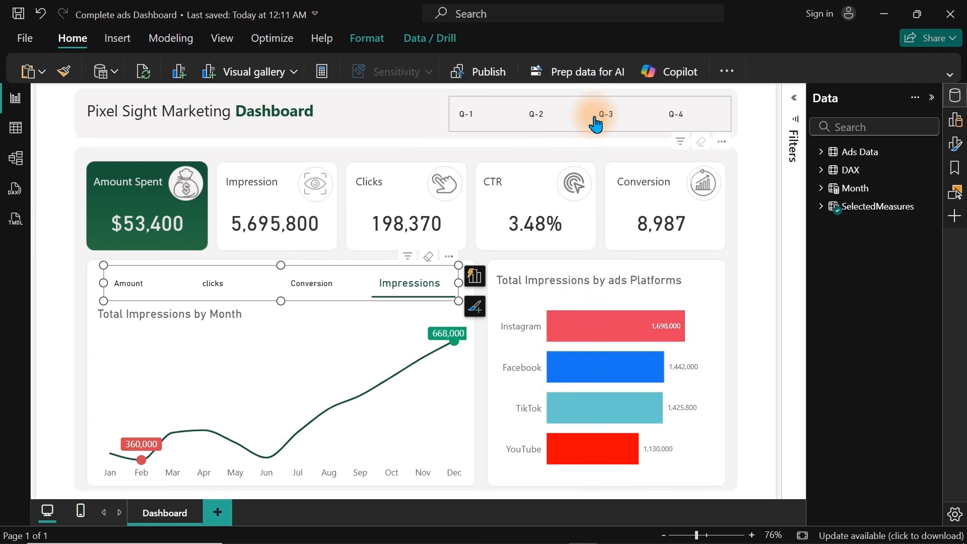
# Filter the dashboard to quarter Q-3 and clear that quarter filter again
pyautogui.click(607, 121)
pyautogui.click(607, 122)
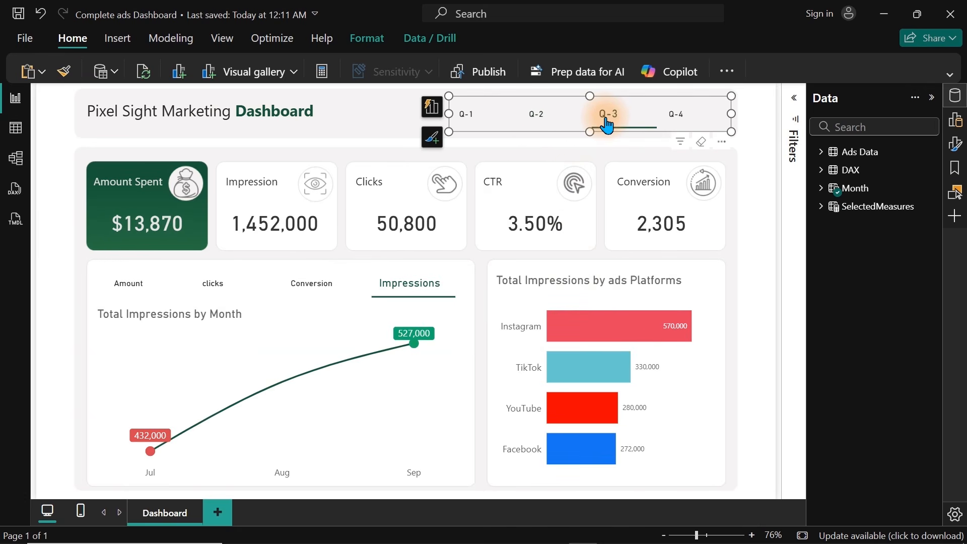
# Switch to the browser and read through the Pixel Sight Marketing Dashboard Plans questions
pyautogui.moveTo(323, 539)
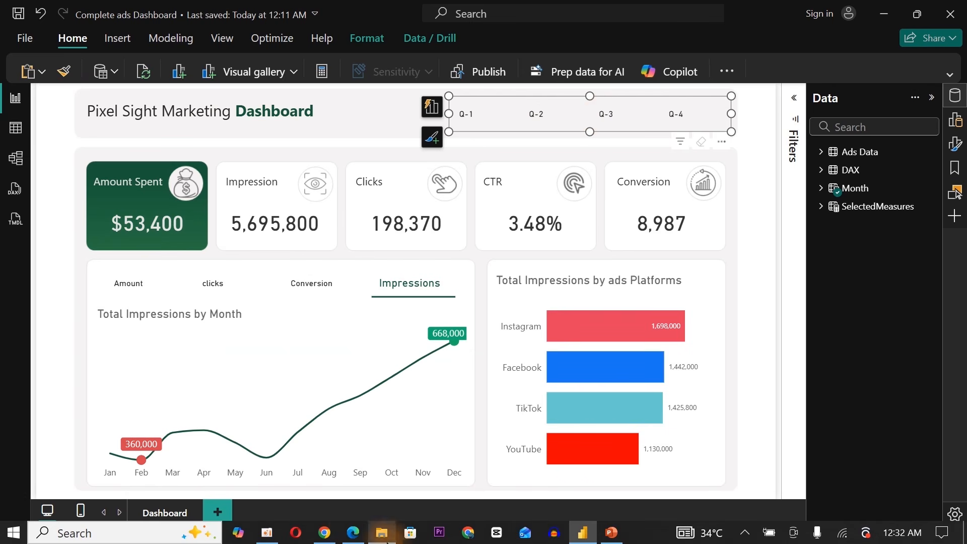
pyautogui.click(346, 537)
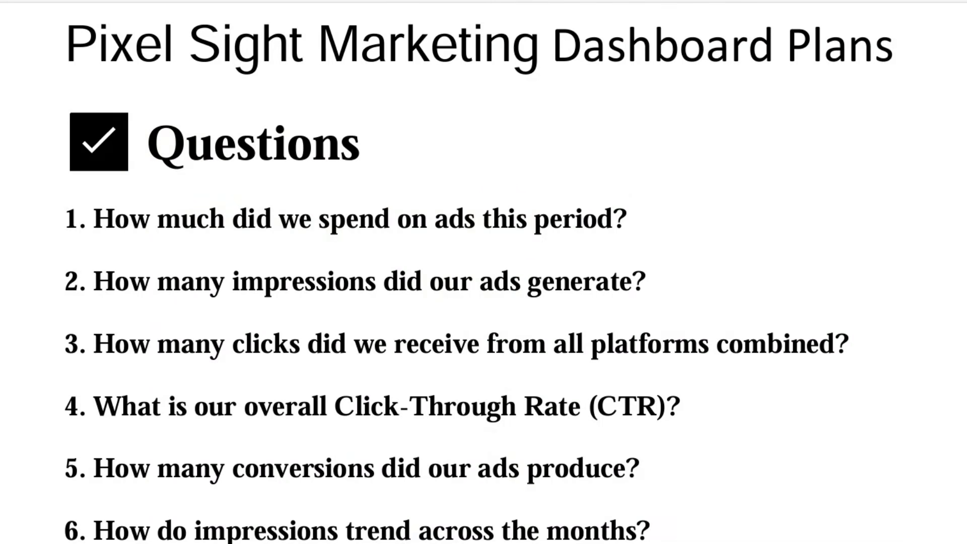
pyautogui.scroll(-8, 484, 302)
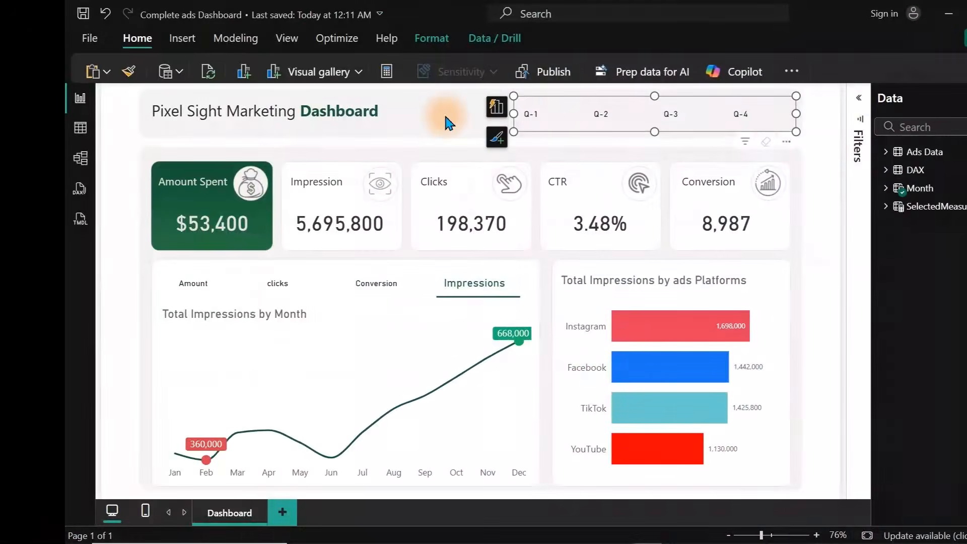
# Switch to the Power BI report, examine the source records and columns of the Ads Data table, and return to the dashboard
pyautogui.click(447, 121)
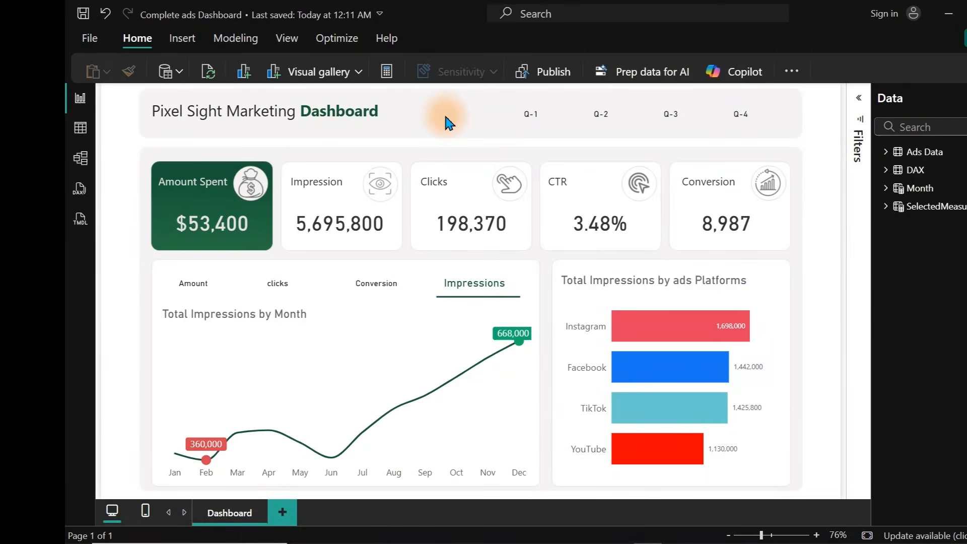
pyautogui.click(656, 328)
pyautogui.click(661, 332)
pyautogui.click(80, 128)
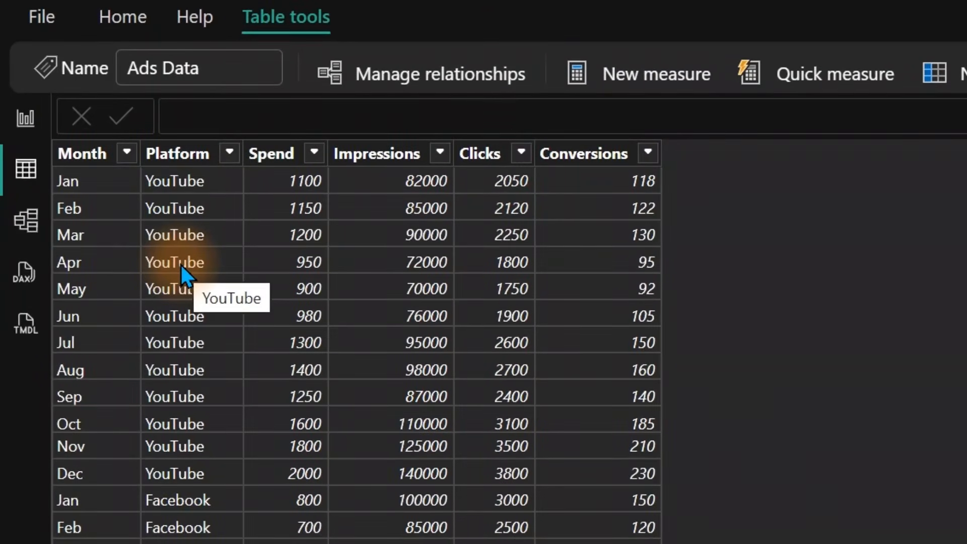
pyautogui.click(82, 119)
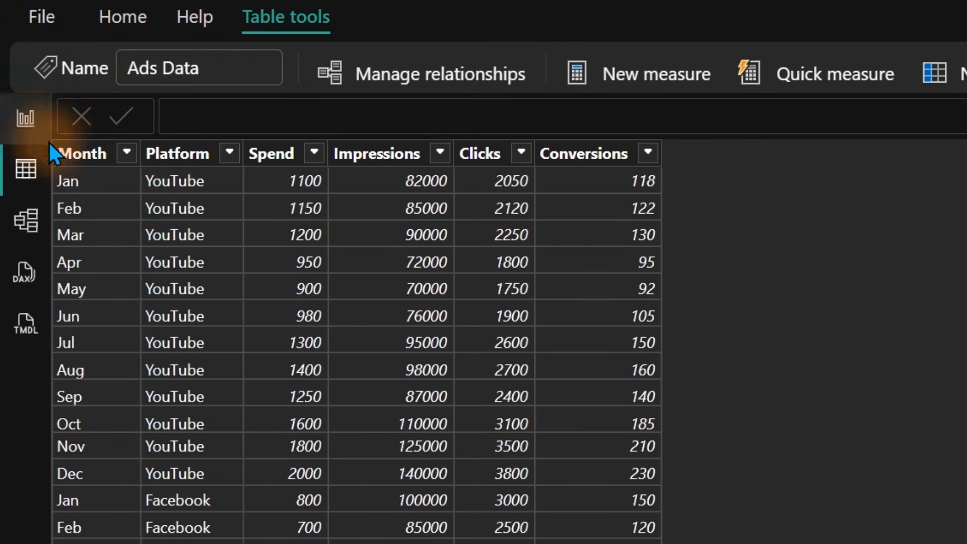
pyautogui.click(25, 118)
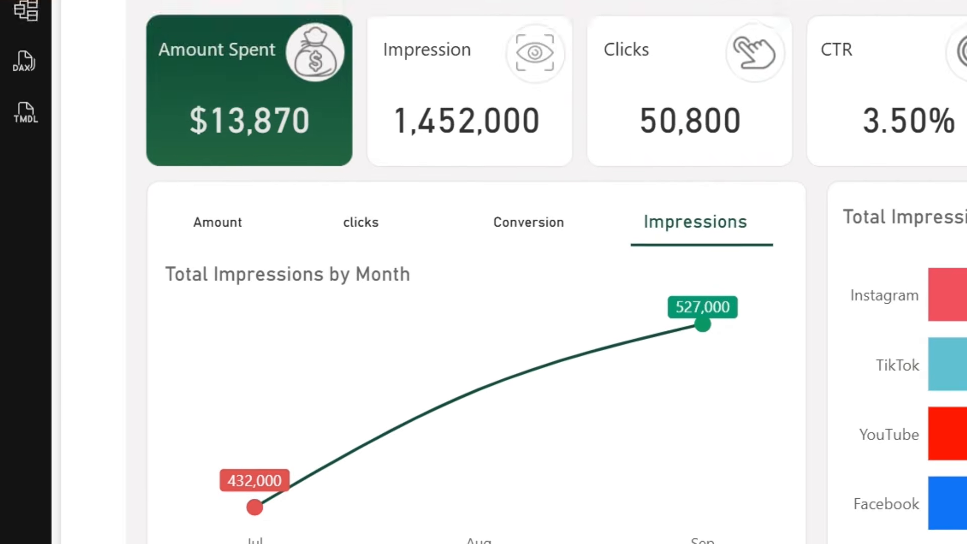
pyautogui.click(26, 138)
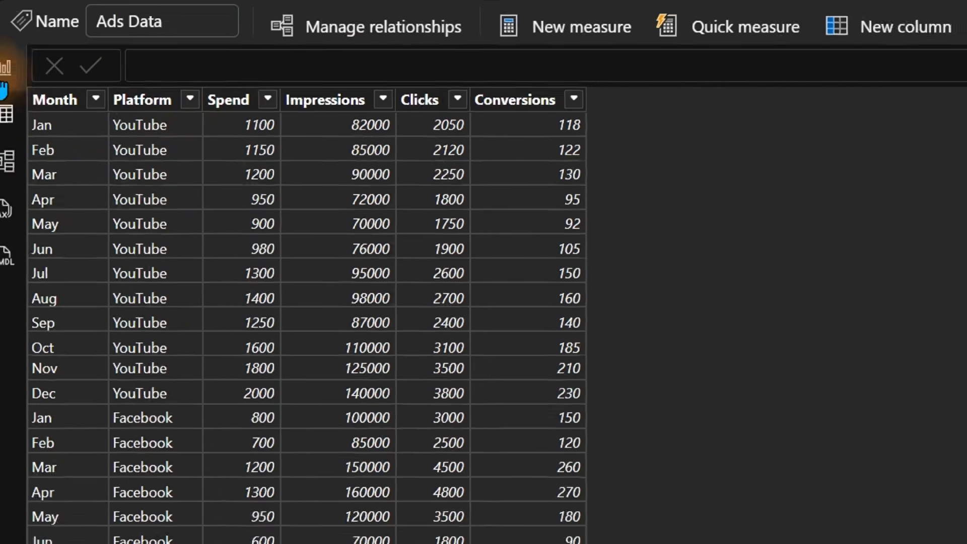
pyautogui.click(25, 82)
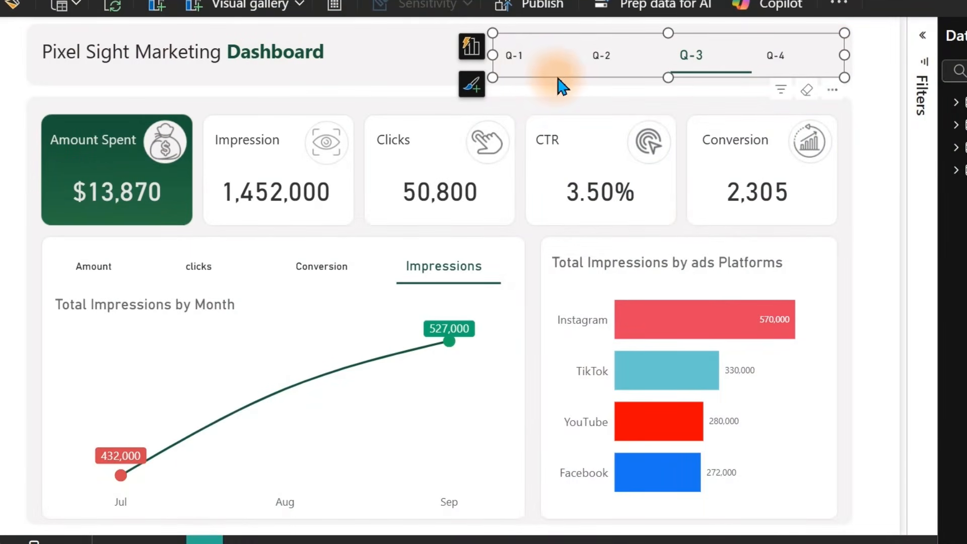
# Compare the dashboard figures for quarters Q-1 and Q-2, and clear the quarter filter
pyautogui.click(524, 71)
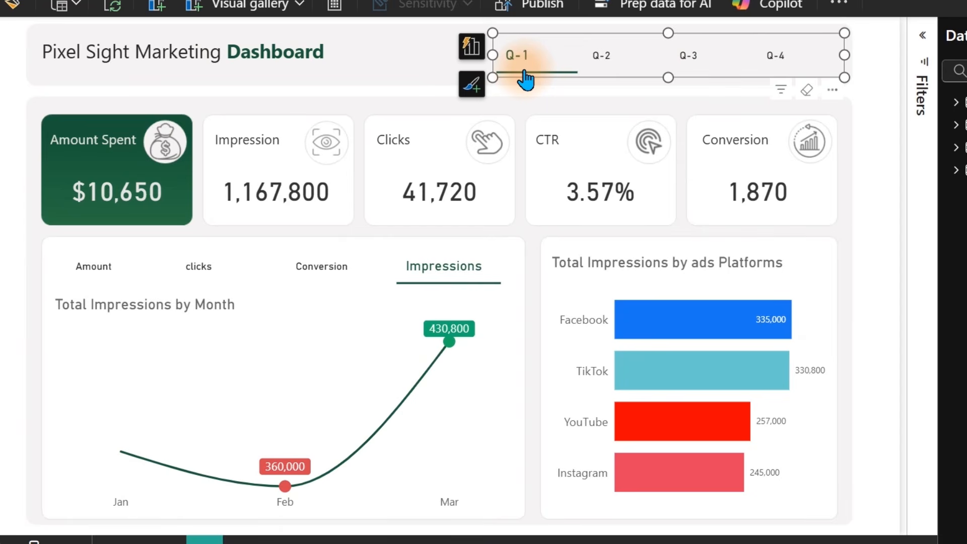
pyautogui.click(613, 60)
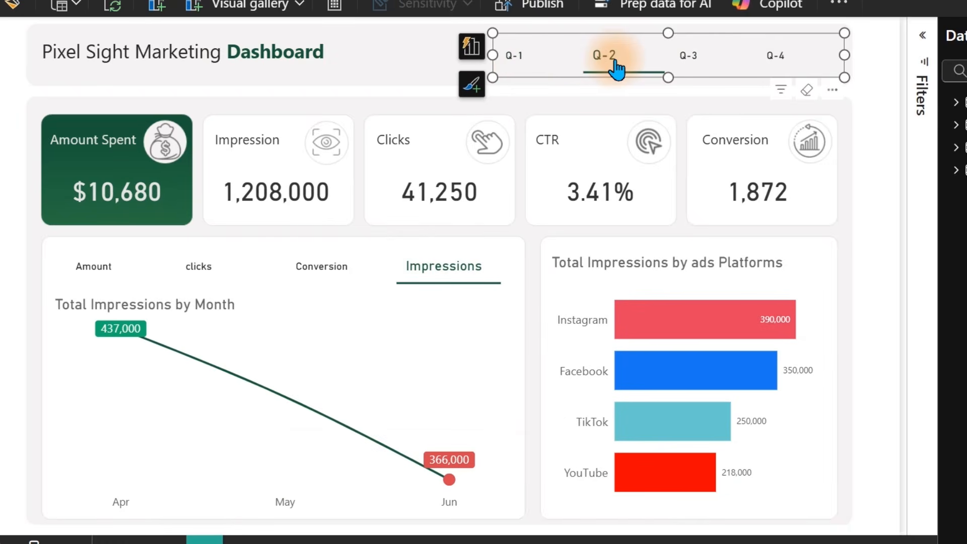
pyautogui.click(585, 68)
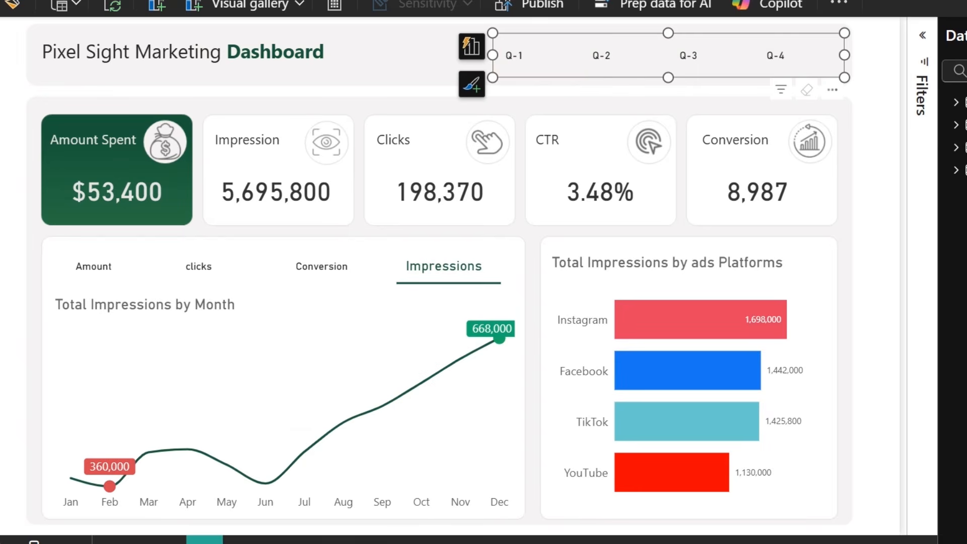
# Review the remaining dashboard plan questions in the browser and return to the finished dashboard in Power BI
pyautogui.click(430, 451)
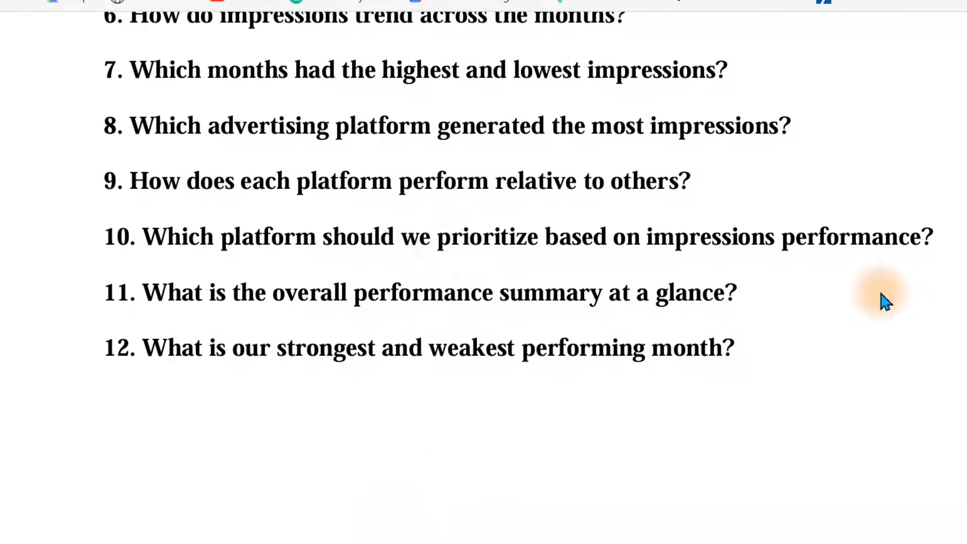
pyautogui.scroll(10, 484, 272)
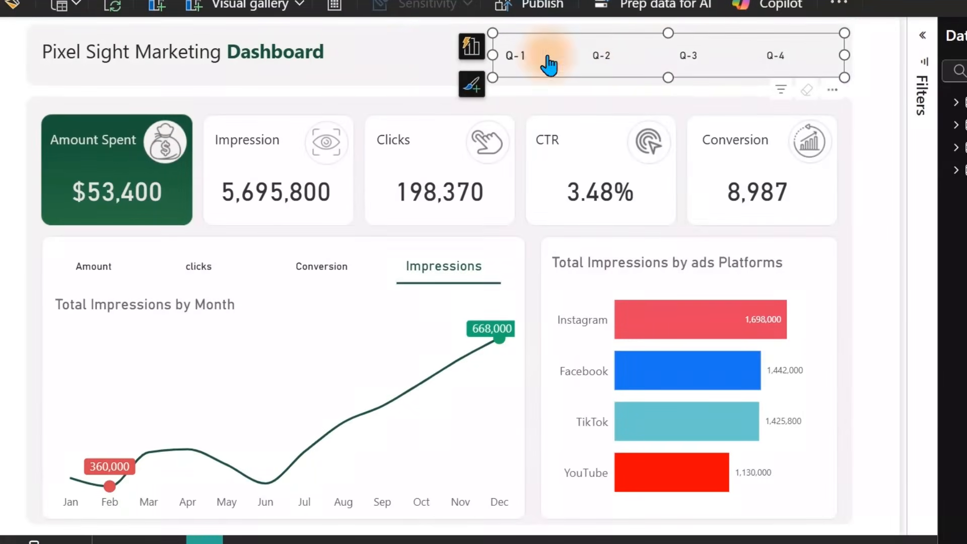
pyautogui.click(428, 58)
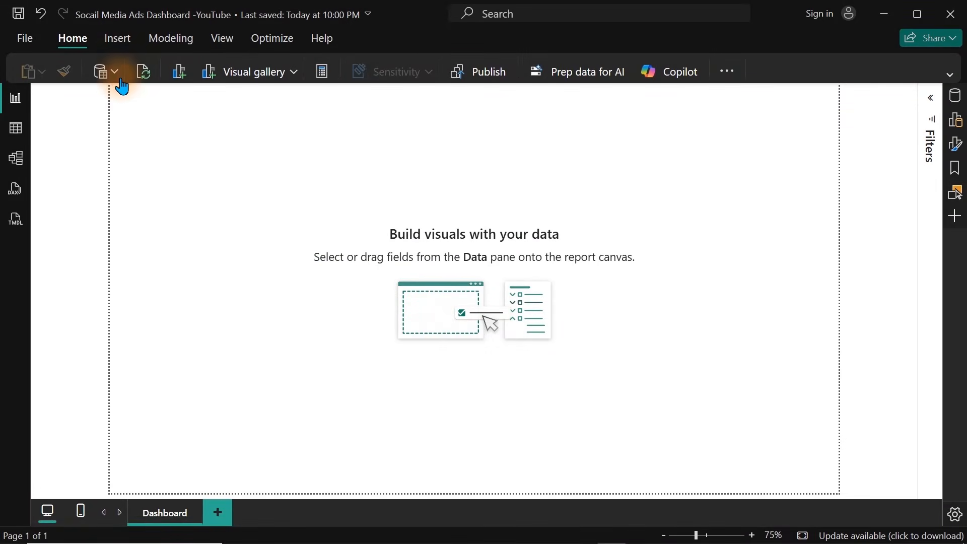
# Expand the ribbon to its full layout and look through the common data sources, including Text/CSV
pyautogui.click(120, 79)
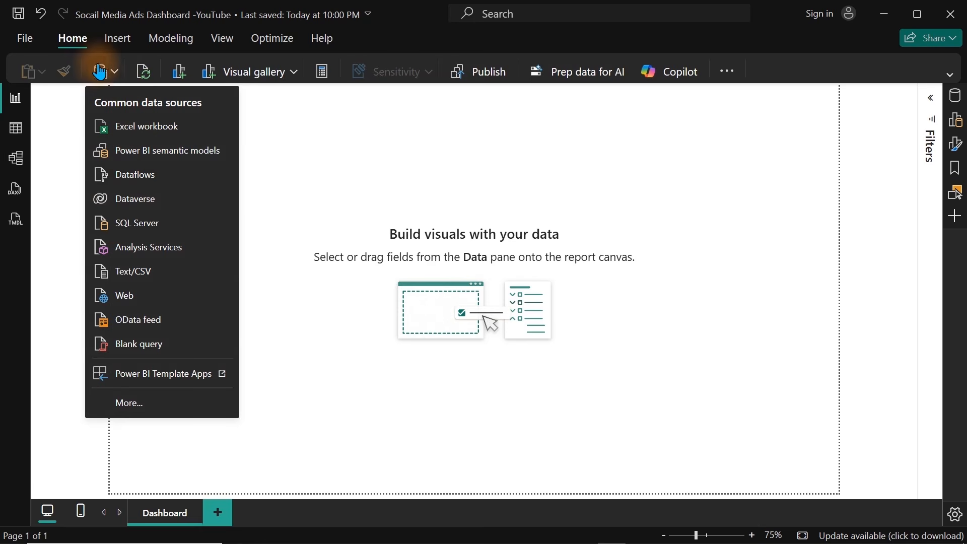
pyautogui.click(947, 77)
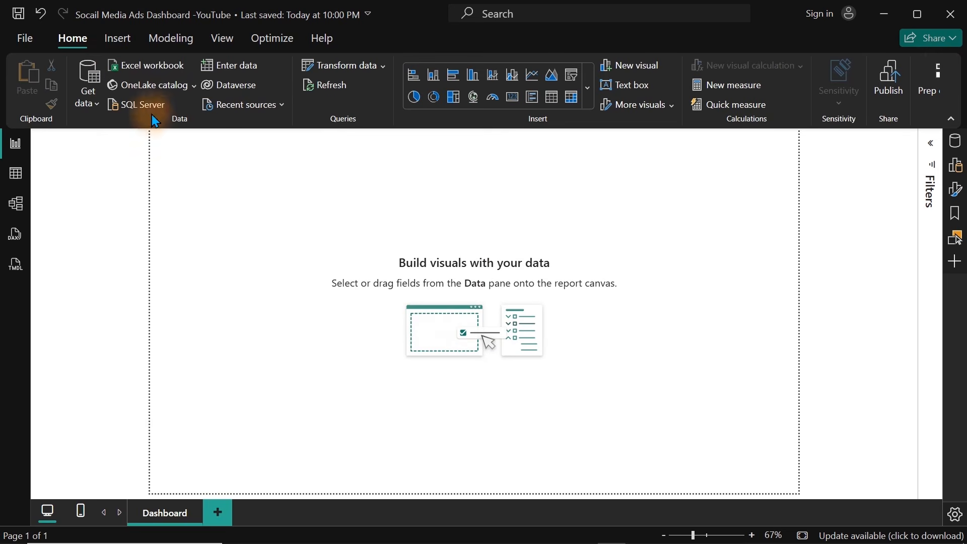
pyautogui.click(101, 112)
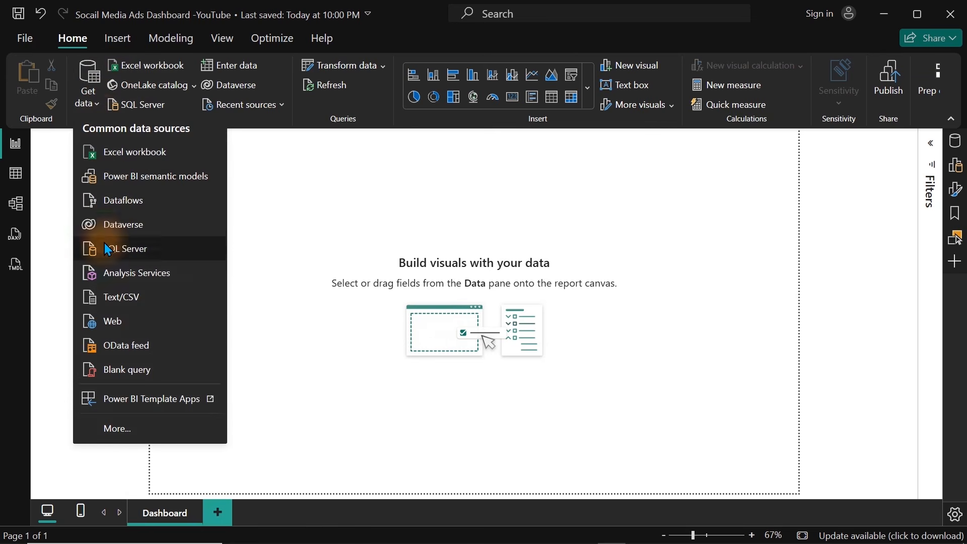
pyautogui.click(120, 298)
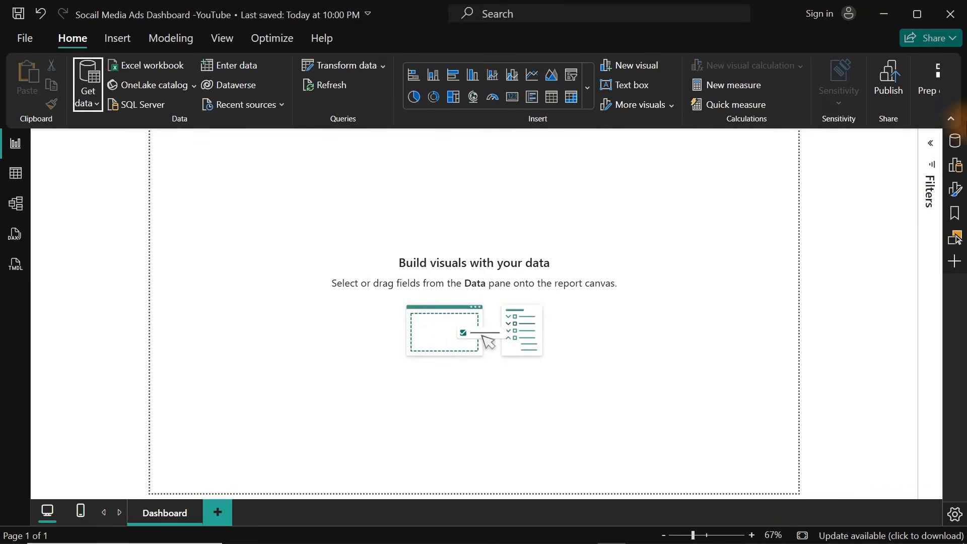
# Show the report's tables and open the Ads Data query for editing in Power Query
pyautogui.click(955, 141)
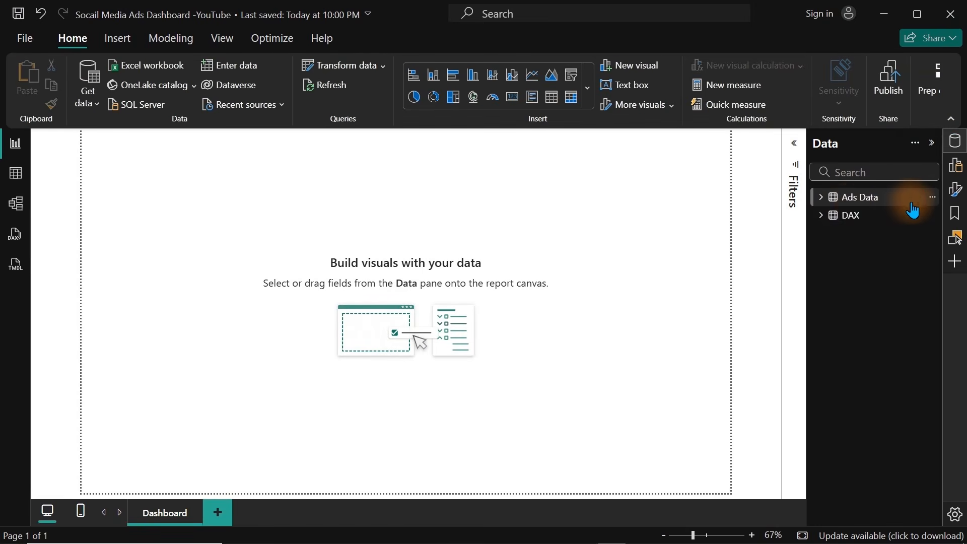
pyautogui.click(933, 197)
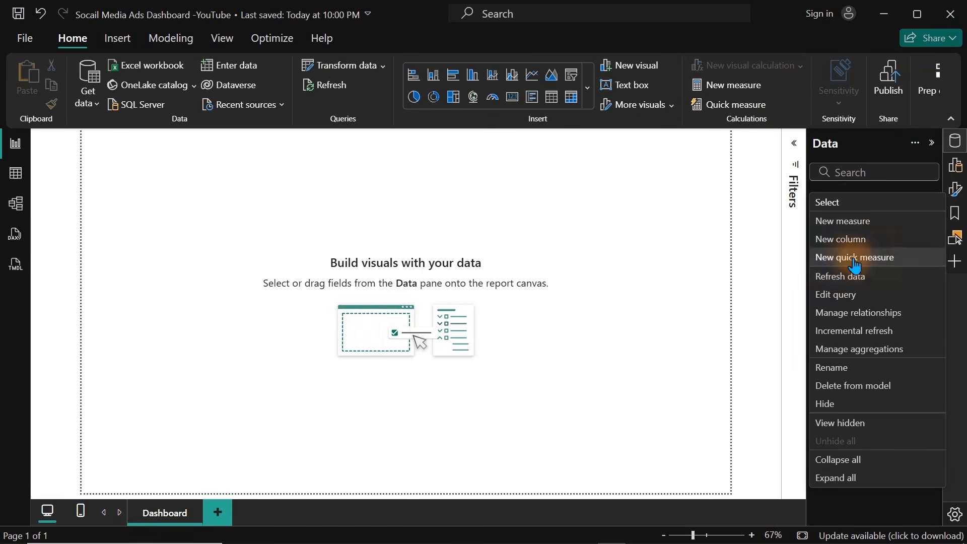
pyautogui.click(833, 295)
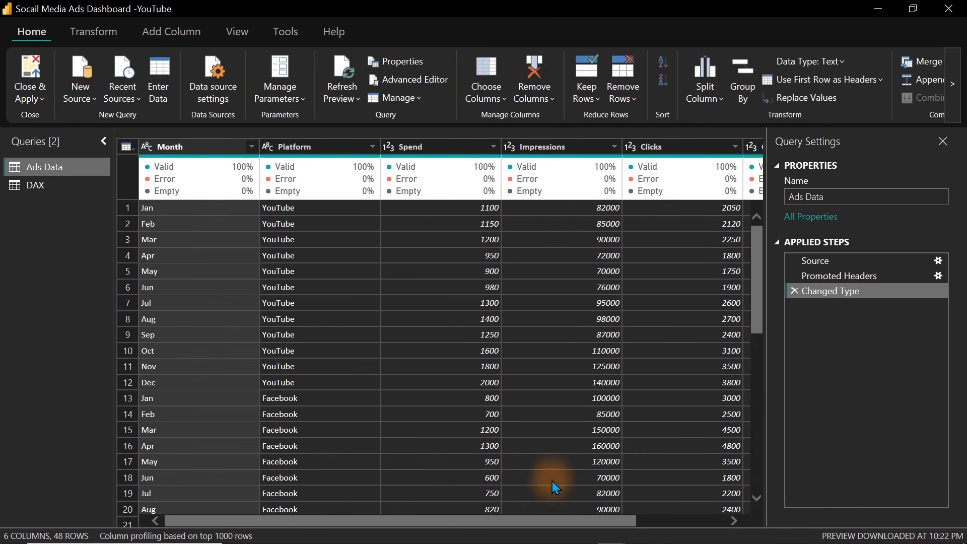
# Examine the Ads Data columns' quality and the Month column's statistics and value distribution, and view the DAX query
pyautogui.moveTo(514, 519); pyautogui.dragTo(667, 519)
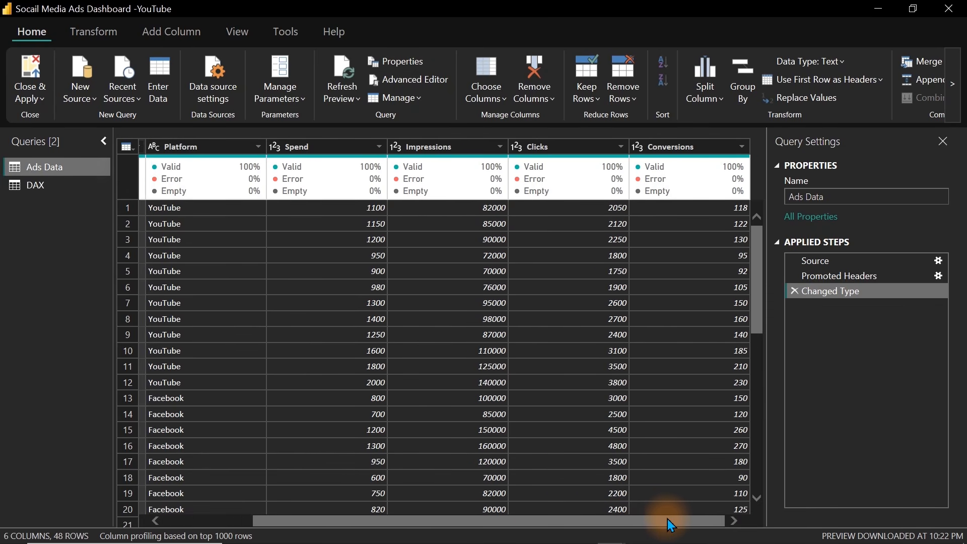
pyautogui.moveTo(670, 523); pyautogui.dragTo(492, 533)
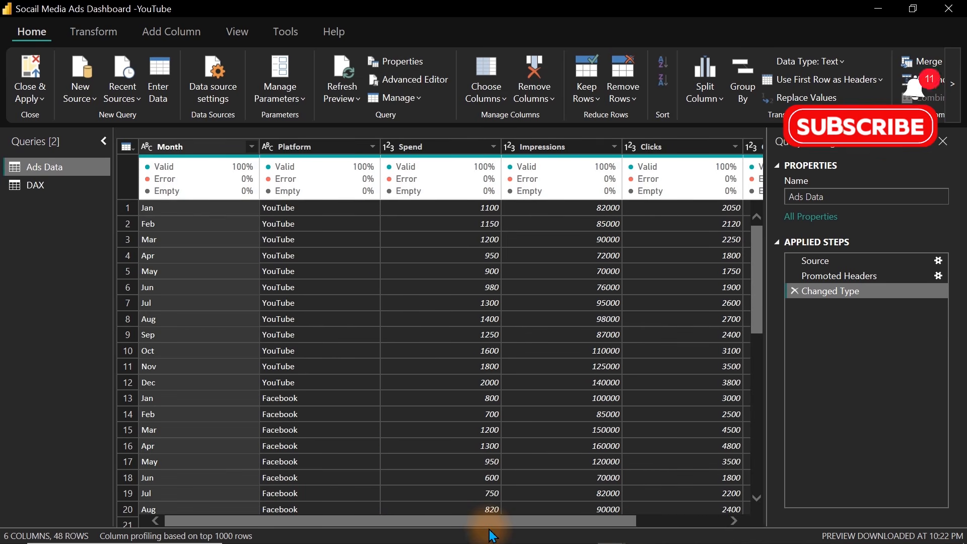
pyautogui.click(196, 148)
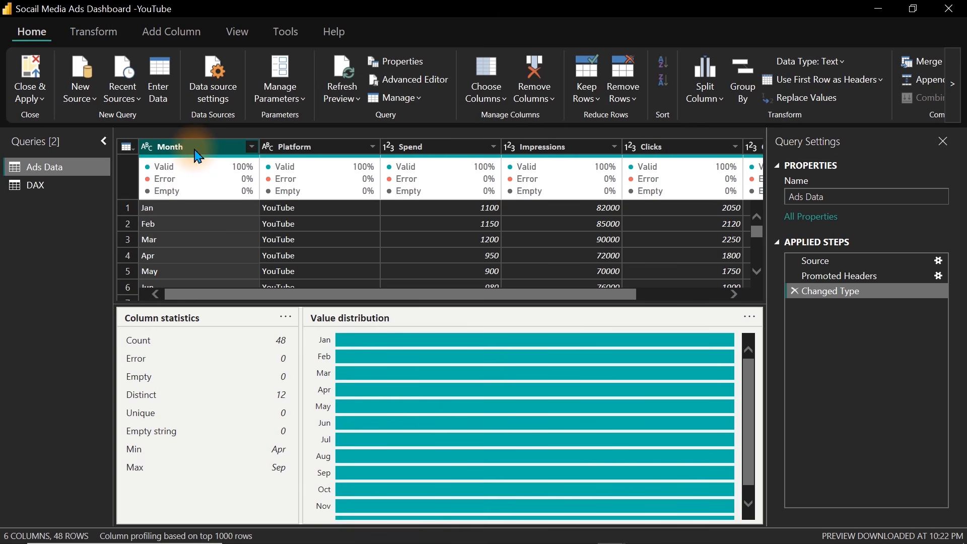
pyautogui.click(49, 192)
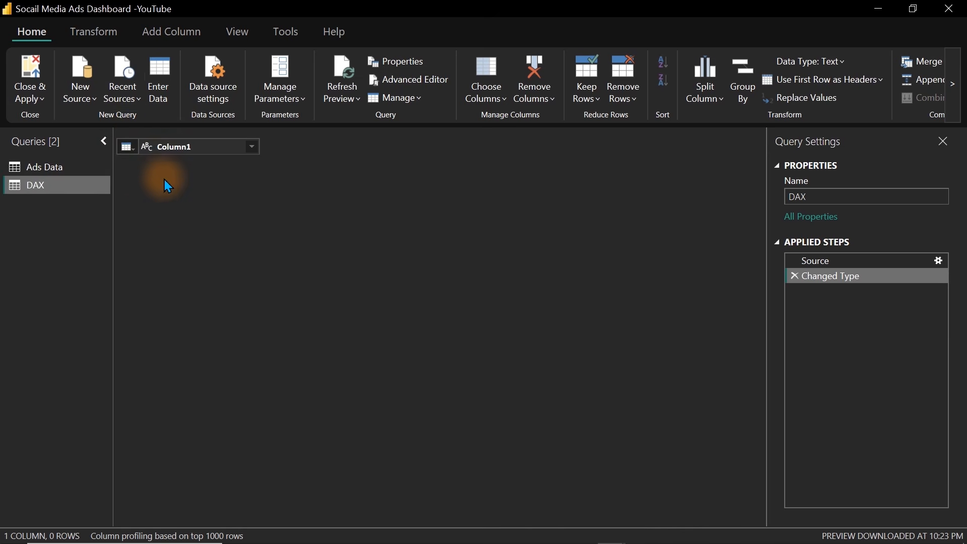
pyautogui.click(160, 75)
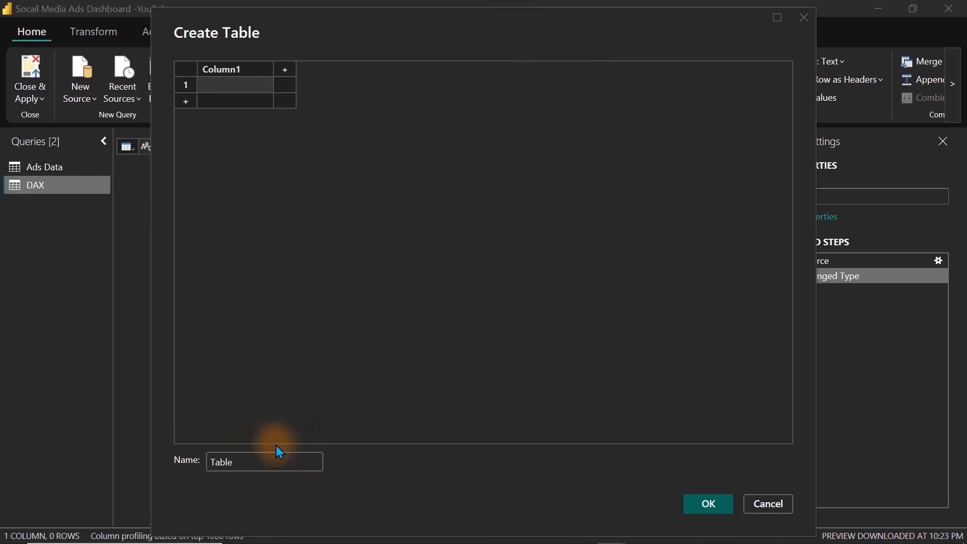
pyautogui.moveTo(265, 463); pyautogui.dragTo(190, 464)
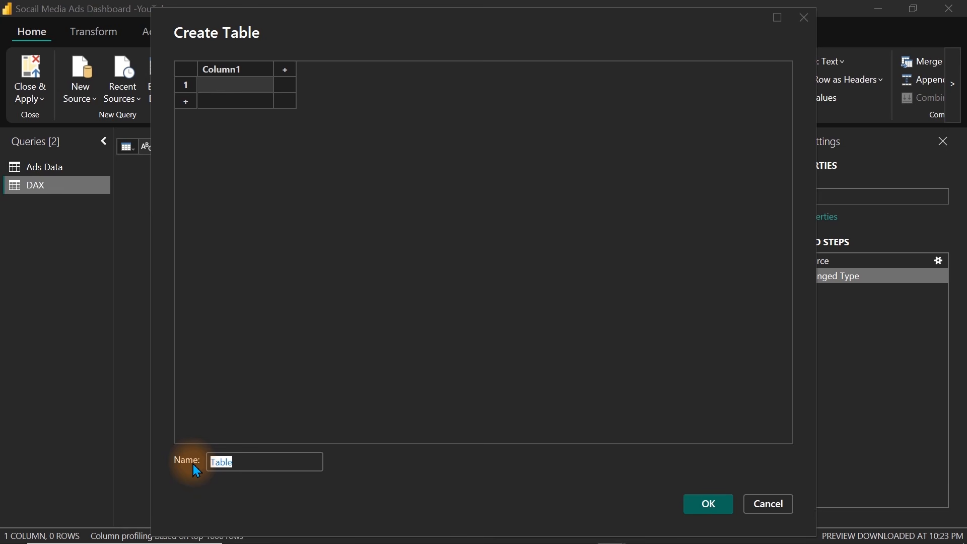
pyautogui.click(769, 505)
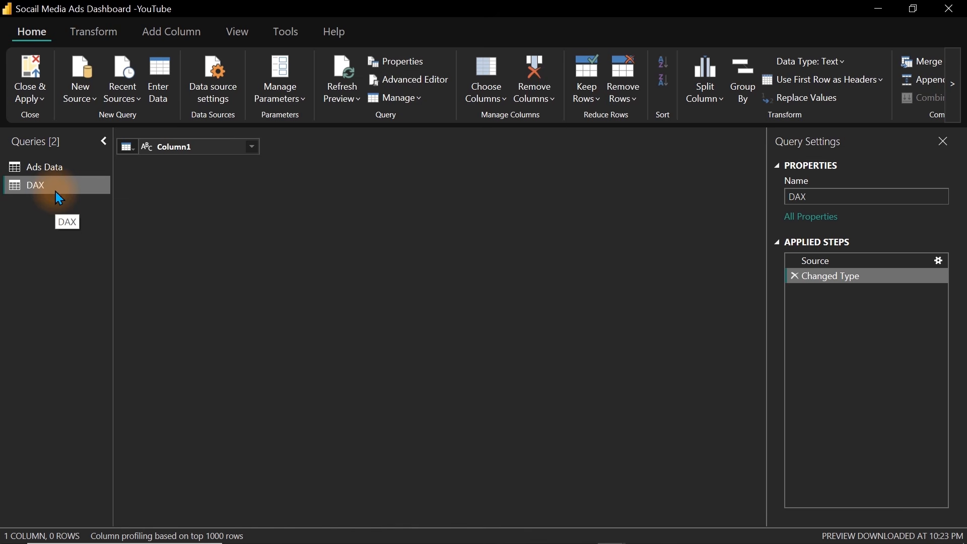
# Close Power Query with the queries applied, and list the fields of the Ads Data table
pyautogui.click(32, 76)
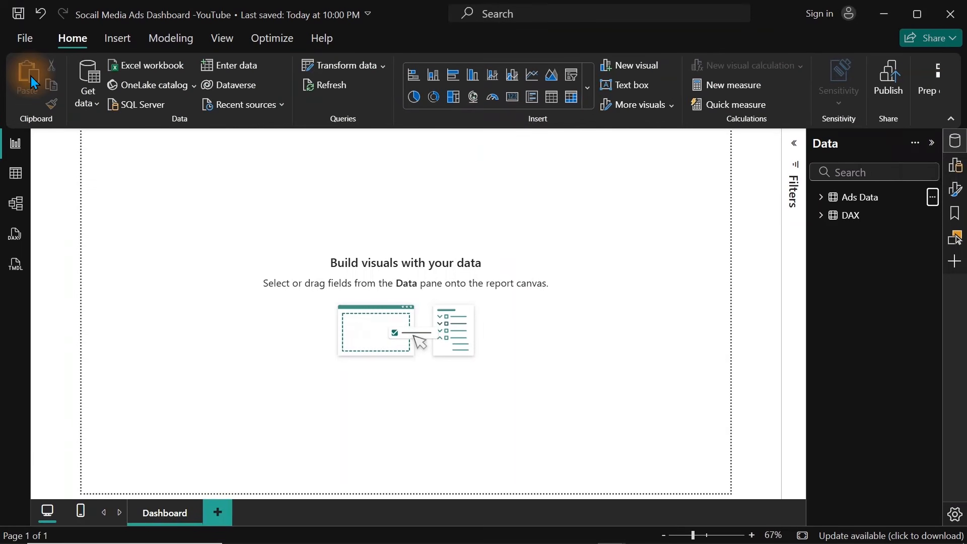
pyautogui.click(329, 261)
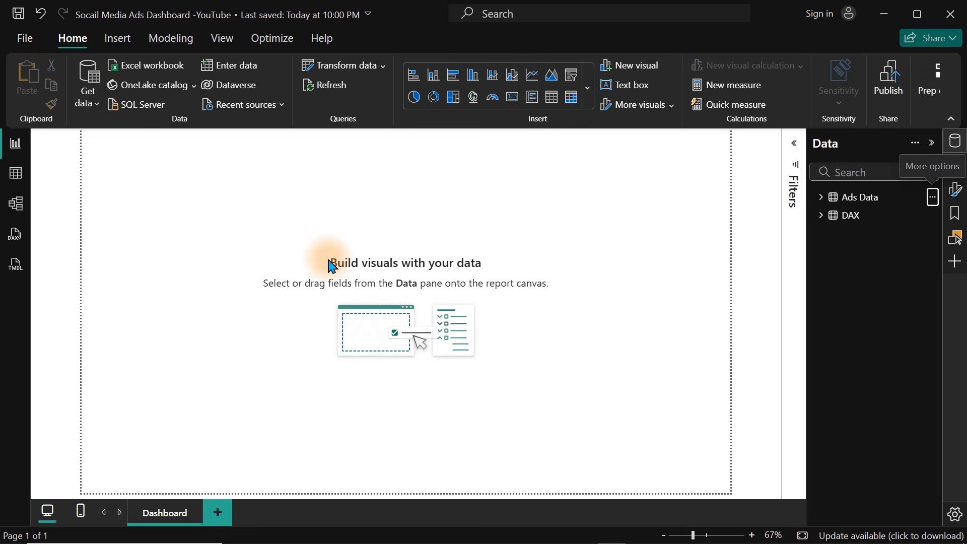
pyautogui.click(821, 197)
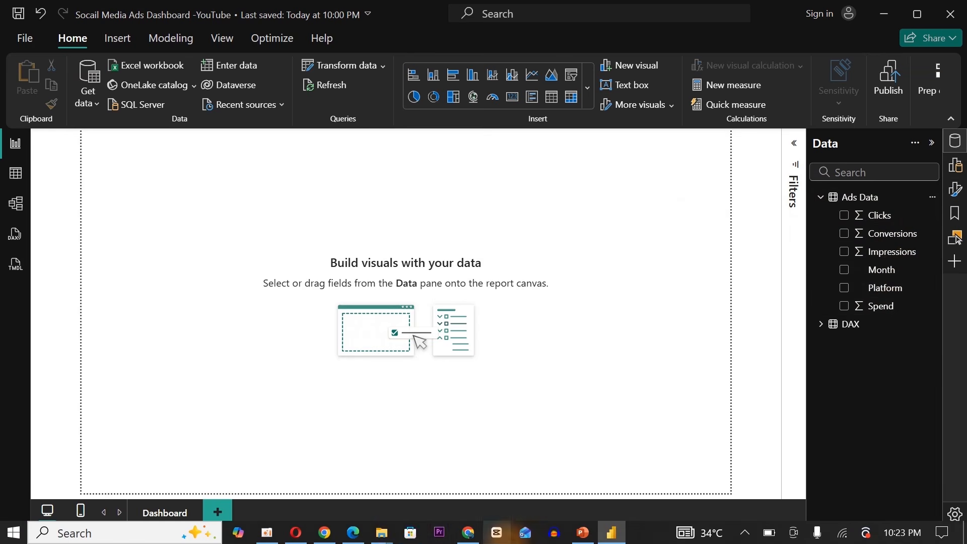
# Switch to the browser and review the twelve dashboard plan questions
pyautogui.click(353, 535)
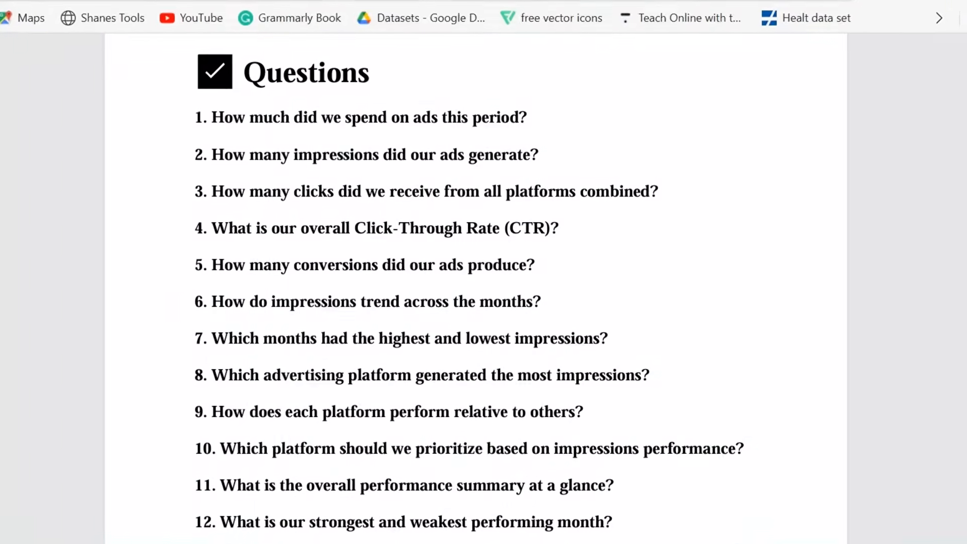
pyautogui.moveTo(645, 43)
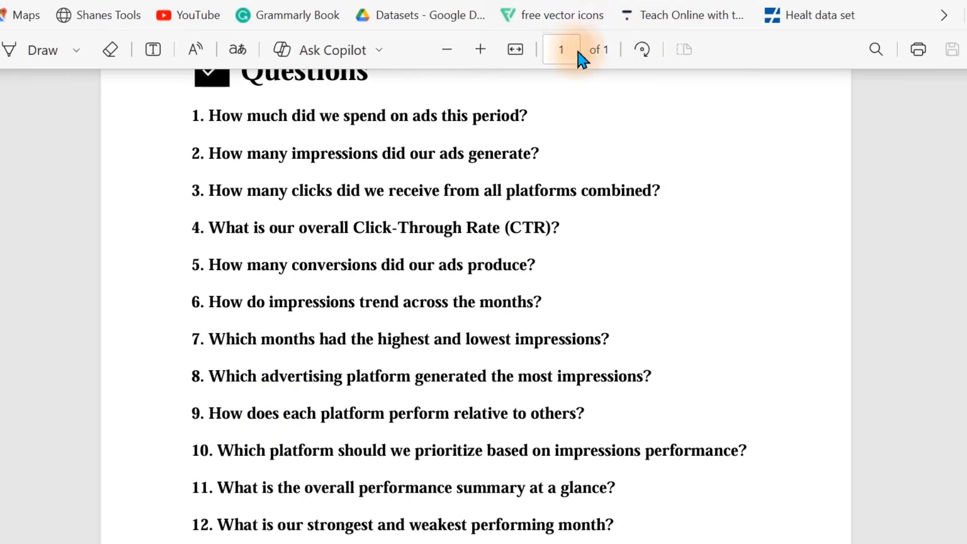
# Examine plan questions 1 to 5 on ad spend, impressions, clicks, click-through rate and conversions
pyautogui.click(481, 50)
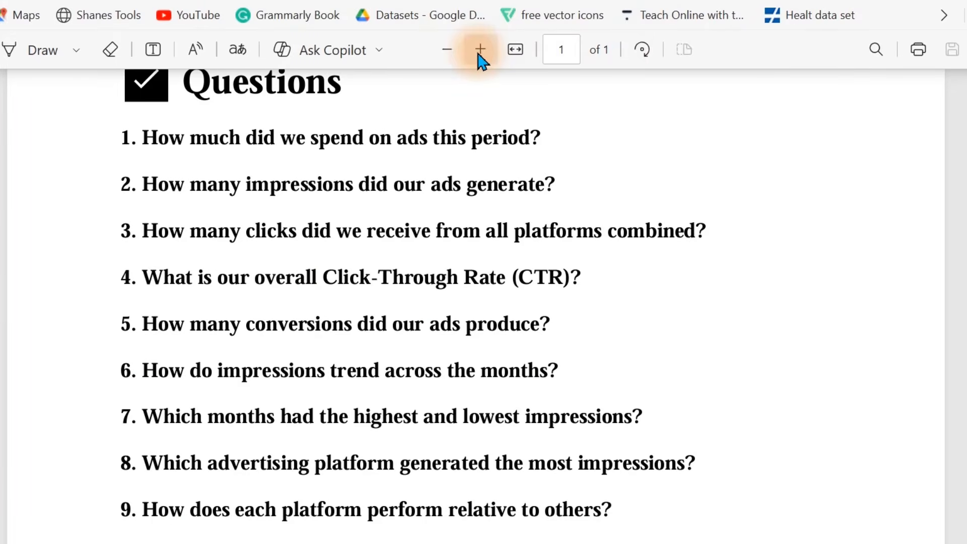
pyautogui.click(479, 52)
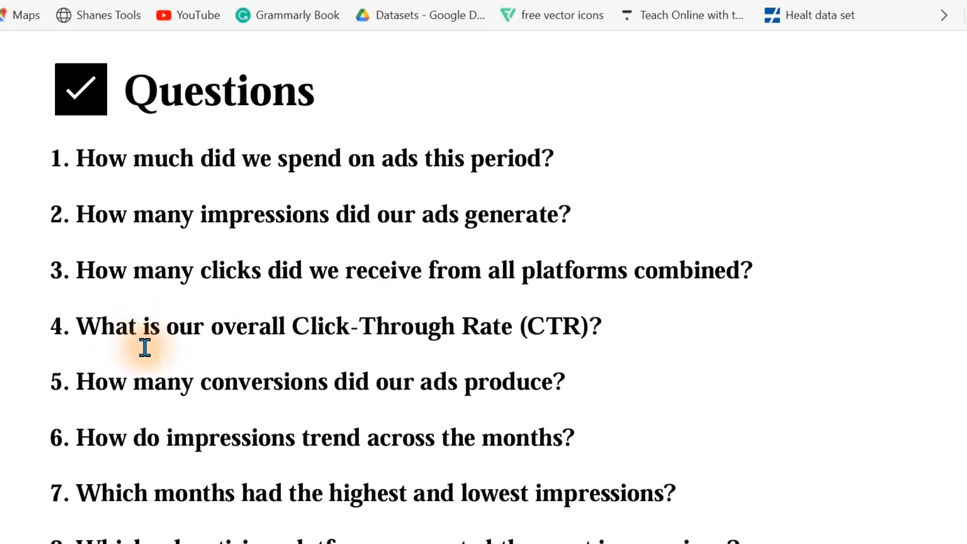
pyautogui.moveTo(78, 327); pyautogui.dragTo(613, 323)
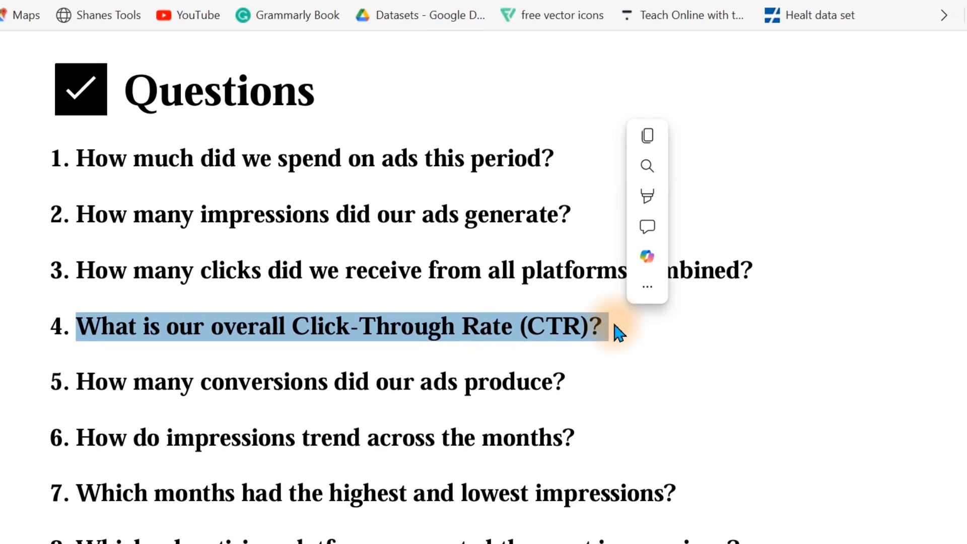
pyautogui.moveTo(65, 383); pyautogui.dragTo(566, 389)
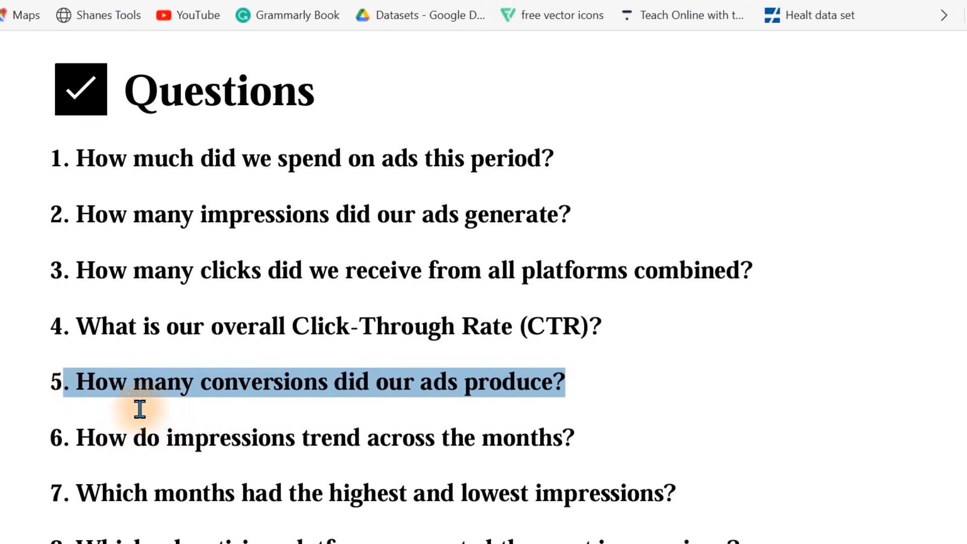
pyautogui.click(225, 422)
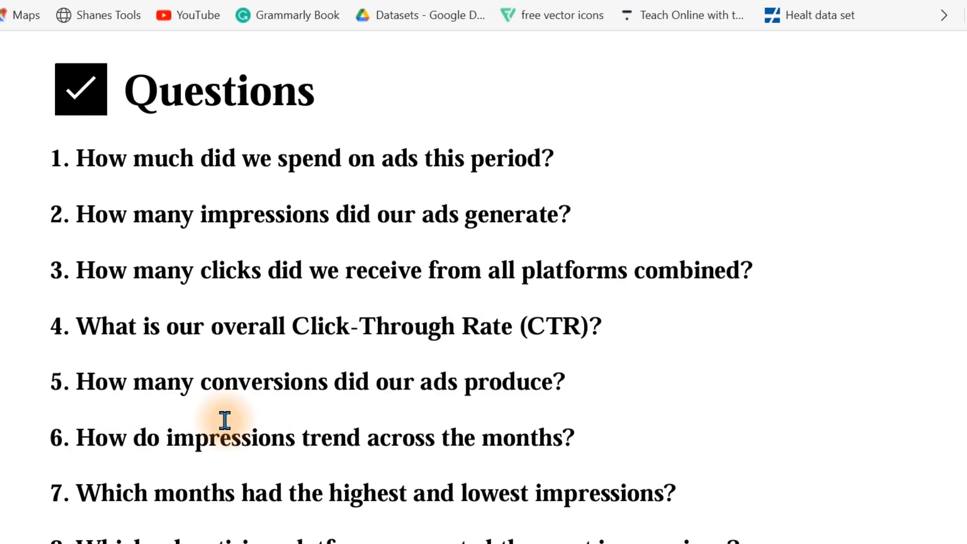
pyautogui.moveTo(38, 170); pyautogui.dragTo(0, 188)
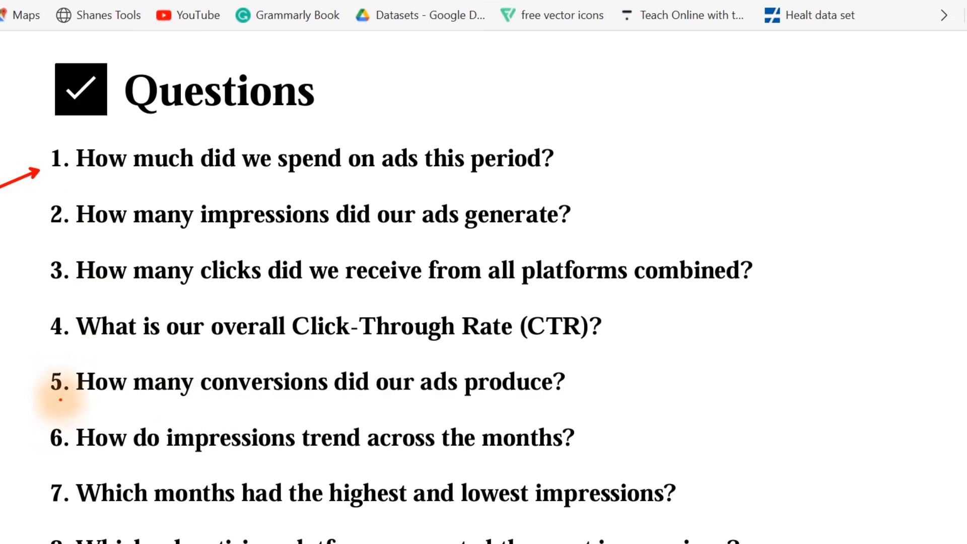
pyautogui.moveTo(37, 377); pyautogui.dragTo(0, 387)
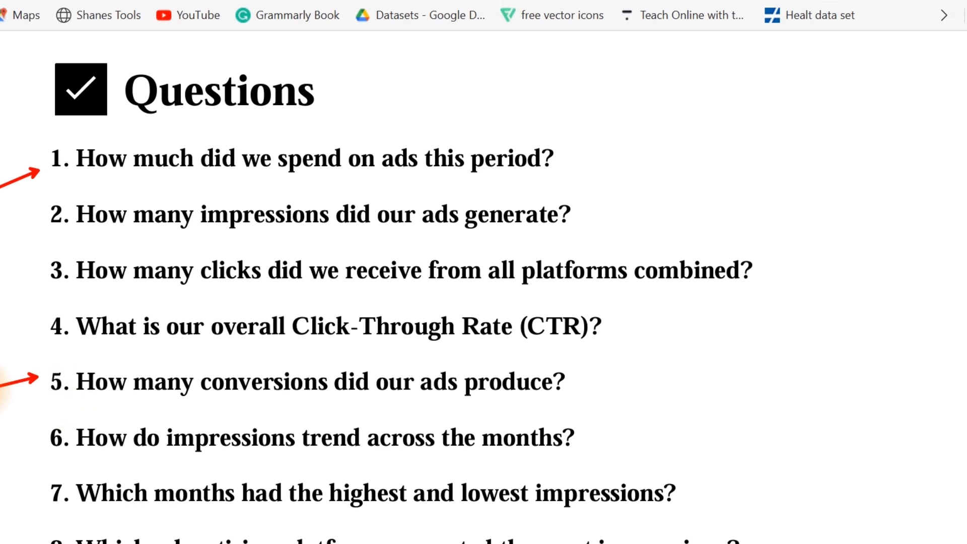
pyautogui.press('Escape')
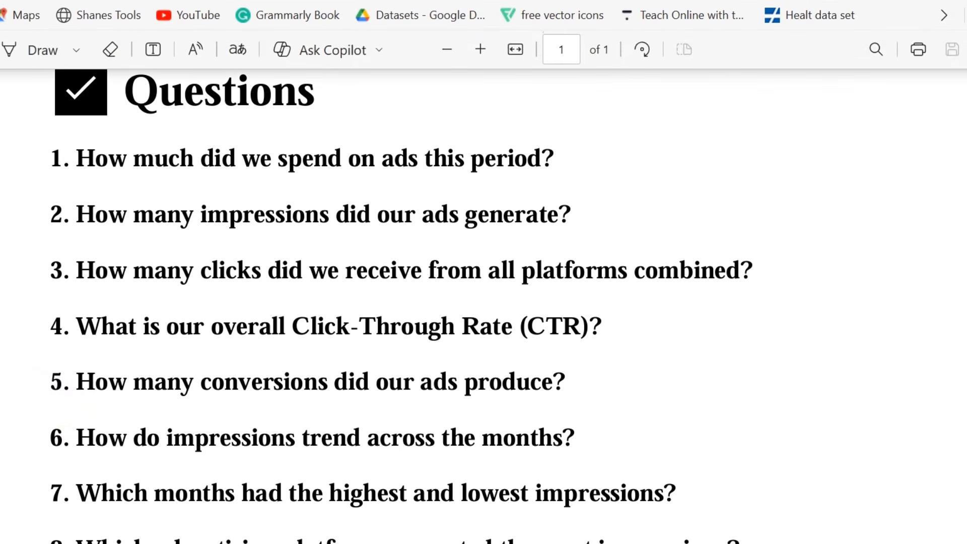
# Switch to Power BI, list the DAX table's measures and examine the Amount Spent formula without changing it
pyautogui.click(941, 1)
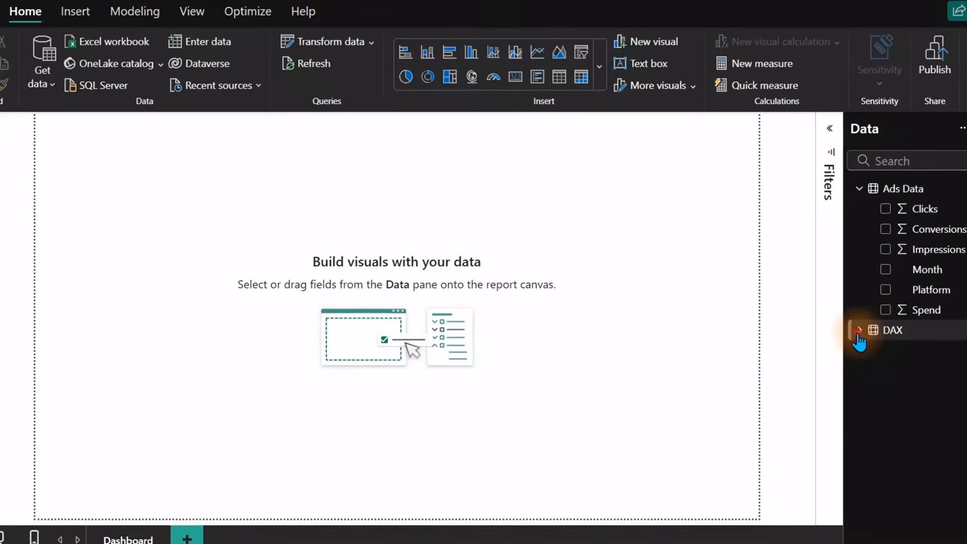
pyautogui.click(859, 332)
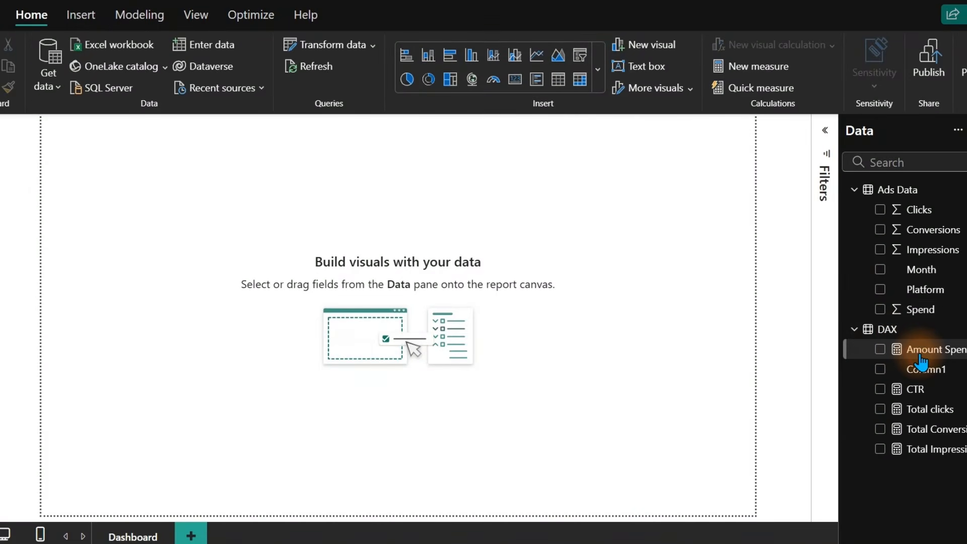
pyautogui.click(920, 356)
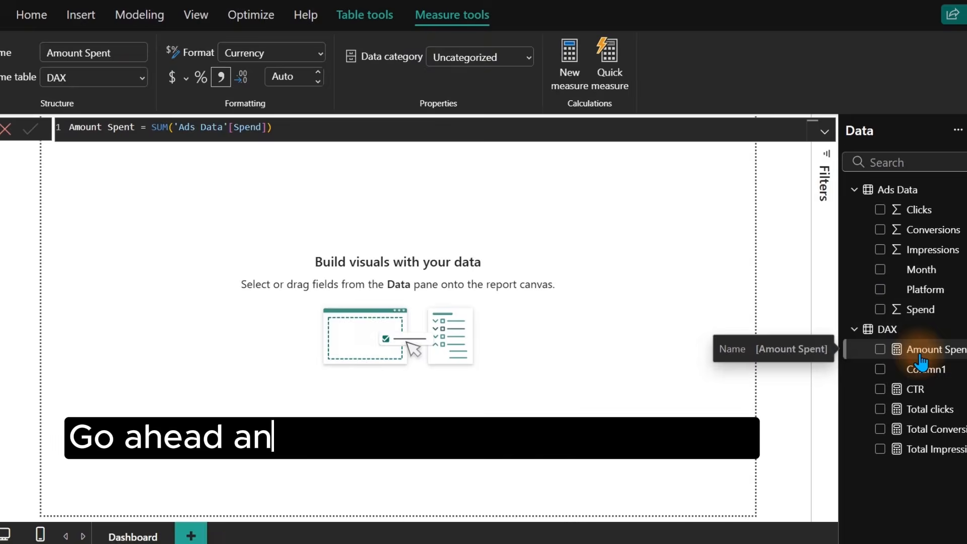
pyautogui.click(492, 127)
pyautogui.scroll(3, 491, 130)
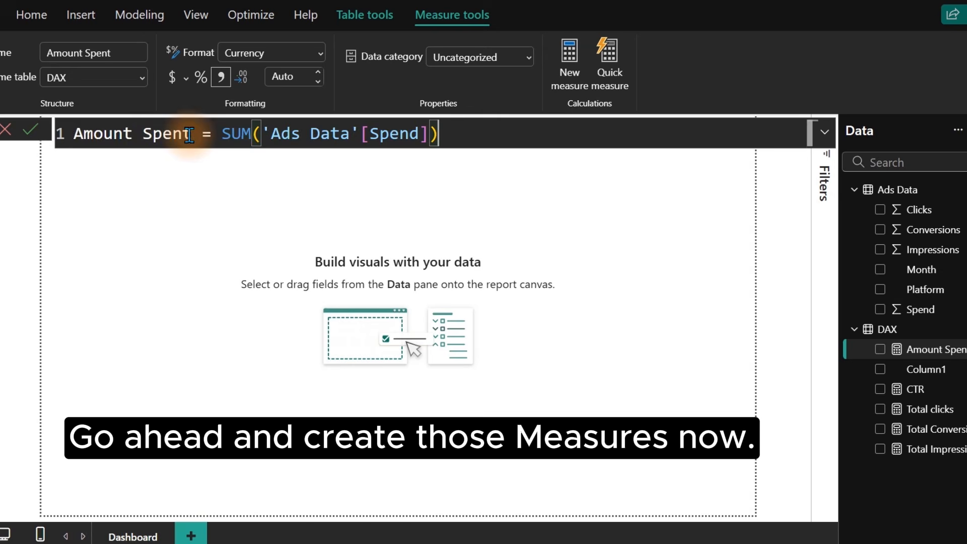
pyautogui.moveTo(191, 134); pyautogui.dragTo(61, 132)
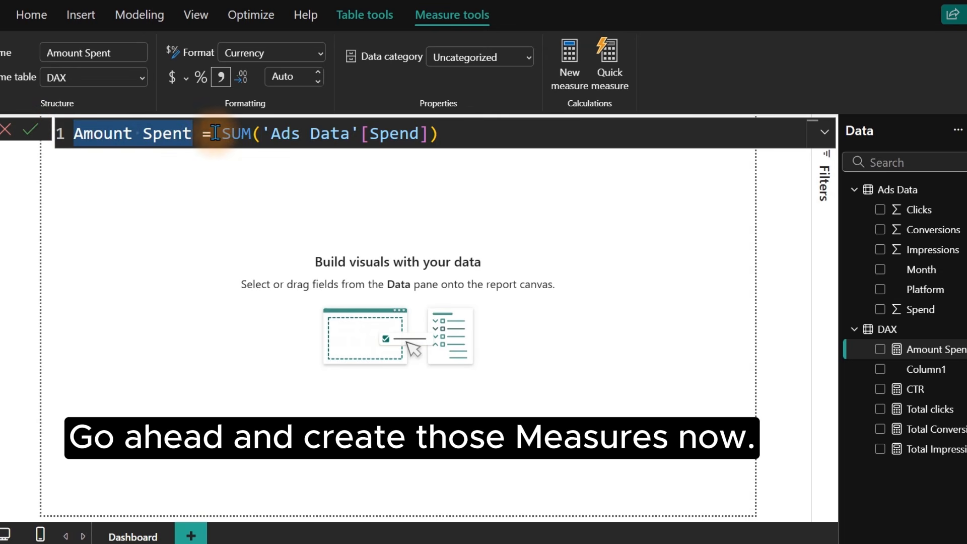
pyautogui.moveTo(222, 133); pyautogui.dragTo(248, 136)
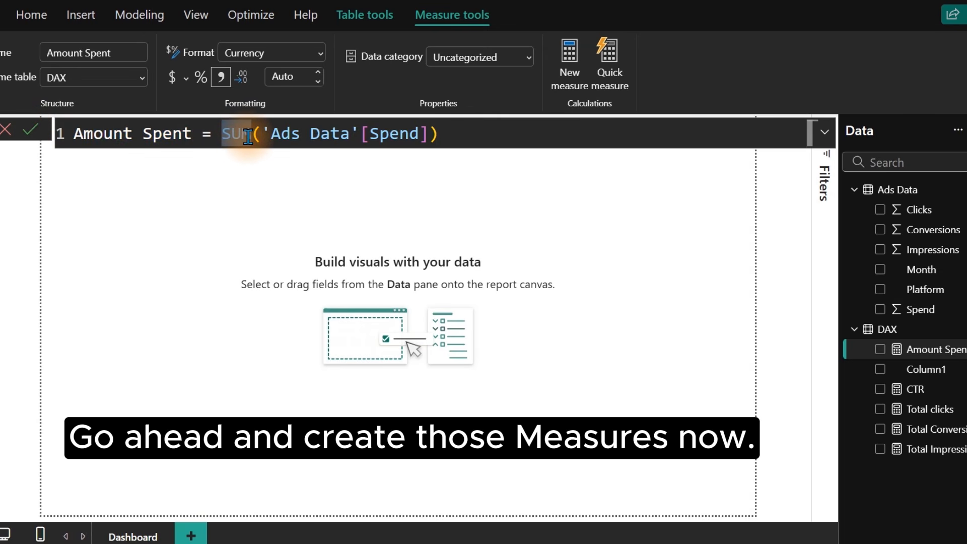
pyautogui.moveTo(418, 134); pyautogui.dragTo(372, 137)
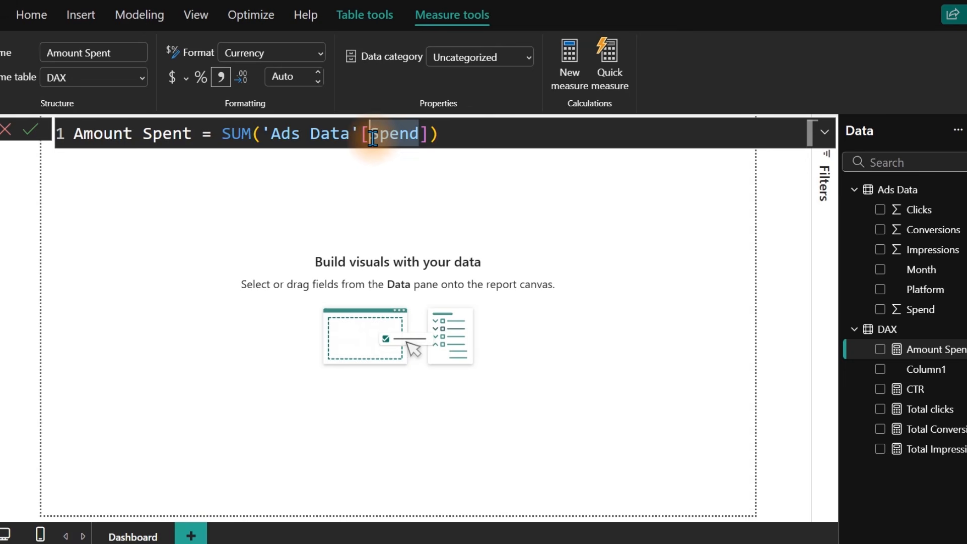
pyautogui.click(6, 130)
# Check the Clicks field and the Ads Data rows in Table view, and return to the report page
pyautogui.click(914, 210)
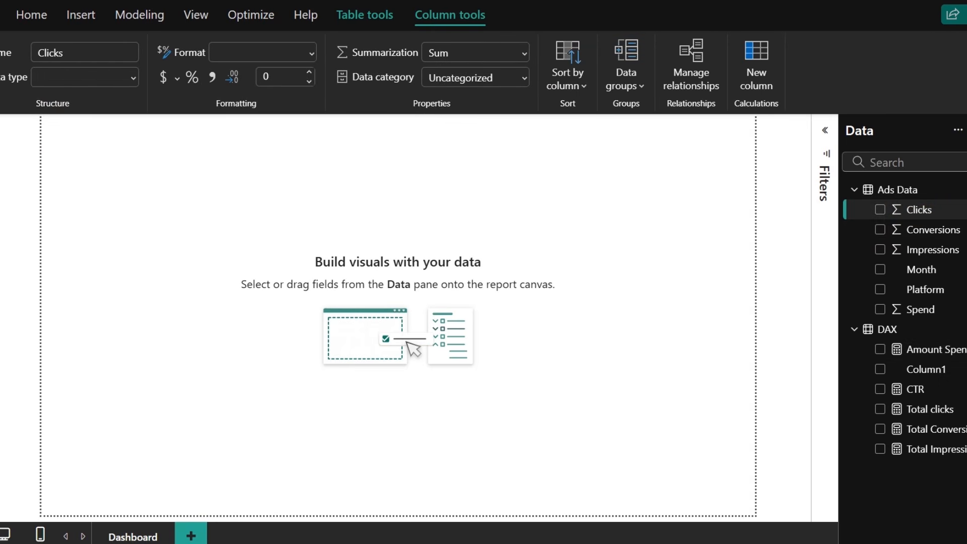
pyautogui.click(7, 166)
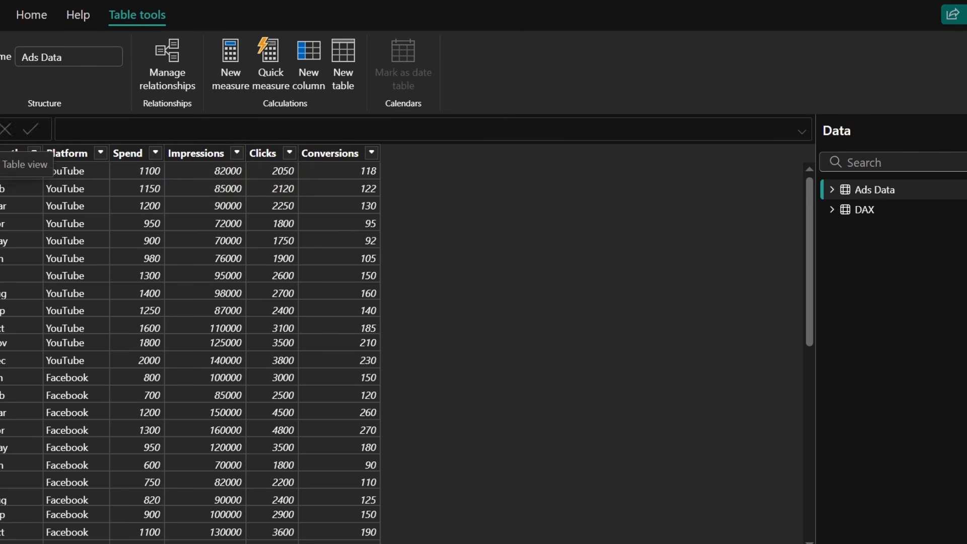
pyautogui.click(1, 131)
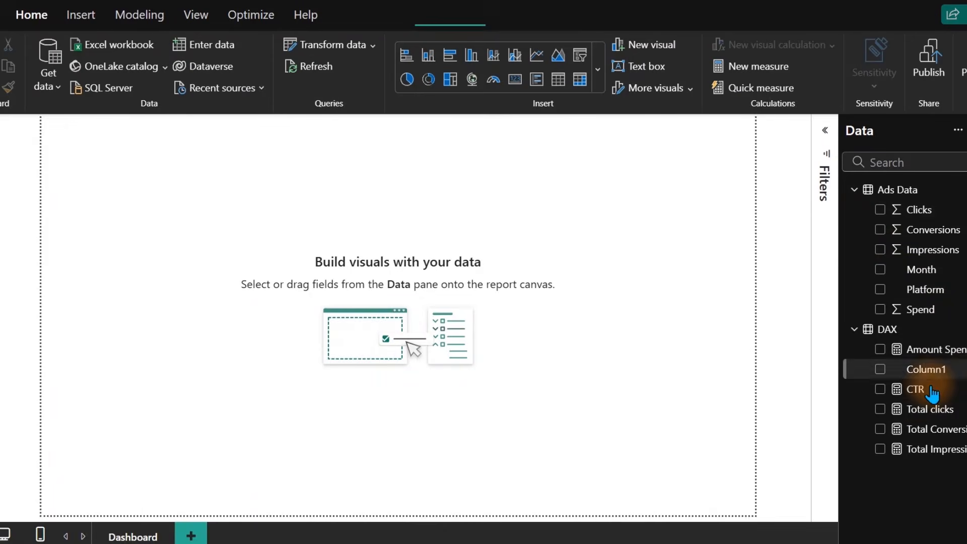
# Examine the formulas of the Total clicks, Total Conversion, Total Impressions and CTR measures
pyautogui.click(919, 410)
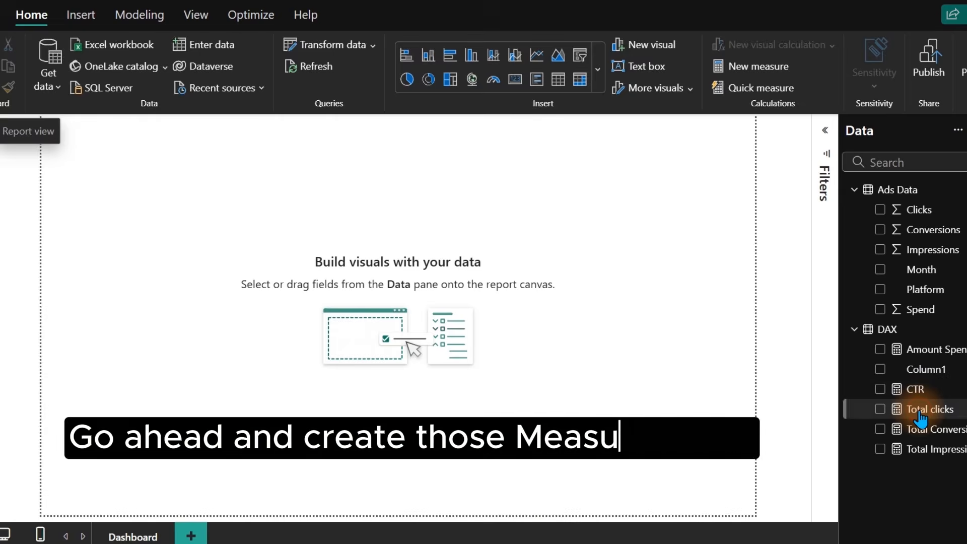
pyautogui.click(918, 429)
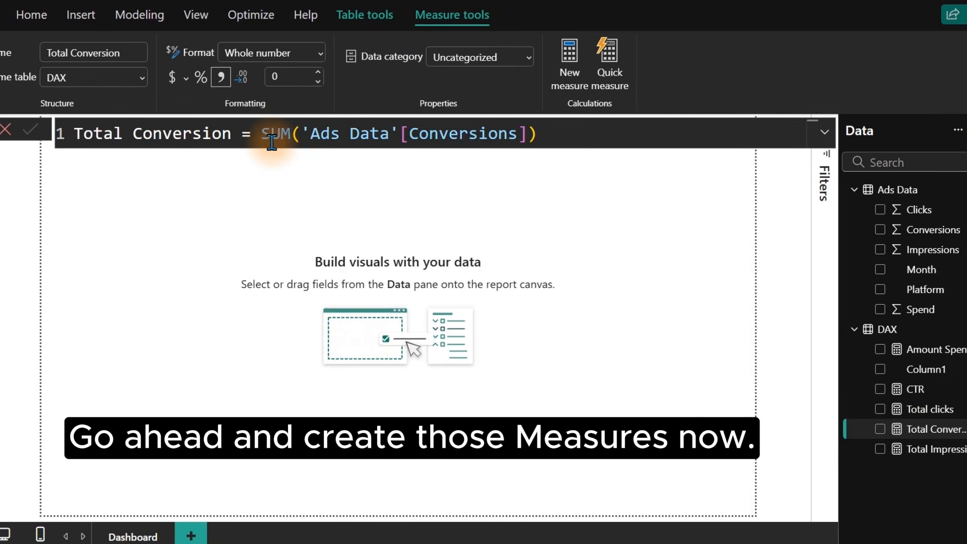
pyautogui.click(920, 452)
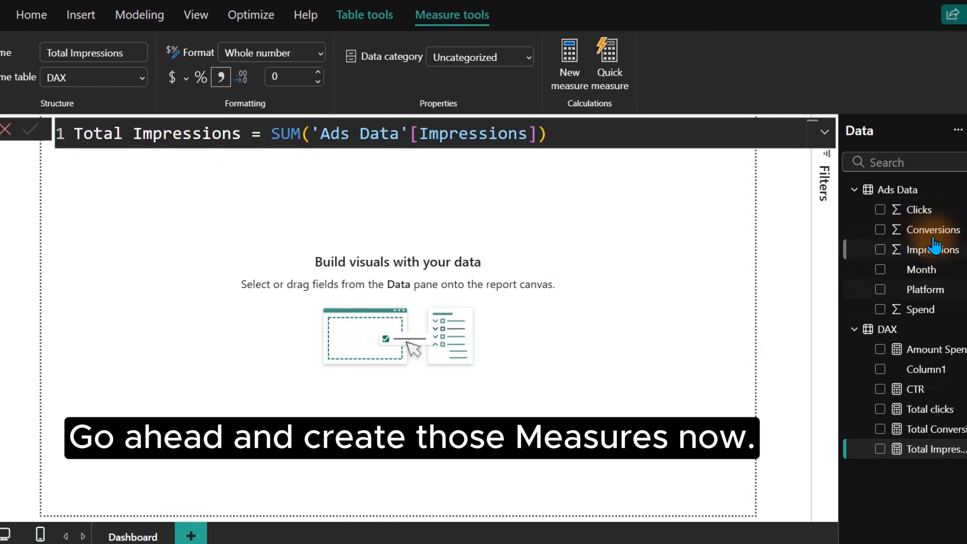
pyautogui.click(921, 396)
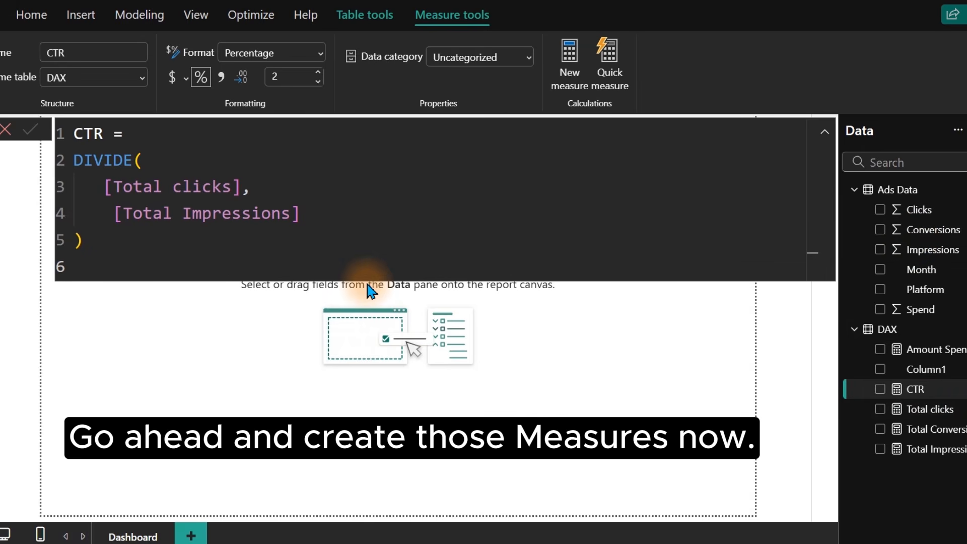
pyautogui.click(176, 240)
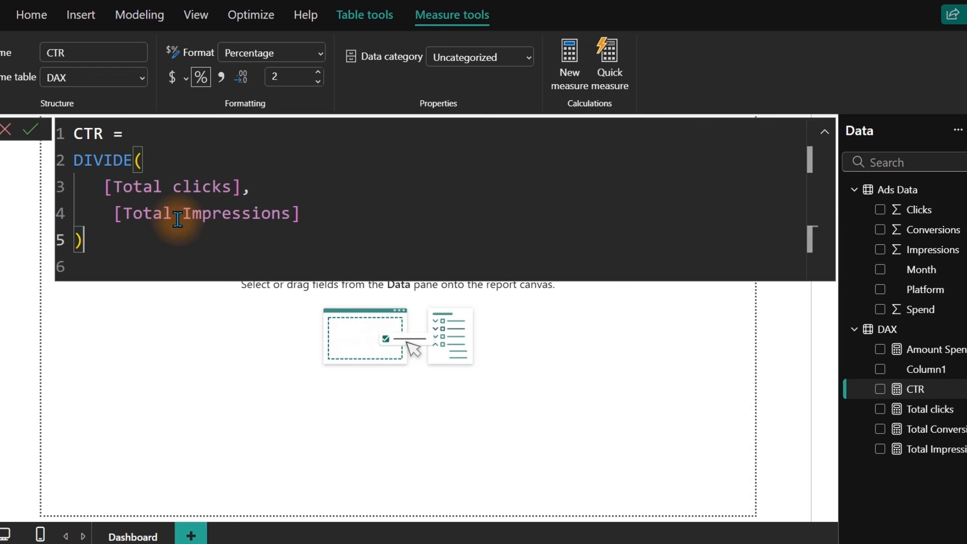
pyautogui.click(276, 337)
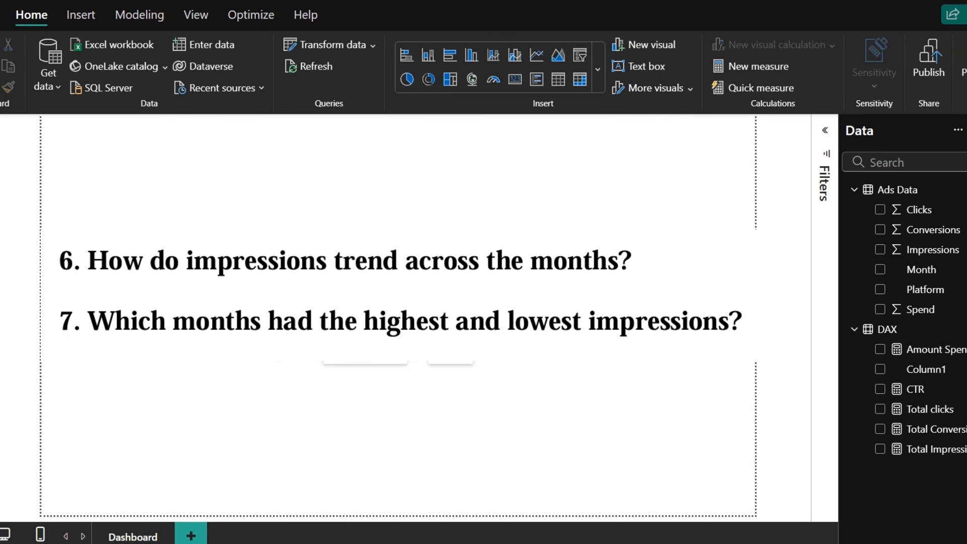
# Insert an enlarged line chart on the report page with Month on the X-axis and Amount Spent on the Y-axis
pyautogui.click(535, 63)
pyautogui.moveTo(150, 204); pyautogui.dragTo(196, 314)
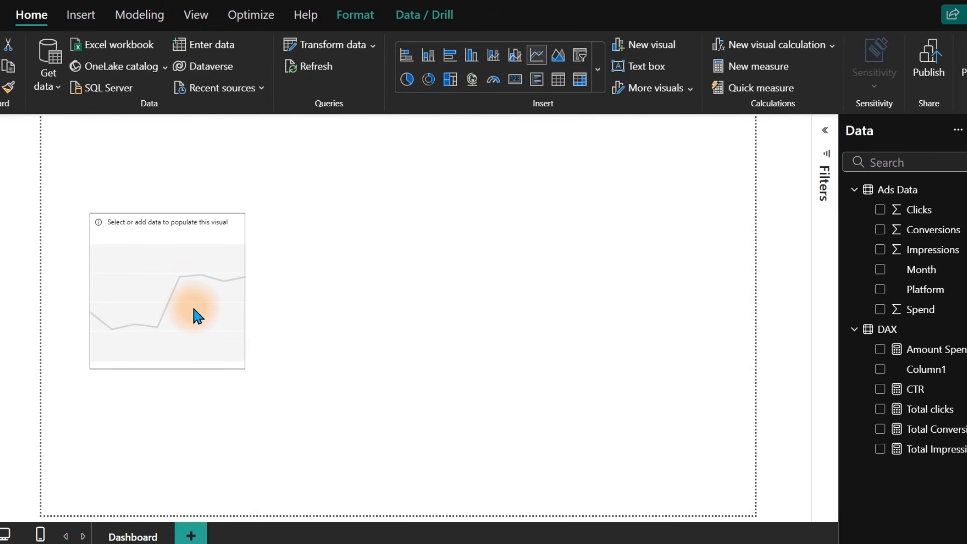
pyautogui.moveTo(249, 367); pyautogui.dragTo(542, 459)
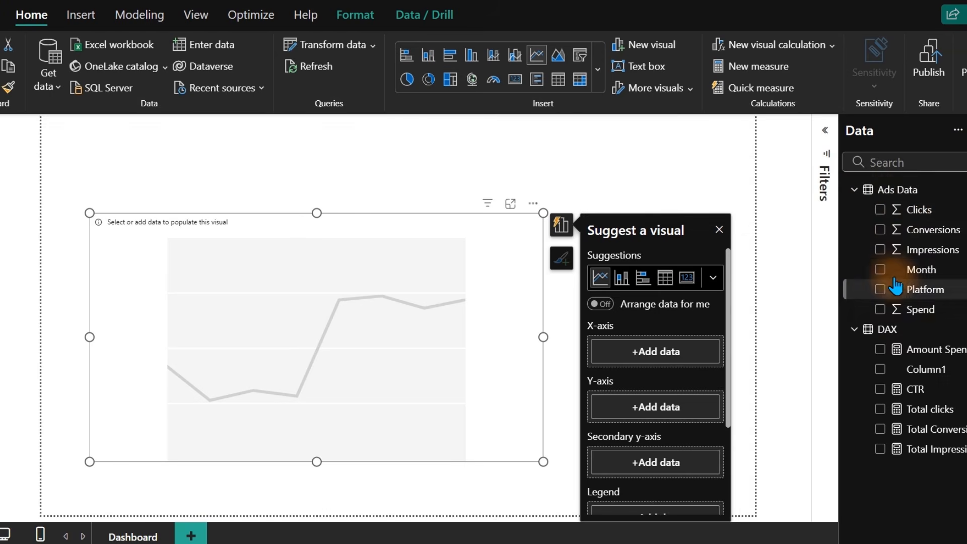
pyautogui.click(880, 270)
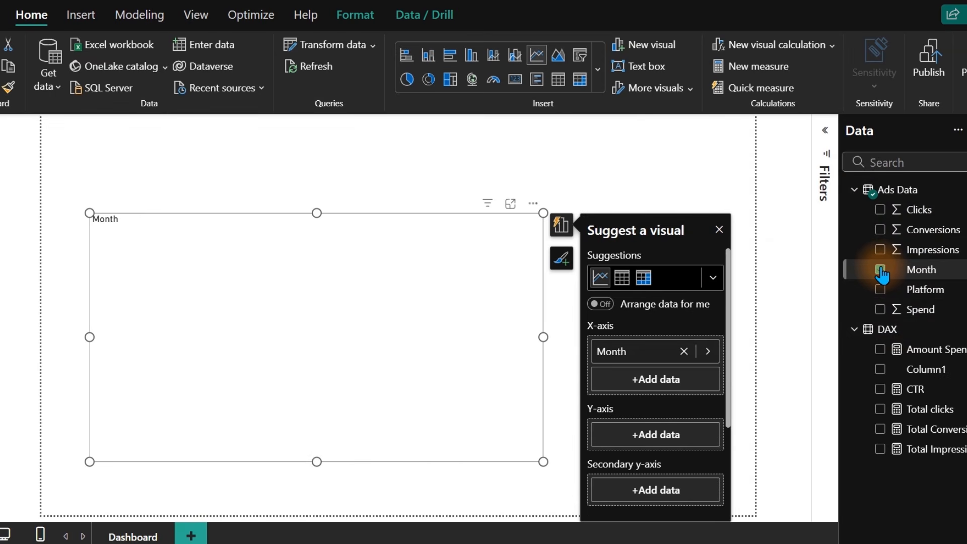
pyautogui.click(881, 352)
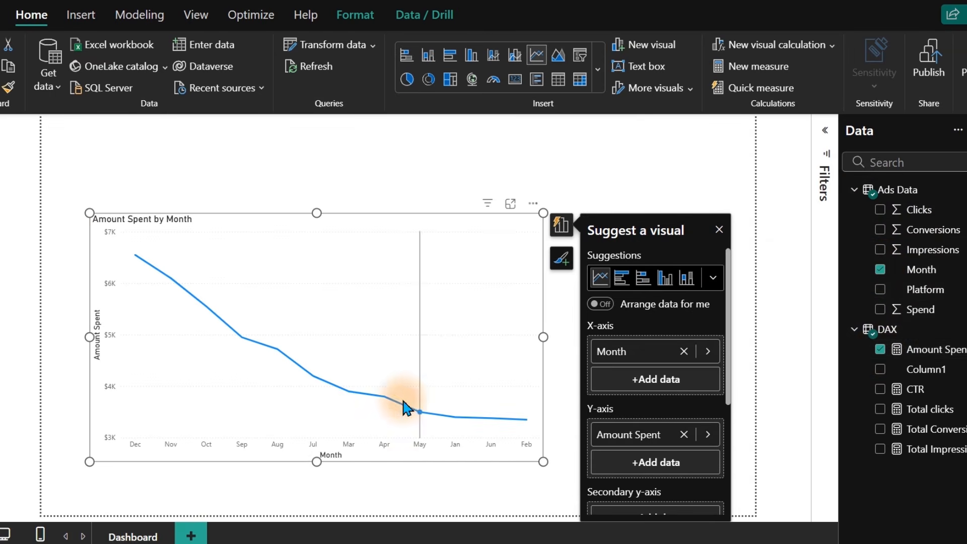
# View the Amount Spent chart in focus mode, and inspect the Month column of Ads Data in Table view
pyautogui.click(506, 210)
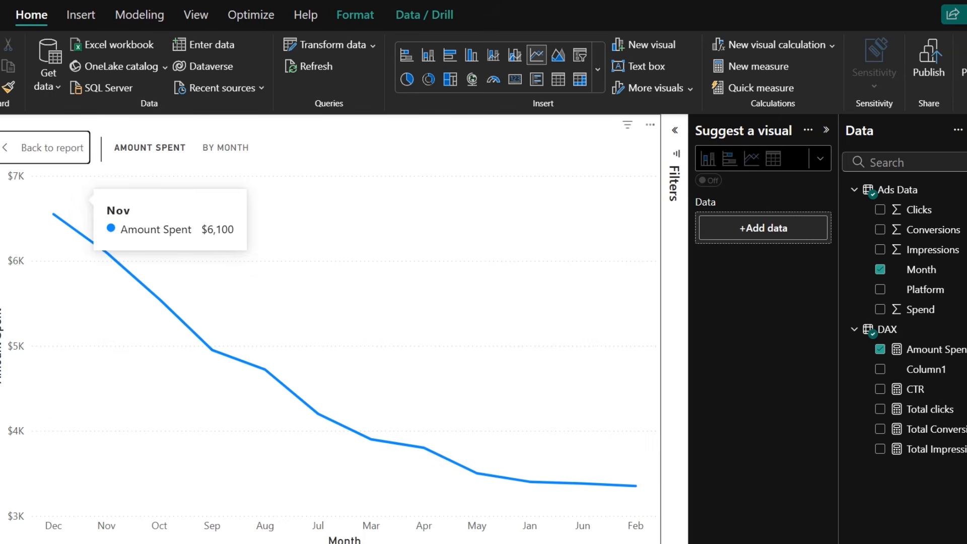
pyautogui.click(0, 178)
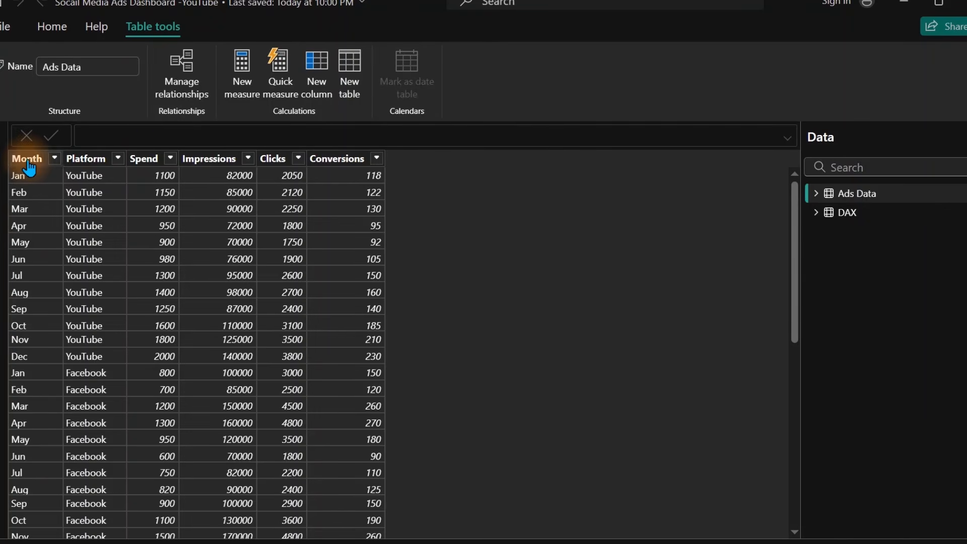
pyautogui.click(27, 159)
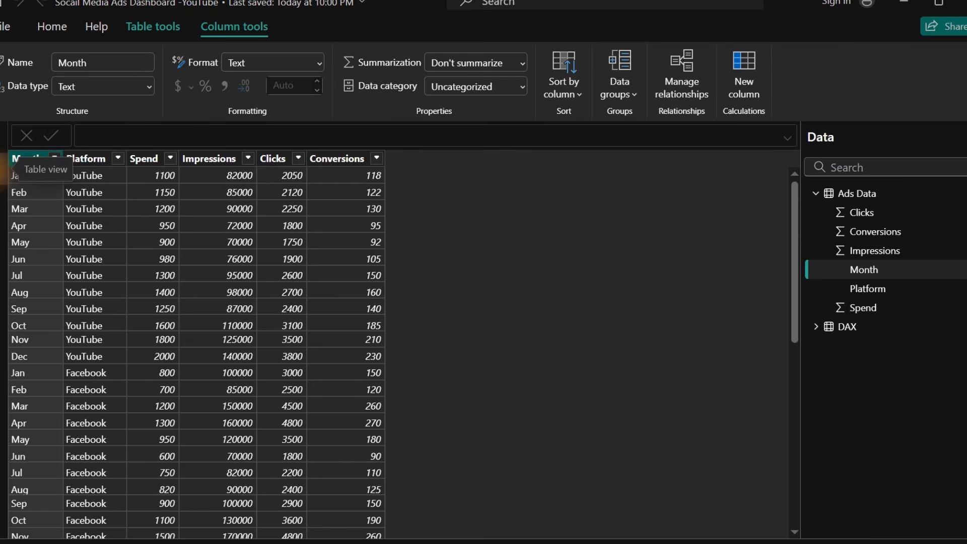
# Create a new calculated table named Month, enlarging the formula text for readability
pyautogui.click(161, 30)
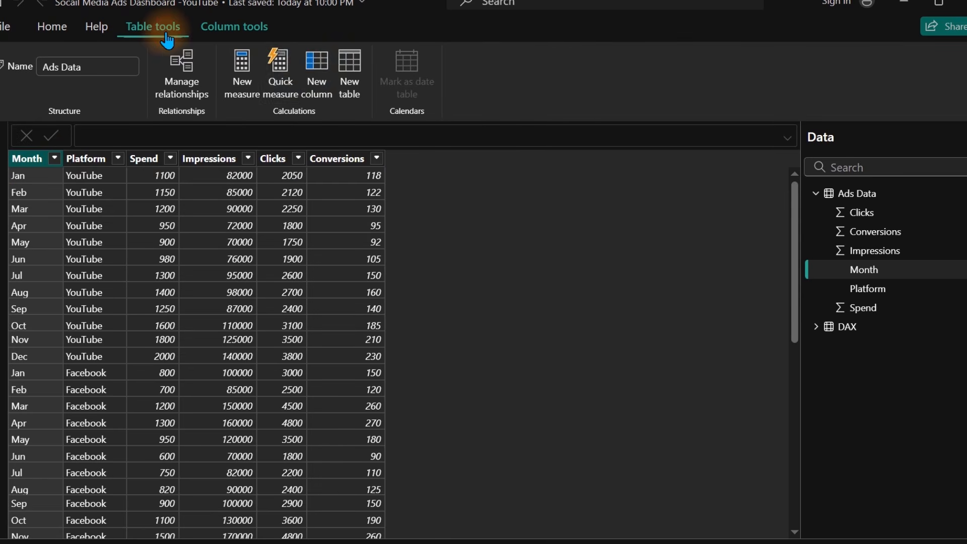
pyautogui.click(355, 65)
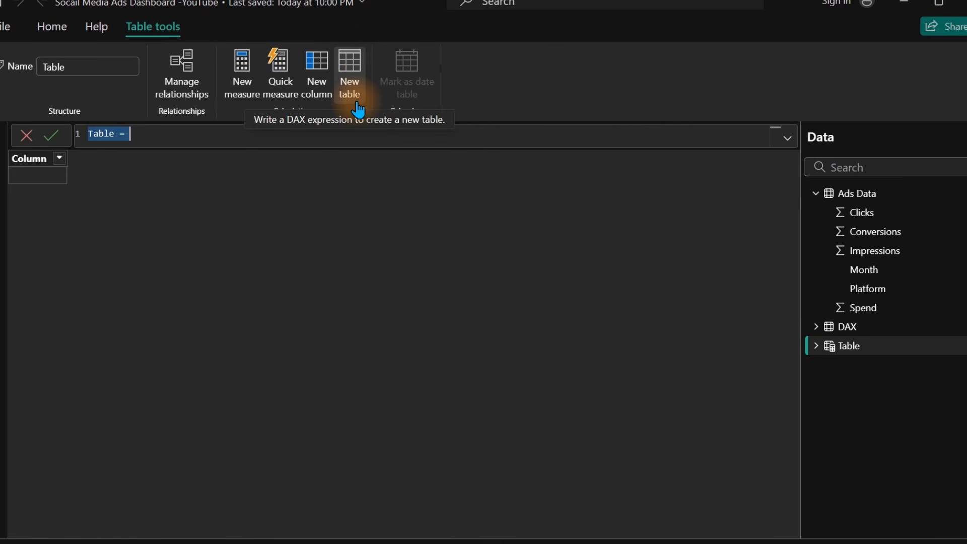
pyautogui.hotkey('ctrl', '+')
pyautogui.hotkey('ctrl', '+')
pyautogui.hotkey('ctrl', '+')
pyautogui.hotkey('ctrl', '+')
pyautogui.hotkey('ctrl', '+')
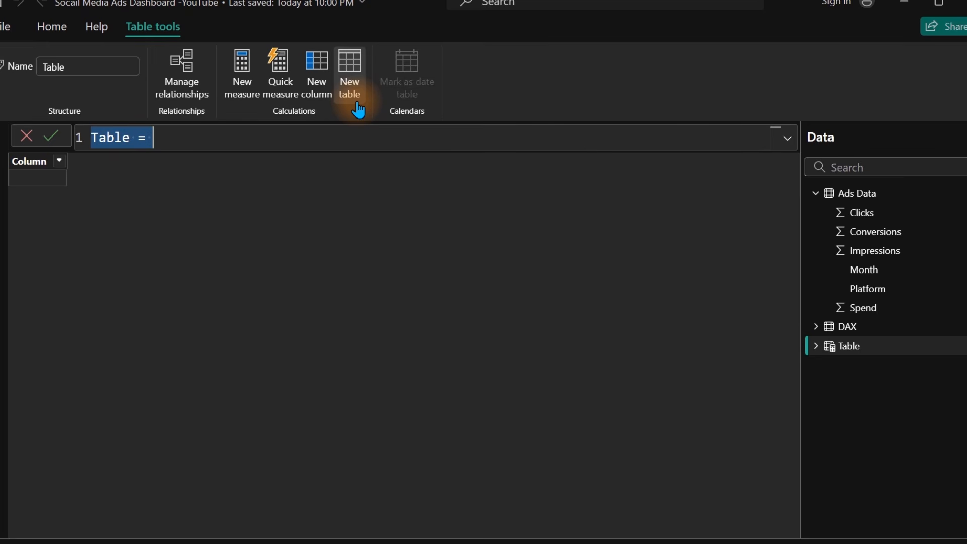
pyautogui.write('Month')
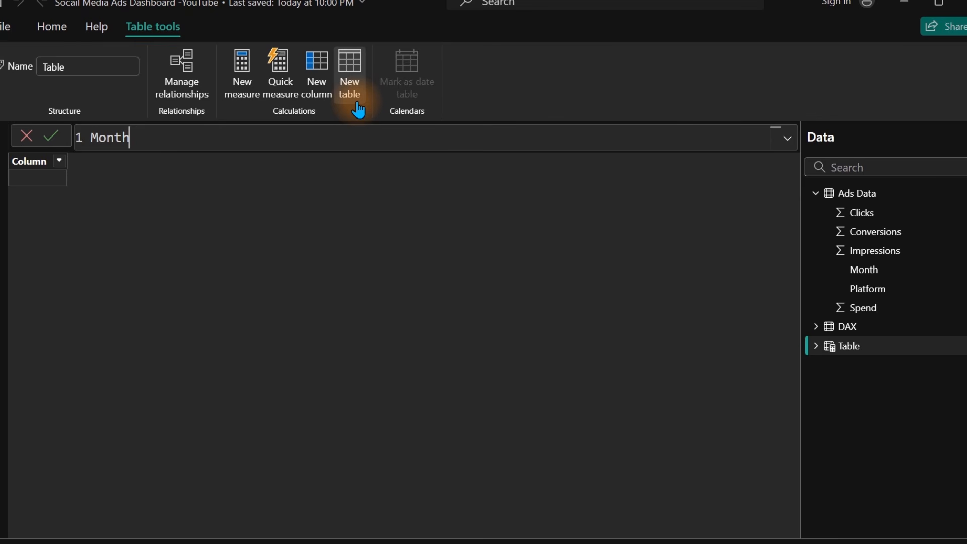
pyautogui.write('=')
pyautogui.hotkey('shift', 'Return')
pyautogui.press('Tab')
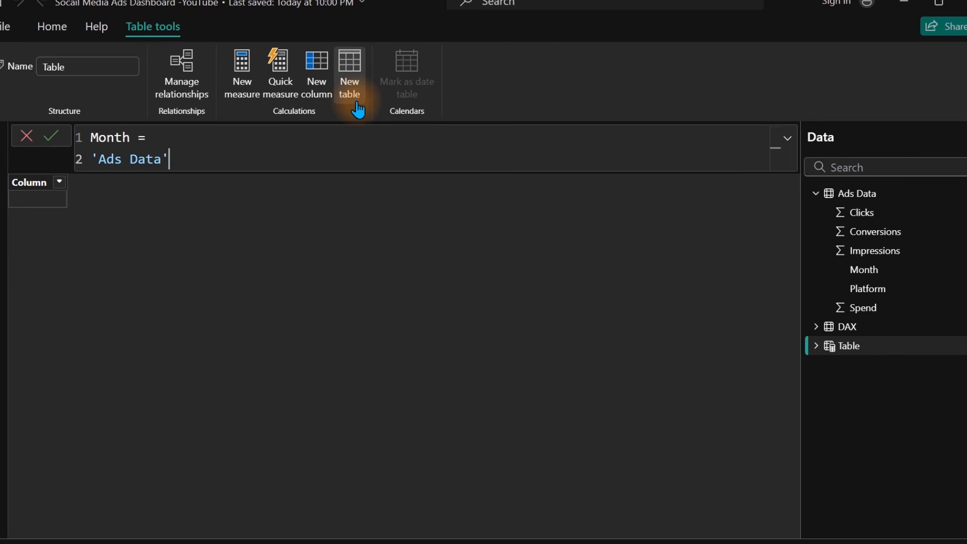
pyautogui.press('BackSpace')
pyautogui.press('BackSpace')
pyautogui.press('BackSpace')
pyautogui.press('BackSpace')
pyautogui.press('BackSpace')
pyautogui.press('BackSpace')
pyautogui.press('BackSpace')
pyautogui.press('BackSpace')
pyautogui.press('BackSpace')
pyautogui.press('BackSpace')
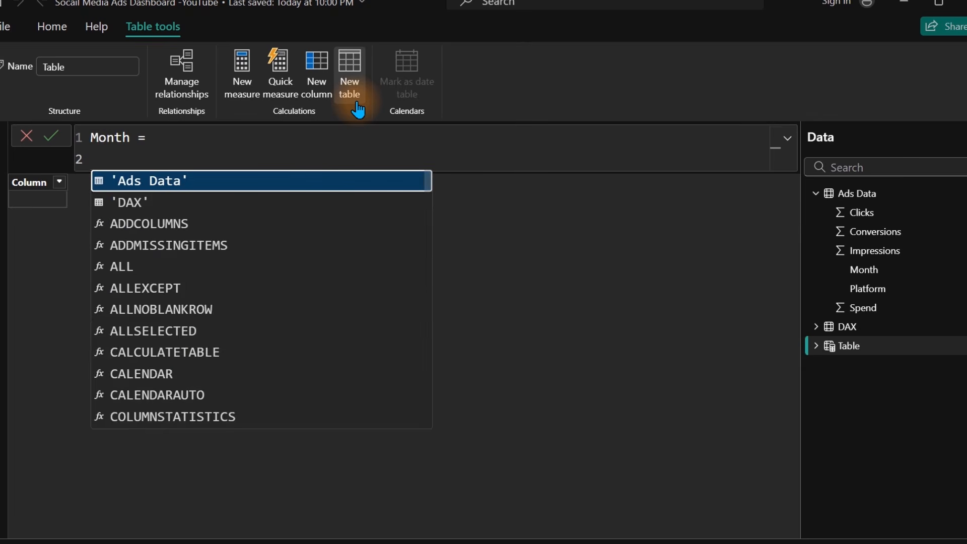
# Begin the Month table formula with ADDCOLUMNS and nest a DATATABLE function inside it on its own line
pyautogui.write('ad')
pyautogui.press('Down')
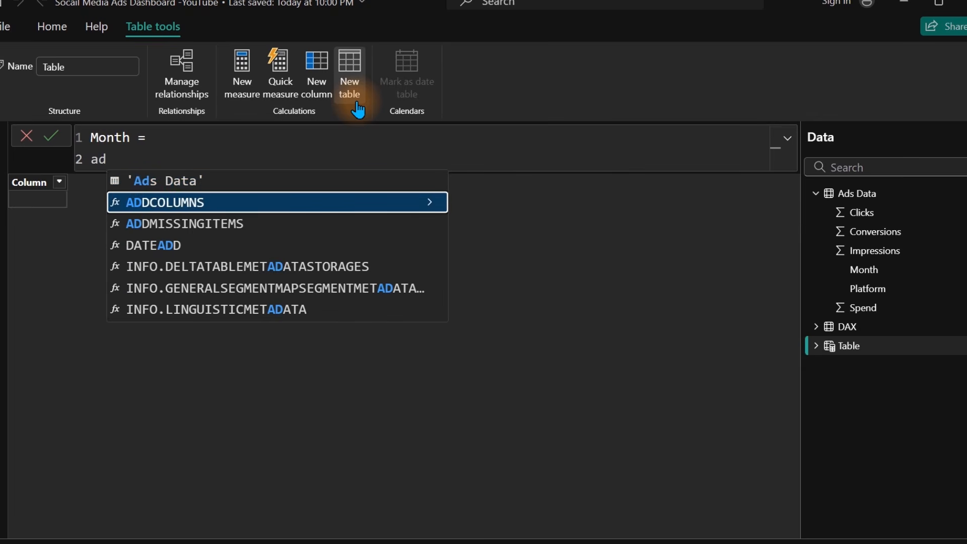
pyautogui.press('Tab')
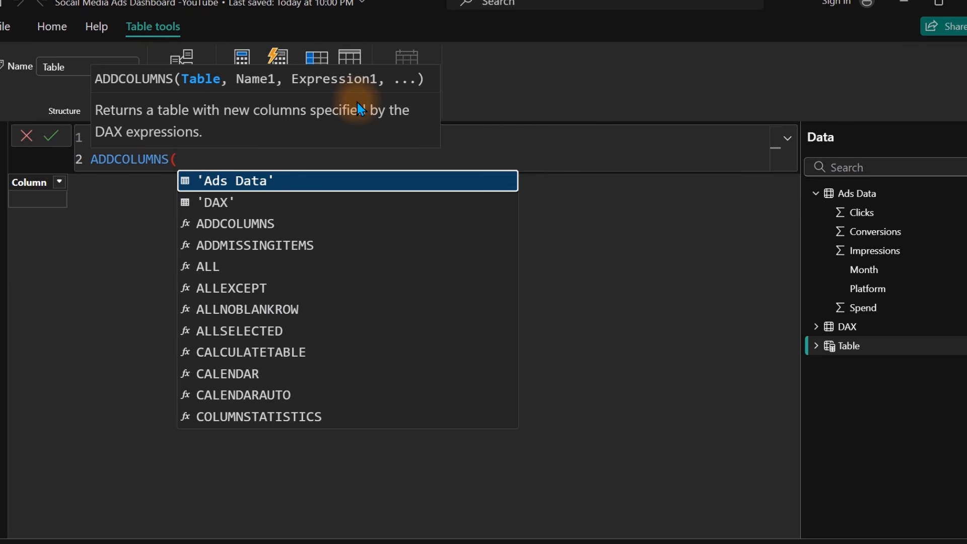
pyautogui.hotkey('shift', 'Return')
pyautogui.write('dat')
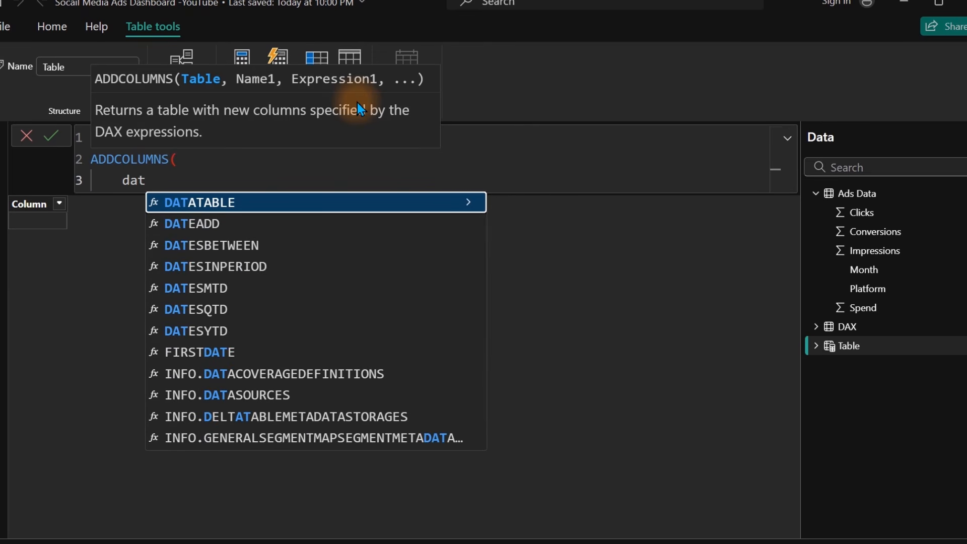
pyautogui.press('Tab')
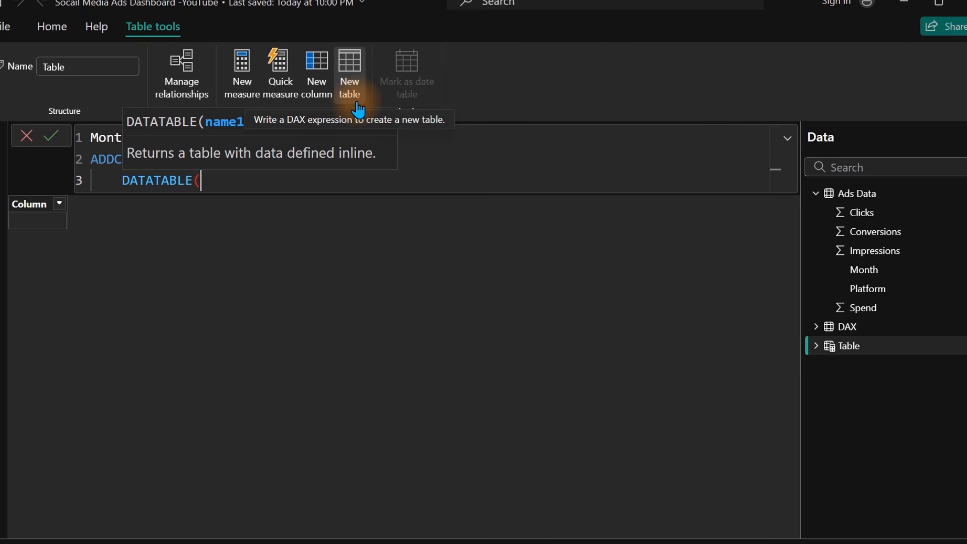
pyautogui.hotkey('shift', 'Return')
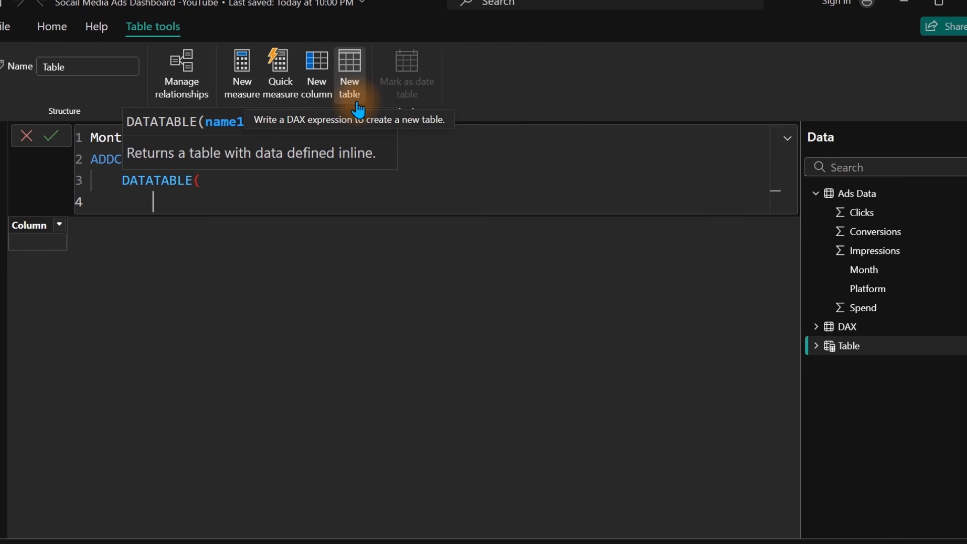
# Define the first DATATABLE column as "Month" with the STRING data type
pyautogui.write('"Month",')
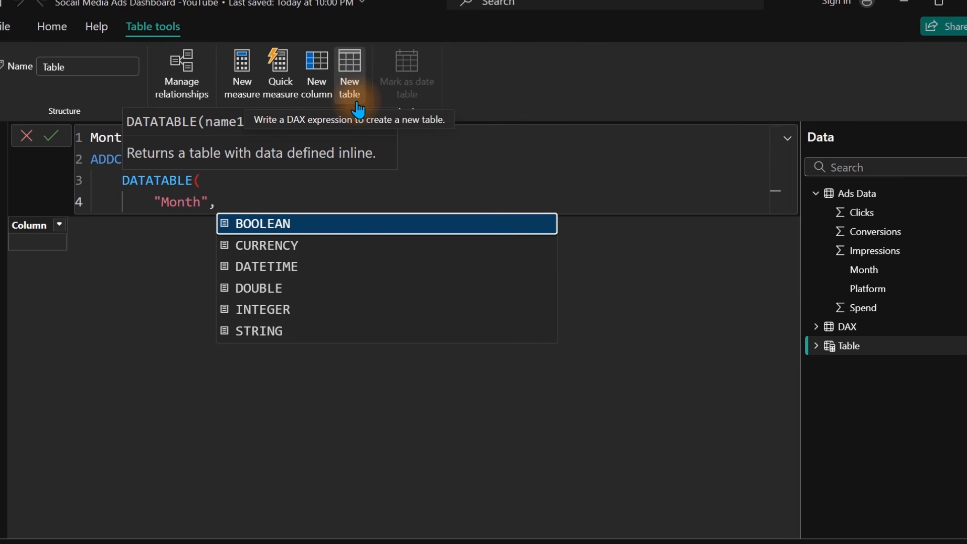
pyautogui.press('Down')
pyautogui.press('Down')
pyautogui.press('Down')
pyautogui.press('Down')
pyautogui.press('Down')
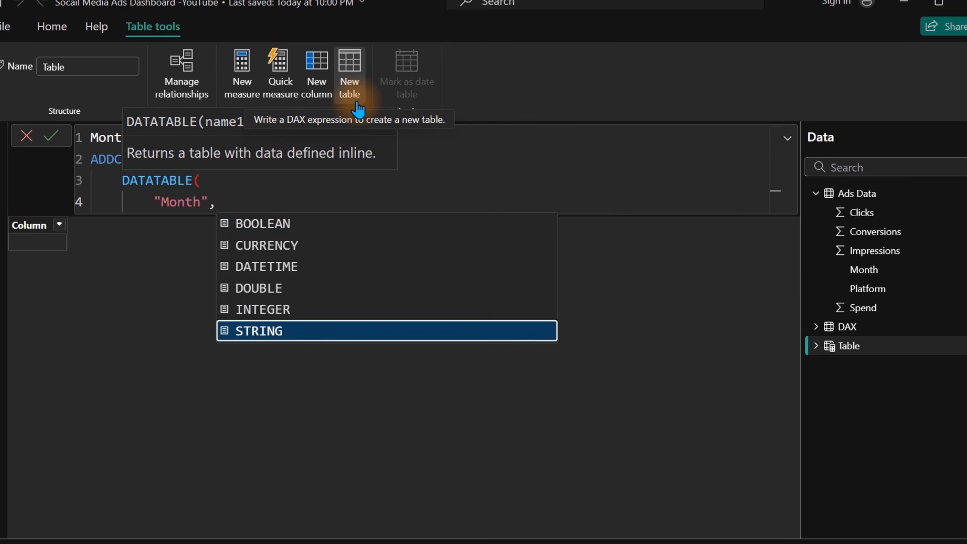
pyautogui.press('Tab')
pyautogui.write(',')
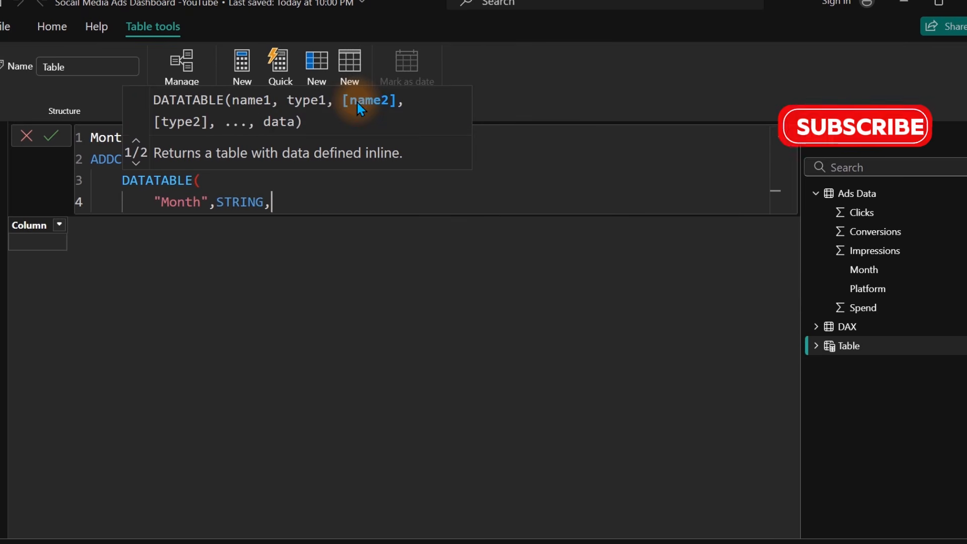
pyautogui.hotkey('shift', 'Return')
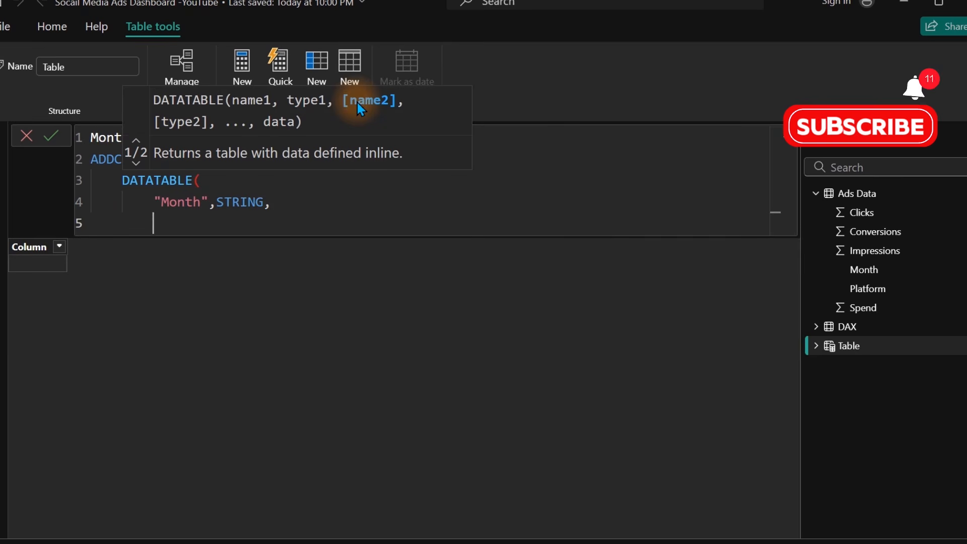
# Define the second DATATABLE column as "MonthNumber" with the INTEGER data type
pyautogui.write('"Month')
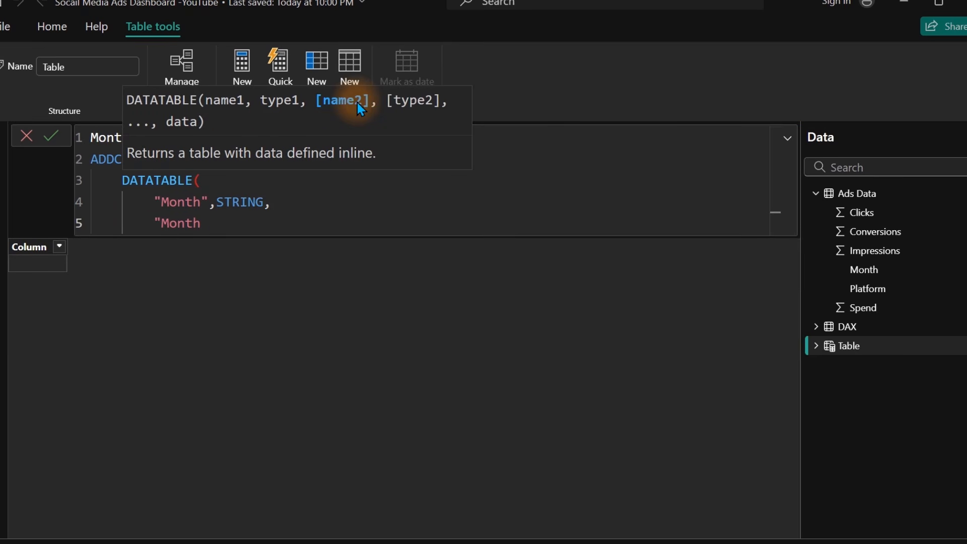
pyautogui.write('Number"')
pyautogui.write(',')
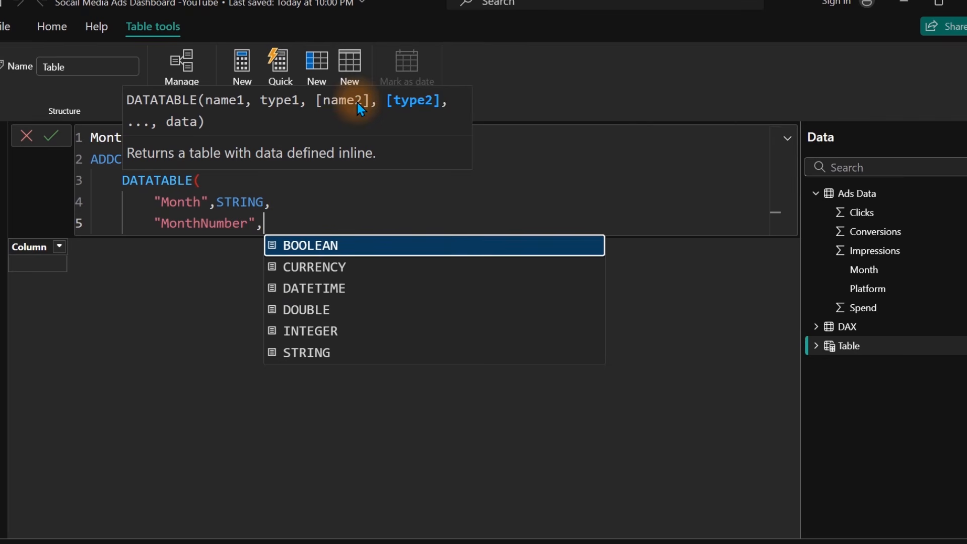
pyautogui.press('Down')
pyautogui.press('Down')
pyautogui.press('Down')
pyautogui.press('Down')
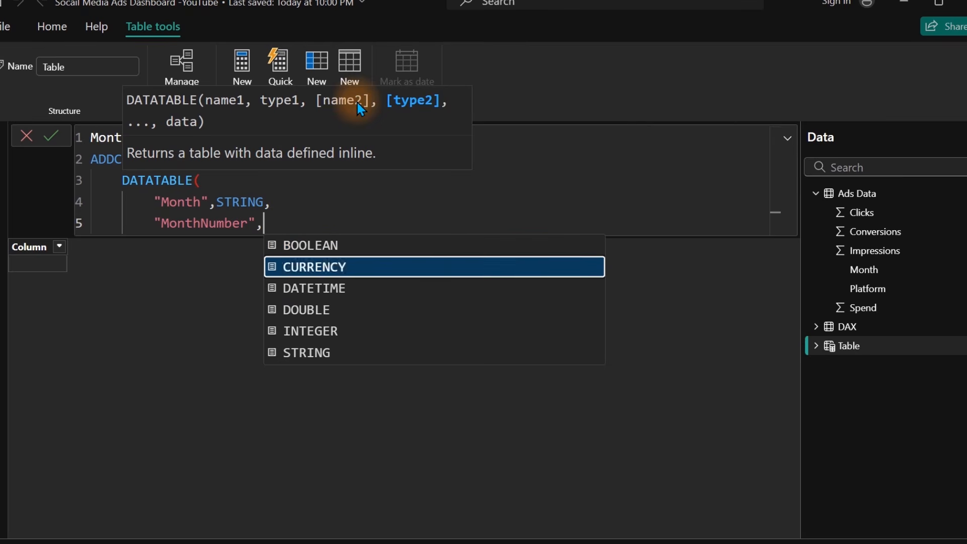
pyautogui.press('Tab')
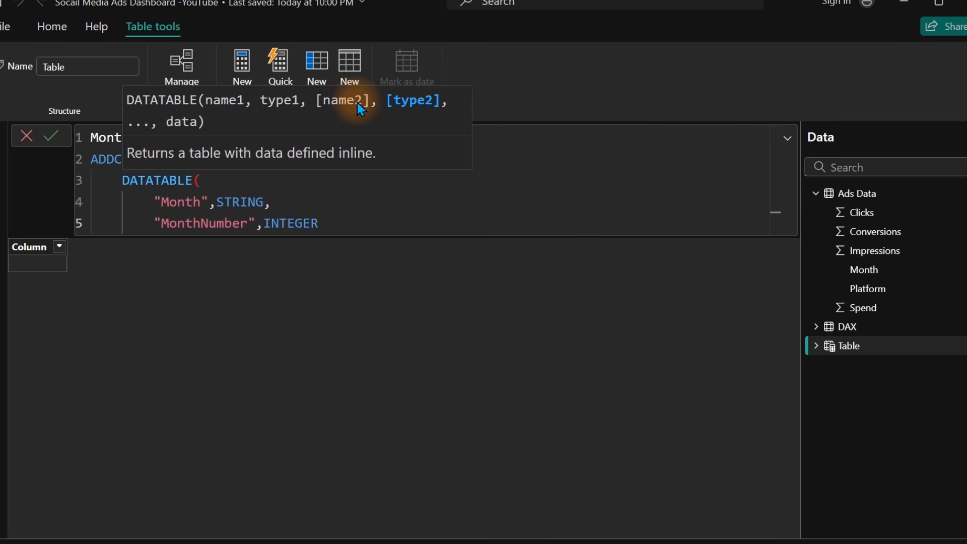
pyautogui.write(',')
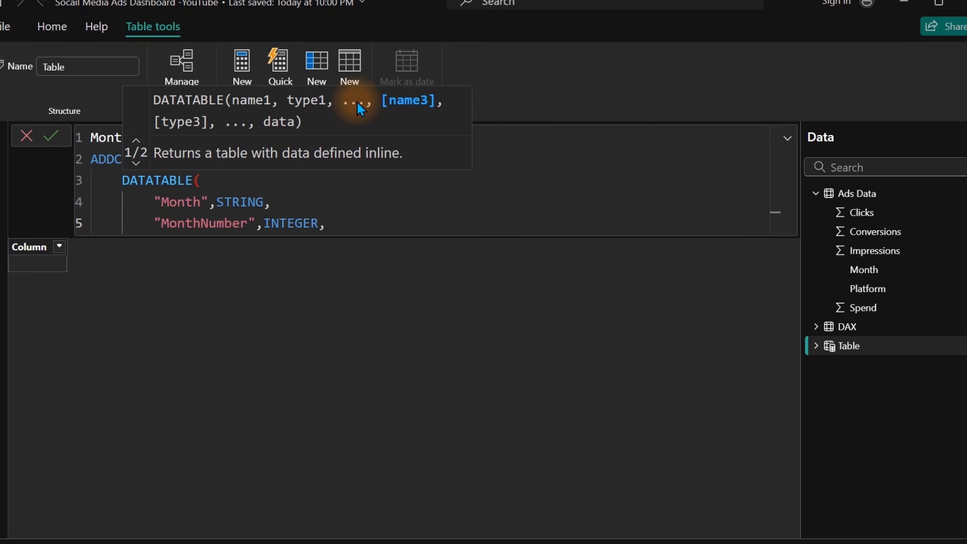
# Add a pair of curly braces for the data rows, close the DATATABLE parenthesis, and open blank lines between the braces
pyautogui.press('Return')
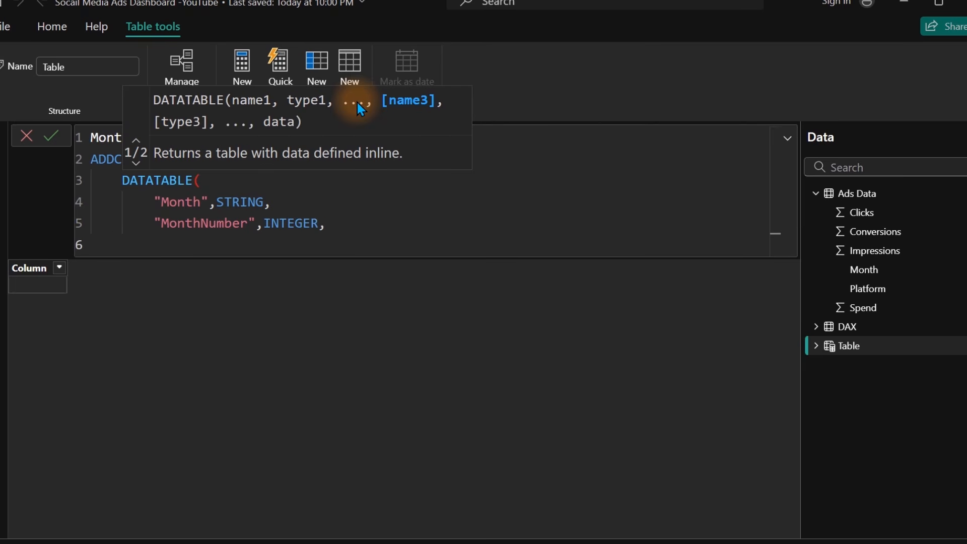
pyautogui.write('{}')
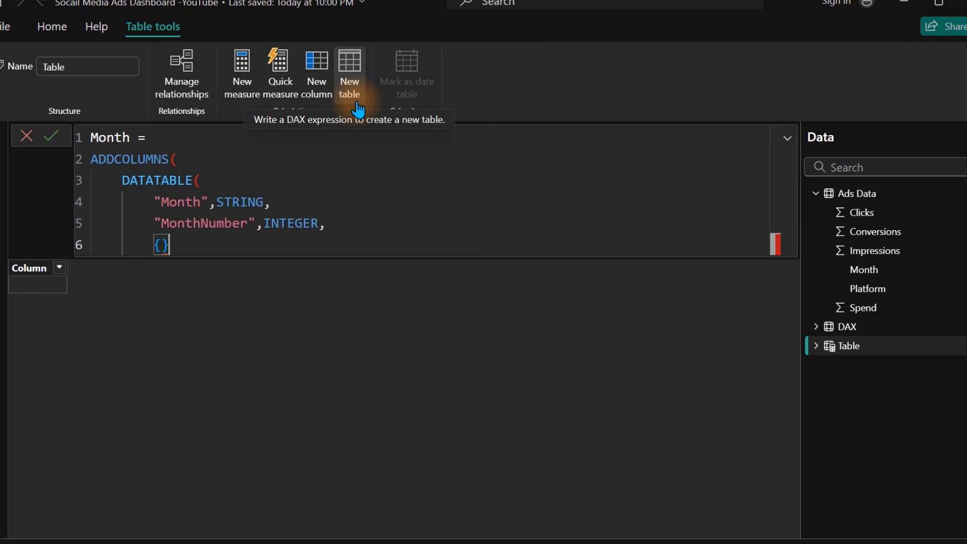
pyautogui.press('Left')
pyautogui.click(178, 246)
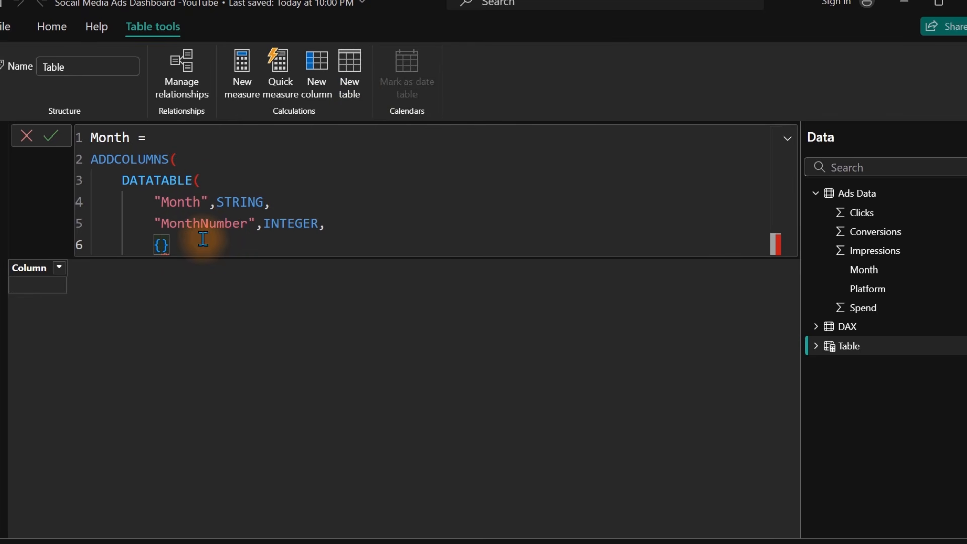
pyautogui.press('Return')
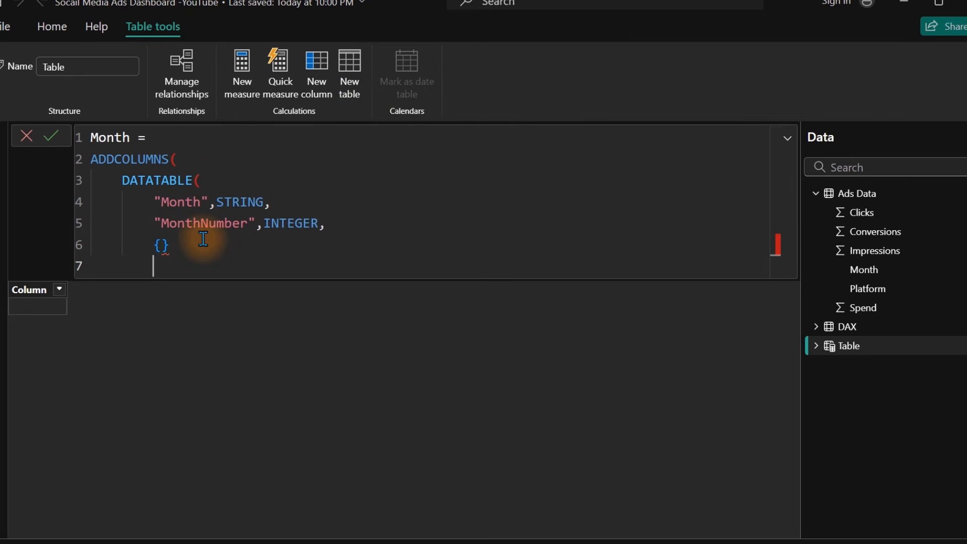
pyautogui.write(')')
pyautogui.click(162, 246)
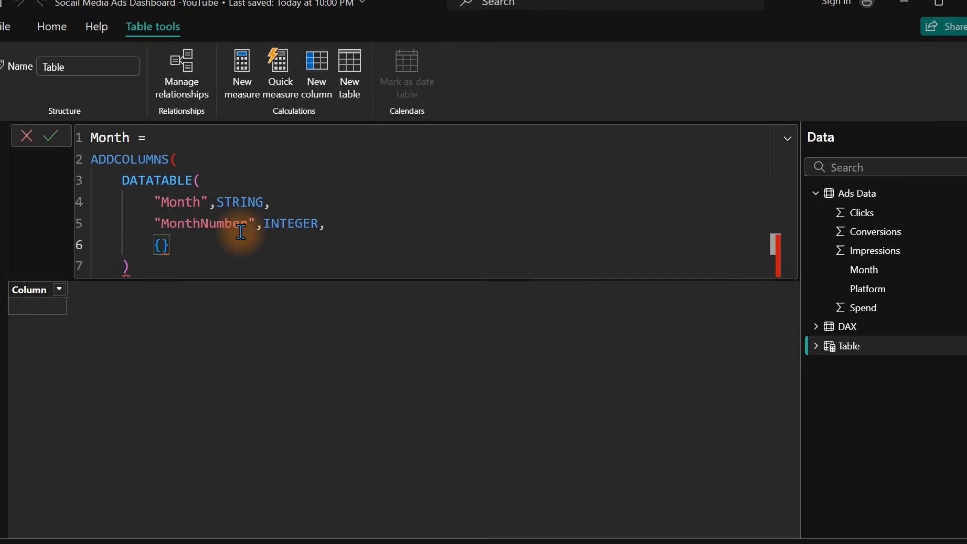
pyautogui.press('Return')
pyautogui.press('Return')
pyautogui.press('Return')
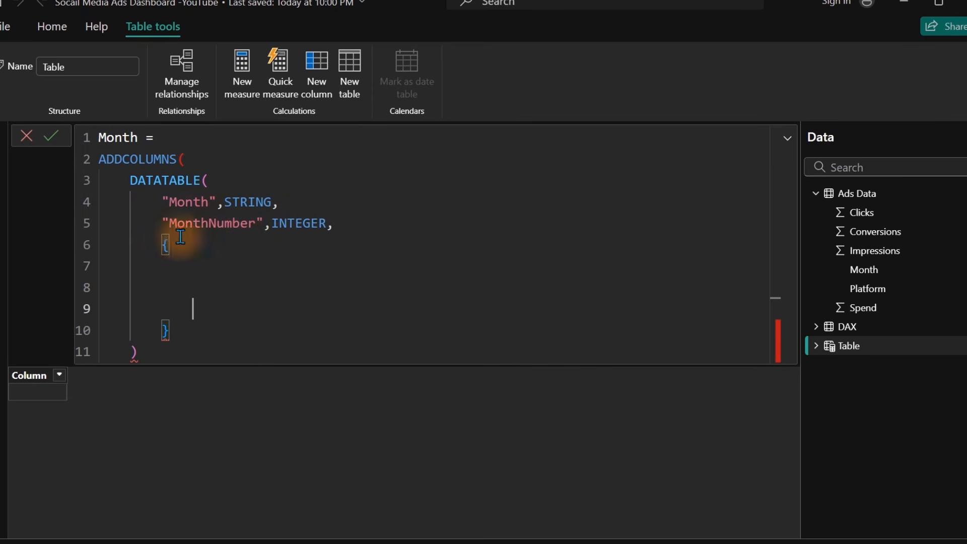
# Enter the first data row {"Jan", 1} on the first line inside the outer braces
pyautogui.click(174, 277)
pyautogui.click(177, 266)
pyautogui.press('Tab')
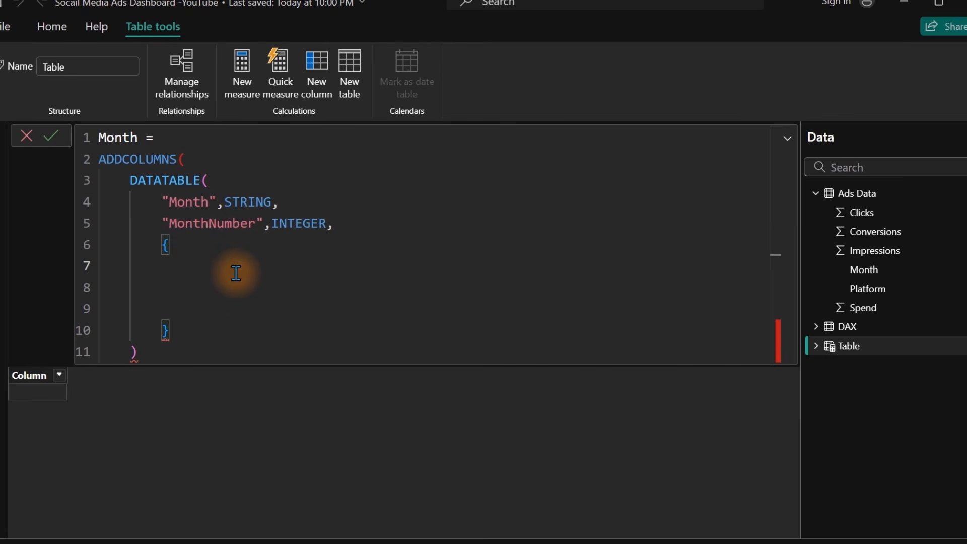
pyautogui.write('{}')
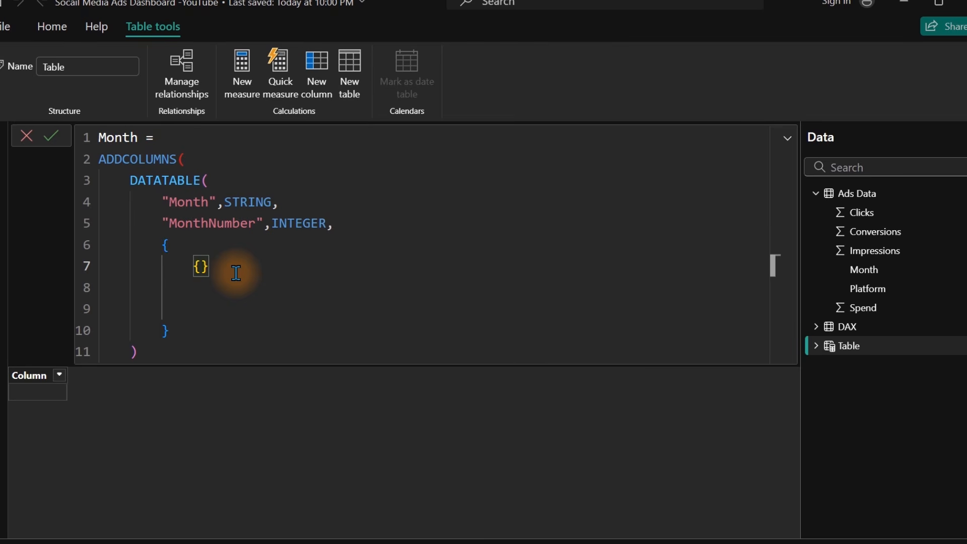
pyautogui.write('"Jan')
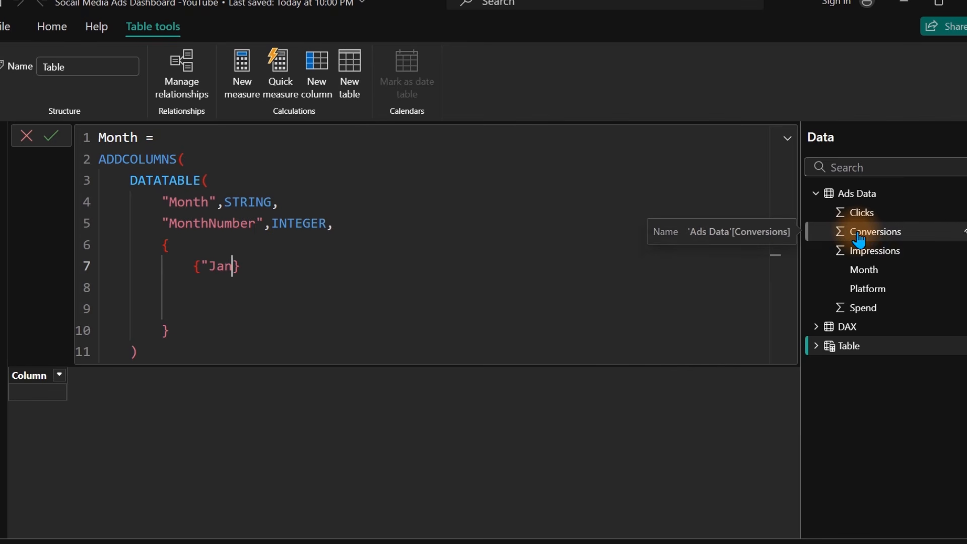
pyautogui.write('"')
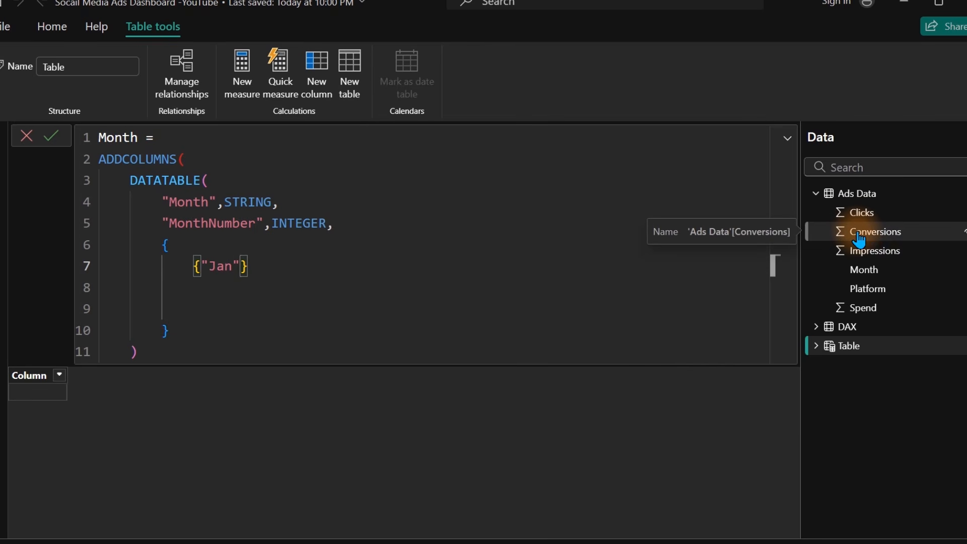
pyautogui.write(' 1')
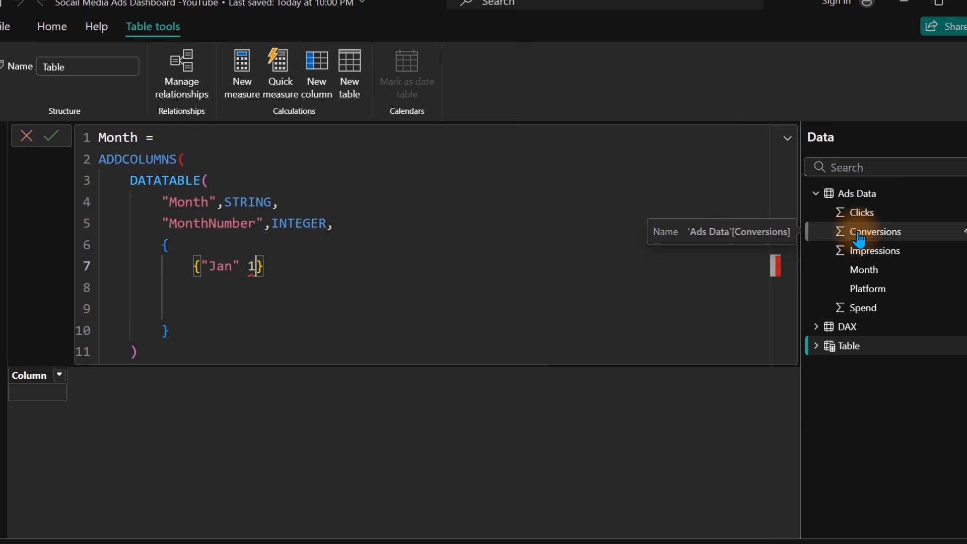
pyautogui.press('BackSpace')
pyautogui.press('BackSpace')
pyautogui.write(', 1')
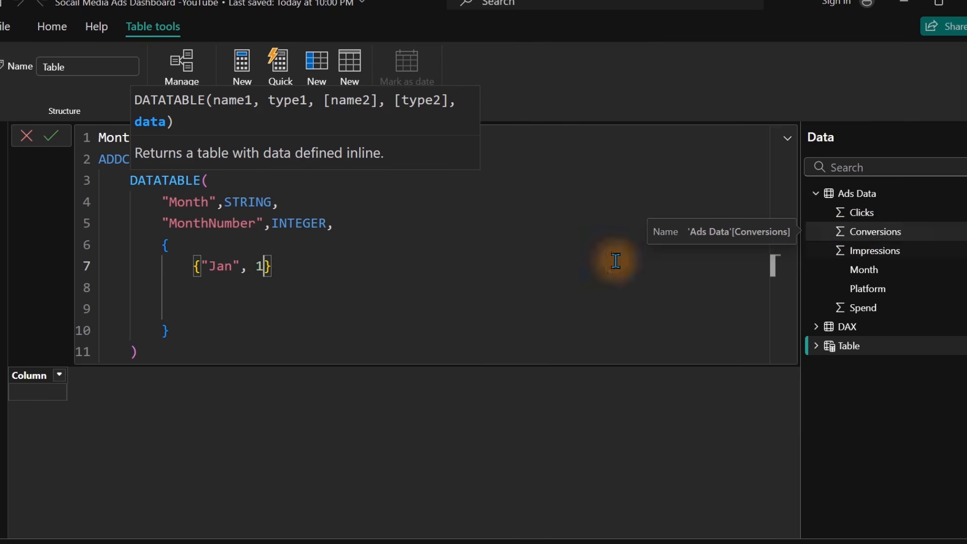
# Add a comma after the Jan row and enter the second data row {"Feb", 2}, on the line below
pyautogui.click(276, 261)
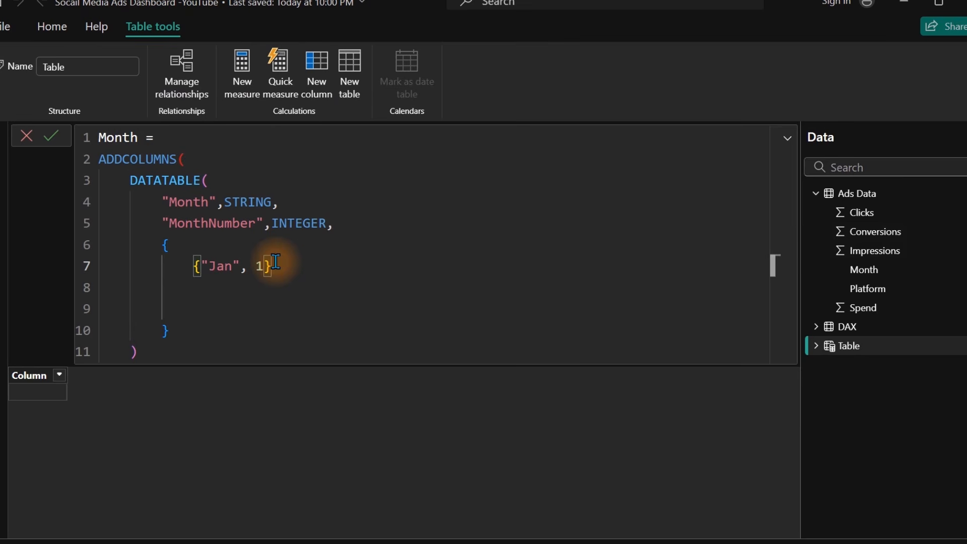
pyautogui.write(',')
pyautogui.press('Return')
pyautogui.write('{')
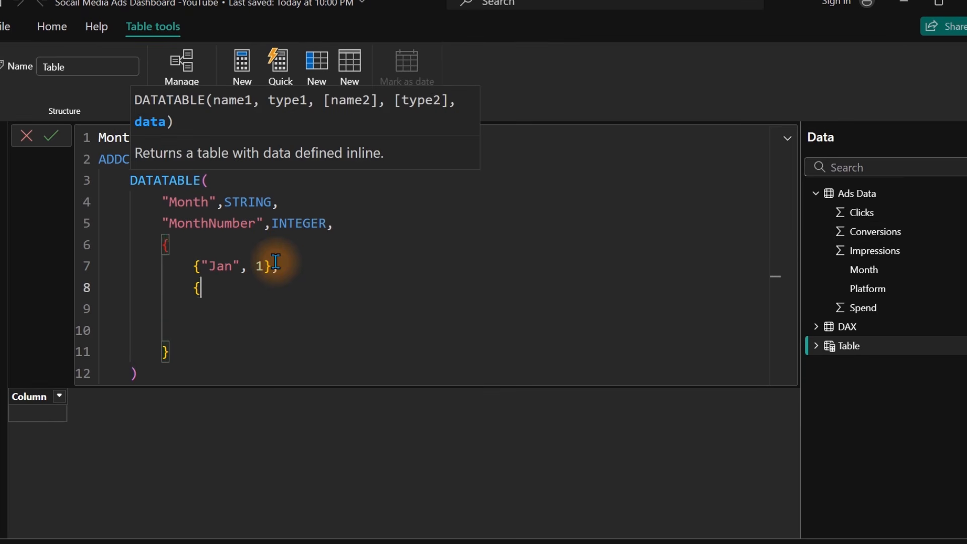
pyautogui.write('}')
pyautogui.press('Left')
pyautogui.write('"')
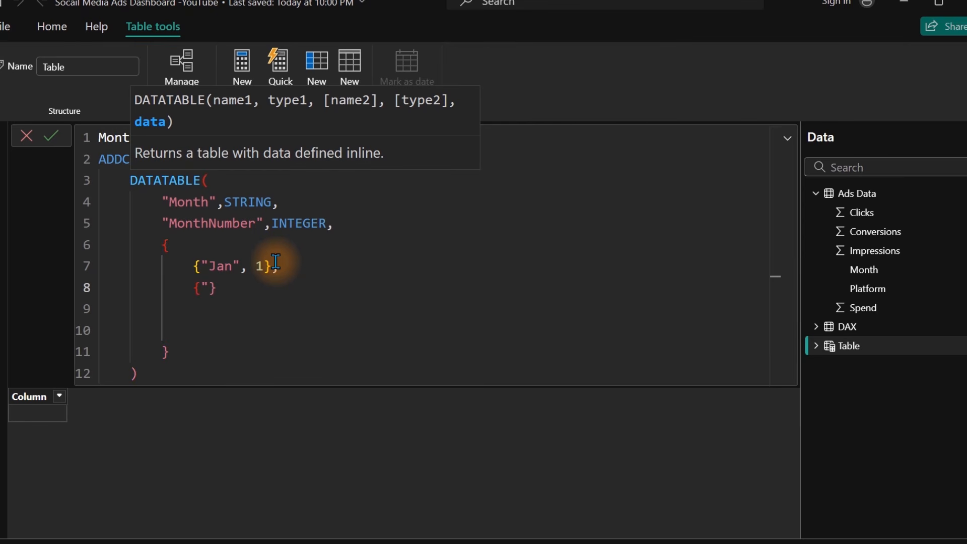
pyautogui.write('Fev')
pyautogui.press('BackSpace')
pyautogui.write('b", ')
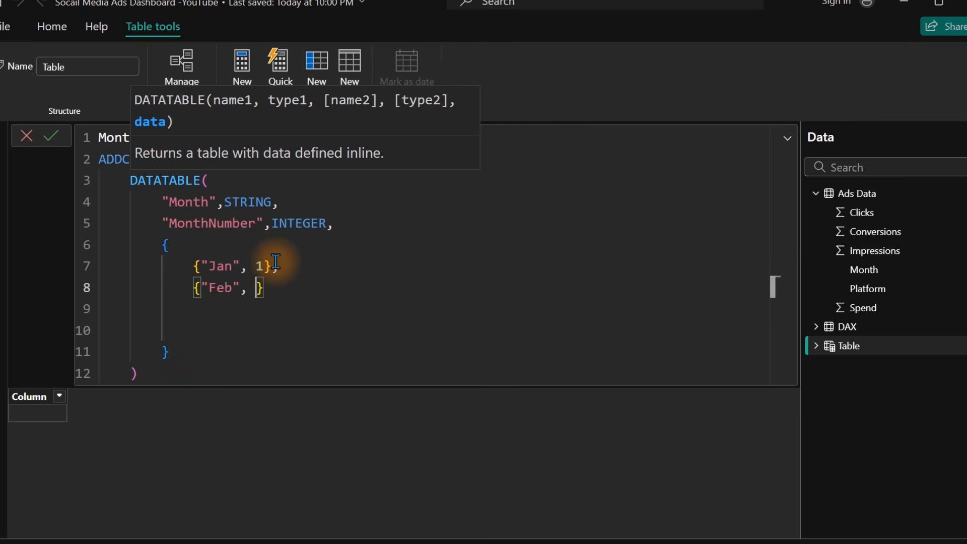
pyautogui.write('2')
pyautogui.click(273, 288)
pyautogui.write(',')
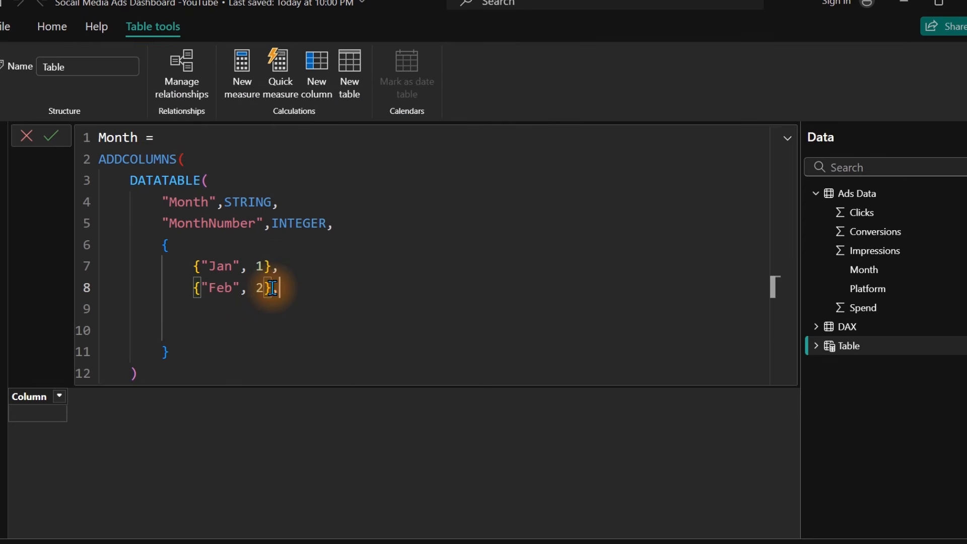
# Add an empty {}, placeholder row below the Feb row and duplicate it onto three more lines
pyautogui.press('Return')
pyautogui.write('{}')
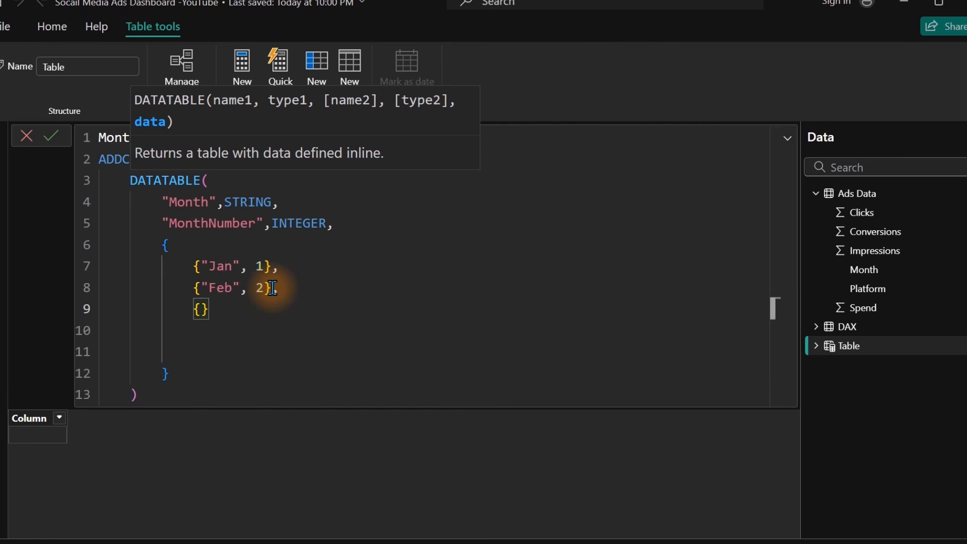
pyautogui.write(',')
pyautogui.moveTo(218, 310); pyautogui.dragTo(193, 310)
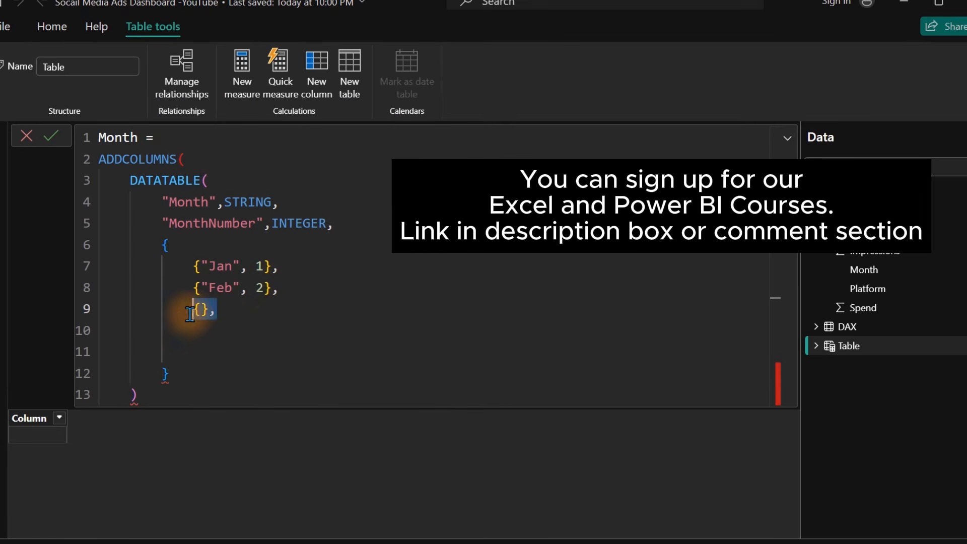
pyautogui.hotkey('ctrl', 'c')
pyautogui.click(219, 311)
pyautogui.press('Return')
pyautogui.hotkey('ctrl', 'v')
pyautogui.press('Return')
pyautogui.hotkey('ctrl', 'v')
pyautogui.hotkey('shift', 'Return')
pyautogui.hotkey('ctrl', 'v')
pyautogui.press('Return')
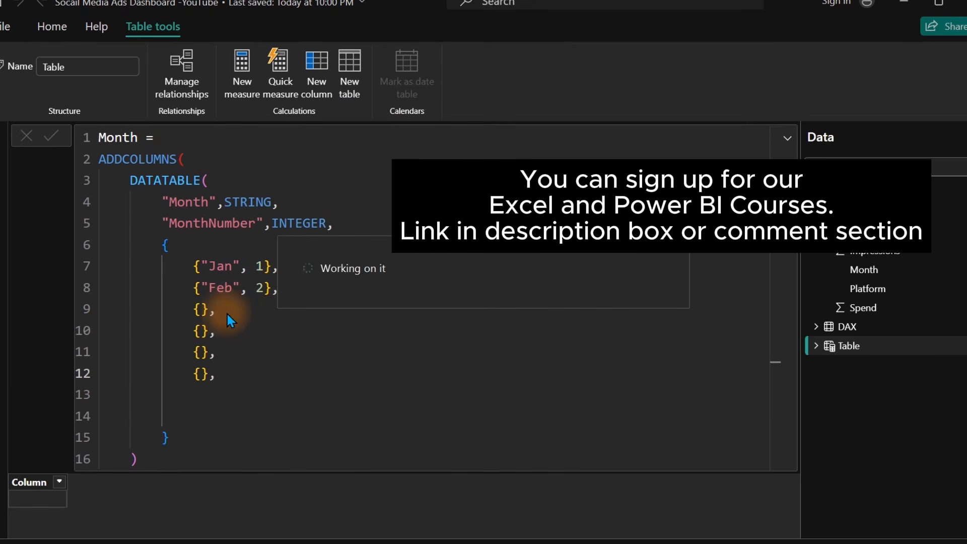
# Paste six more {}, placeholder rows to provide ten empty rows below the Feb row
pyautogui.click(228, 374)
pyautogui.hotkey('shift', 'Return')
pyautogui.hotkey('ctrl', 'v')
pyautogui.hotkey('shift', 'Return')
pyautogui.hotkey('ctrl', 'v')
pyautogui.hotkey('shift', 'Return')
pyautogui.hotkey('ctrl', 'v')
pyautogui.hotkey('shift', 'Return')
pyautogui.hotkey('ctrl', 'v')
pyautogui.hotkey('shift', 'Return')
pyautogui.hotkey('ctrl', 'v')
pyautogui.hotkey('shift', 'Return')
pyautogui.hotkey('ctrl', 'v')
# Fill the first three placeholder rows with "Mar", 3, "Apr", 4 and "May", 5
pyautogui.click(201, 233)
pyautogui.write('"Mar", 3')
pyautogui.click(200, 266)
pyautogui.write('"Arr", 4')
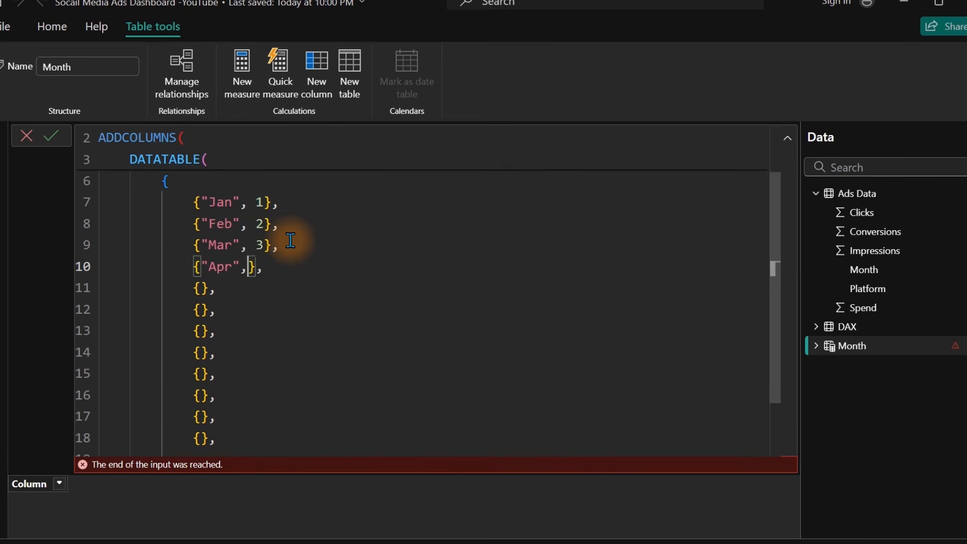
pyautogui.click(201, 288)
pyautogui.write('"May"", 5')
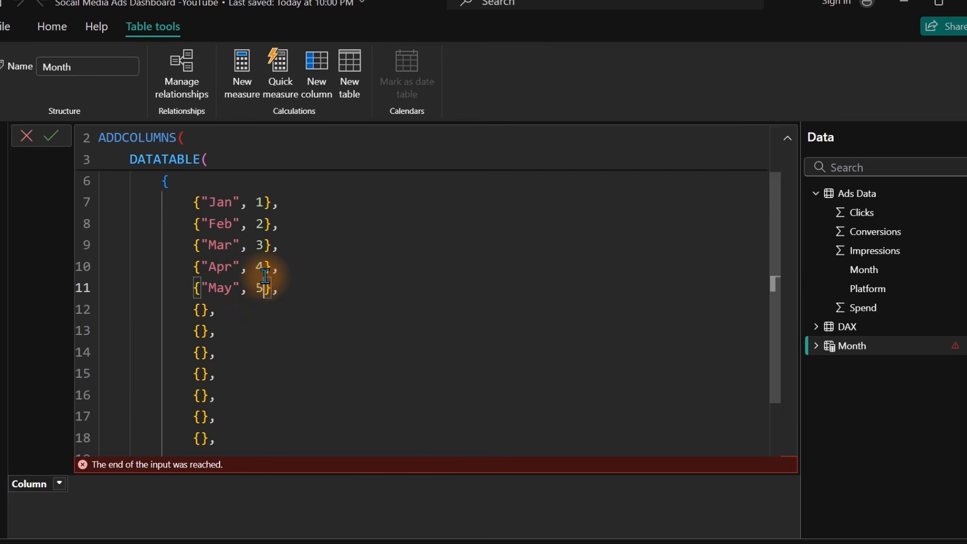
# Fill the next two placeholder rows with "Jun", 6 and "Jul", 7
pyautogui.press('Down')
pyautogui.press('Left')
pyautogui.press('Left')
pyautogui.write('"Jun", 6')
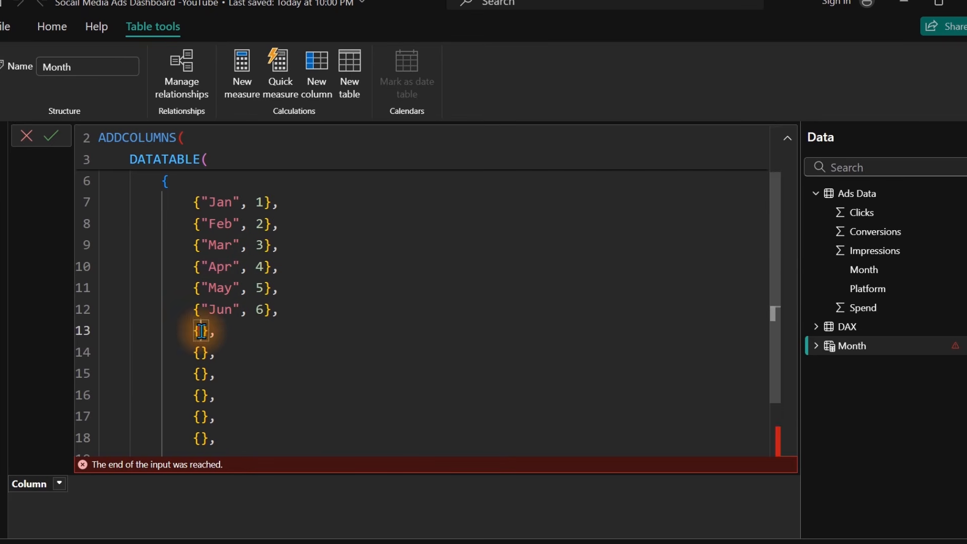
pyautogui.click(204, 330)
pyautogui.write('"Jul", 7')
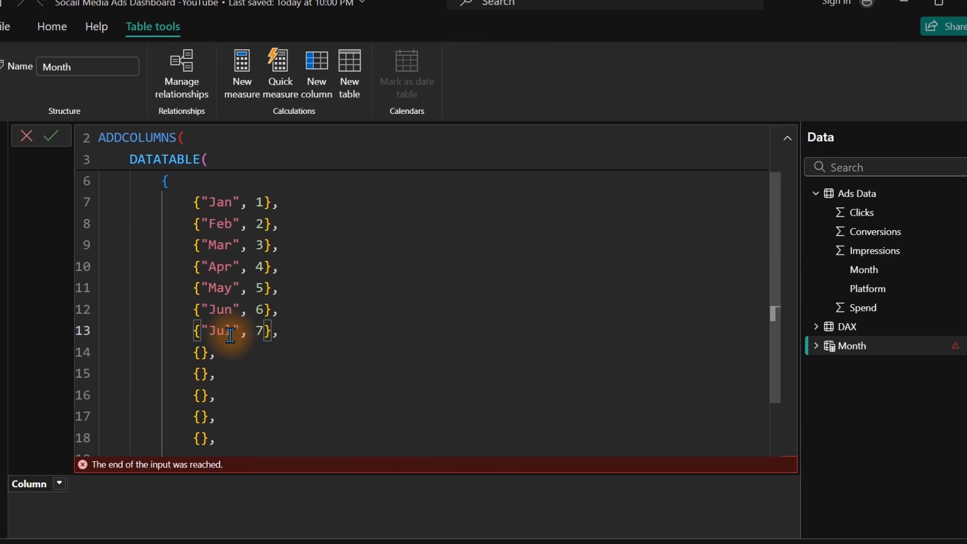
# Fill the two placeholder rows after July with "Aug", 8 and "Sep", 9
pyautogui.press('Down')
pyautogui.press('Left')
pyautogui.press('Left')
pyautogui.write('"Aug", 8')
pyautogui.press('Down')
pyautogui.press('Left')
pyautogui.press('Left')
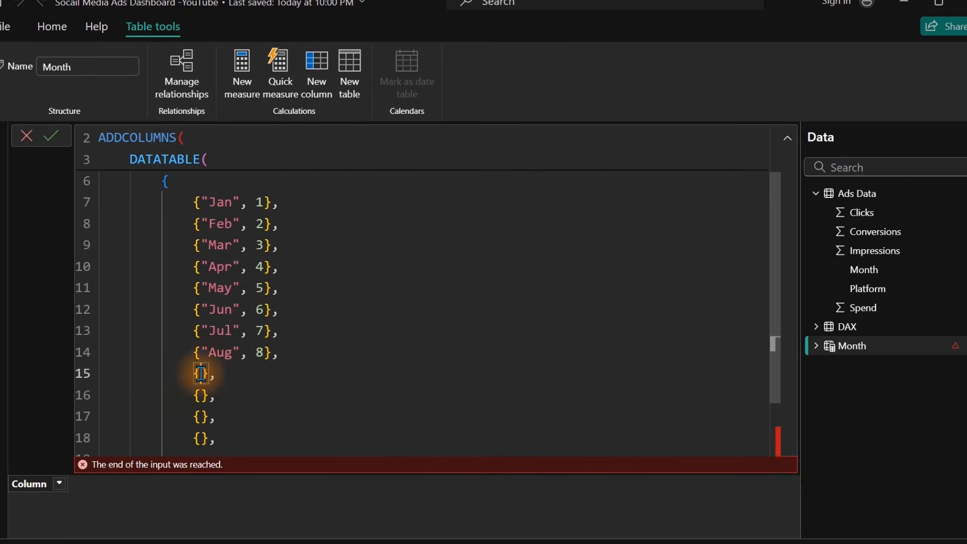
pyautogui.write('"Sep", 9')
# Fill the last three placeholder rows with "Oct", 10, "Nov", 11 and "Dec", 12
pyautogui.press('Down')
pyautogui.press('Left')
pyautogui.press('Left')
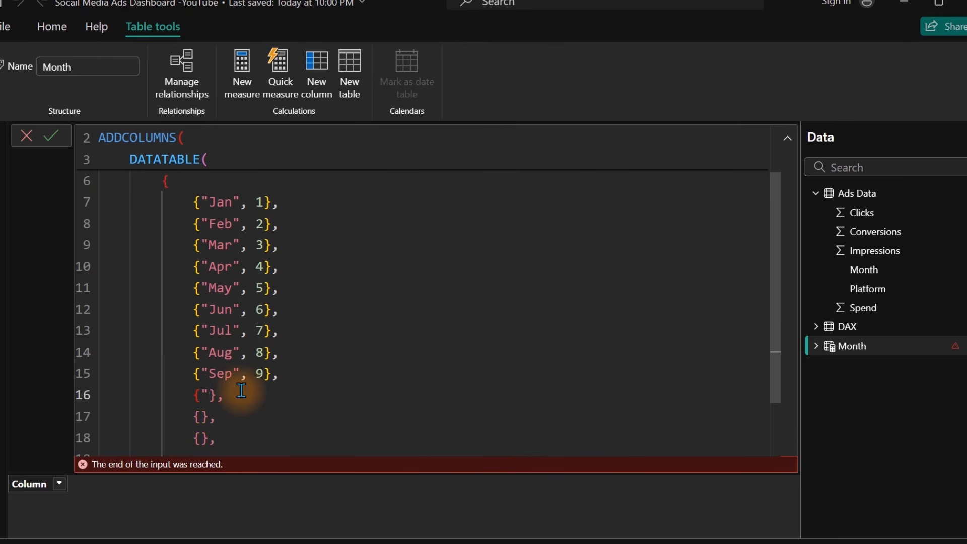
pyautogui.write('"Oct", 10')
pyautogui.press('Down')
pyautogui.press('Left')
pyautogui.press('Left')
pyautogui.write('"Nov", 11')
pyautogui.press('Down')
pyautogui.press('Left')
pyautogui.press('Left')
pyautogui.write('"Dec", 12')
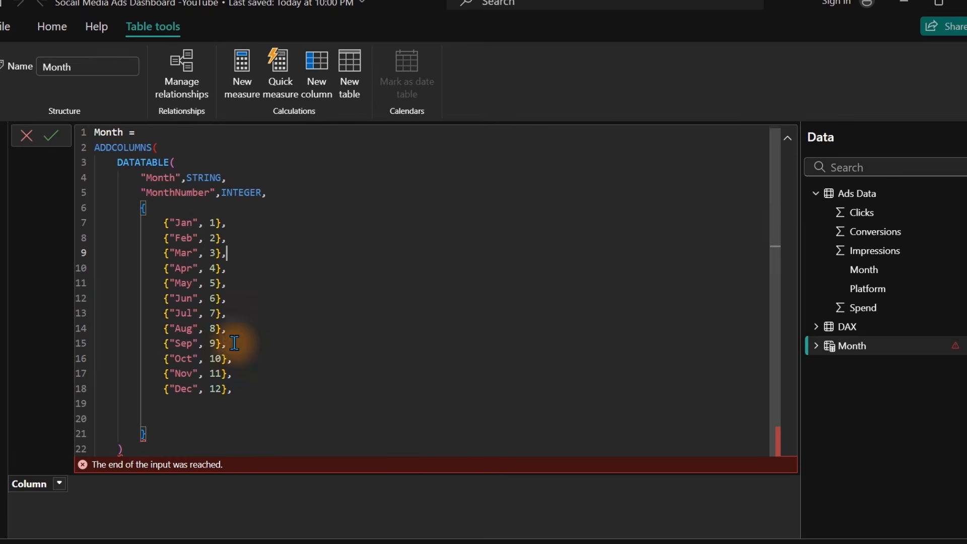
# Close ADDCOLUMNS with a parenthesis on a new last line and remove the trailing comma after the Dec row
pyautogui.click(132, 454)
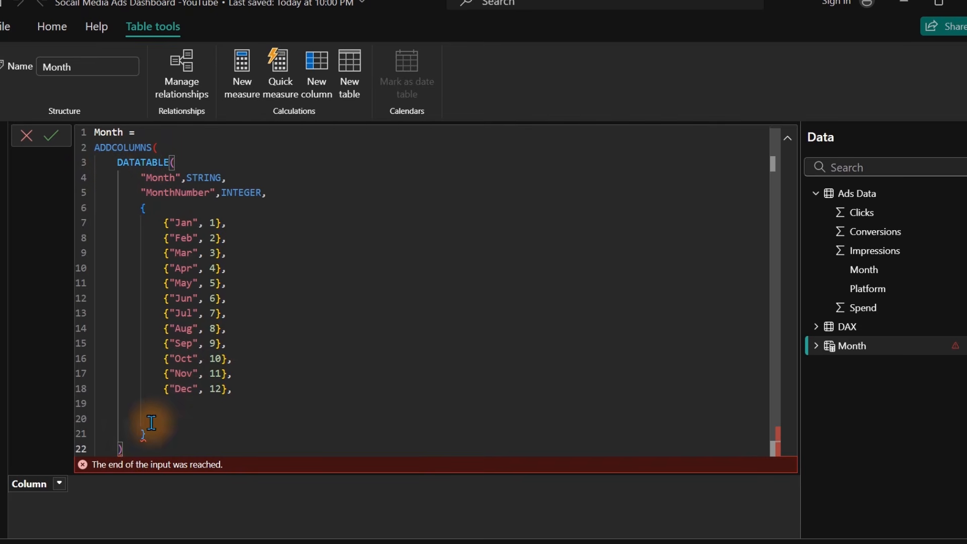
pyautogui.press('Return')
pyautogui.write(')')
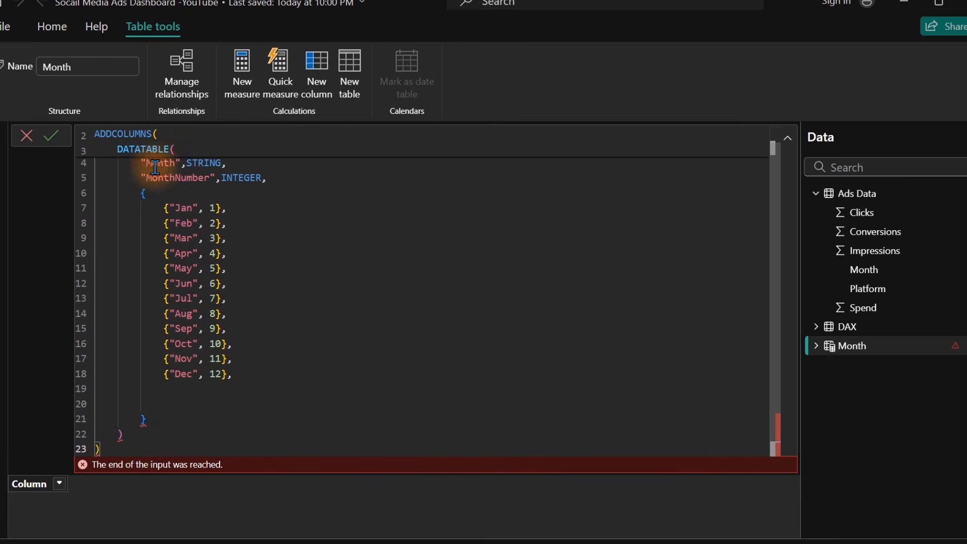
pyautogui.click(290, 262)
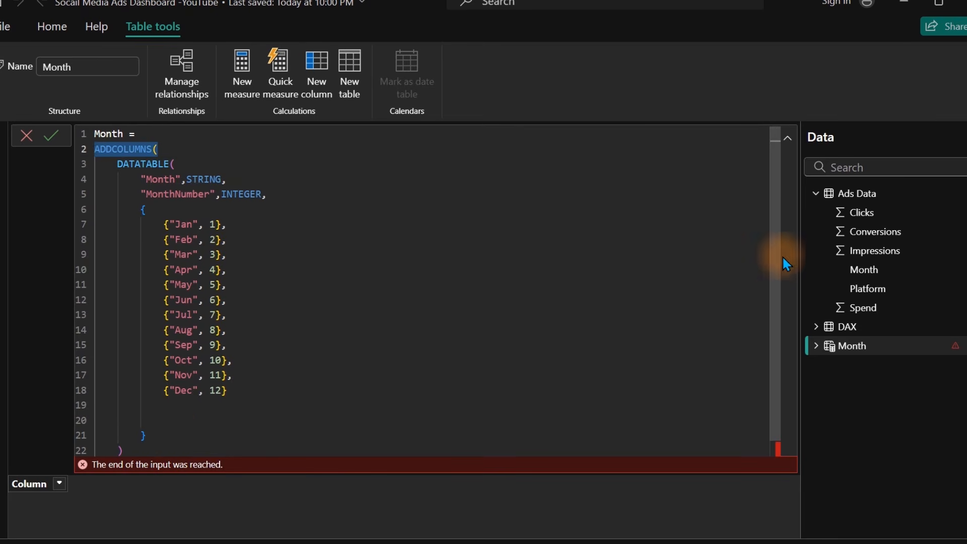
pyautogui.moveTo(773, 254); pyautogui.dragTo(774, 311)
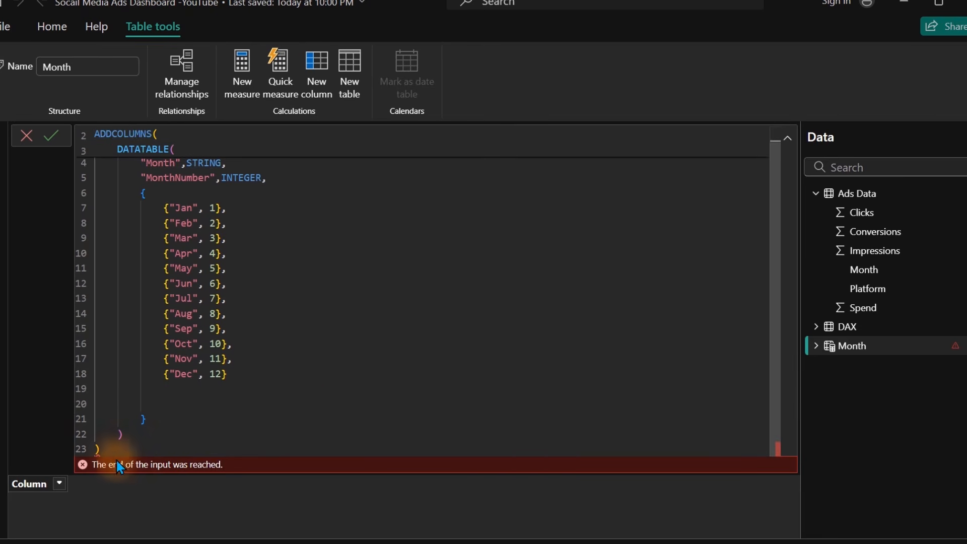
pyautogui.click(95, 449)
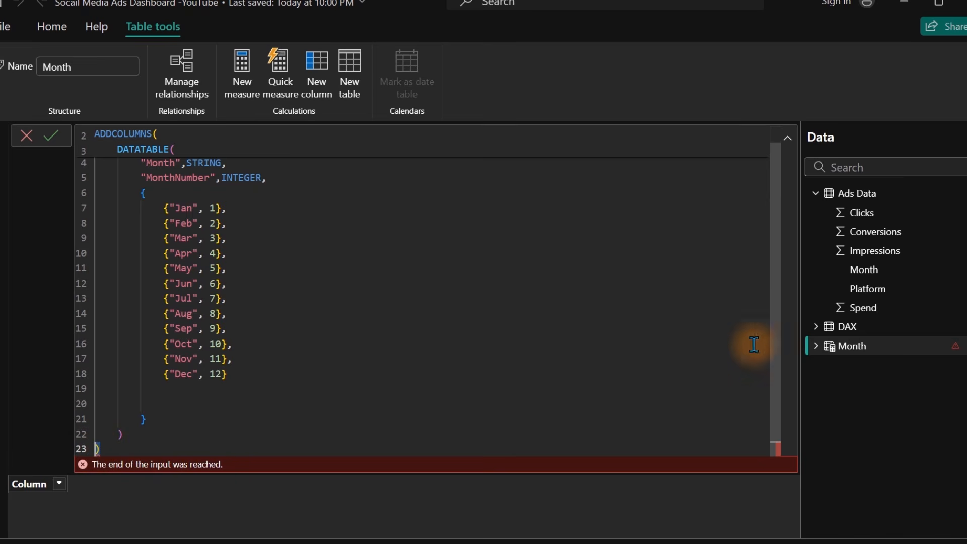
pyautogui.moveTo(776, 356); pyautogui.dragTo(780, 280)
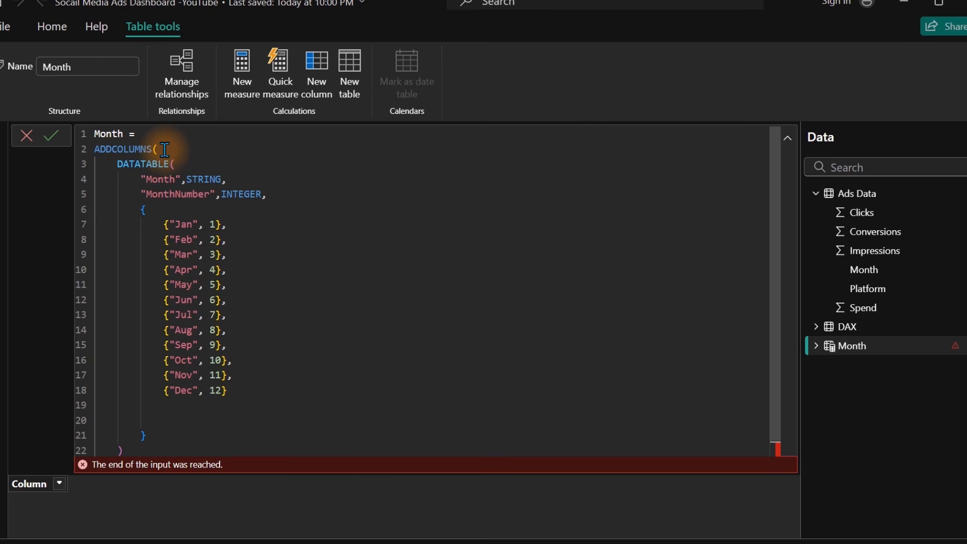
pyautogui.moveTo(135, 180); pyautogui.dragTo(216, 201)
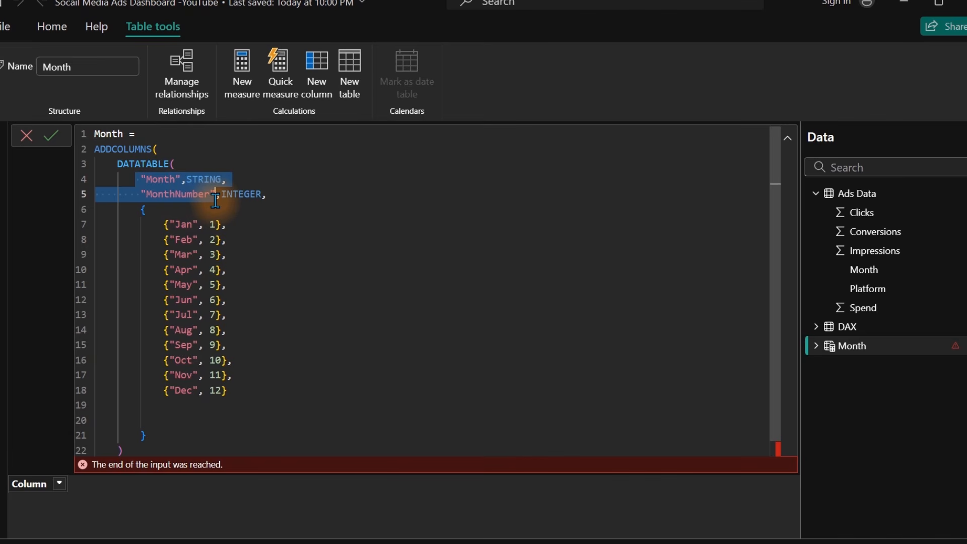
pyautogui.click(215, 225)
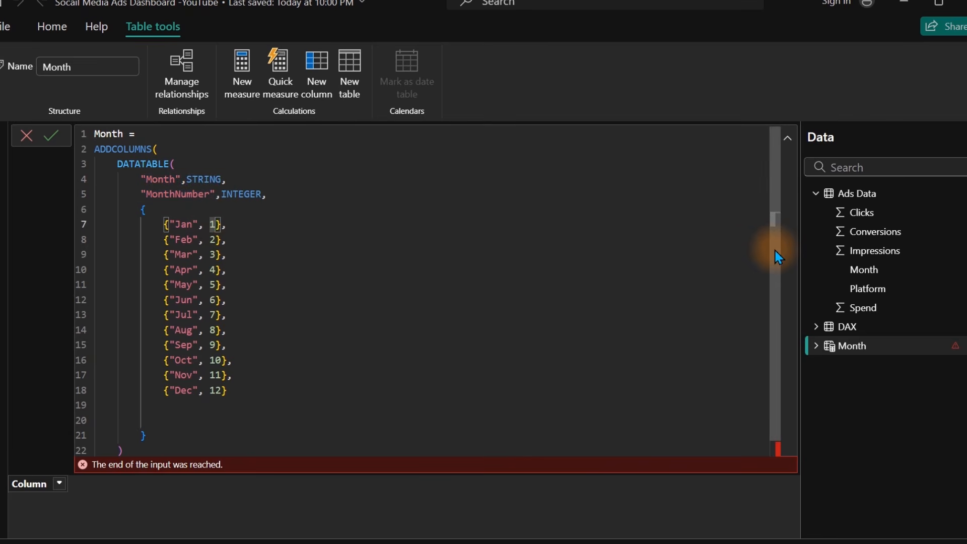
# Add a comma after the DATATABLE closing parenthesis and start a "Quarter" column with the text prefix "Q-" on a new line
pyautogui.scroll(-1, 778, 257)
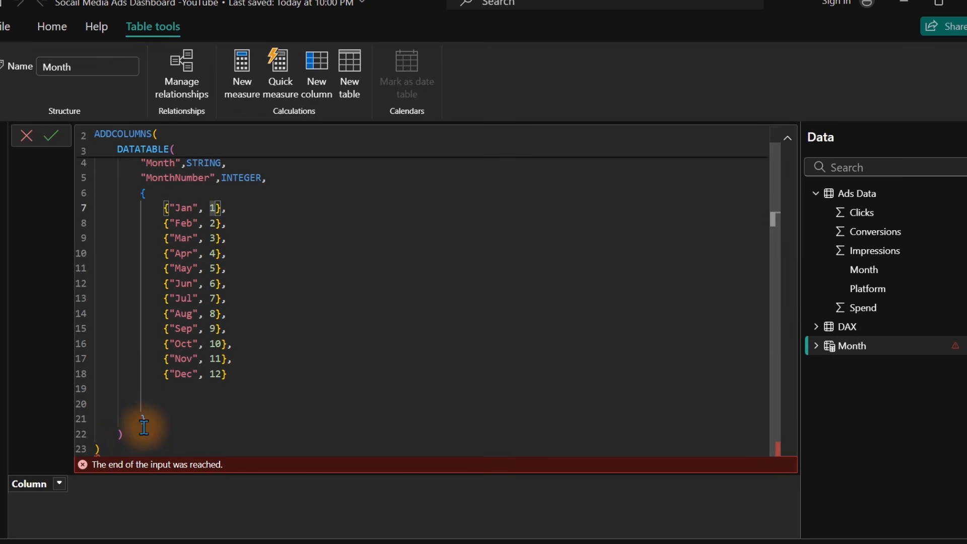
pyautogui.click(130, 432)
pyautogui.write(',')
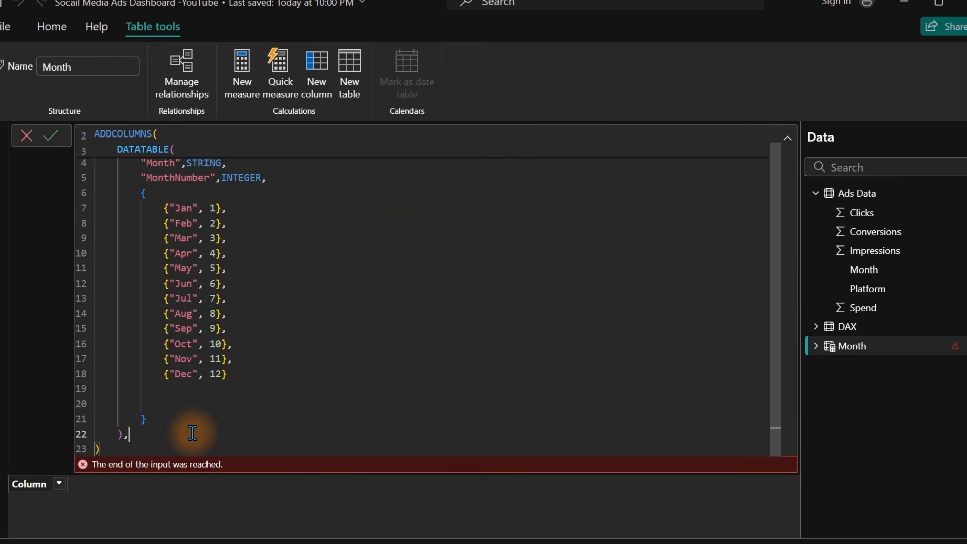
pyautogui.press('Return')
pyautogui.write('"Quat')
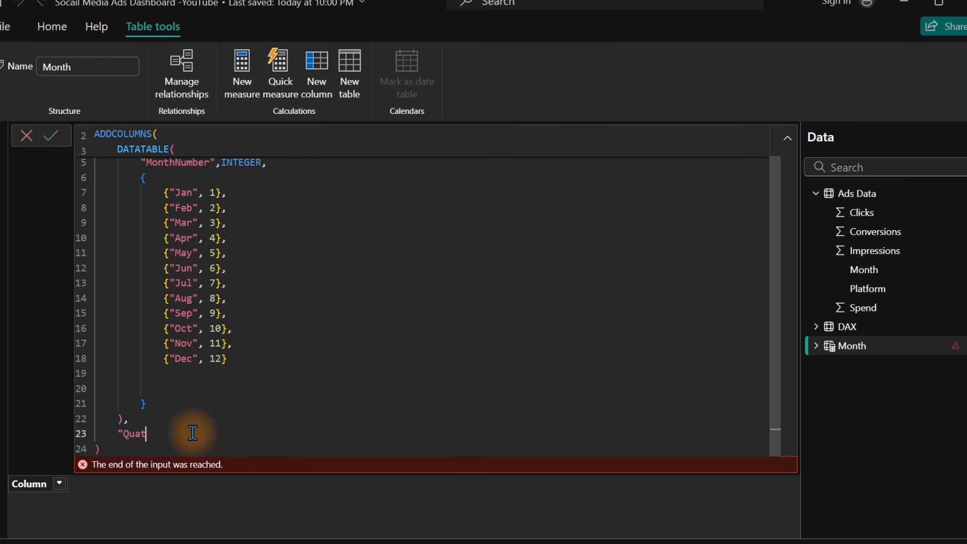
pyautogui.press('BackSpace')
pyautogui.write('rter", "Q-"')
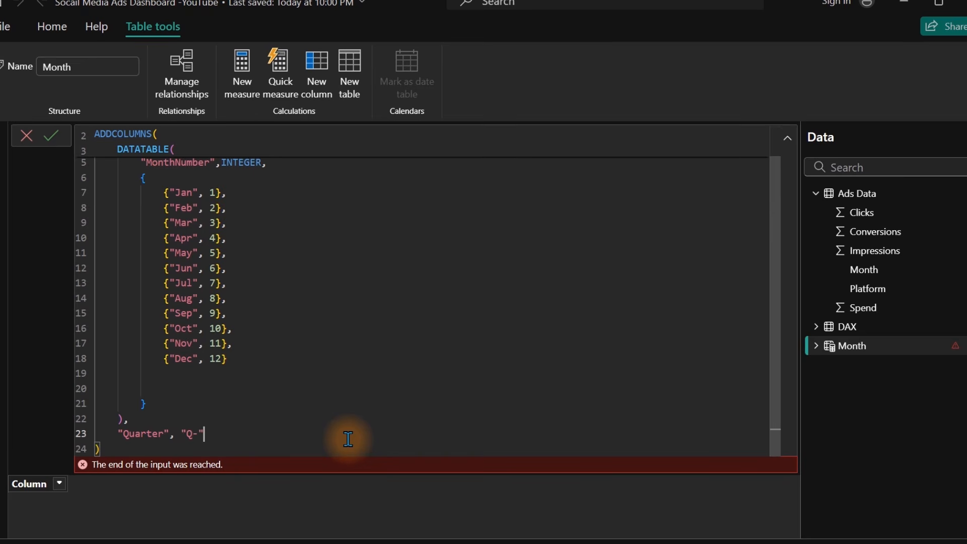
# Append & CEILING([MonthNumber]/3,1) to the Quarter expression, and commit the Month table formula with its editor collapsed
pyautogui.write('& ce')
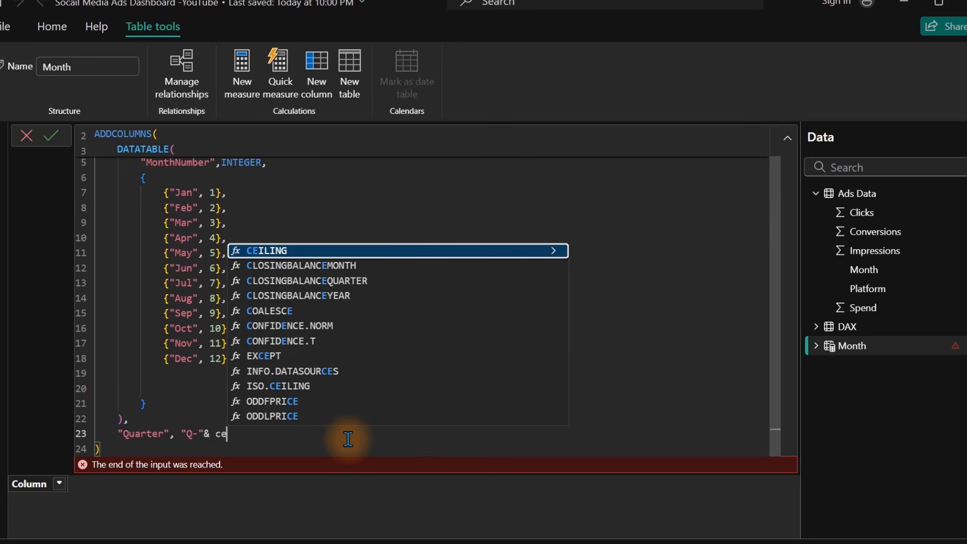
pyautogui.press('Tab')
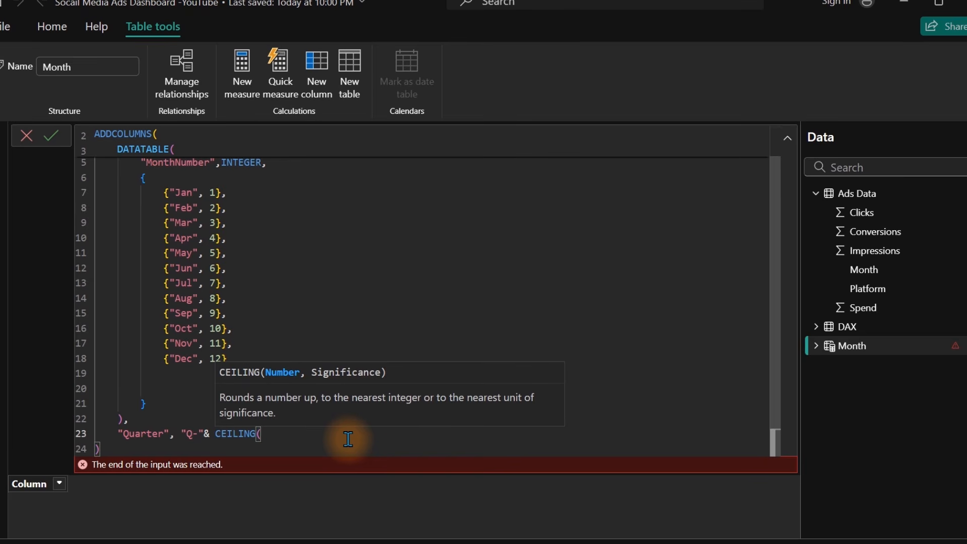
pyautogui.write('mon')
pyautogui.press('Down')
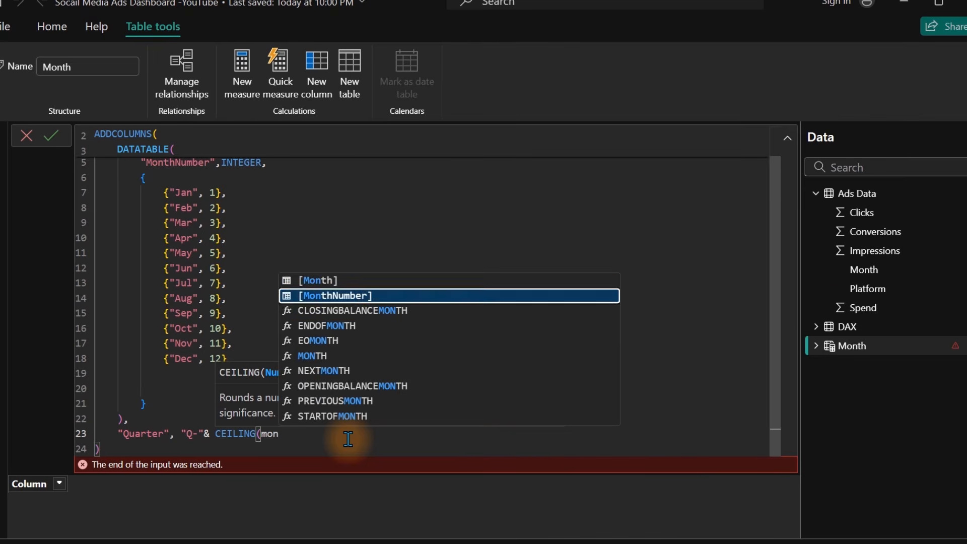
pyautogui.press('Tab')
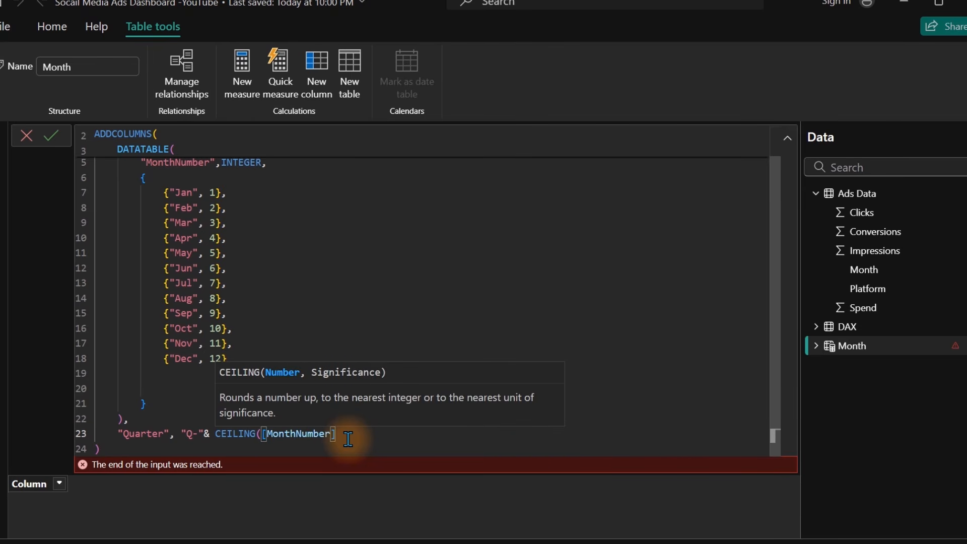
pyautogui.write('/3,1')
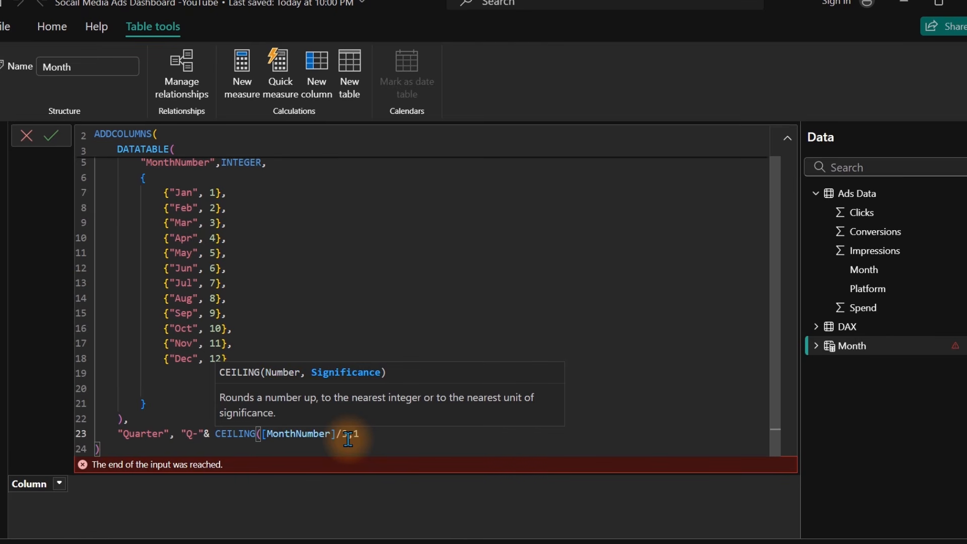
pyautogui.write(')')
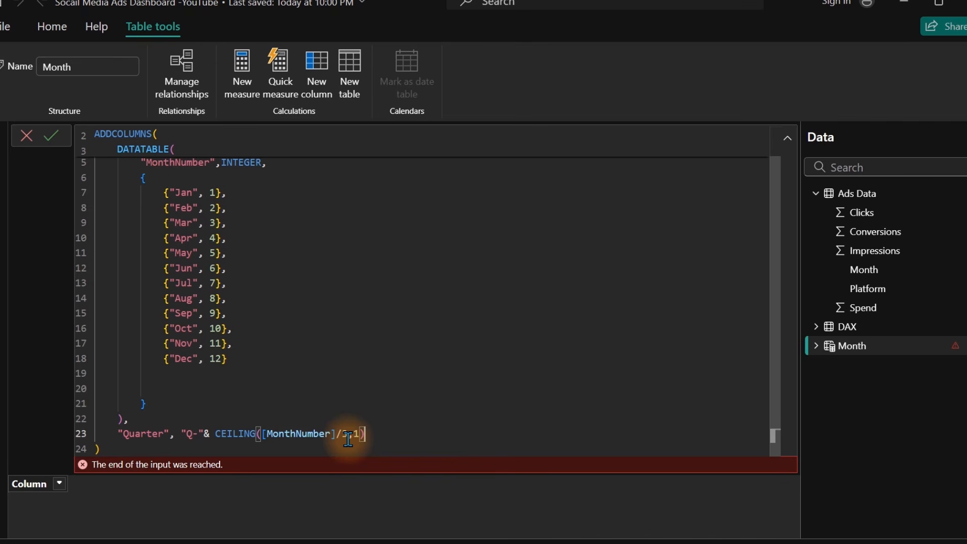
pyautogui.press('Return')
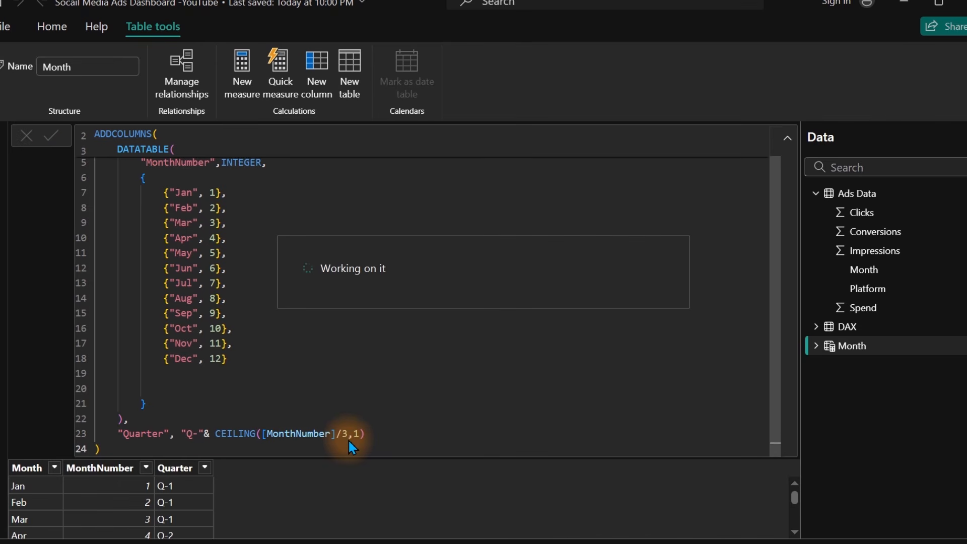
pyautogui.click(788, 138)
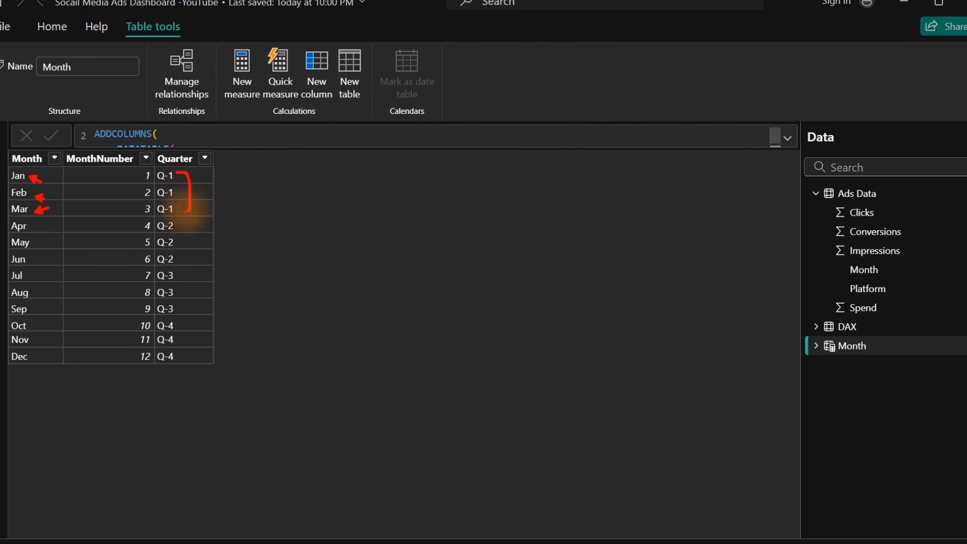
pyautogui.moveTo(176, 224)
pyautogui.mouseDown()
pyautogui.moveTo(189, 254)
pyautogui.moveTo(179, 267)
pyautogui.mouseUp()
pyautogui.moveTo(36, 230)
pyautogui.mouseDown()
pyautogui.moveTo(46, 302)
pyautogui.moveTo(37, 313)
pyautogui.mouseUp()
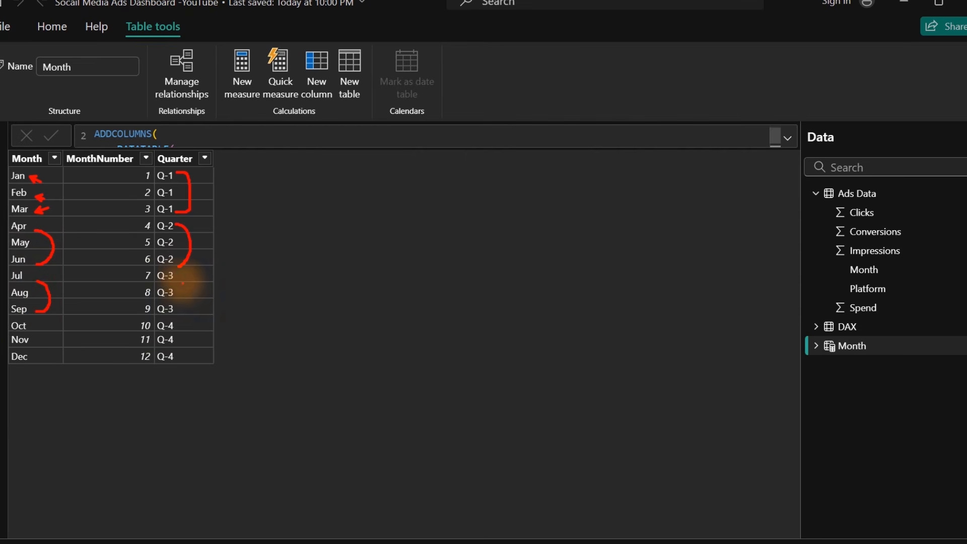
pyautogui.moveTo(181, 275)
pyautogui.mouseDown()
pyautogui.moveTo(189, 286)
pyautogui.moveTo(181, 307)
pyautogui.mouseUp()
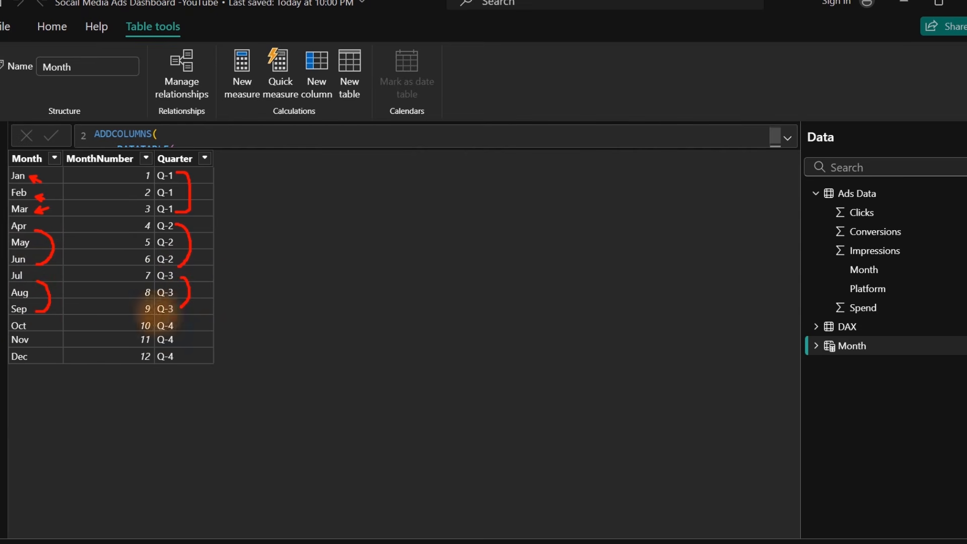
pyautogui.moveTo(40, 326)
pyautogui.mouseDown()
pyautogui.moveTo(52, 348)
pyautogui.moveTo(35, 367)
pyautogui.mouseUp()
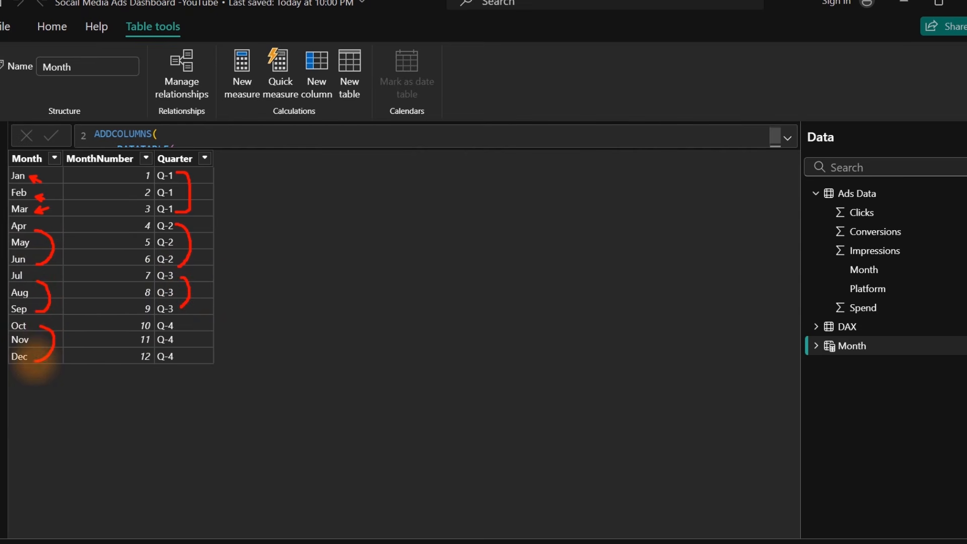
pyautogui.moveTo(177, 325)
pyautogui.mouseDown()
pyautogui.moveTo(192, 341)
pyautogui.moveTo(177, 364)
pyautogui.mouseUp()
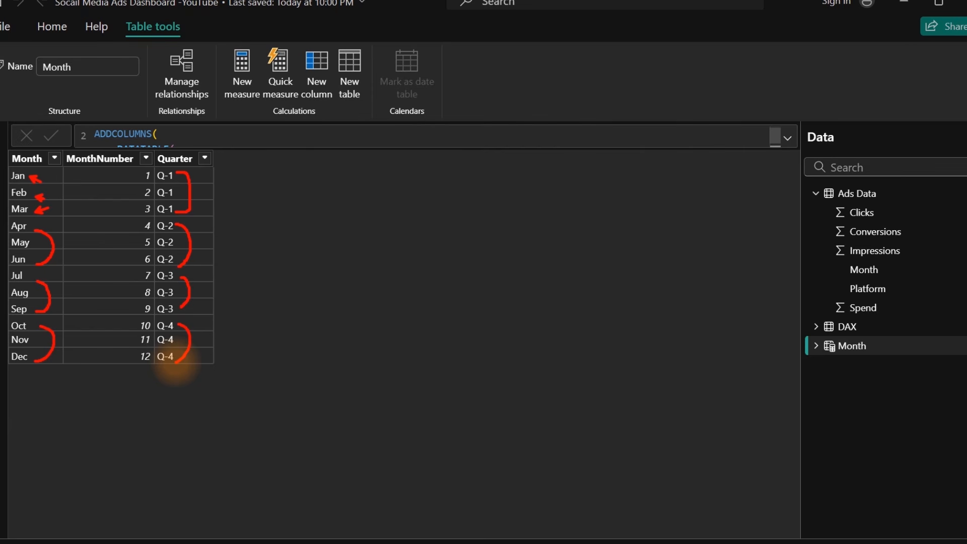
pyautogui.press('Escape')
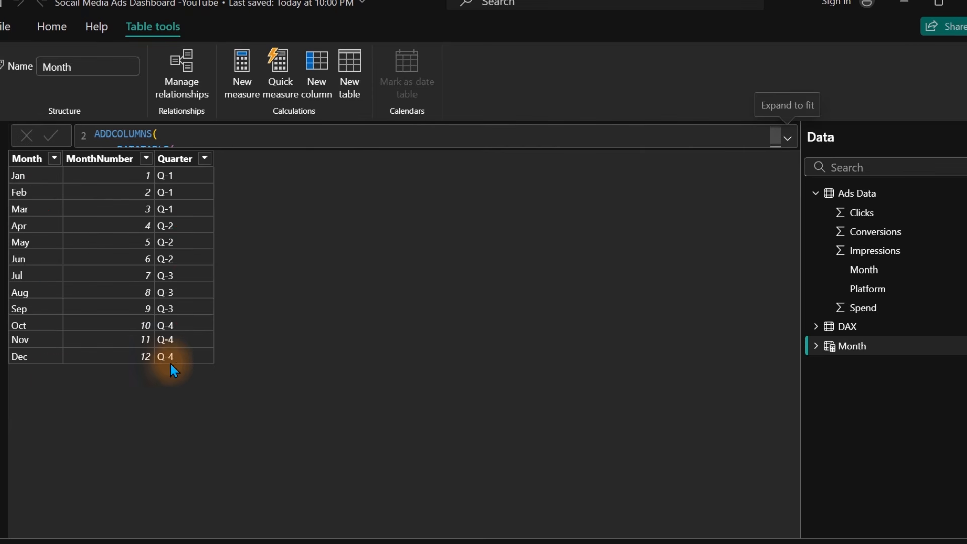
# Back in the report, replace the line chart's X-axis field with Month from the Month table
pyautogui.click(3, 139)
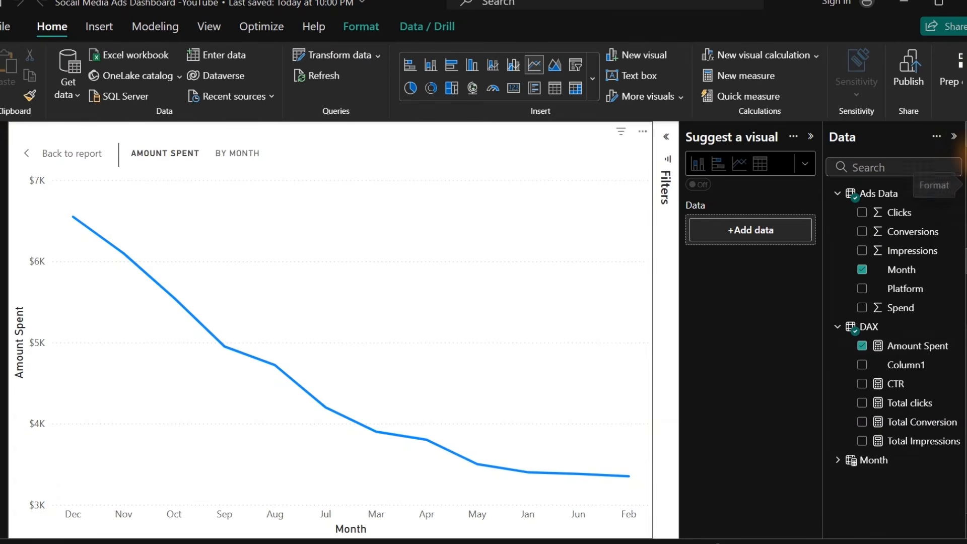
pyautogui.click(811, 136)
pyautogui.click(942, 159)
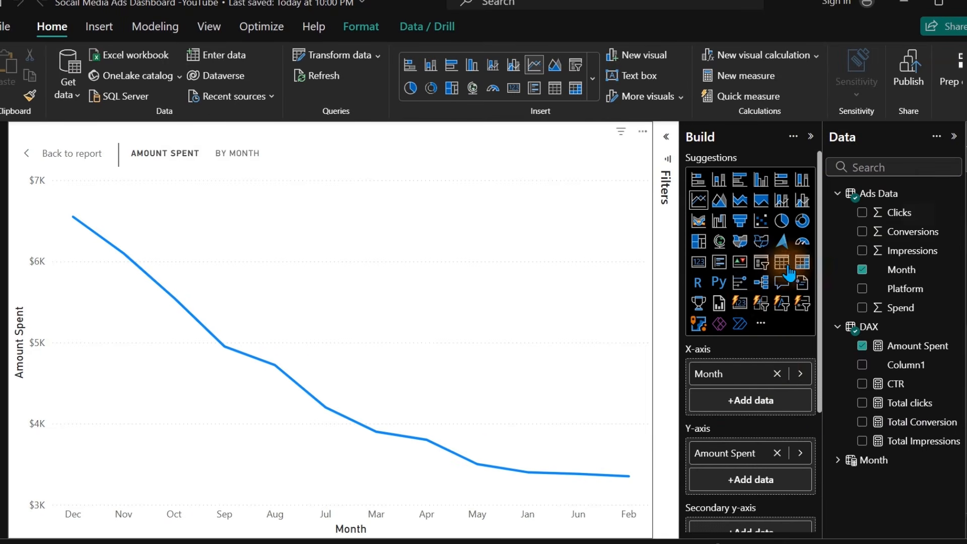
pyautogui.click(801, 374)
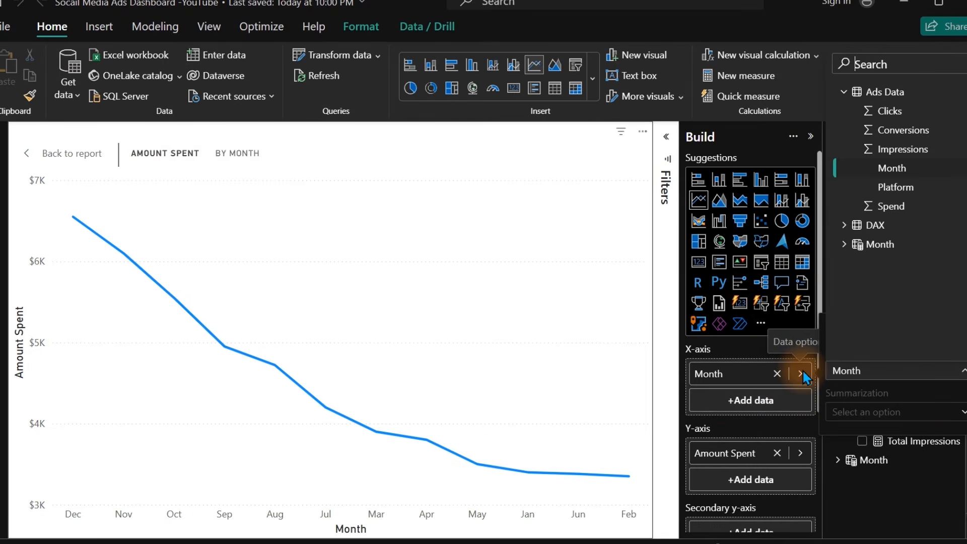
pyautogui.click(844, 244)
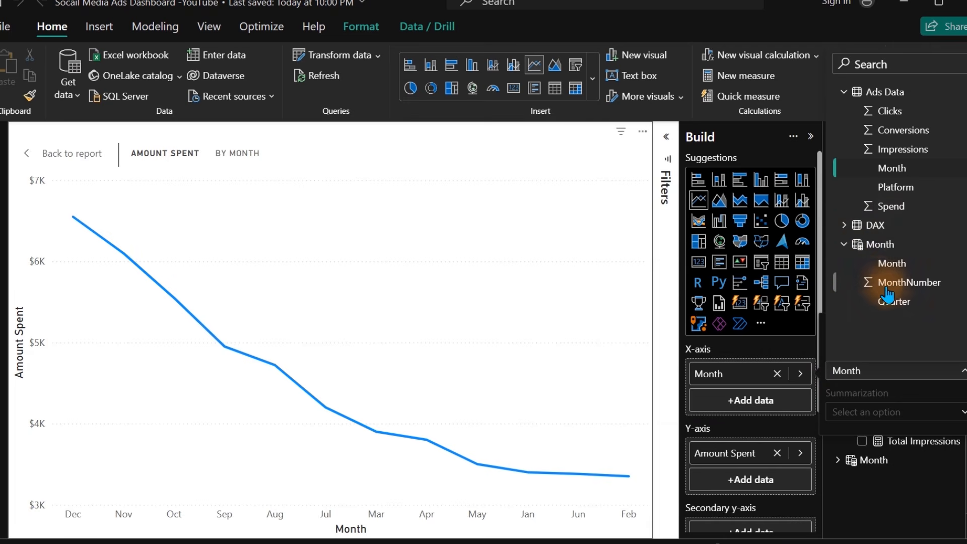
pyautogui.click(893, 263)
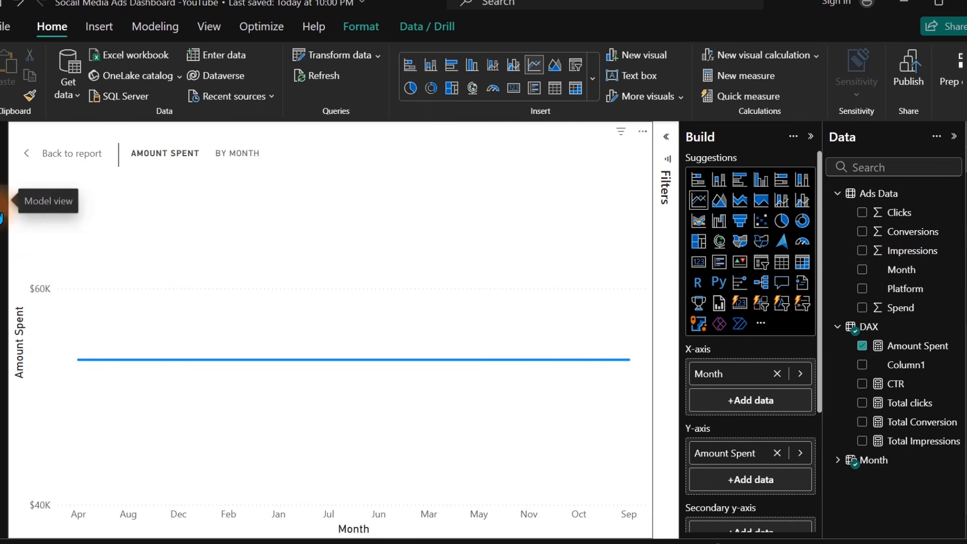
# In the model diagram, rearrange the tables so Month sits between Ads Data and DAX, with the formula editor and side panes collapsed
pyautogui.click(4, 215)
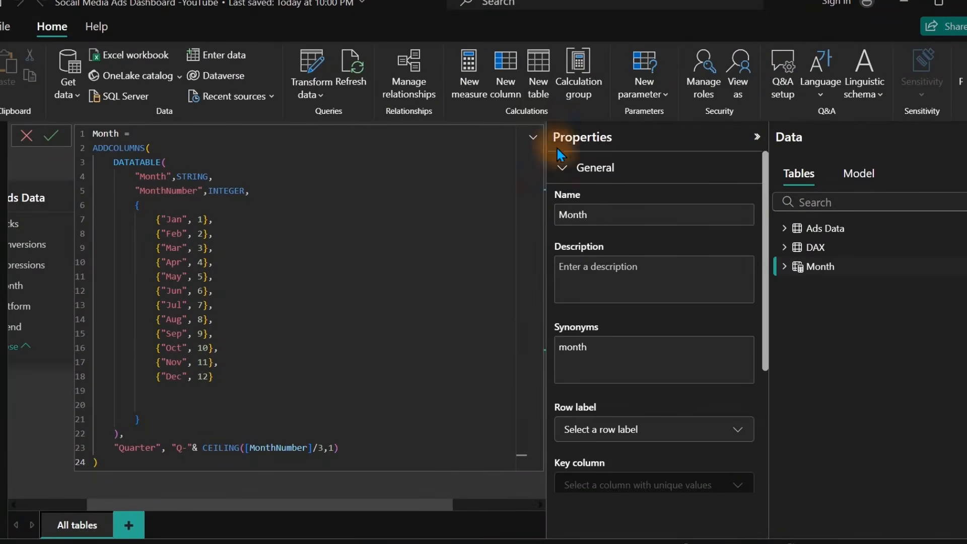
pyautogui.click(534, 137)
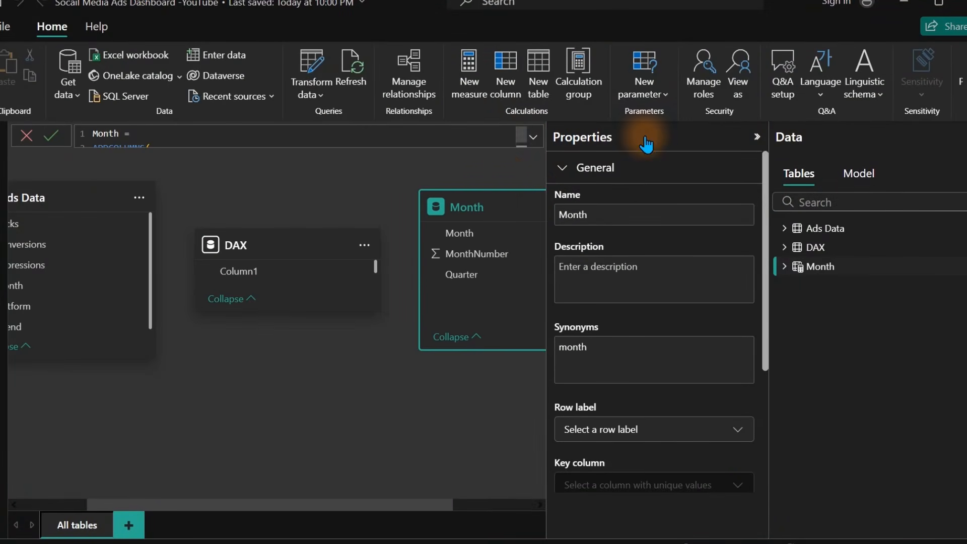
pyautogui.moveTo(504, 194); pyautogui.dragTo(308, 290)
pyautogui.moveTo(366, 238); pyautogui.dragTo(519, 191)
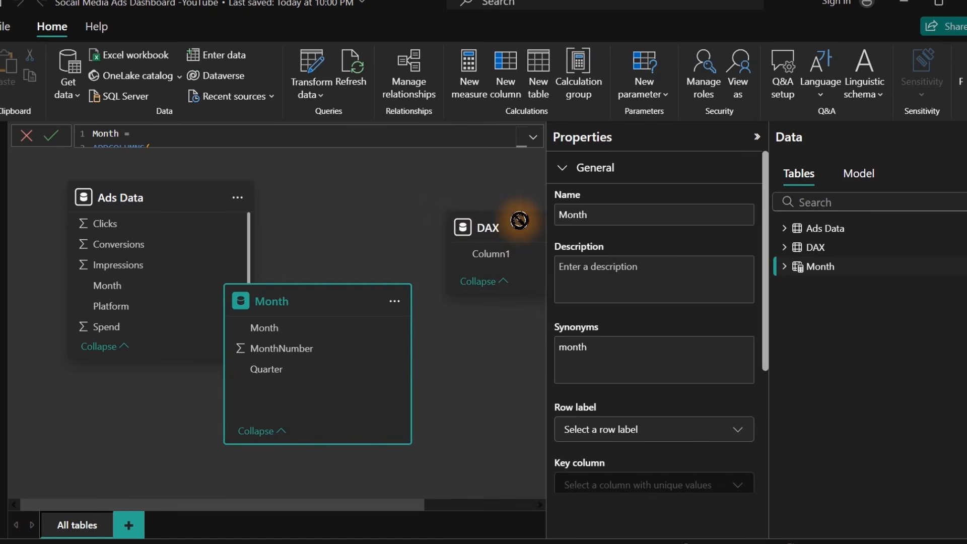
pyautogui.click(757, 137)
pyautogui.click(960, 137)
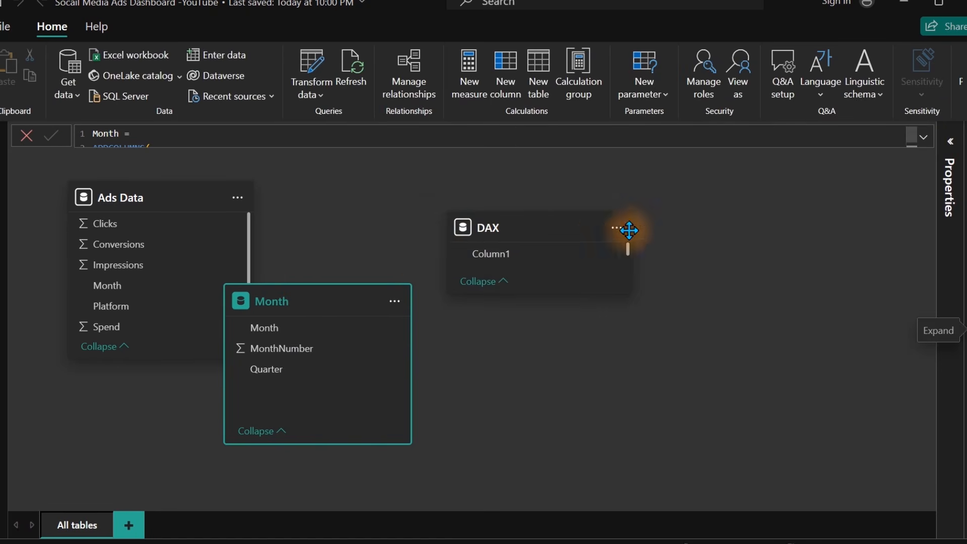
pyautogui.moveTo(546, 230); pyautogui.dragTo(779, 232)
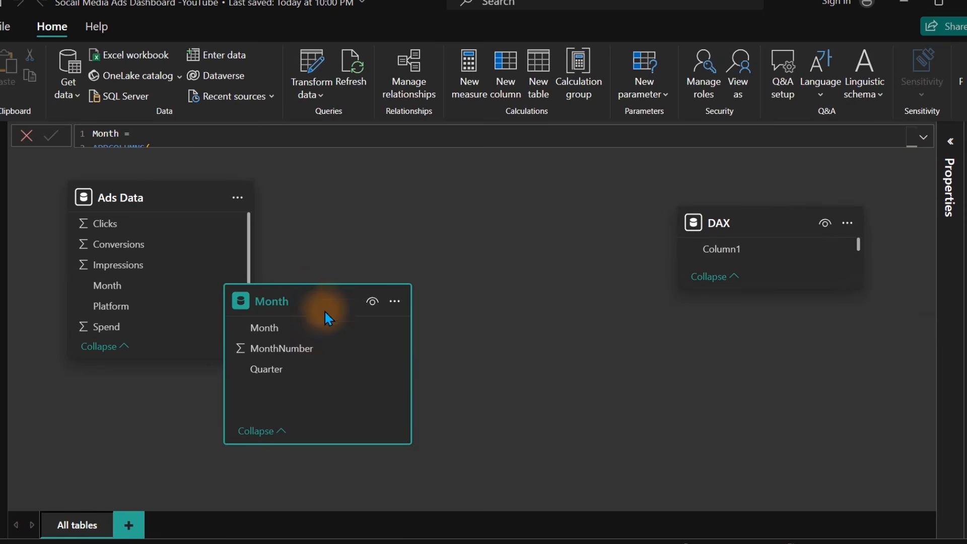
pyautogui.moveTo(324, 303); pyautogui.dragTo(461, 242)
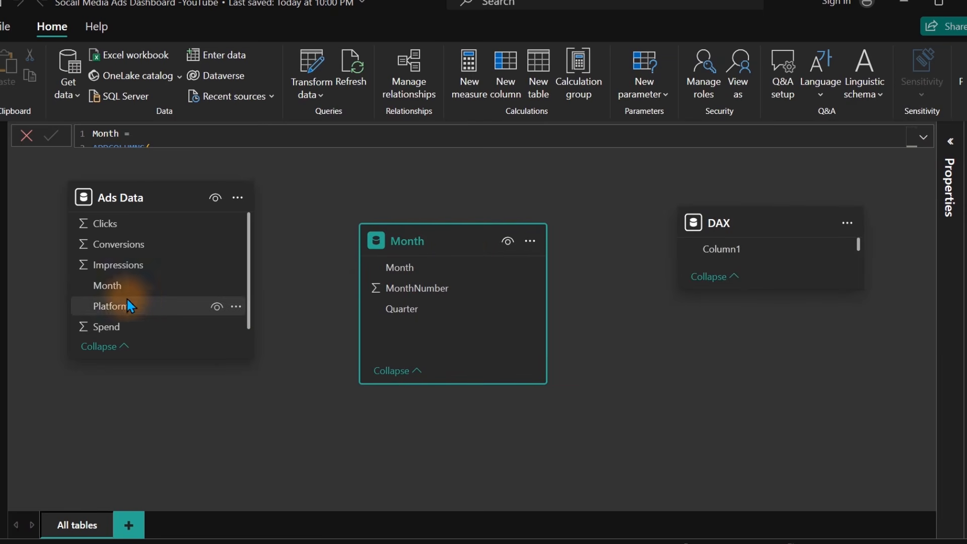
# Create an active many-to-one relationship with single cross-filtering from Ads Data's Month to the Month table's Month, and return to the report
pyautogui.moveTo(123, 285); pyautogui.dragTo(409, 266)
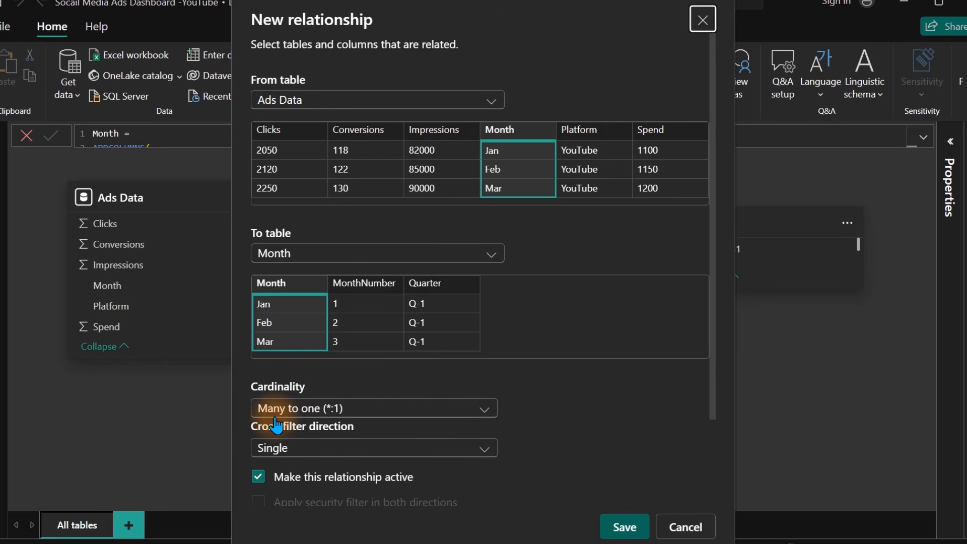
pyautogui.click(630, 533)
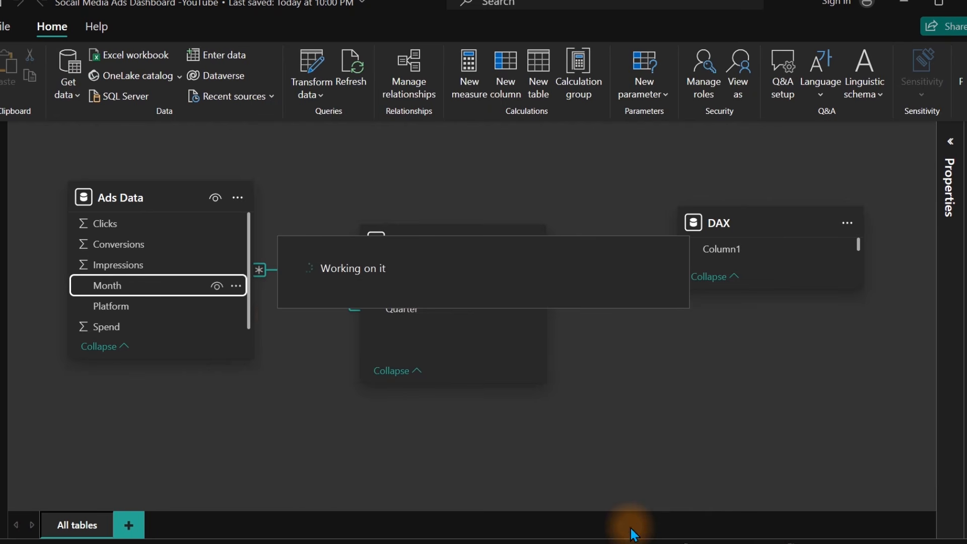
pyautogui.click(1, 145)
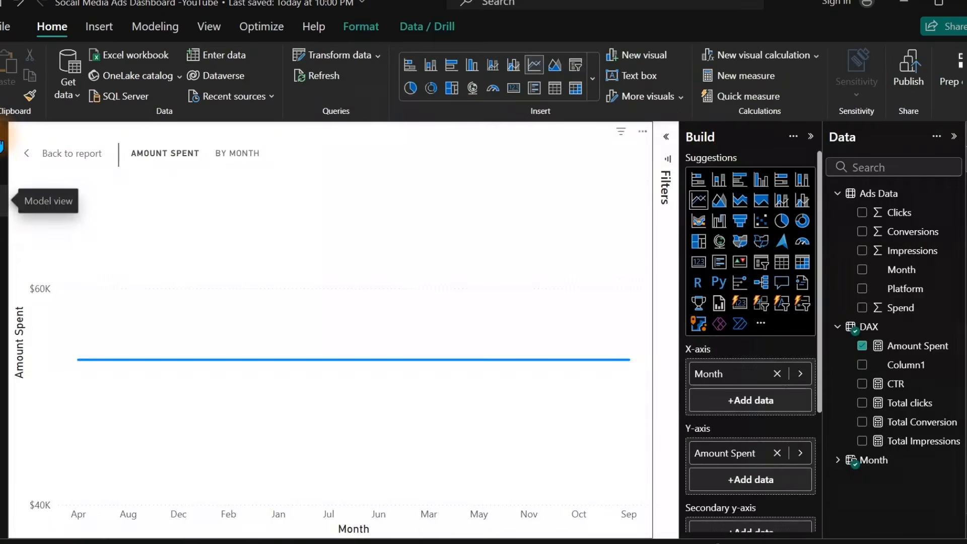
pyautogui.moveTo(189, 315)
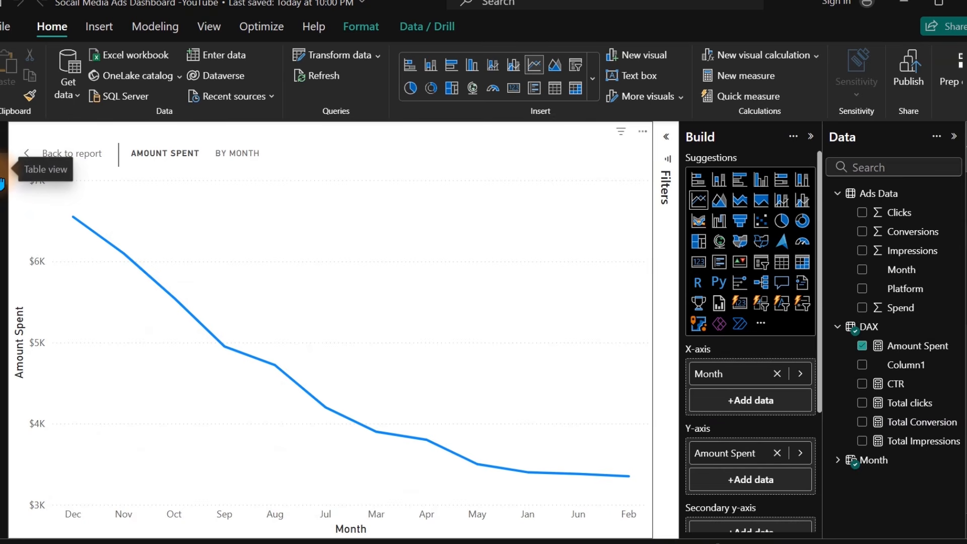
# Set the Month column of the Month table to sort by MonthNumber
pyautogui.click(2, 184)
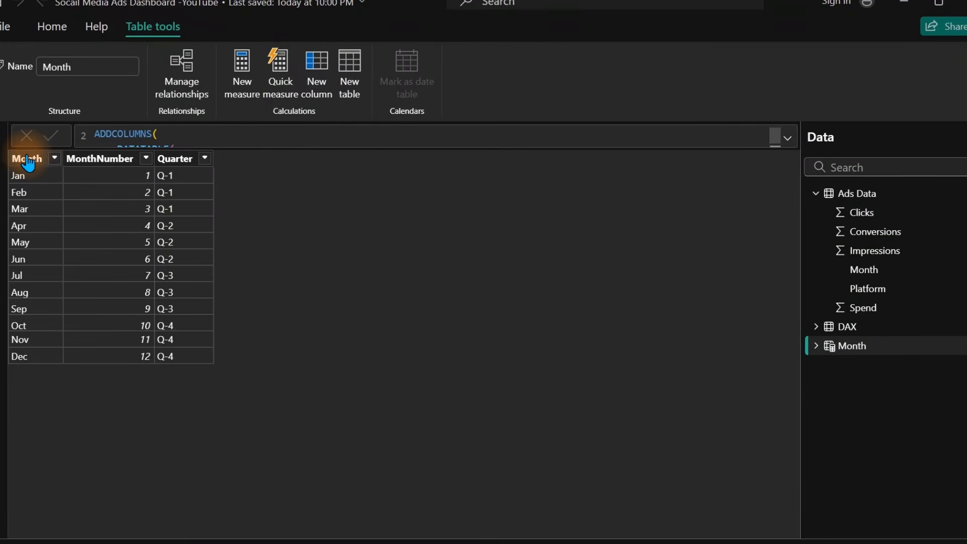
pyautogui.click(28, 163)
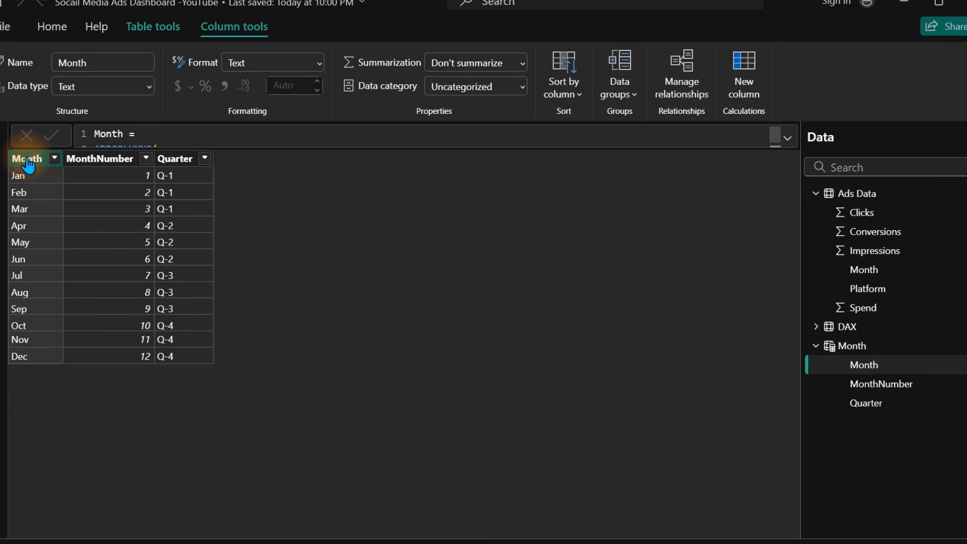
pyautogui.click(557, 90)
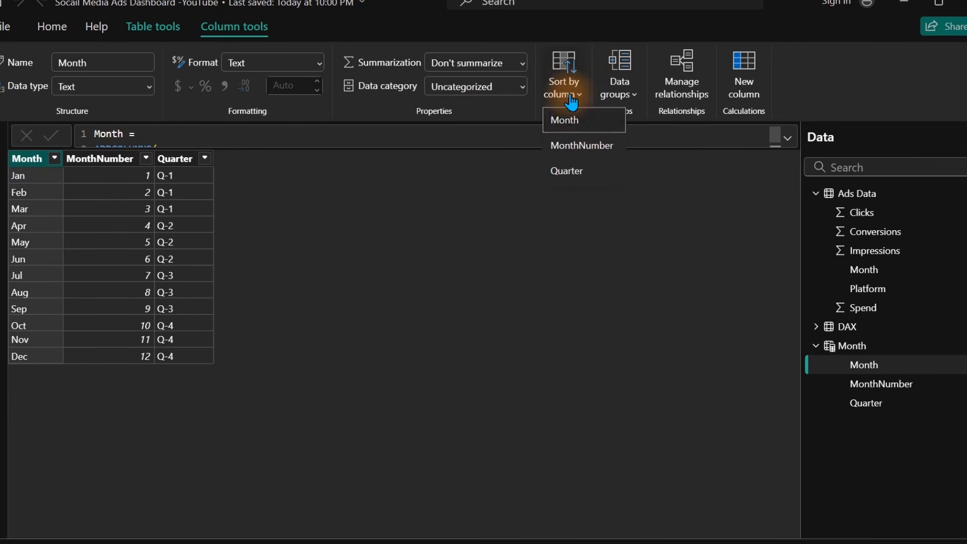
pyautogui.click(580, 147)
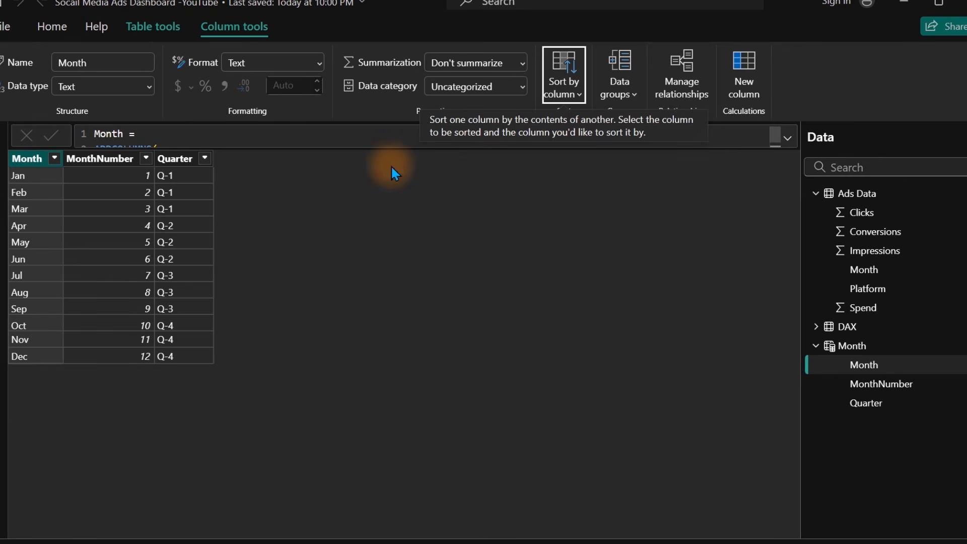
# Remove and re-add the Month table's Month field on the chart's X-axis, and leave the enlarged chart for the Dashboard page
pyautogui.click(5, 137)
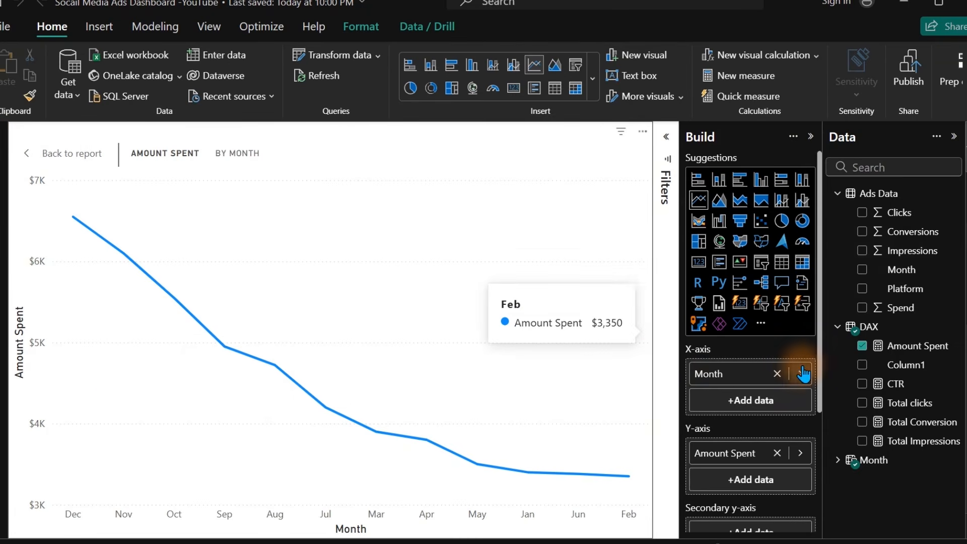
pyautogui.click(776, 374)
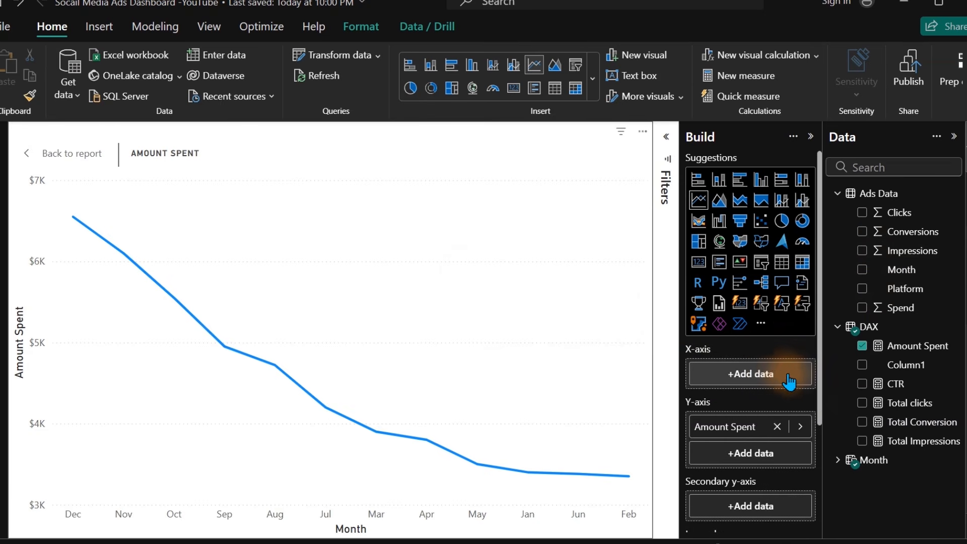
pyautogui.click(838, 460)
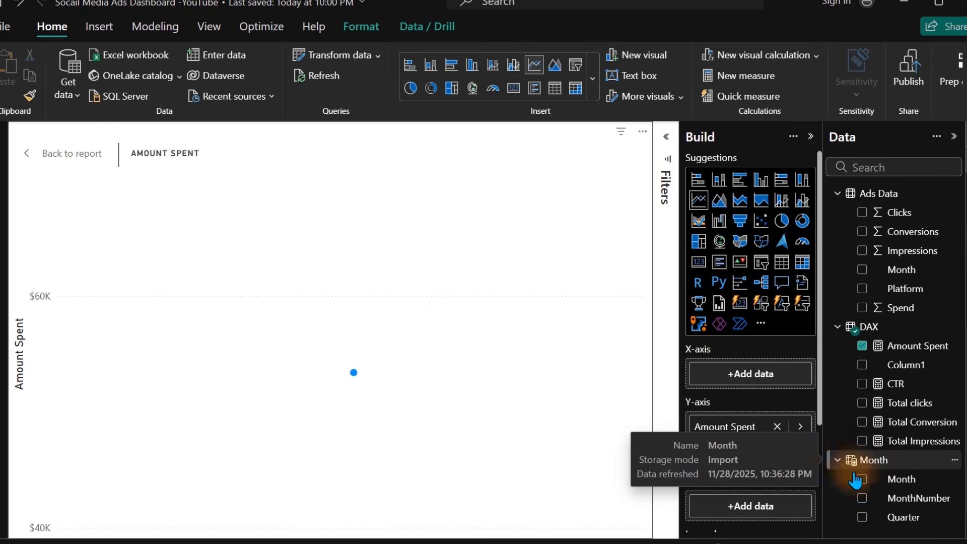
pyautogui.click(864, 479)
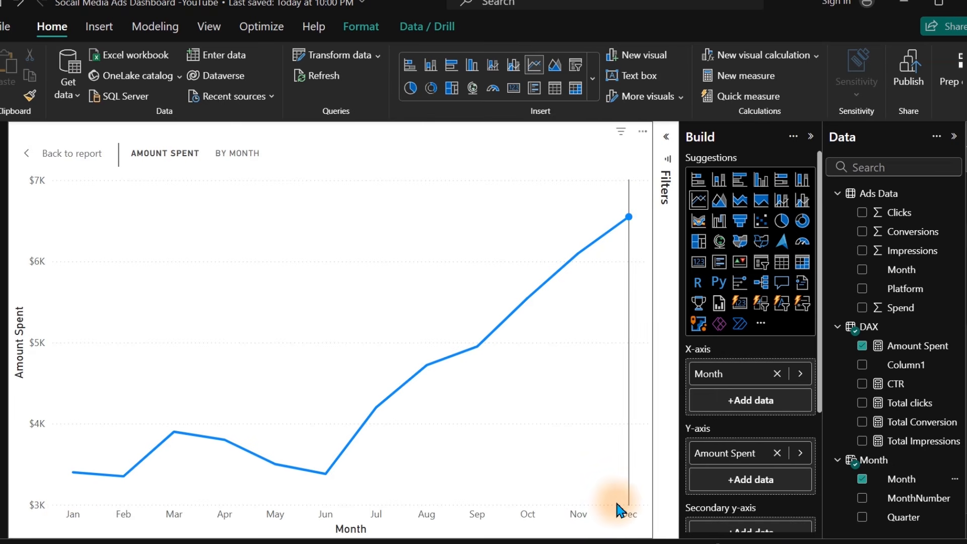
pyautogui.moveTo(621, 510)
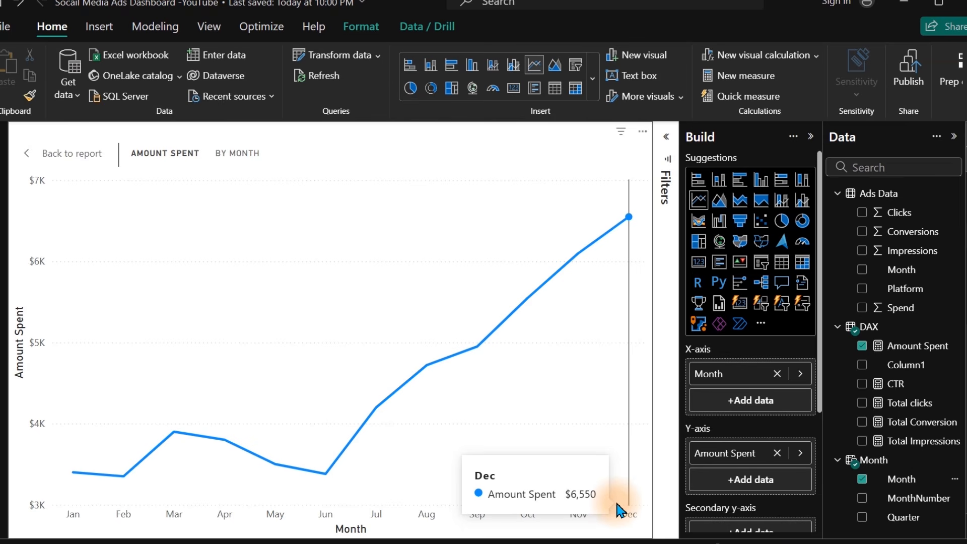
pyautogui.click(71, 160)
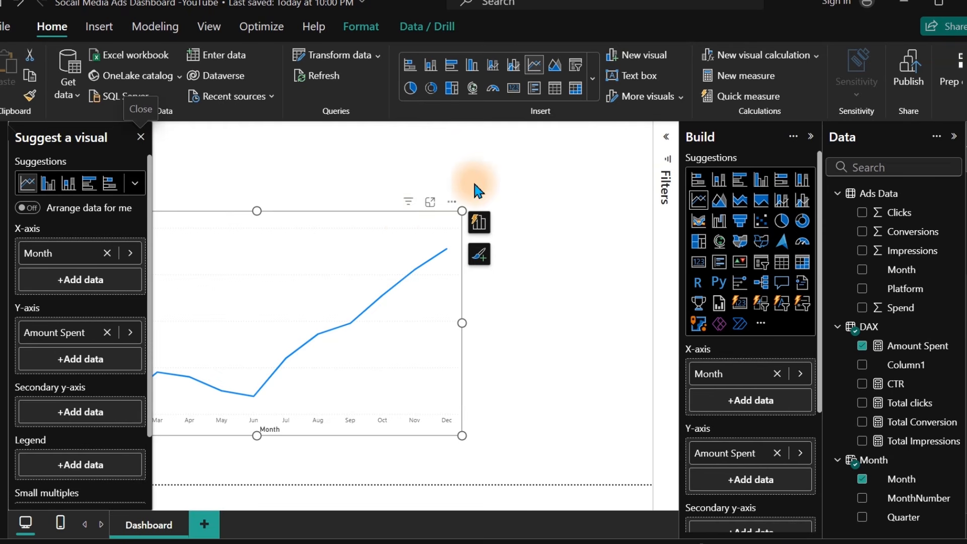
pyautogui.click(514, 198)
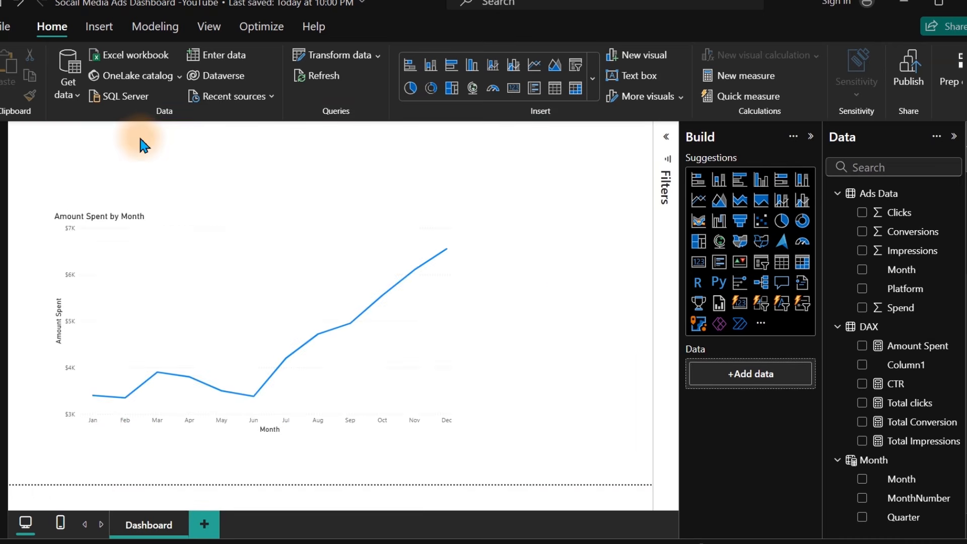
pyautogui.click(174, 216)
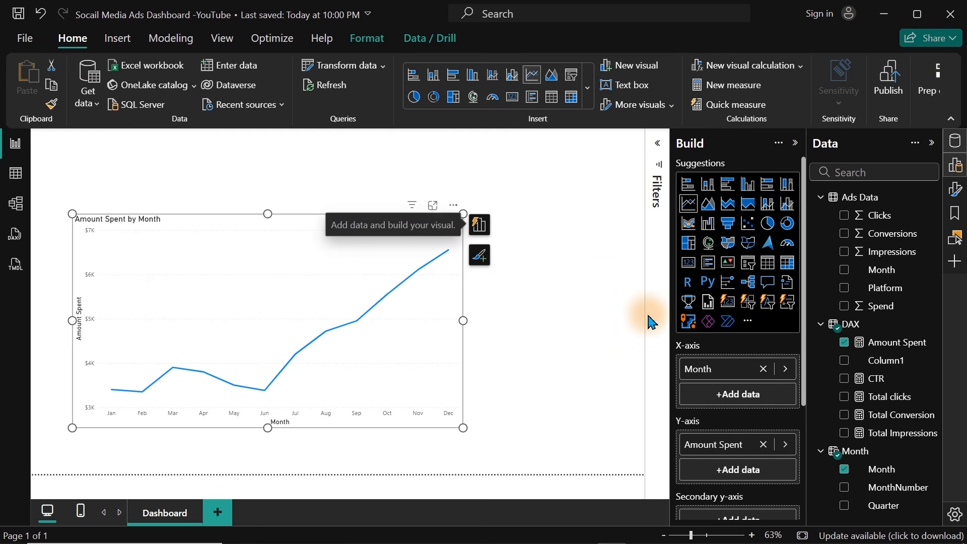
pyautogui.click(736, 470)
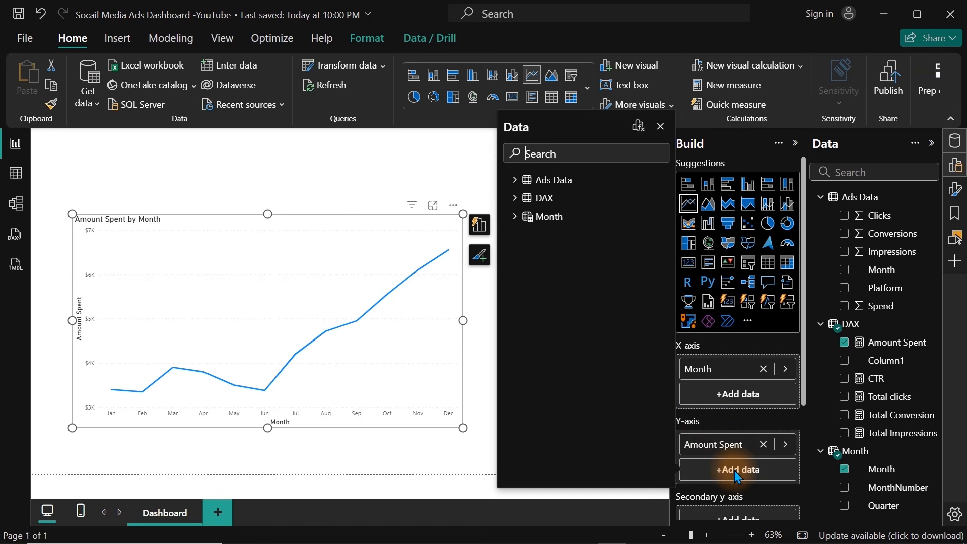
pyautogui.click(635, 129)
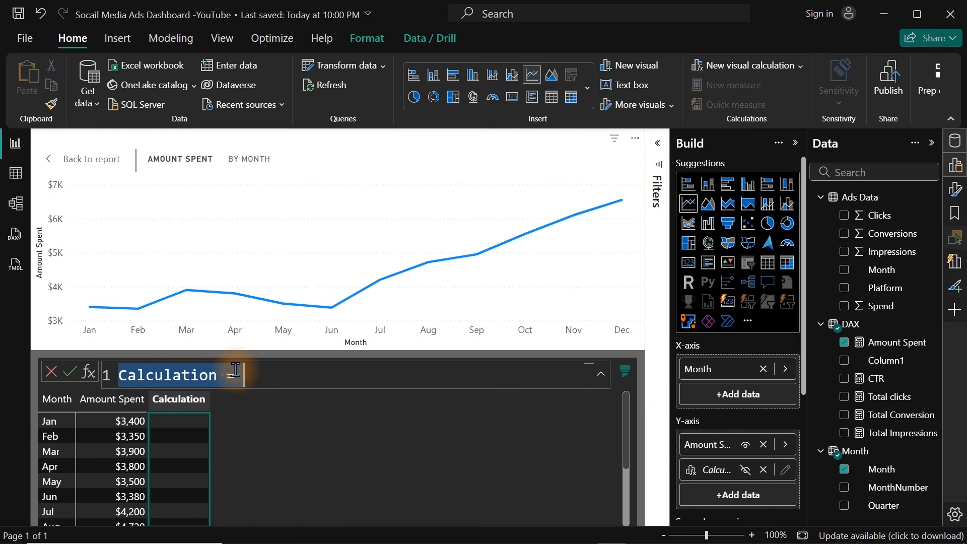
pyautogui.write('Max')
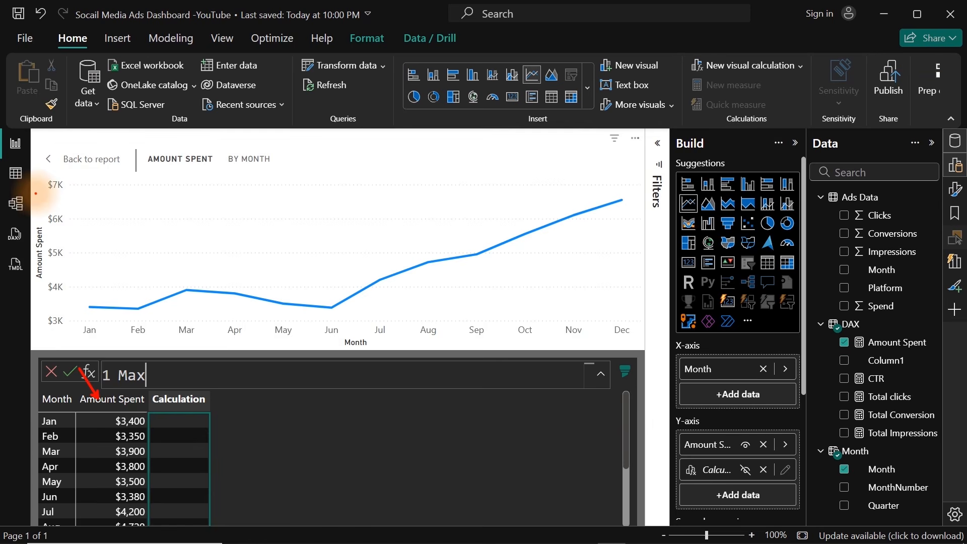
pyautogui.click(50, 379)
pyautogui.click(78, 161)
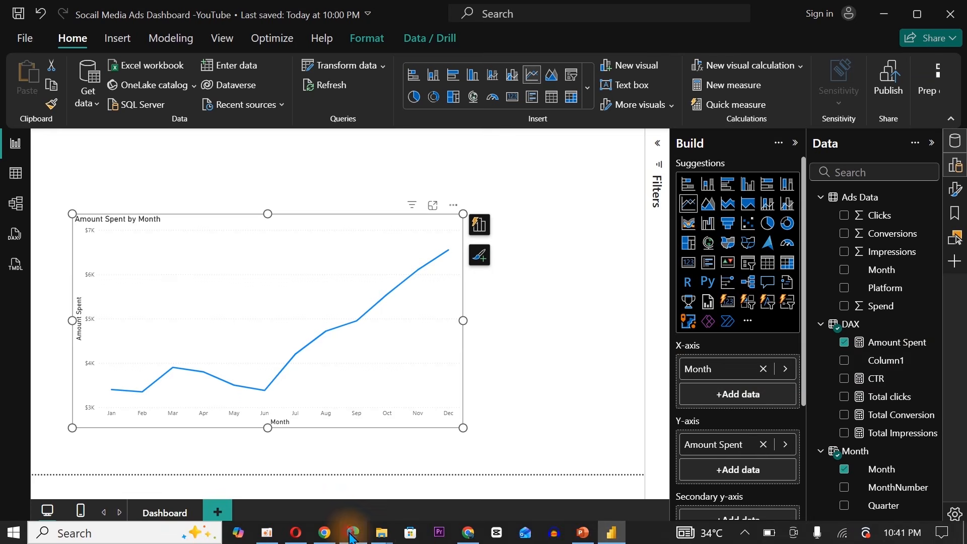
# Switch to the Pixel Sight Marketing Dashboard Questions PDF, review the impressions and platform questions from number 6 onward, and return to Power BI
pyautogui.click(354, 532)
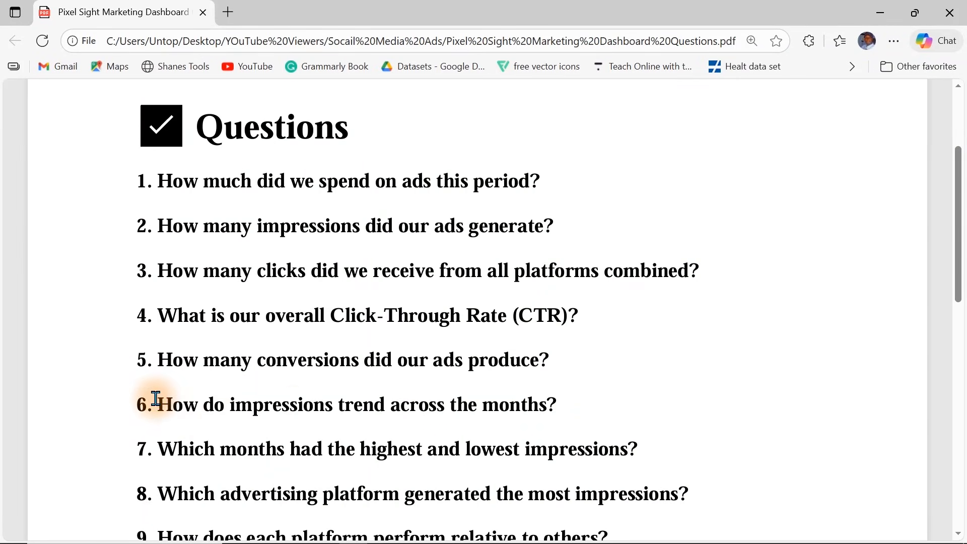
pyautogui.moveTo(156, 398); pyautogui.dragTo(564, 403)
pyautogui.moveTo(961, 215); pyautogui.dragTo(962, 304)
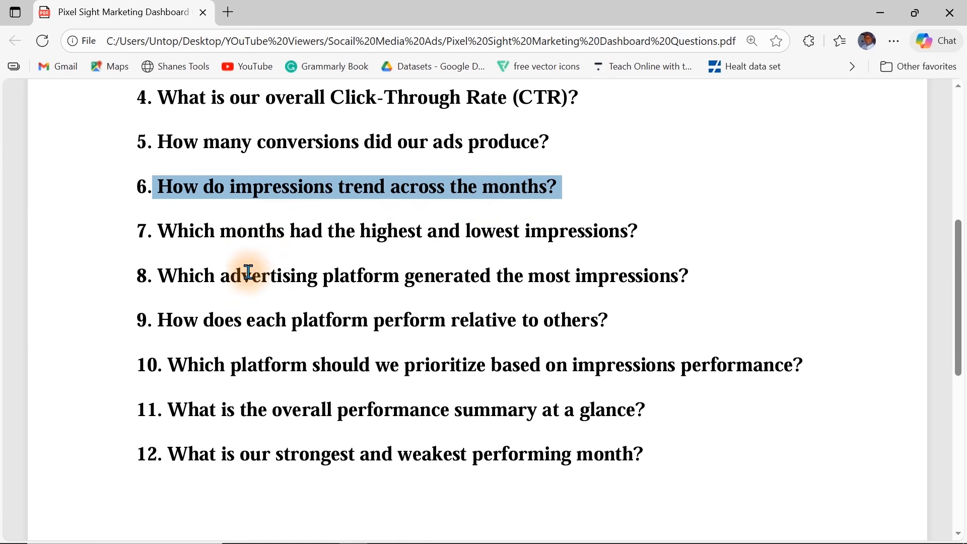
pyautogui.click(195, 281)
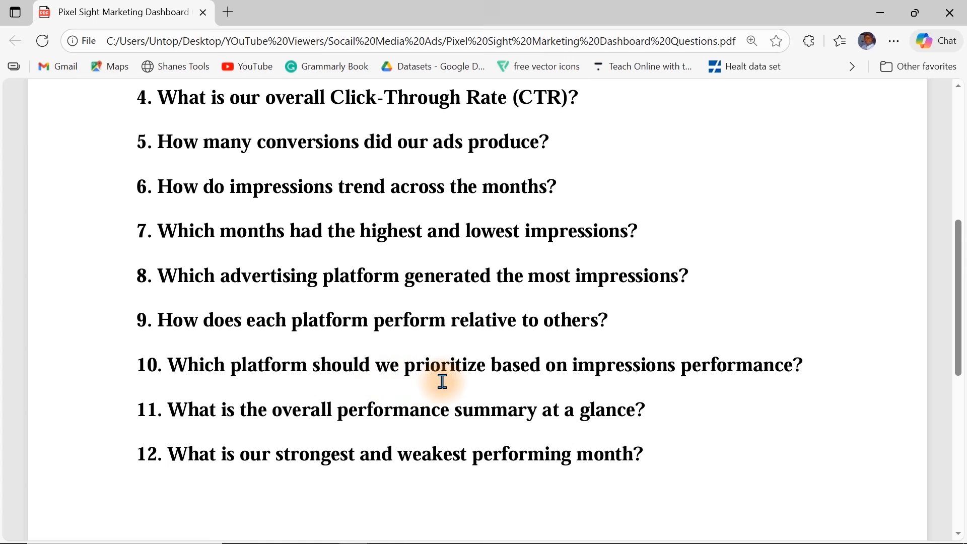
pyautogui.scroll(-5, 956, 380)
pyautogui.scroll(10, 965, 247)
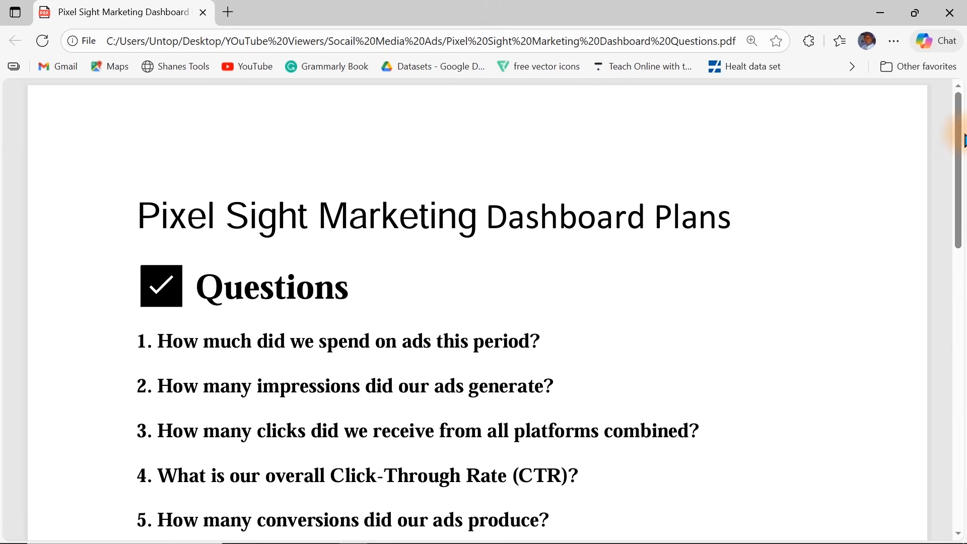
pyautogui.click(879, 14)
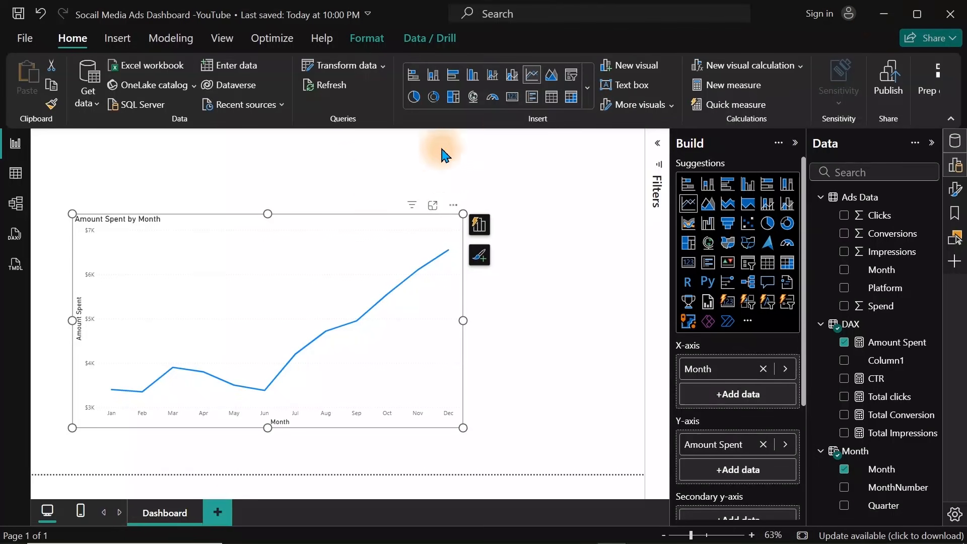
# Review the formulas of the Amount Spent, Total clicks, Total Conversion, Total Impressions and CTR measures in the DAX table
pyautogui.click(341, 183)
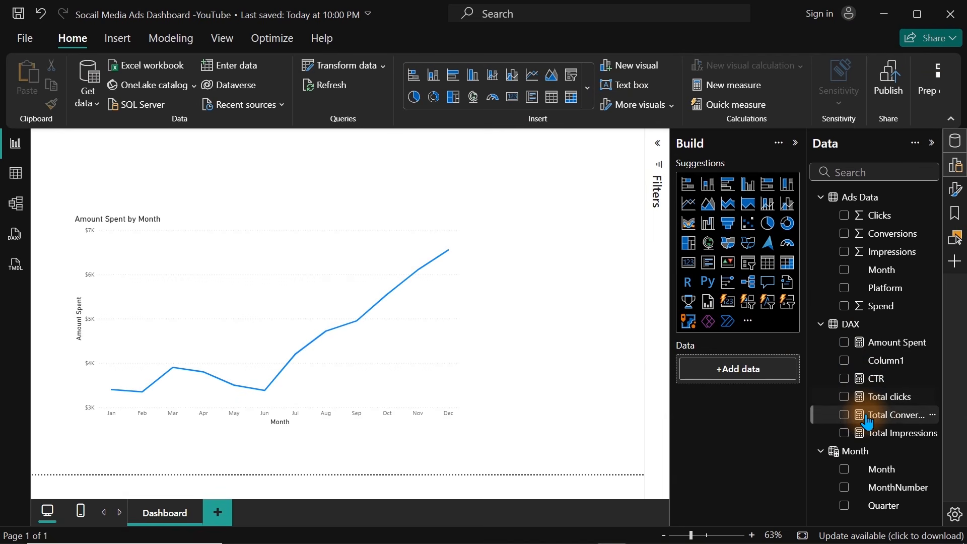
pyautogui.click(877, 342)
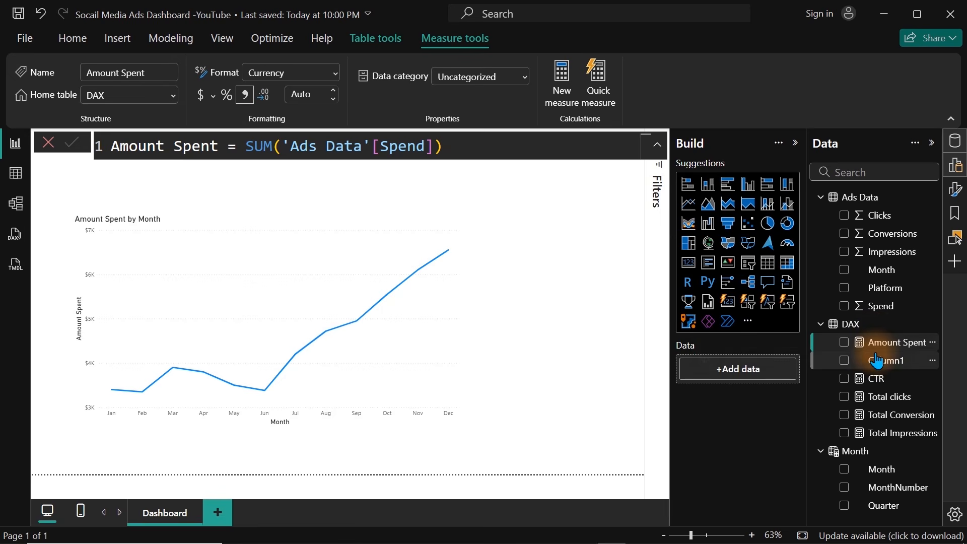
pyautogui.click(879, 401)
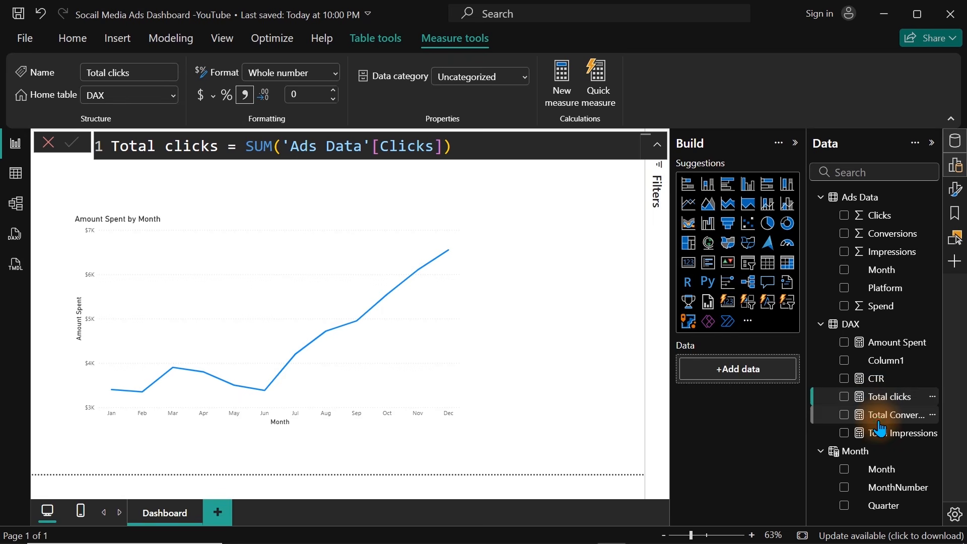
pyautogui.click(879, 420)
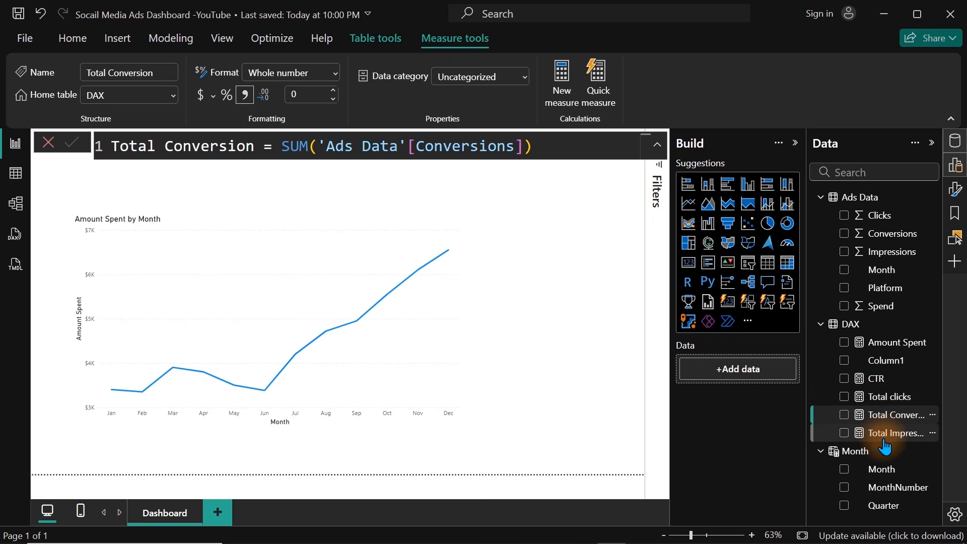
pyautogui.click(884, 439)
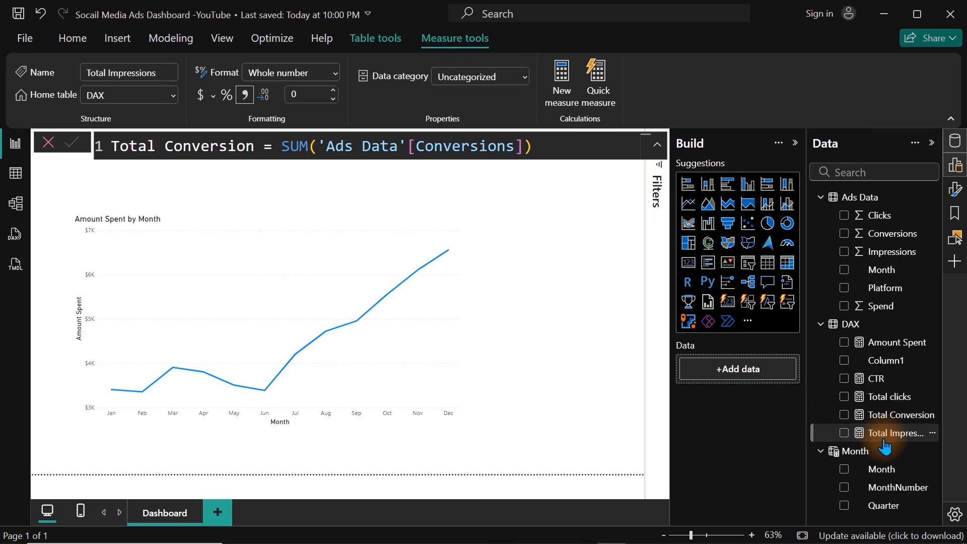
pyautogui.click(880, 387)
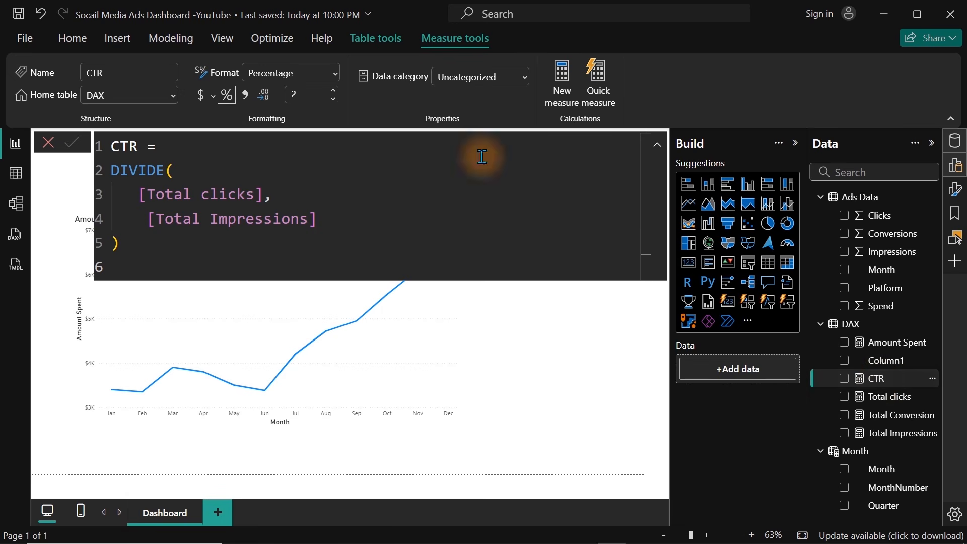
# Start a new fields parameter and name it SelectedMeasures
pyautogui.click(171, 39)
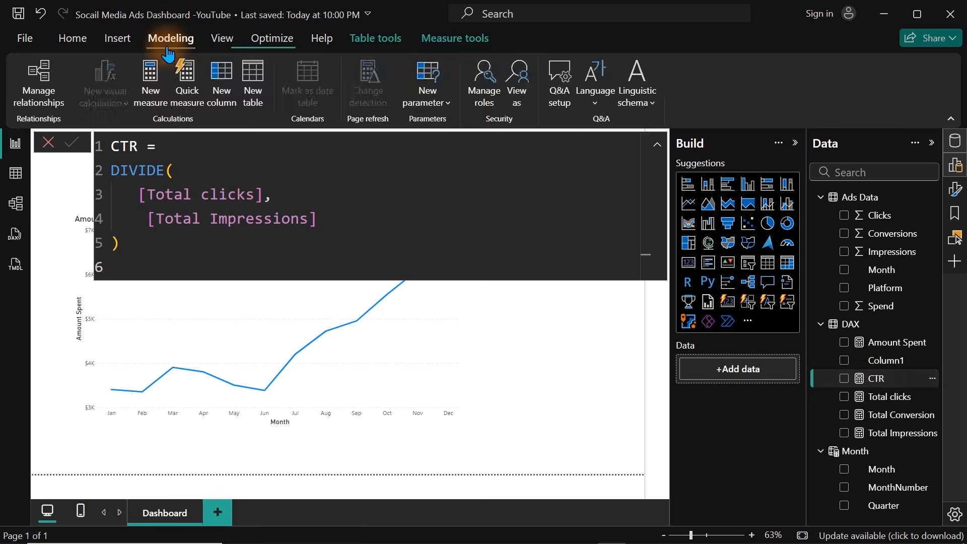
pyautogui.click(436, 103)
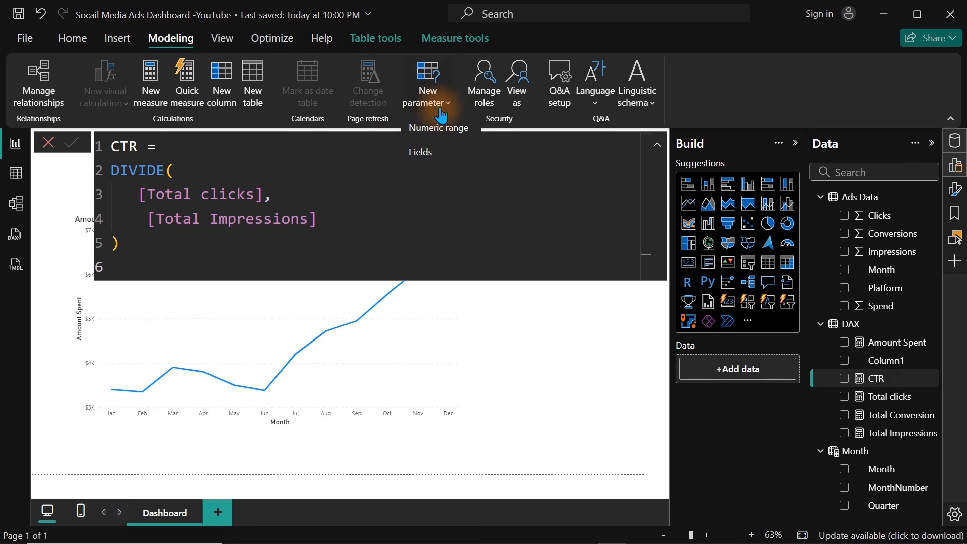
pyautogui.click(428, 151)
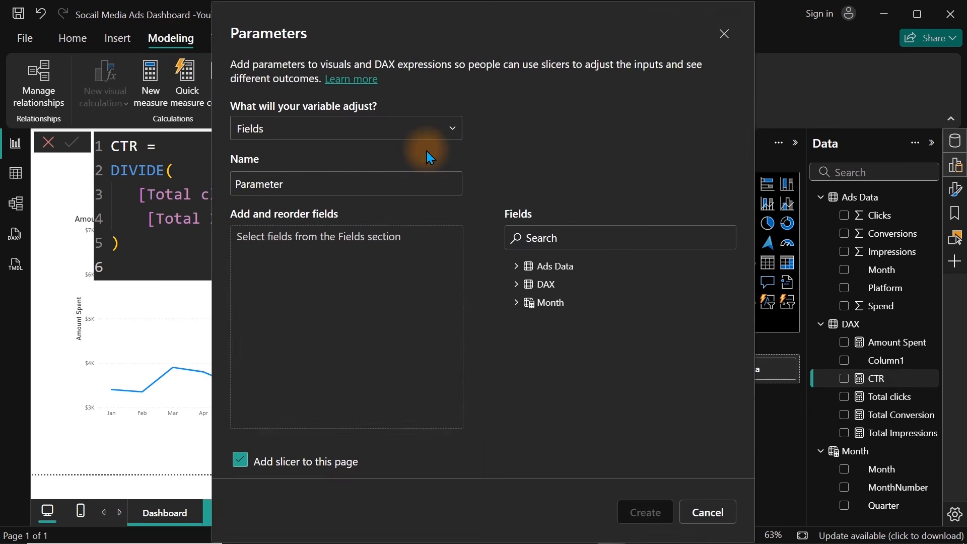
pyautogui.click(314, 184)
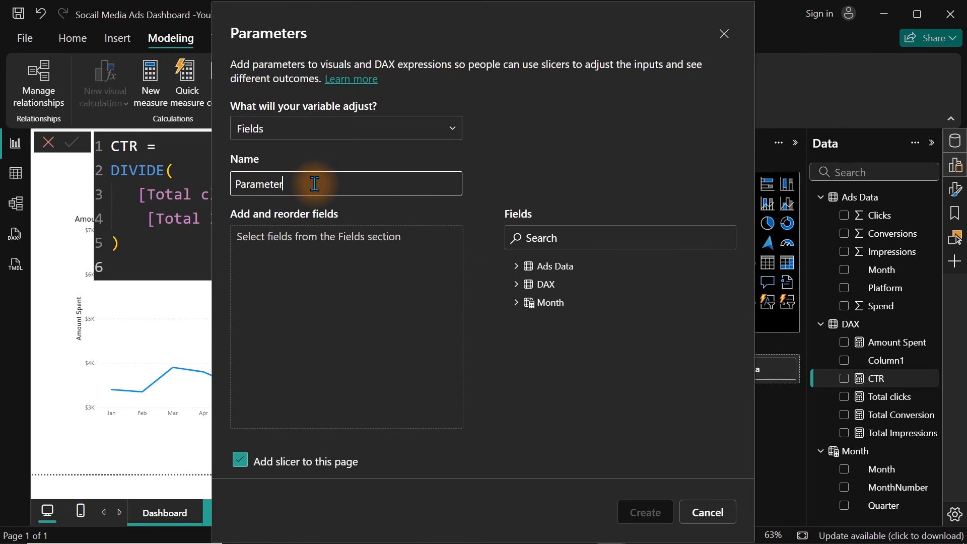
pyautogui.doubleClick(315, 184)
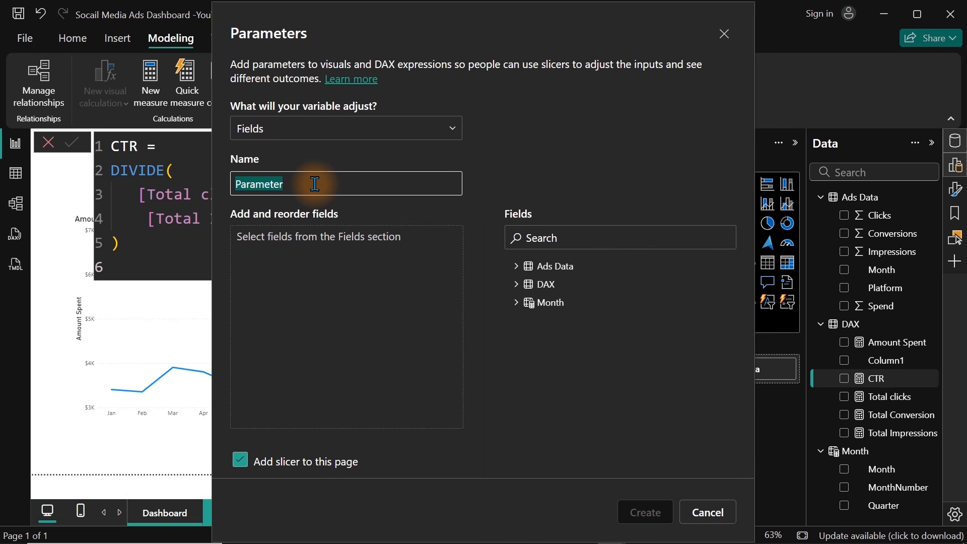
pyautogui.write('A')
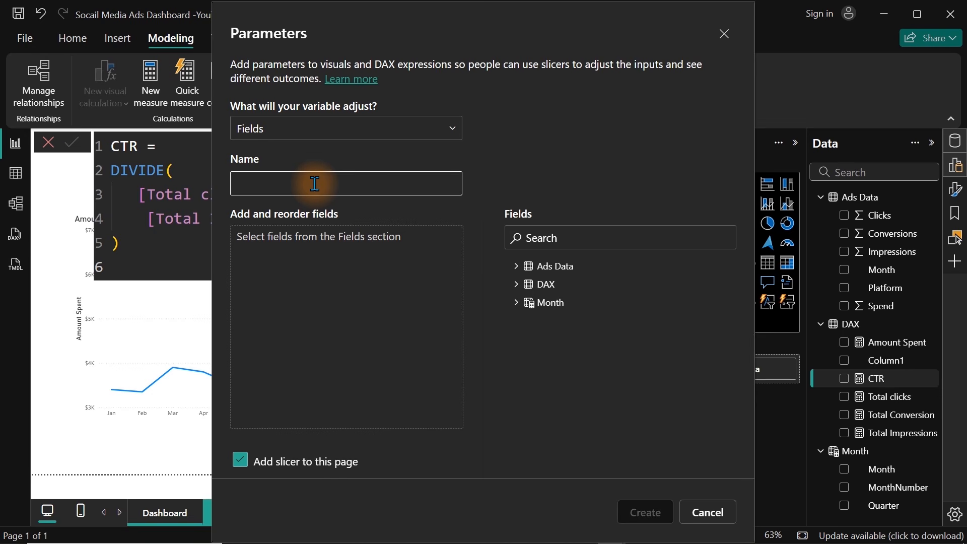
pyautogui.write('SelectedMeasures')
# Add the DAX measures Amount Spent, Total clicks, Total Conversion and Total Impressions to the parameter
pyautogui.click(516, 290)
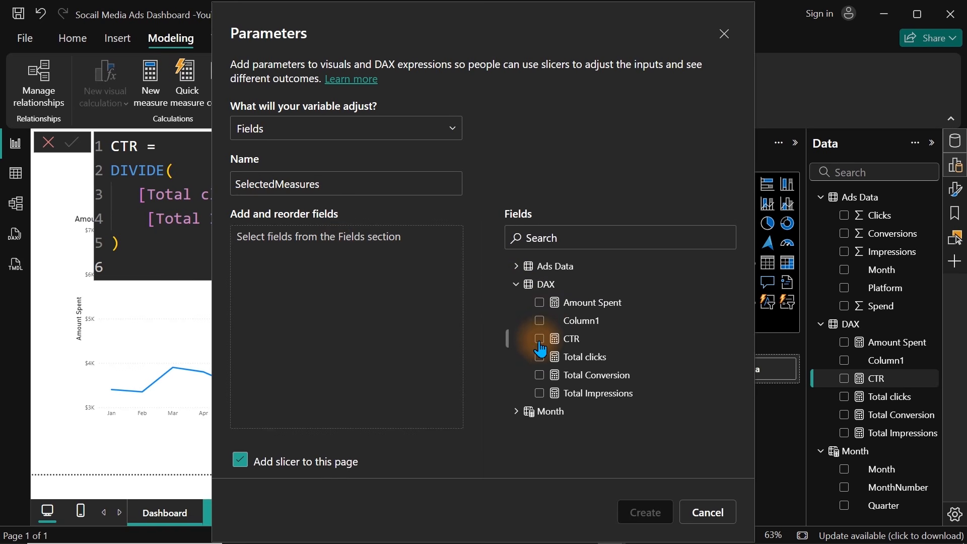
pyautogui.click(540, 303)
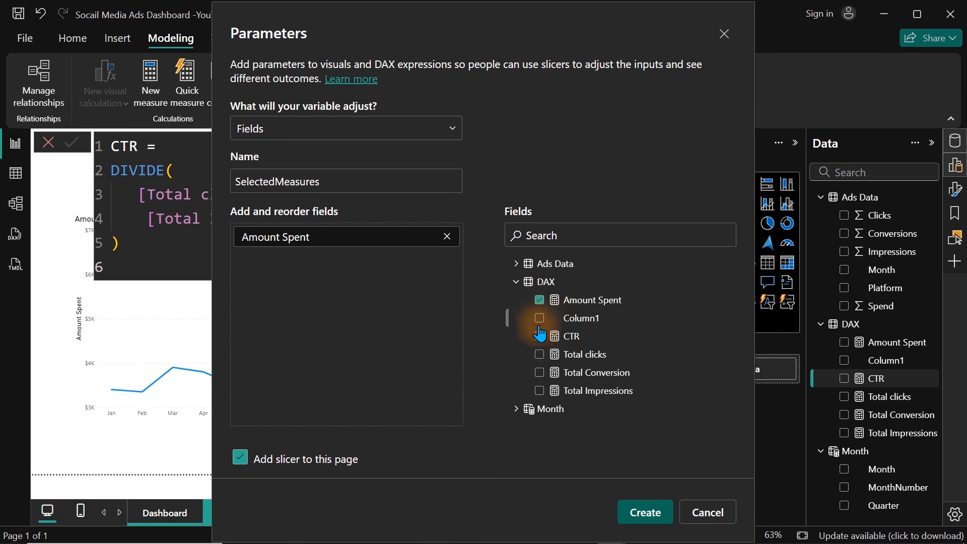
pyautogui.moveTo(539, 355); pyautogui.dragTo(537, 355)
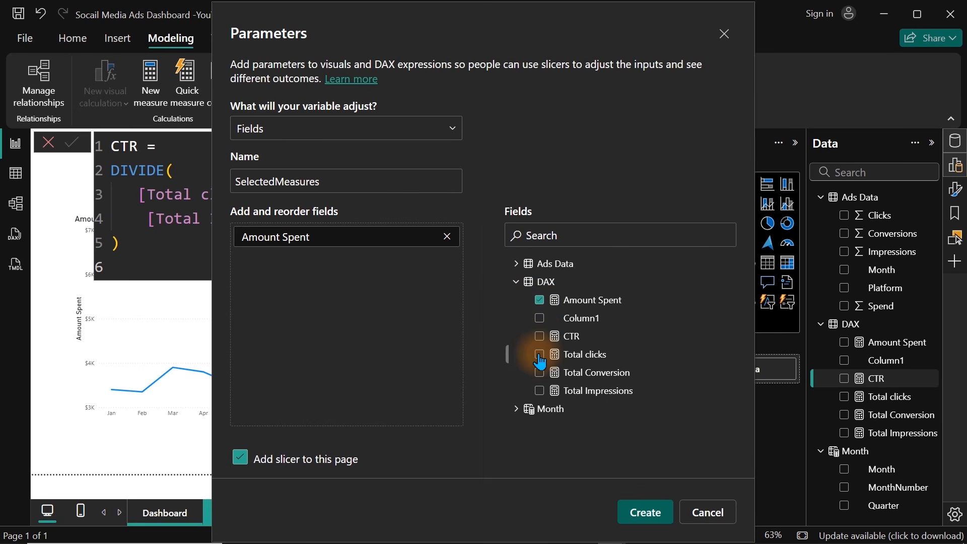
pyautogui.click(539, 354)
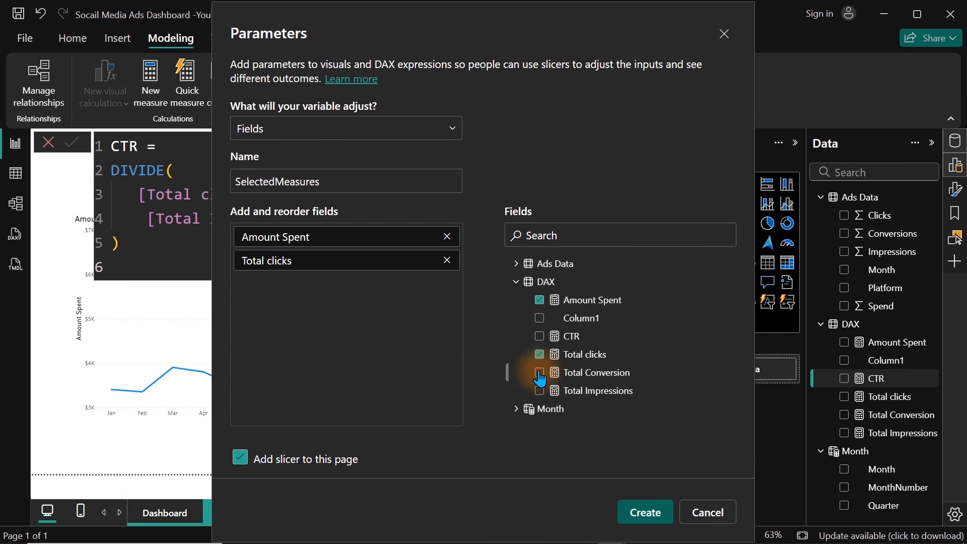
pyautogui.click(540, 372)
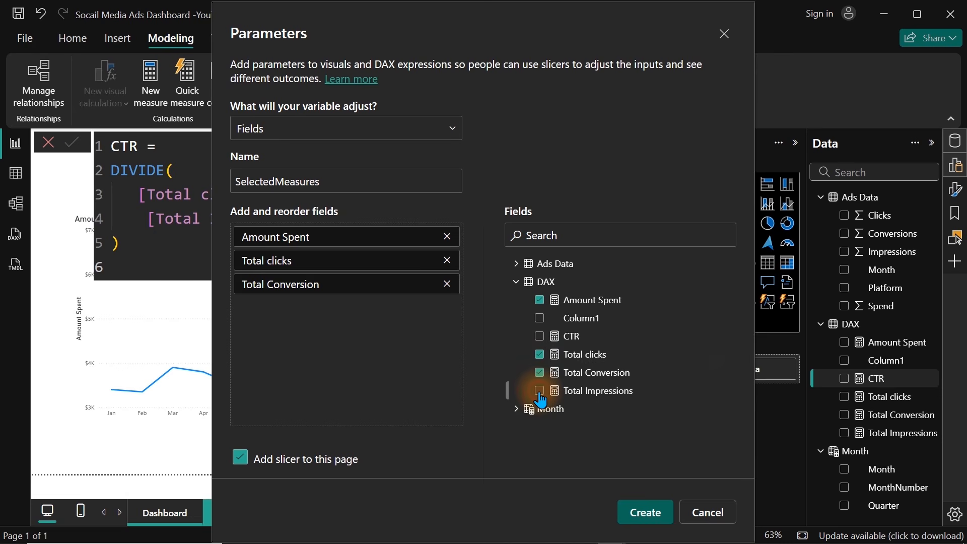
pyautogui.click(540, 392)
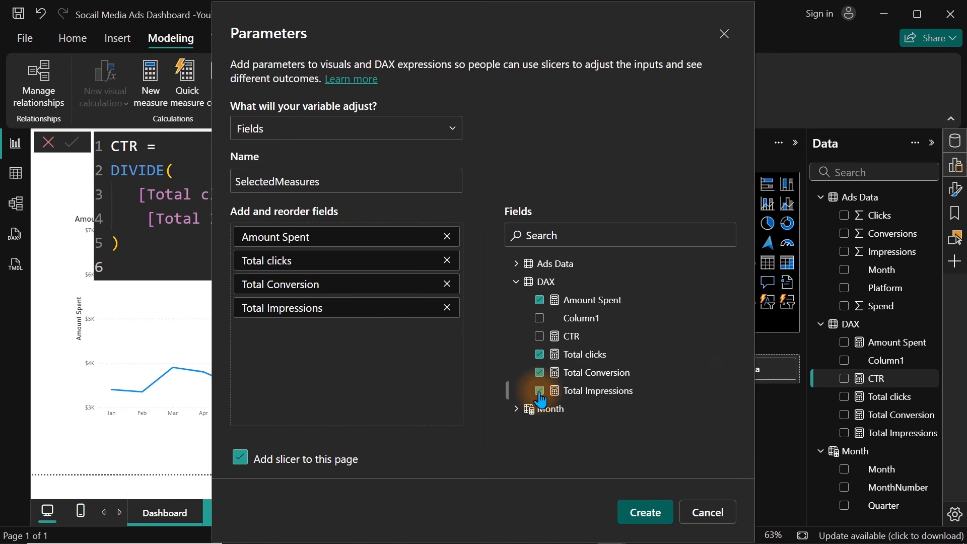
# Shorten the display name of the parameter's Amount Spent field to Amount
pyautogui.doubleClick(262, 237)
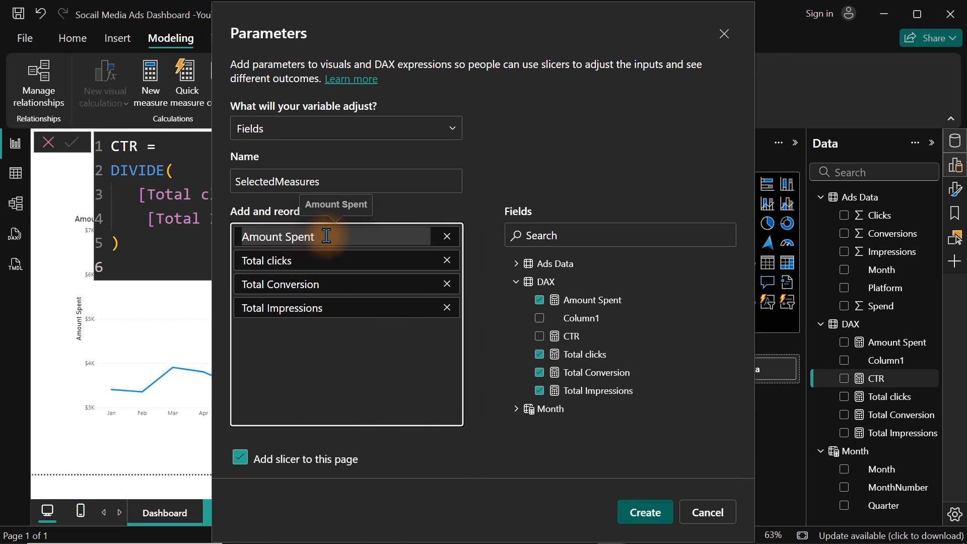
pyautogui.press('BackSpace')
pyautogui.press('BackSpace')
pyautogui.press('BackSpace')
pyautogui.press('BackSpace')
pyautogui.press('BackSpace')
pyautogui.press('BackSpace')
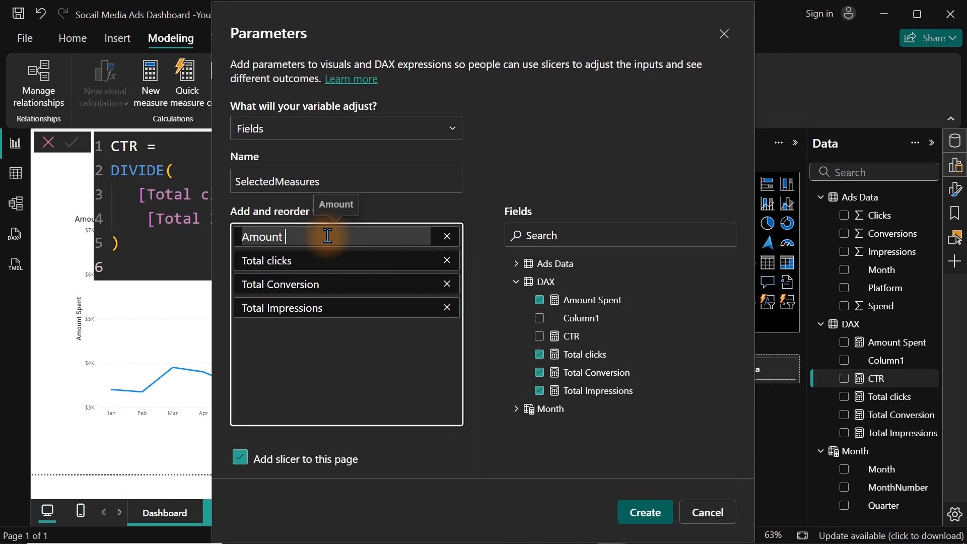
pyautogui.moveTo(327, 236); pyautogui.dragTo(232, 241)
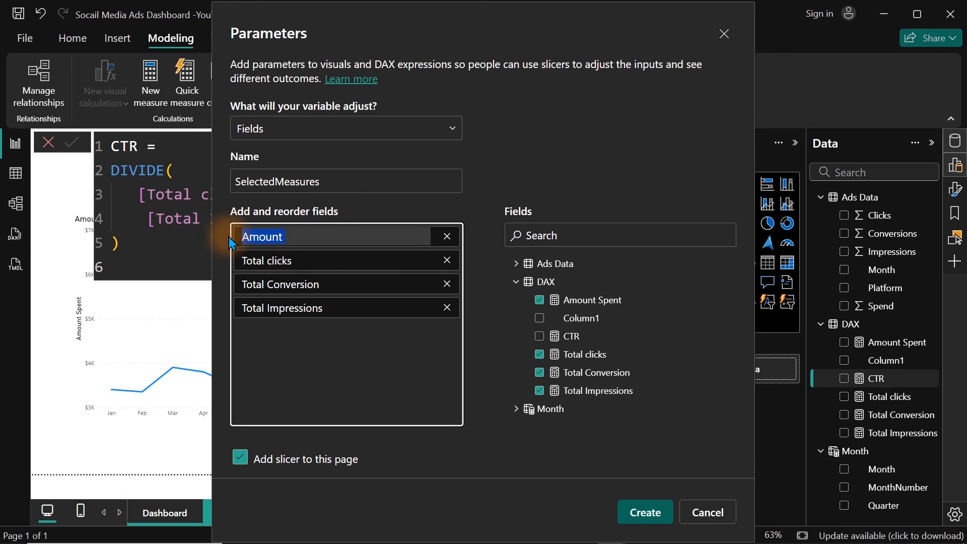
# Shorten the display name of the parameter's Total clicks field to clicks
pyautogui.click(291, 259)
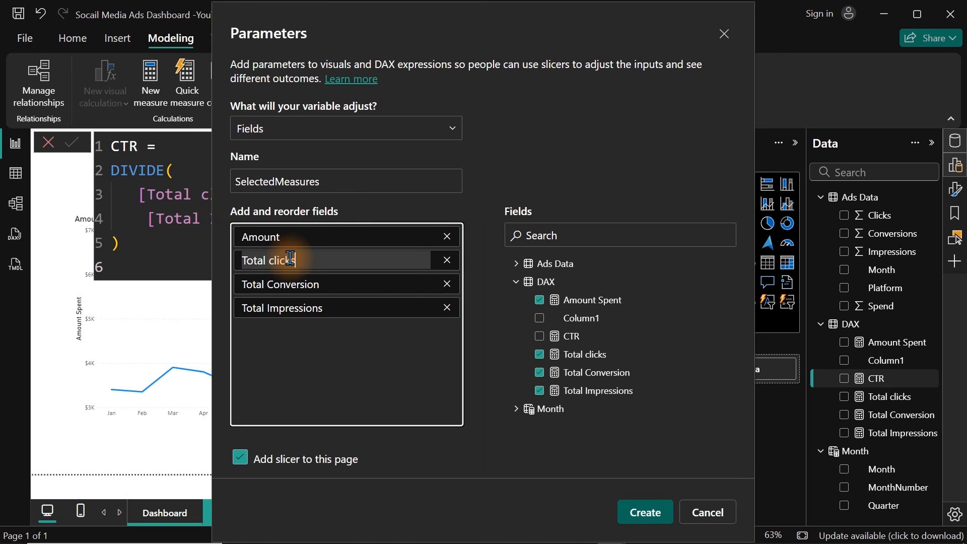
pyautogui.press('Delete')
pyautogui.press('Delete')
pyautogui.press('Delete')
pyautogui.press('Delete')
pyautogui.press('Delete')
pyautogui.press('Delete')
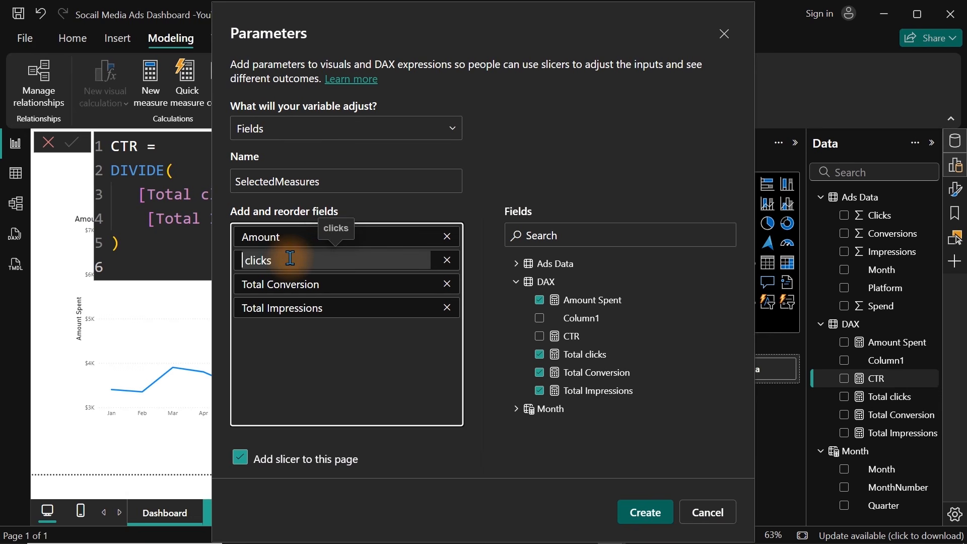
# Shorten the display name of the parameter's Total Conversion field to Conversion
pyautogui.click(299, 290)
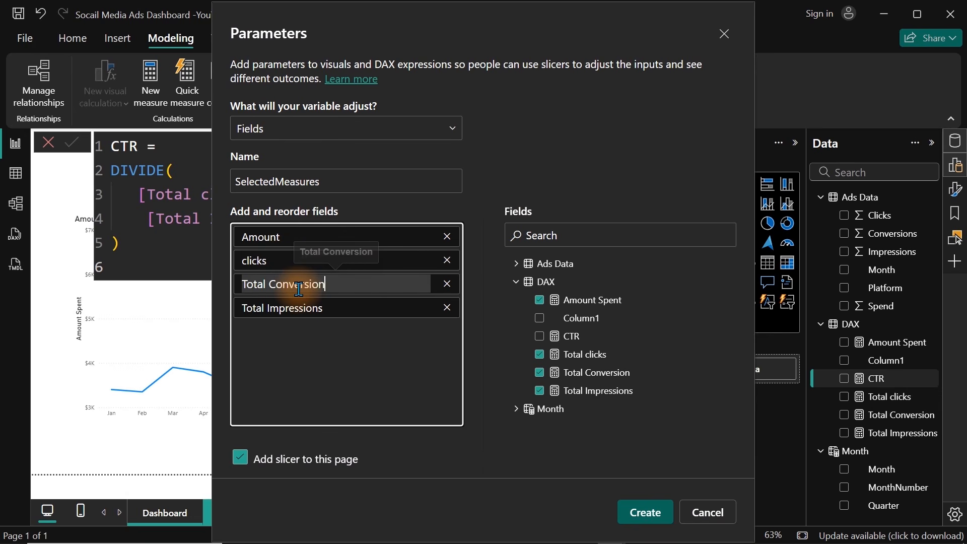
pyautogui.press('Delete')
pyautogui.press('Delete')
pyautogui.press('Delete')
pyautogui.press('Delete')
pyautogui.press('Delete')
pyautogui.press('Delete')
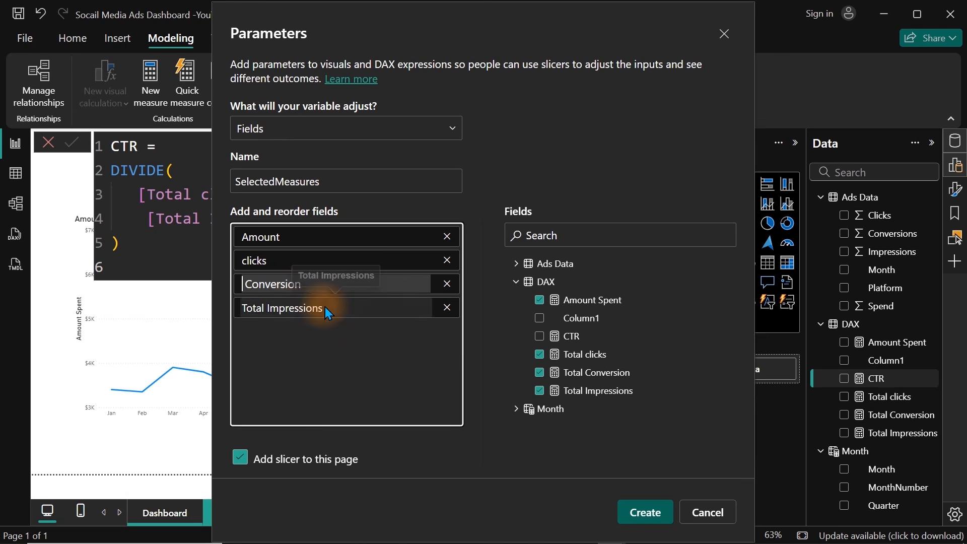
# Shorten the parameter's Total Impressions display name to Impressions and create the field parameter with its slicer on the page
pyautogui.click(325, 307)
pyautogui.press('Delete')
pyautogui.press('Delete')
pyautogui.press('Delete')
pyautogui.press('Delete')
pyautogui.press('Delete')
pyautogui.press('Delete')
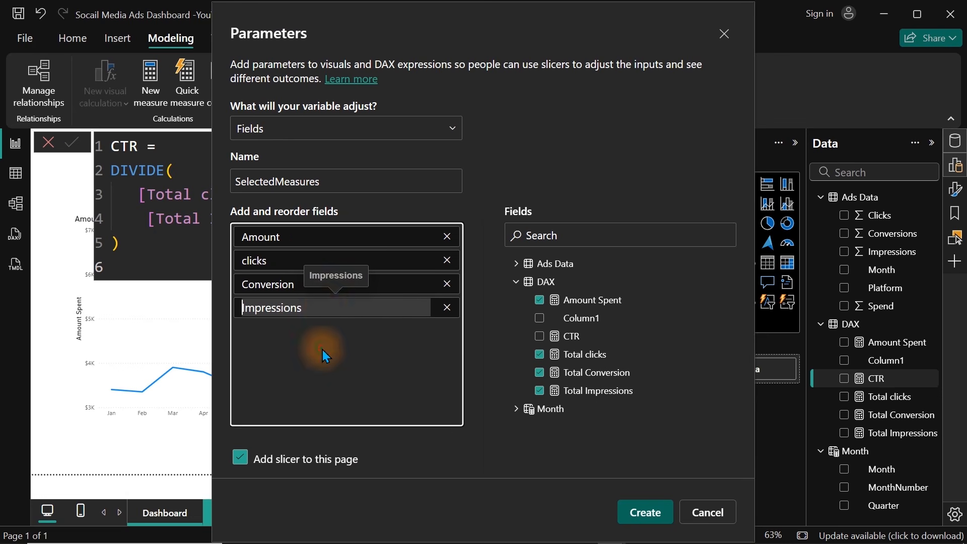
pyautogui.click(323, 349)
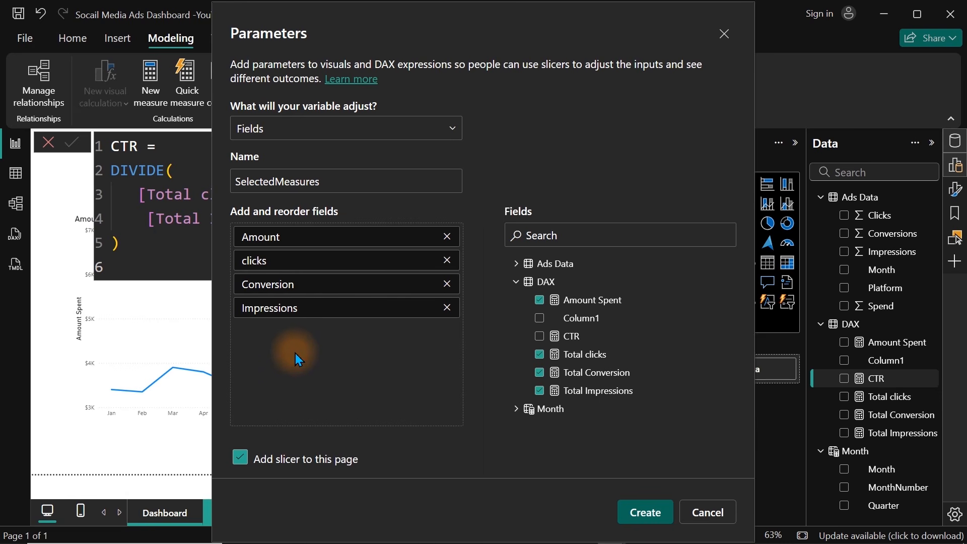
pyautogui.click(629, 513)
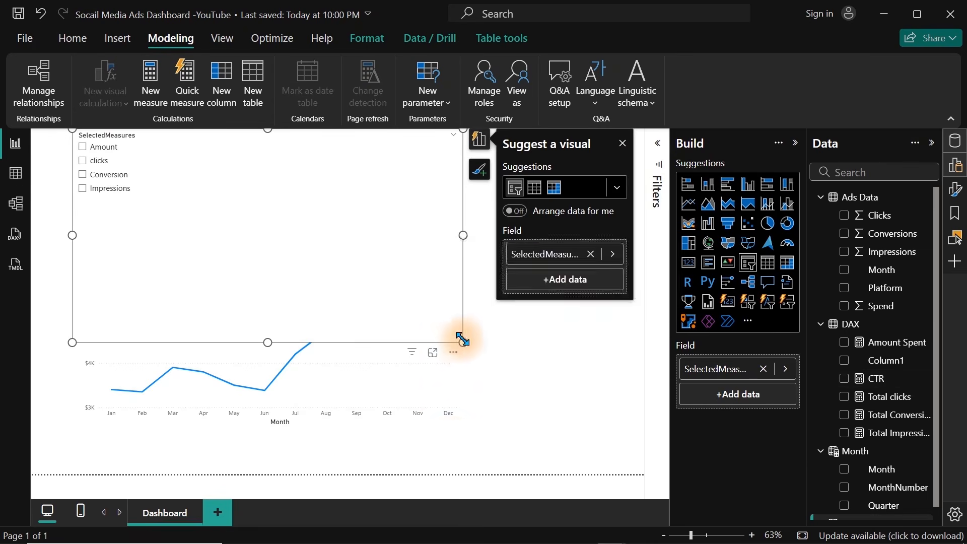
# Shrink the SelectedMeasures slicer so it fits above the monthly line chart without covering it
pyautogui.click(553, 351)
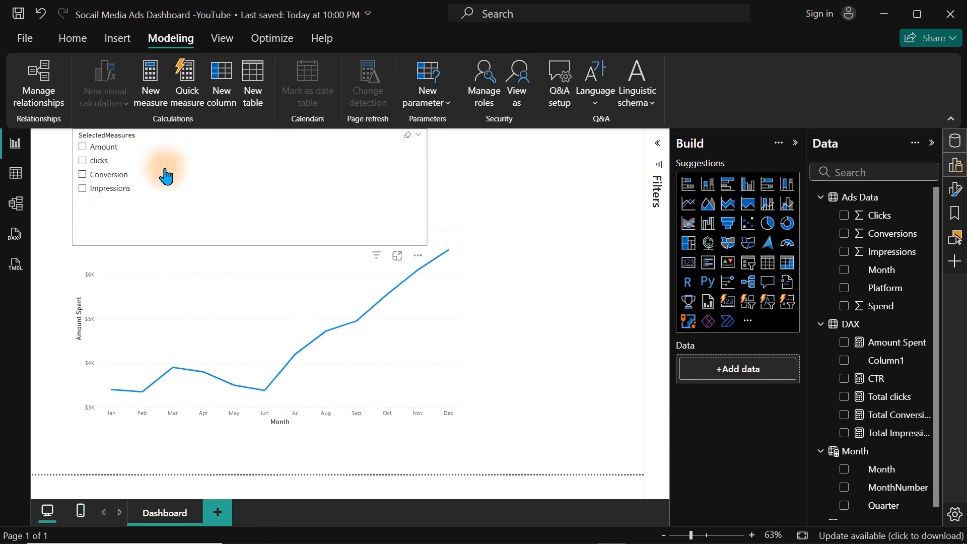
pyautogui.click(420, 234)
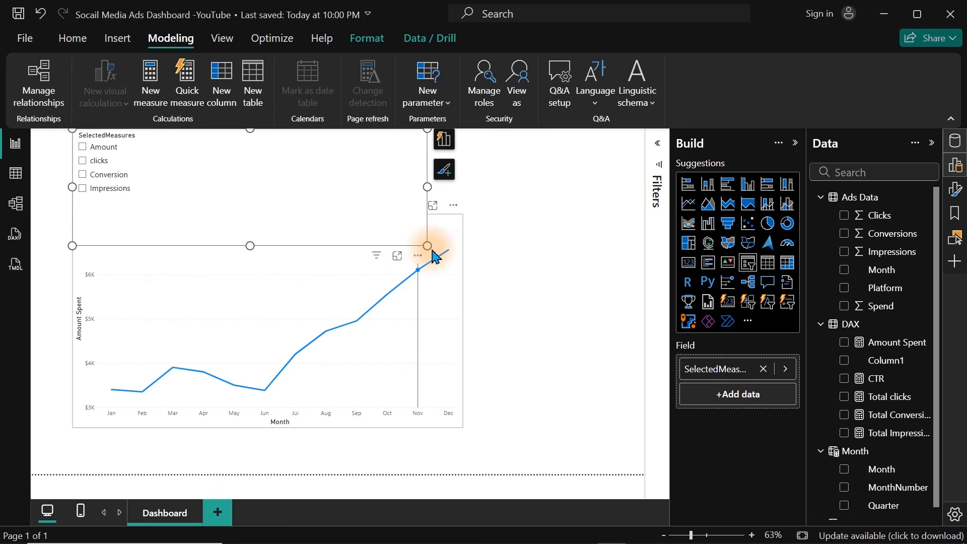
pyautogui.moveTo(420, 221); pyautogui.dragTo(417, 199)
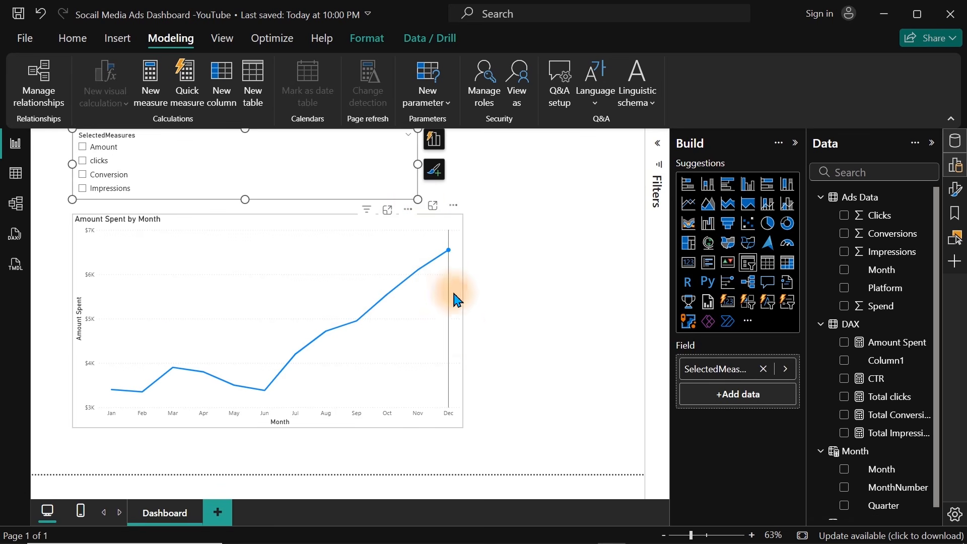
# Replace Amount Spent on the line chart's Y-axis with the SelectedMeasures field parameter
pyautogui.click(460, 337)
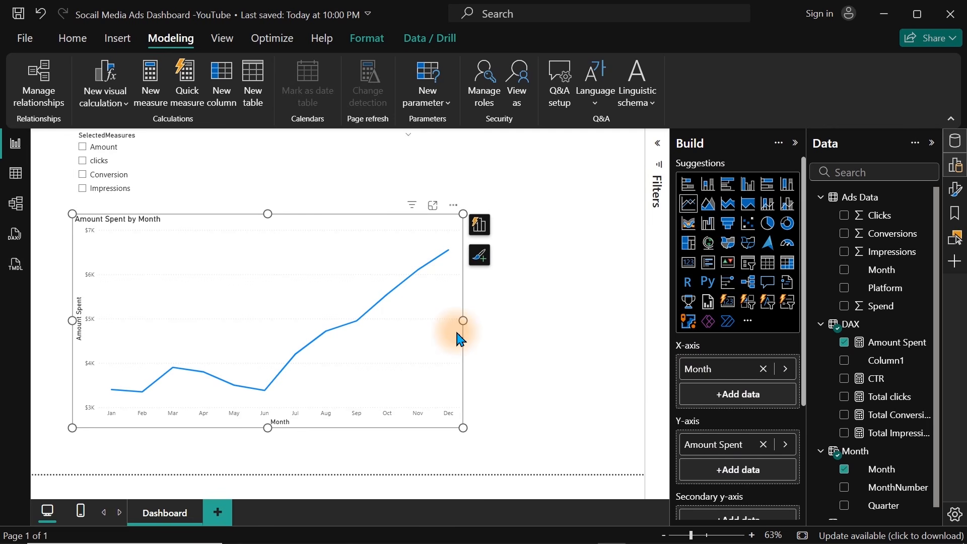
pyautogui.click(786, 450)
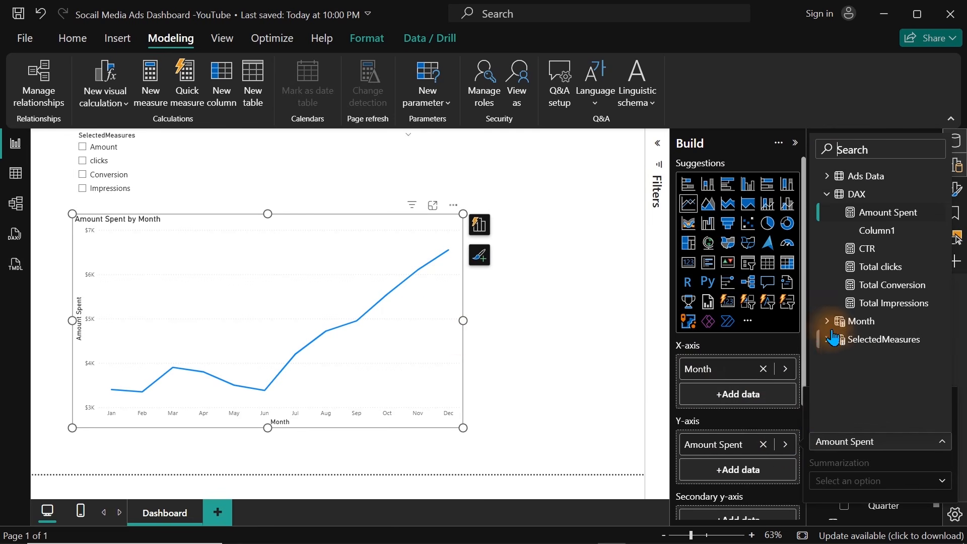
pyautogui.click(826, 341)
pyautogui.click(860, 362)
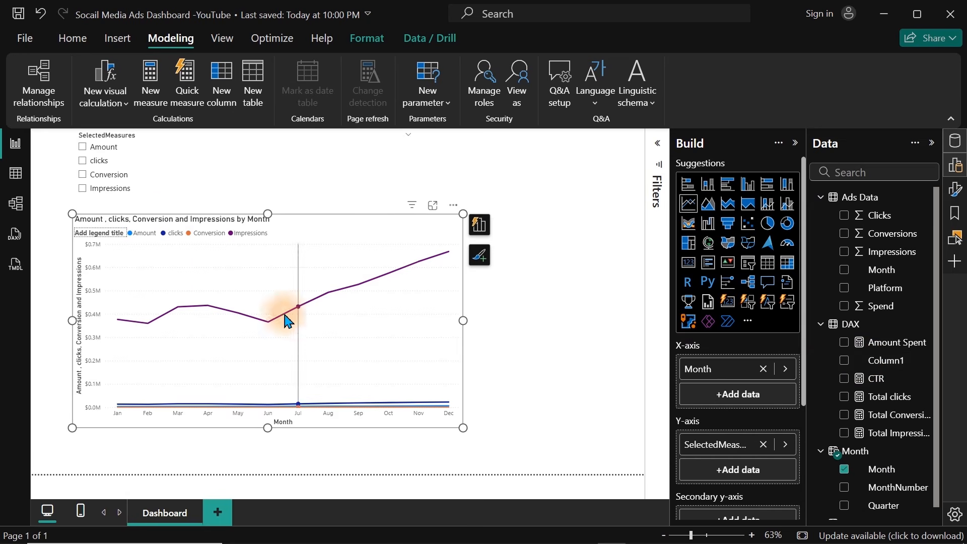
# Test the slicer by switching the chart between Conversion and clicks, finishing with Impressions selected
pyautogui.click(109, 175)
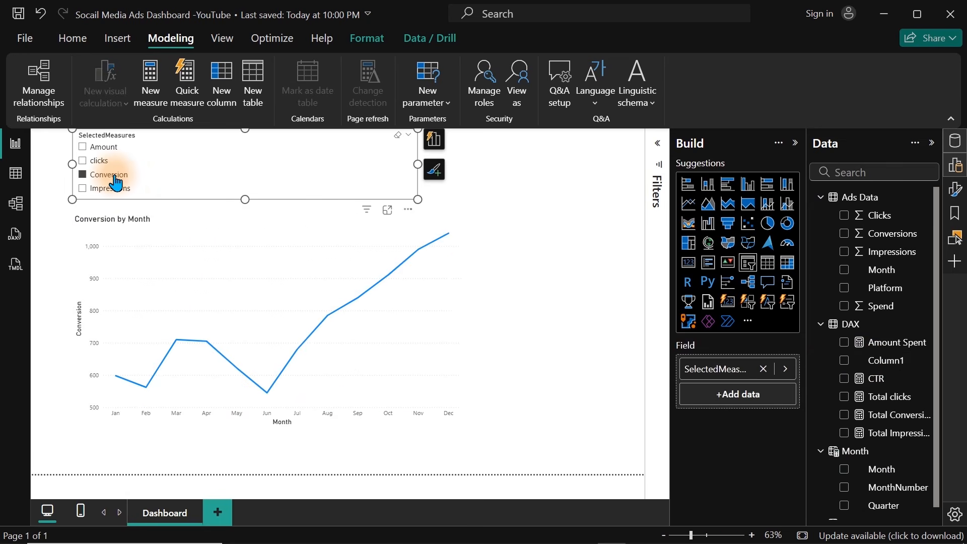
pyautogui.click(101, 163)
pyautogui.click(100, 151)
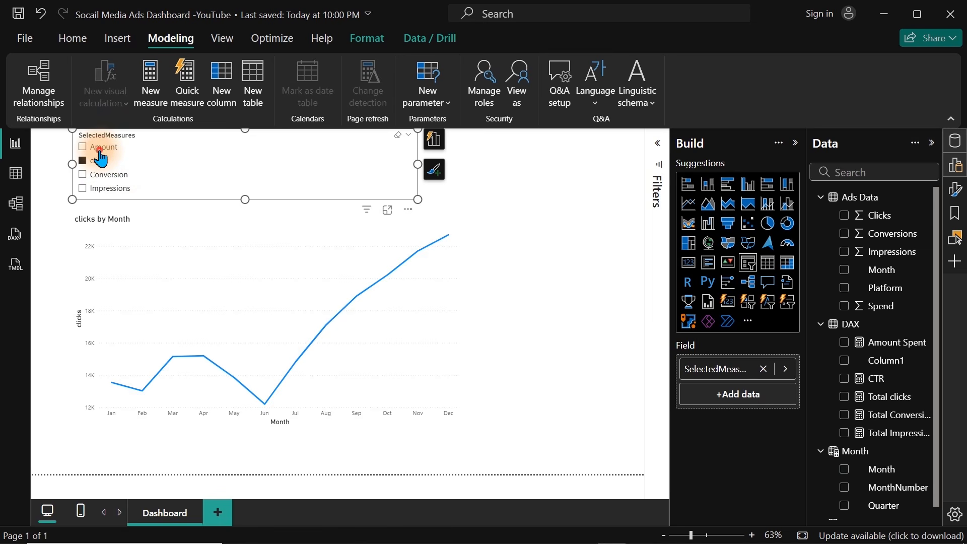
pyautogui.click(100, 191)
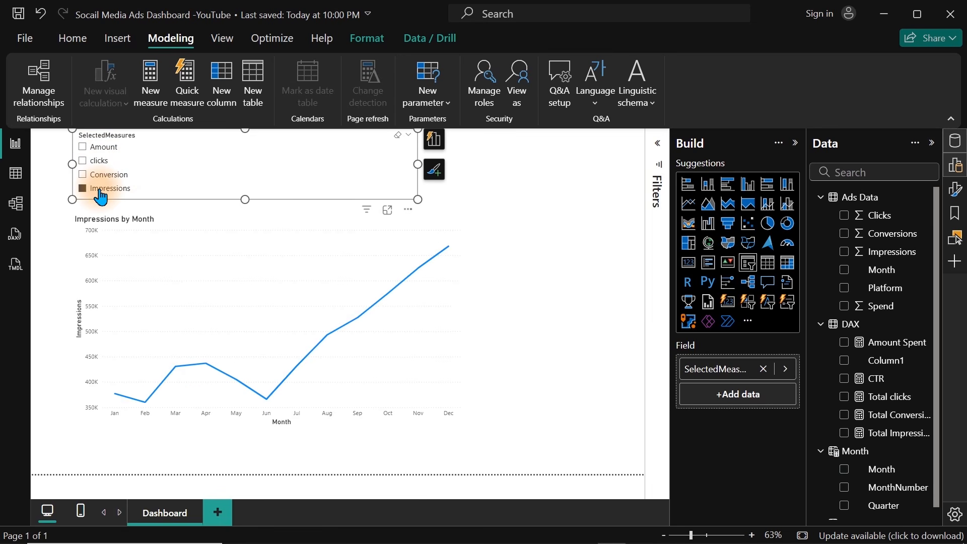
# Start a new visual calculation on the Y-axis of the Impressions by Month line chart
pyautogui.click(292, 230)
pyautogui.click(773, 471)
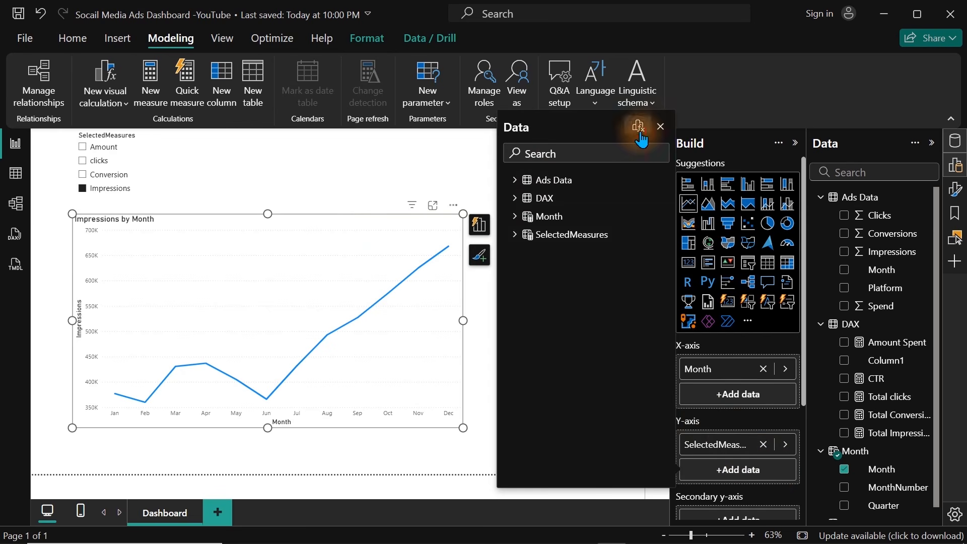
pyautogui.click(638, 126)
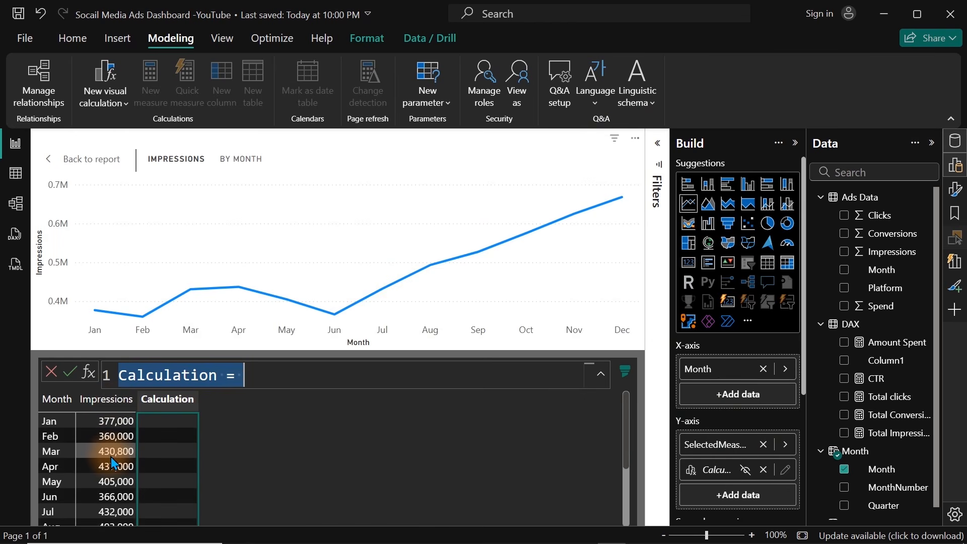
pyautogui.click(261, 381)
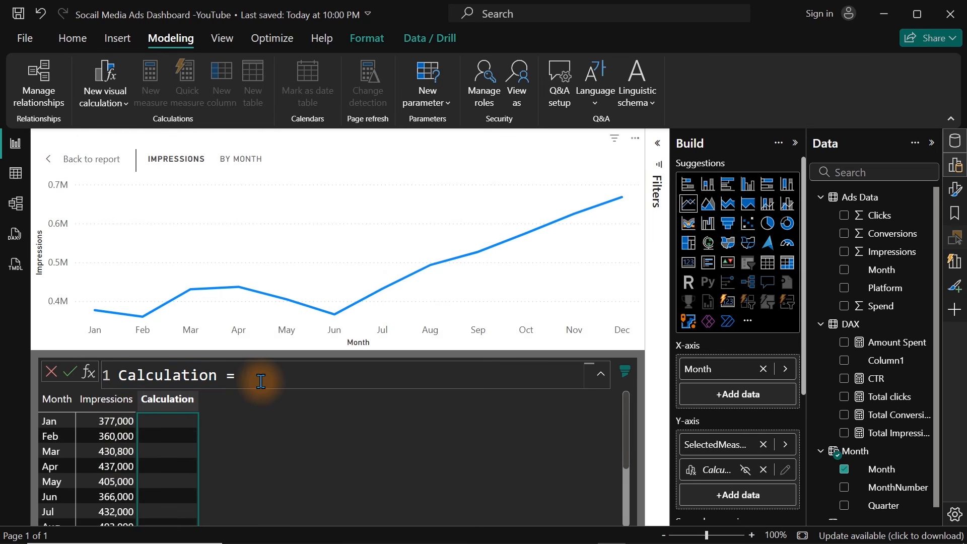
pyautogui.write('im')
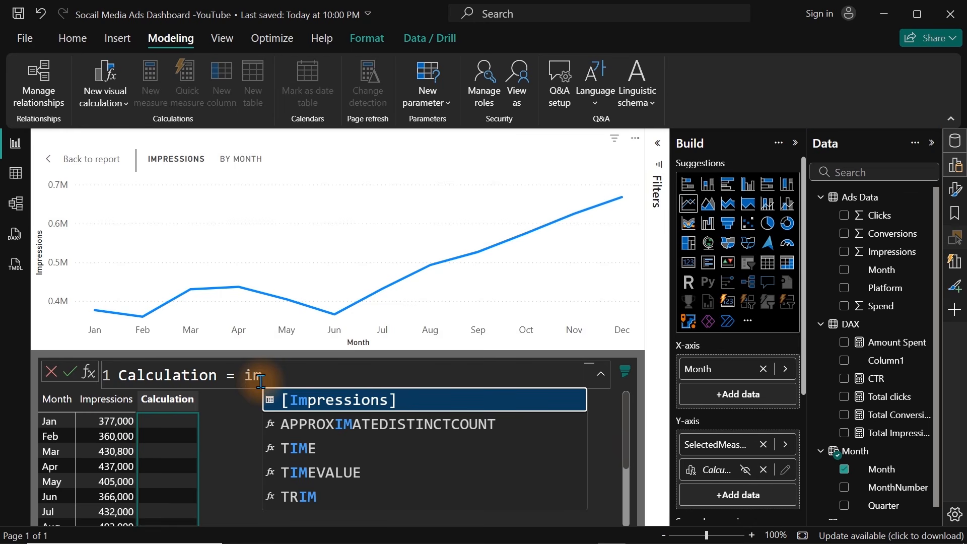
pyautogui.press('BackSpace')
pyautogui.press('BackSpace')
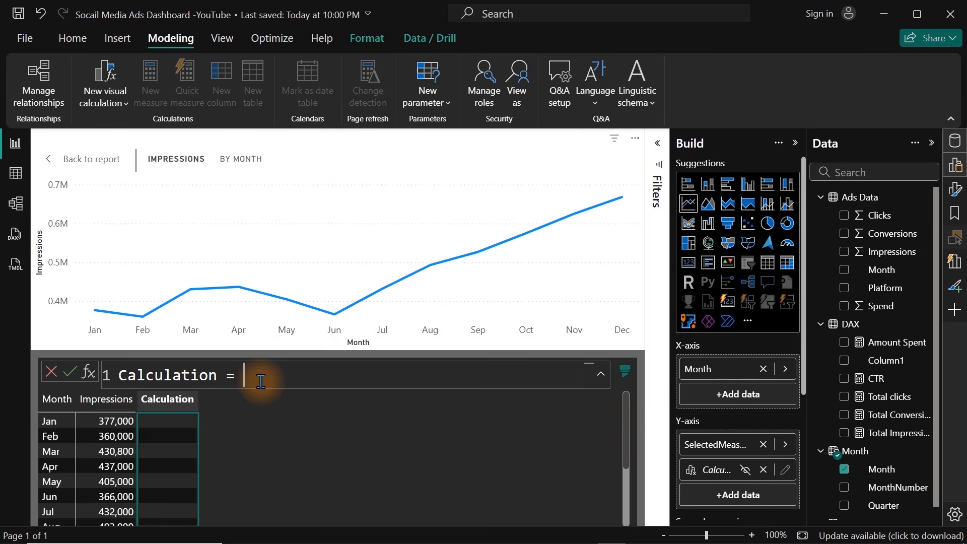
pyautogui.write('ma')
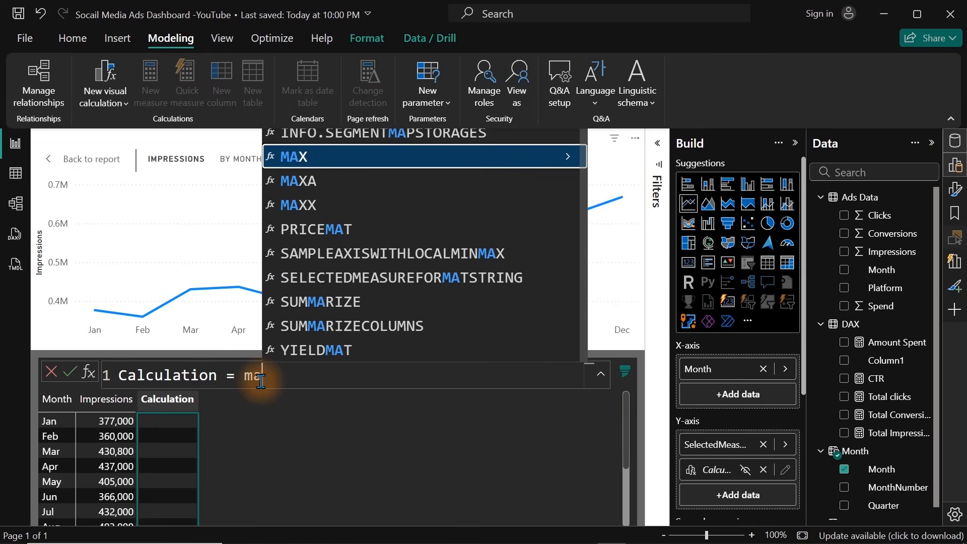
pyautogui.press('BackSpace')
pyautogui.press('BackSpace')
# Replace the visual calculation's default name with Max in its formula
pyautogui.press('BackSpace')
pyautogui.press('BackSpace')
pyautogui.press('BackSpace')
pyautogui.press('BackSpace')
pyautogui.press('BackSpace')
pyautogui.press('BackSpace')
pyautogui.press('BackSpace')
pyautogui.press('BackSpace')
pyautogui.press('BackSpace')
pyautogui.press('BackSpace')
pyautogui.press('BackSpace')
pyautogui.press('BackSpace')
pyautogui.press('BackSpace')
pyautogui.press('BackSpace')
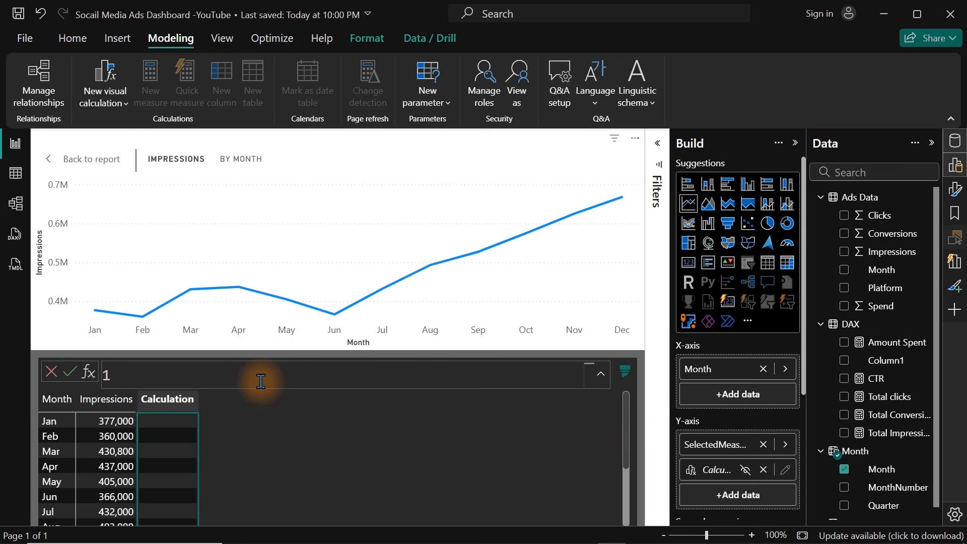
pyautogui.write('Max =')
# Define the Max visual calculation as MAXX(ROWS,[Impressions]) and commit it
pyautogui.write('maa')
pyautogui.press('BackSpace')
pyautogui.write('xx')
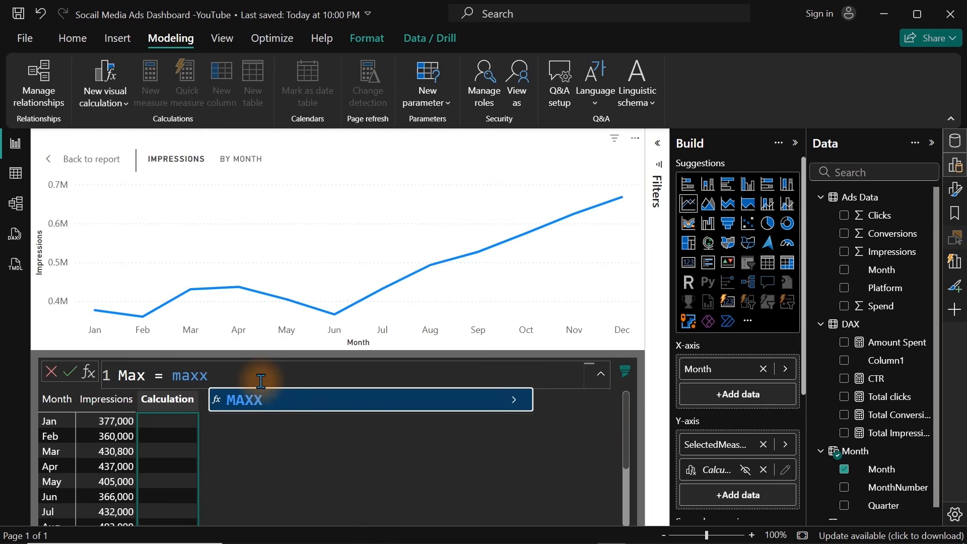
pyautogui.press('Tab')
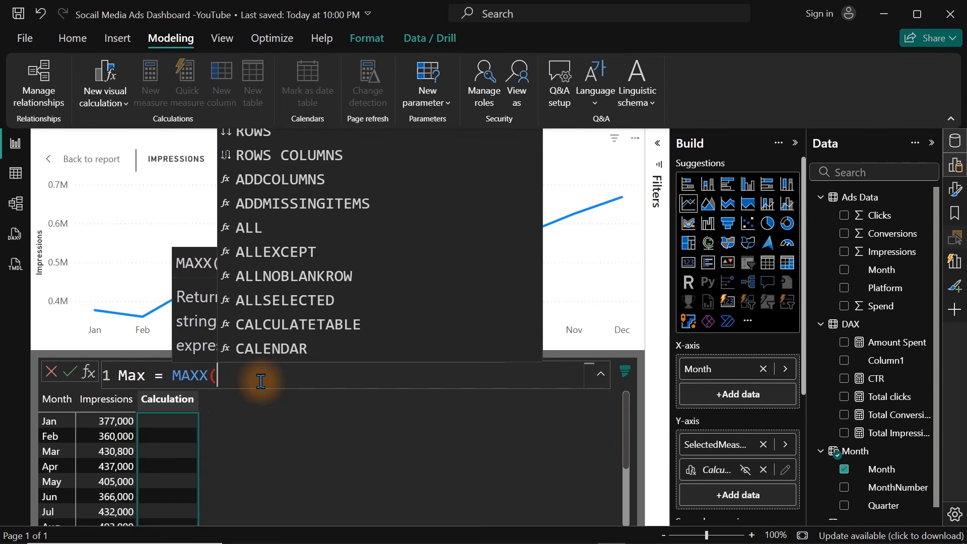
pyautogui.write('row')
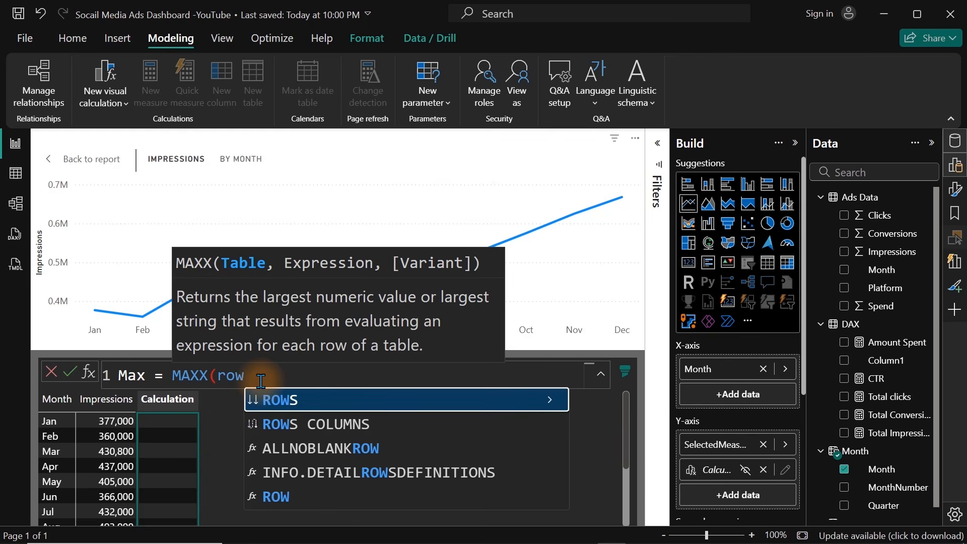
pyautogui.press('Tab')
pyautogui.write(',')
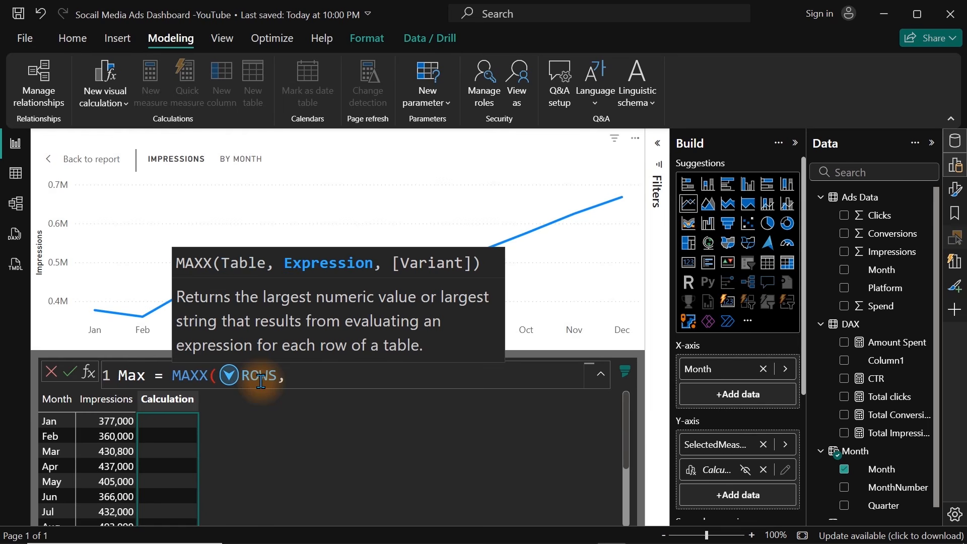
pyautogui.write('imp')
pyautogui.press('Tab')
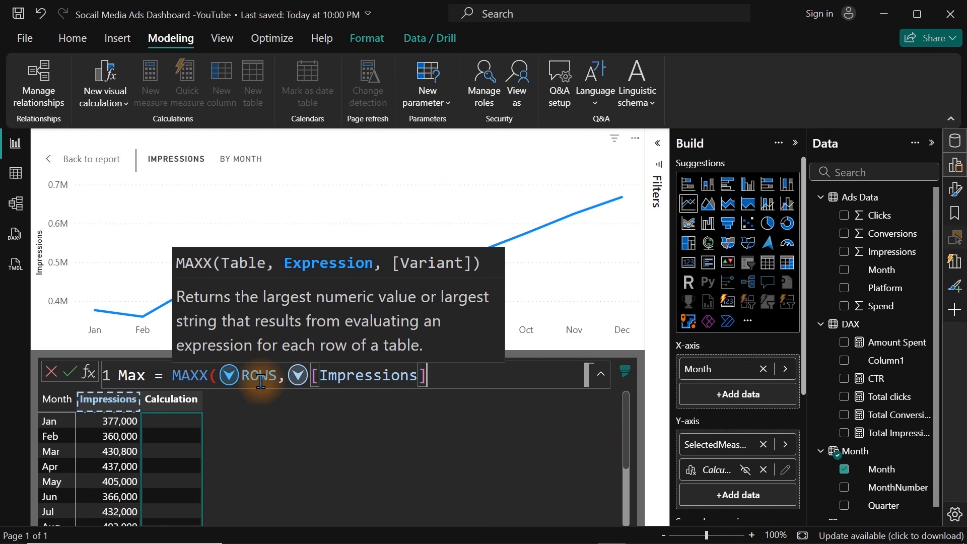
pyautogui.write(')')
pyautogui.press('Return')
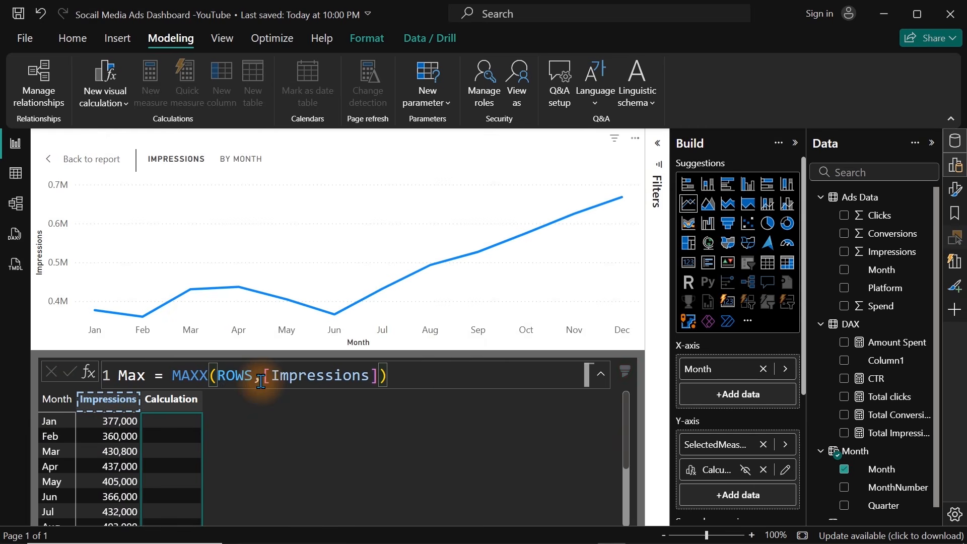
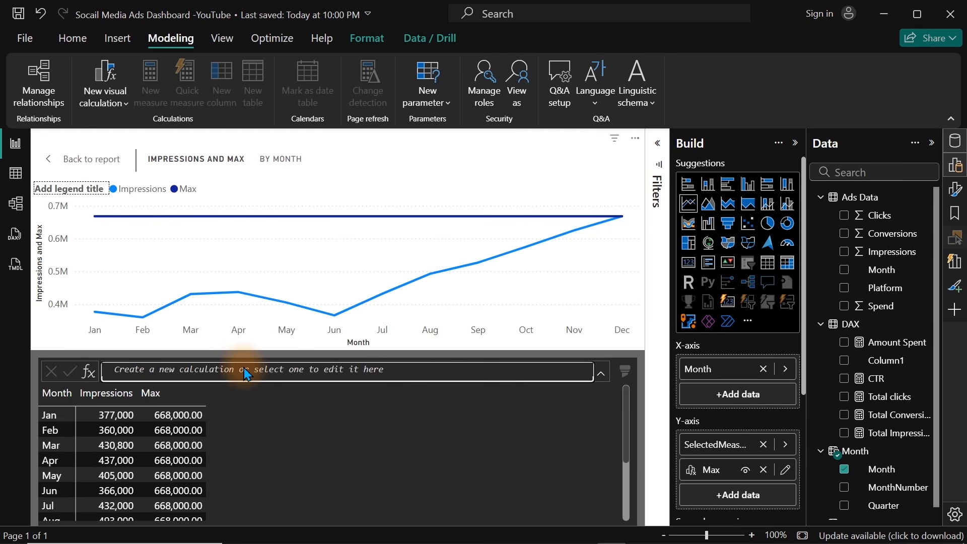
# Edit the Max visual calculation, wrapping MAXX(ROWS,[Impressions]) in an IF that tests whether it equals [Impressions]
pyautogui.click(785, 471)
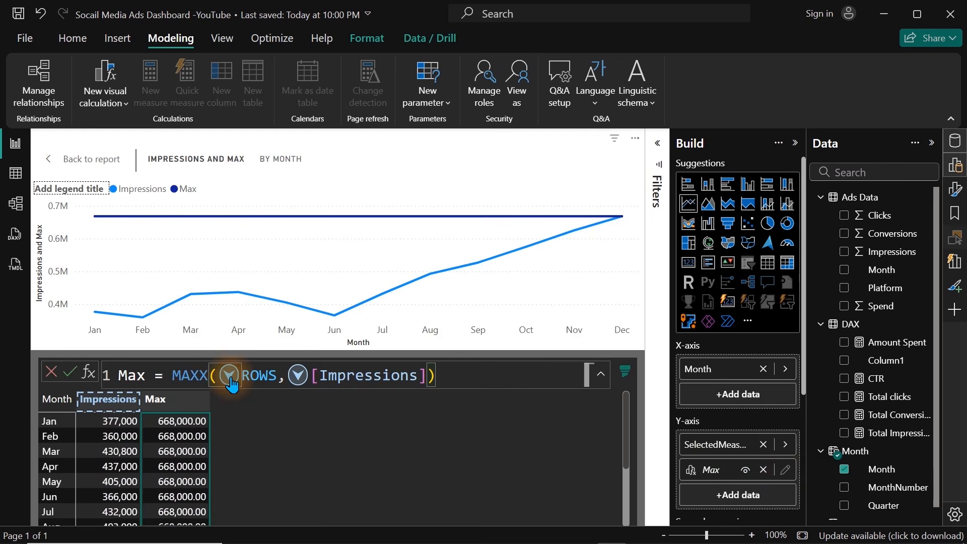
pyautogui.moveTo(173, 376); pyautogui.dragTo(464, 373)
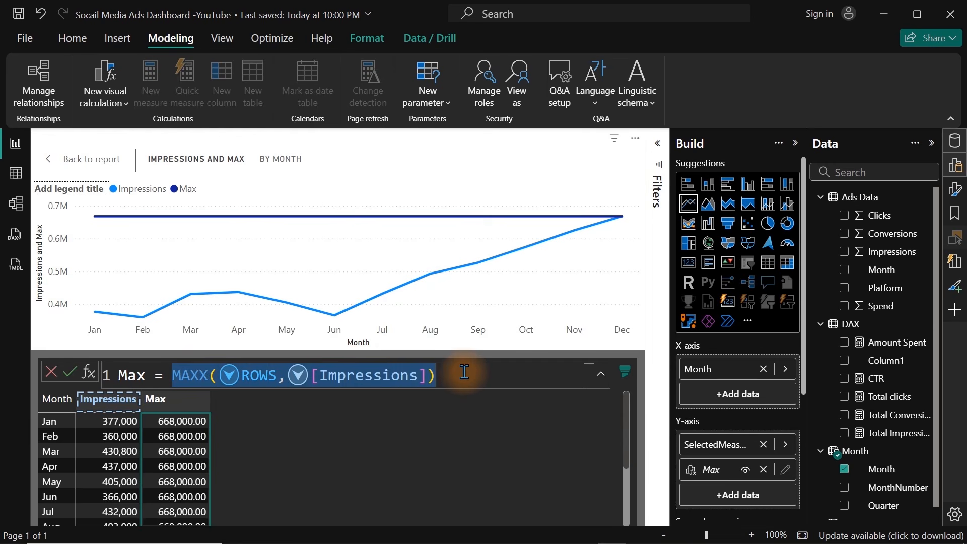
pyautogui.click(187, 376)
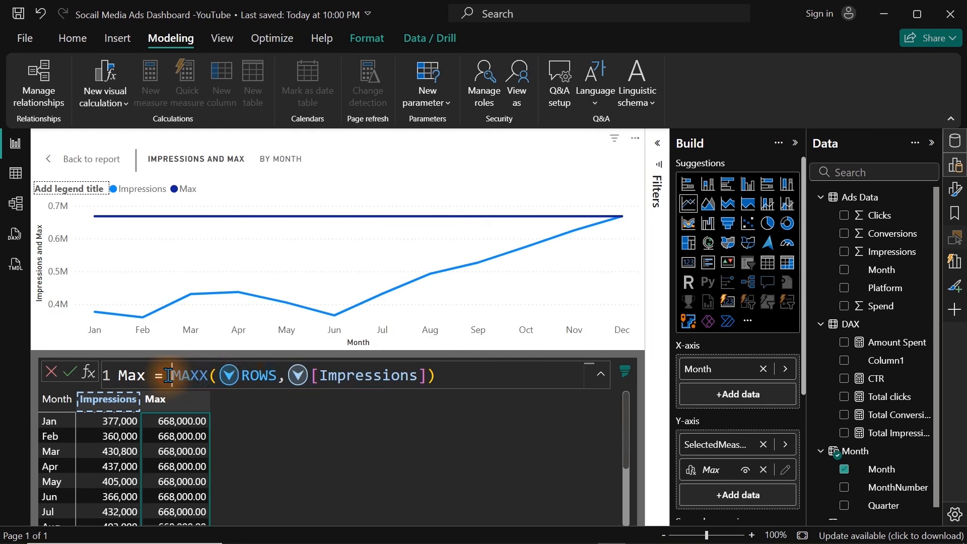
pyautogui.write('IF(')
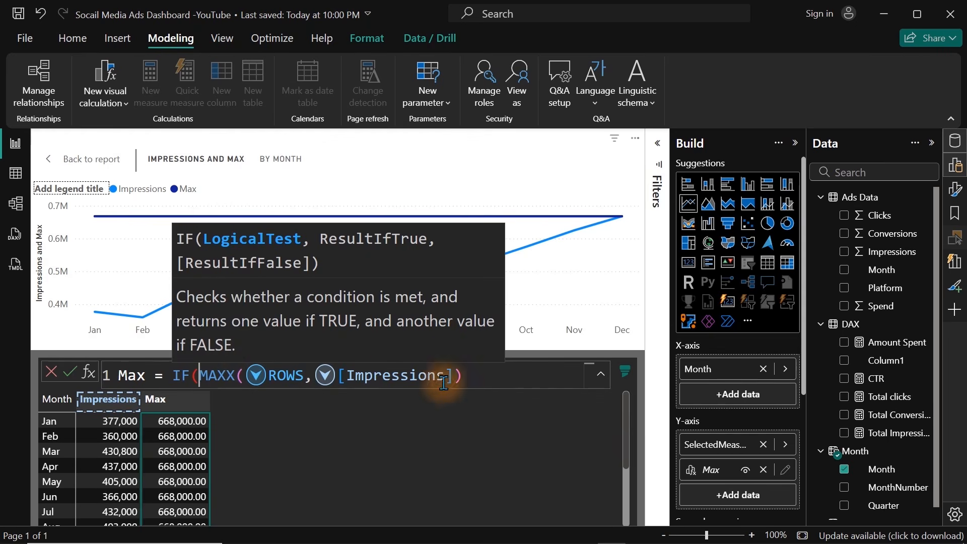
pyautogui.click(475, 379)
pyautogui.write('=')
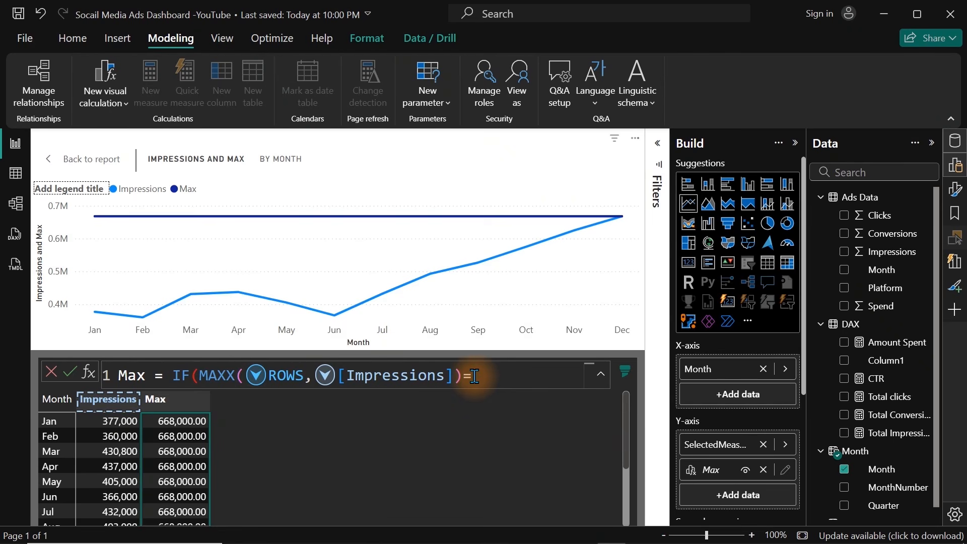
pyautogui.write('Im')
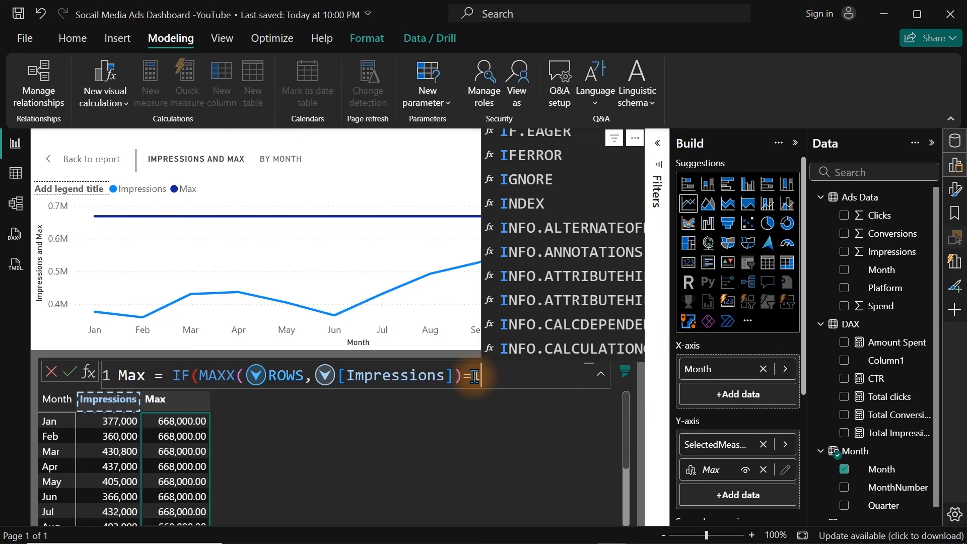
pyautogui.press('Tab')
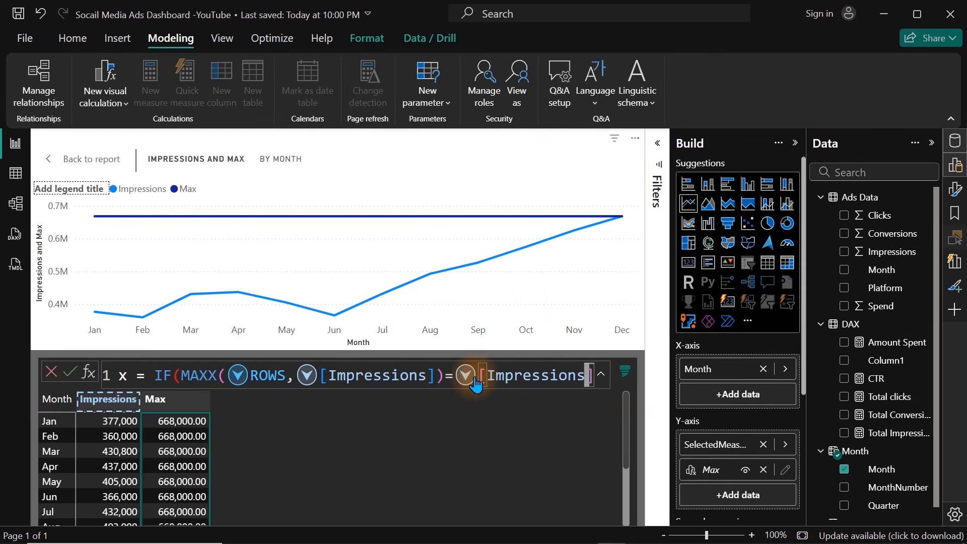
# Make the IF return MAXX(ROWS,[Impressions]) when true and an empty string "" otherwise, and commit the Max calculation
pyautogui.write(',')
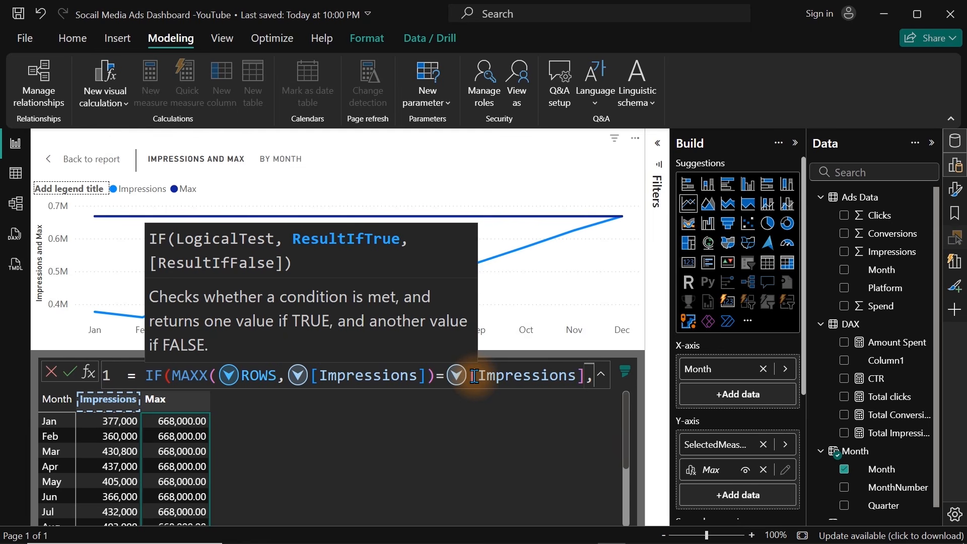
pyautogui.write('MAXX(ROWS,[Impressions])')
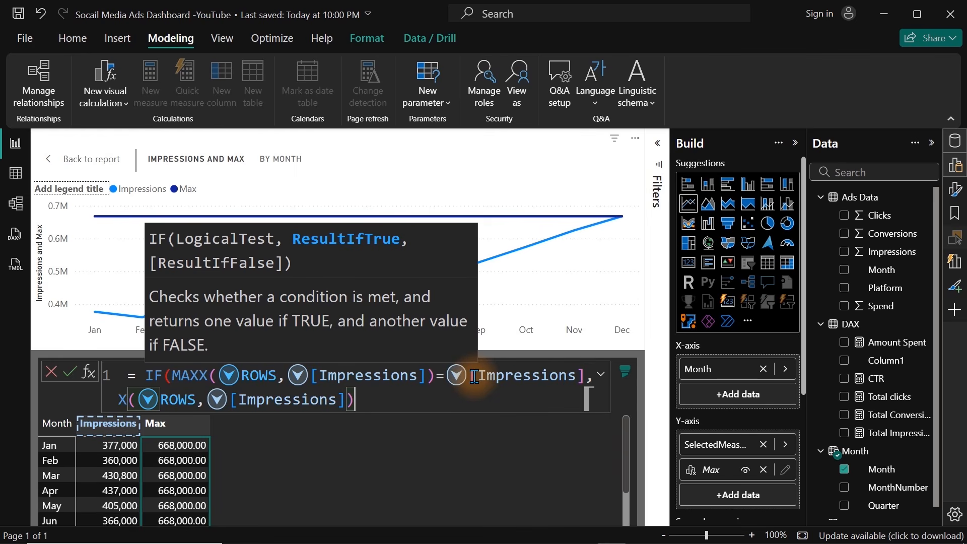
pyautogui.write(',')
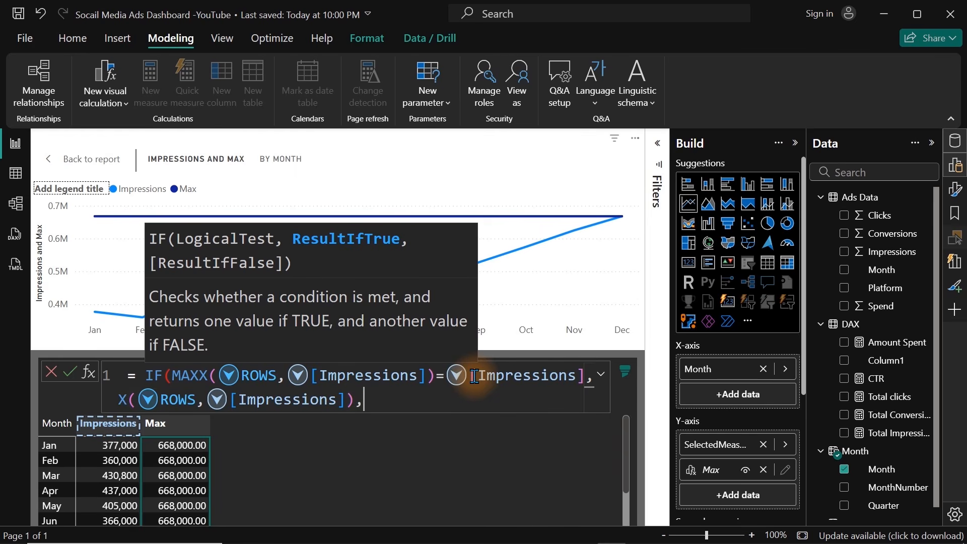
pyautogui.write('""')
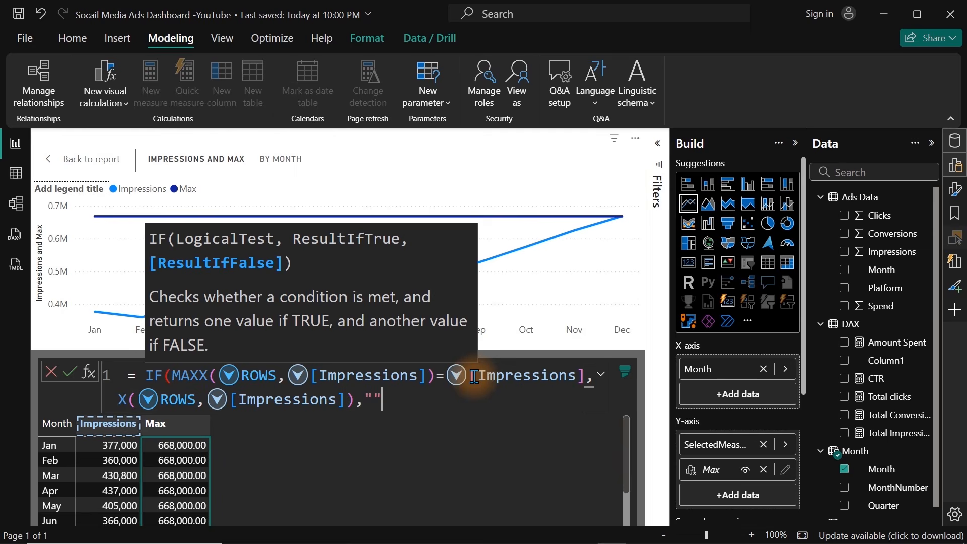
pyautogui.write(')')
pyautogui.press('Return')
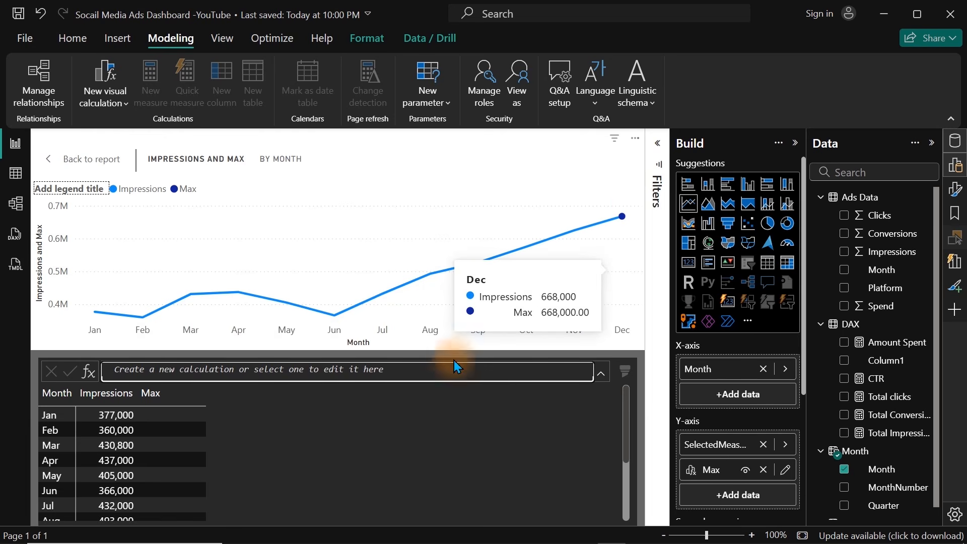
# Return to the report and test the line chart with the slicer set to Conversion, Impressions, clicks and Amount
pyautogui.click(100, 159)
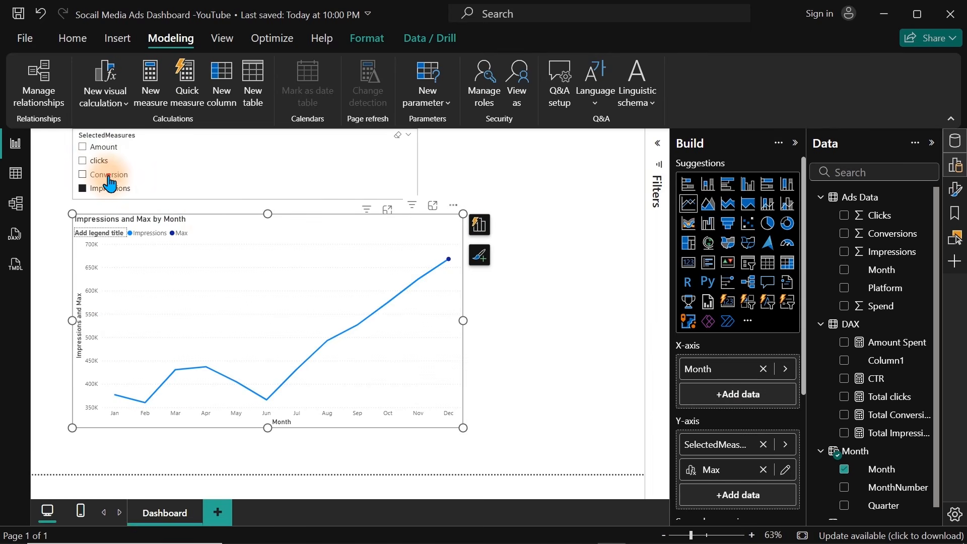
pyautogui.click(109, 184)
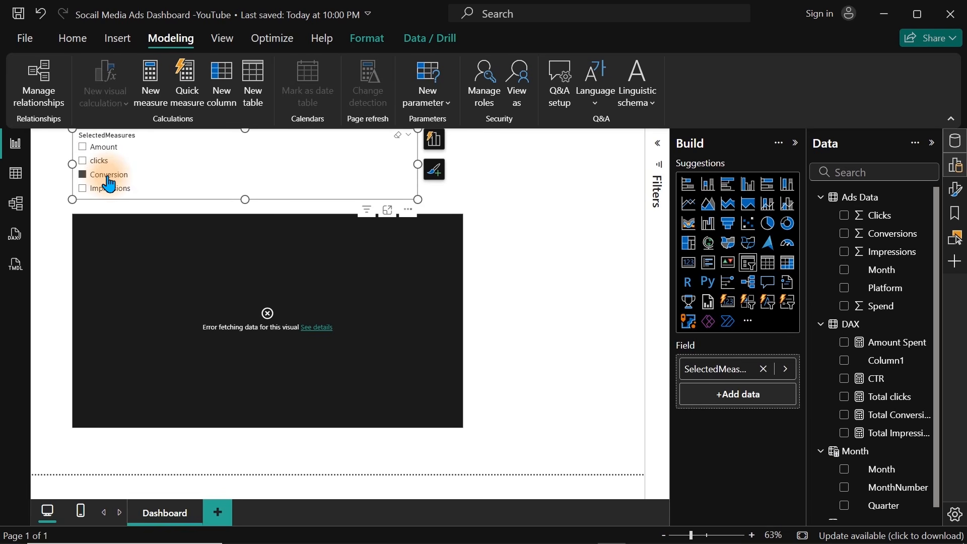
pyautogui.click(101, 190)
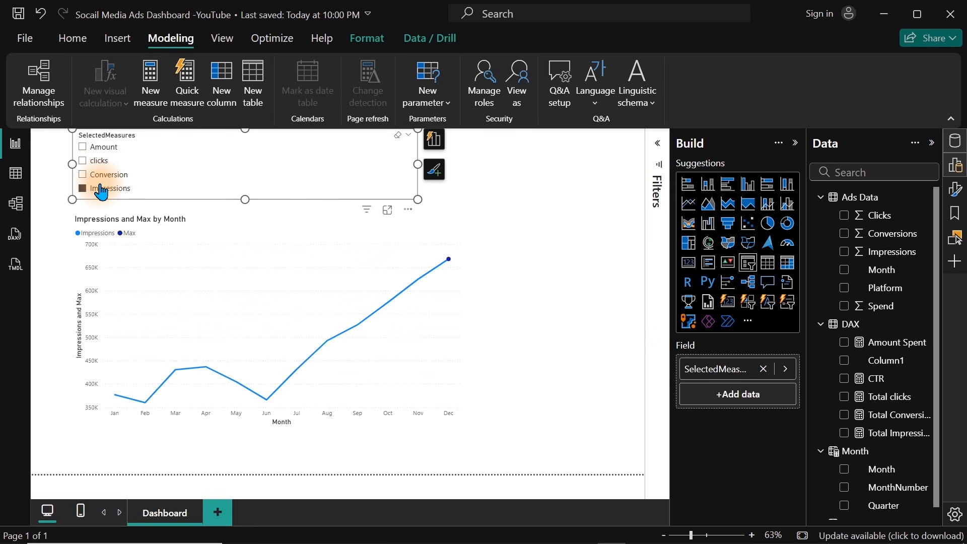
pyautogui.click(103, 161)
pyautogui.click(110, 148)
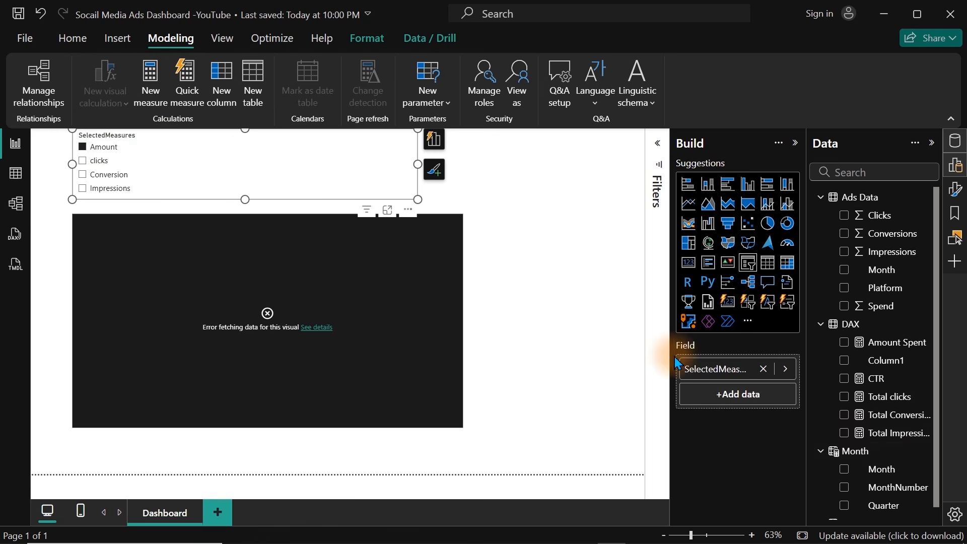
# Open the SelectedMeasures table in Table view, expand its formula and copy the entire DAX definition
pyautogui.click(17, 174)
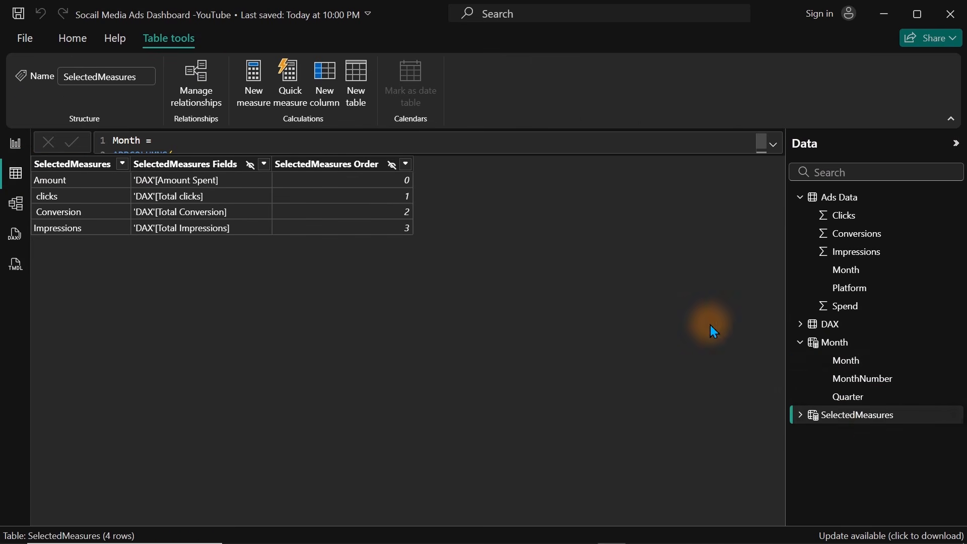
pyautogui.click(868, 424)
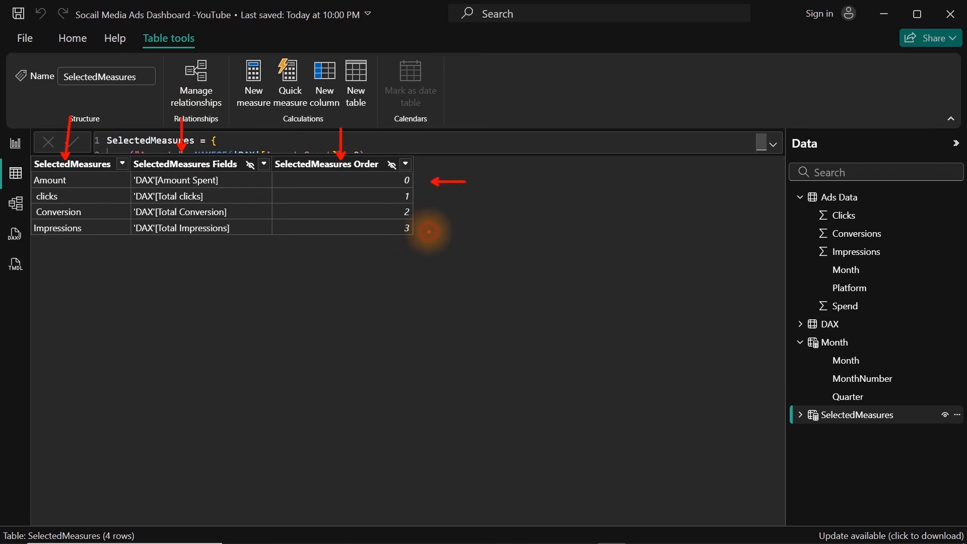
pyautogui.moveTo(428, 231); pyautogui.dragTo(484, 219)
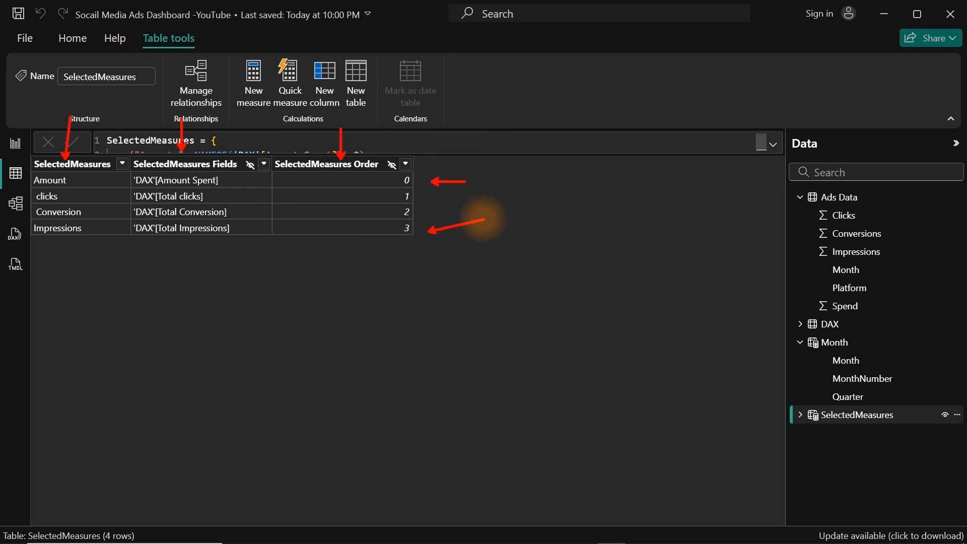
pyautogui.press('Escape')
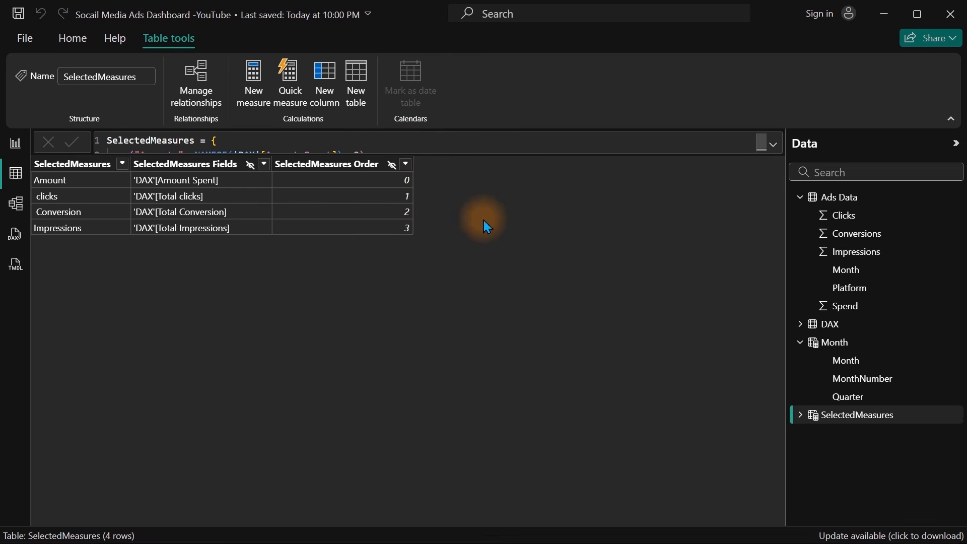
pyautogui.click(768, 146)
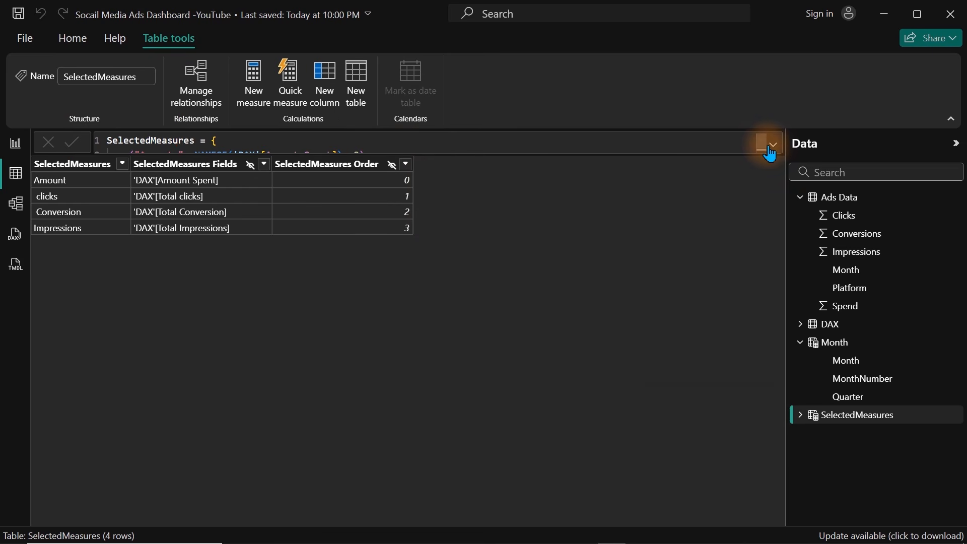
pyautogui.click(768, 147)
pyautogui.click(500, 172)
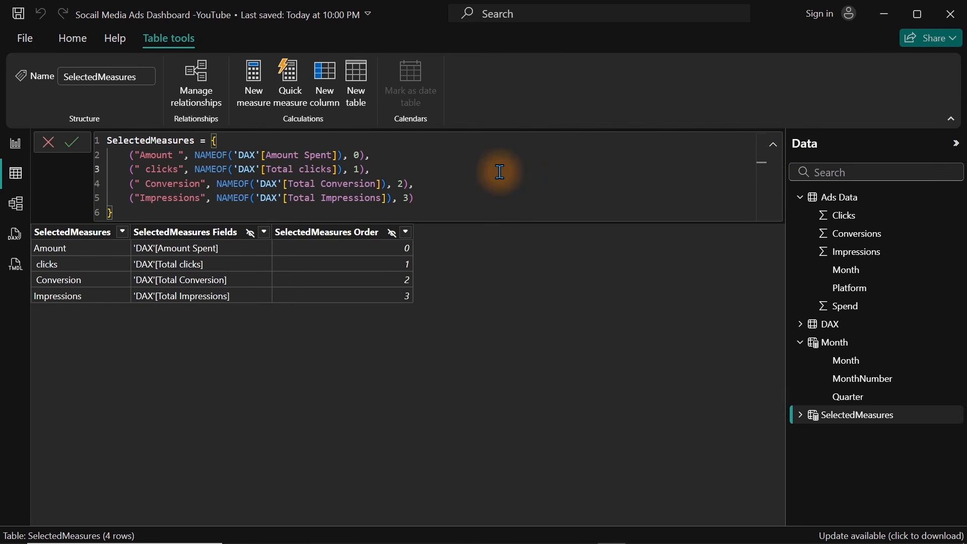
pyautogui.hotkey('ctrl', 'a')
pyautogui.hotkey('ctrl', 'c')
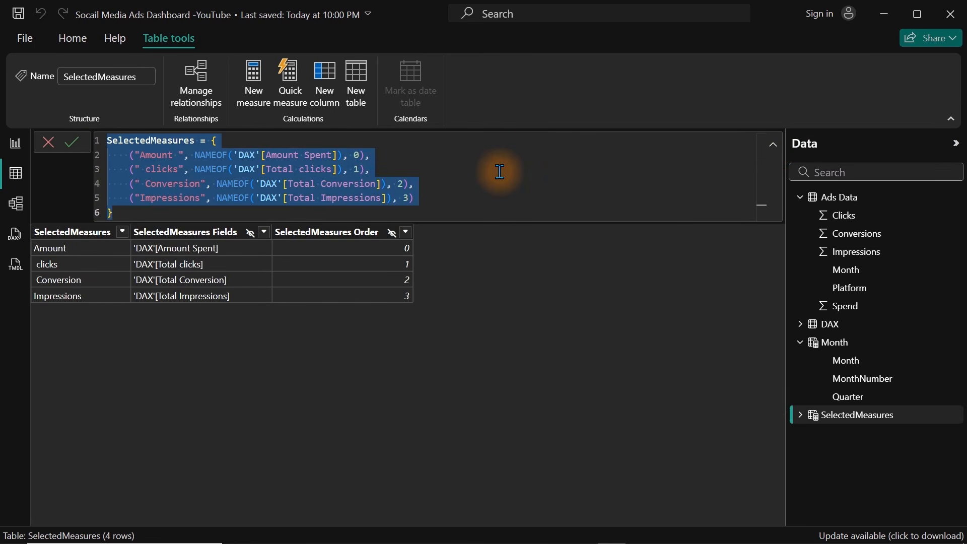
# Create a new measure in the SelectedMeasures table from the report view and paste the copied definition into its formula
pyautogui.click(4, 144)
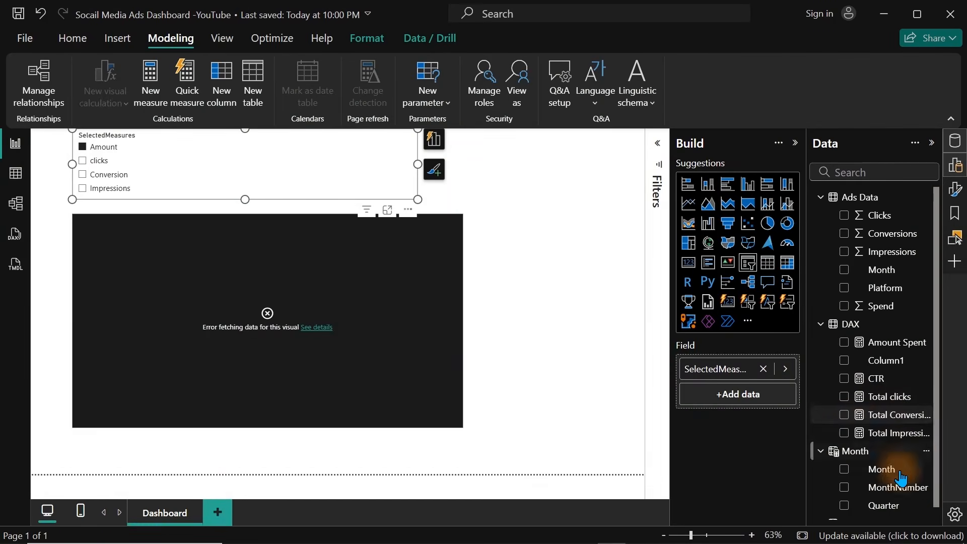
pyautogui.click(820, 325)
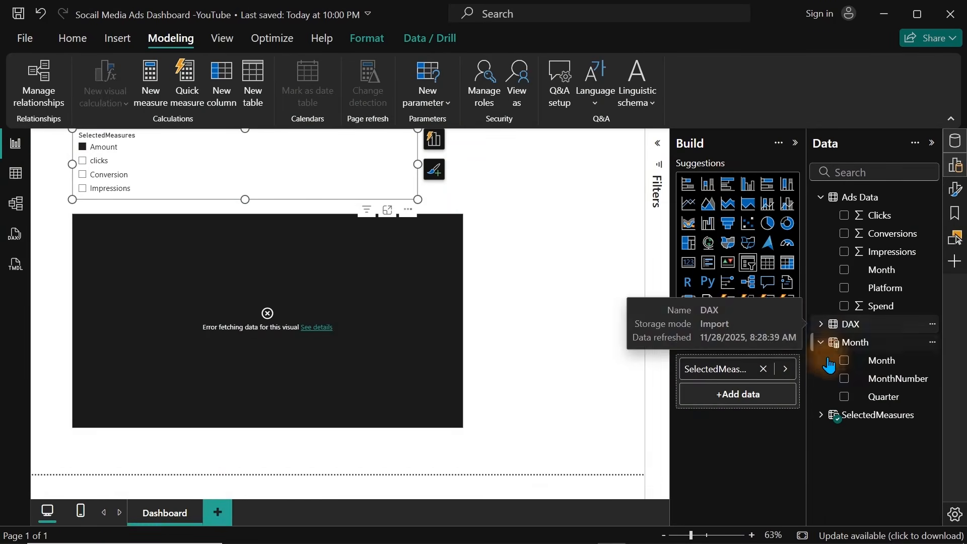
pyautogui.click(821, 416)
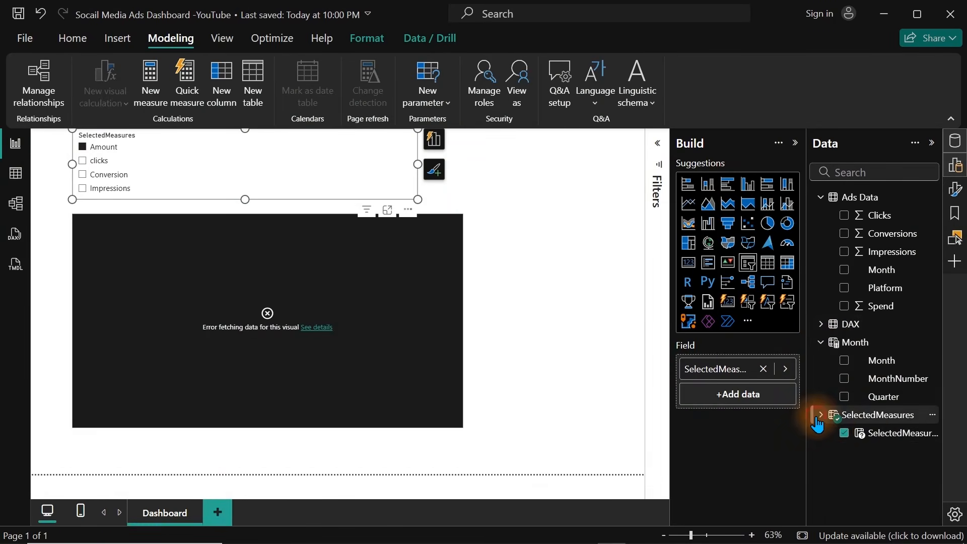
pyautogui.rightClick(877, 437)
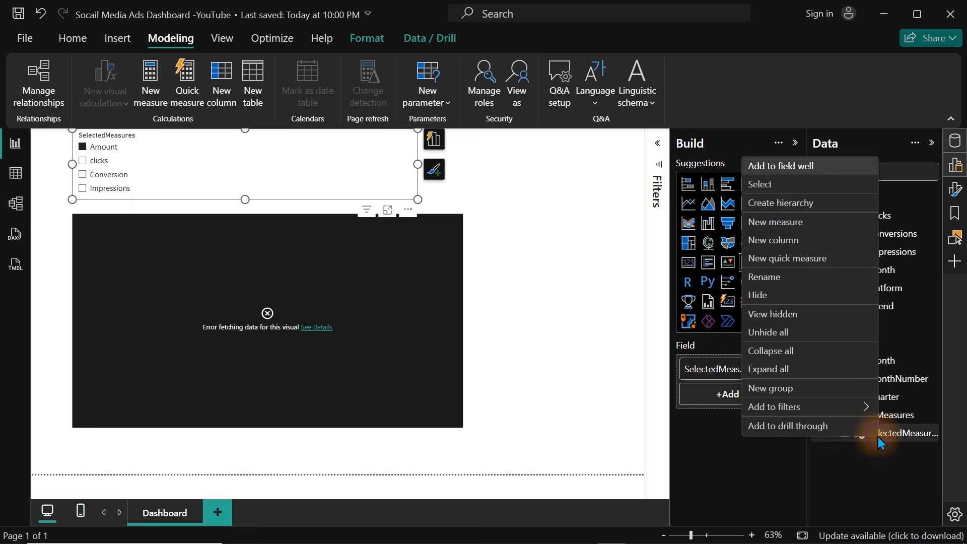
pyautogui.click(789, 223)
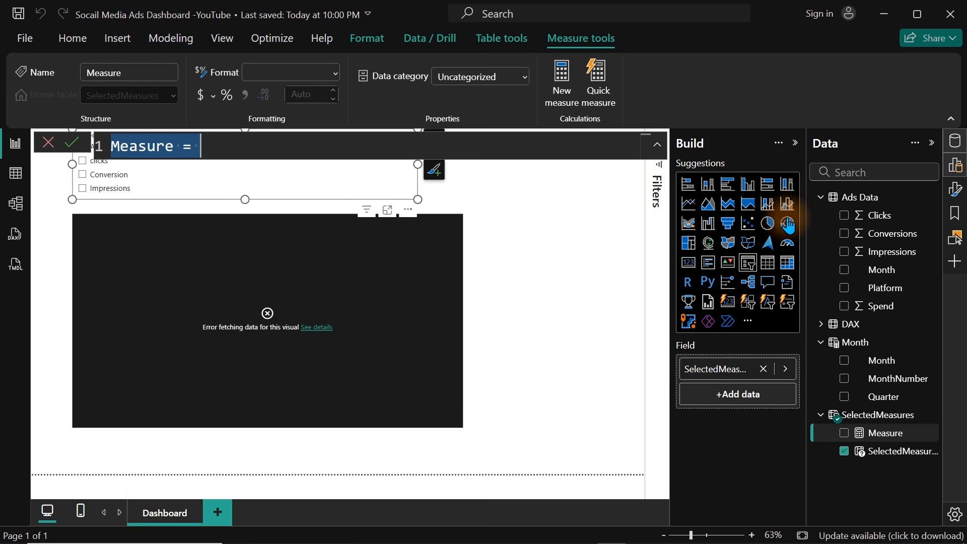
pyautogui.hotkey('ctrl', 'v')
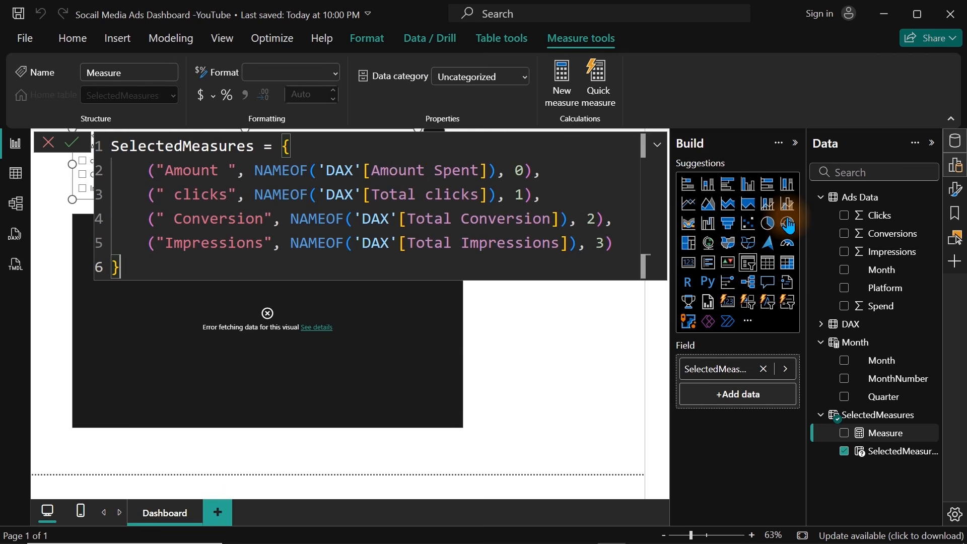
# Replace the name SelectedMeasures with Active Measure in the new measure's formula
pyautogui.doubleClick(259, 148)
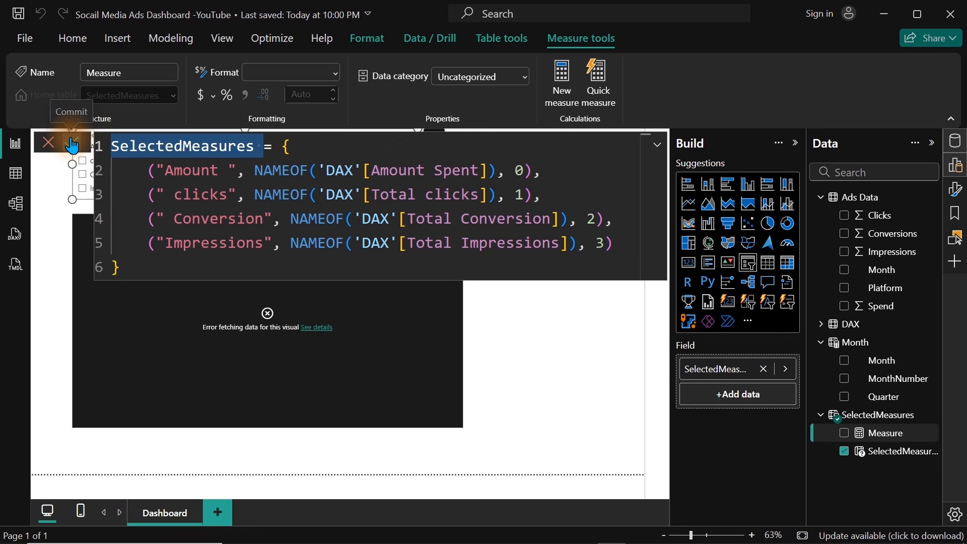
pyautogui.write('Active')
pyautogui.press('BackSpace')
pyautogui.write('Measures')
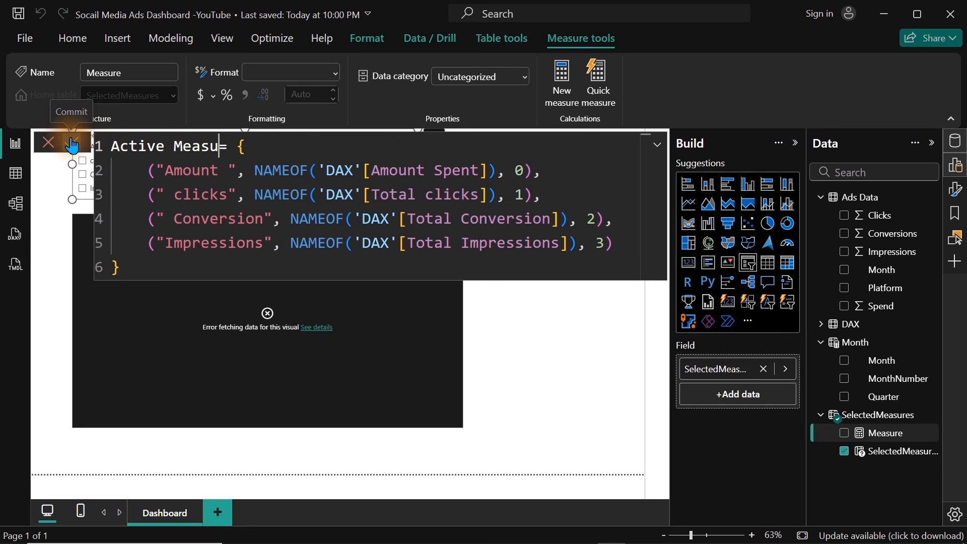
pyautogui.press('BackSpace')
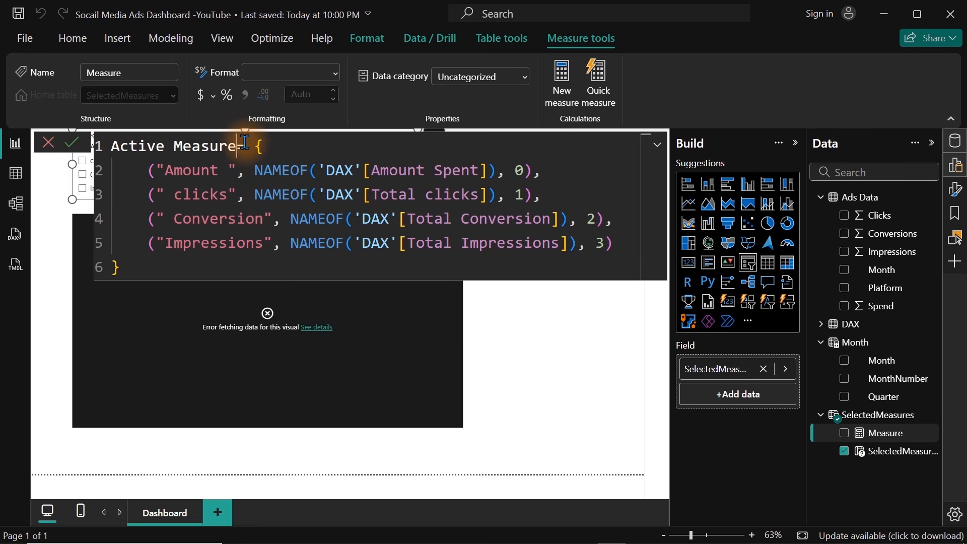
# Comment out all lines of the pasted definition in the Active Measure formula and add two blank lines below them
pyautogui.moveTo(264, 146); pyautogui.dragTo(356, 293)
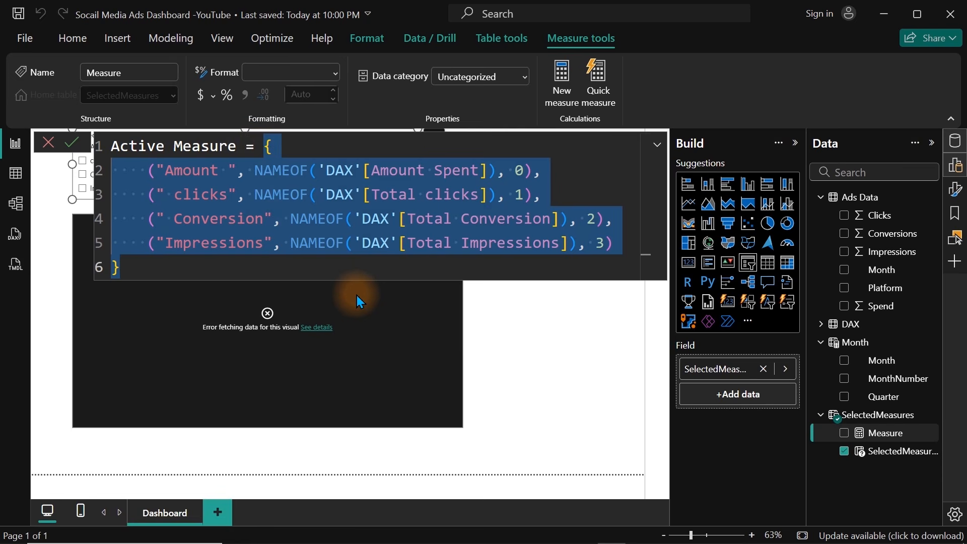
pyautogui.hotkey('ctrl', '/')
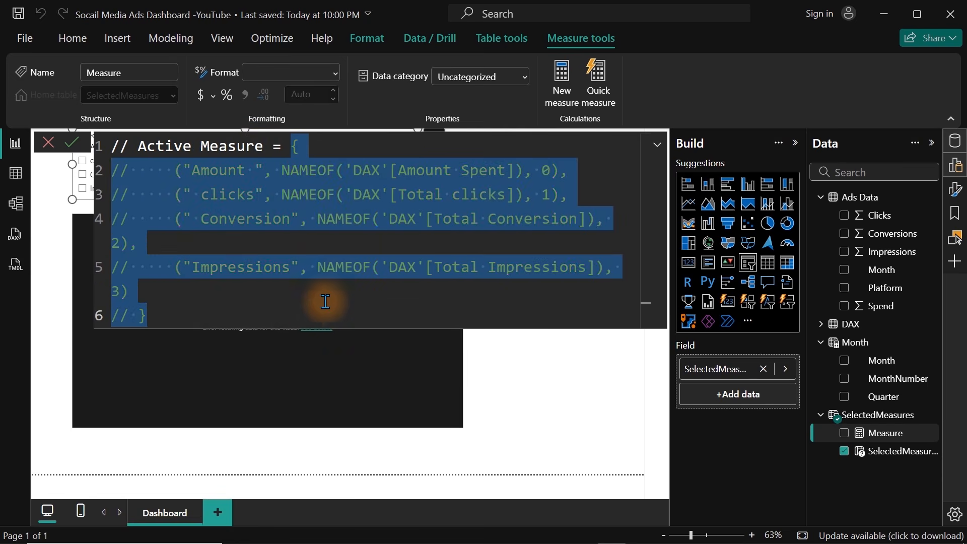
pyautogui.click(309, 307)
pyautogui.press('Return')
pyautogui.press('Return')
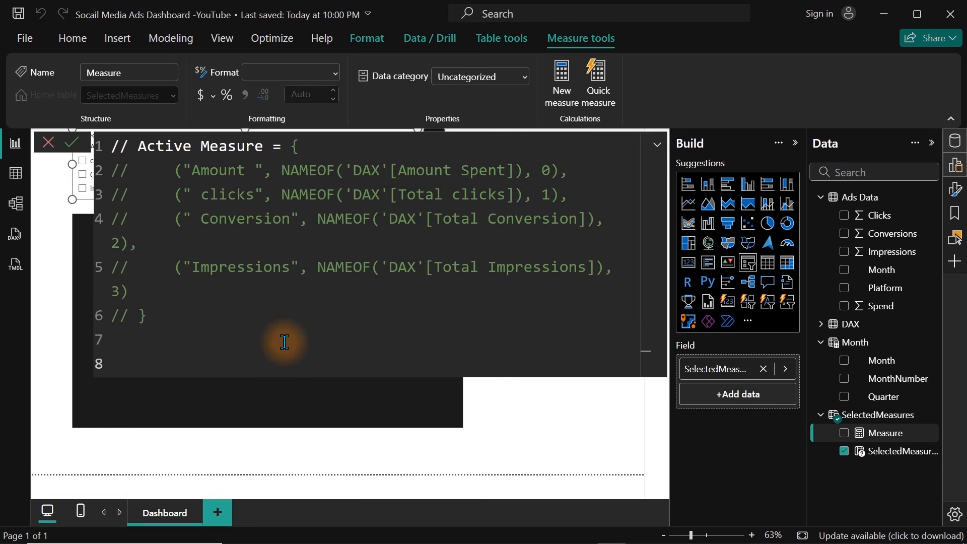
# Begin a SWITCH expression below the commented lines of the Active Measure formula, with SELECTEDVALUE as its expression argument
pyautogui.write('swo')
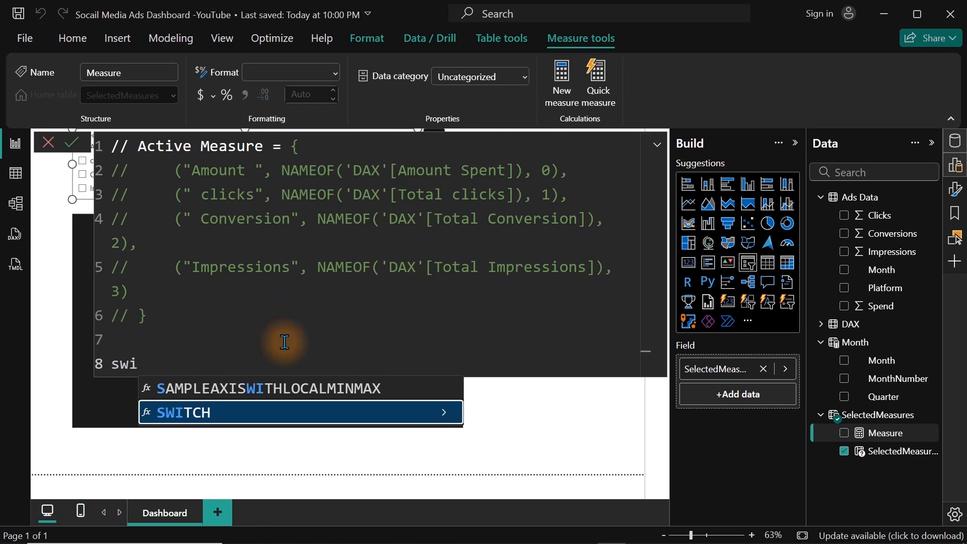
pyautogui.press('Tab')
pyautogui.press('Return')
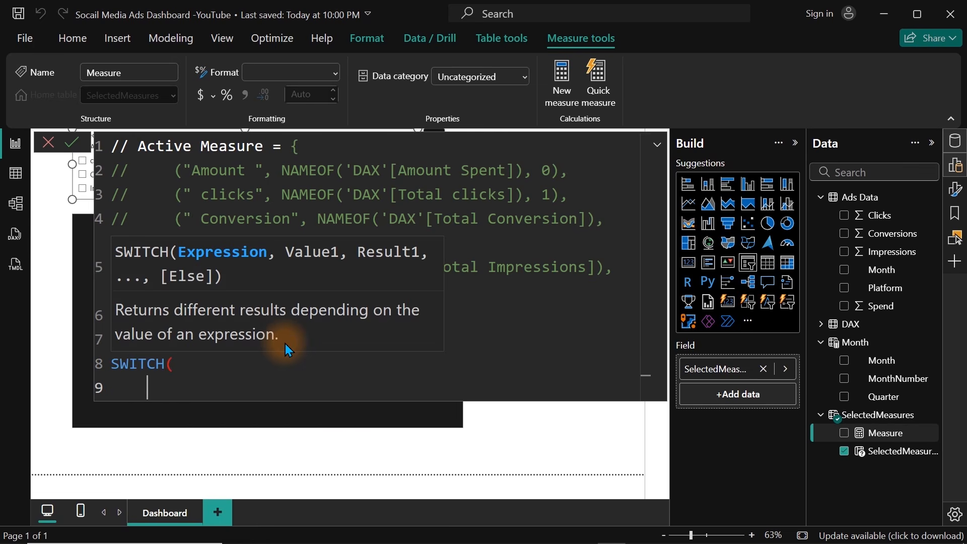
pyautogui.write('selec')
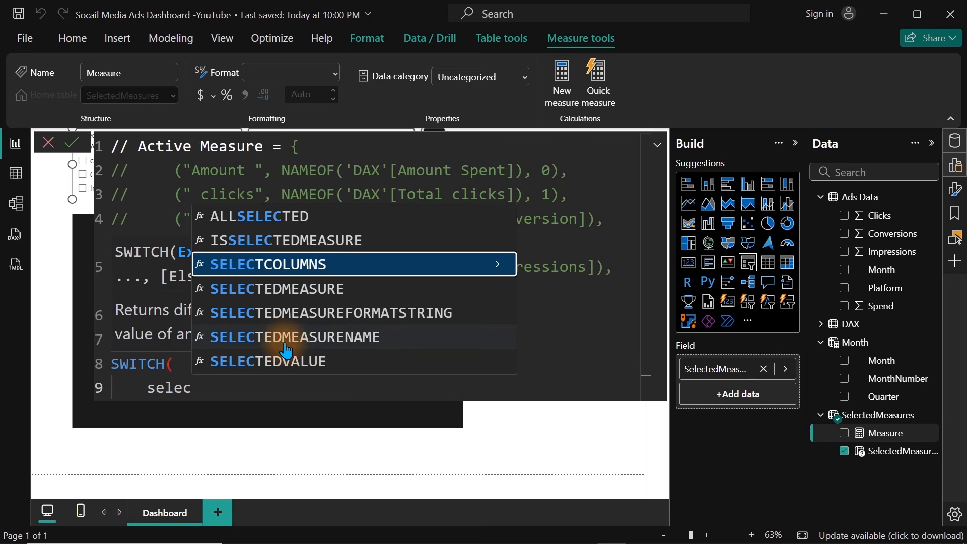
pyautogui.press('Down')
pyautogui.press('Down')
pyautogui.press('Down')
pyautogui.press('Down')
pyautogui.press('Down')
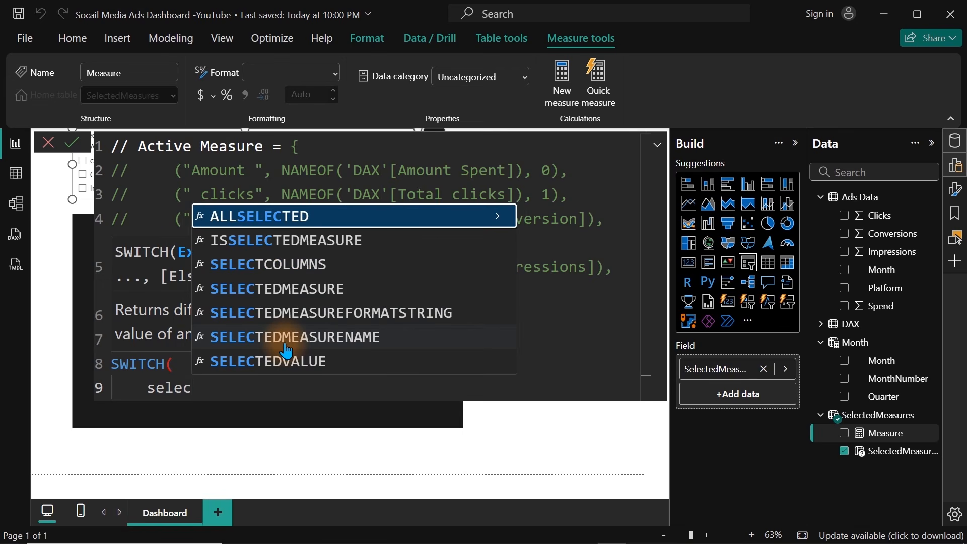
pyautogui.press('Up')
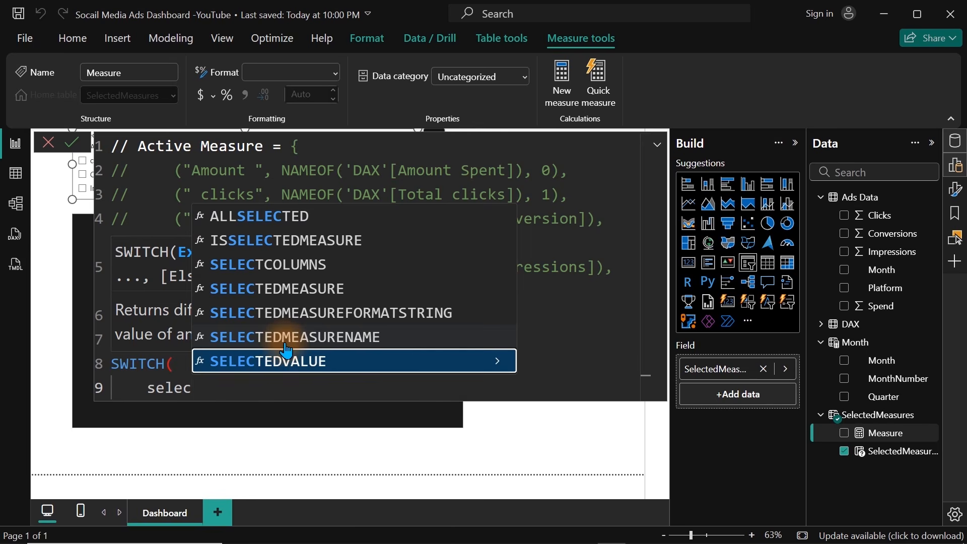
pyautogui.press('Tab')
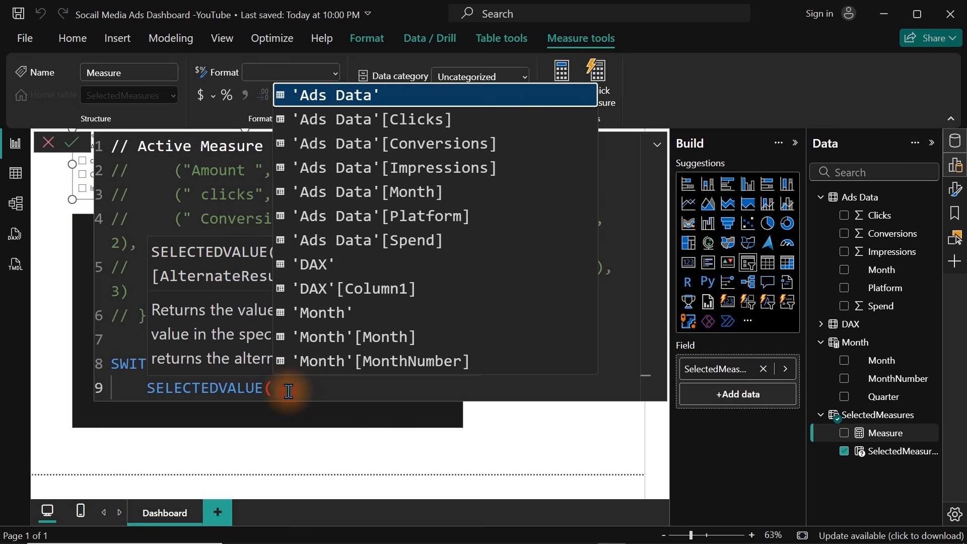
# Insert SelectedMeasures[SelectedMeasures Order] as the column argument of SELECTEDVALUE
pyautogui.click(218, 197)
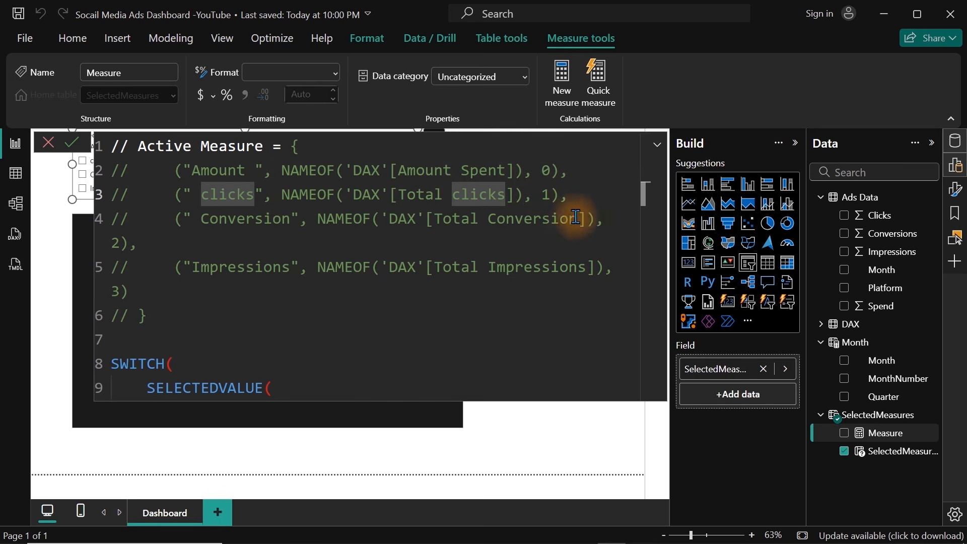
pyautogui.click(551, 208)
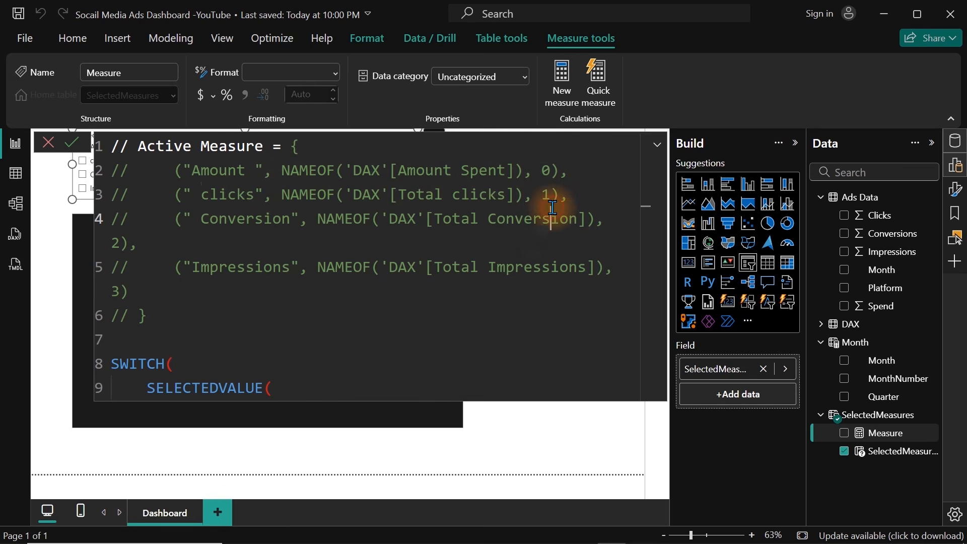
pyautogui.scroll(-1, 552, 208)
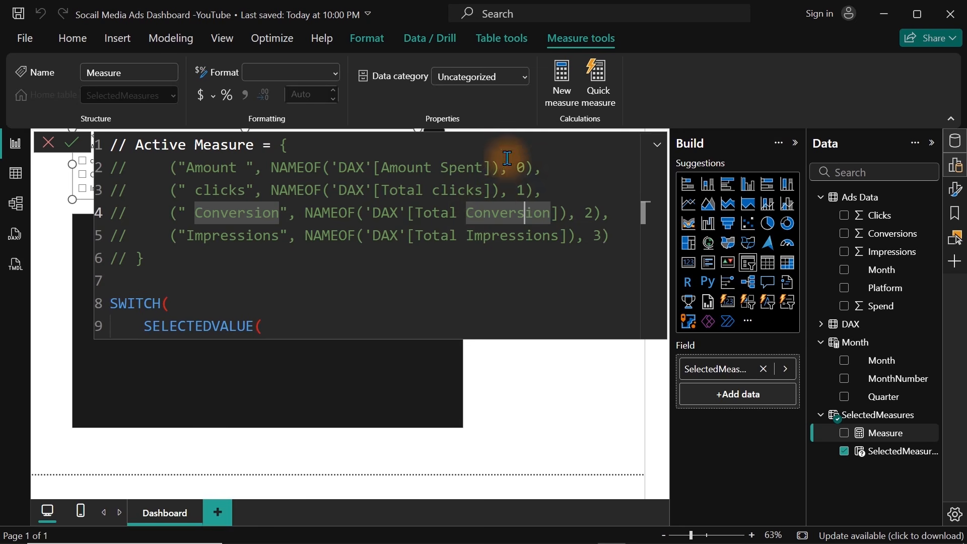
pyautogui.click(280, 326)
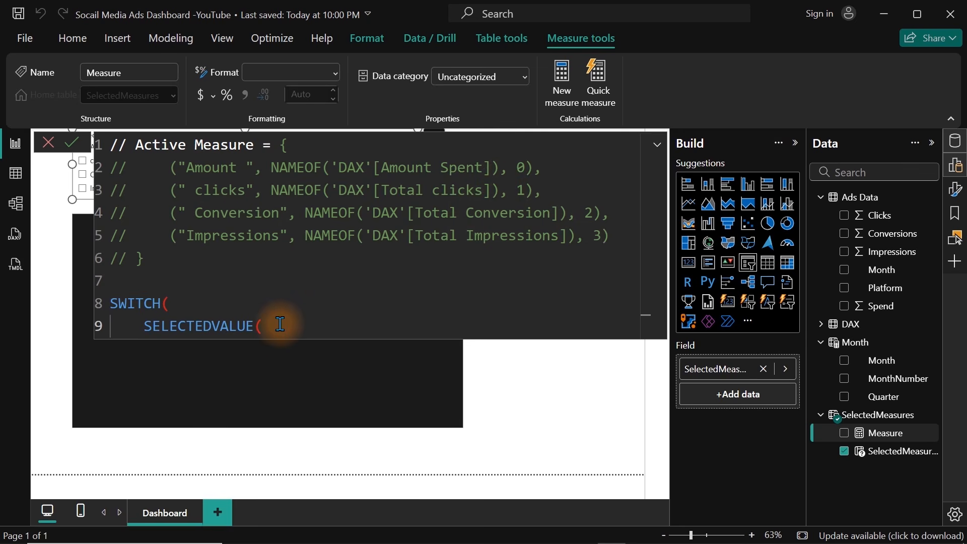
pyautogui.write('se')
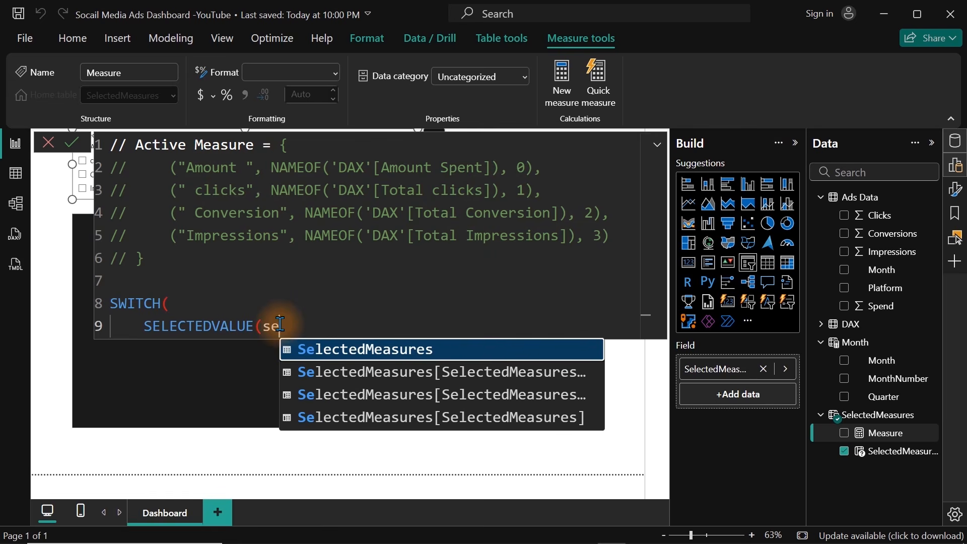
pyautogui.write('l')
pyautogui.scroll(-1, 280, 324)
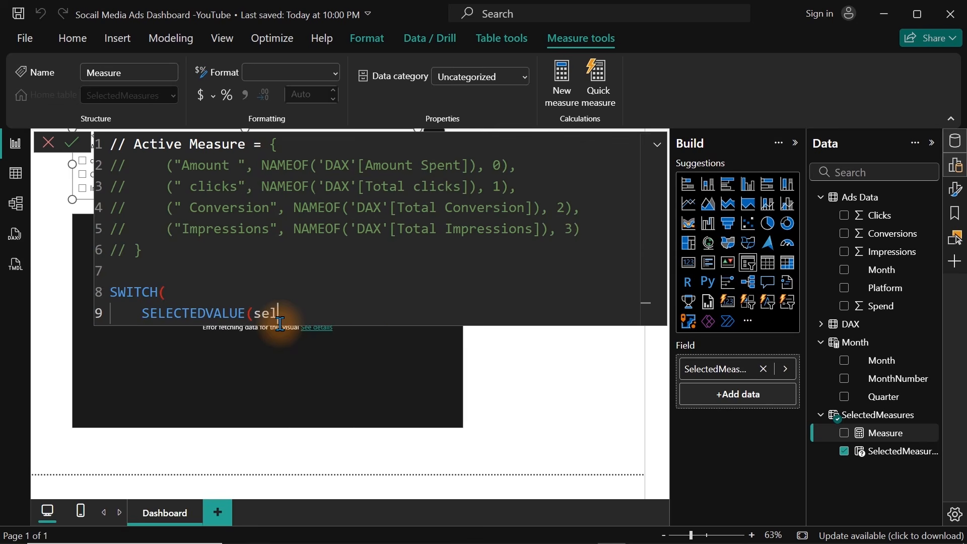
pyautogui.press('BackSpace')
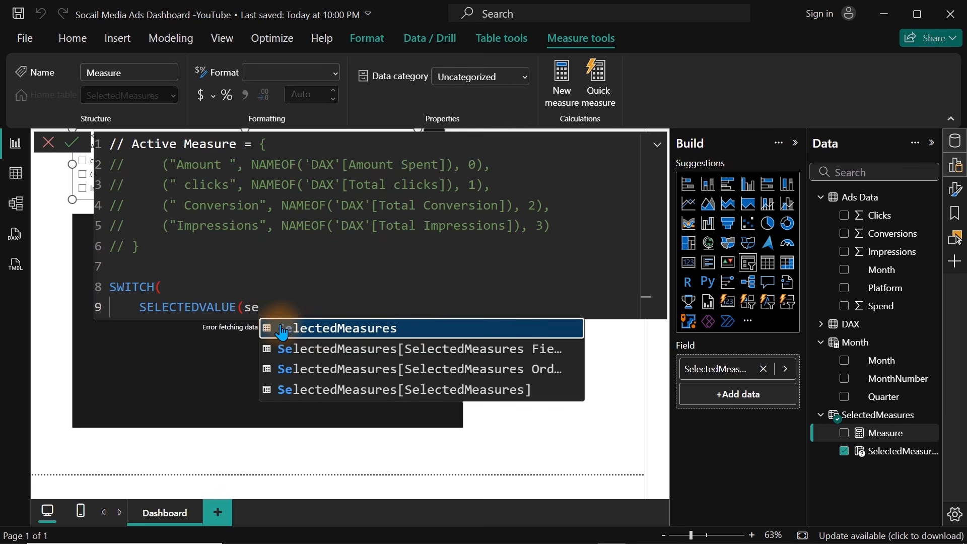
pyautogui.click(511, 373)
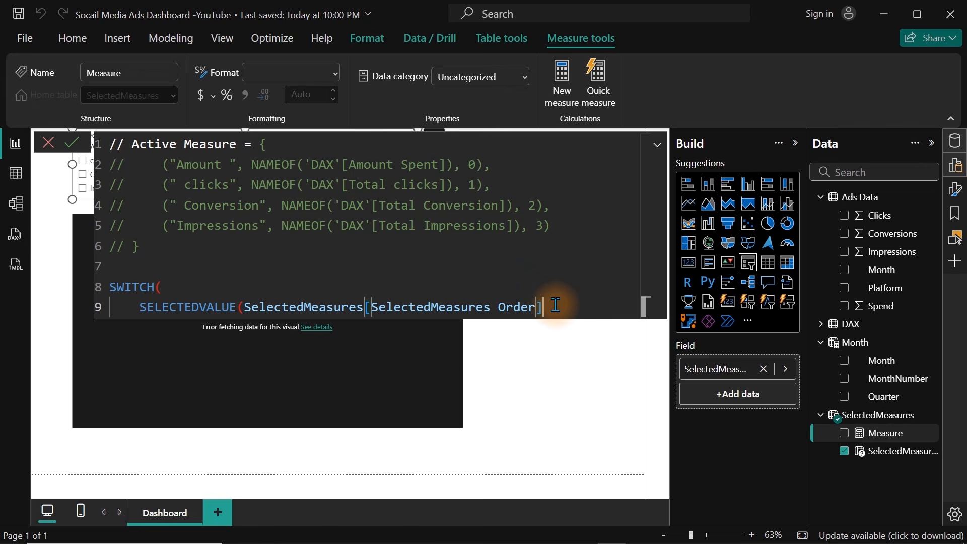
# Give SELECTEDVALUE an alternate result of -1 and close the function, followed by a comma
pyautogui.write(')')
pyautogui.press('BackSpace')
pyautogui.write(',')
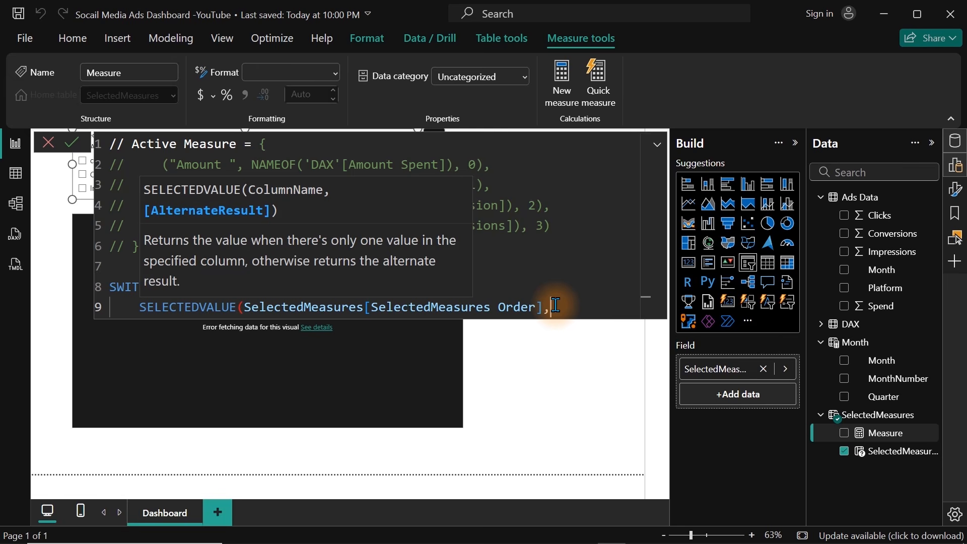
pyautogui.write(' -1)')
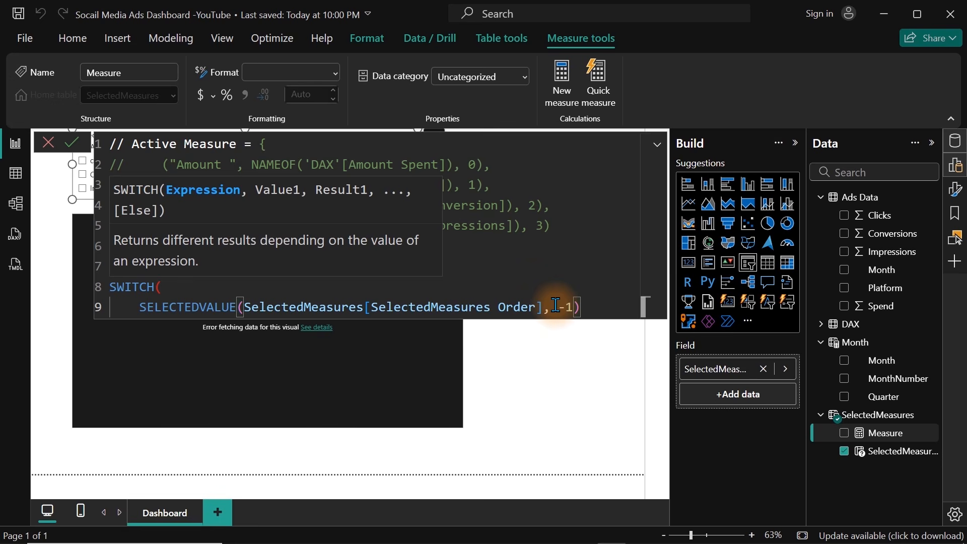
pyautogui.write(',')
# Add a SWITCH case on a new line that returns [Amount Spent] for value 0
pyautogui.hotkey('shift', 'Return')
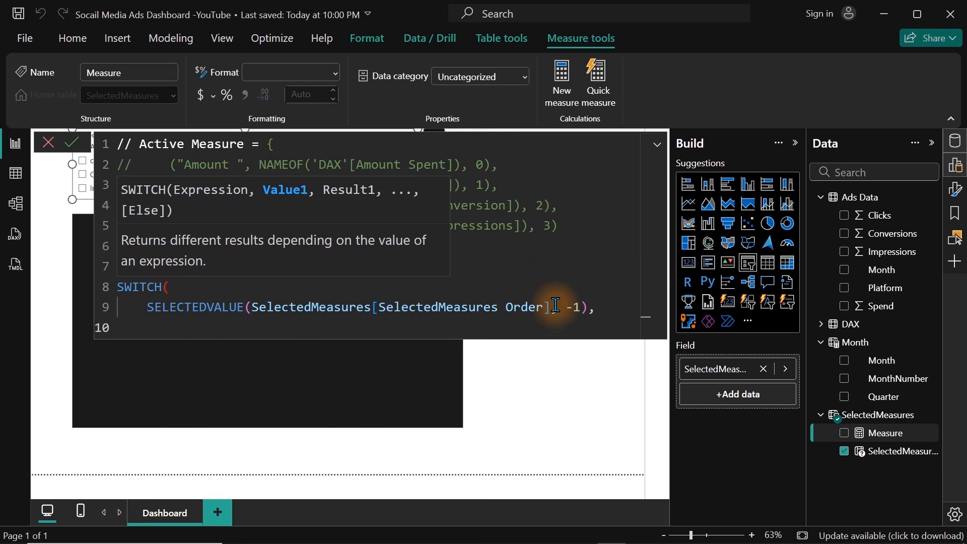
pyautogui.write('0,')
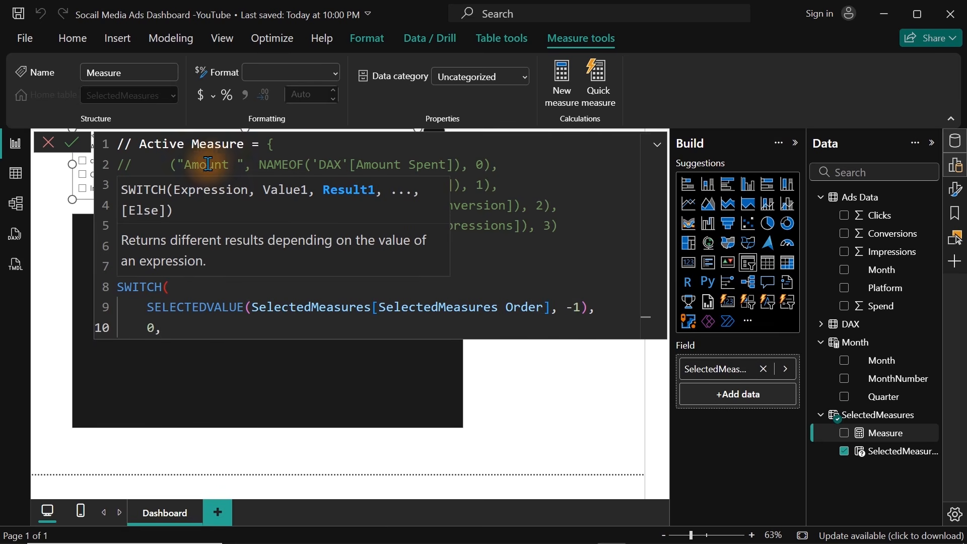
pyautogui.write(' [')
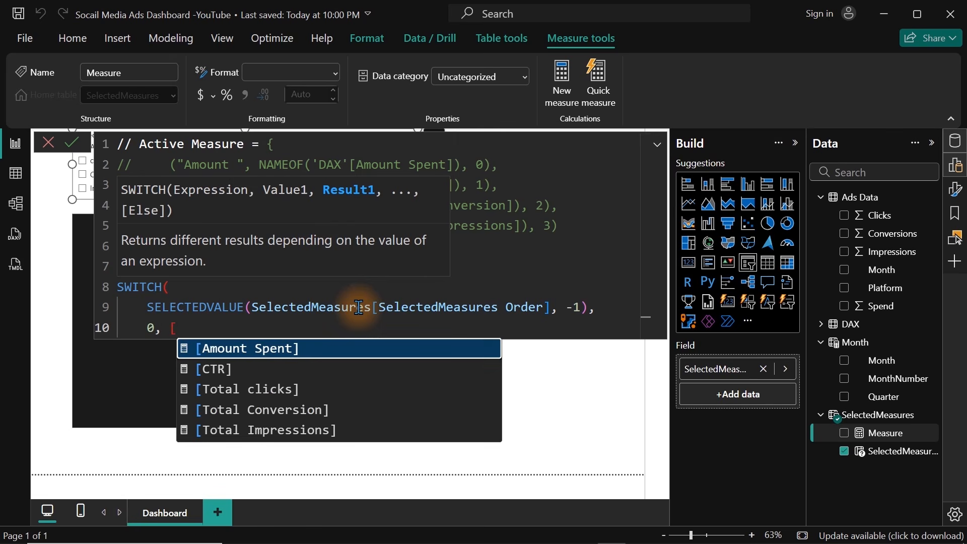
pyautogui.press('Tab')
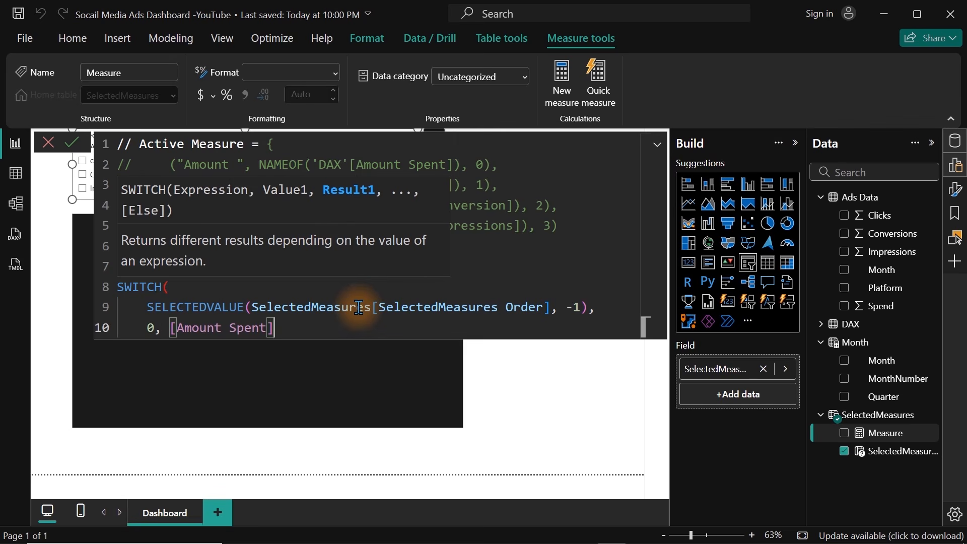
pyautogui.write(',')
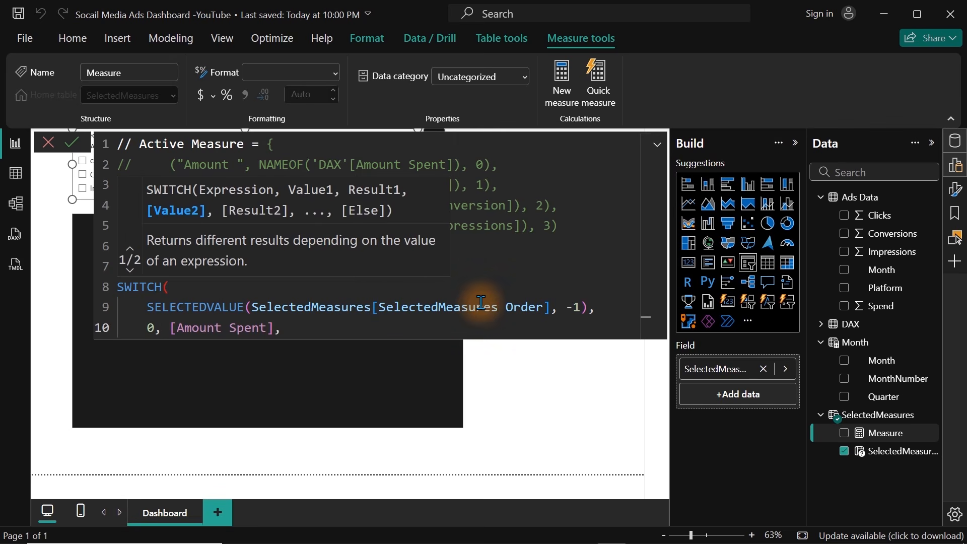
# Add a SWITCH case on a new line that returns [Total clicks] for value 1
pyautogui.hotkey('shift', 'Return')
pyautogui.write('1,')
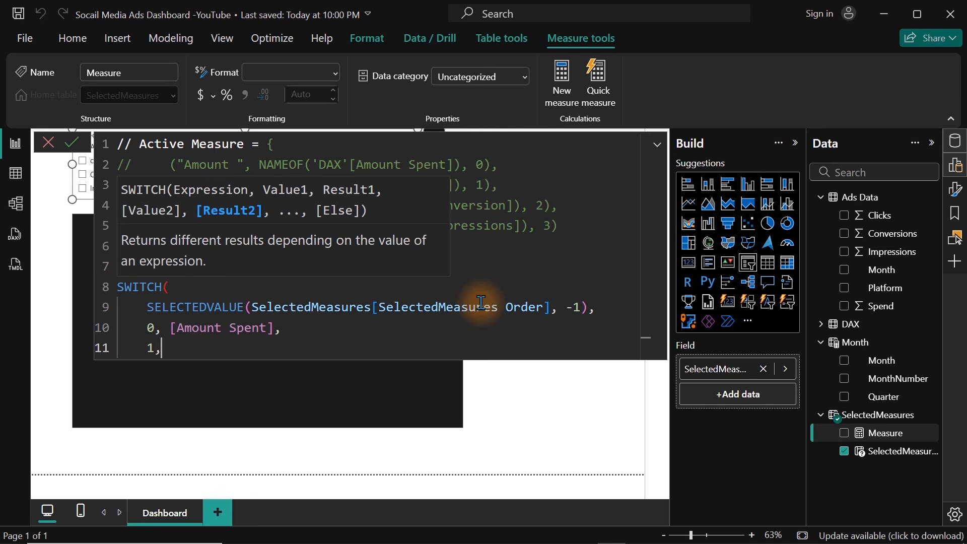
pyautogui.click(514, 187)
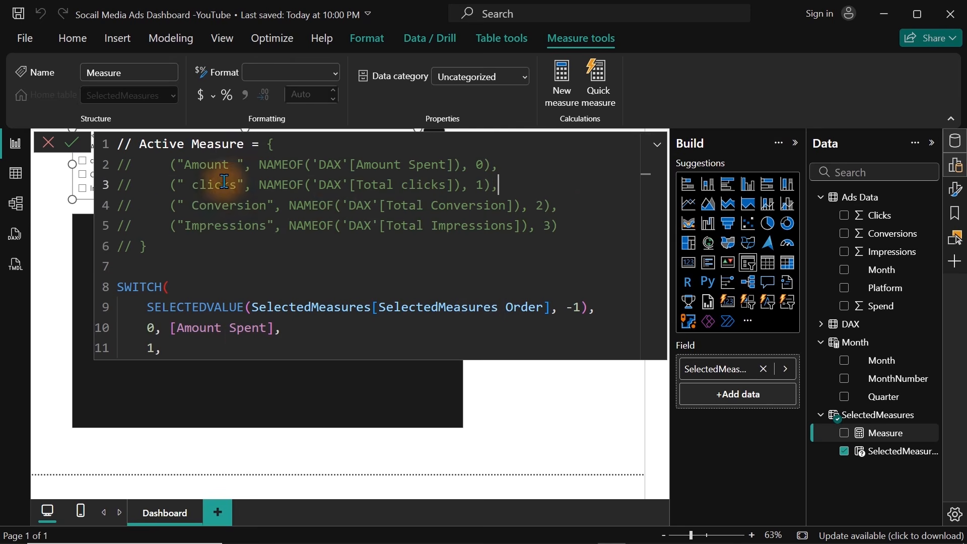
pyautogui.click(182, 352)
pyautogui.write('[')
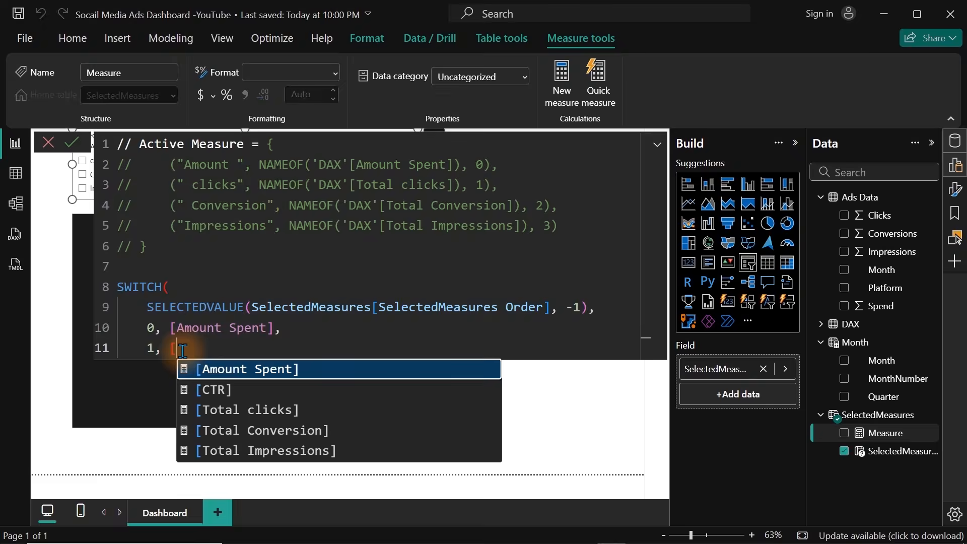
pyautogui.write('c')
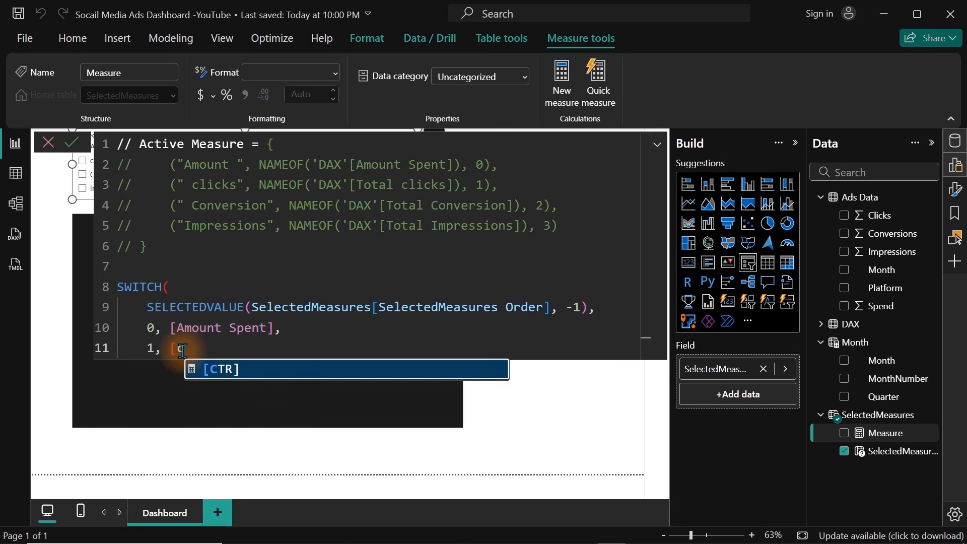
pyautogui.press('BackSpace')
pyautogui.press('Down')
pyautogui.press('Down')
pyautogui.press('Tab')
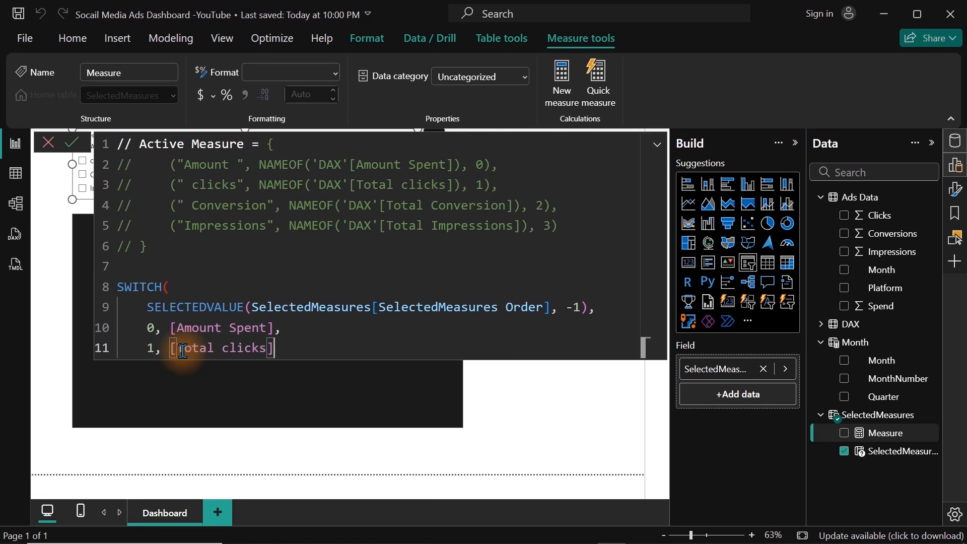
pyautogui.write(',')
# Add a SWITCH case on a new line that returns [Total Conversion] for value 2
pyautogui.press('Return')
pyautogui.write('2,')
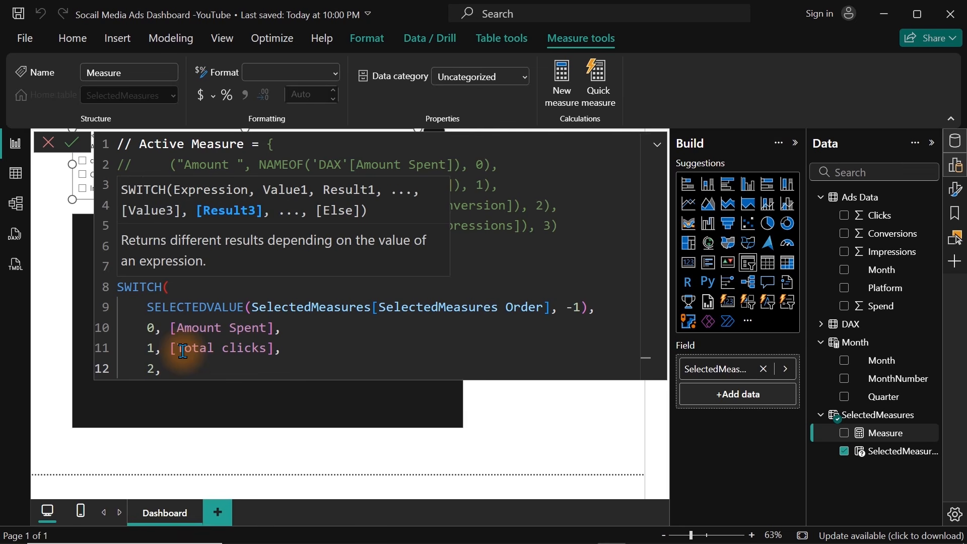
pyautogui.click(528, 205)
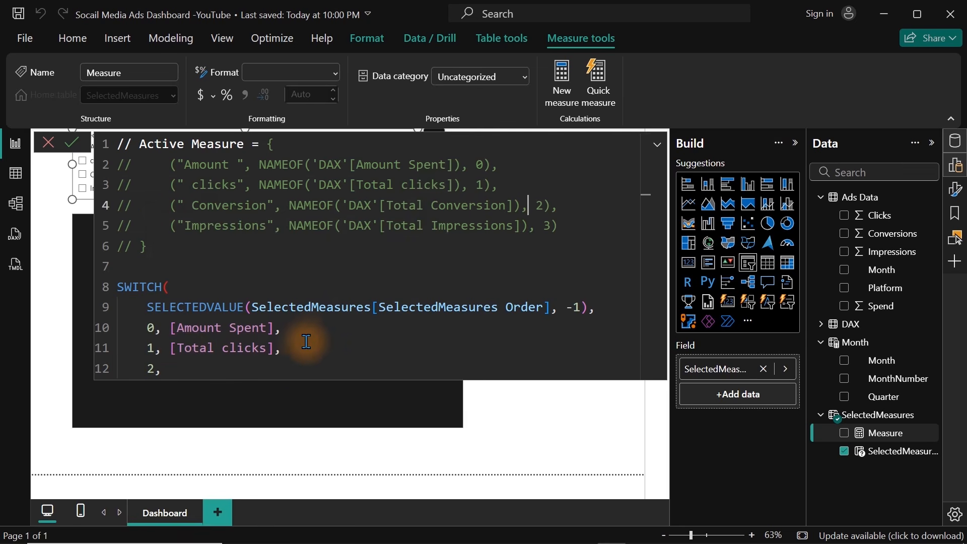
pyautogui.click(221, 373)
pyautogui.write('[c')
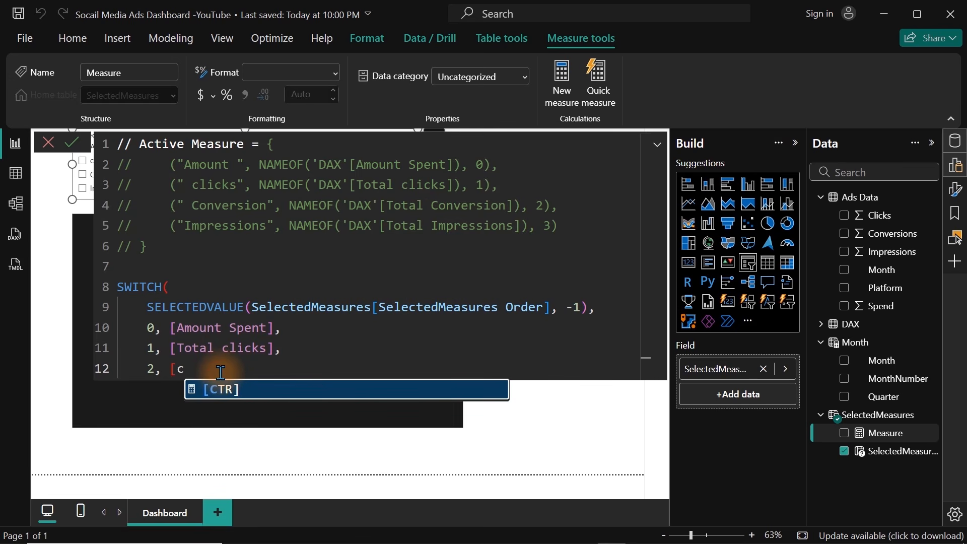
pyautogui.write('o')
pyautogui.press('Tab')
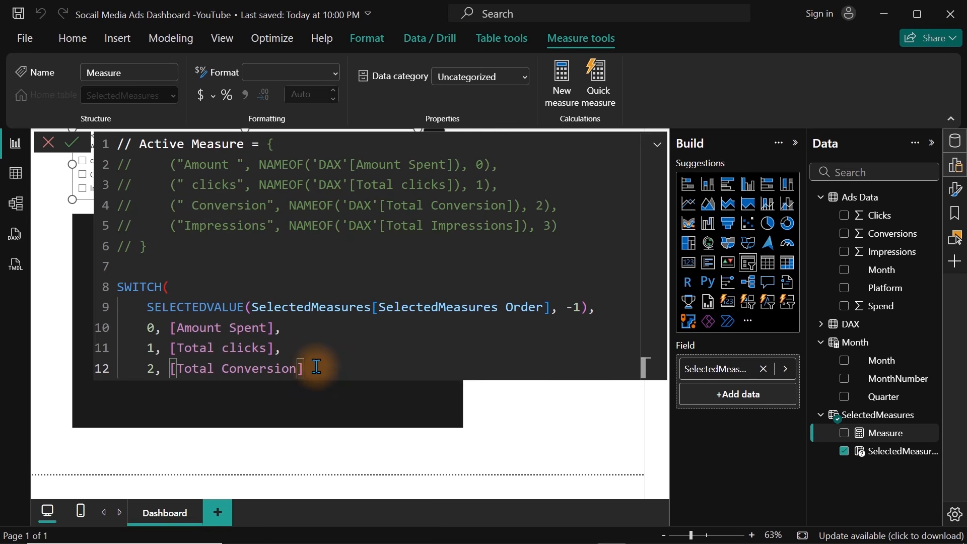
pyautogui.write(',')
# Add a SWITCH case that returns [Total Impressions] for value 3, followed by a comma and a new line
pyautogui.press('Return')
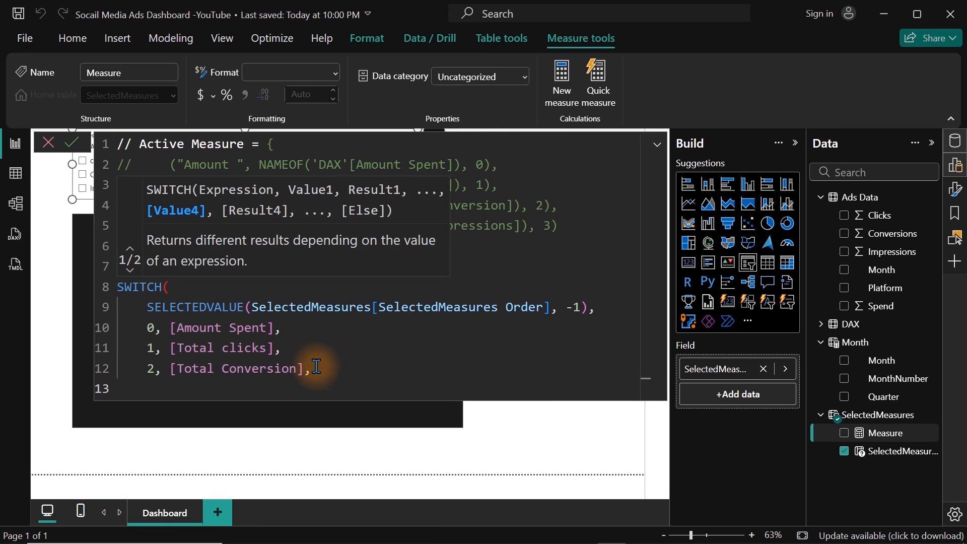
pyautogui.write('3, [i')
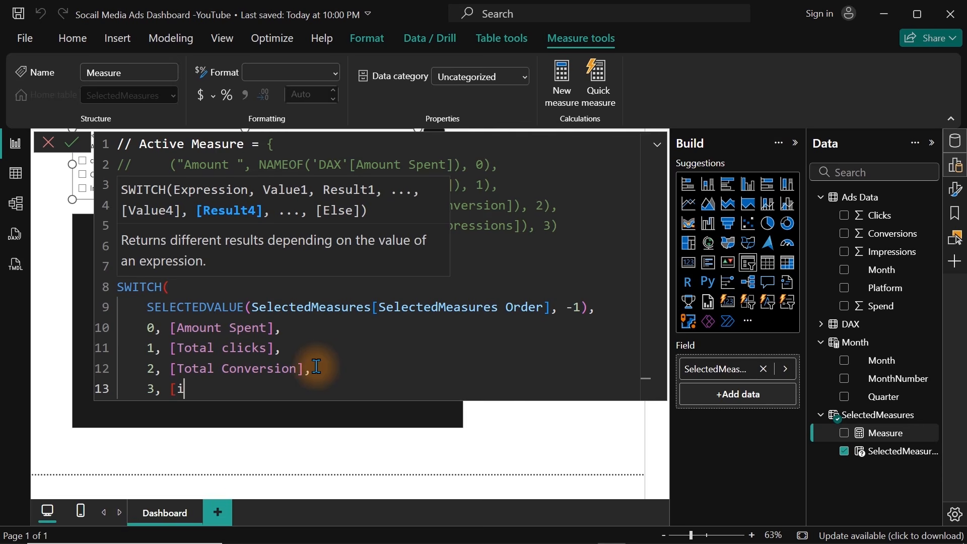
pyautogui.write('m')
pyautogui.press('Tab')
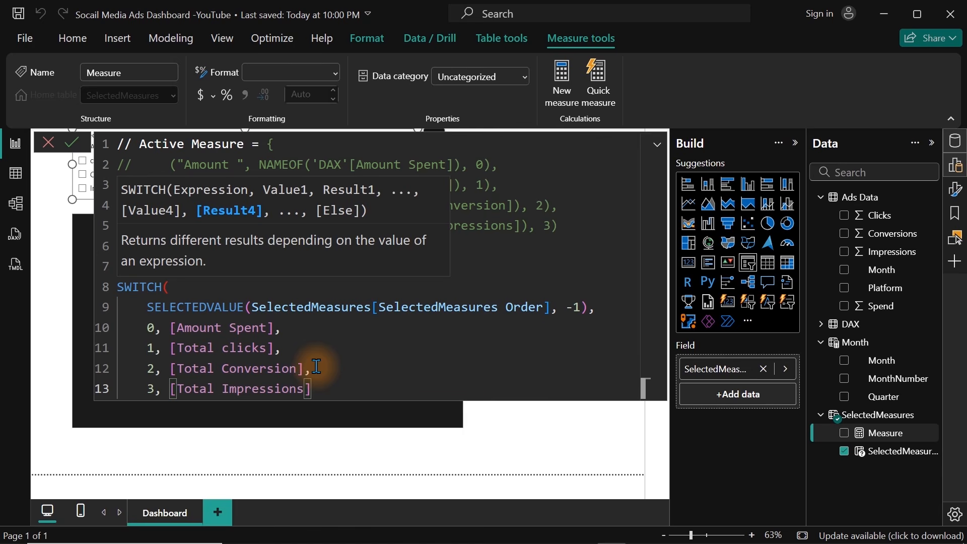
pyautogui.write(',')
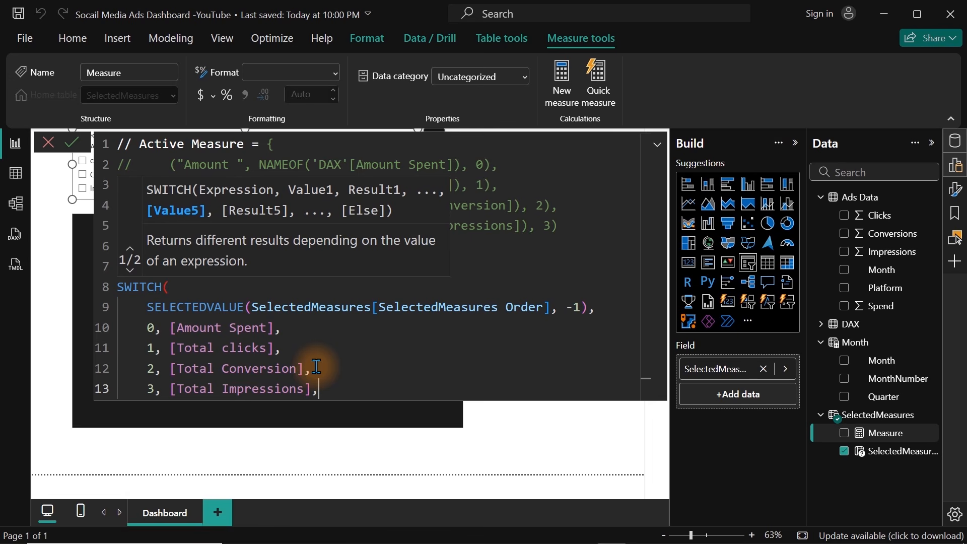
pyautogui.press('Return')
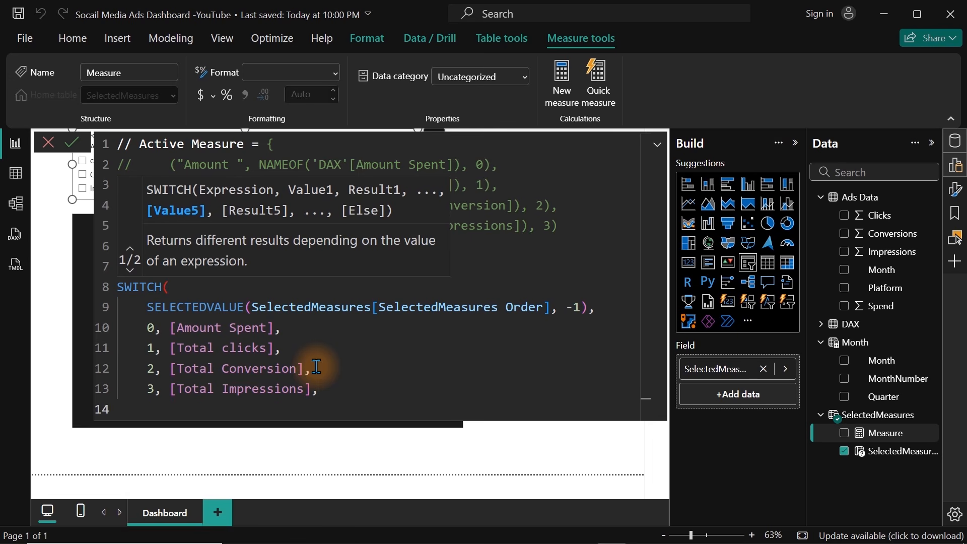
# Add BLANK() as the SWITCH fallback result and close the function with a parenthesis on its own line
pyautogui.write('bl')
pyautogui.press('Tab')
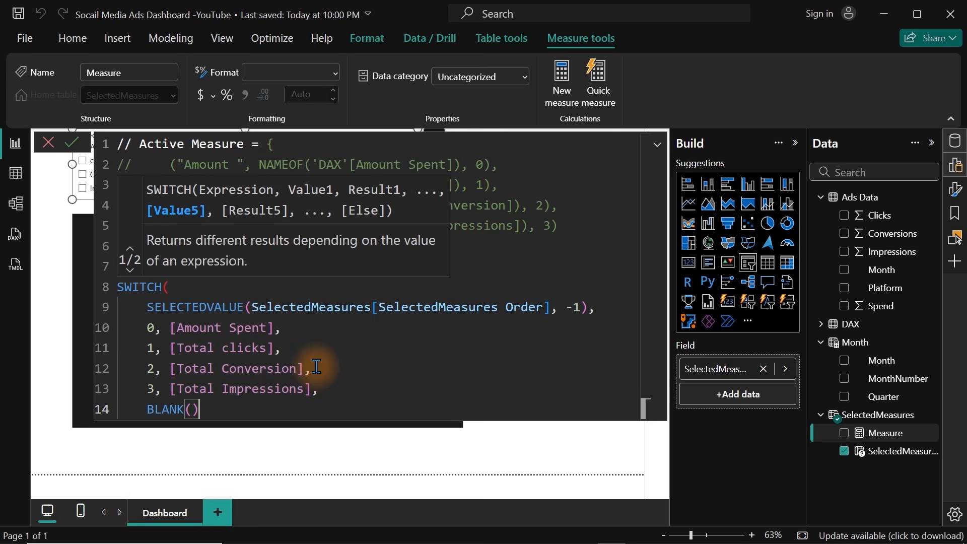
pyautogui.press('End')
pyautogui.press('Return')
pyautogui.press('BackSpace')
pyautogui.write(')')
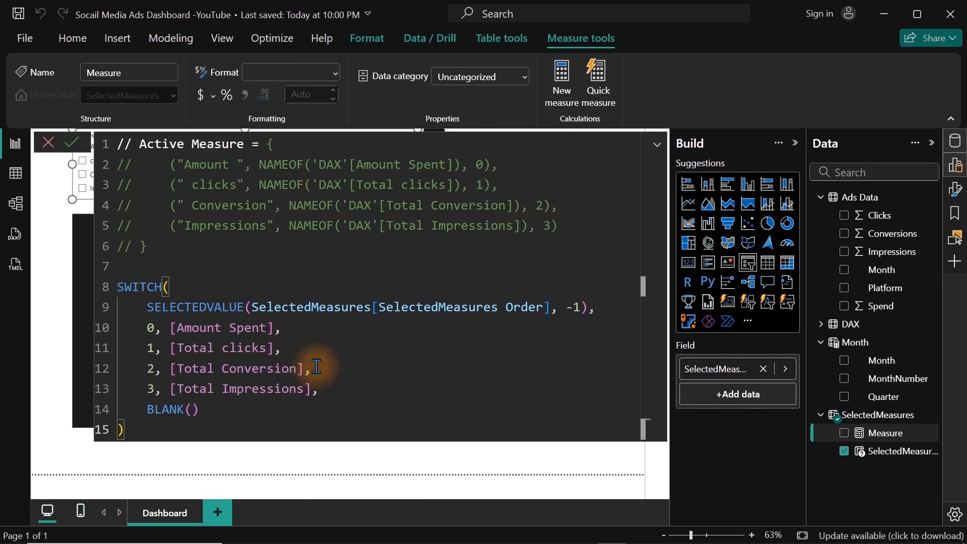
# Delete the commented field parameter lines and make the header an uncommented "Active Measure =" directly above SWITCH
pyautogui.moveTo(148, 247); pyautogui.dragTo(113, 166)
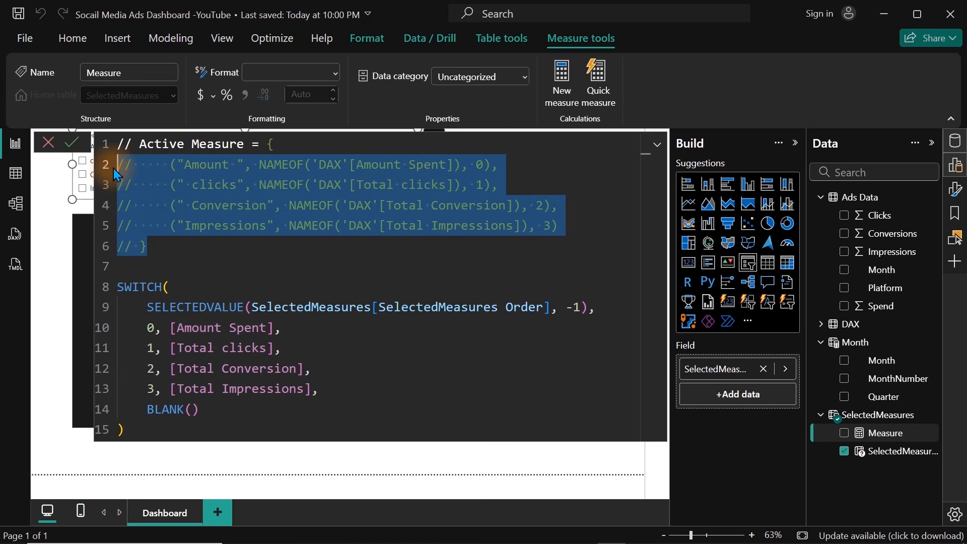
pyautogui.press('BackSpace')
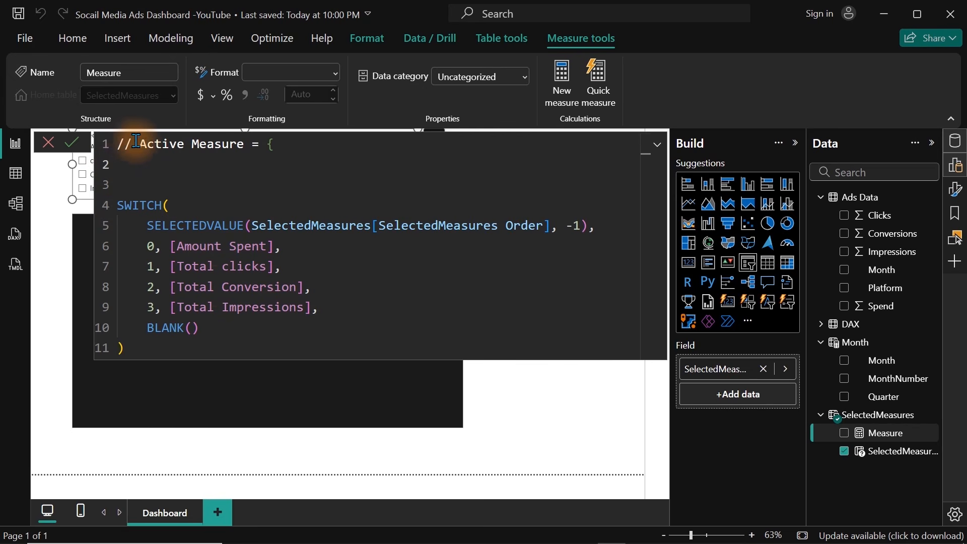
pyautogui.moveTo(184, 144); pyautogui.dragTo(117, 143)
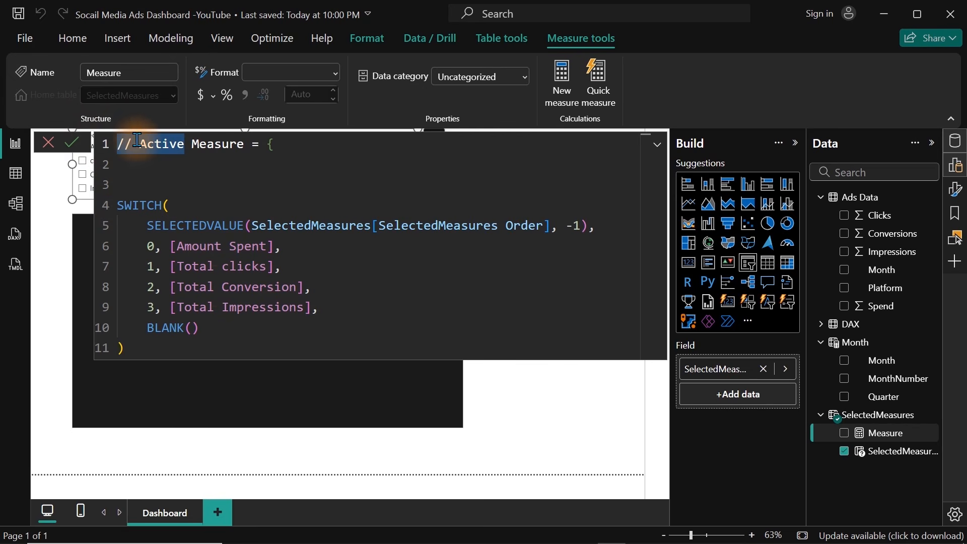
pyautogui.press('BackSpace')
pyautogui.write('Active')
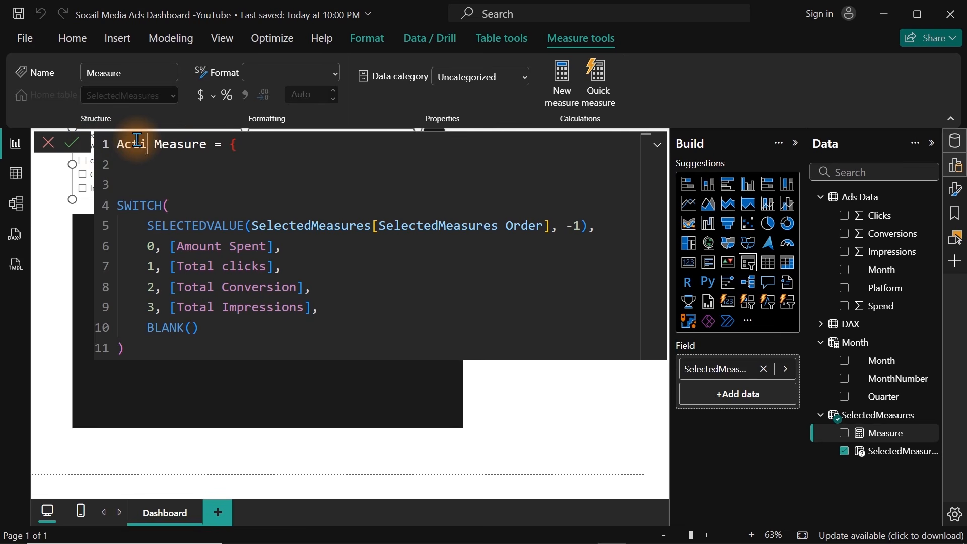
pyautogui.press('BackSpace')
pyautogui.click(136, 187)
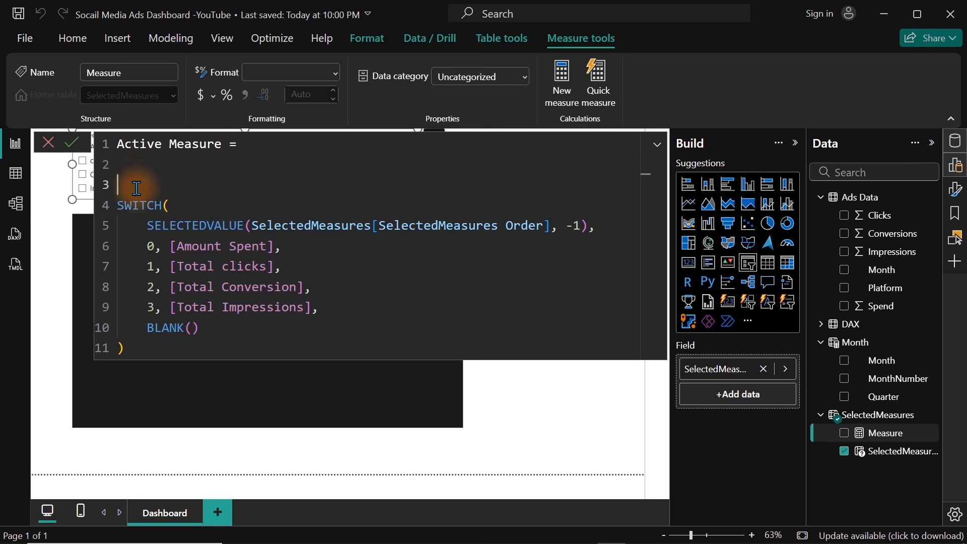
pyautogui.press('BackSpace')
pyautogui.press('BackSpace')
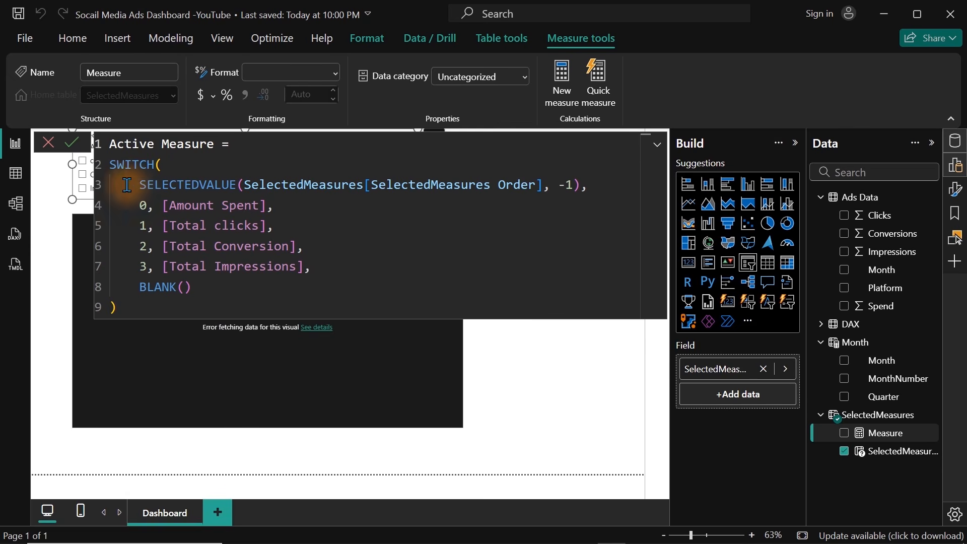
# Indent the whole SWITCH expression by two levels and commit the Active Measure formula
pyautogui.moveTo(111, 166); pyautogui.dragTo(152, 308)
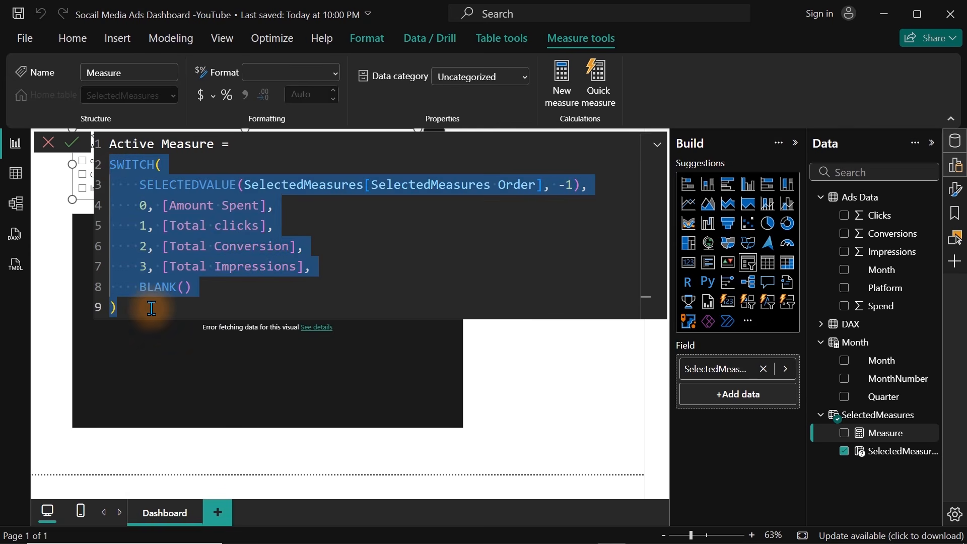
pyautogui.press('Tab')
pyautogui.press('Tab')
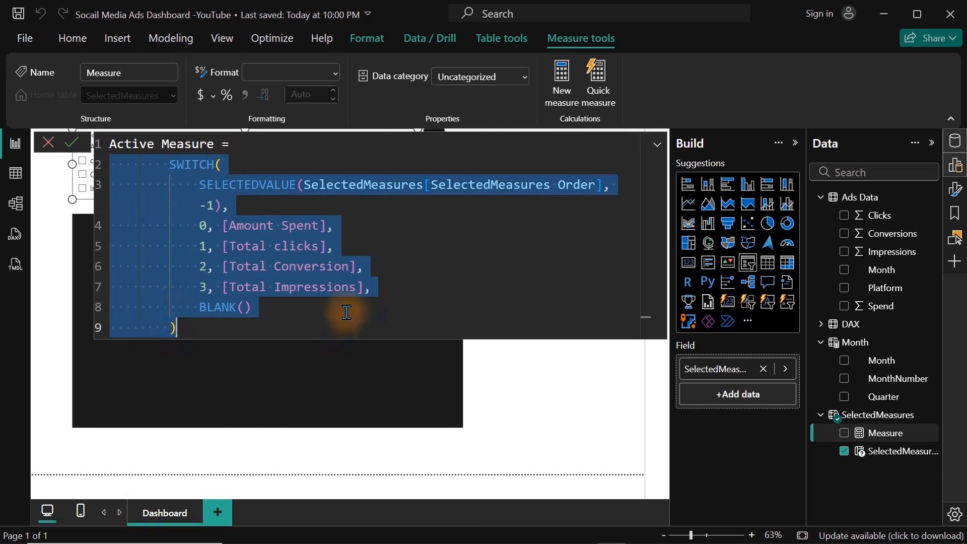
pyautogui.click(396, 298)
pyautogui.press('Return')
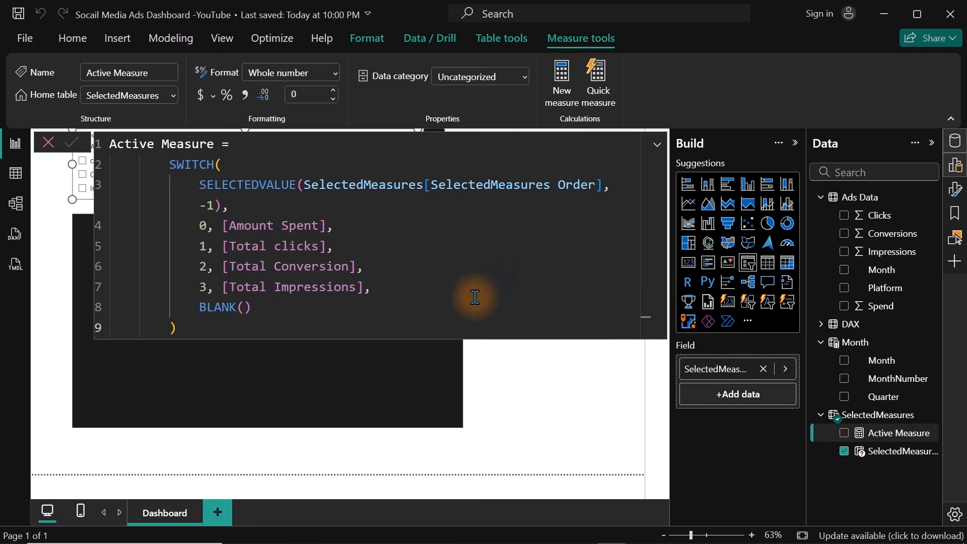
# Replace the SelectedMeasures field with Active Measure on the line chart's Y-axis
pyautogui.click(435, 376)
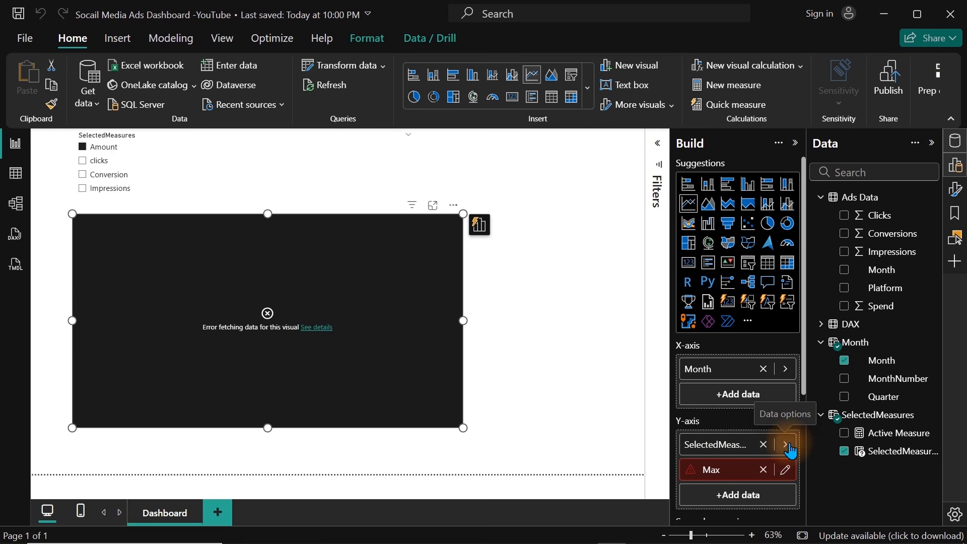
pyautogui.click(845, 451)
pyautogui.click(844, 433)
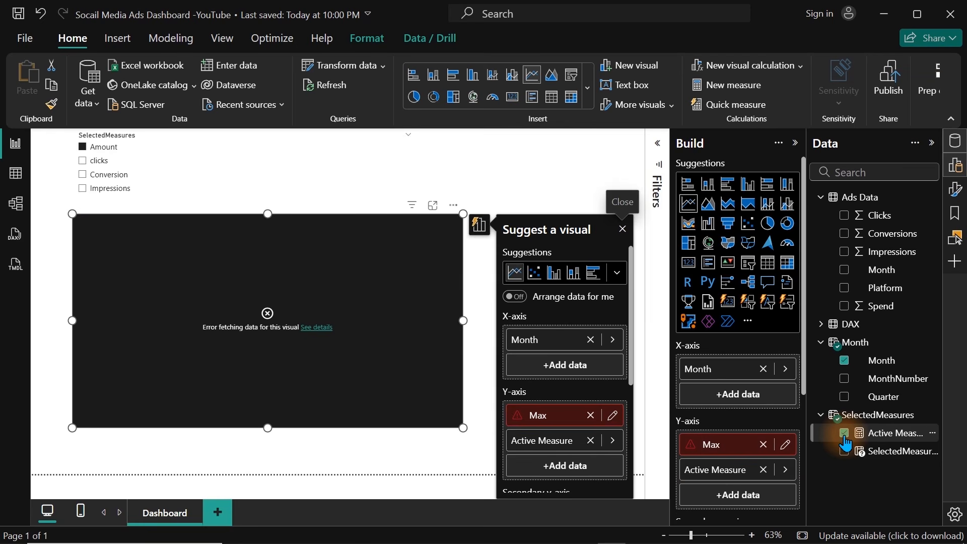
# Open the Max visual calculation for editing and replace all three [Impressions] references with the Active Measure reference
pyautogui.click(788, 450)
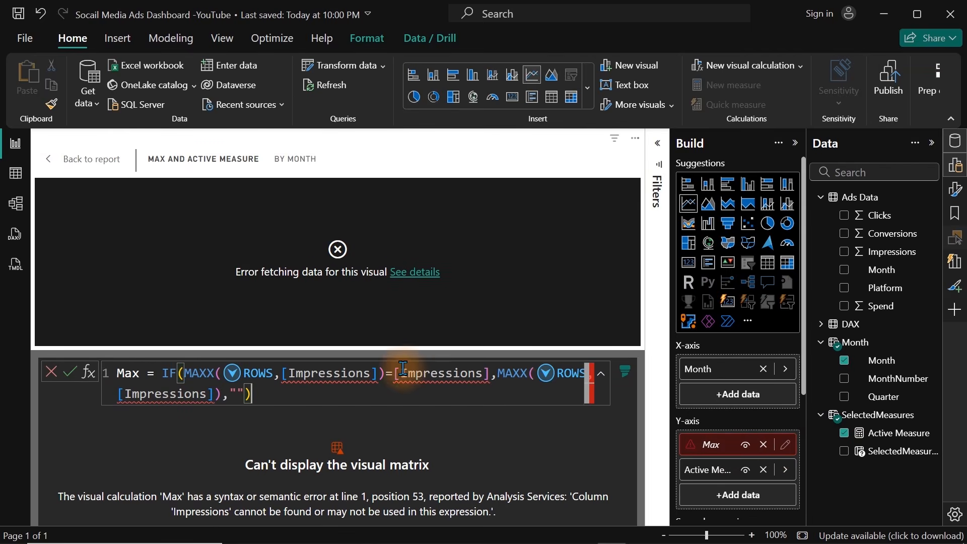
pyautogui.moveTo(378, 372); pyautogui.dragTo(286, 374)
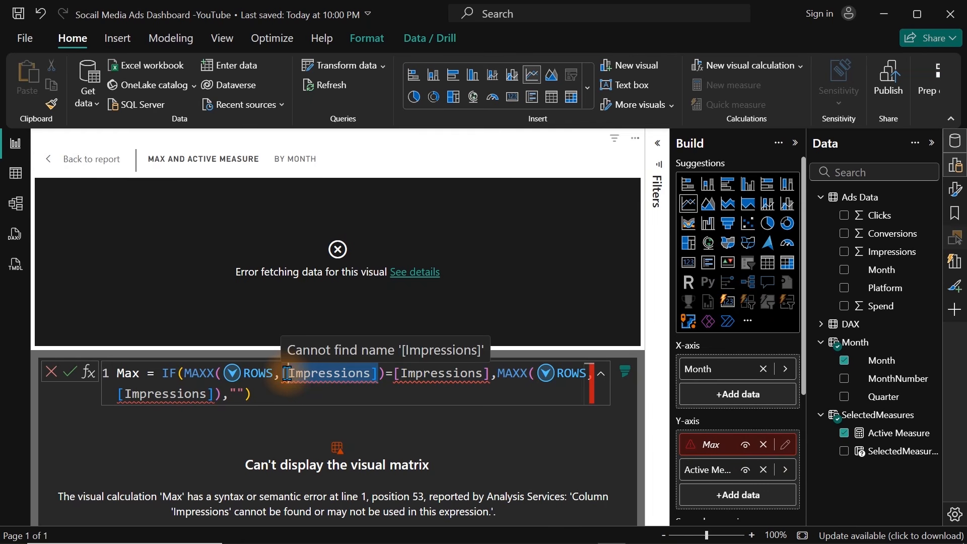
pyautogui.hotkey('ctrl', 'f')
pyautogui.press('Escape')
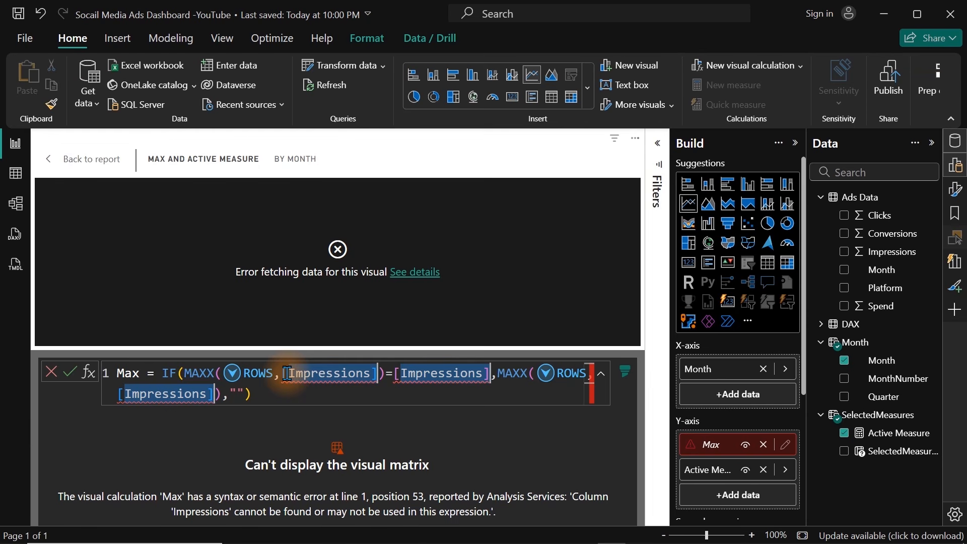
pyautogui.write('Active')
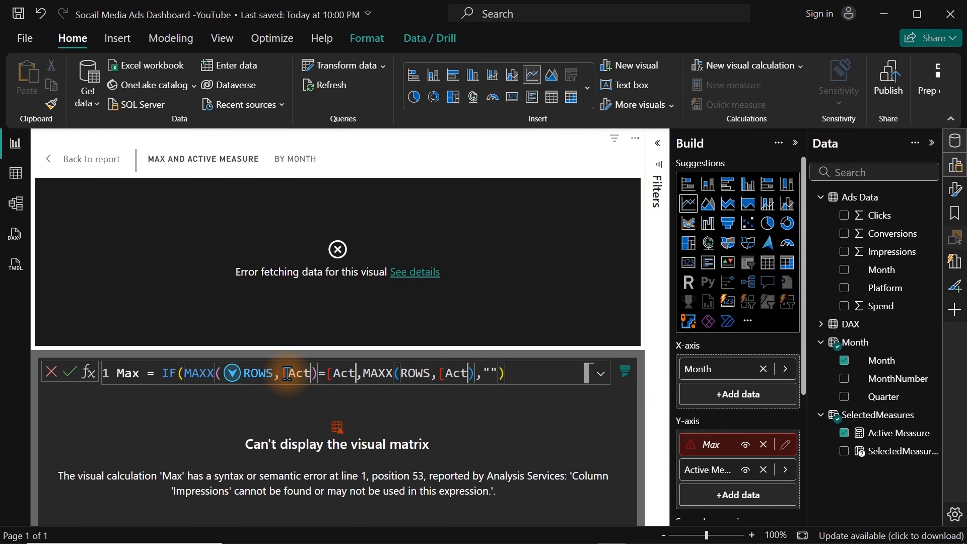
pyautogui.write(' Meas')
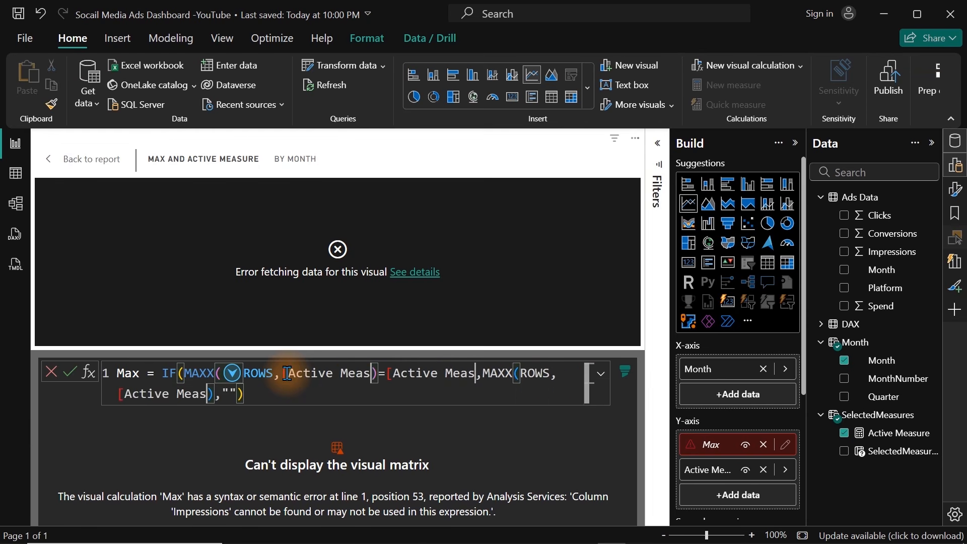
# Complete the column references in the Max visual calculation as [Active Measure], commit the formula and return to the report
pyautogui.write('ure]')
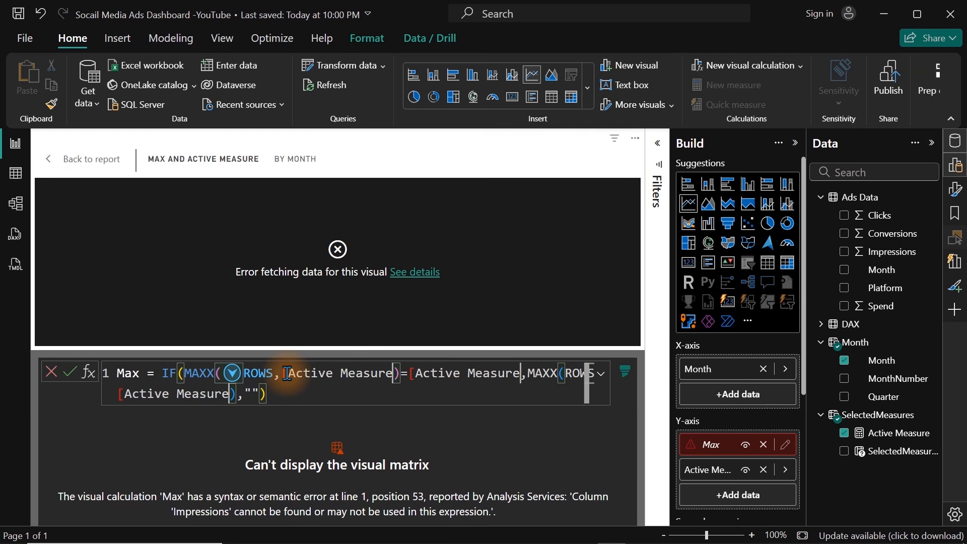
pyautogui.click(364, 375)
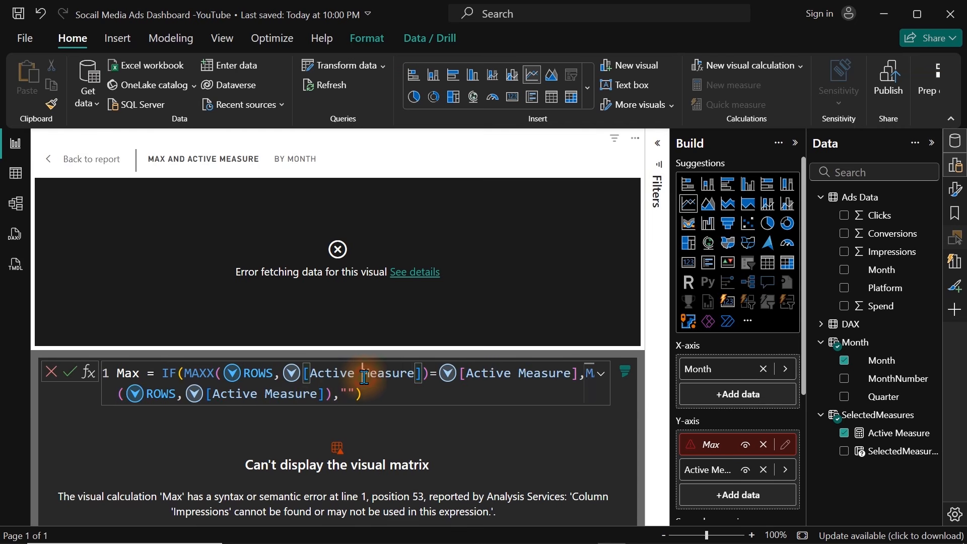
pyautogui.press('Return')
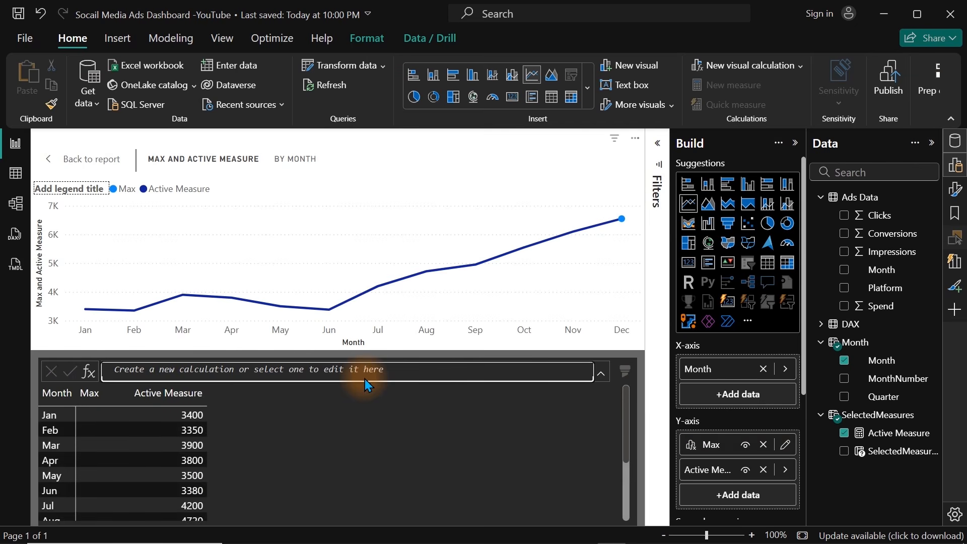
pyautogui.click(98, 164)
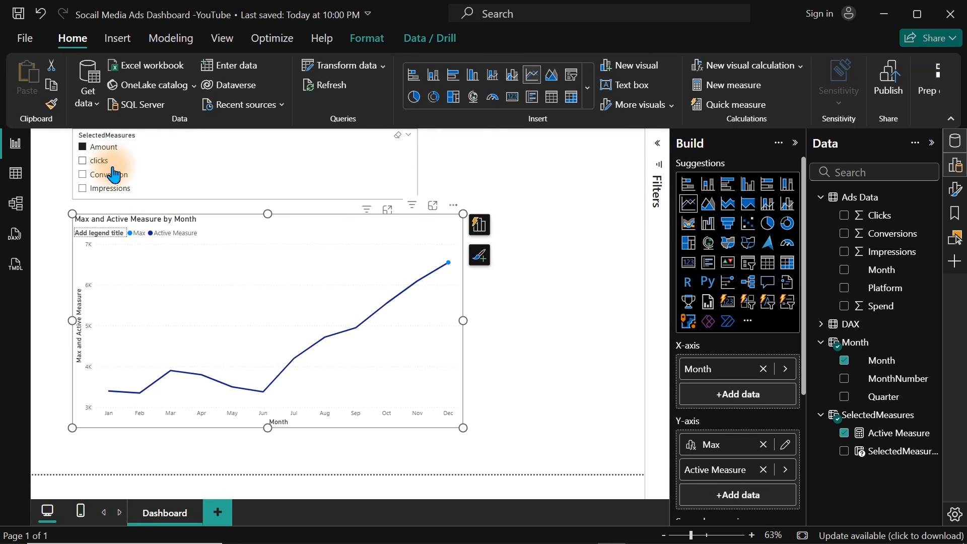
# Check the line chart with the SelectedMeasures slicer set to clicks, Conversion and Impressions, finishing on Amount
pyautogui.click(114, 175)
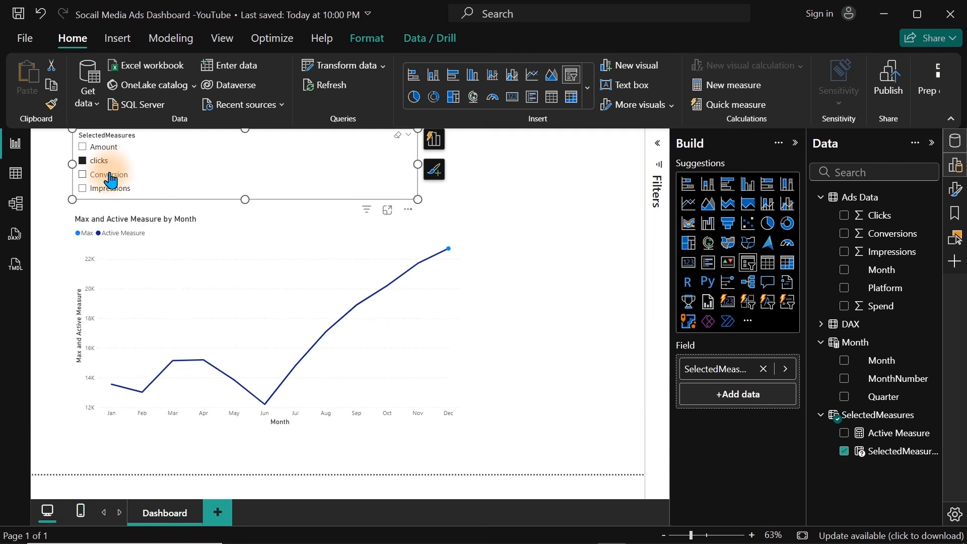
pyautogui.click(108, 188)
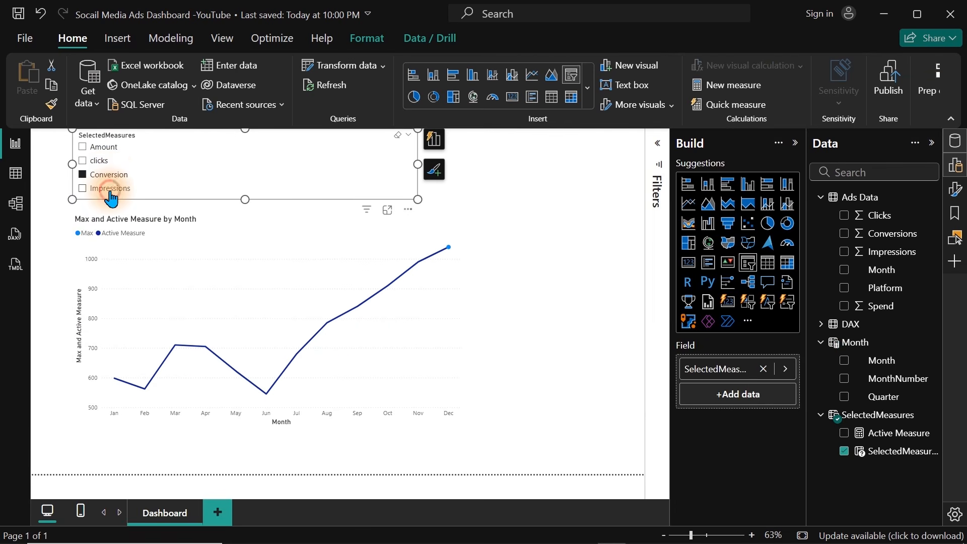
pyautogui.click(102, 151)
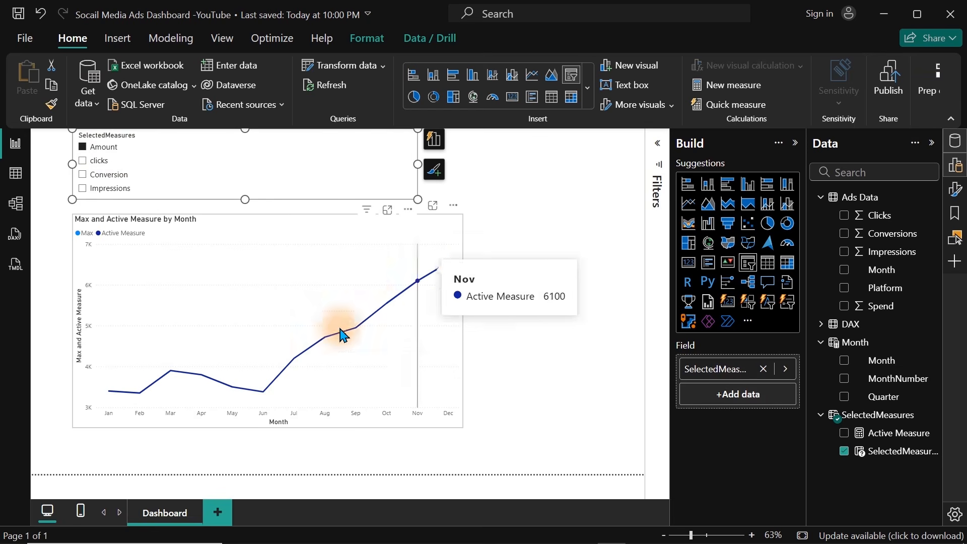
pyautogui.moveTo(266, 398)
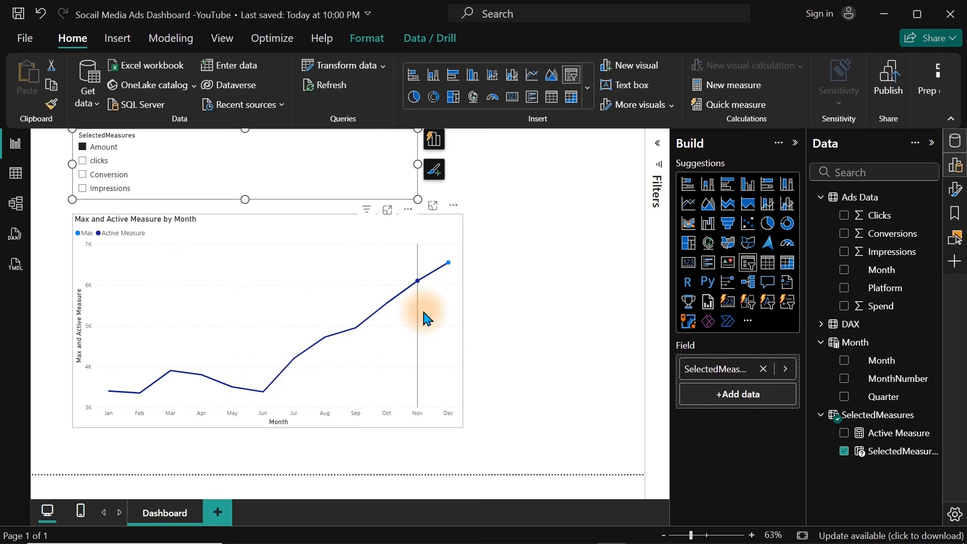
# Copy the line chart's entire Max formula and paste it into a new visual calculation on the Y-axis
pyautogui.click(359, 230)
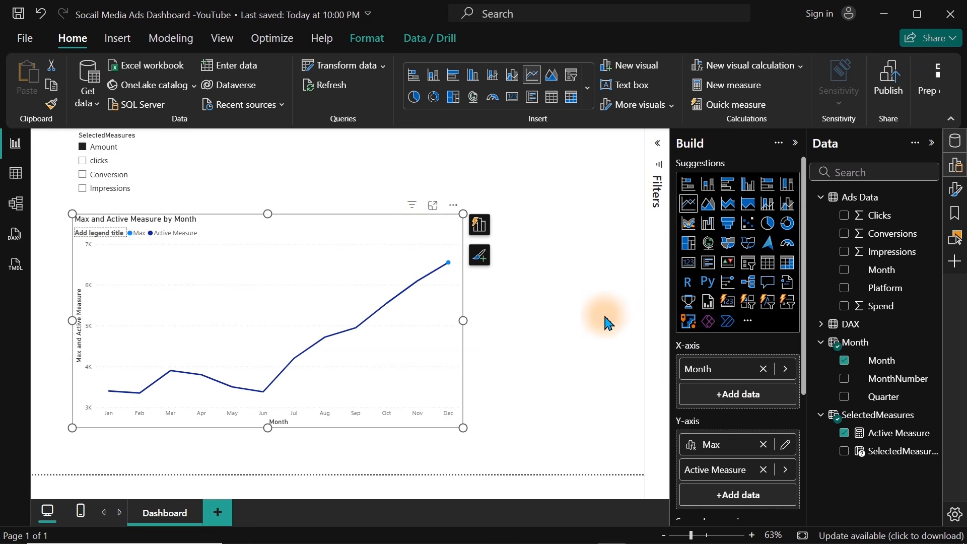
pyautogui.click(786, 448)
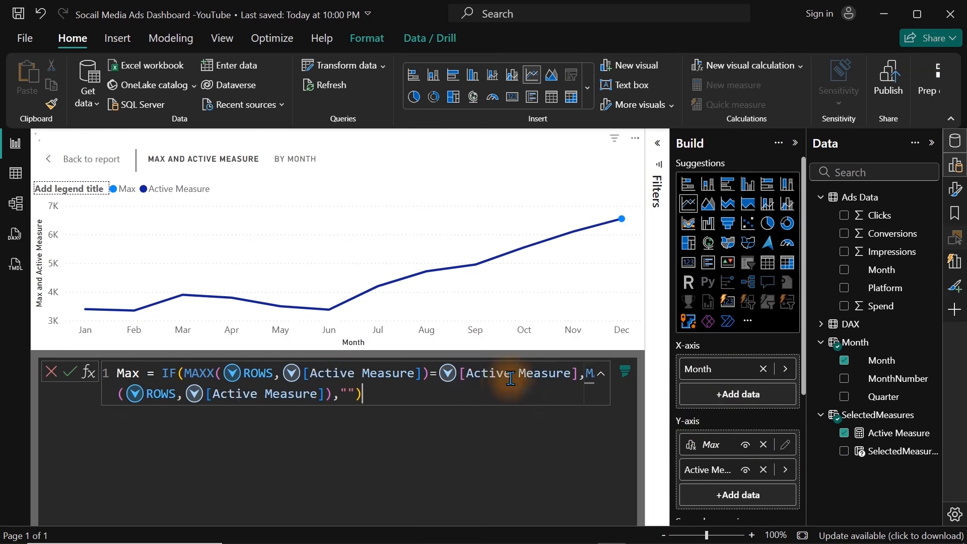
pyautogui.hotkey('ctrl', 'a')
pyautogui.hotkey('ctrl', 'c')
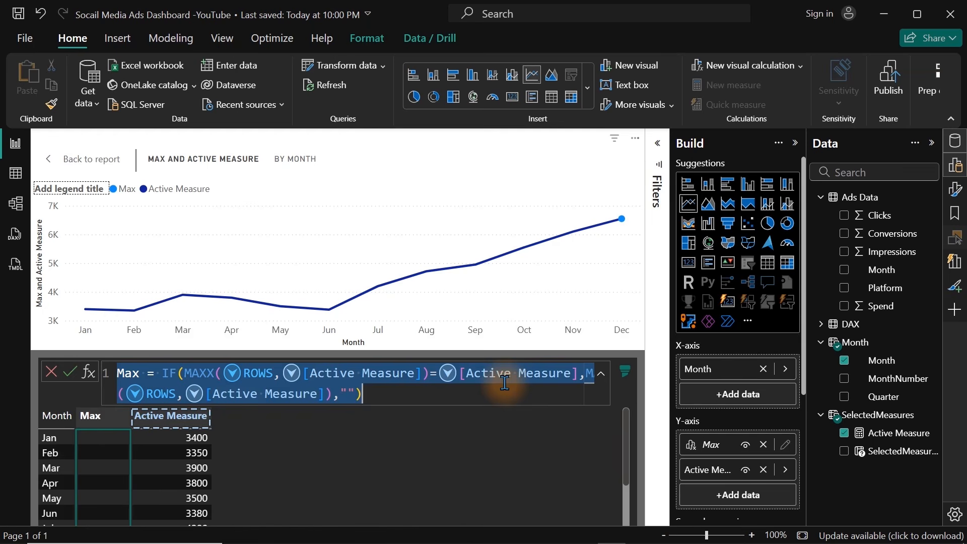
pyautogui.click(753, 499)
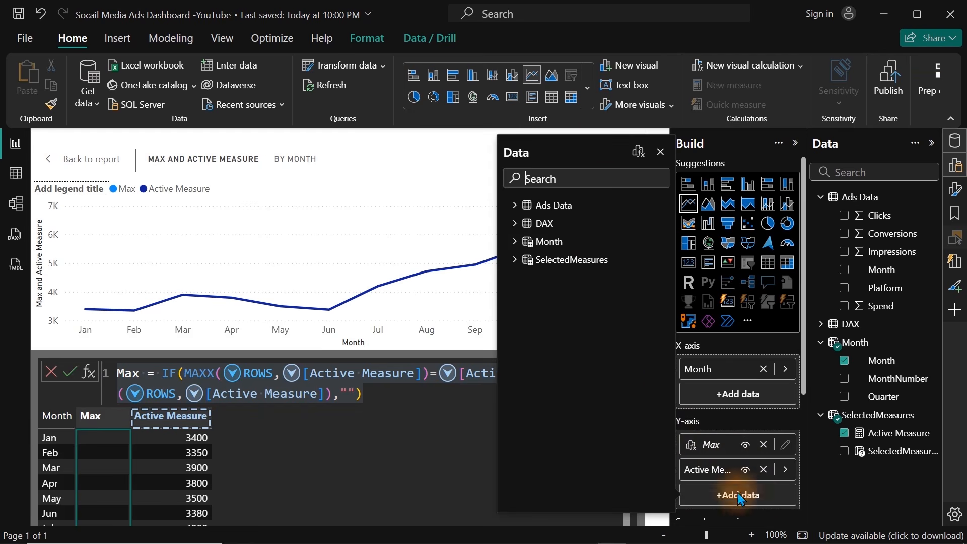
pyautogui.click(638, 151)
pyautogui.click(298, 373)
pyautogui.hotkey('ctrl', 'v')
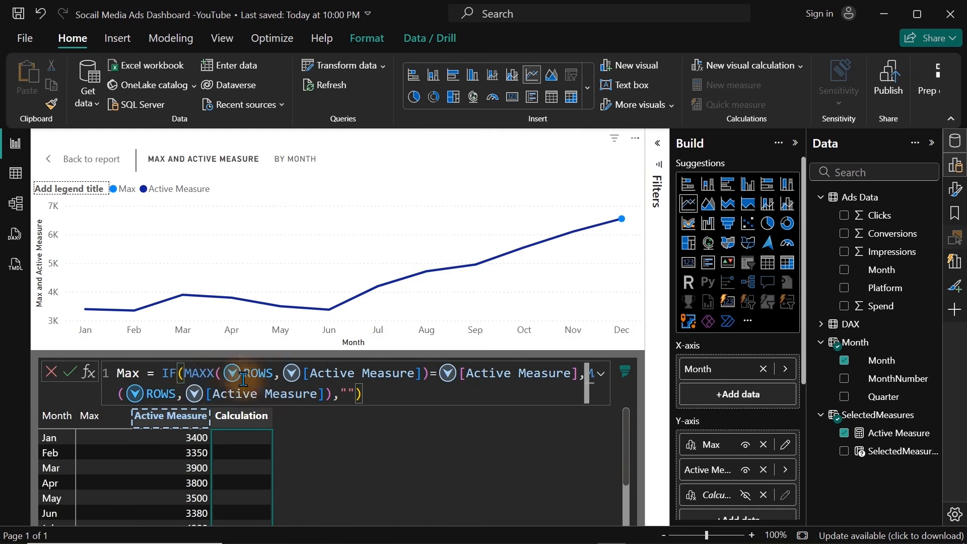
# Replace both MAXX functions in the pasted formula with Minx
pyautogui.moveTo(214, 372); pyautogui.dragTo(200, 373)
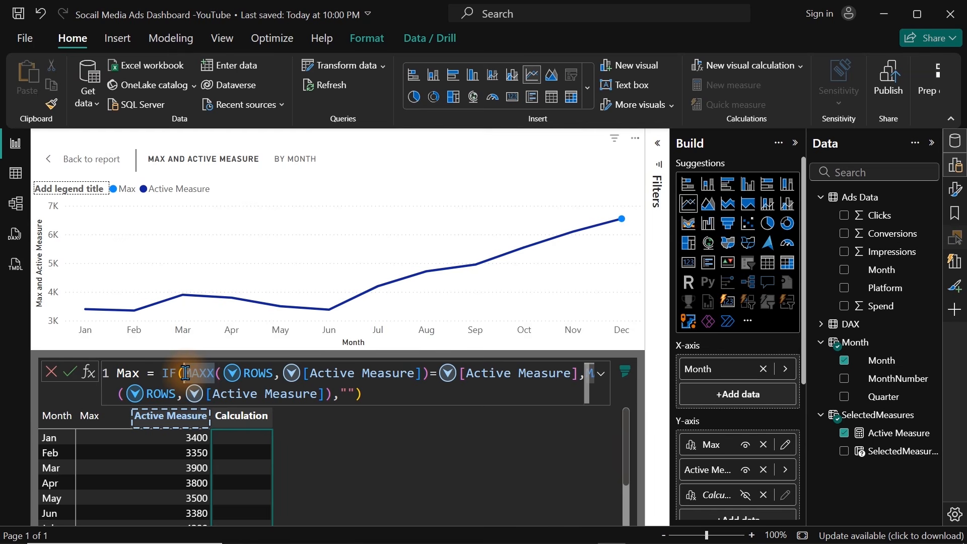
pyautogui.hotkey('ctrl', 'f')
pyautogui.write('Min')
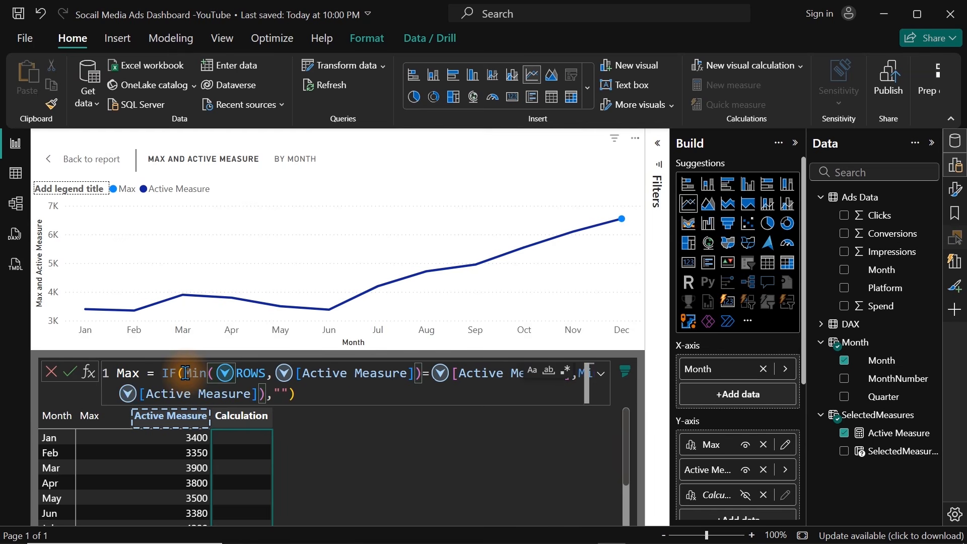
pyautogui.press('Escape')
pyautogui.write('x')
pyautogui.click(302, 381)
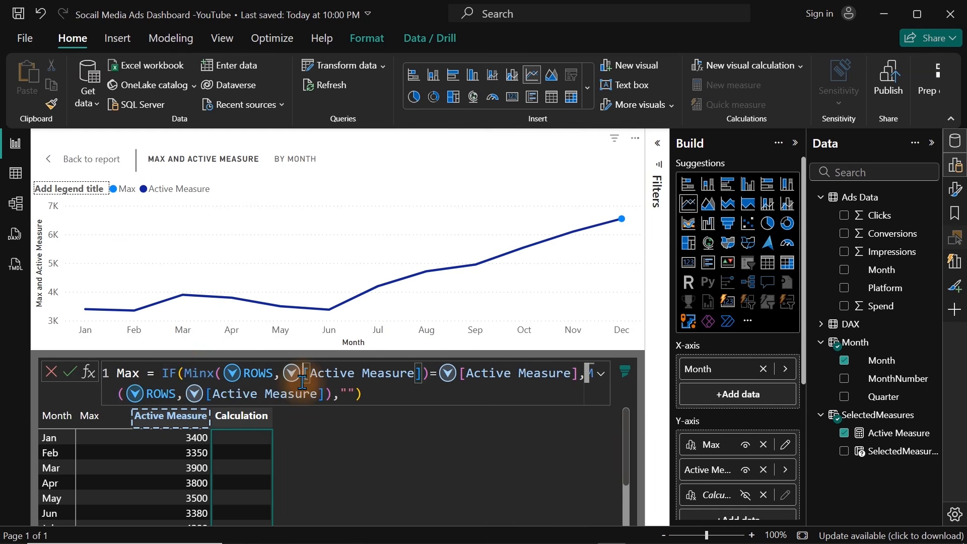
pyautogui.press('Return')
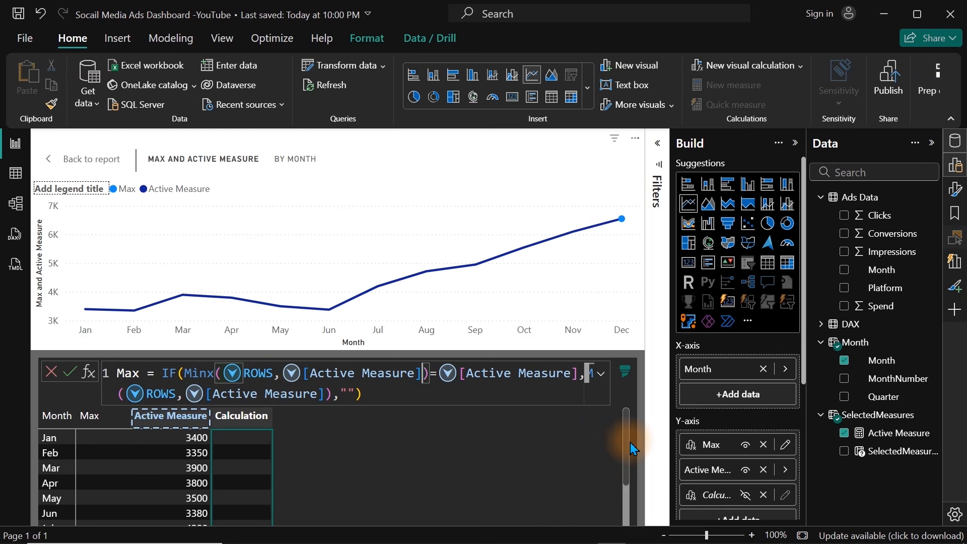
# Rename the new visual calculation from Max to Min and commit the formula
pyautogui.press('BackSpace')
pyautogui.press('BackSpace')
pyautogui.write('in')
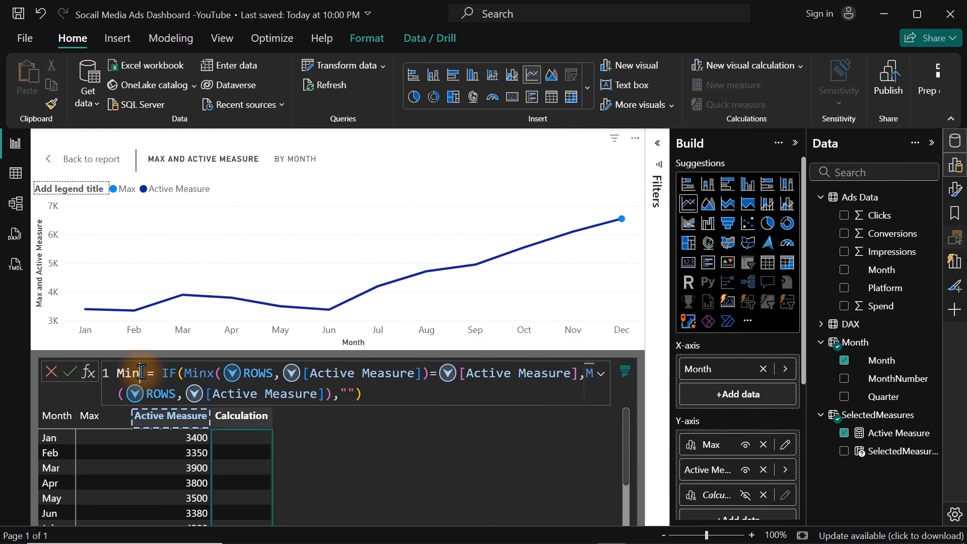
pyautogui.press('Return')
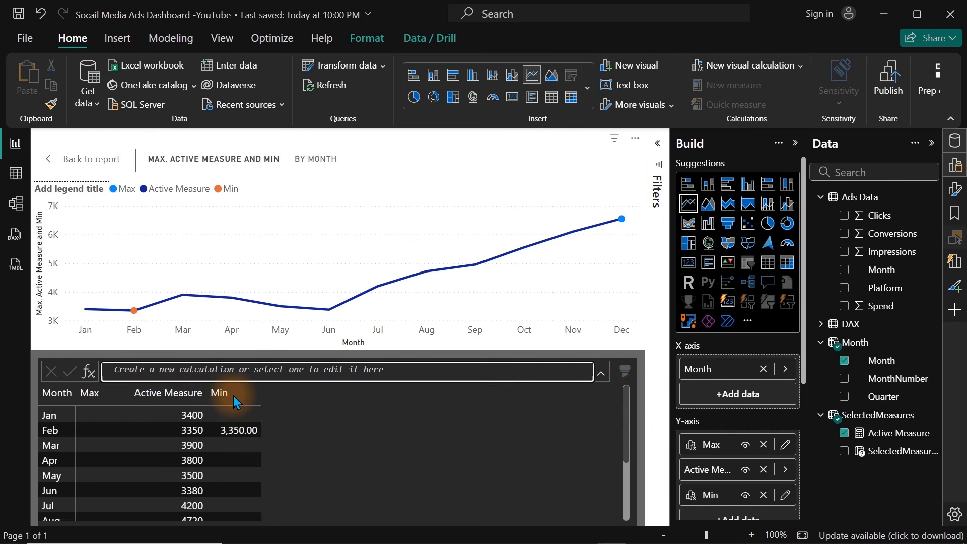
# Examine the Max and Min columns in the visual matrix and the minimum marker on the line chart
pyautogui.moveTo(628, 411); pyautogui.dragTo(627, 479)
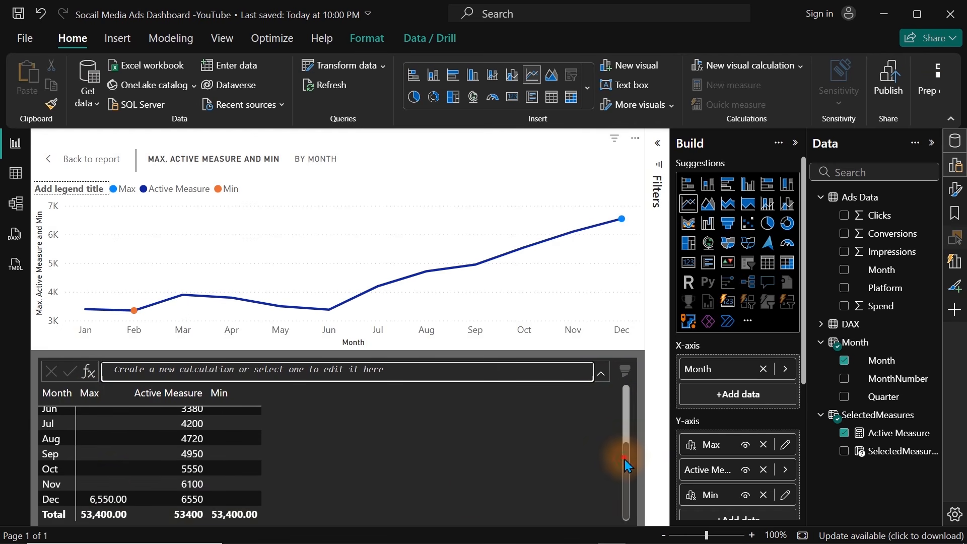
pyautogui.moveTo(629, 460); pyautogui.dragTo(628, 406)
pyautogui.scroll(-3, 371, 442)
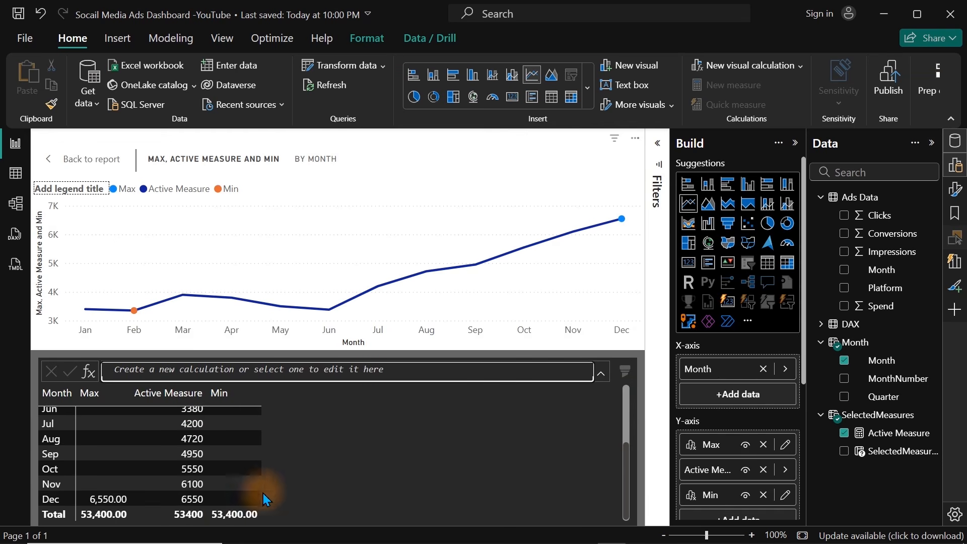
pyautogui.moveTo(418, 450); pyautogui.dragTo(332, 421)
pyautogui.scroll(1, 335, 427)
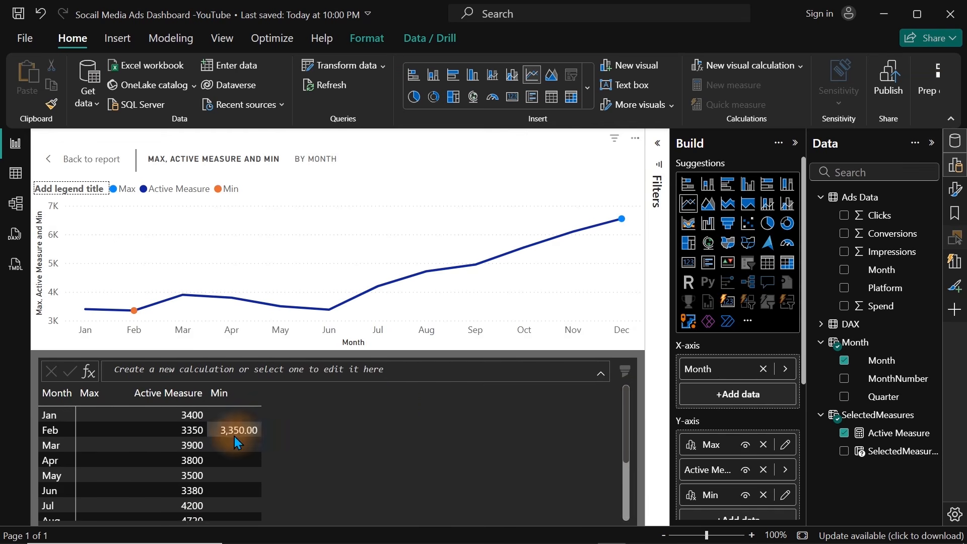
pyautogui.moveTo(134, 315)
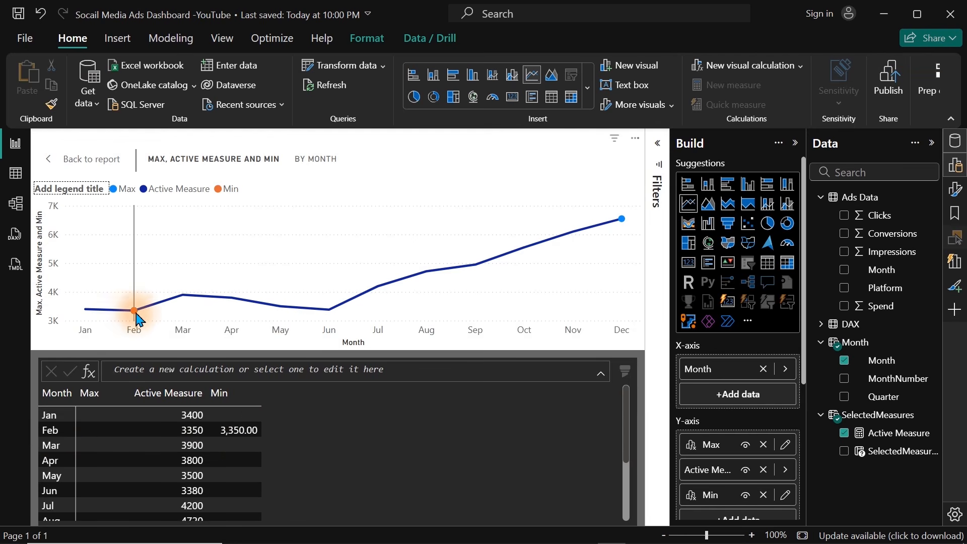
# Return to the report and add a Platform slicer beside the line chart, narrowed from its chart-facing edge
pyautogui.click(88, 171)
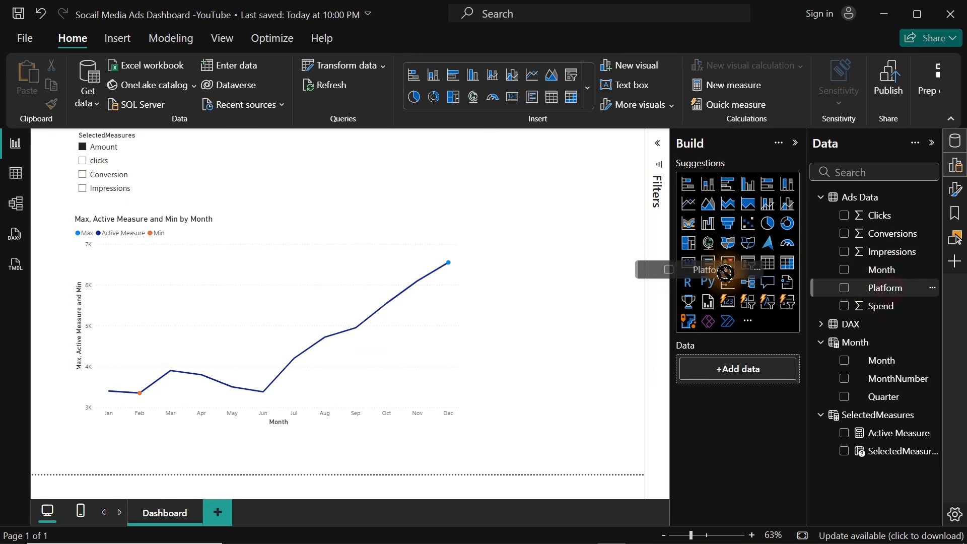
pyautogui.moveTo(589, 274); pyautogui.dragTo(581, 274)
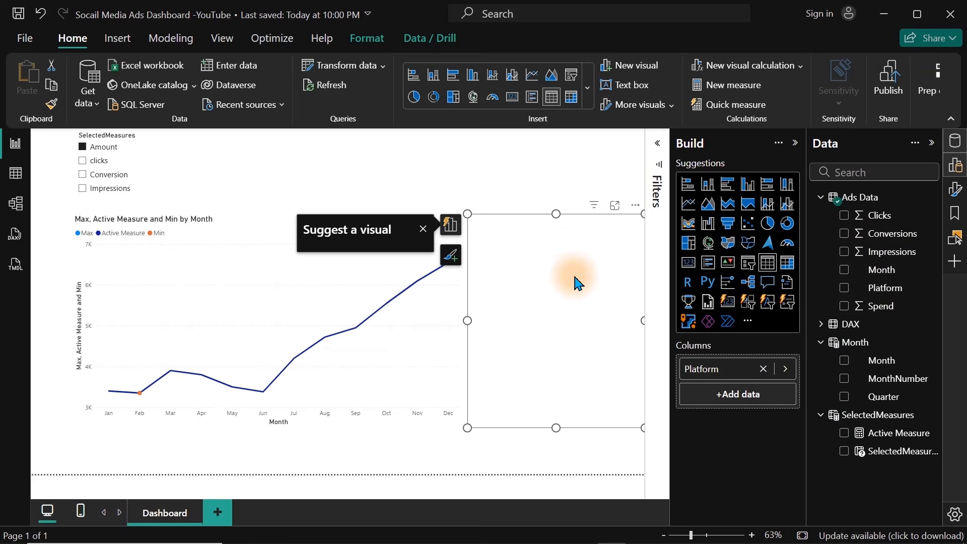
pyautogui.click(570, 81)
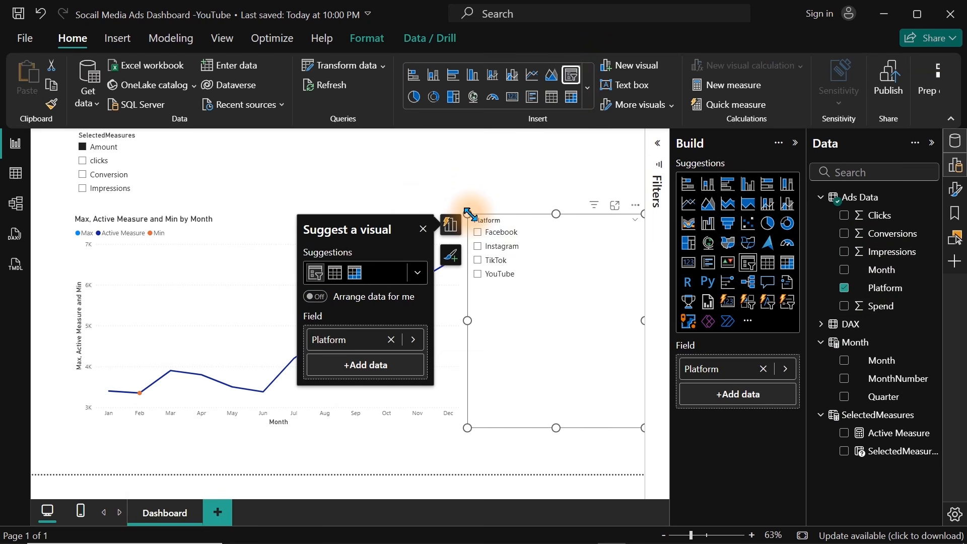
pyautogui.moveTo(522, 217); pyautogui.dragTo(554, 215)
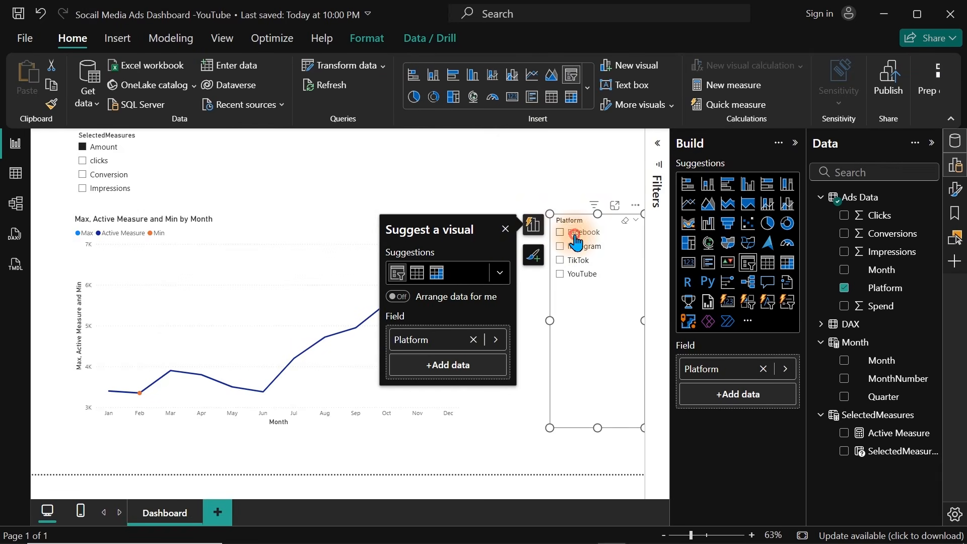
pyautogui.click(506, 230)
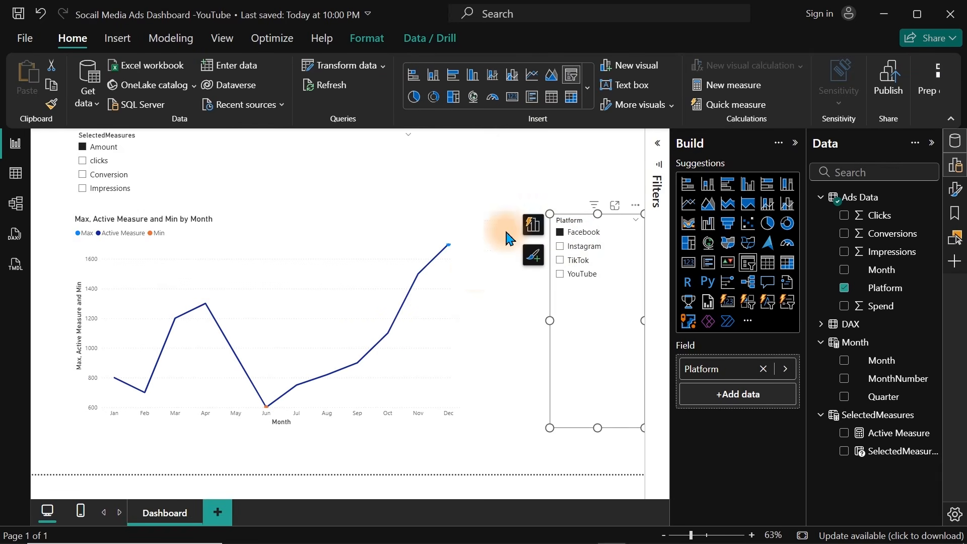
# Filter the line chart by TikTok, YouTube and finally Facebook to check its maximum and minimum markers
pyautogui.click(584, 264)
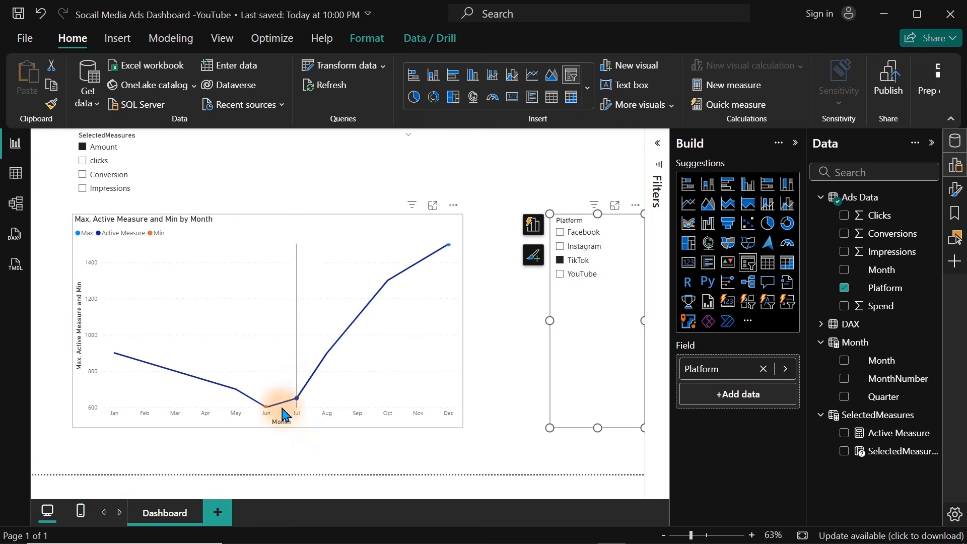
pyautogui.click(583, 275)
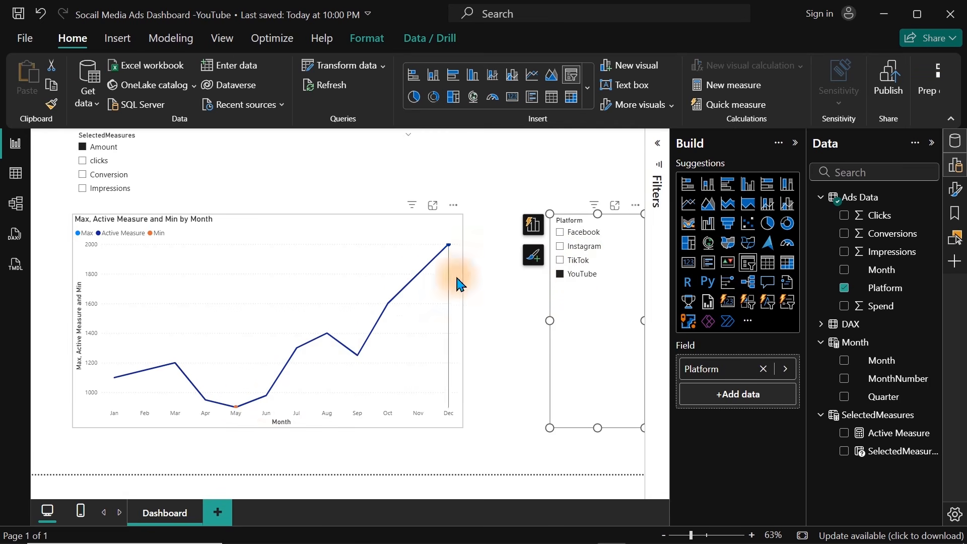
pyautogui.click(580, 247)
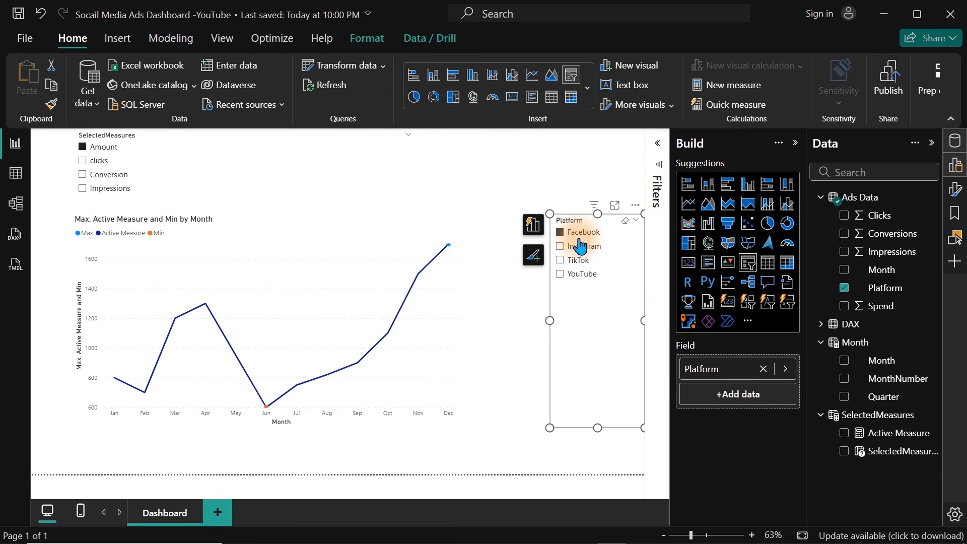
# Turn off the X-axis title in the line chart's formatting
pyautogui.click(406, 237)
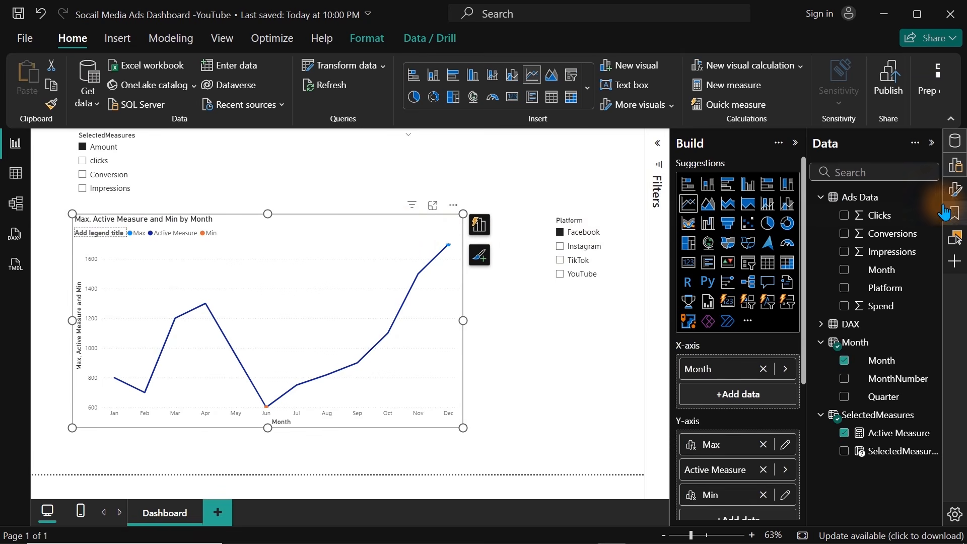
pyautogui.click(956, 166)
pyautogui.click(955, 141)
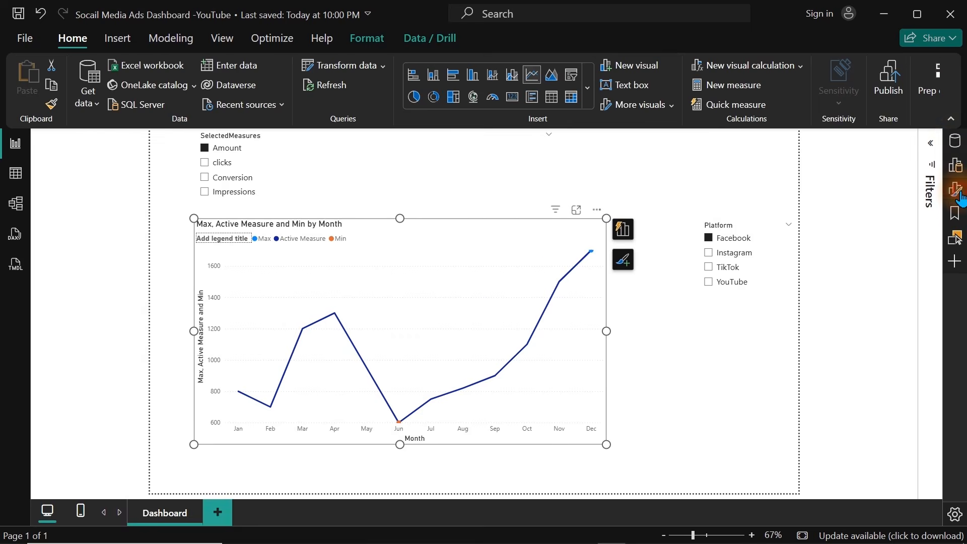
pyautogui.click(960, 196)
pyautogui.click(863, 299)
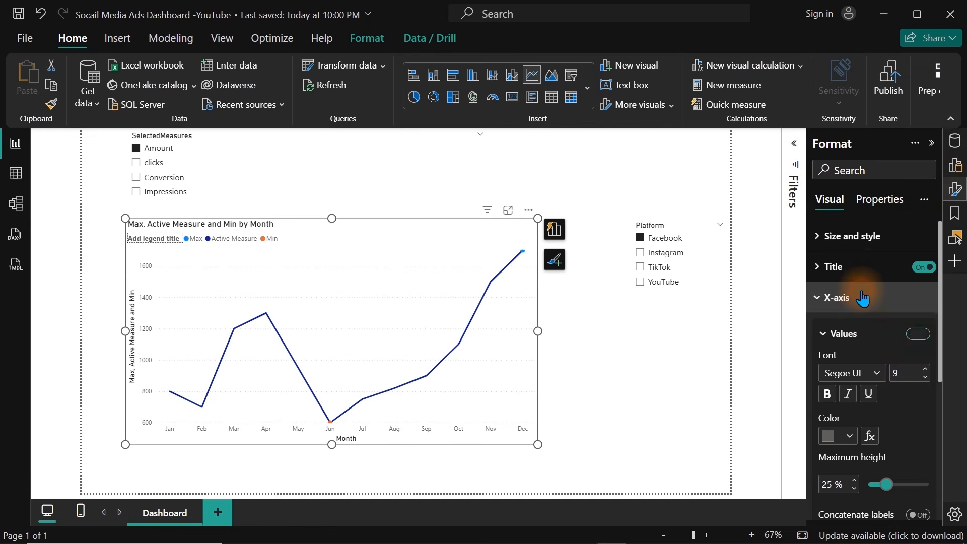
pyautogui.moveTo(941, 319); pyautogui.dragTo(942, 364)
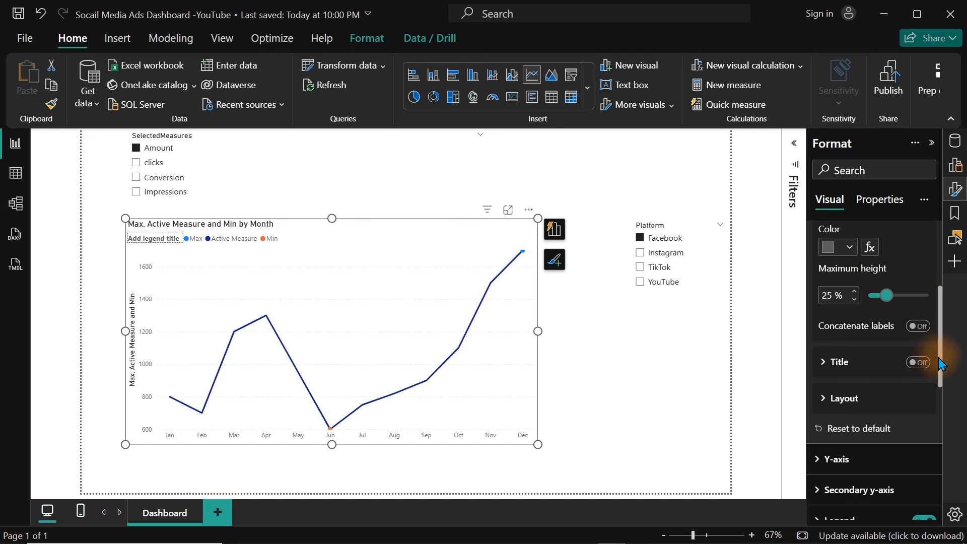
# Set the font size of the line chart's X-axis values to 11
pyautogui.scroll(1, 943, 351)
pyautogui.moveTo(943, 352); pyautogui.dragTo(944, 339)
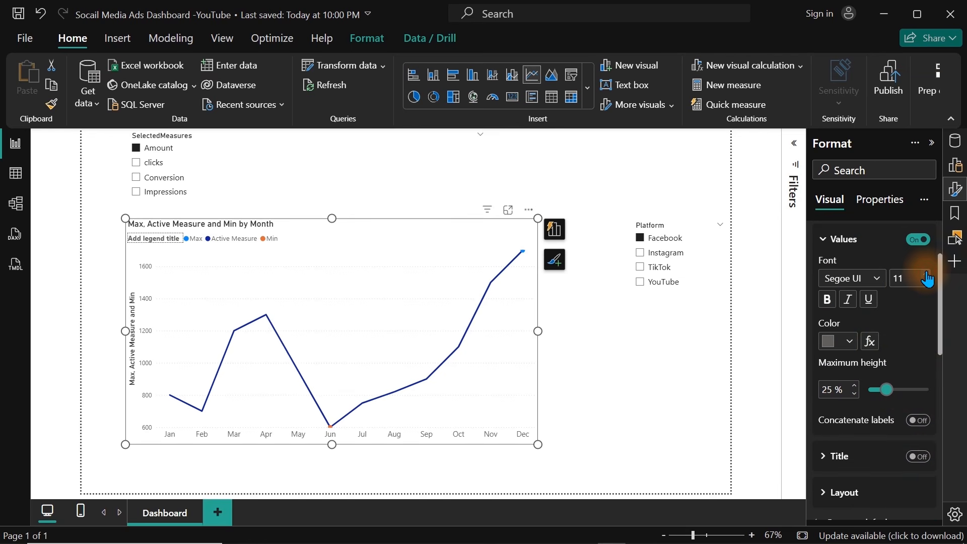
pyautogui.moveTo(940, 325); pyautogui.dragTo(941, 273)
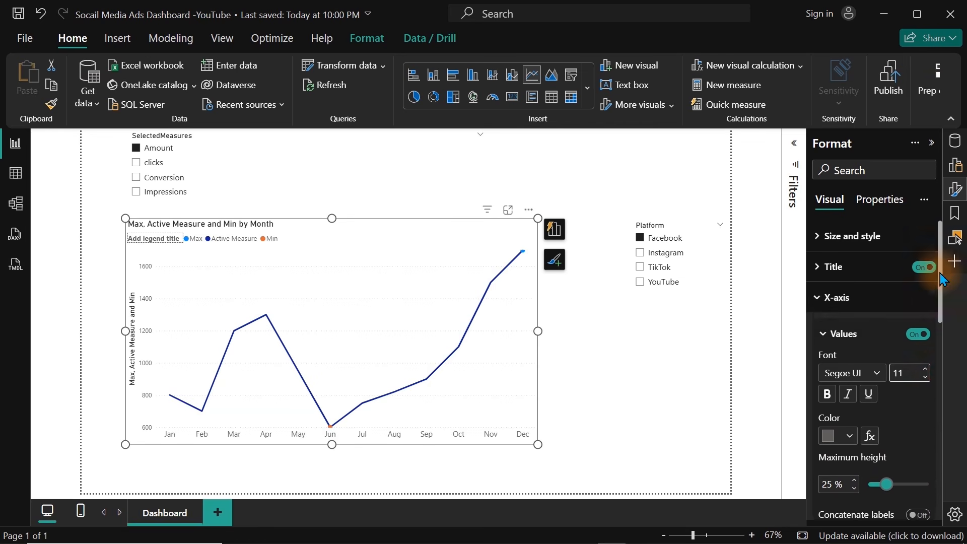
pyautogui.click(837, 299)
# Turn off the line chart's Y-axis values and Y-axis title, and hide its legend
pyautogui.click(844, 330)
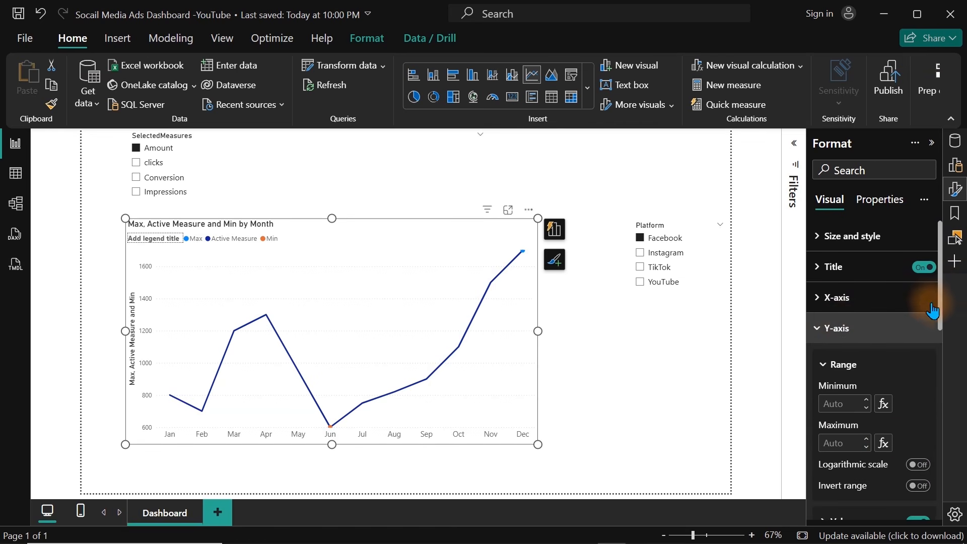
pyautogui.moveTo(942, 299); pyautogui.dragTo(939, 386)
pyautogui.click(919, 328)
pyautogui.click(917, 292)
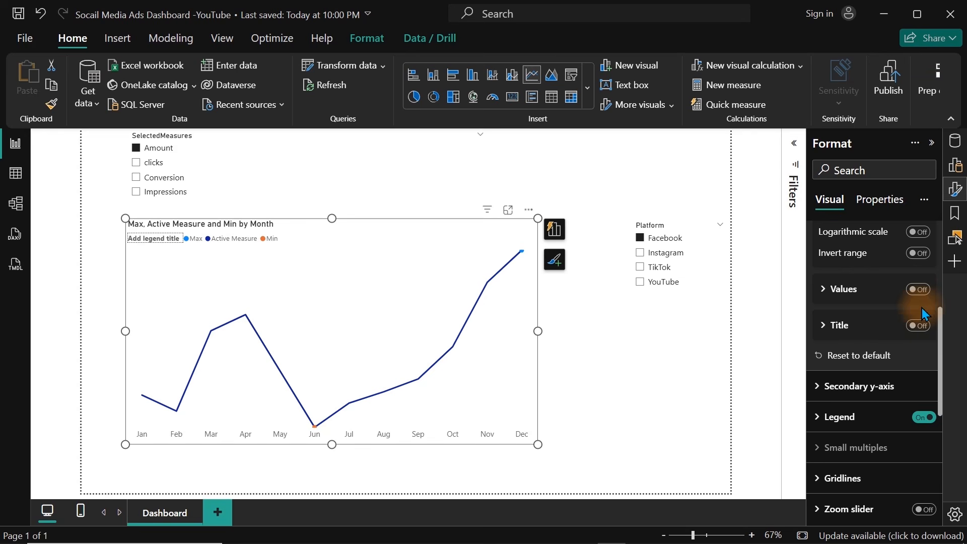
pyautogui.click(920, 418)
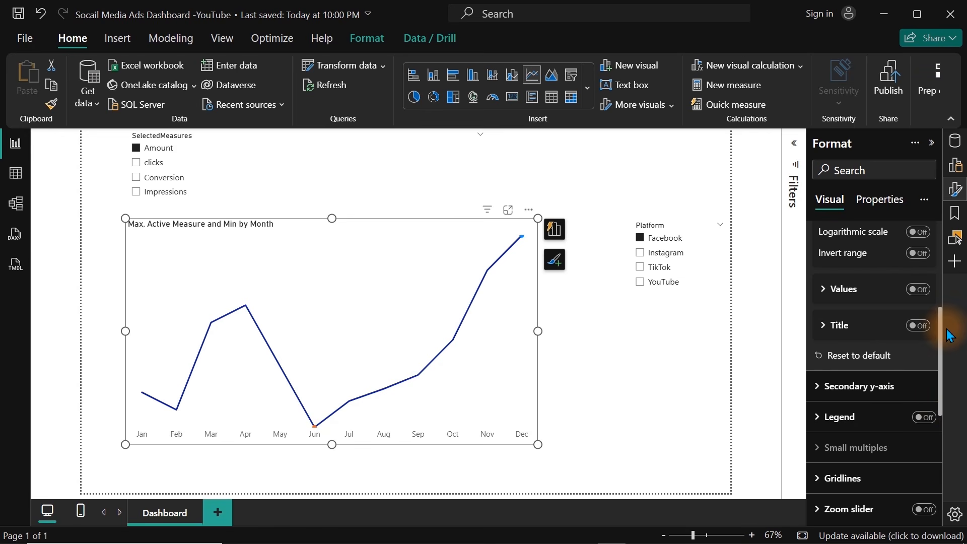
# Set the interpolation type of the chart's lines to Smooth for all series
pyautogui.moveTo(940, 330); pyautogui.dragTo(953, 224)
pyautogui.click(956, 190)
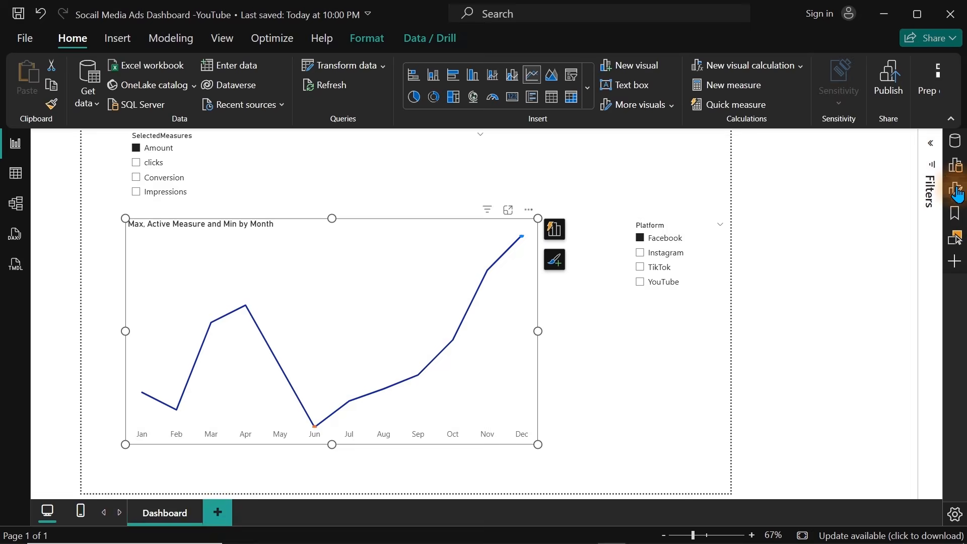
pyautogui.click(957, 193)
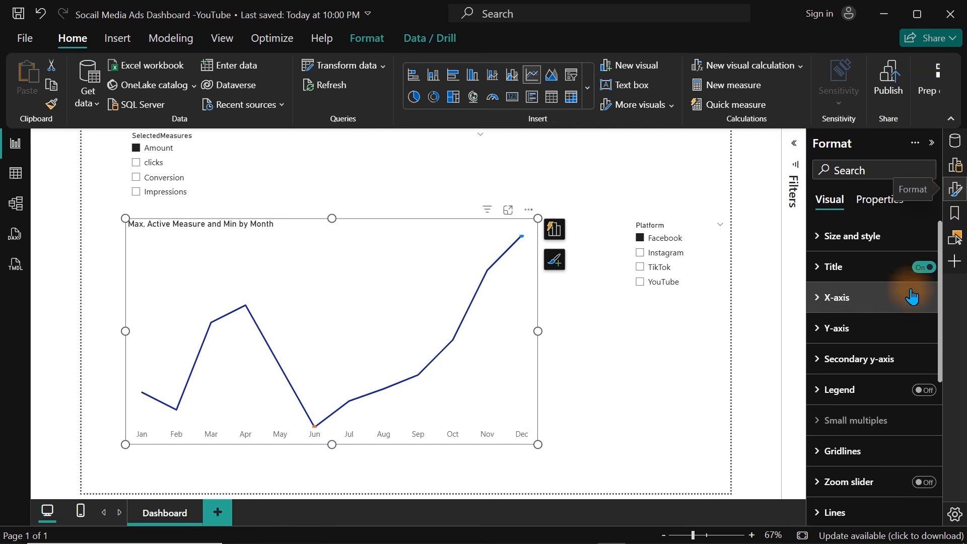
pyautogui.moveTo(939, 310); pyautogui.dragTo(936, 401)
pyautogui.click(848, 357)
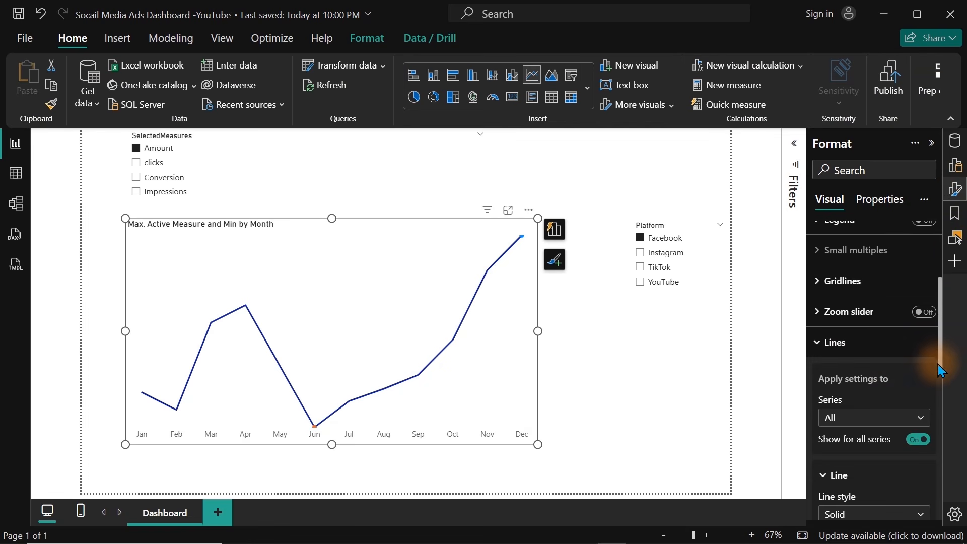
pyautogui.moveTo(938, 364); pyautogui.dragTo(928, 431)
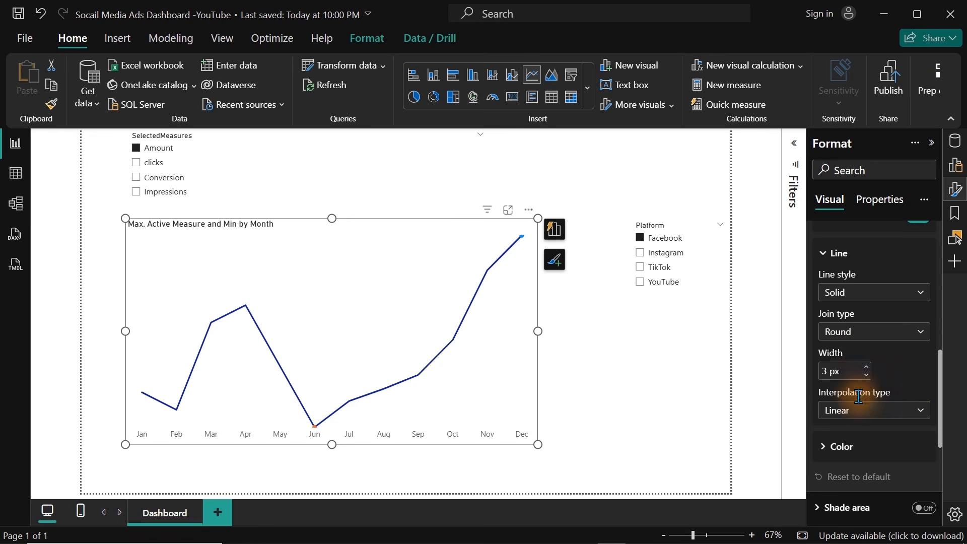
pyautogui.click(861, 412)
pyautogui.click(846, 447)
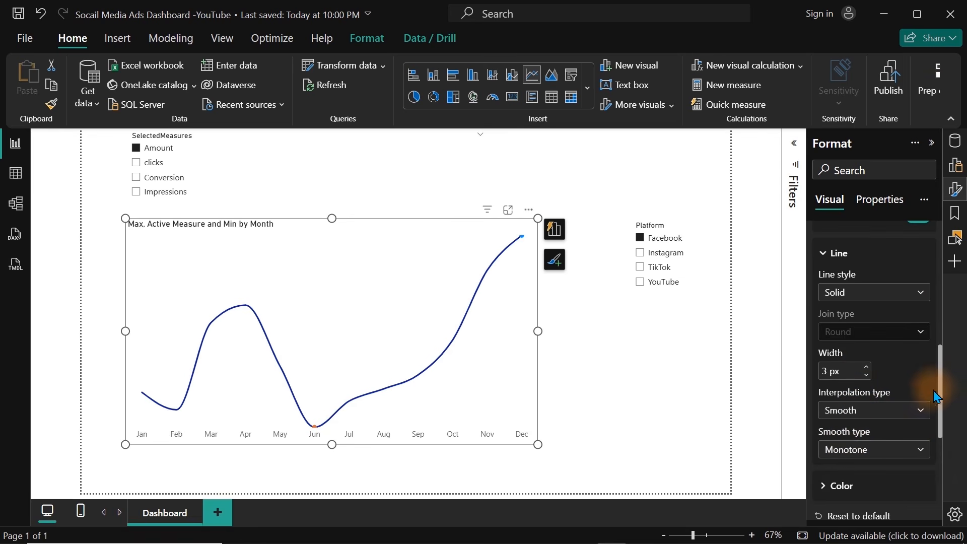
# Show markers for the Max series on the line chart and set their size to 10 px
pyautogui.moveTo(943, 368); pyautogui.dragTo(940, 437)
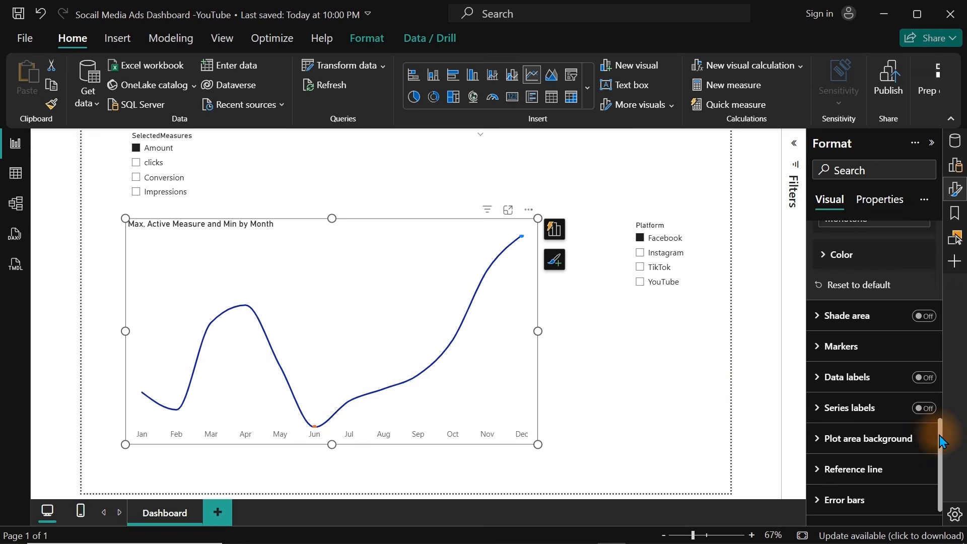
pyautogui.click(835, 343)
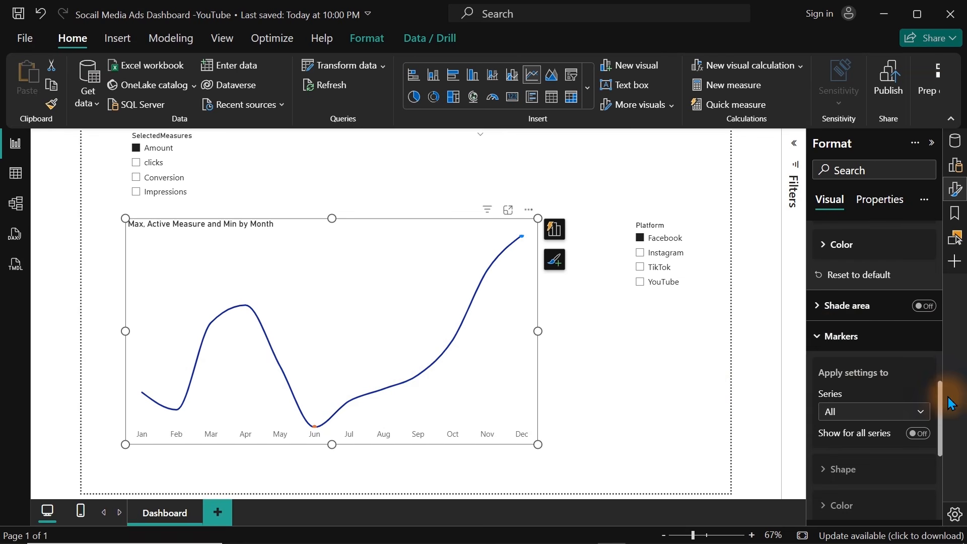
pyautogui.moveTo(945, 400); pyautogui.dragTo(939, 437)
pyautogui.click(916, 247)
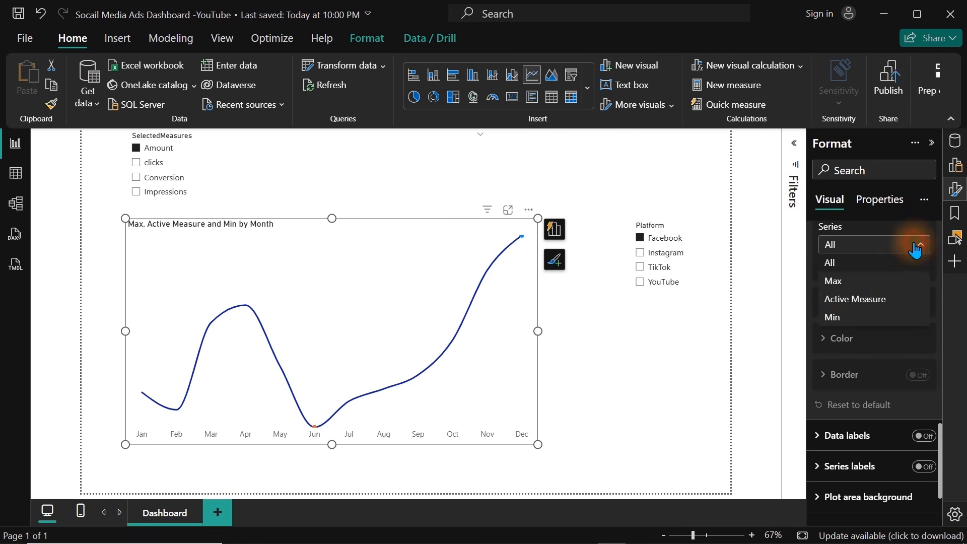
pyautogui.click(838, 281)
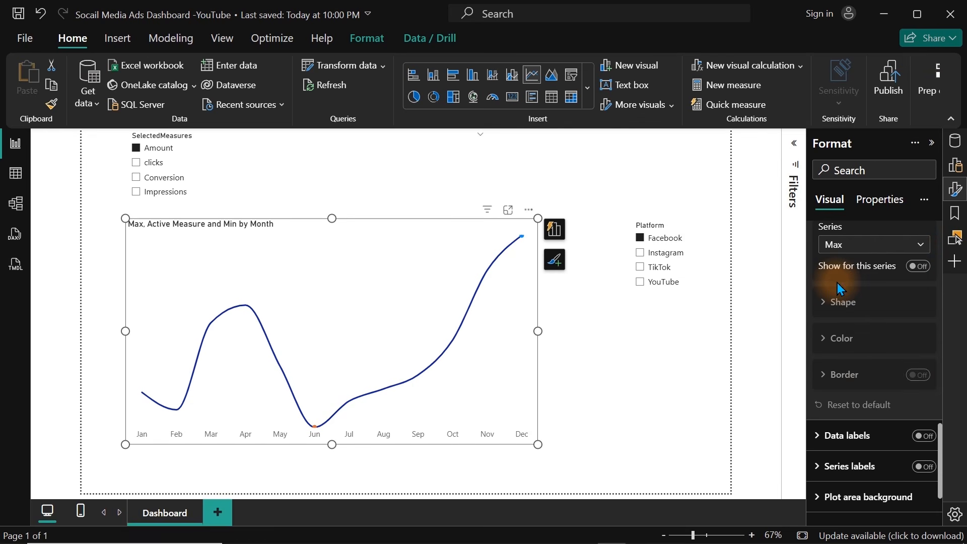
pyautogui.click(913, 268)
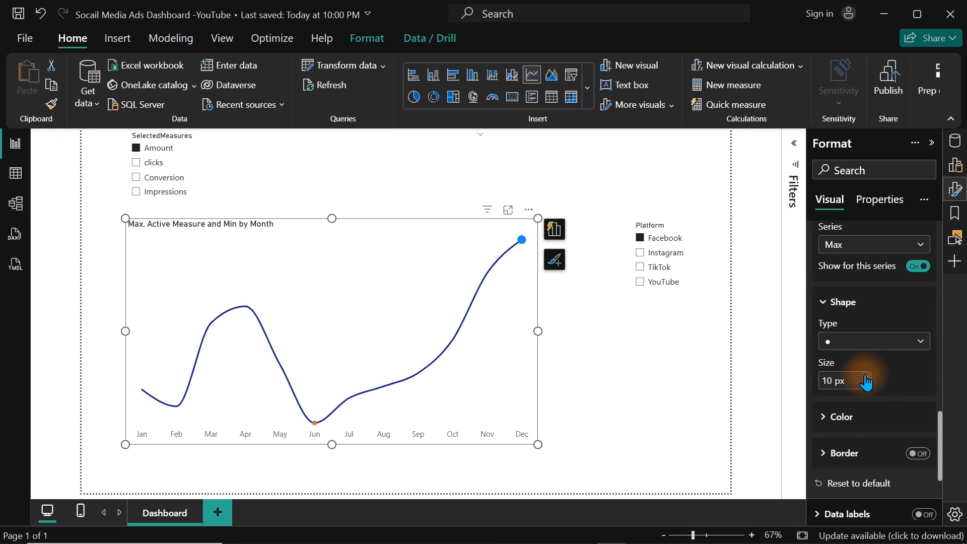
# Show markers for the Min series on the line chart and set their size to 10 px
pyautogui.click(872, 256)
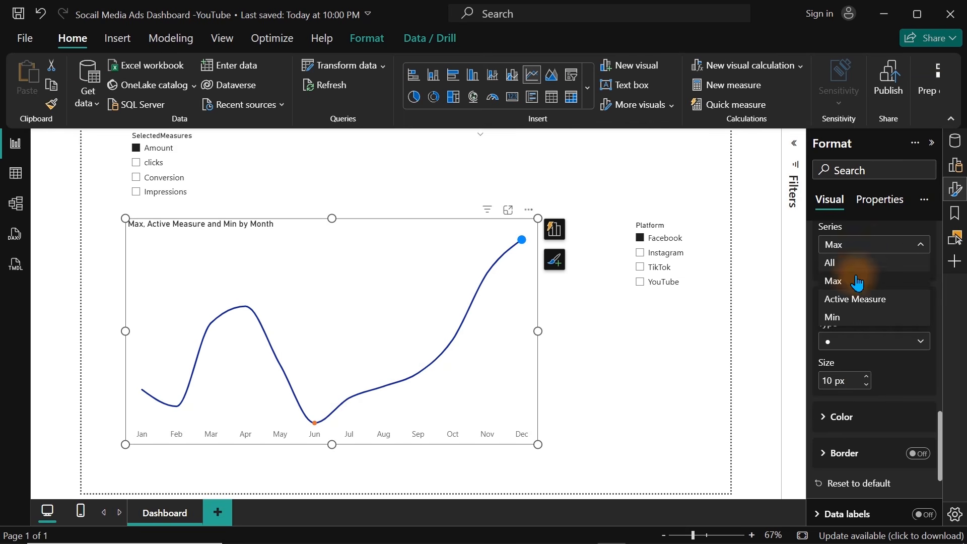
pyautogui.click(842, 316)
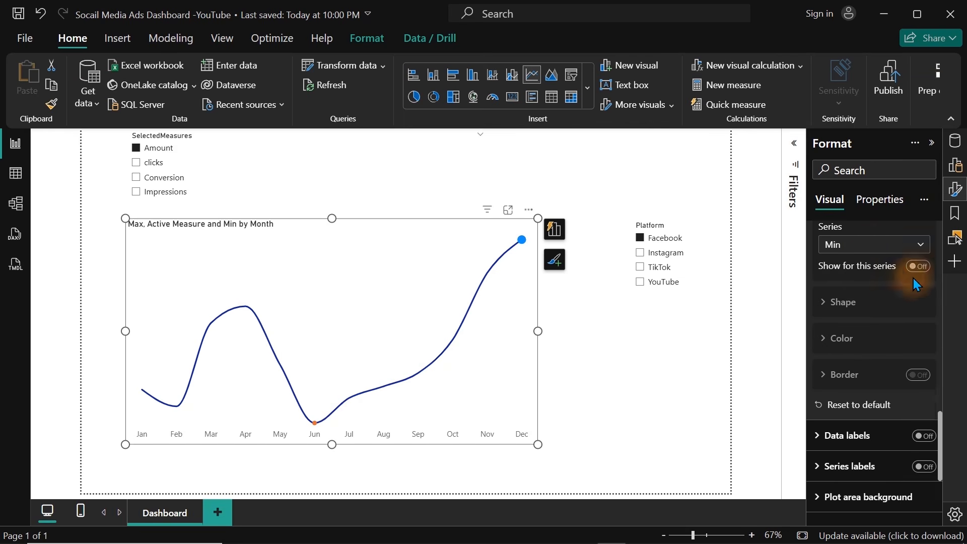
pyautogui.click(919, 266)
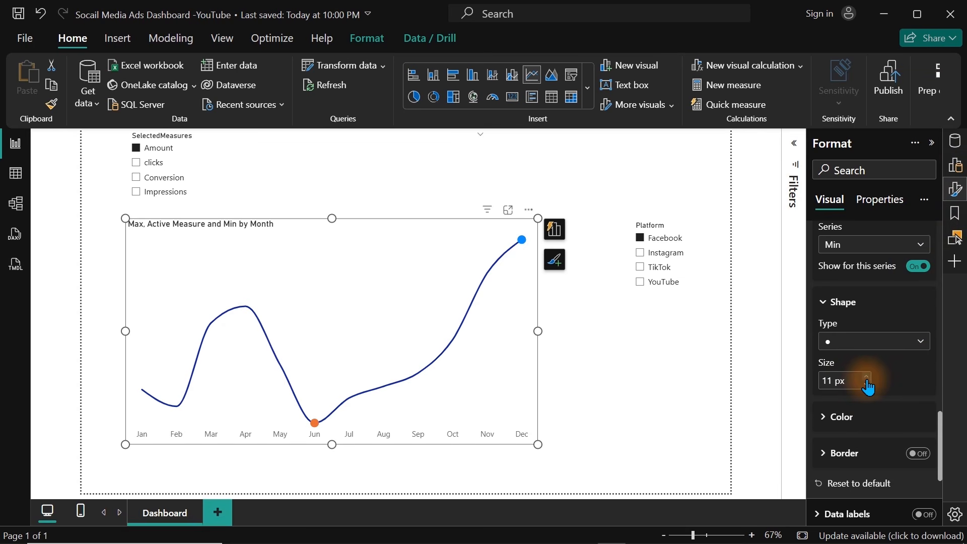
pyautogui.click(866, 385)
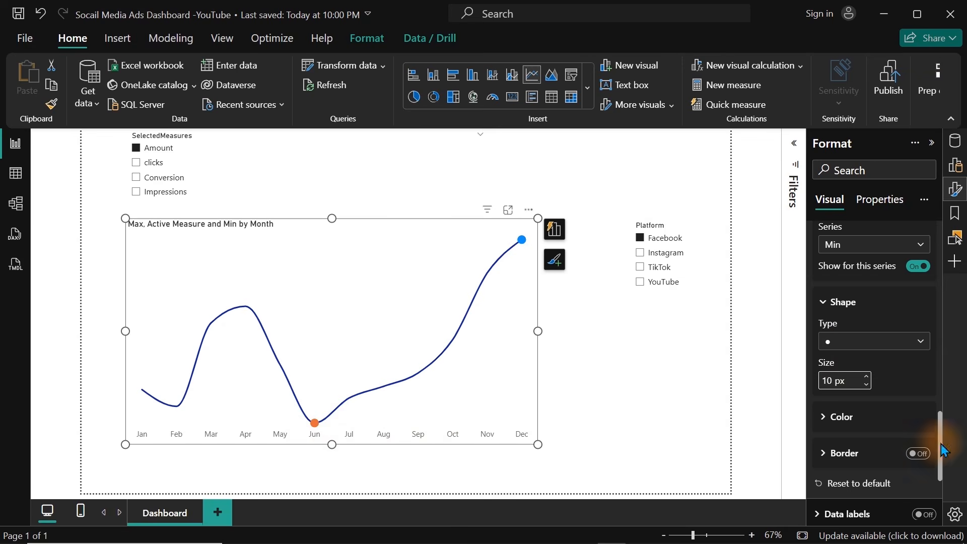
# Turn on data labels for the line chart and look over the labelled points
pyautogui.click(956, 189)
pyautogui.click(956, 189)
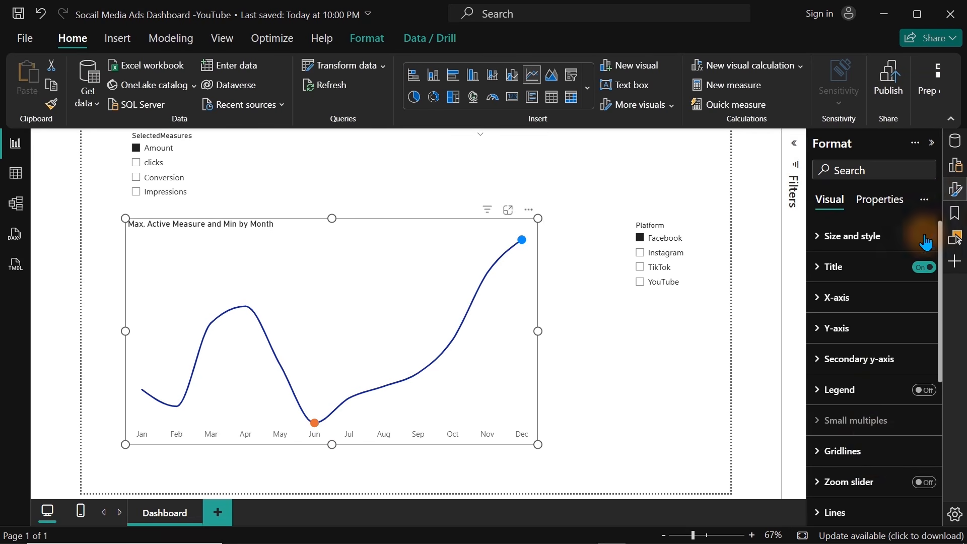
pyautogui.moveTo(939, 329); pyautogui.dragTo(940, 435)
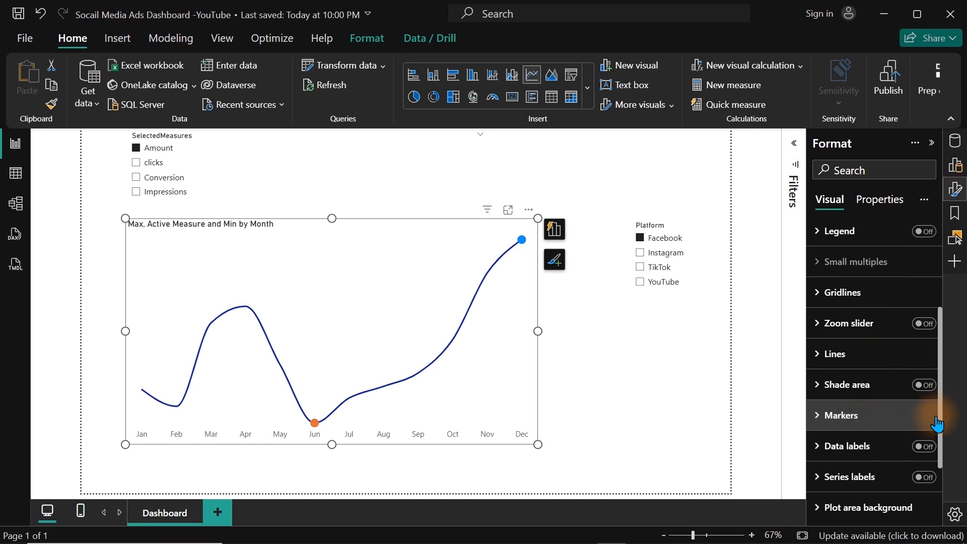
pyautogui.click(918, 441)
pyautogui.moveTo(939, 366); pyautogui.dragTo(942, 423)
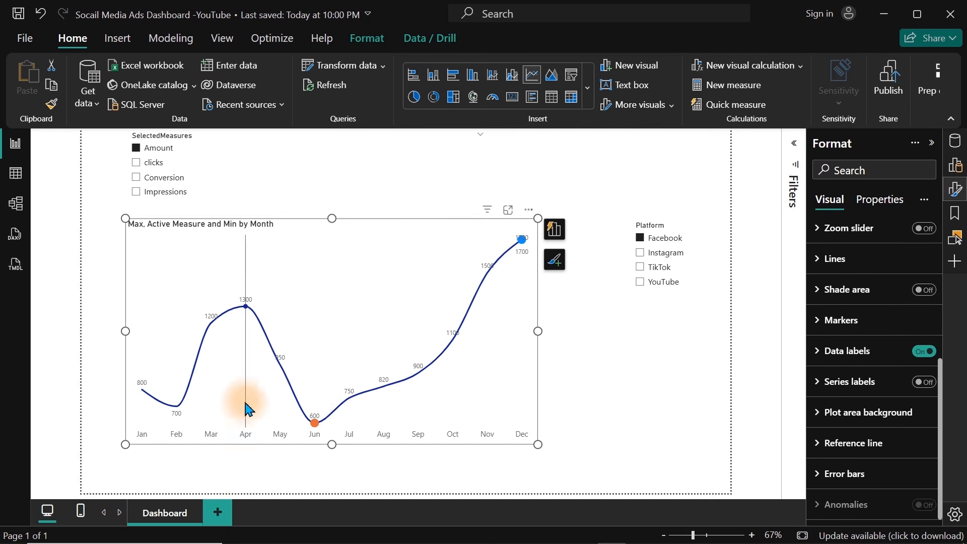
pyautogui.moveTo(436, 393)
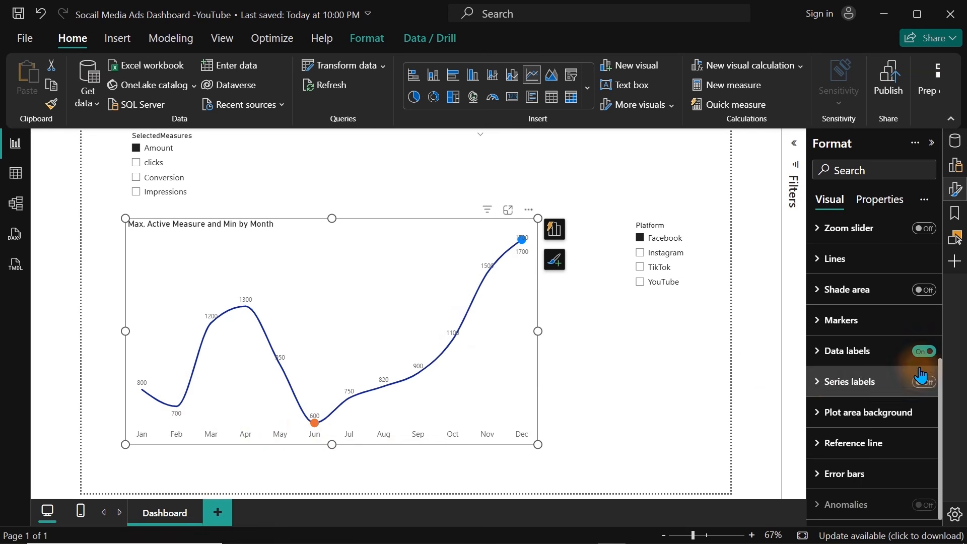
# Hide the data labels of the Active Measure series, keeping only the Max and Min labels
pyautogui.click(838, 358)
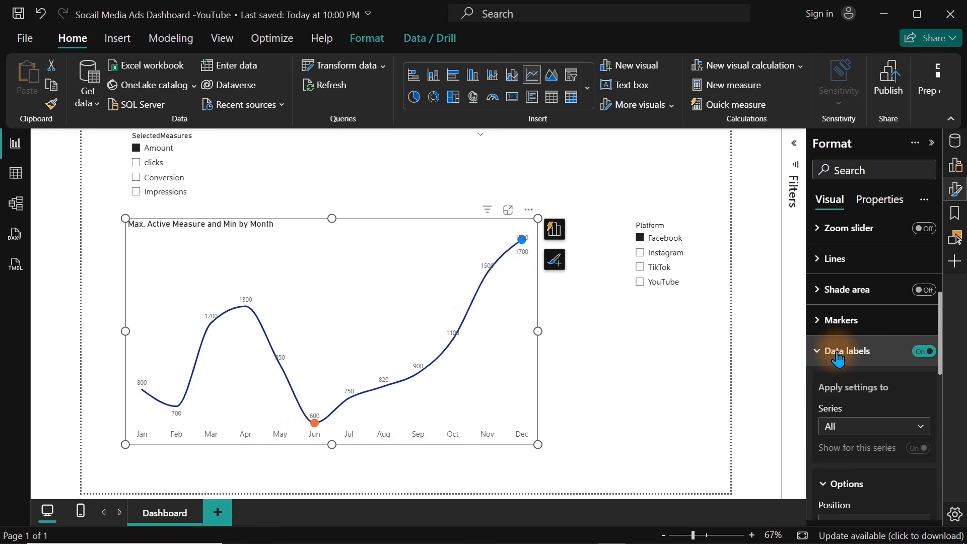
pyautogui.click(898, 436)
pyautogui.click(855, 481)
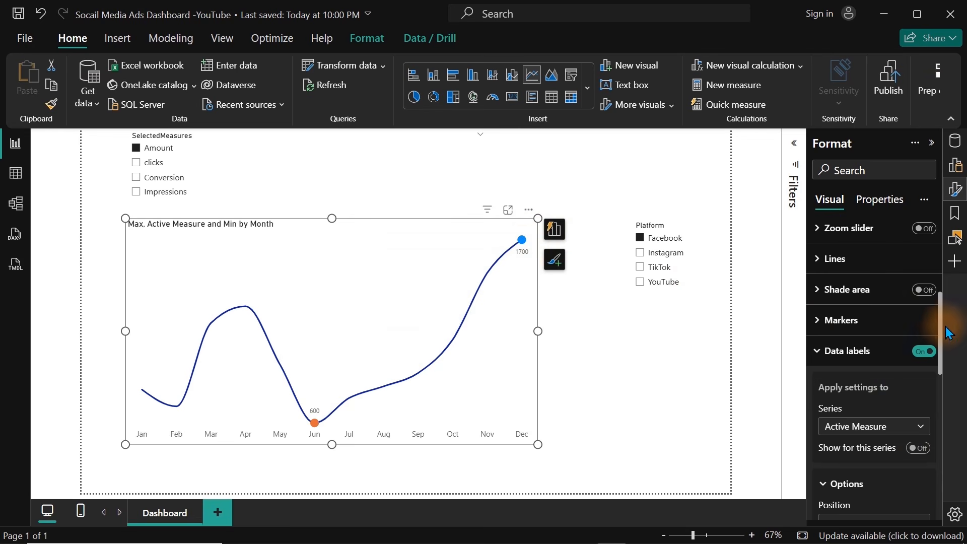
# Set the value font size of the Max series' data labels to 12
pyautogui.moveTo(940, 325); pyautogui.dragTo(937, 373)
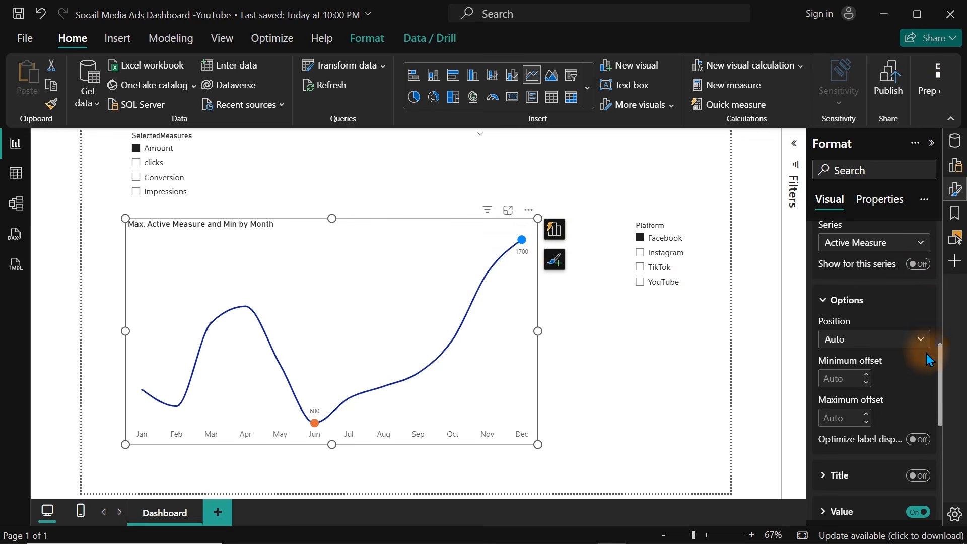
pyautogui.click(870, 244)
pyautogui.click(860, 276)
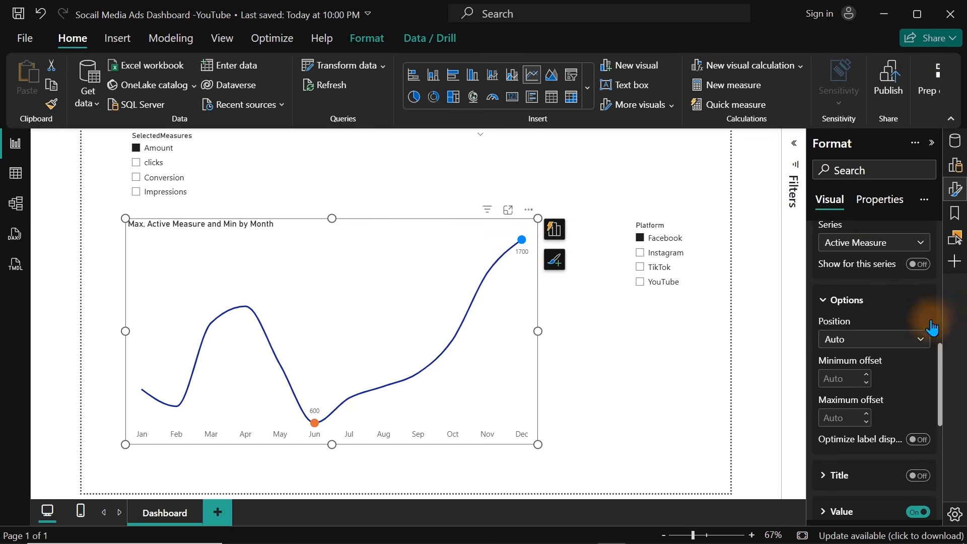
pyautogui.moveTo(940, 358); pyautogui.dragTo(941, 403)
pyautogui.click(840, 355)
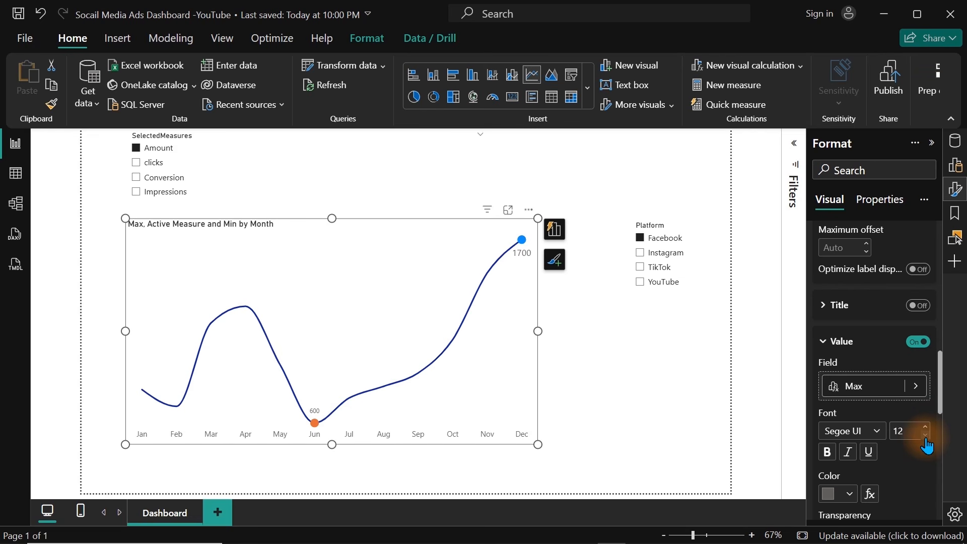
# Set the Max data labels' display units to None and switch the SelectedMeasures slicer to Impressions to check the label
pyautogui.moveTo(944, 403); pyautogui.dragTo(939, 447)
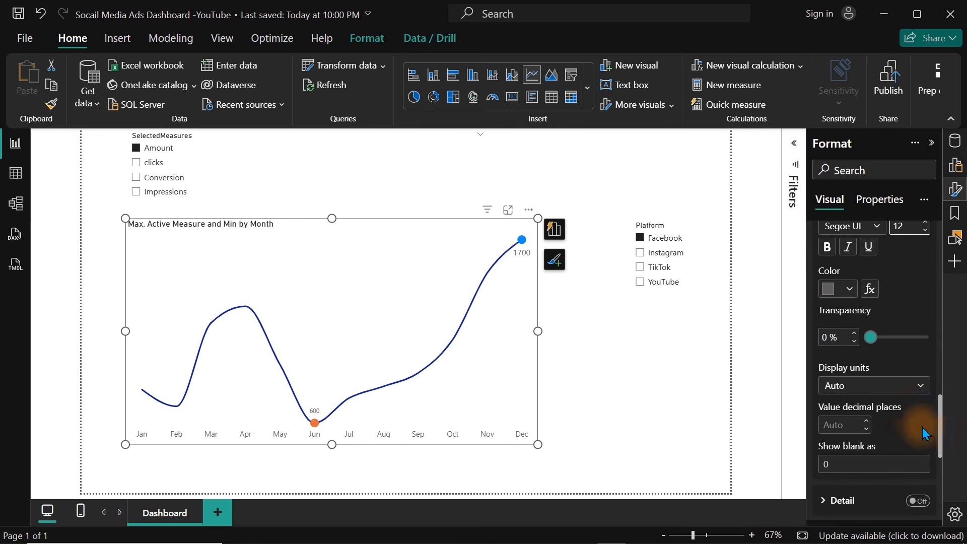
pyautogui.click(876, 391)
pyautogui.click(845, 423)
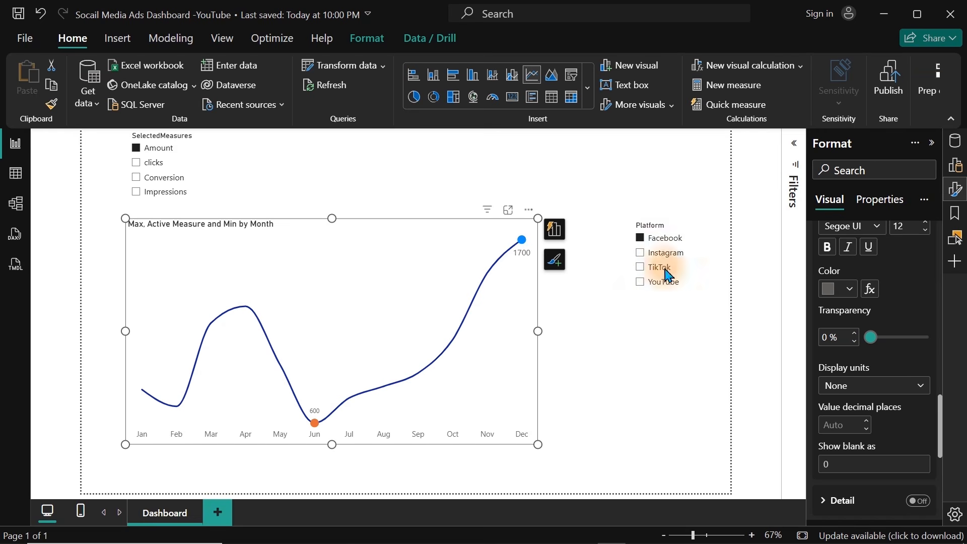
pyautogui.click(148, 194)
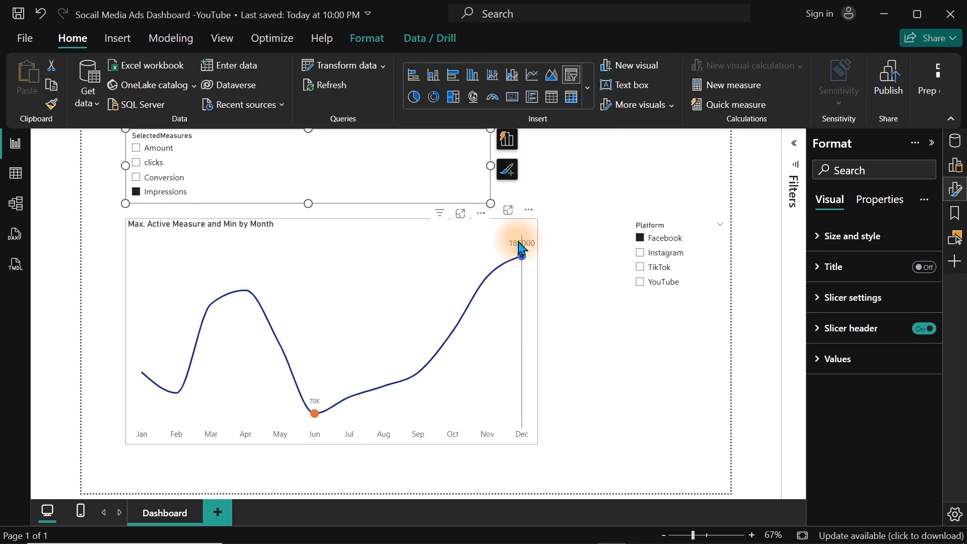
# Format the line chart's Max measure as a whole number with a thousands separator and check its December value
pyautogui.click(493, 236)
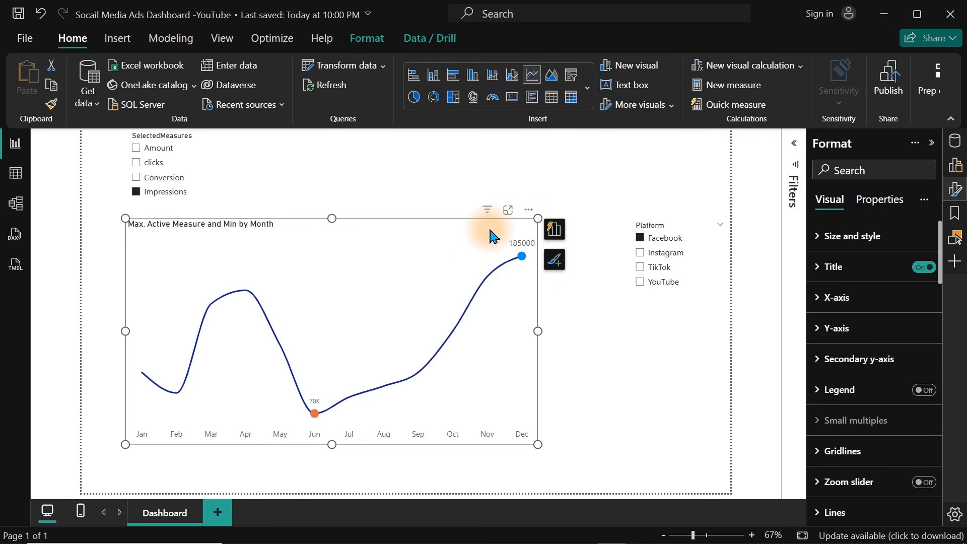
pyautogui.click(876, 203)
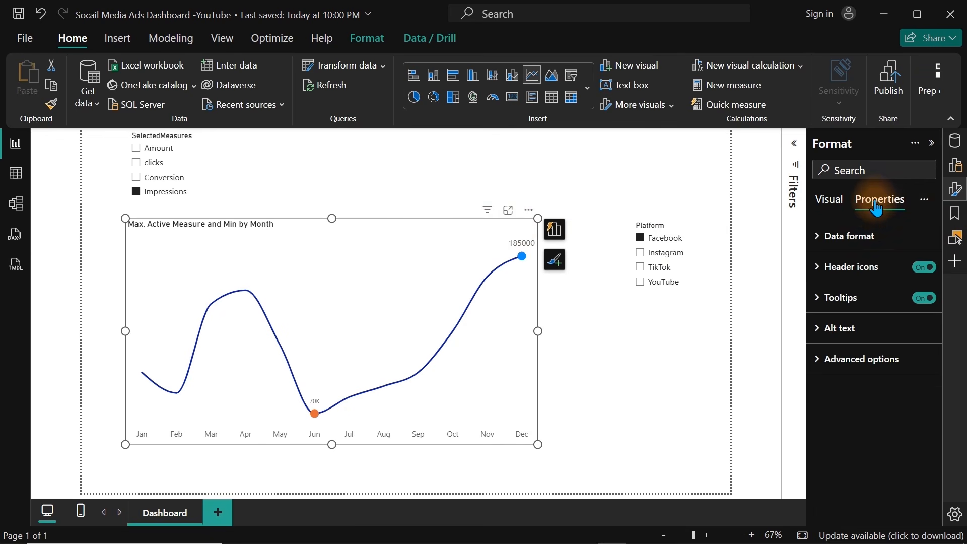
pyautogui.click(835, 247)
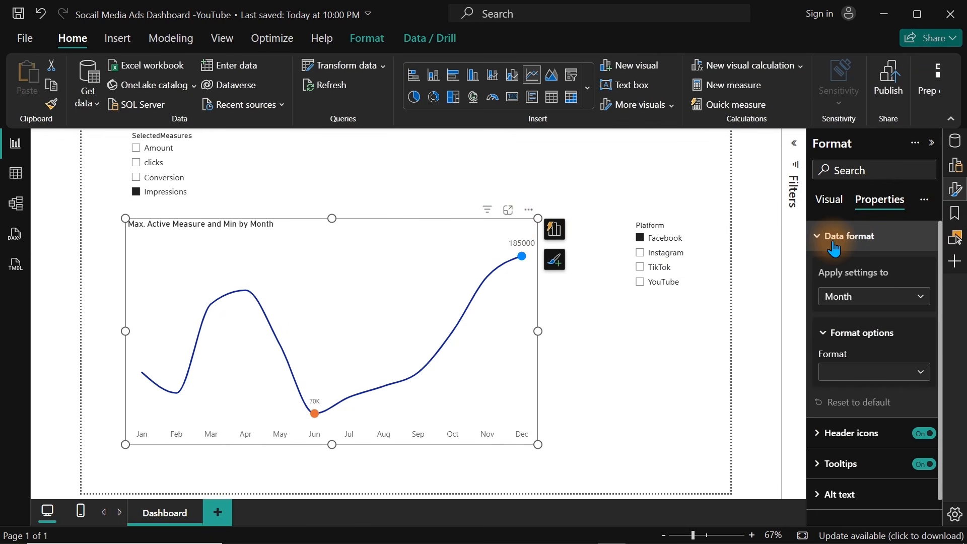
pyautogui.click(874, 300)
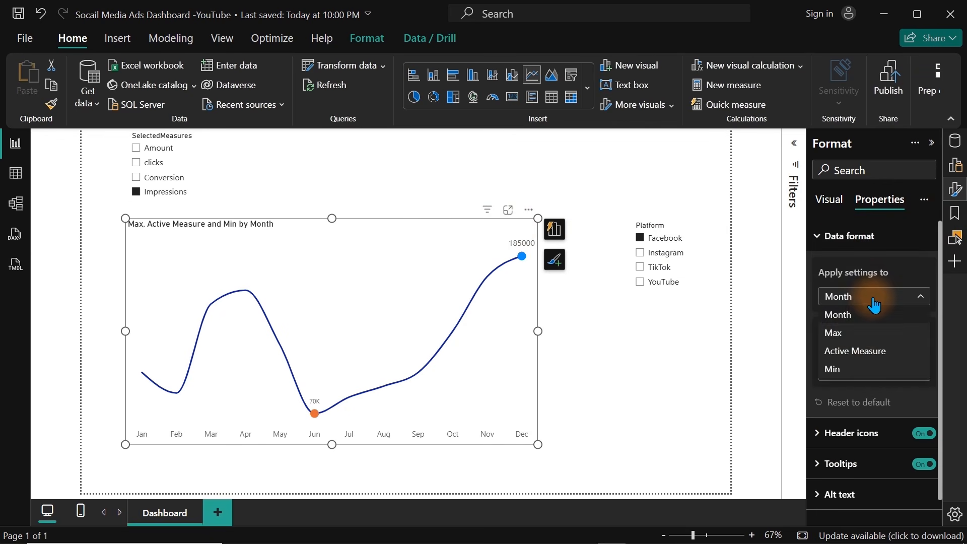
pyautogui.click(849, 339)
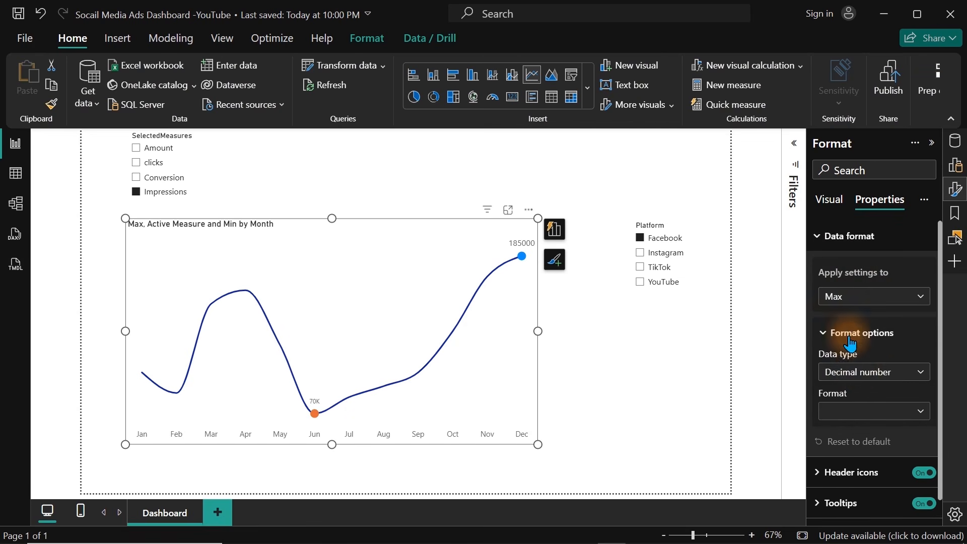
pyautogui.click(863, 383)
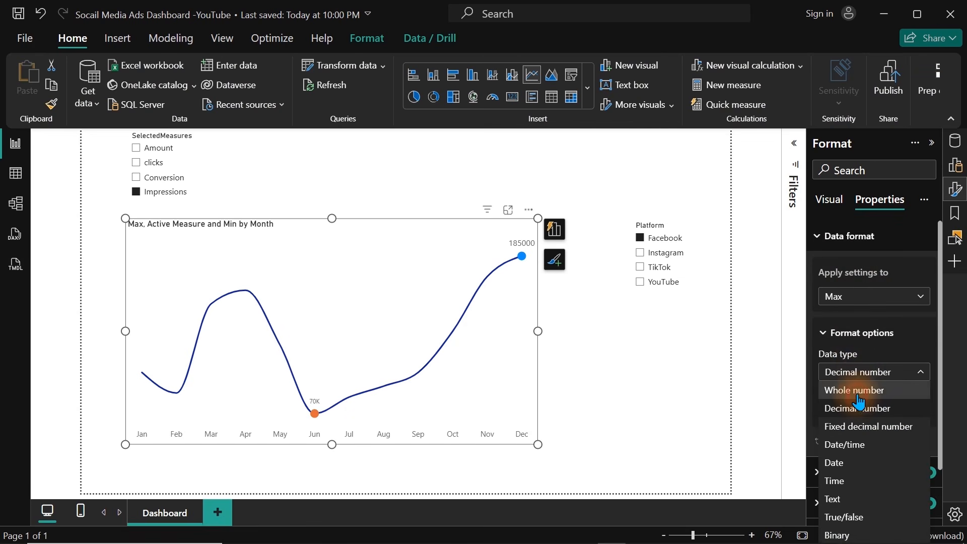
pyautogui.click(861, 407)
pyautogui.click(863, 425)
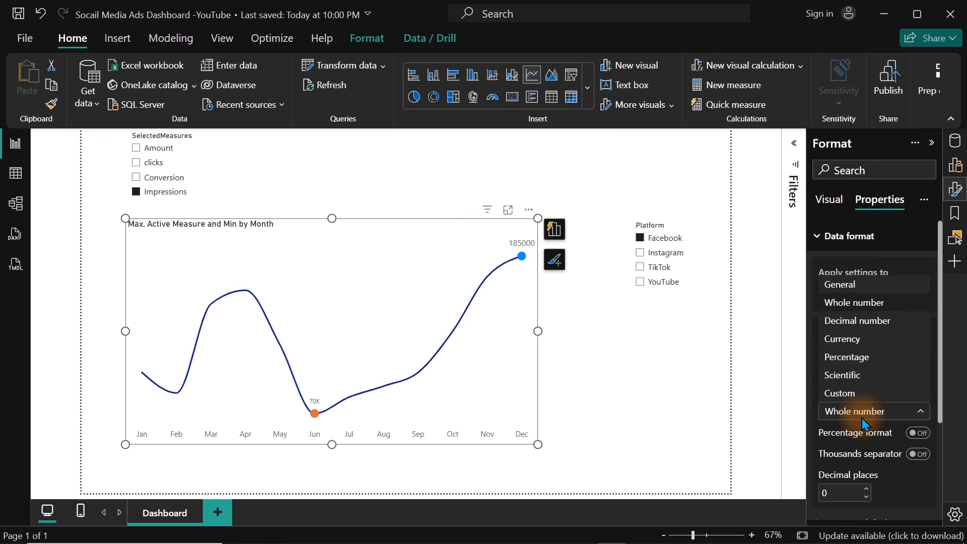
pyautogui.click(856, 304)
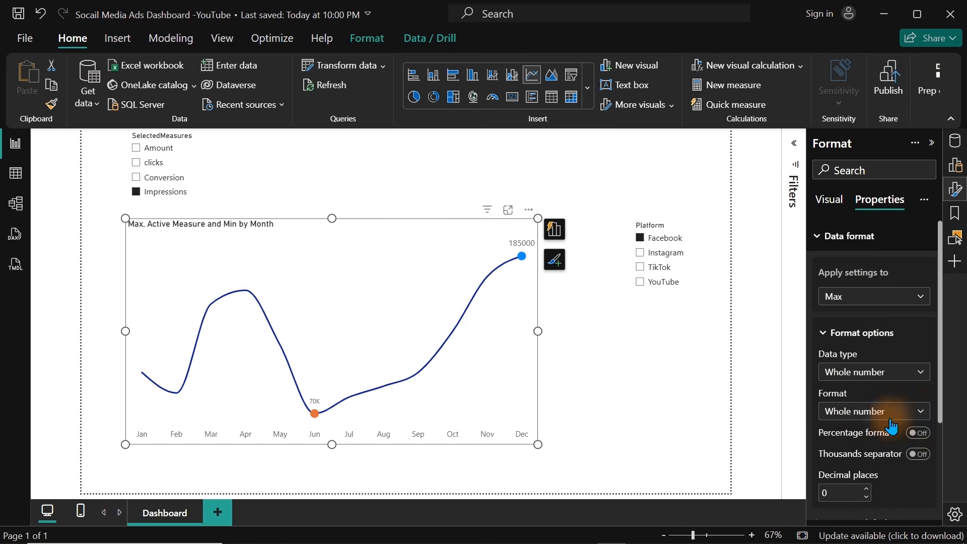
pyautogui.click(912, 456)
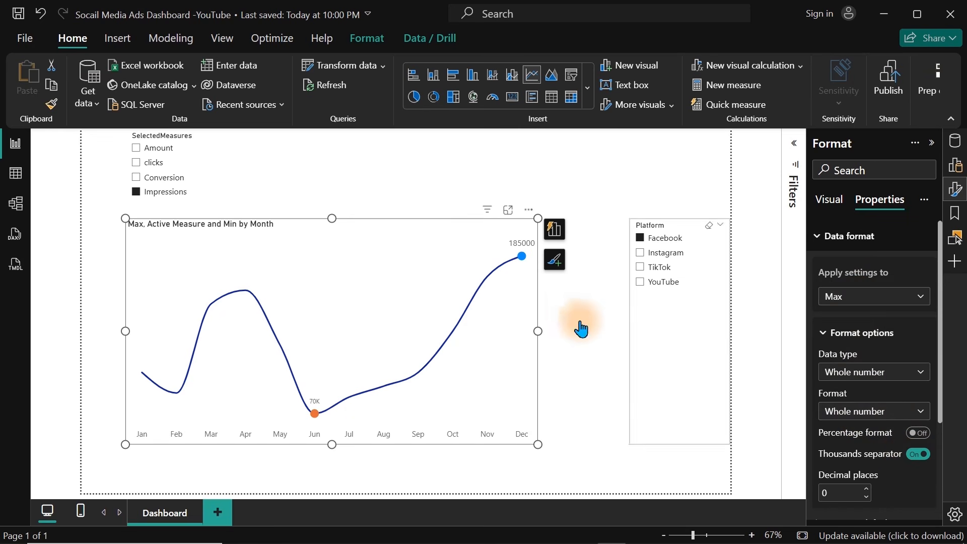
pyautogui.moveTo(526, 252)
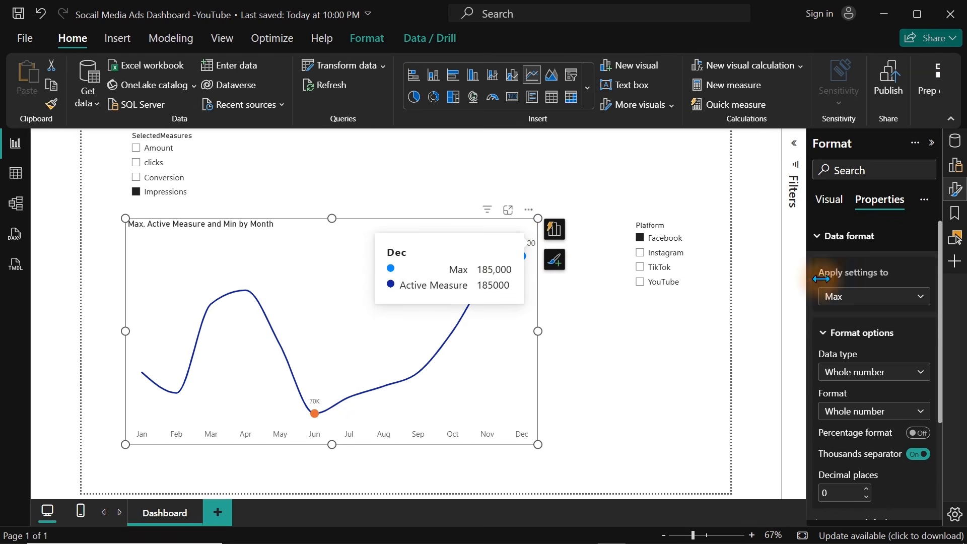
# Format the chart's Min measure as a whole number with a thousands separator
pyautogui.click(832, 299)
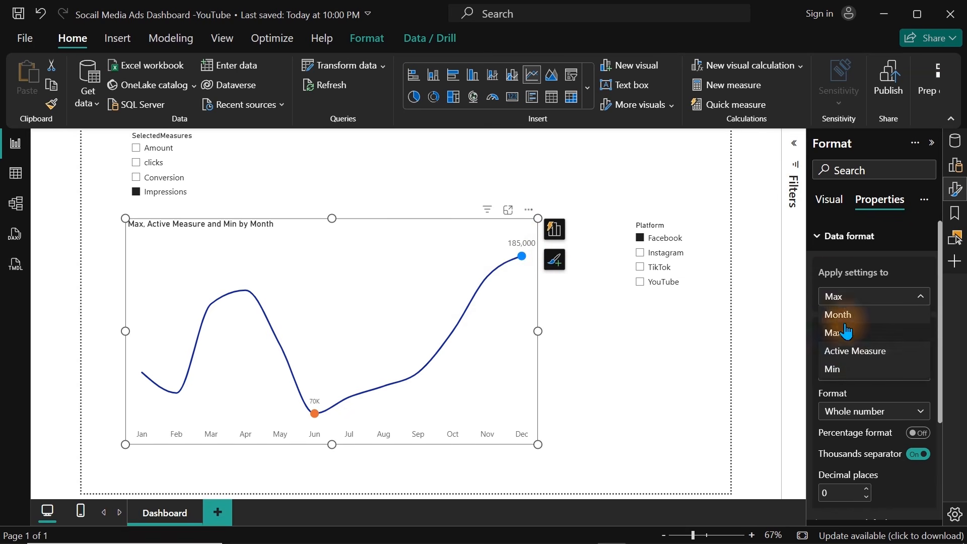
pyautogui.click(840, 371)
pyautogui.click(875, 377)
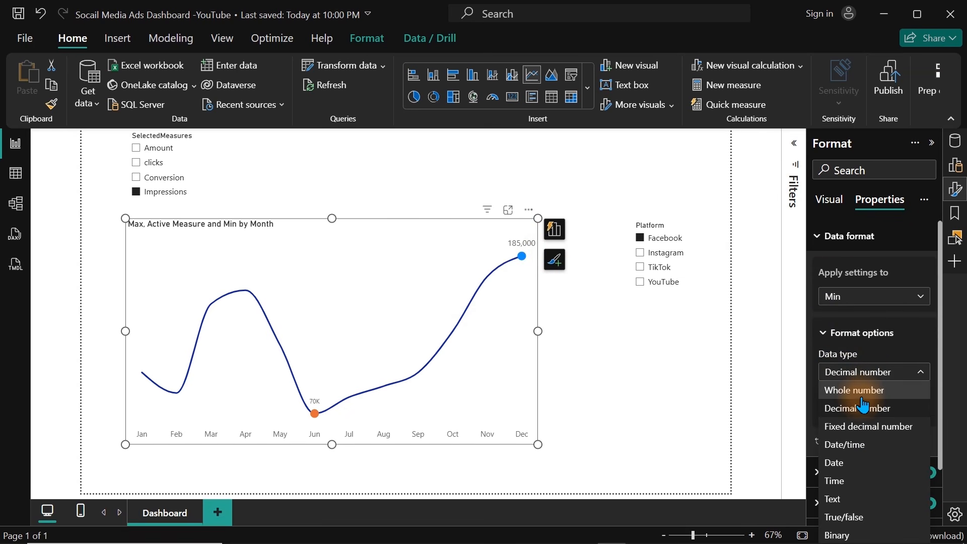
pyautogui.click(866, 402)
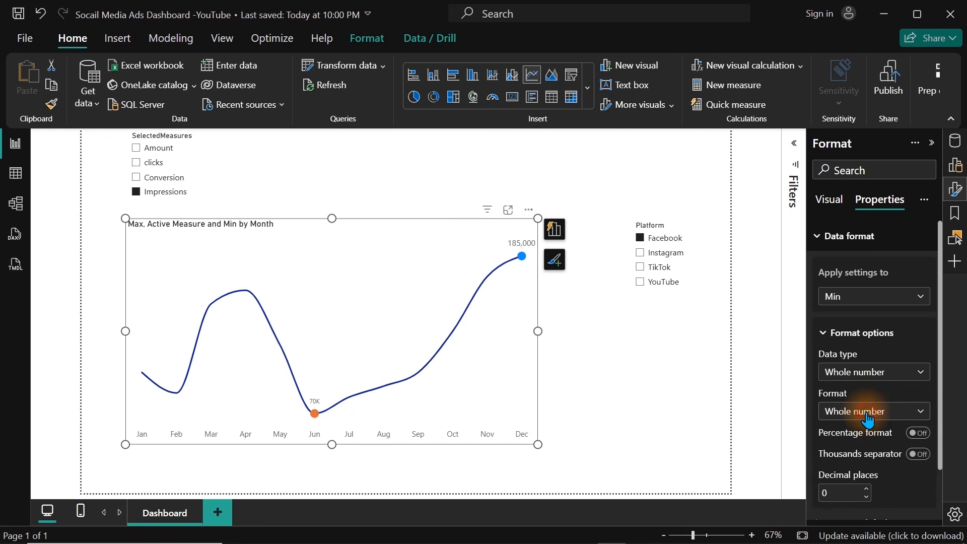
pyautogui.click(867, 411)
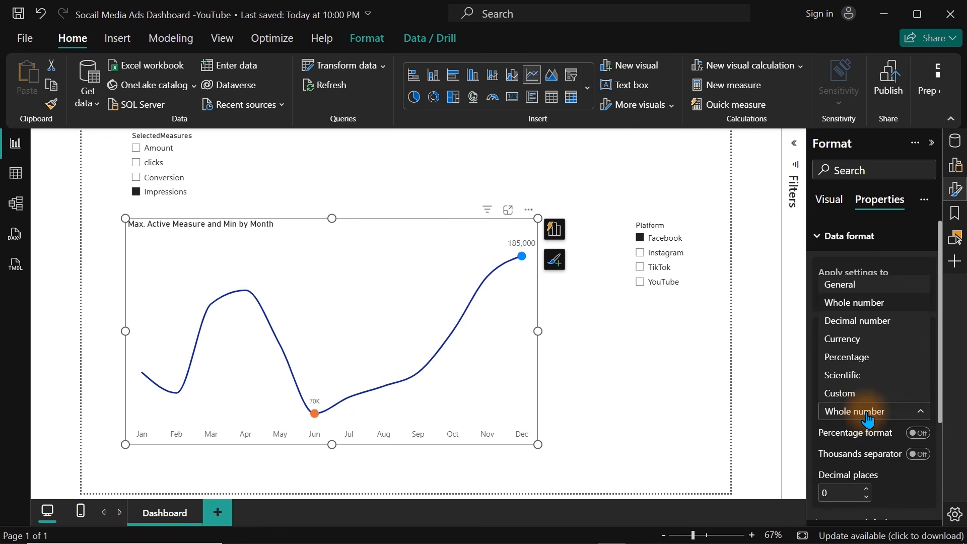
pyautogui.click(856, 304)
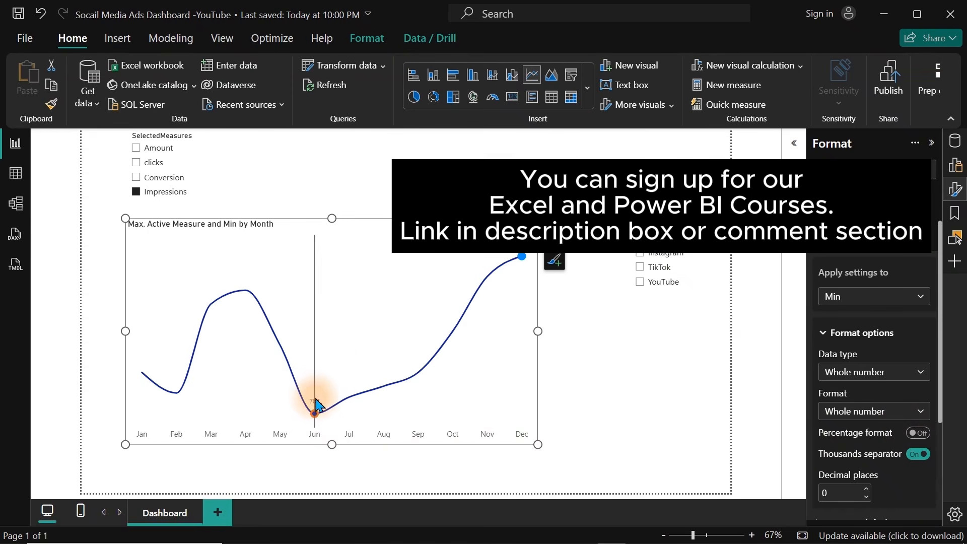
# Set the position of the Min series' data labels to Above
pyautogui.click(956, 195)
pyautogui.click(956, 195)
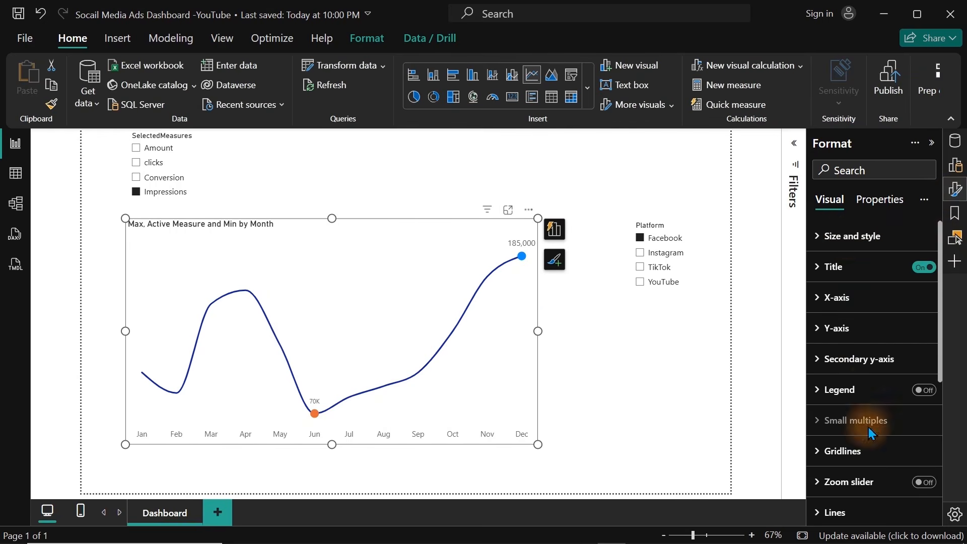
pyautogui.moveTo(941, 309); pyautogui.dragTo(939, 428)
pyautogui.scroll(-1, 927, 403)
pyautogui.click(917, 365)
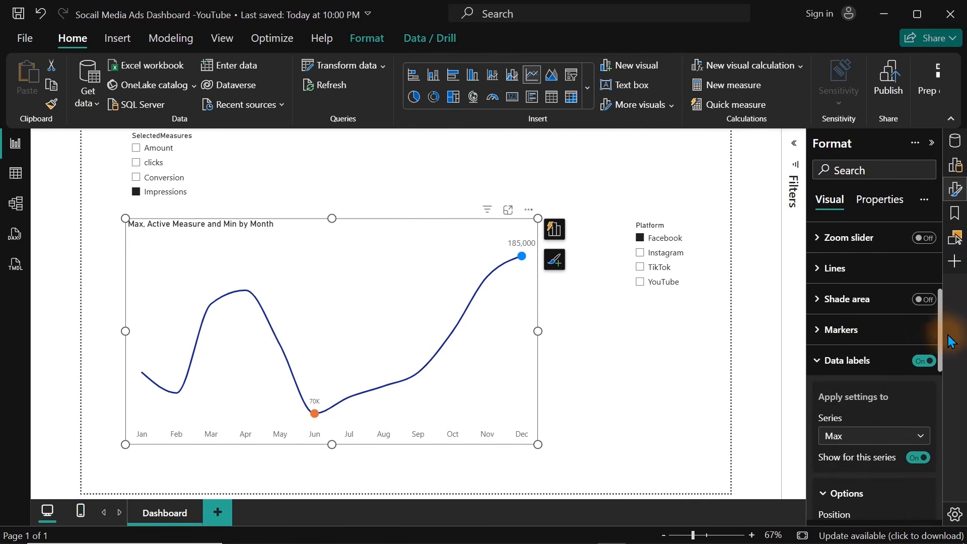
pyautogui.moveTo(940, 325); pyautogui.dragTo(936, 385)
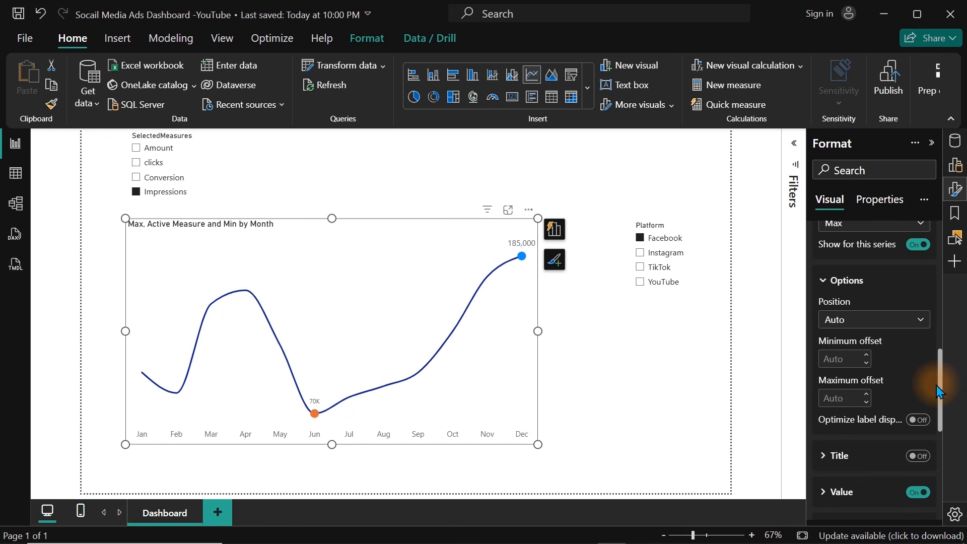
pyautogui.click(871, 223)
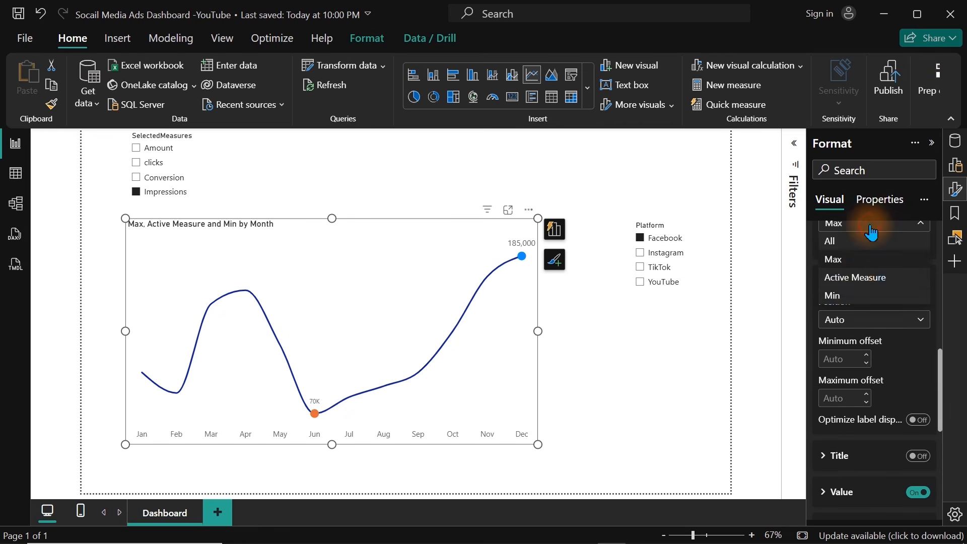
pyautogui.click(853, 298)
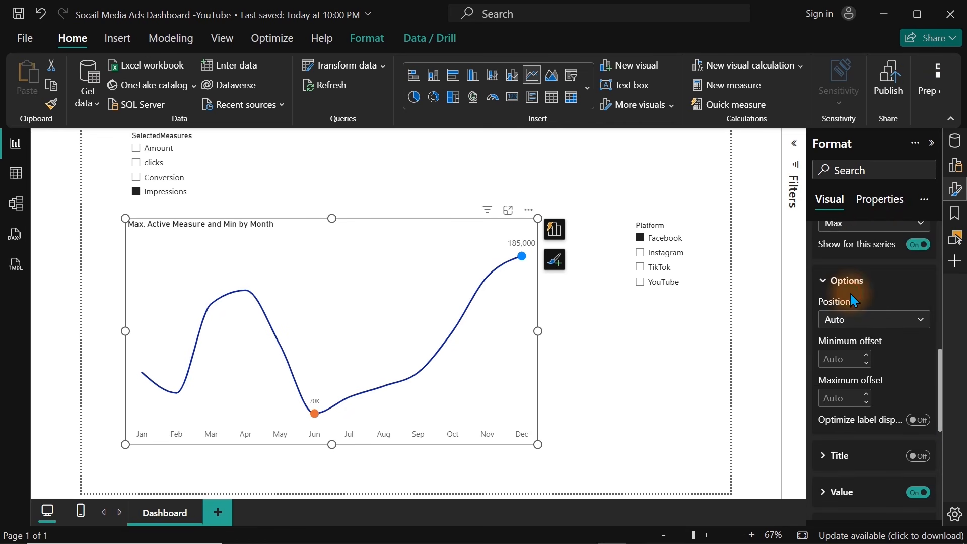
pyautogui.click(866, 321)
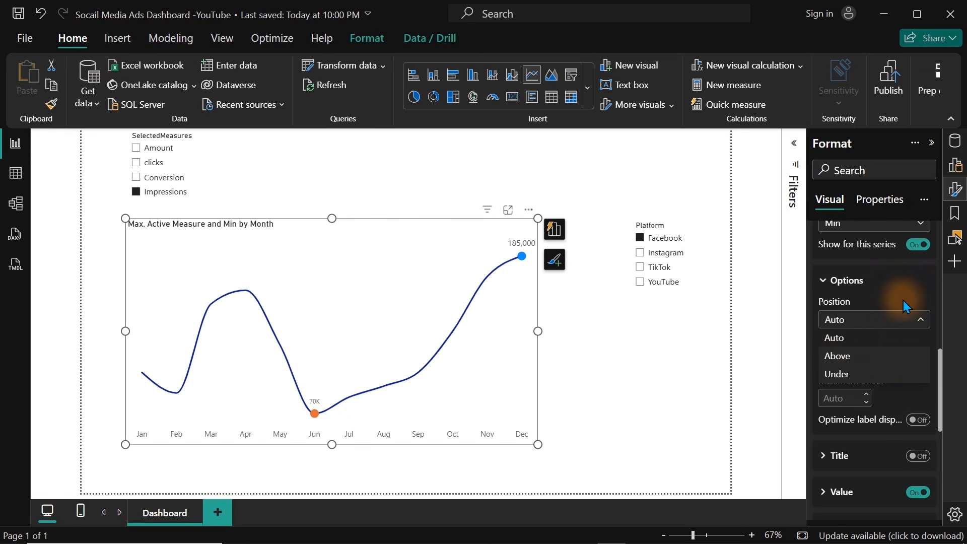
pyautogui.click(840, 358)
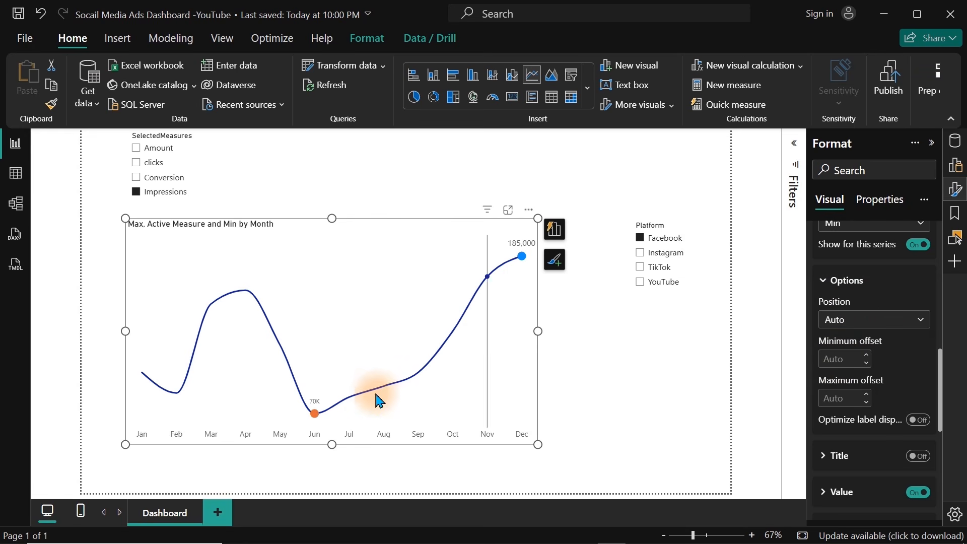
# Set the position of the Max series' data labels to Above
pyautogui.click(847, 233)
pyautogui.click(844, 257)
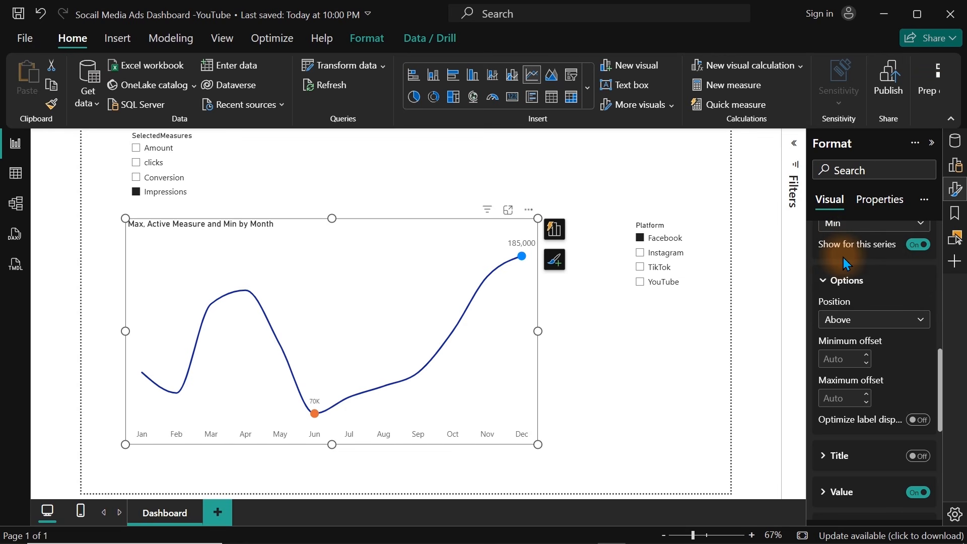
pyautogui.click(856, 319)
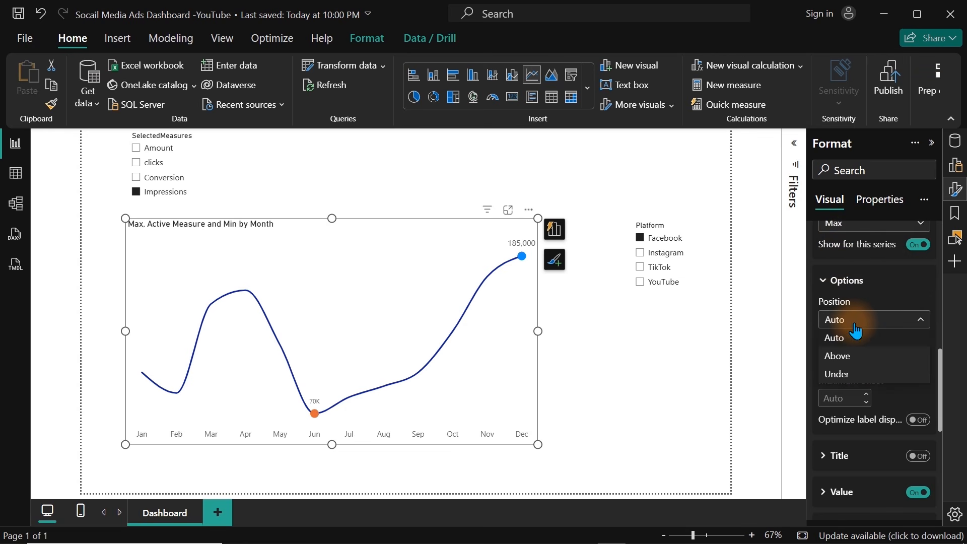
pyautogui.click(840, 359)
# Set the value font size of the Min series' data labels to 13
pyautogui.click(855, 229)
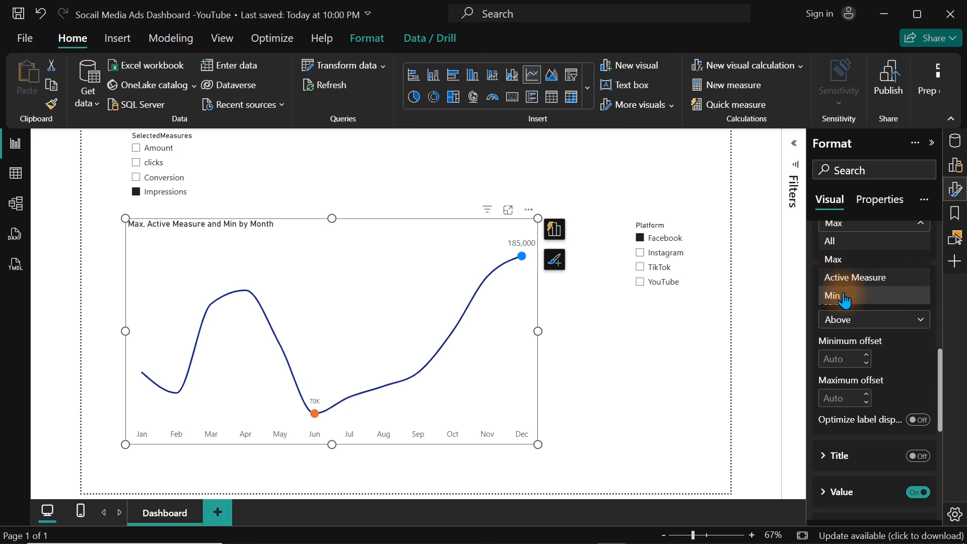
pyautogui.click(843, 297)
pyautogui.moveTo(939, 356); pyautogui.dragTo(939, 434)
pyautogui.click(836, 244)
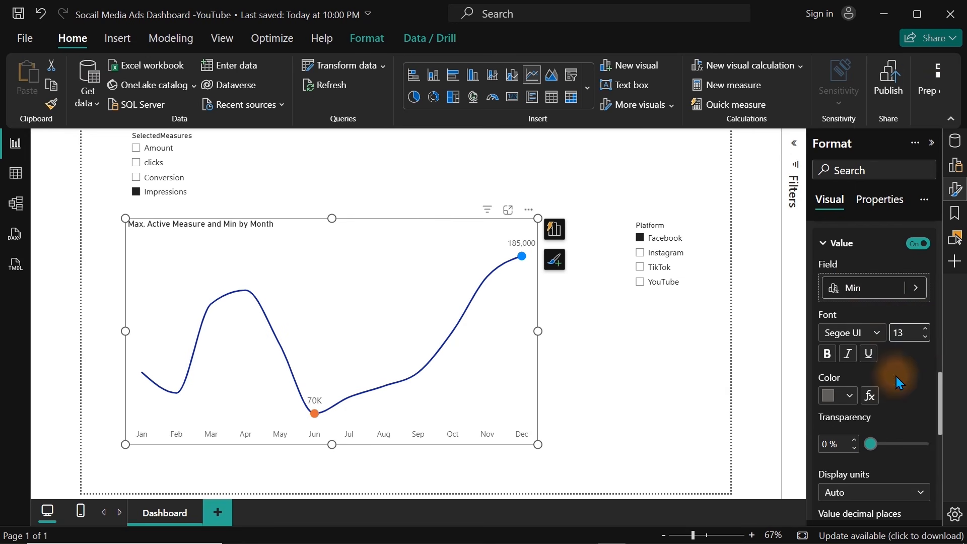
# Set the Min data labels' display units to None and check the labels with the SelectedMeasures slicer on Conversion and clicks
pyautogui.click(874, 491)
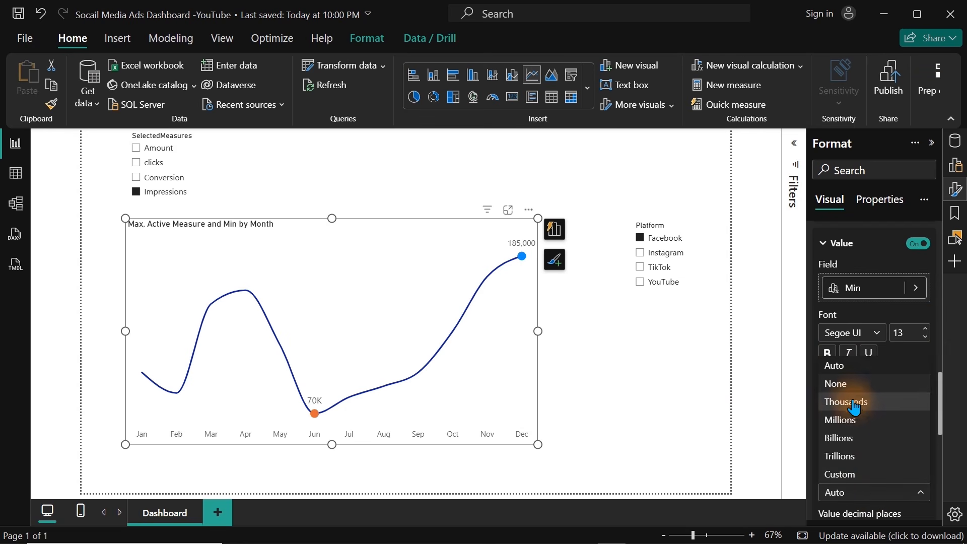
pyautogui.click(833, 385)
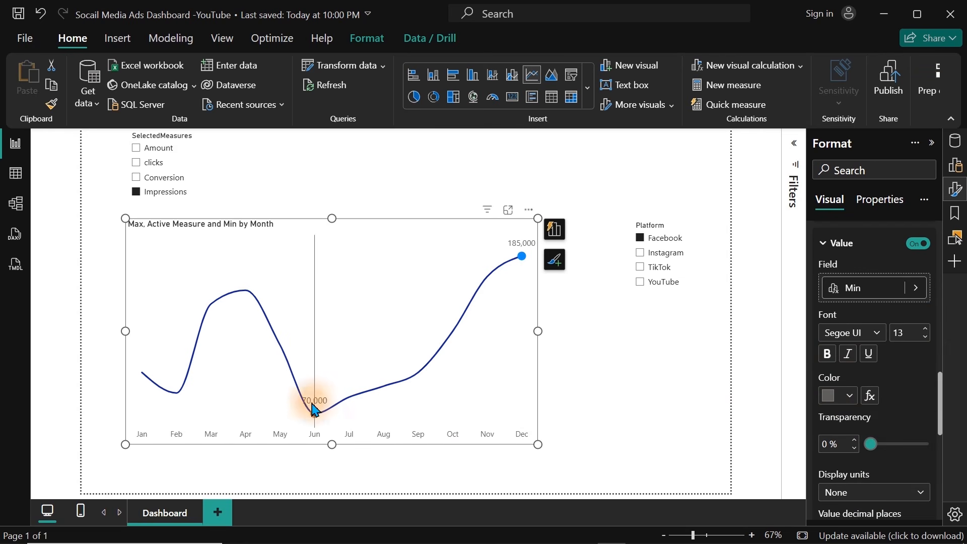
pyautogui.click(150, 181)
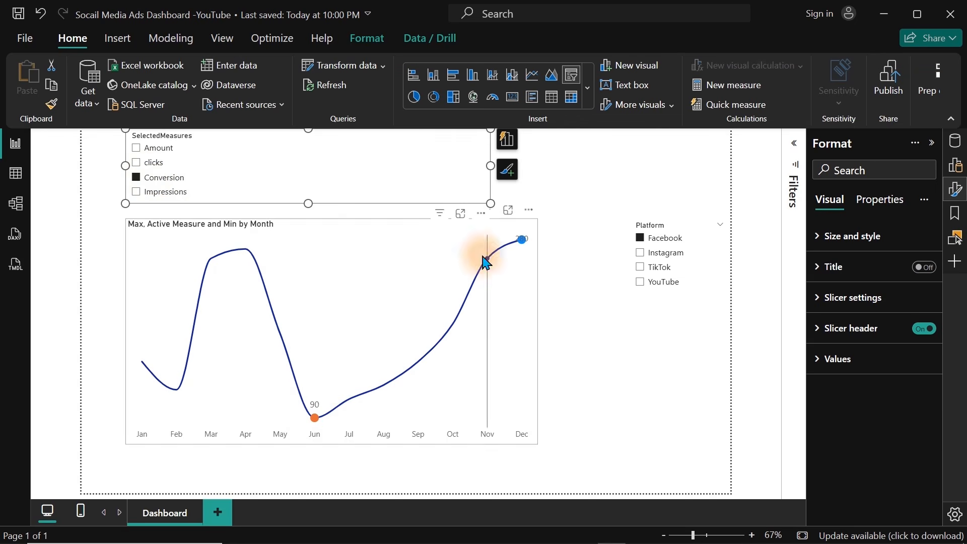
pyautogui.click(150, 162)
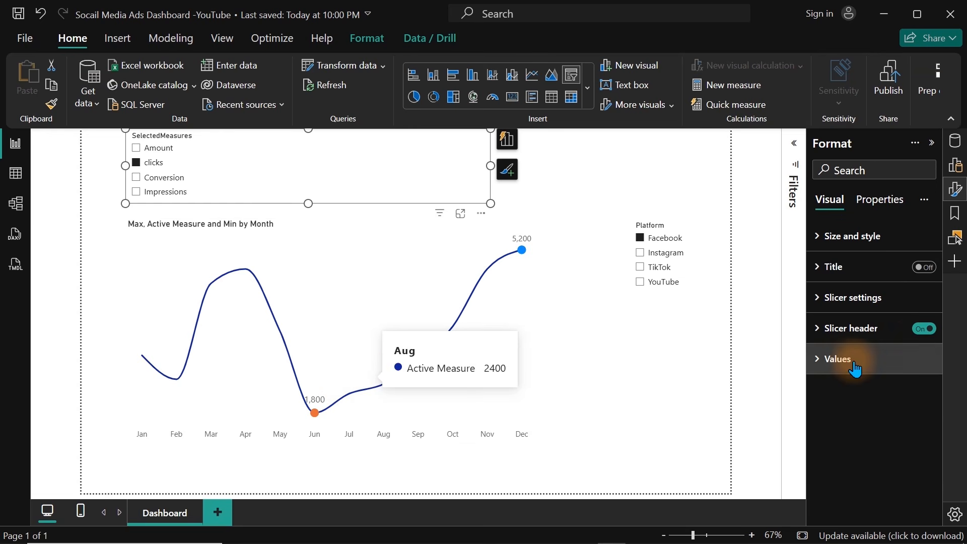
# Turn on the background of the Min series' data labels in the line chart and color it red
pyautogui.click(538, 317)
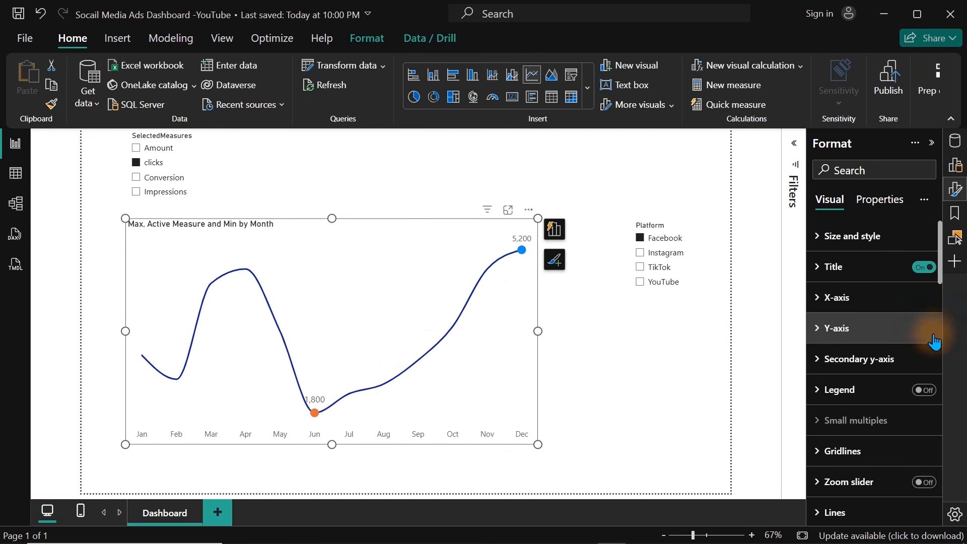
pyautogui.moveTo(945, 281); pyautogui.dragTo(951, 484)
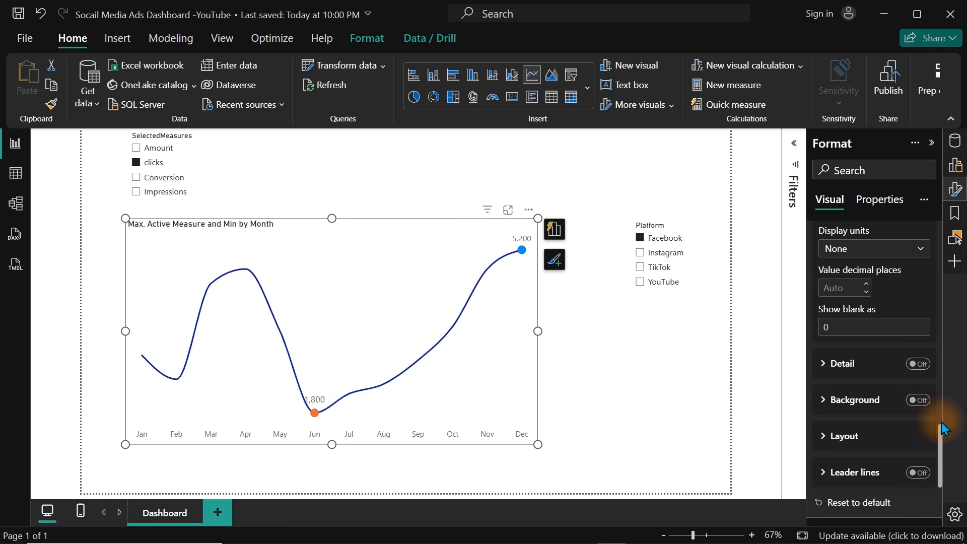
pyautogui.scroll(1, 940, 428)
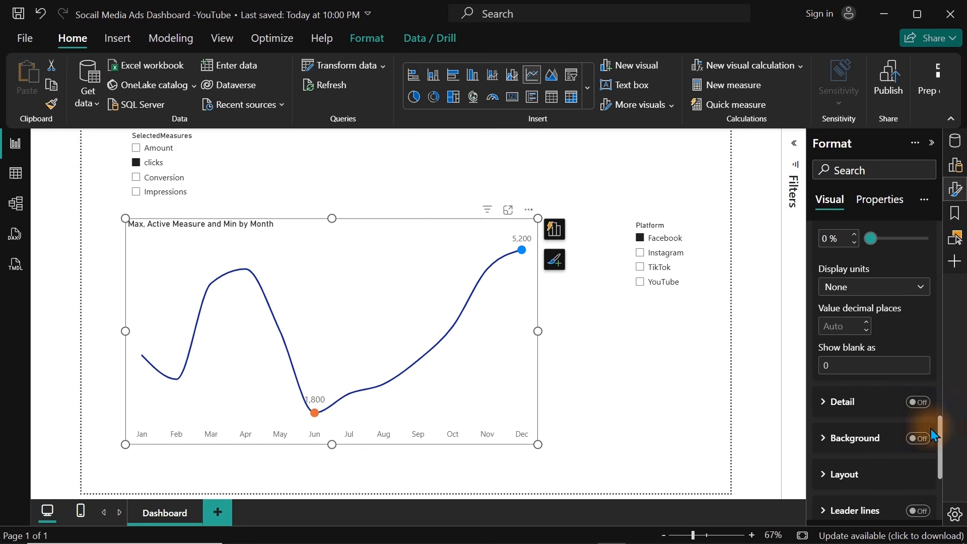
pyautogui.click(839, 438)
pyautogui.scroll(1, 939, 432)
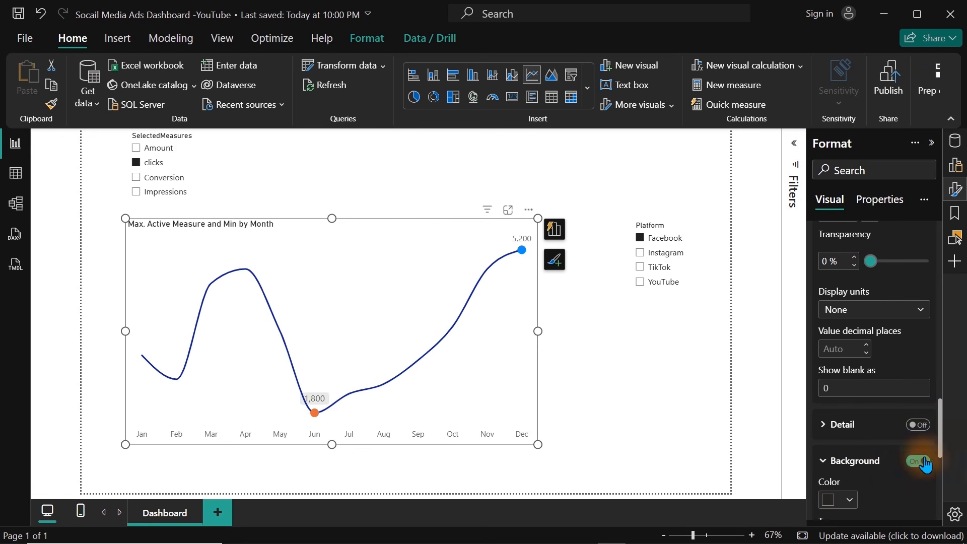
pyautogui.moveTo(940, 429); pyautogui.dragTo(845, 450)
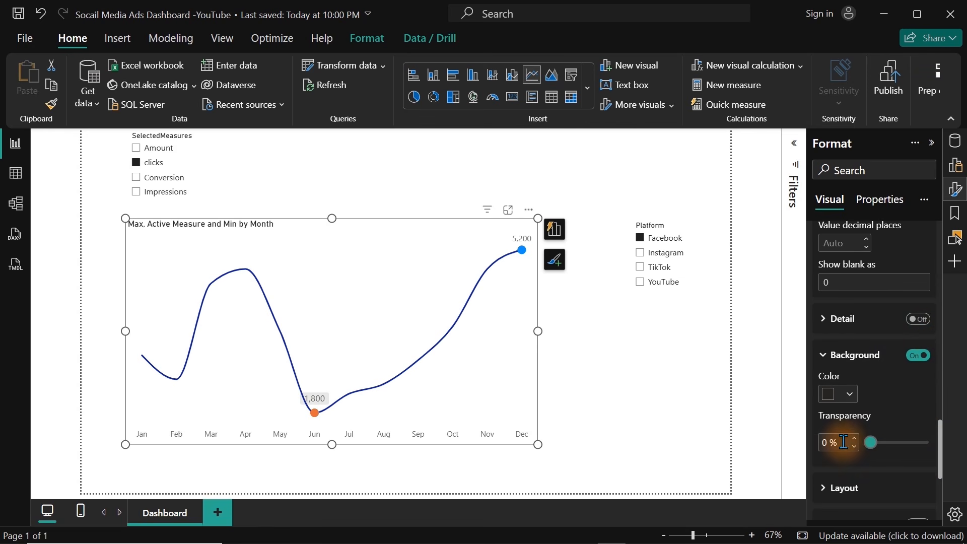
pyautogui.click(849, 394)
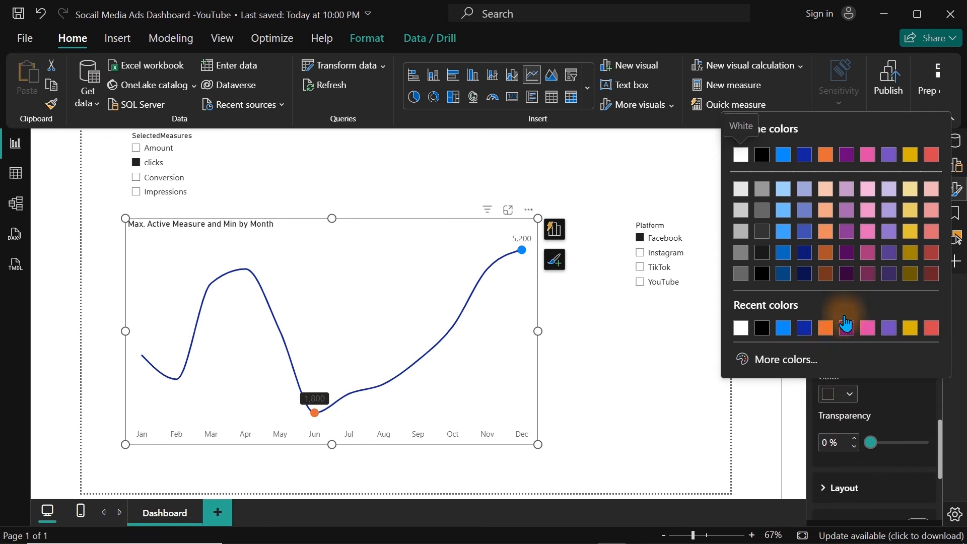
pyautogui.click(932, 157)
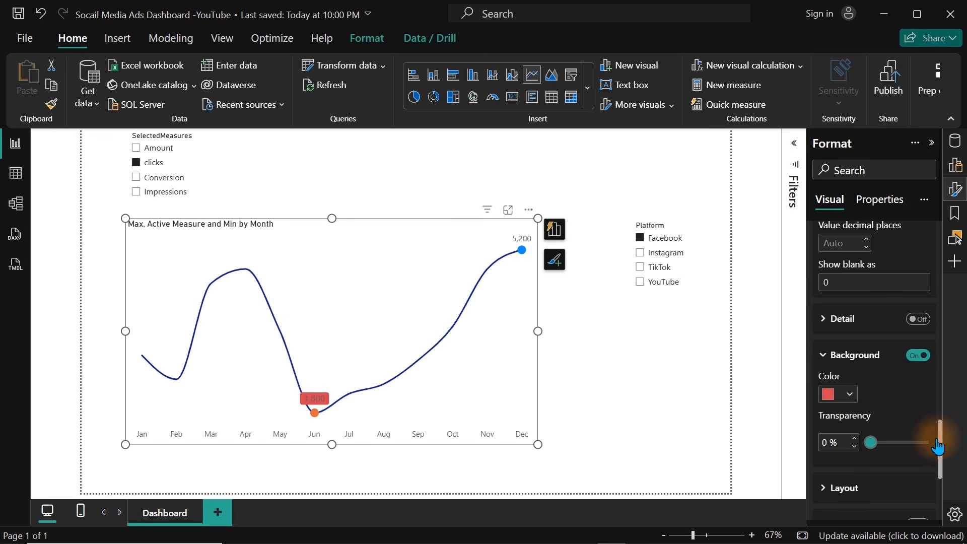
# Set the value text color of the Min series' data labels to white
pyautogui.moveTo(945, 453); pyautogui.dragTo(943, 406)
pyautogui.click(843, 356)
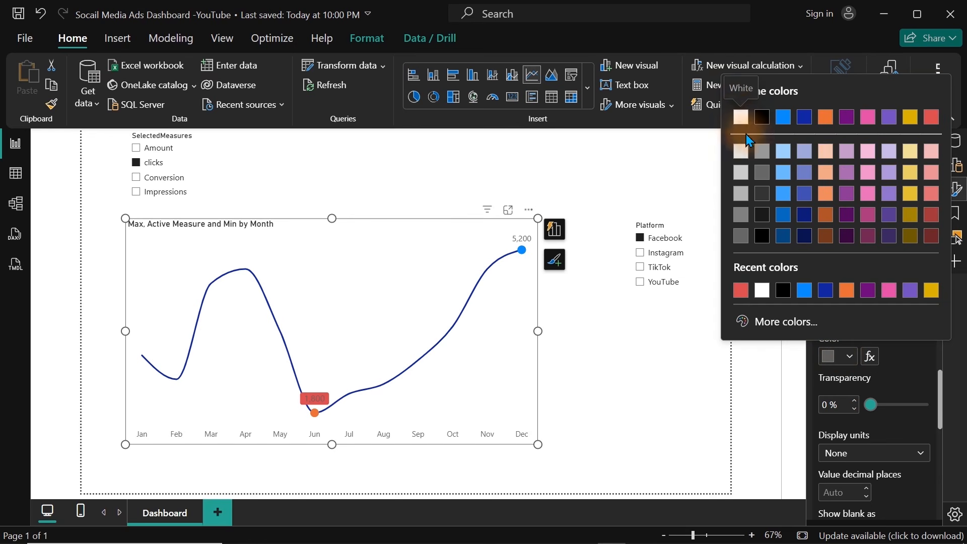
pyautogui.click(739, 116)
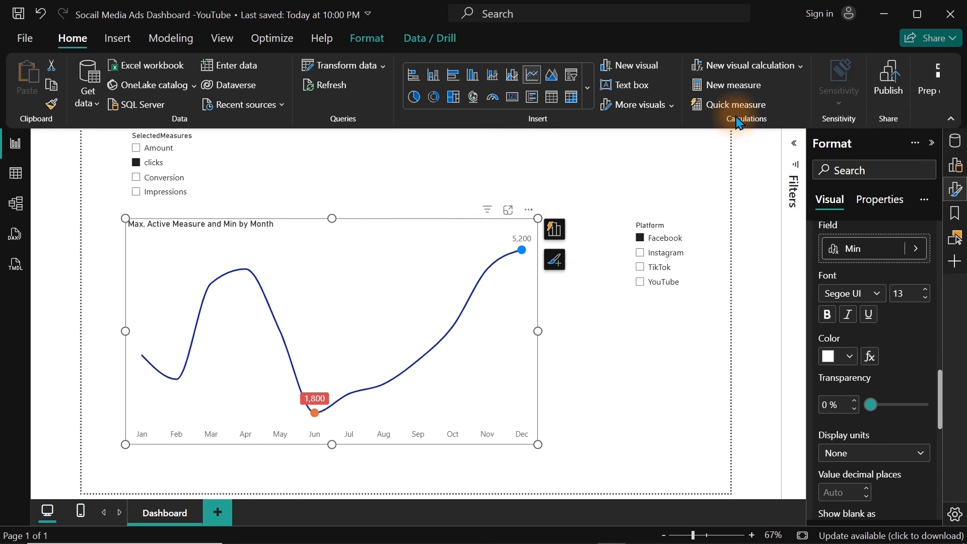
# Apply the data label settings to the Max series and turn on its label background
pyautogui.moveTo(939, 421); pyautogui.dragTo(939, 394)
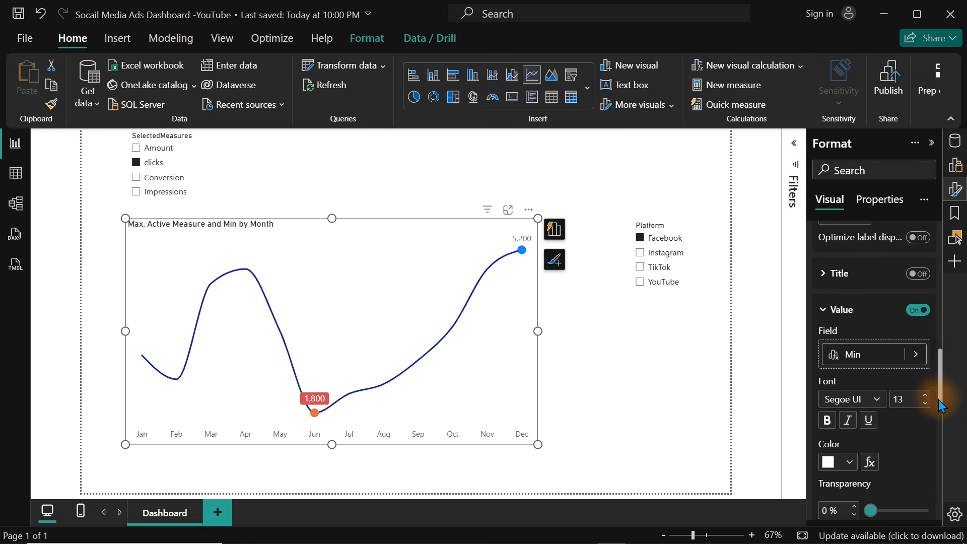
pyautogui.click(916, 354)
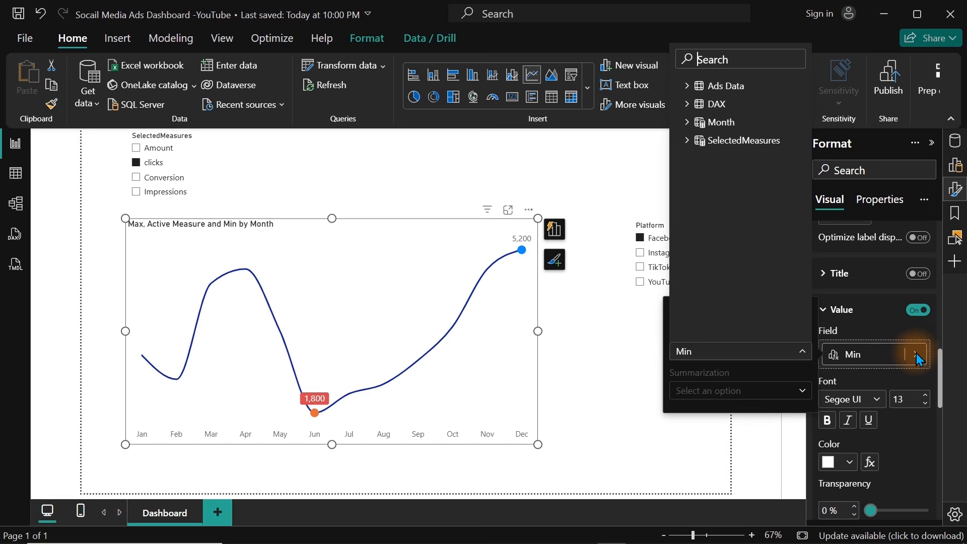
pyautogui.moveTo(943, 378); pyautogui.dragTo(940, 314)
pyautogui.click(919, 330)
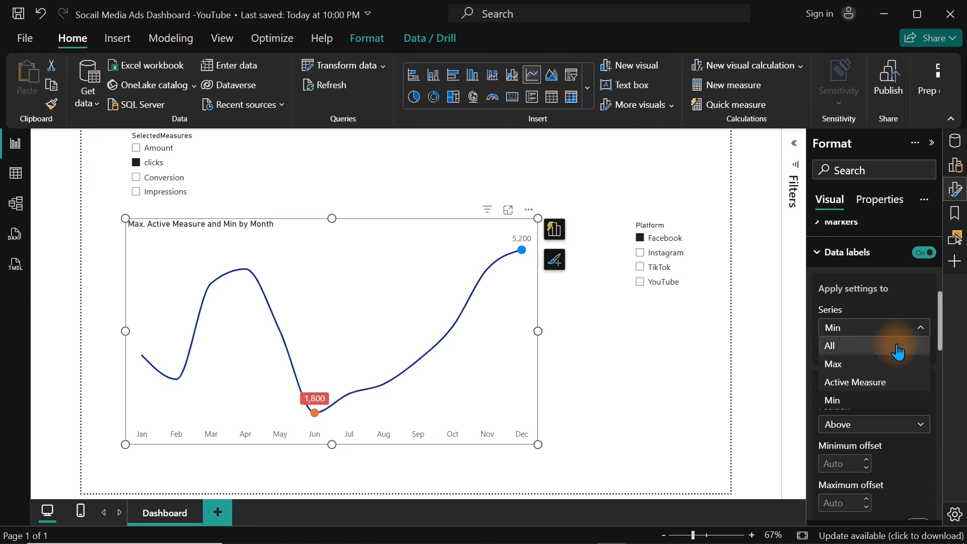
pyautogui.click(839, 369)
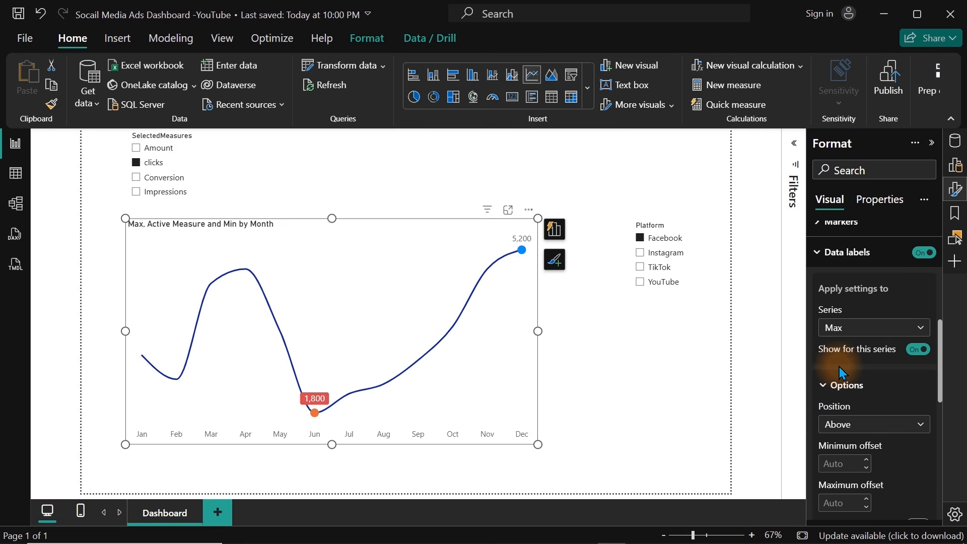
pyautogui.moveTo(941, 352); pyautogui.dragTo(932, 466)
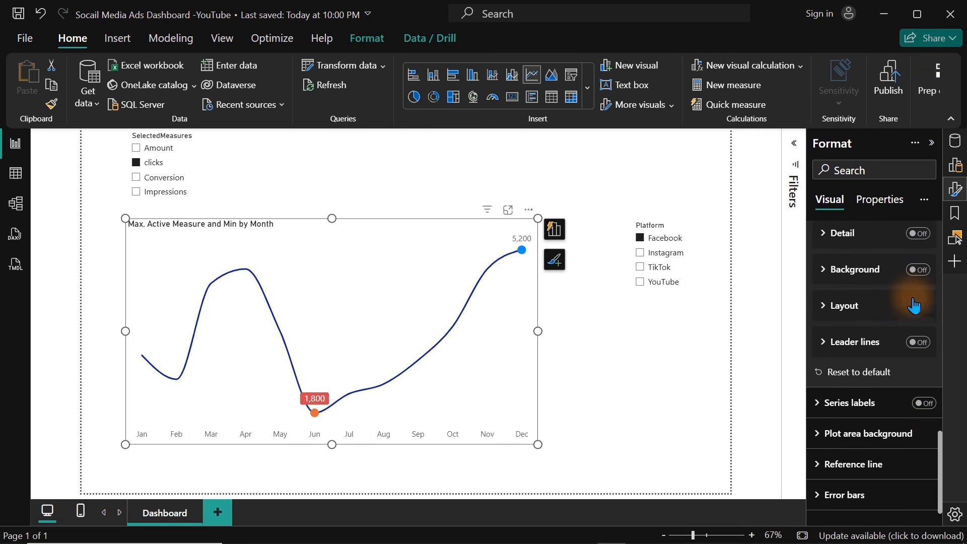
pyautogui.click(916, 271)
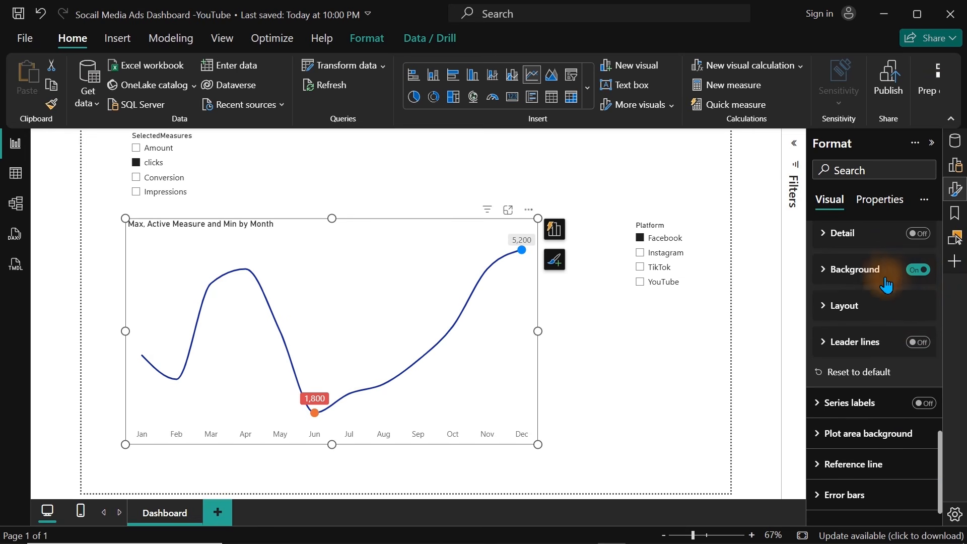
# Set the background color of the Max series' data labels to the custom green #10AA6F
pyautogui.click(859, 270)
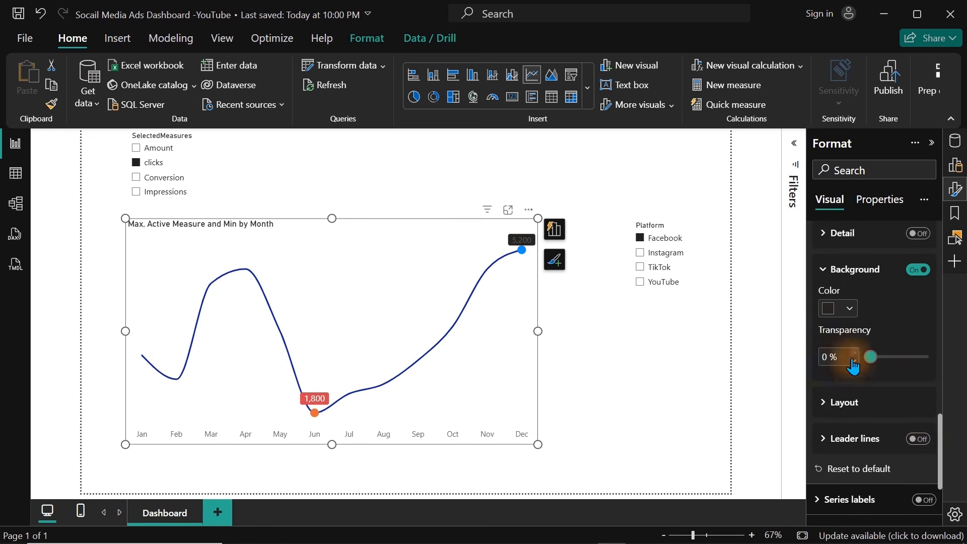
pyautogui.click(839, 316)
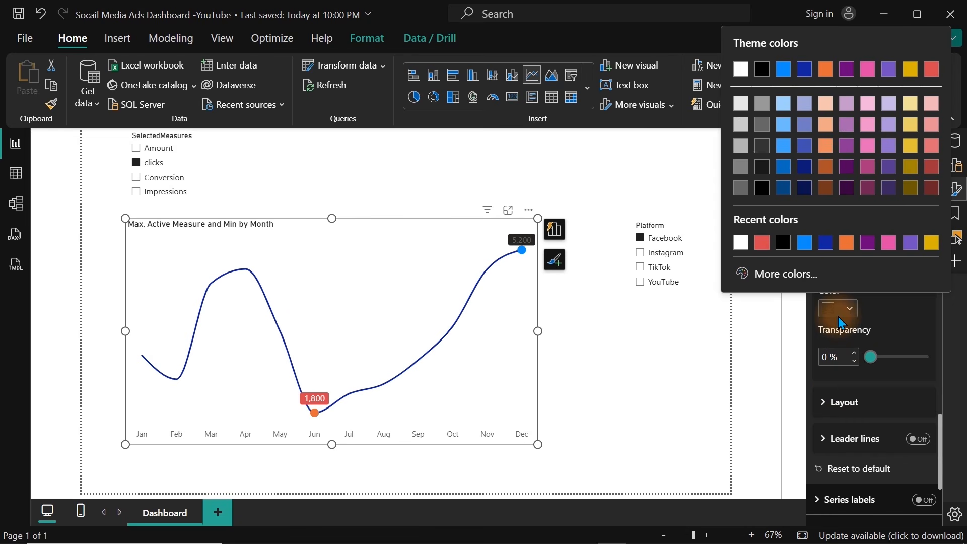
pyautogui.click(798, 273)
pyautogui.click(830, 223)
pyautogui.moveTo(828, 224); pyautogui.dragTo(821, 223)
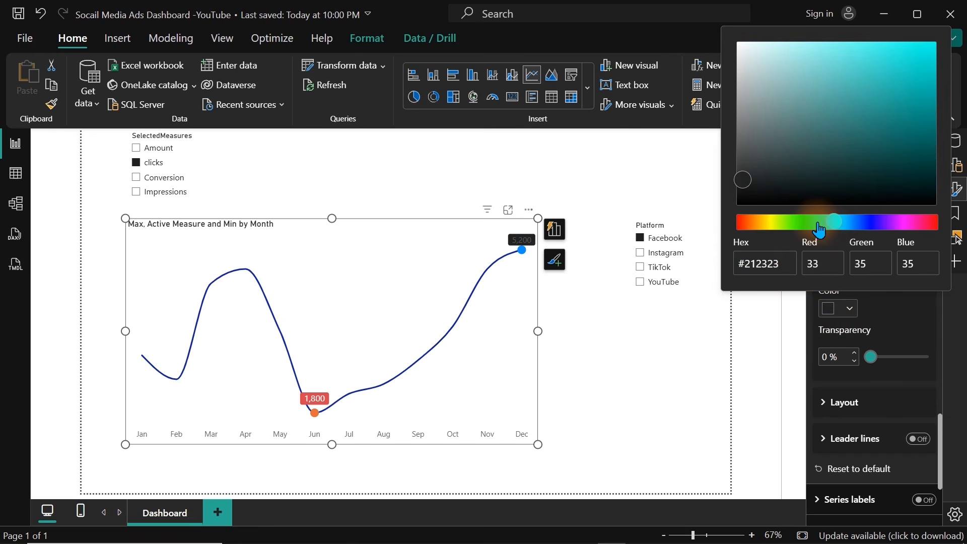
pyautogui.click(896, 77)
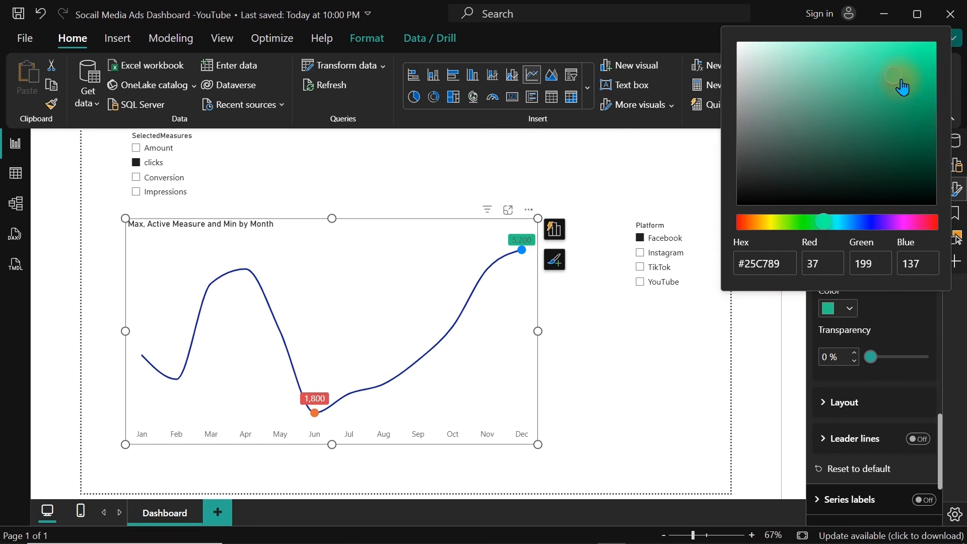
pyautogui.moveTo(901, 85); pyautogui.dragTo(918, 104)
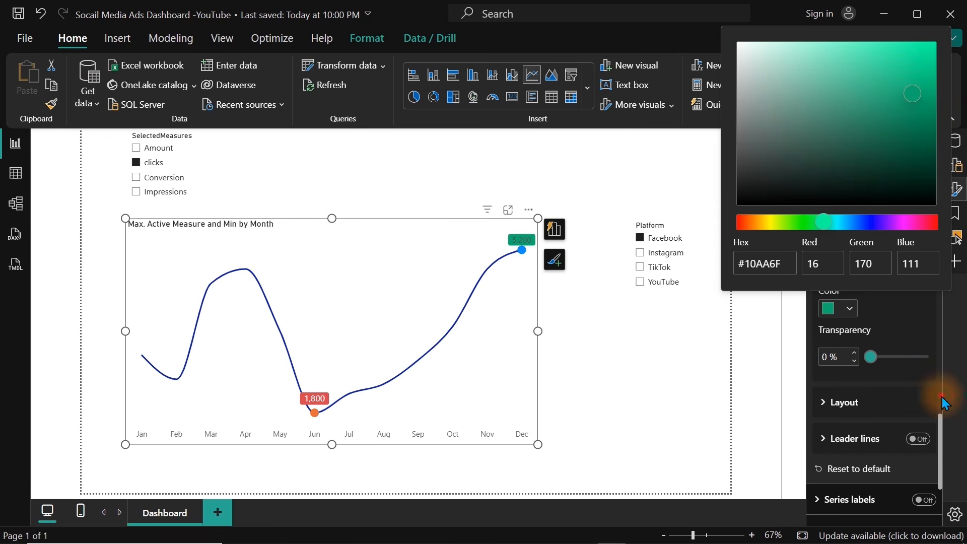
# Set the value text color of the Max series' data labels to white
pyautogui.click(942, 425)
pyautogui.moveTo(942, 425); pyautogui.dragTo(935, 395)
pyautogui.click(836, 345)
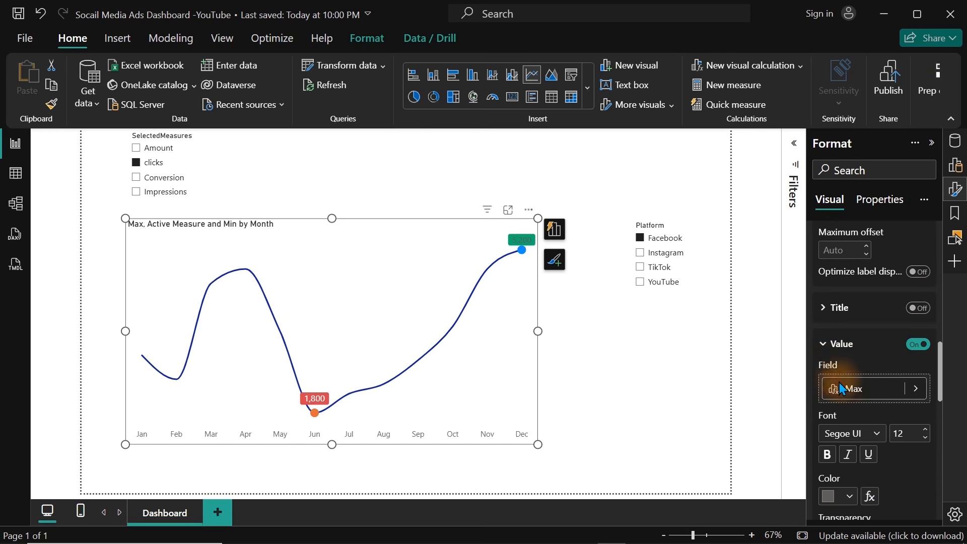
pyautogui.click(850, 497)
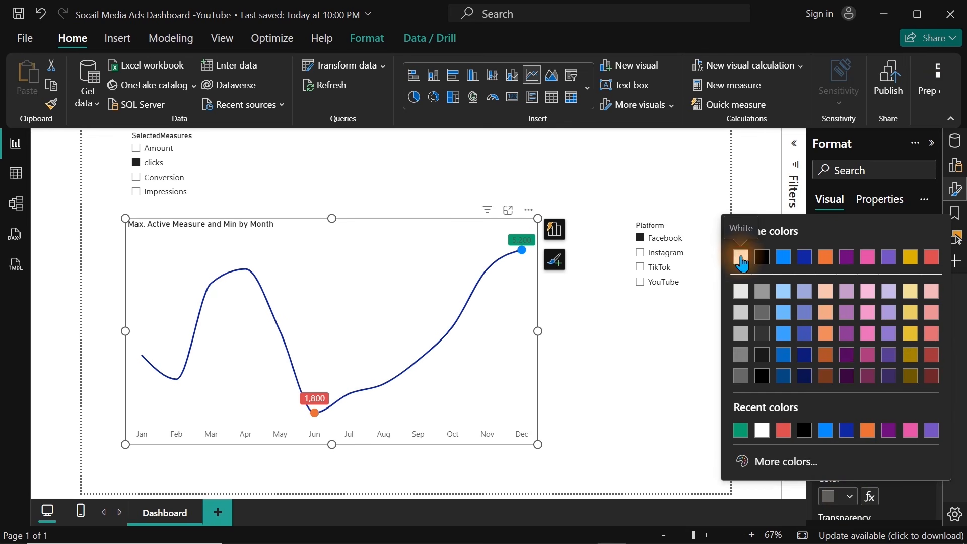
pyautogui.click(741, 258)
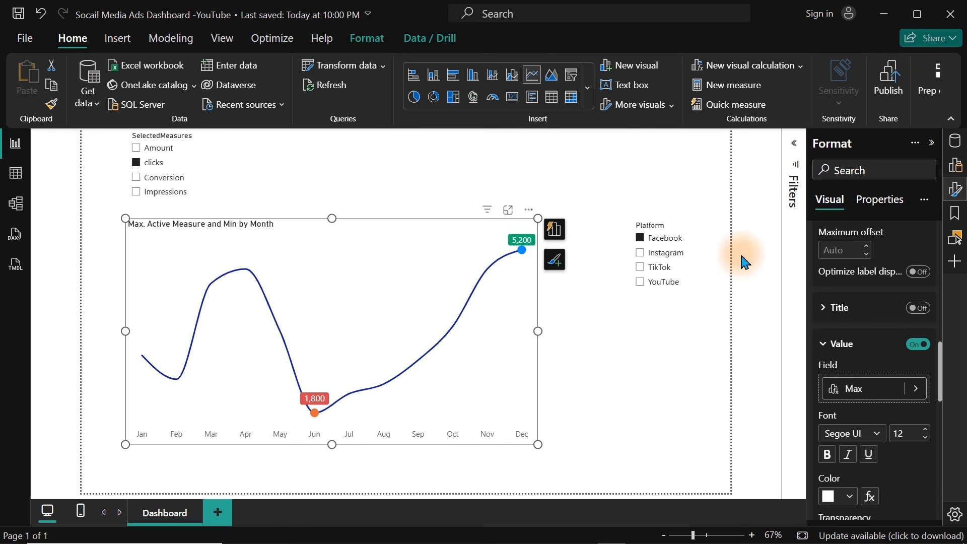
# Shrink the line chart in width and height, keeping its lower-left corner in place, to free space beside it
pyautogui.moveTo(418, 361)
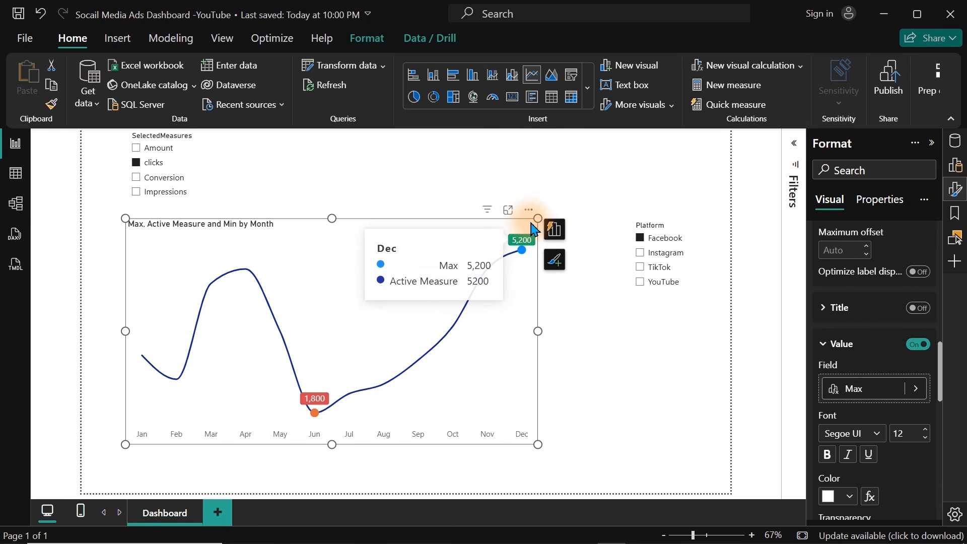
pyautogui.moveTo(537, 218); pyautogui.dragTo(435, 260)
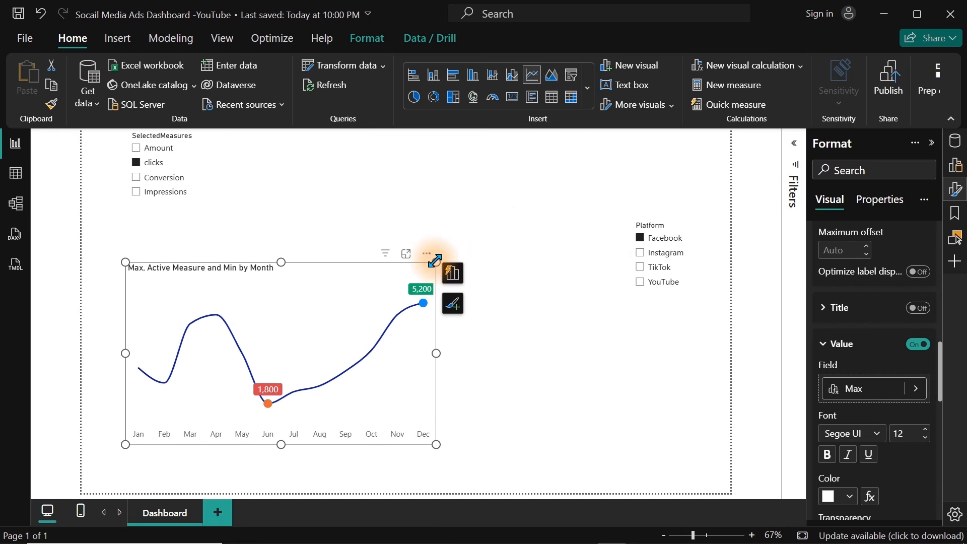
pyautogui.click(685, 232)
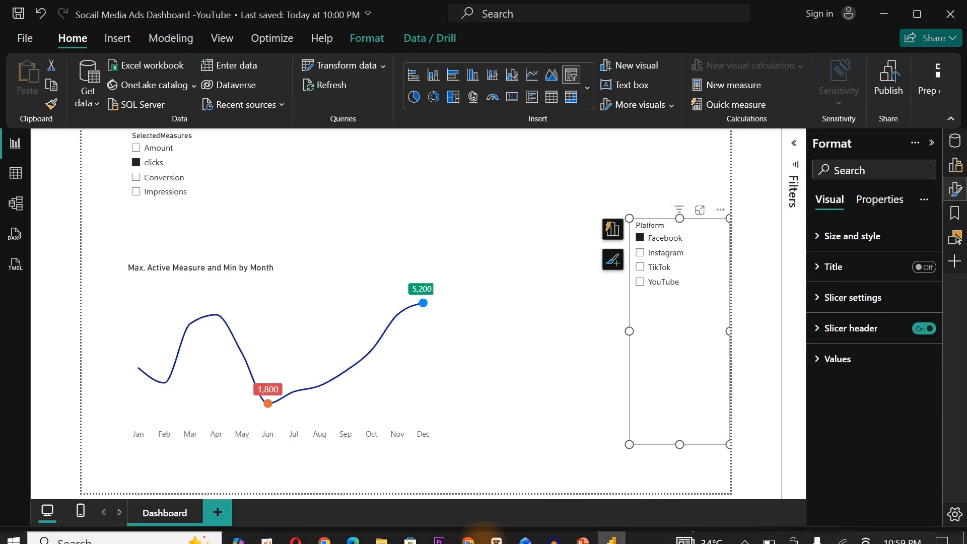
pyautogui.click(578, 174)
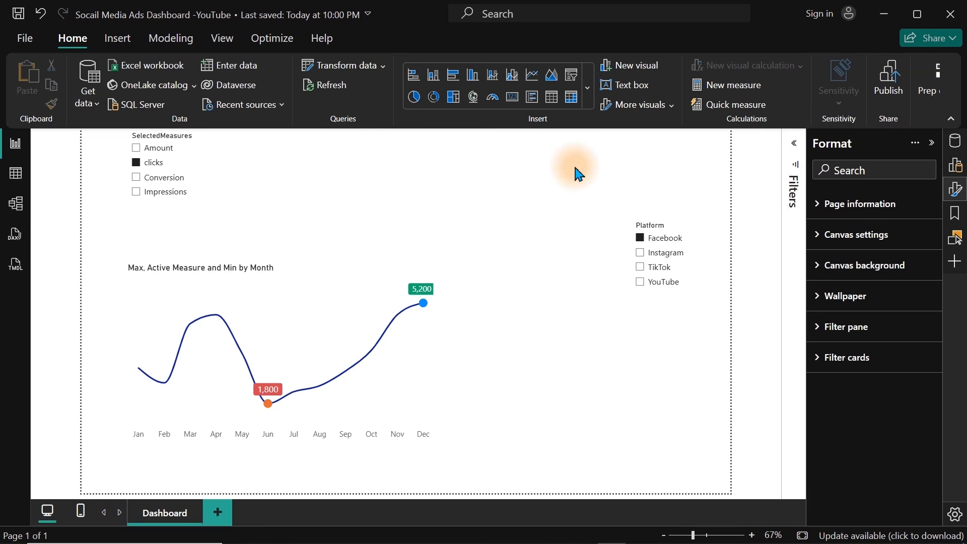
# Convert the Platform slicer to a clustered bar chart and widen it toward the line chart
pyautogui.click(714, 319)
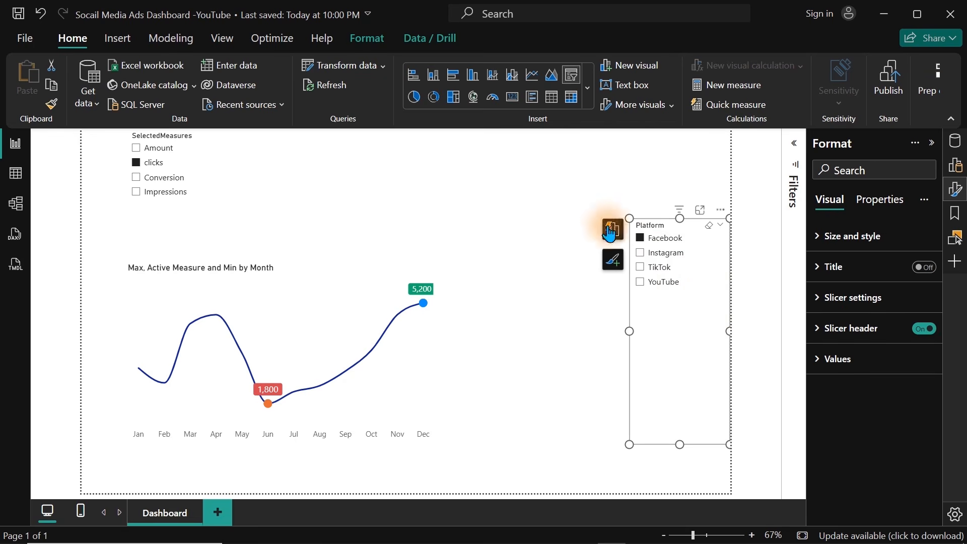
pyautogui.click(448, 81)
pyautogui.moveTo(634, 327); pyautogui.dragTo(504, 328)
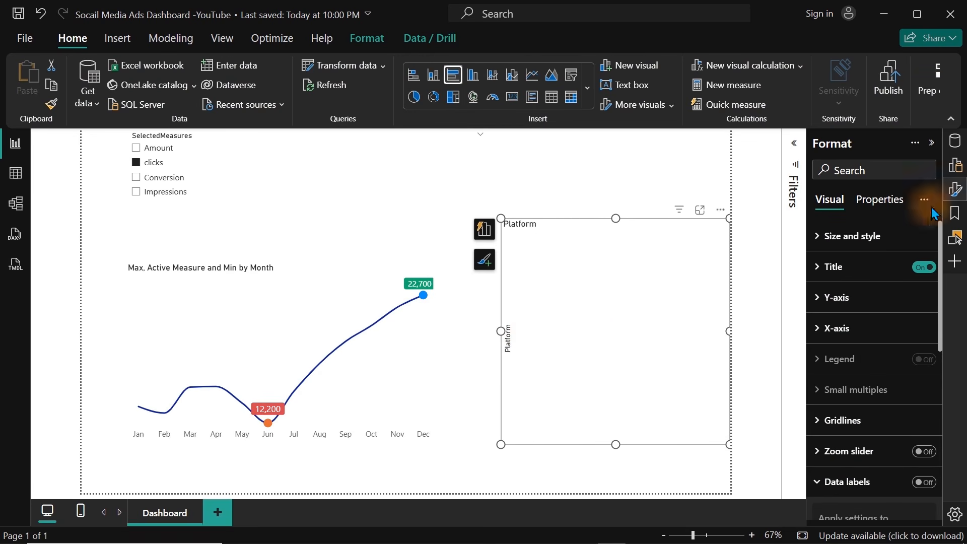
# Add Active Measure to the Platform bar chart and switch the SelectedMeasures slicer to Conversion
pyautogui.click(956, 191)
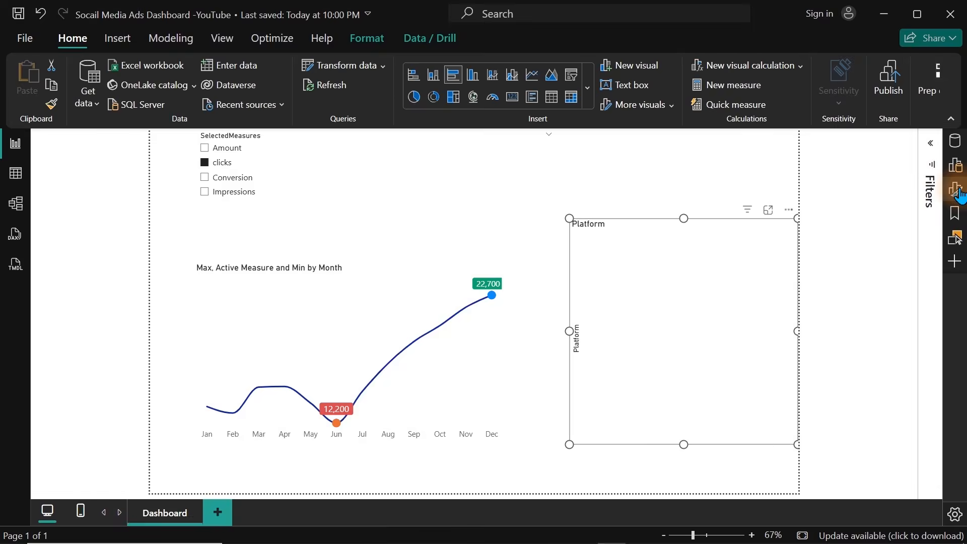
pyautogui.click(955, 146)
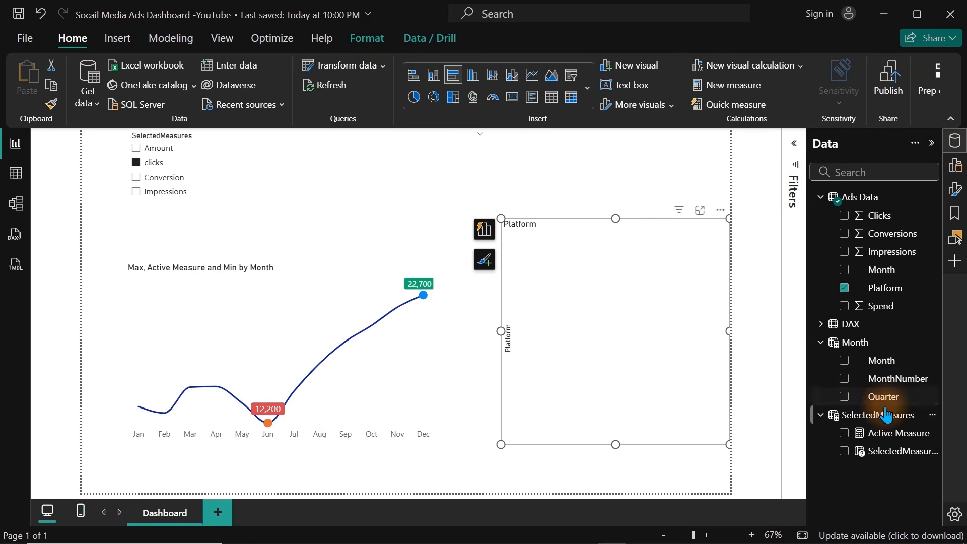
pyautogui.click(844, 433)
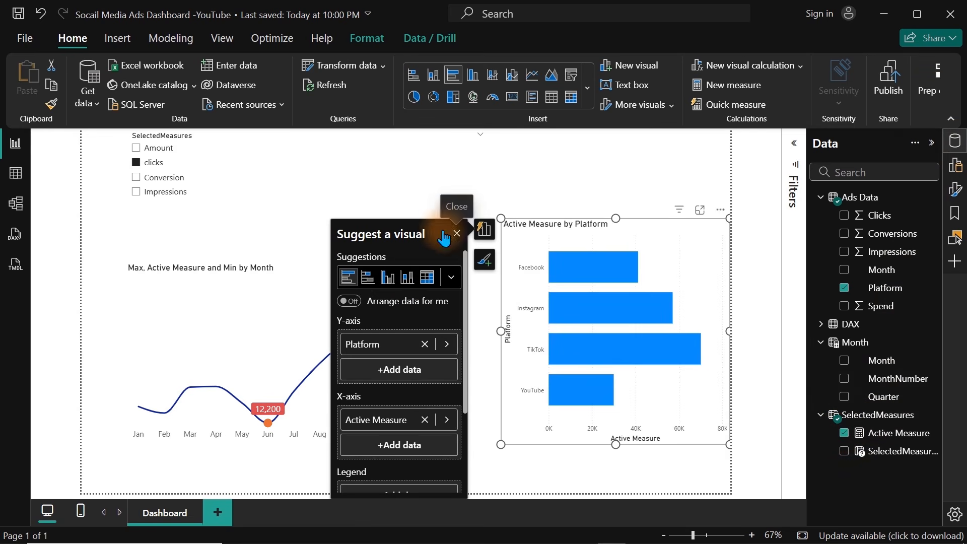
pyautogui.click(163, 179)
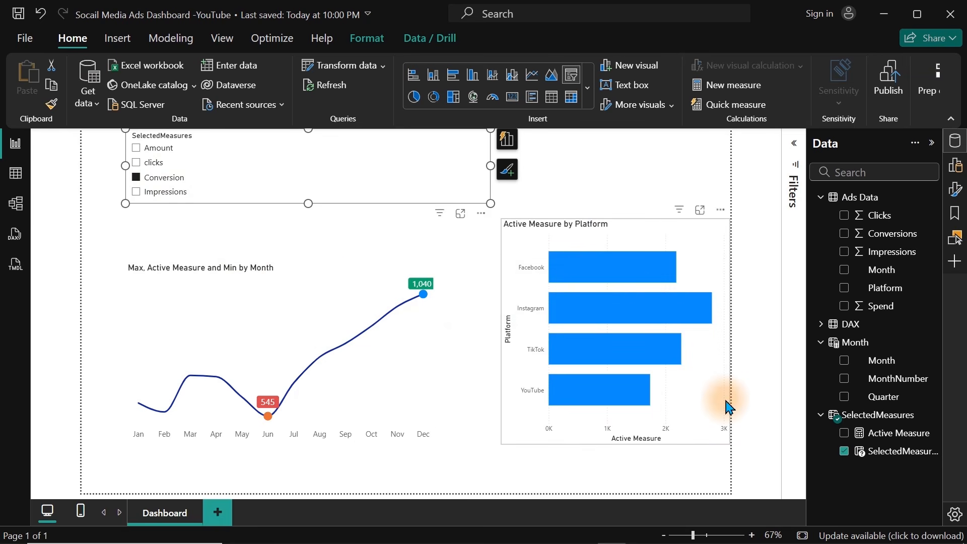
# Sort the Platform bar chart by Active Measure in descending order
pyautogui.click(701, 379)
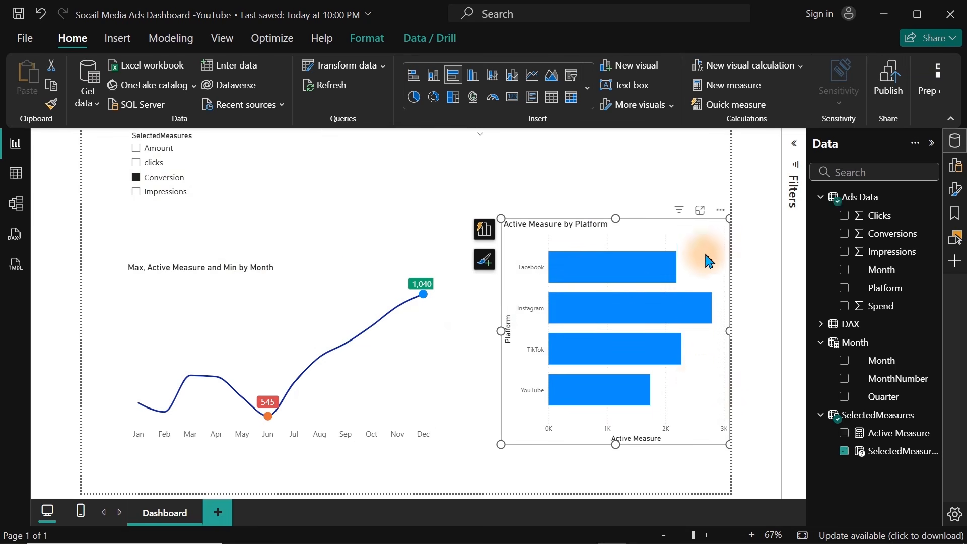
pyautogui.click(720, 211)
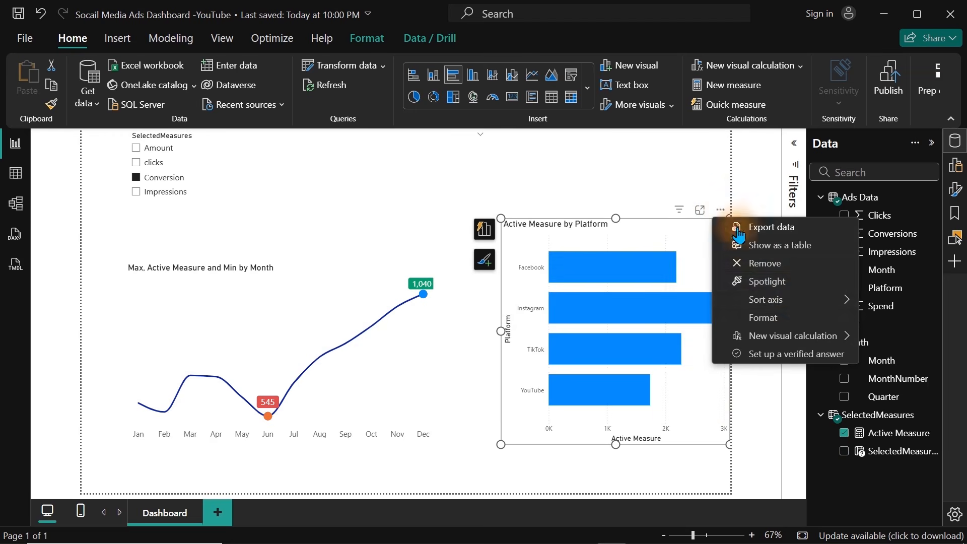
pyautogui.moveTo(794, 305)
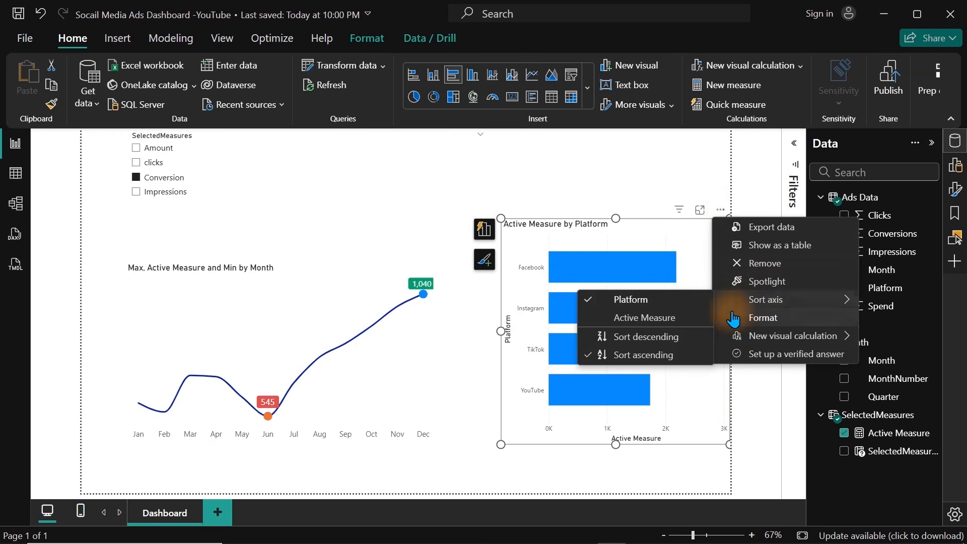
pyautogui.click(669, 324)
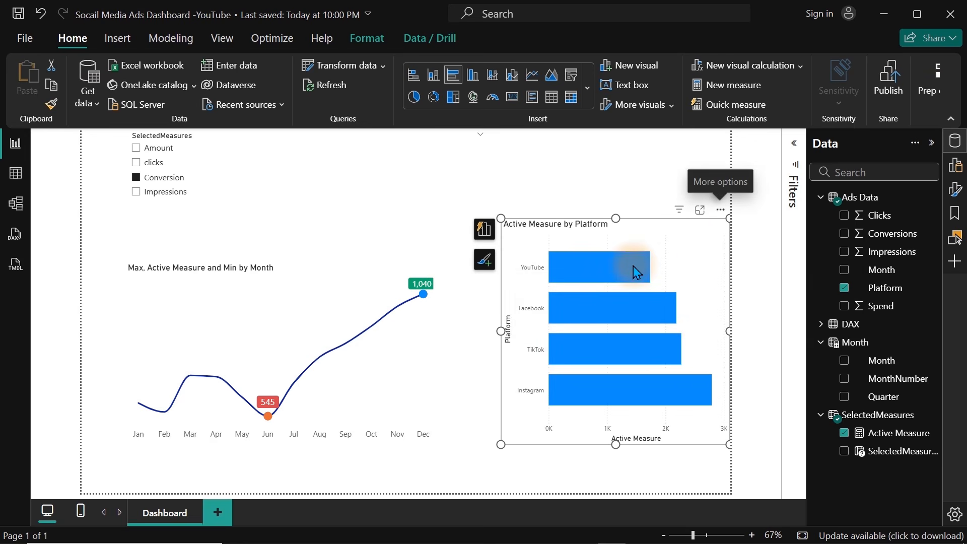
pyautogui.click(721, 210)
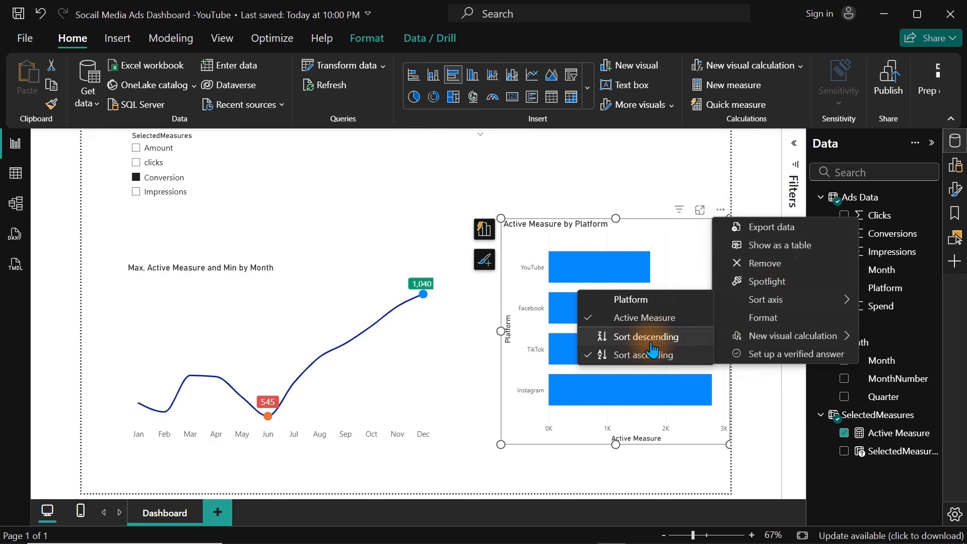
pyautogui.click(660, 339)
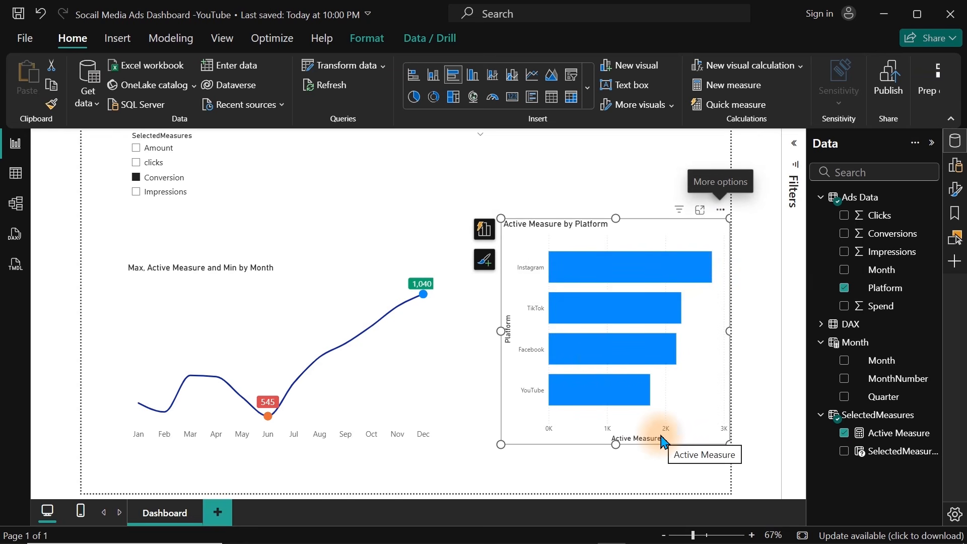
# Turn off the Platform bar chart's Y-axis title and set the Y-axis values' font size to 12
pyautogui.click(952, 146)
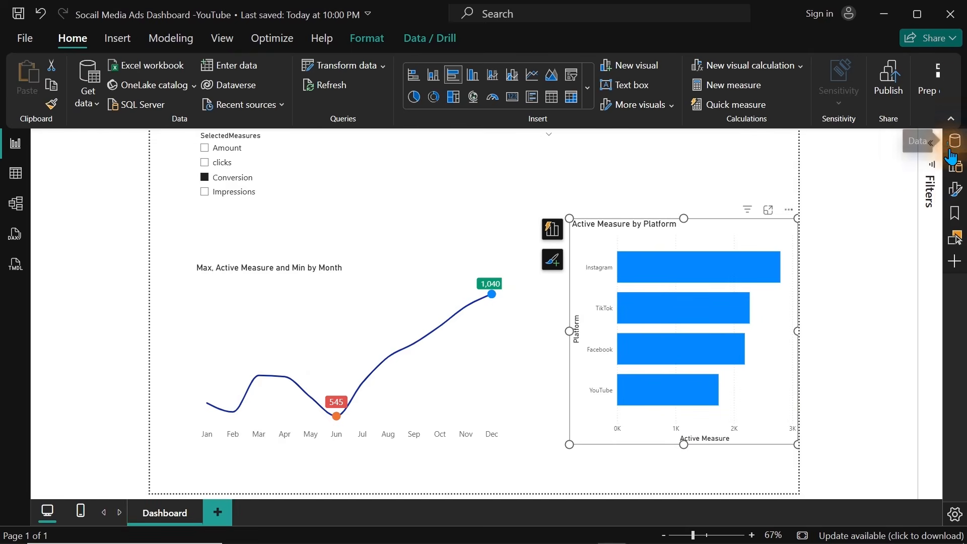
pyautogui.click(954, 190)
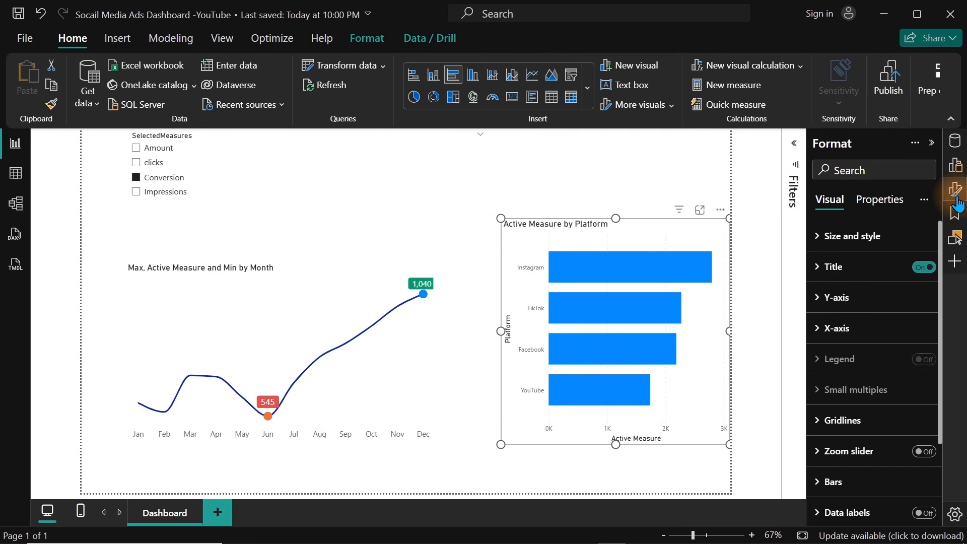
pyautogui.click(839, 301)
pyautogui.moveTo(941, 331); pyautogui.dragTo(940, 398)
pyautogui.click(918, 406)
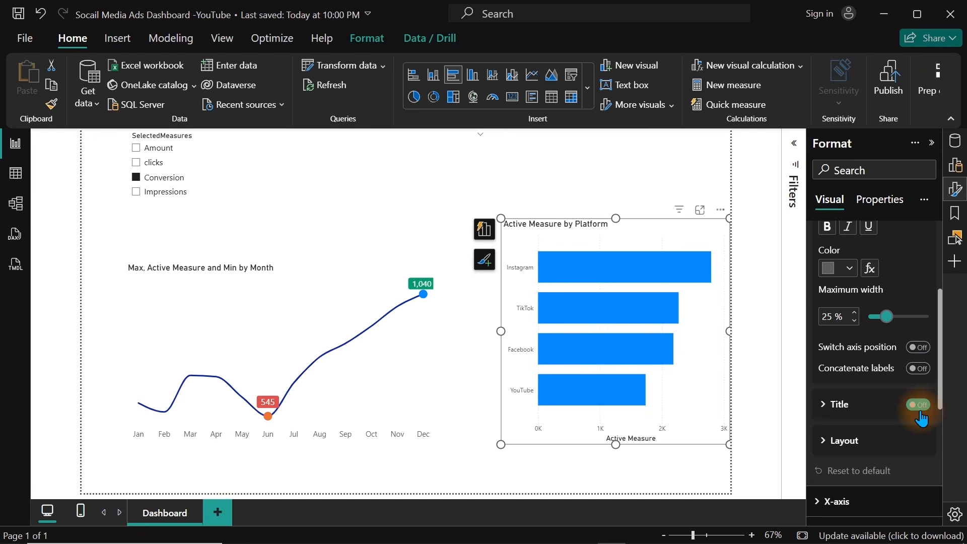
pyautogui.moveTo(942, 378); pyautogui.dragTo(941, 330)
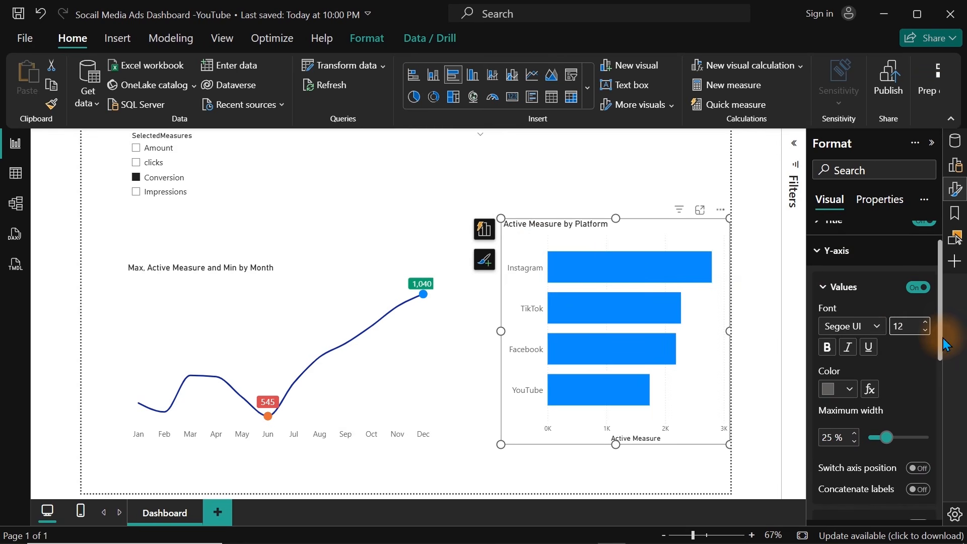
pyautogui.moveTo(941, 347); pyautogui.dragTo(943, 299)
pyautogui.click(864, 305)
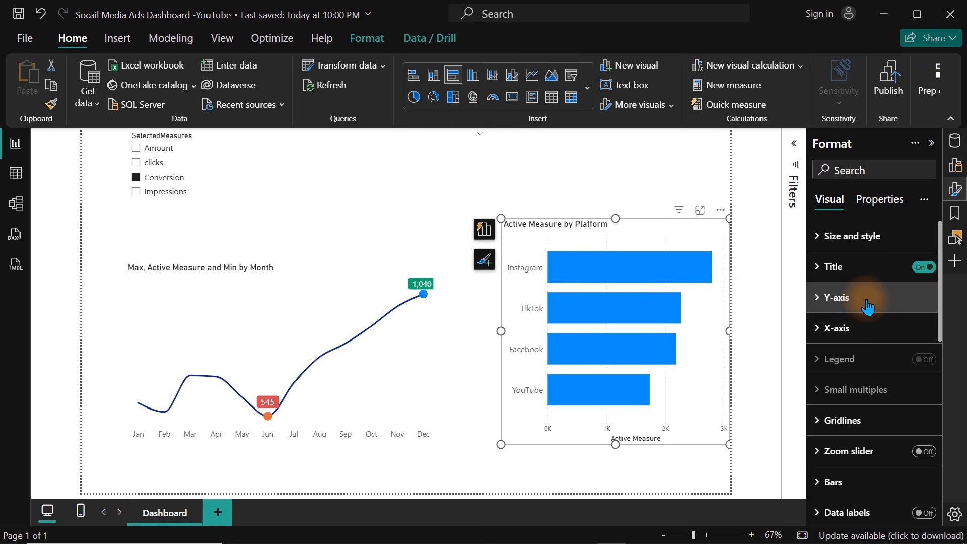
# Turn off the bar chart's X-axis title and values, and shrink the chart slightly from its upper-left corner
pyautogui.click(855, 331)
pyautogui.moveTo(939, 335); pyautogui.dragTo(939, 406)
pyautogui.click(919, 411)
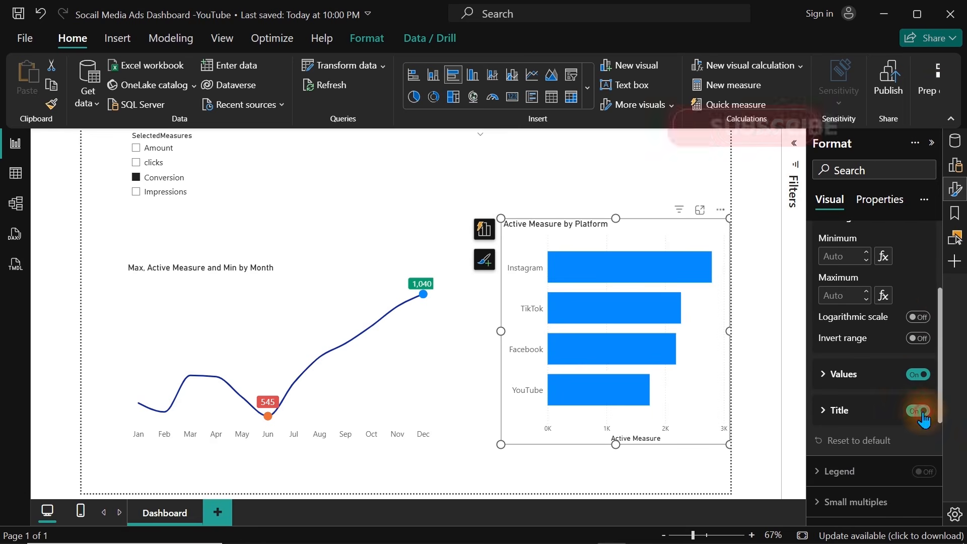
pyautogui.click(919, 375)
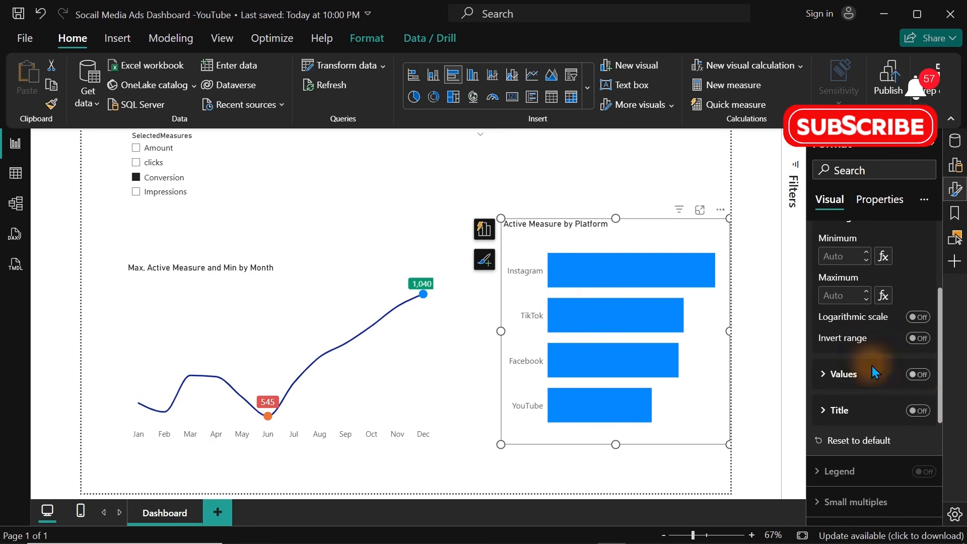
pyautogui.moveTo(501, 218); pyautogui.dragTo(510, 246)
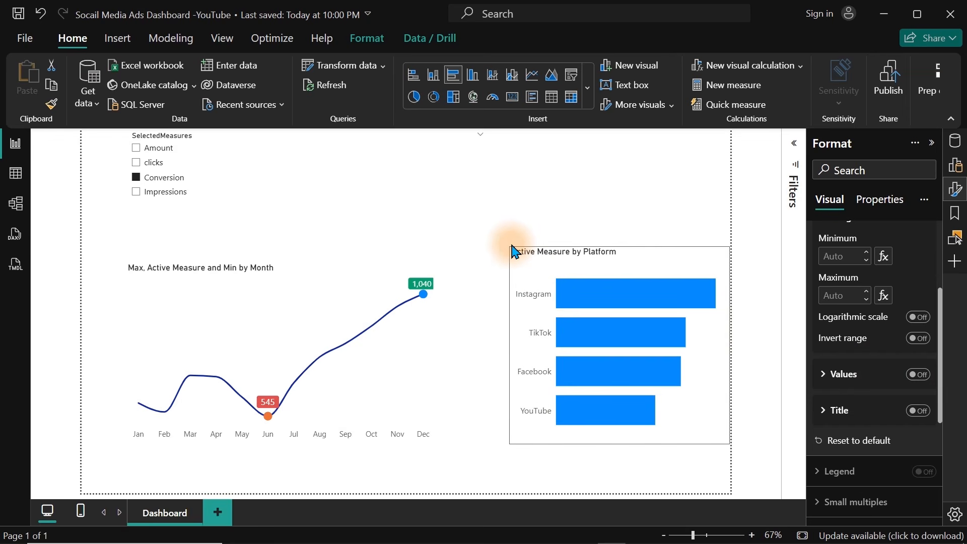
pyautogui.click(383, 211)
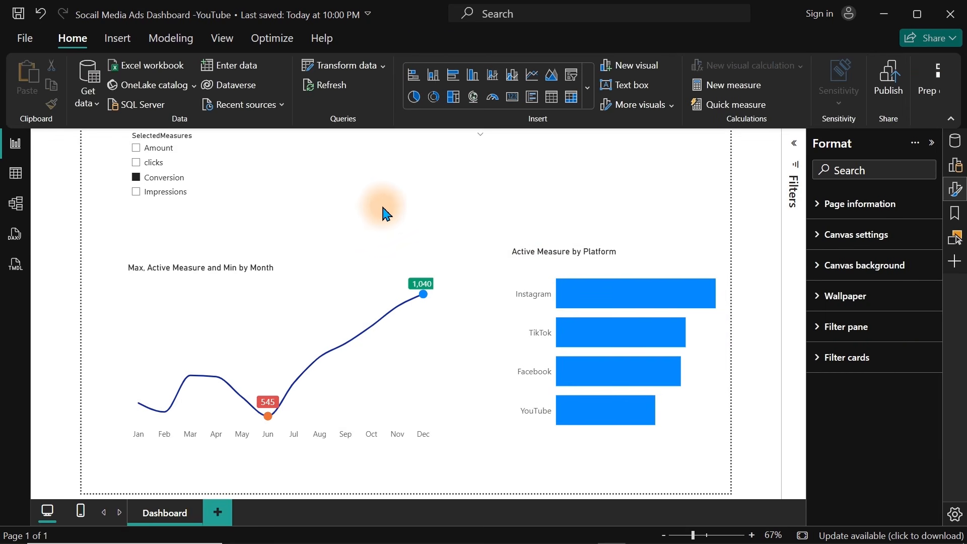
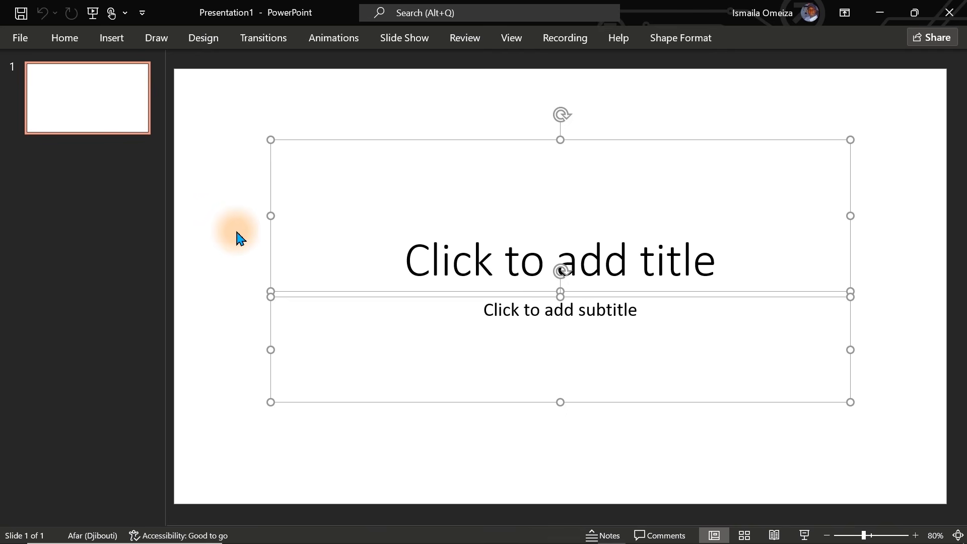
# Switch to the blank PowerPoint presentation and delete the title and subtitle placeholders from the slide
pyautogui.click(223, 123)
pyautogui.moveTo(221, 102); pyautogui.dragTo(886, 468)
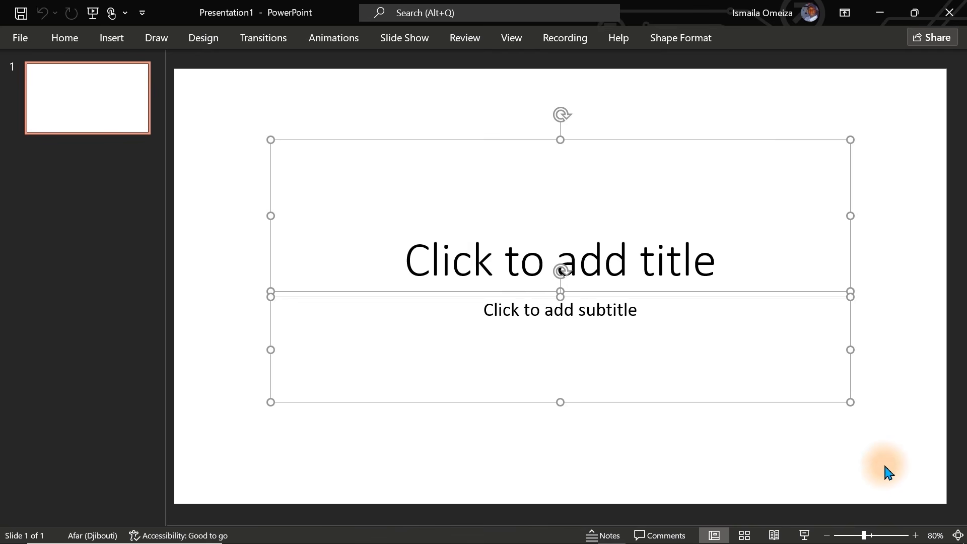
pyautogui.press('Delete')
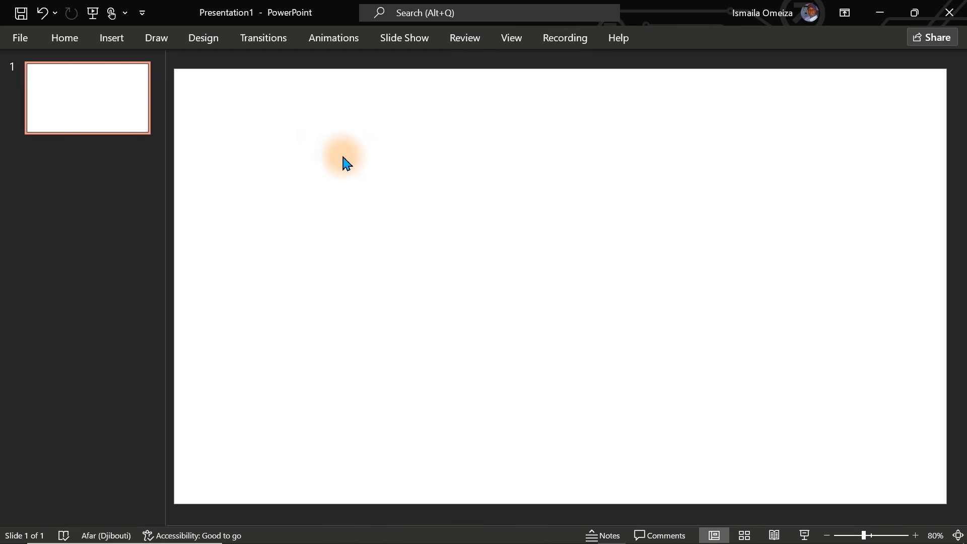
# Draw a rounded rectangle about 0.8 in high across most of the slide's width, move it near the upper edge and widen it slightly leftward
pyautogui.click(111, 36)
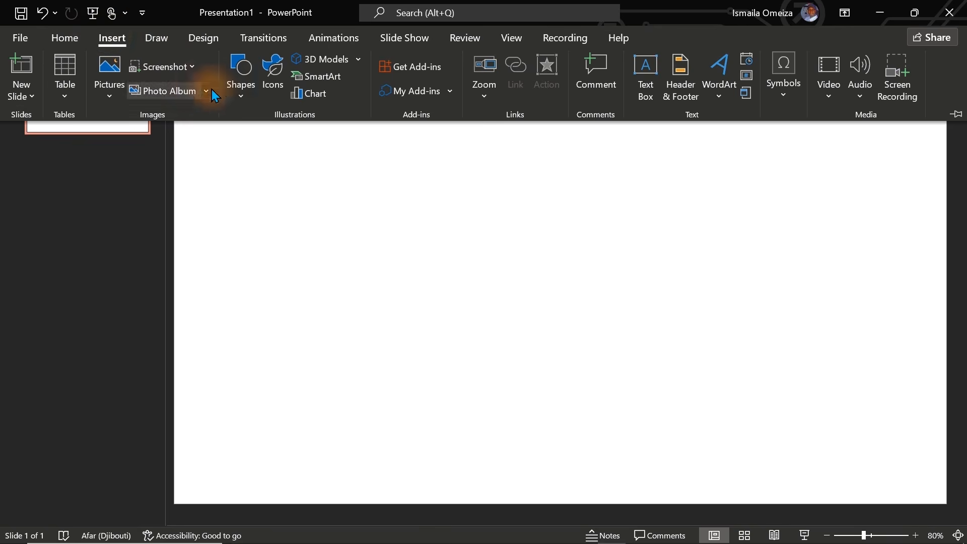
pyautogui.click(240, 95)
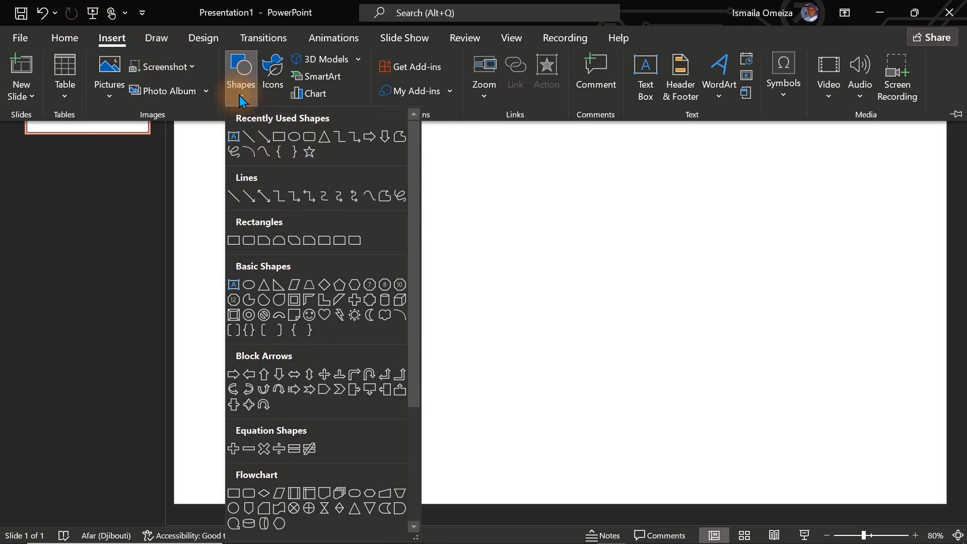
pyautogui.click(309, 137)
pyautogui.moveTo(235, 100); pyautogui.dragTo(921, 150)
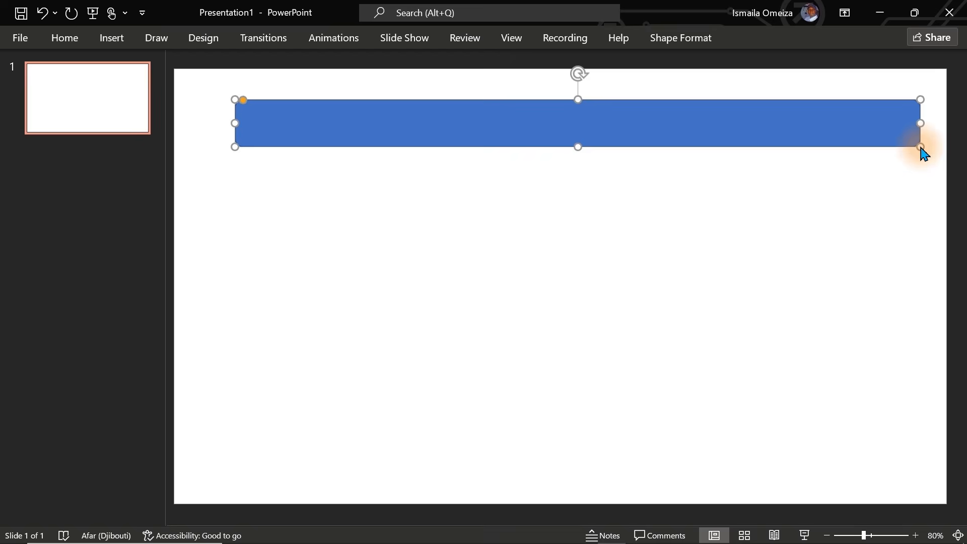
pyautogui.moveTo(681, 132); pyautogui.dragTo(677, 110)
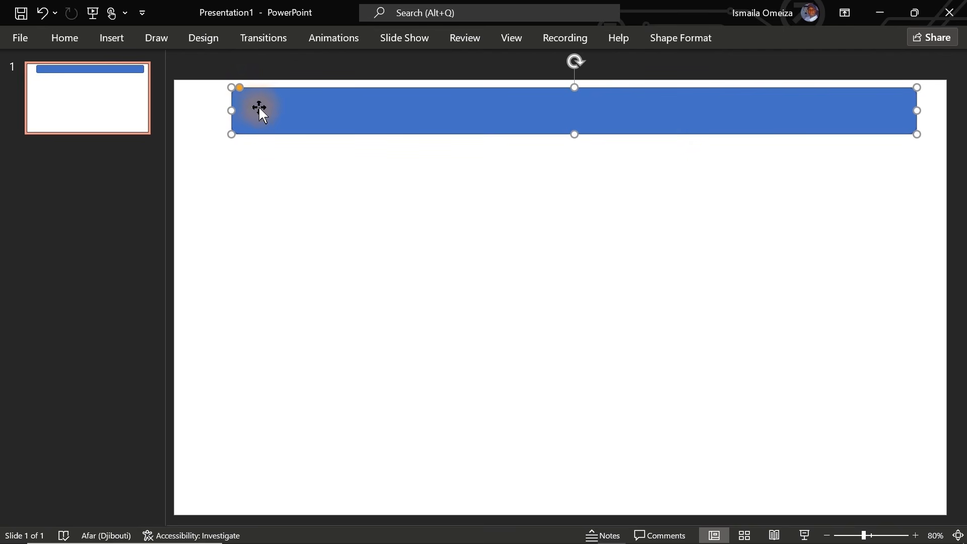
pyautogui.moveTo(233, 109); pyautogui.dragTo(223, 109)
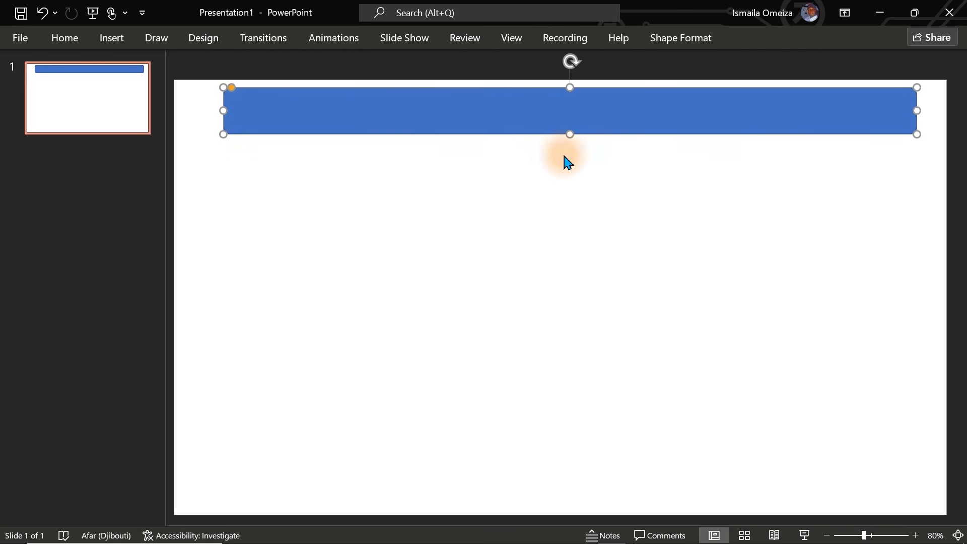
# Center the rounded rectangle horizontally on the slide
pyautogui.click(700, 38)
pyautogui.click(804, 61)
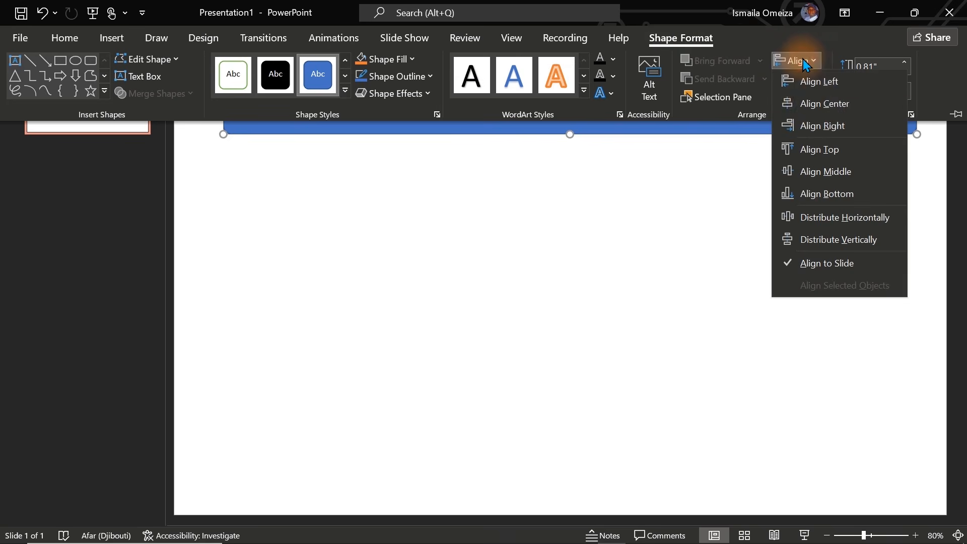
pyautogui.click(808, 101)
pyautogui.click(634, 243)
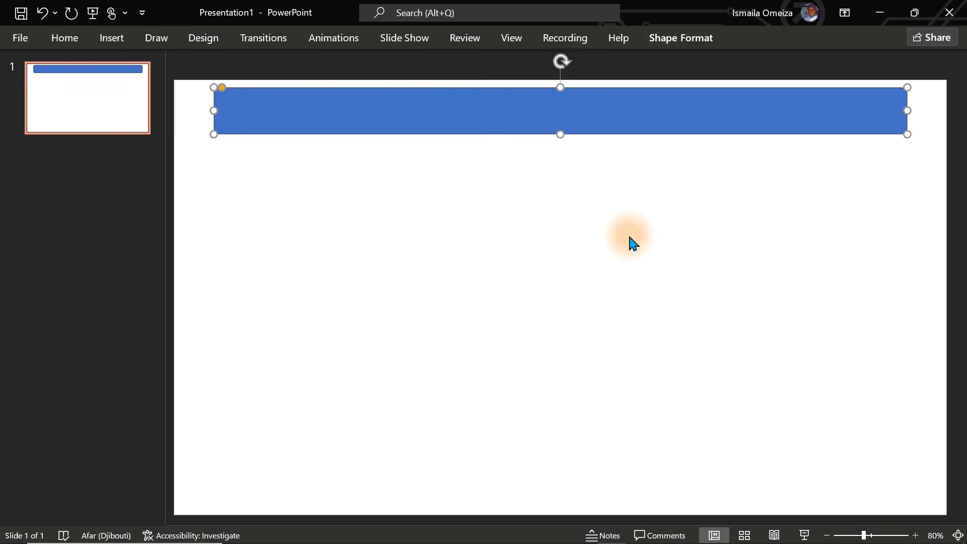
pyautogui.click(629, 242)
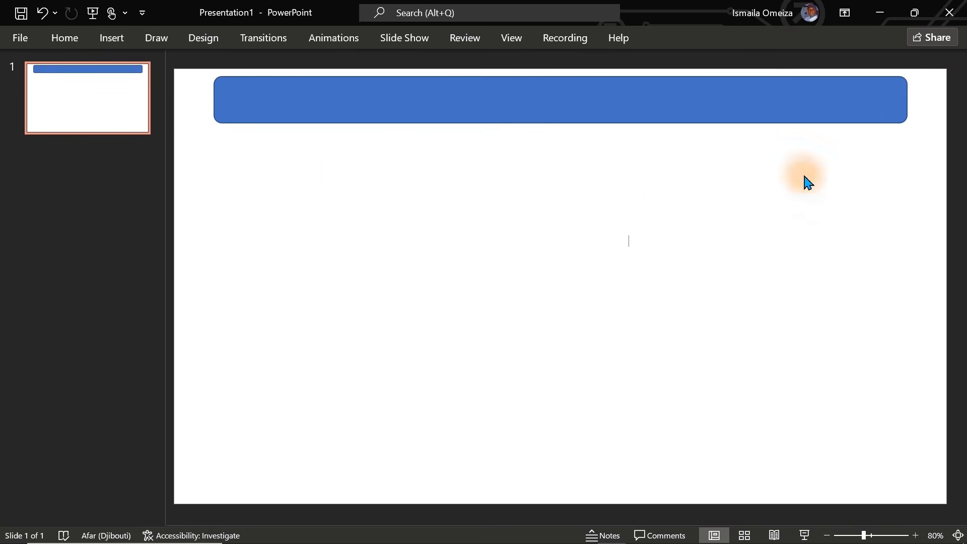
# Remove the outline of the rounded rectangle
pyautogui.click(278, 104)
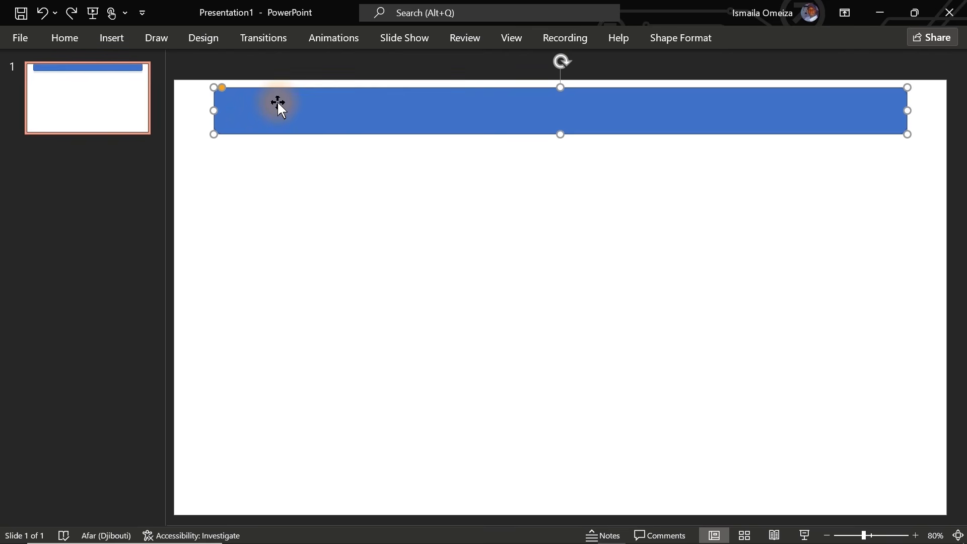
pyautogui.rightClick(279, 104)
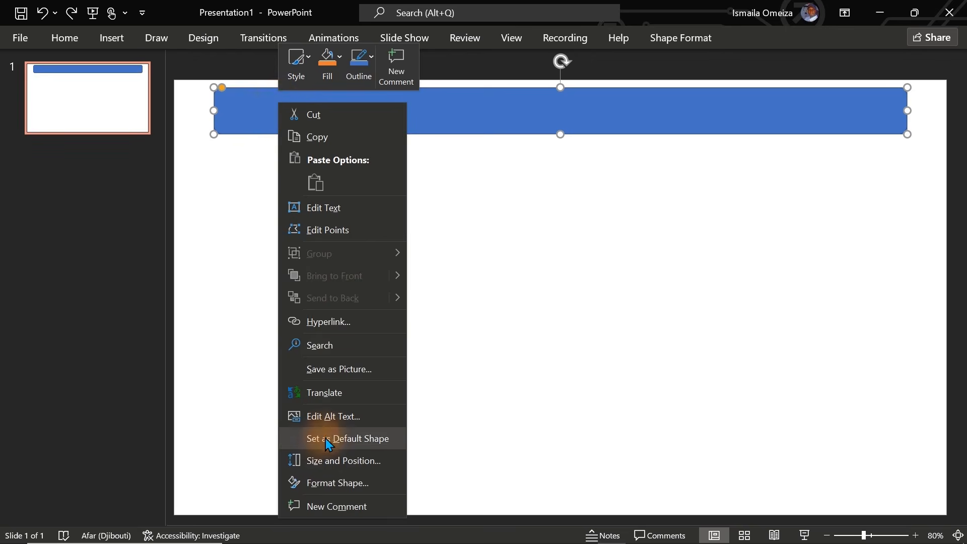
pyautogui.click(345, 484)
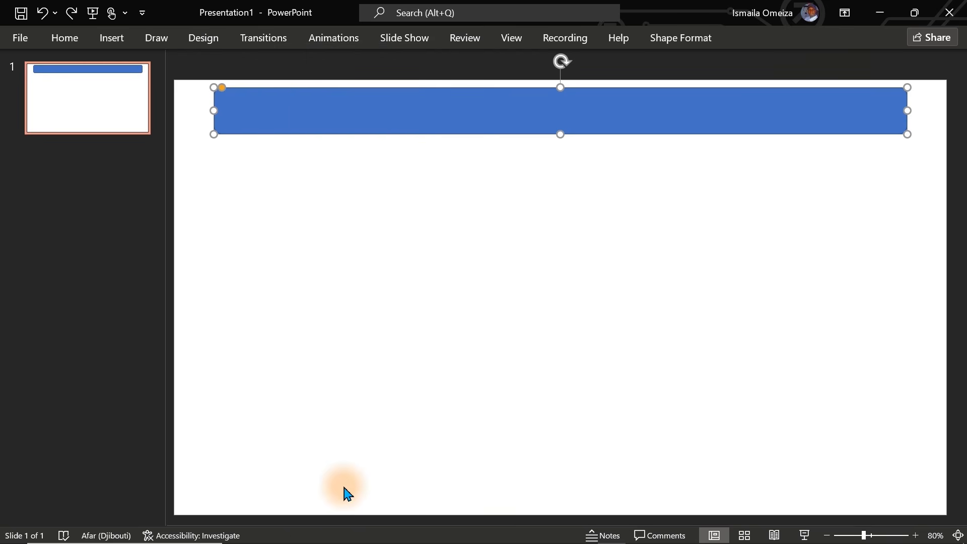
pyautogui.click(793, 173)
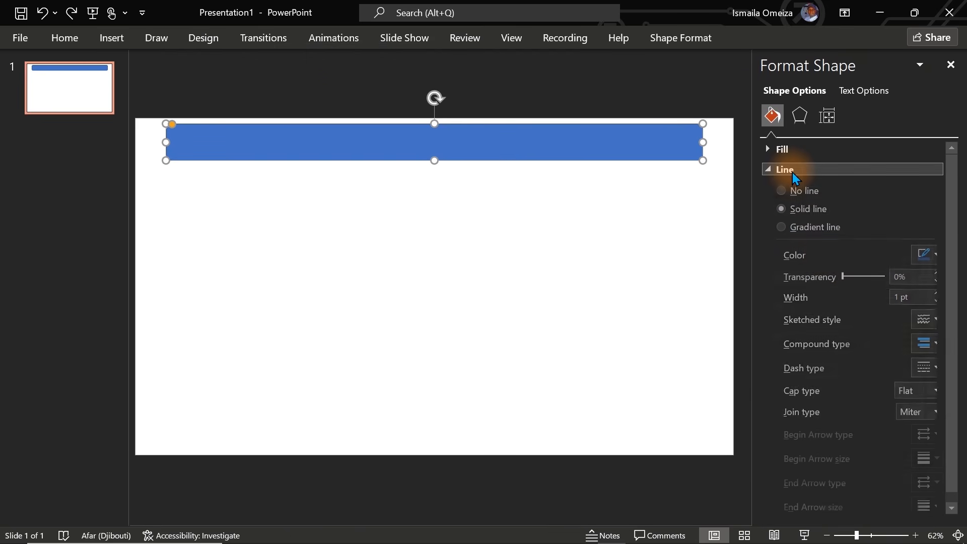
pyautogui.click(790, 191)
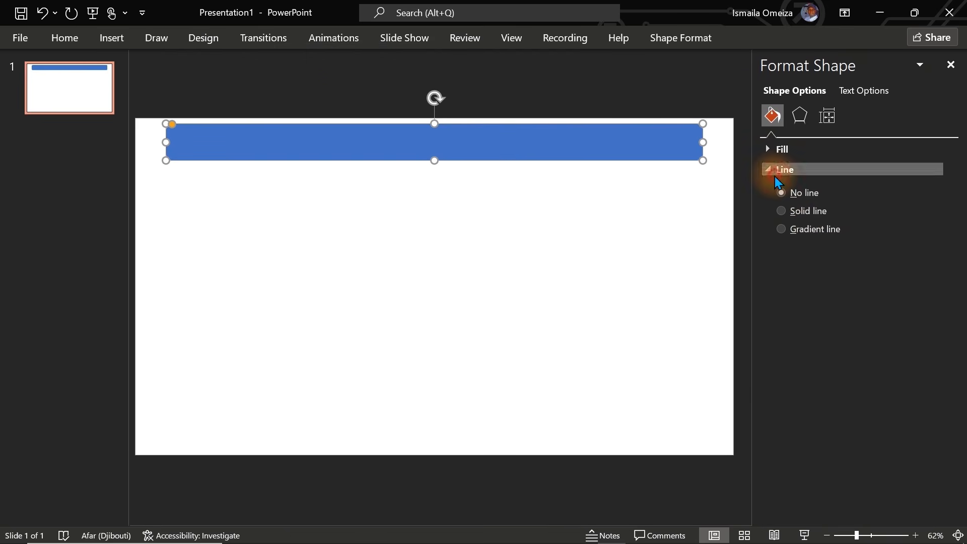
pyautogui.click(780, 169)
# Fill the rounded rectangle with a light gray theme color
pyautogui.click(781, 150)
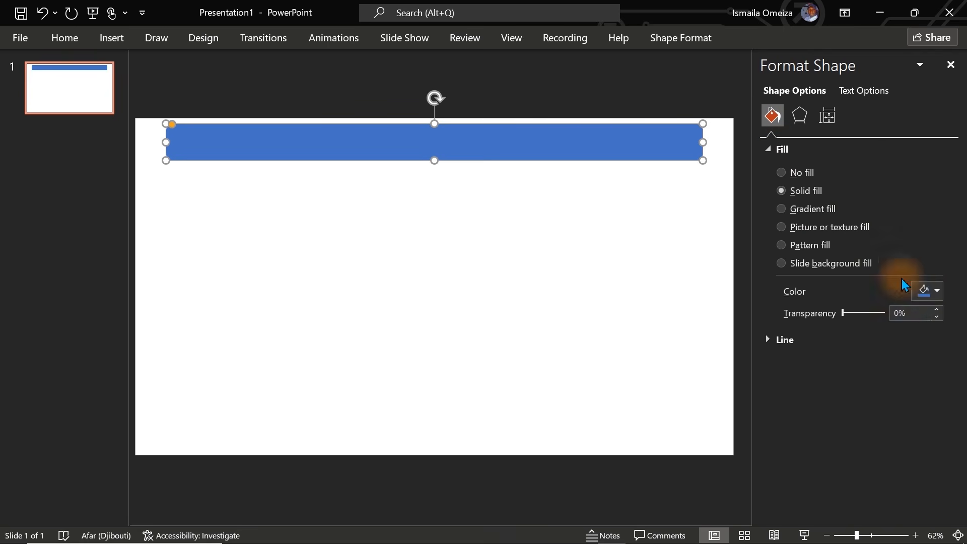
pyautogui.click(927, 291)
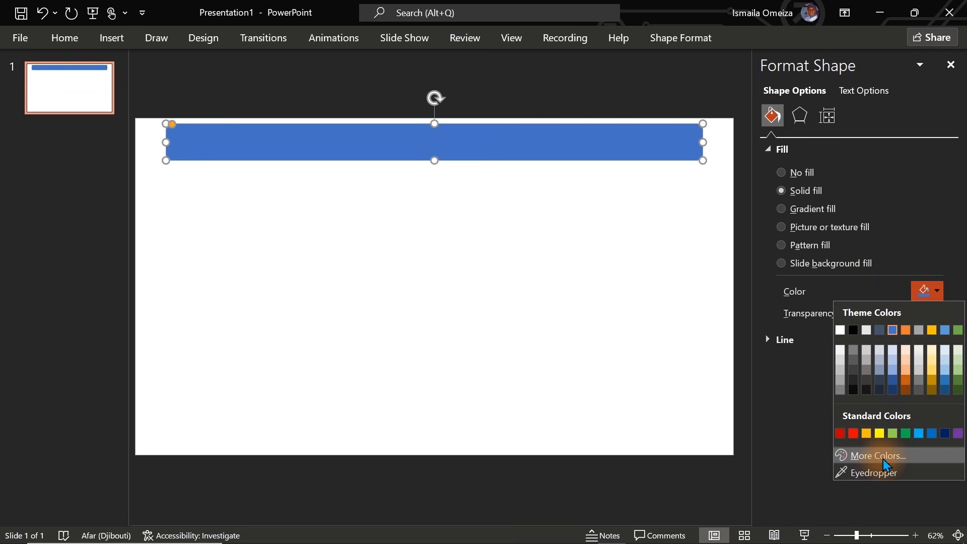
pyautogui.click(841, 363)
pyautogui.click(597, 326)
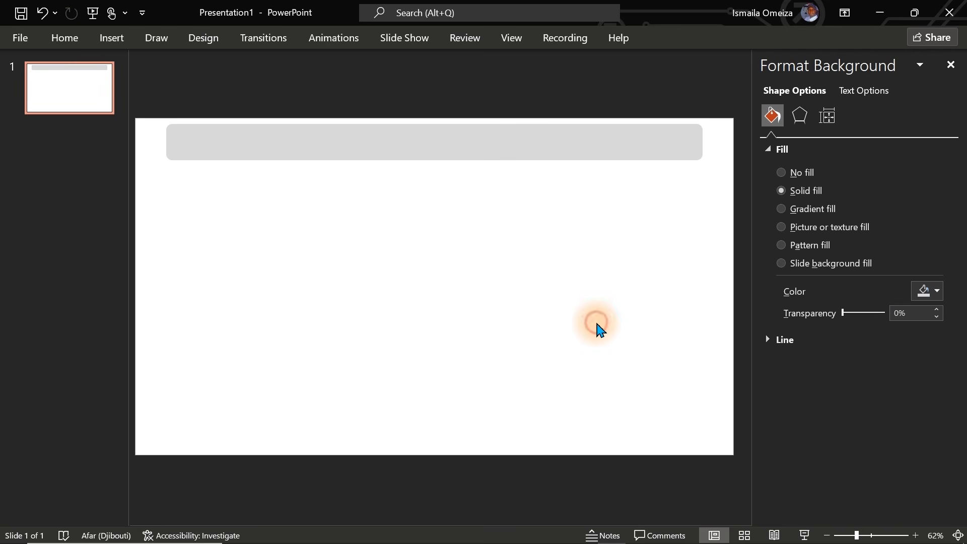
# Change the header rectangle's fill to the lightest gray shade of the white theme color
pyautogui.click(492, 149)
pyautogui.click(927, 292)
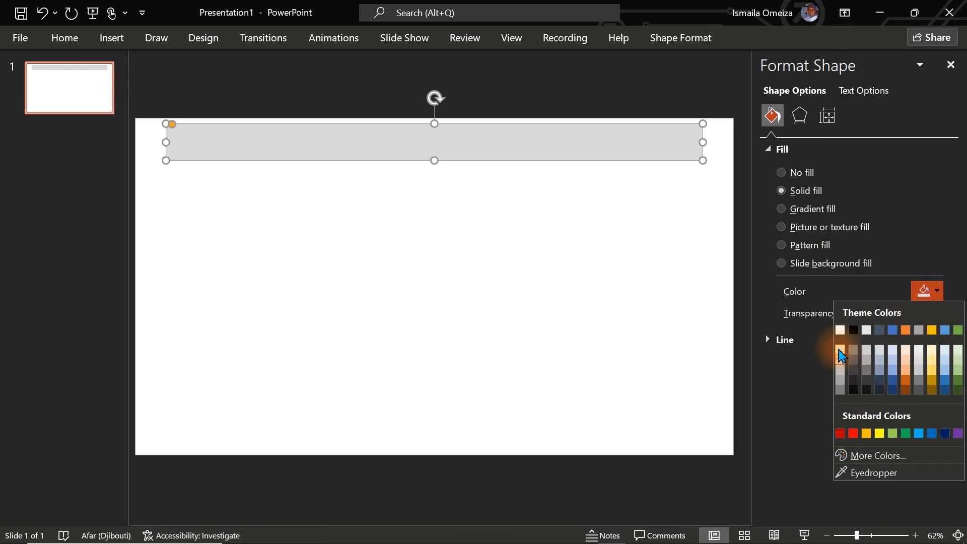
pyautogui.click(840, 352)
pyautogui.click(651, 336)
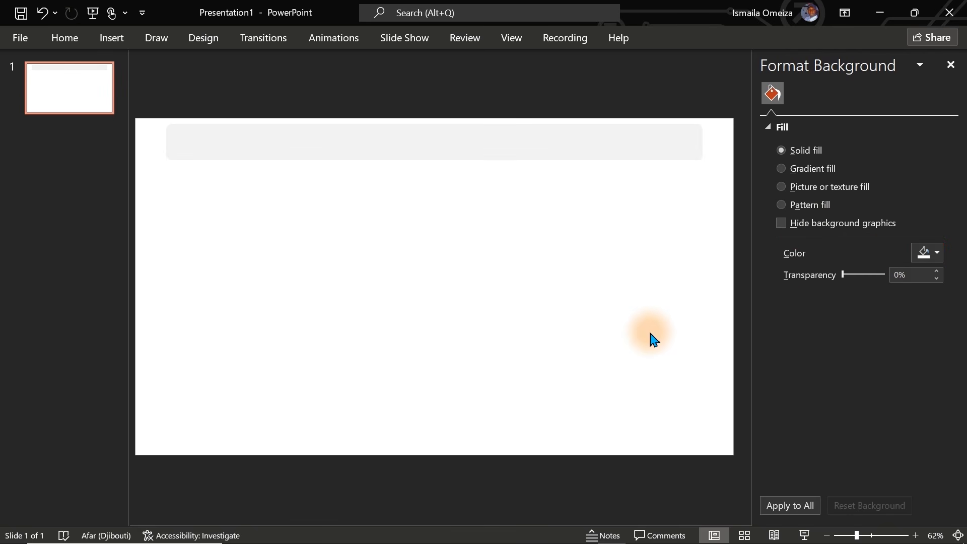
# Give the header rectangle a custom fill color by raising its red value to 245, making #F5F2F2
pyautogui.click(570, 147)
pyautogui.click(927, 291)
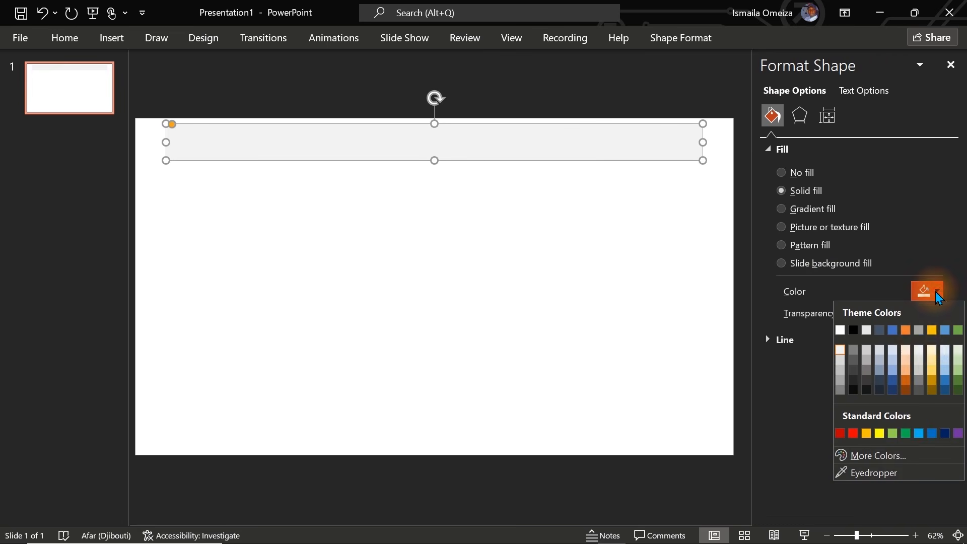
pyautogui.click(874, 456)
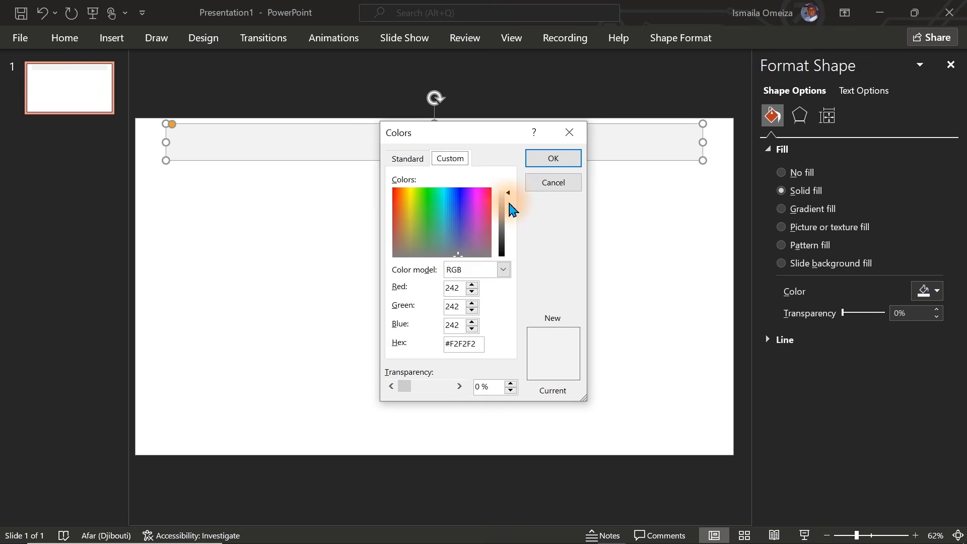
pyautogui.click(474, 286)
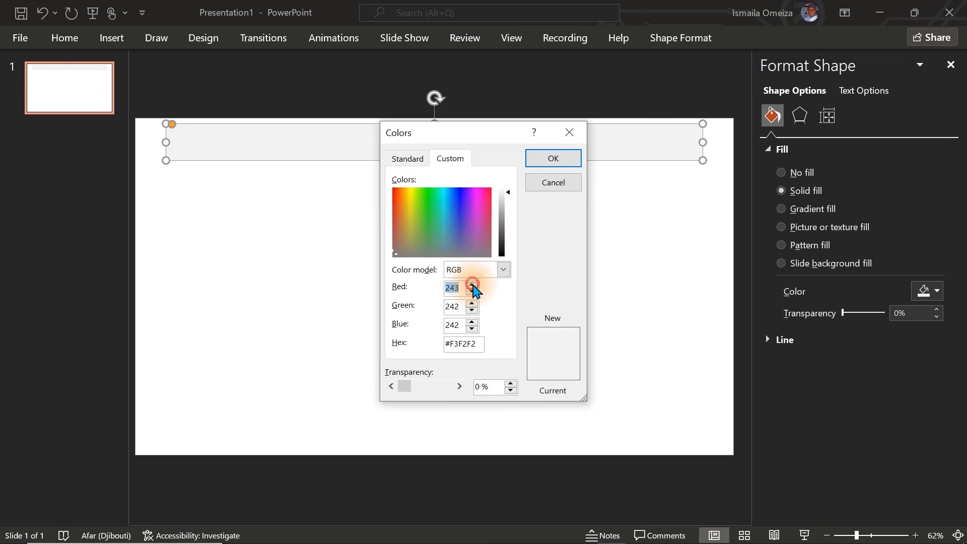
pyautogui.click(473, 285)
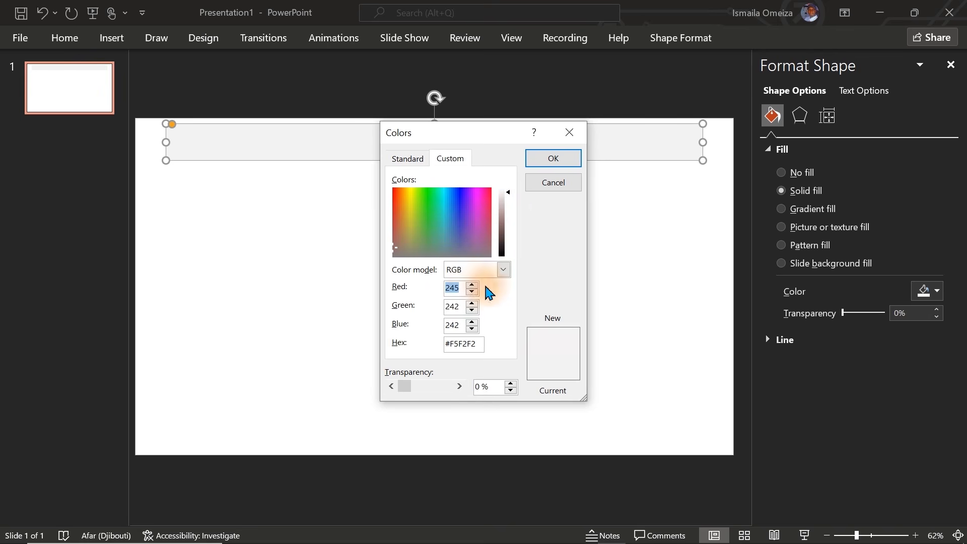
pyautogui.click(553, 160)
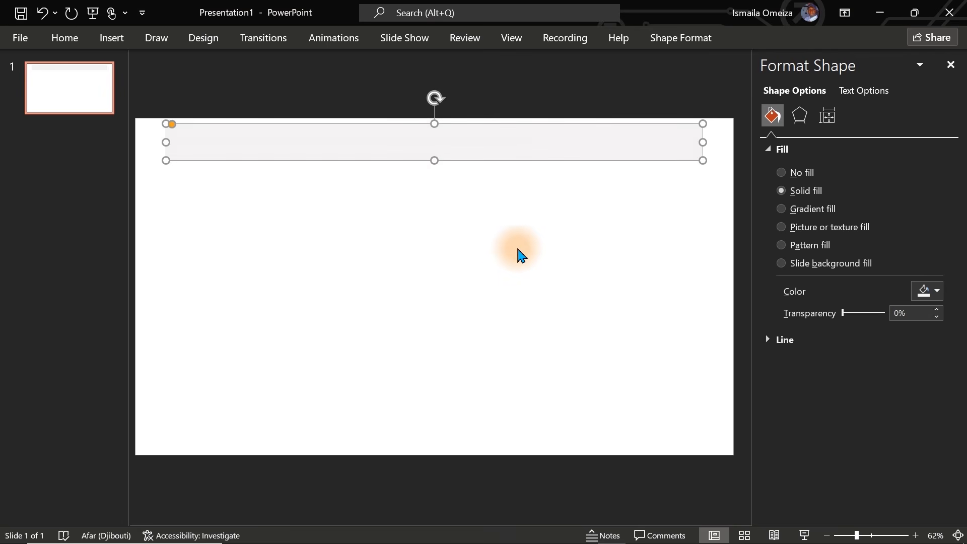
pyautogui.click(506, 287)
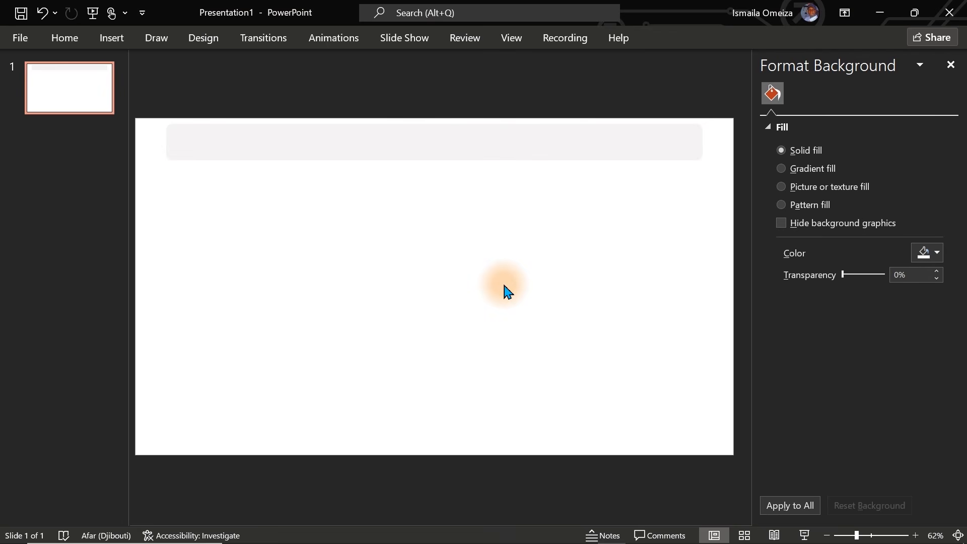
# Duplicate the header rectangle as a large panel filling the slide area below it and reduce the panel's corner rounding
pyautogui.click(419, 155)
pyautogui.moveTo(434, 158); pyautogui.dragTo(417, 449)
pyautogui.hotkey('ctrl', 'z')
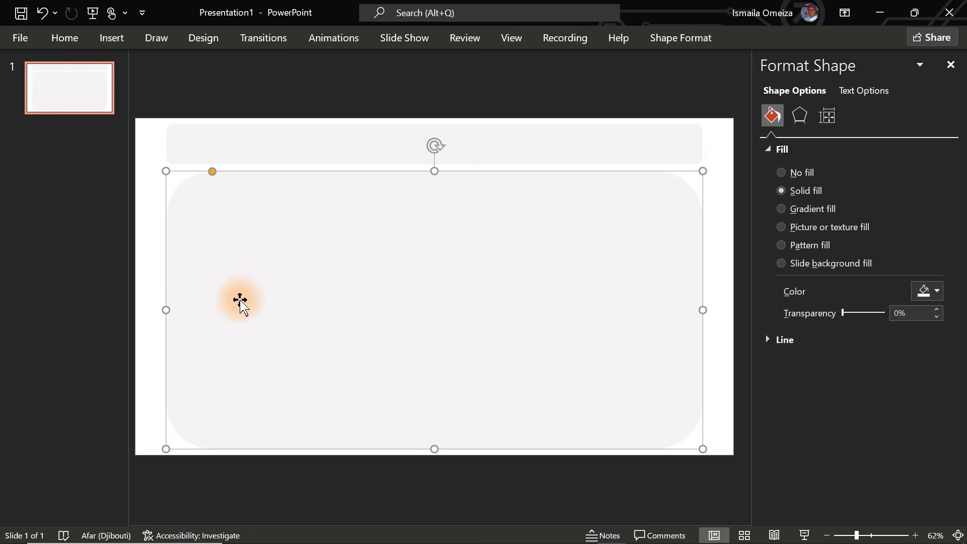
pyautogui.click(182, 177)
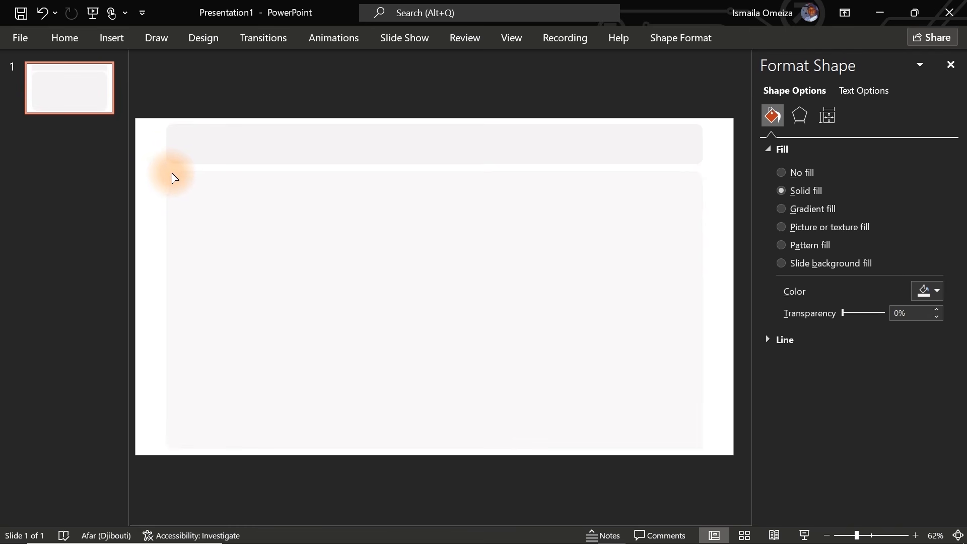
pyautogui.click(171, 173)
pyautogui.click(152, 212)
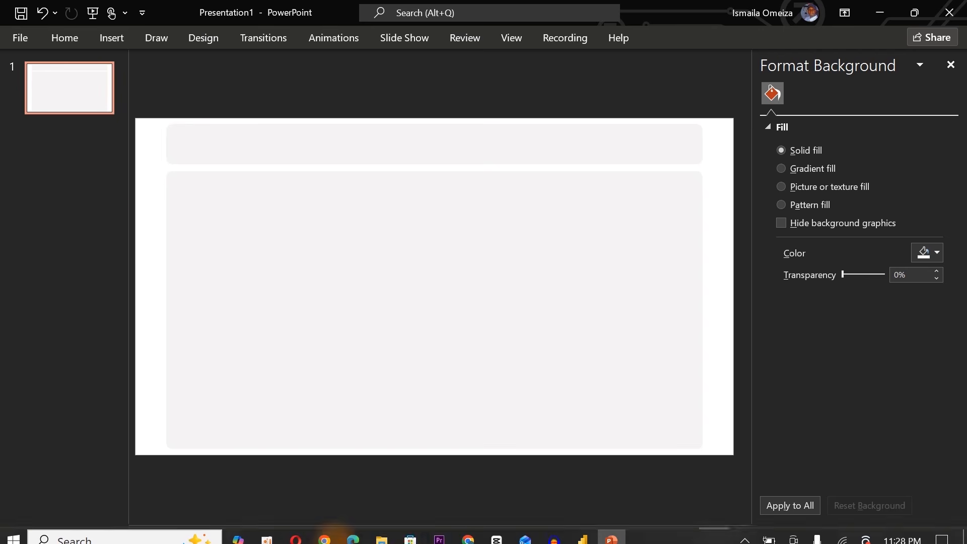
# Switch to the untitled Power BI report and expand the DAX table to check its measures
pyautogui.moveTo(585, 540)
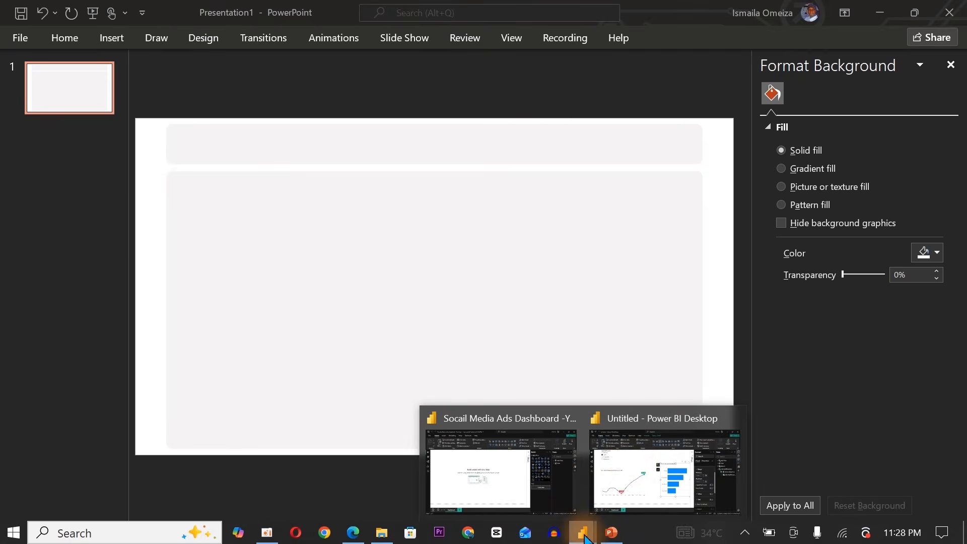
pyautogui.click(636, 461)
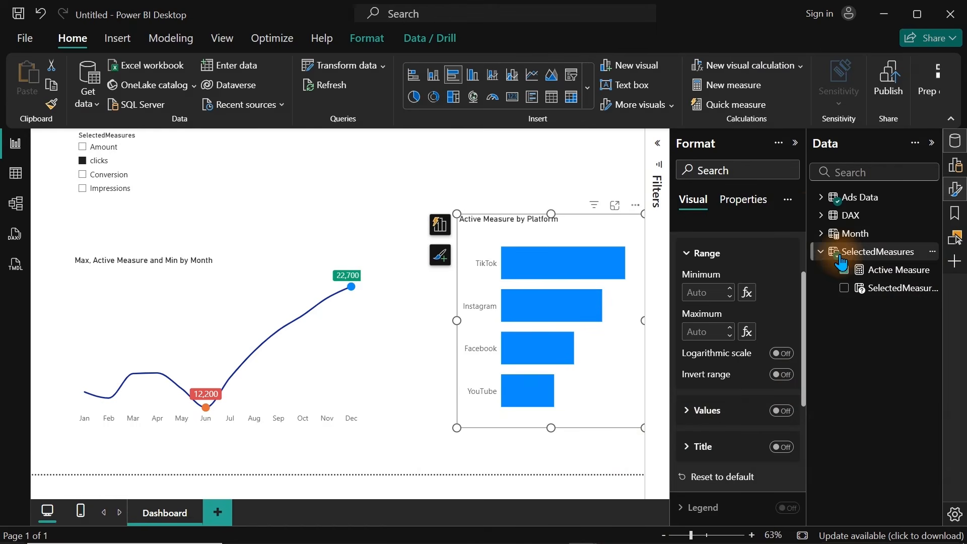
pyautogui.click(822, 215)
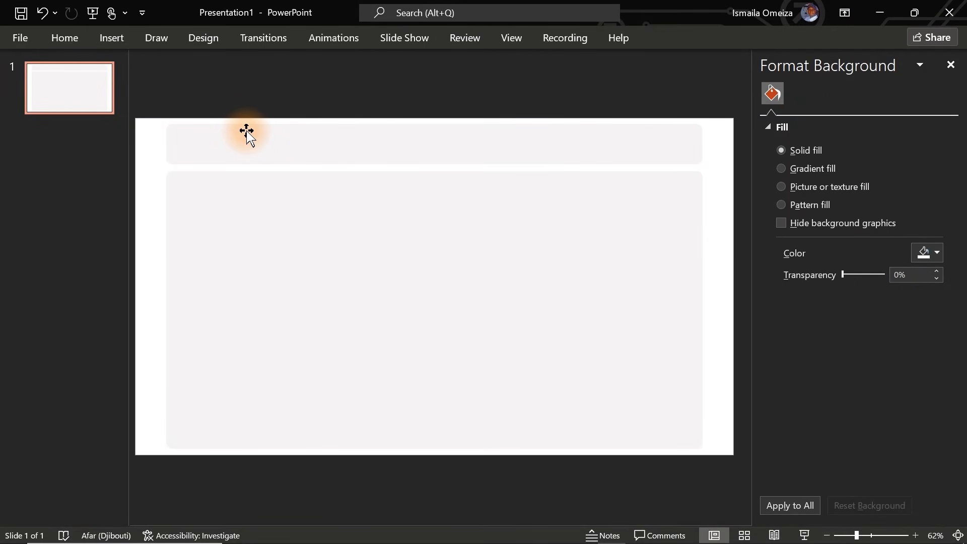
# Return to PowerPoint, duplicate the header rectangle and reshape the copy into a roughly square card
pyautogui.click(246, 132)
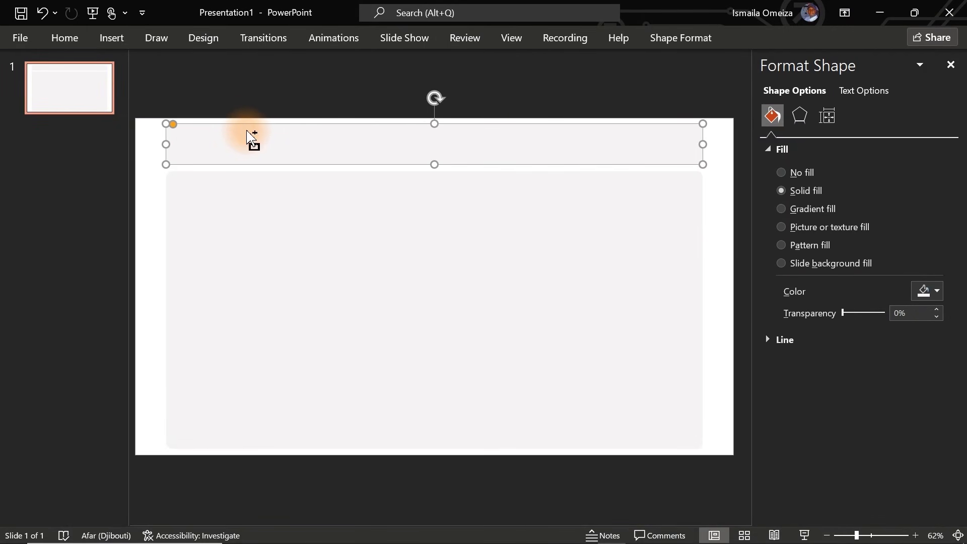
pyautogui.hotkey('ctrl', 'd')
pyautogui.moveTo(711, 172); pyautogui.dragTo(310, 272)
pyautogui.moveTo(255, 207); pyautogui.dragTo(328, 223)
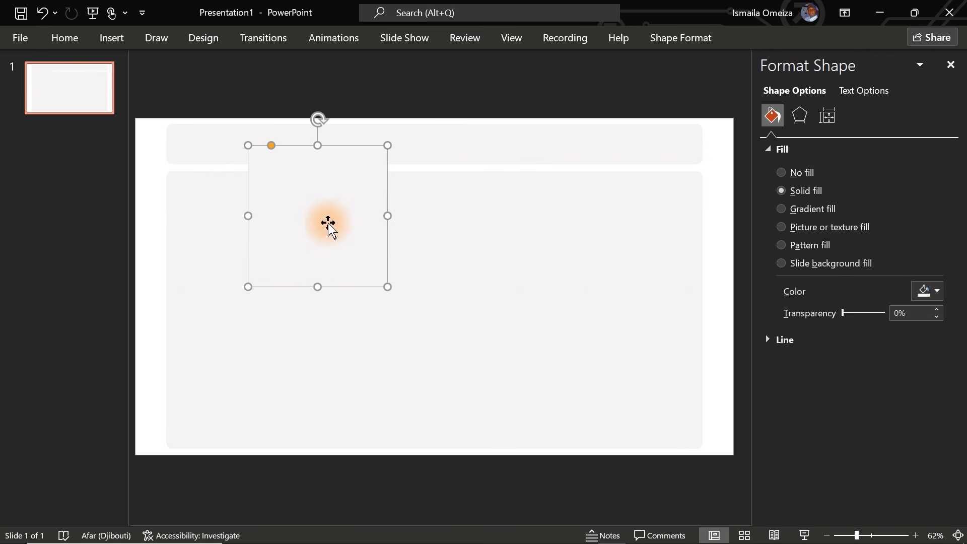
# Apply a linear gradient fill to the card inside the large panel and reduce it to two stops at 0% and 100%
pyautogui.click(816, 209)
pyautogui.moveTo(326, 257); pyautogui.dragTo(285, 300)
pyautogui.click(873, 398)
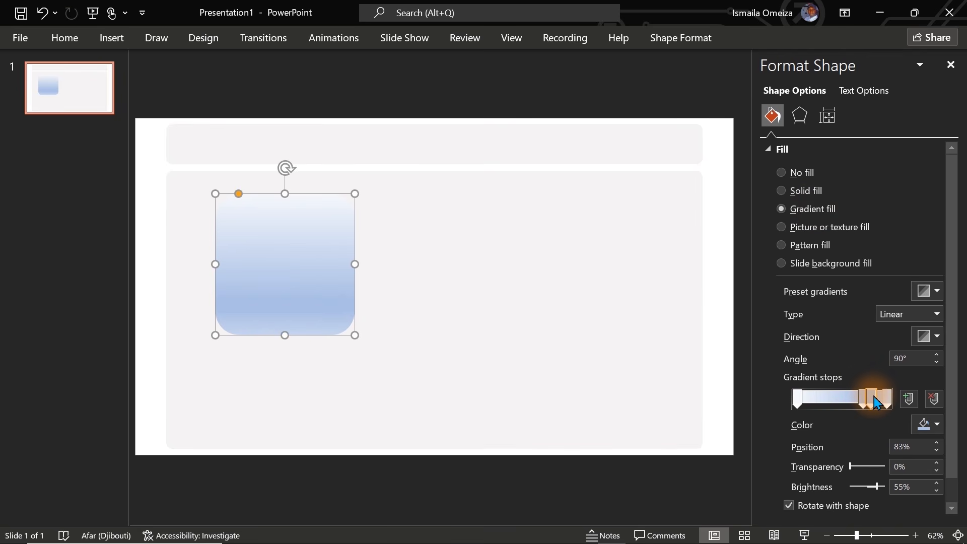
pyautogui.click(935, 399)
pyautogui.click(937, 398)
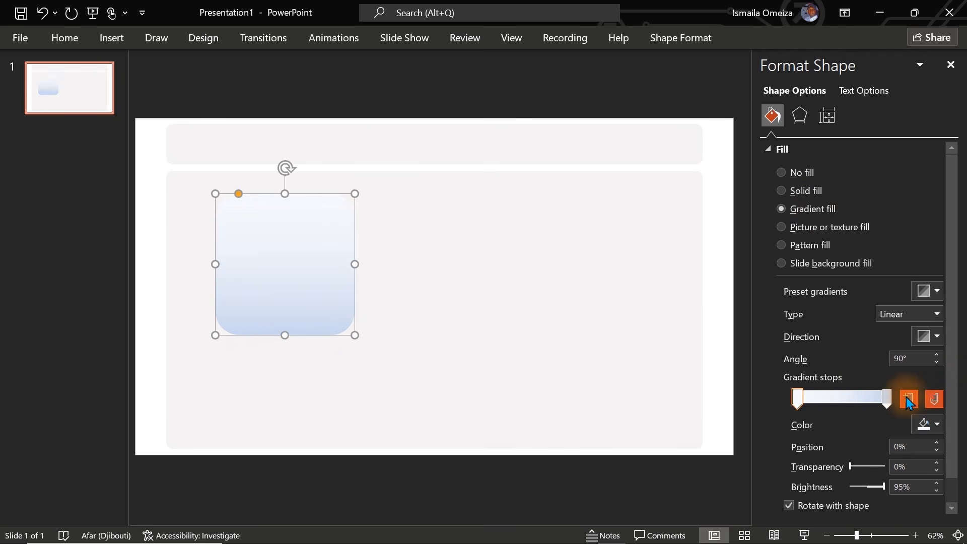
pyautogui.click(798, 399)
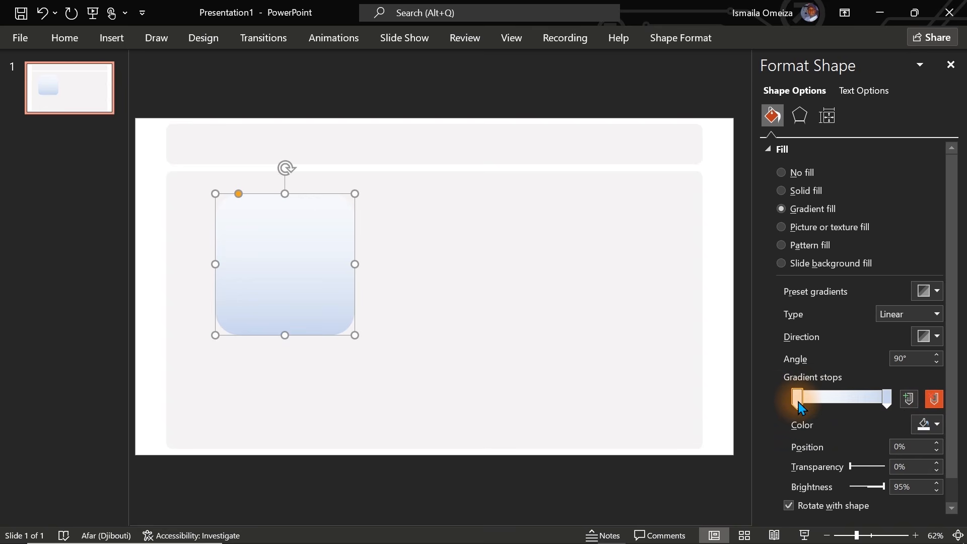
pyautogui.click(886, 401)
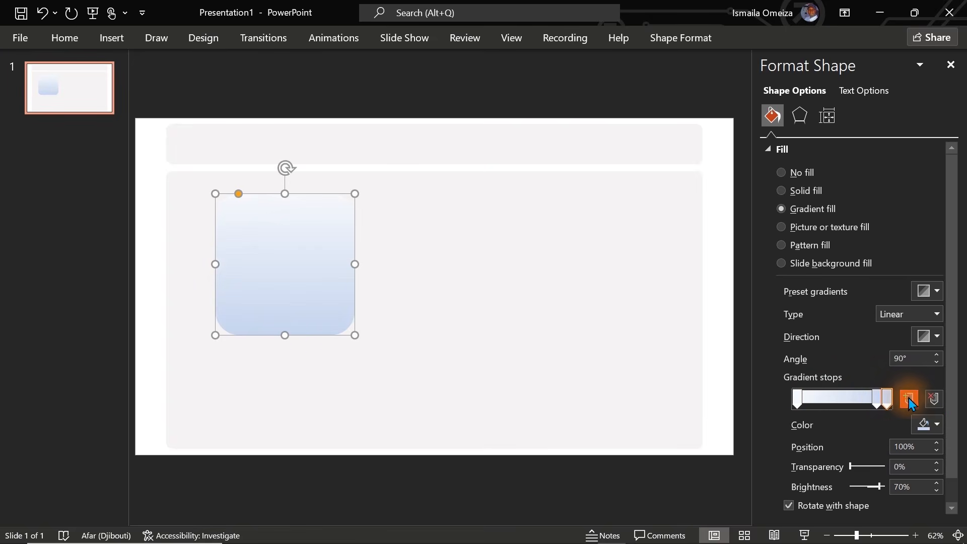
pyautogui.click(935, 399)
pyautogui.moveTo(877, 400); pyautogui.dragTo(906, 405)
# Set the color of the card's gradient stop at 100% to RGB 39, 112, 67
pyautogui.click(935, 422)
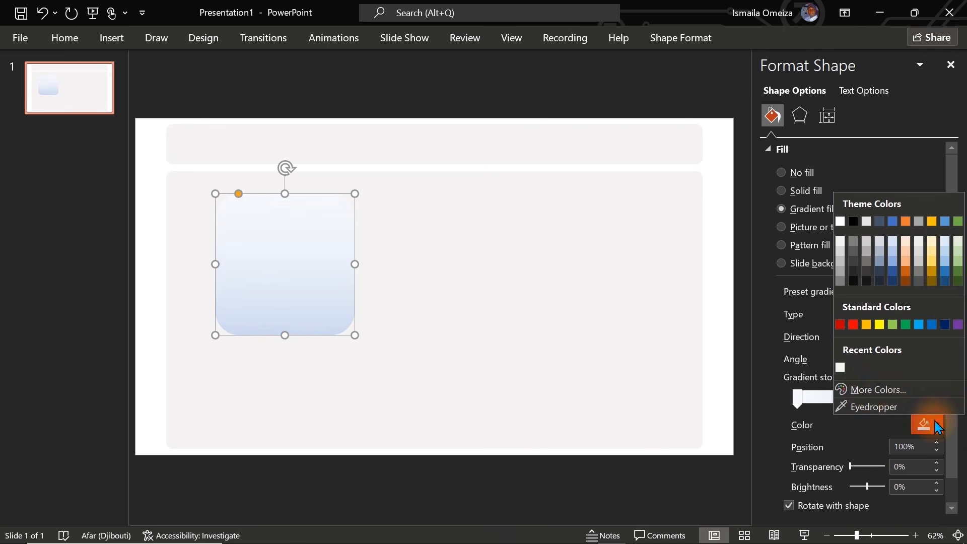
pyautogui.click(878, 389)
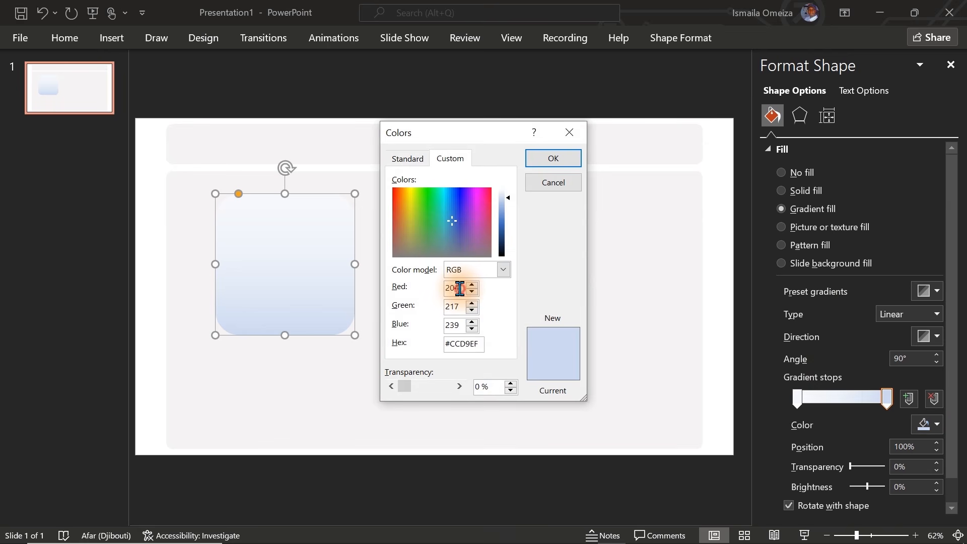
pyautogui.moveTo(458, 288); pyautogui.dragTo(439, 288)
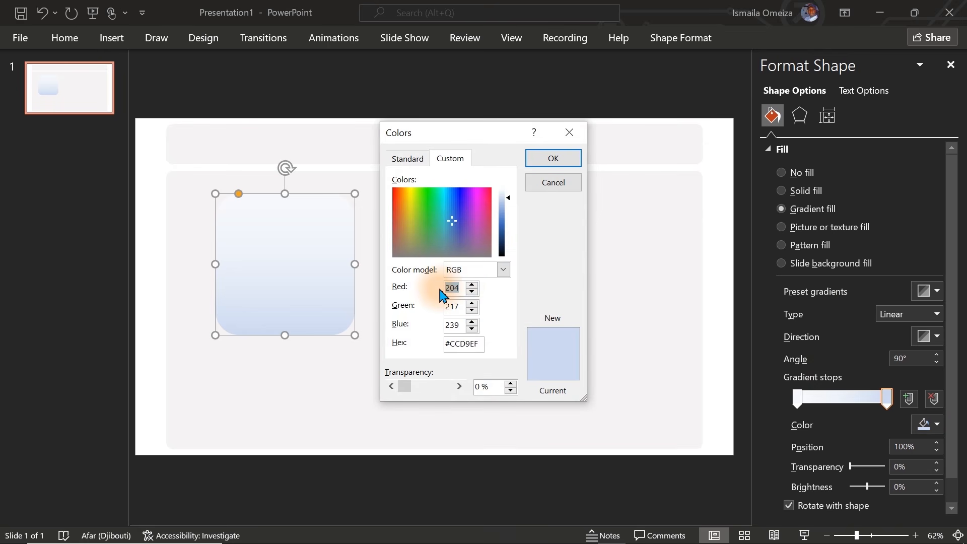
pyautogui.write('39')
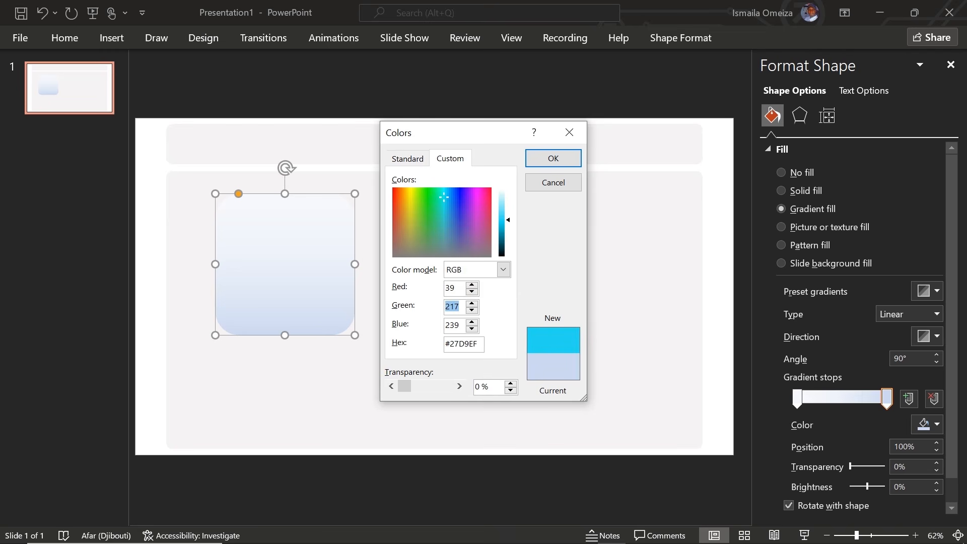
pyautogui.write('112')
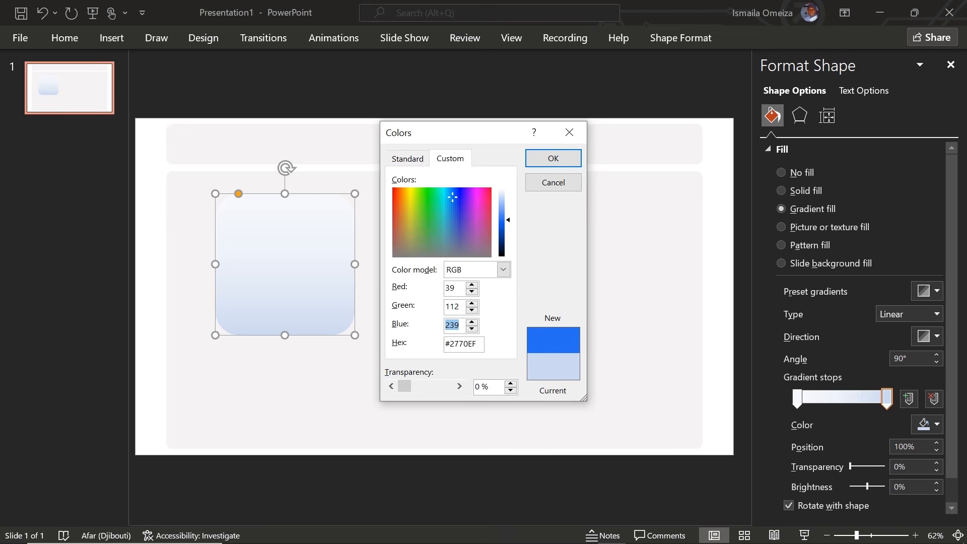
pyautogui.write('67')
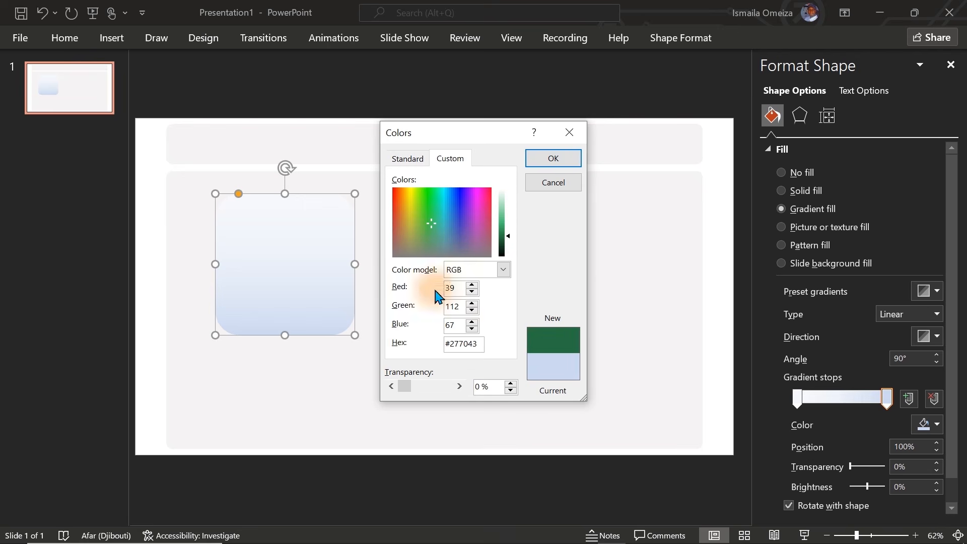
pyautogui.click(541, 160)
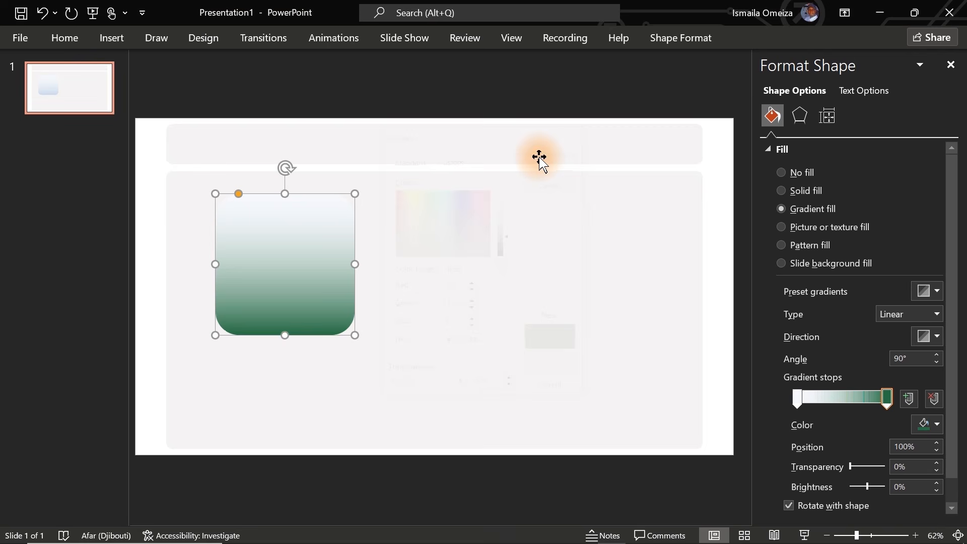
# Set the card's first gradient stop to RGB 22, 87, 56 and move it to position 17%
pyautogui.click(798, 397)
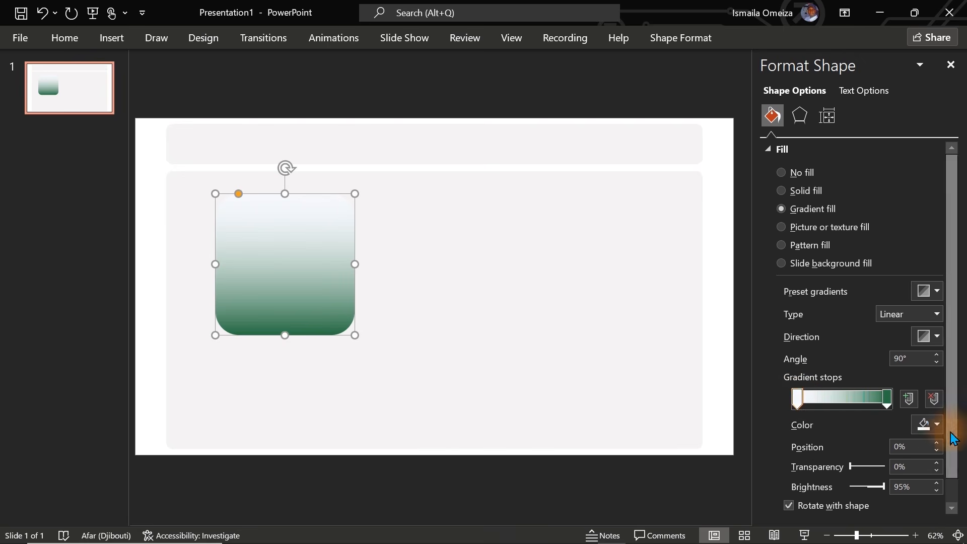
pyautogui.click(925, 425)
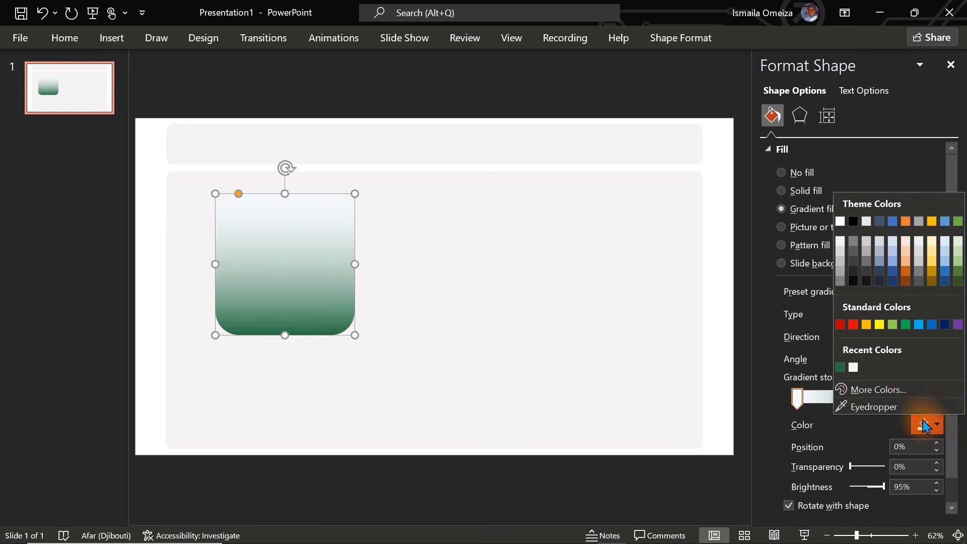
pyautogui.click(877, 390)
pyautogui.moveTo(464, 287); pyautogui.dragTo(441, 287)
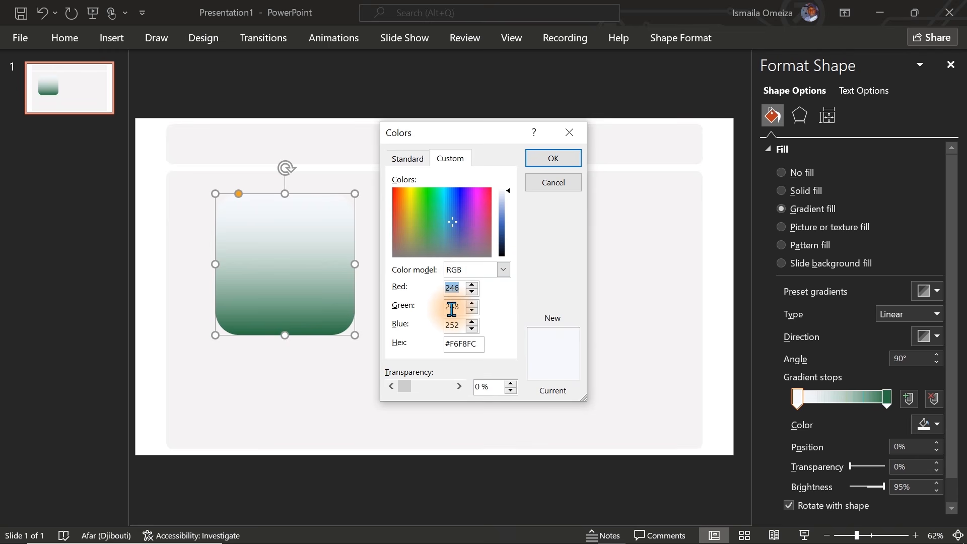
pyautogui.write('22')
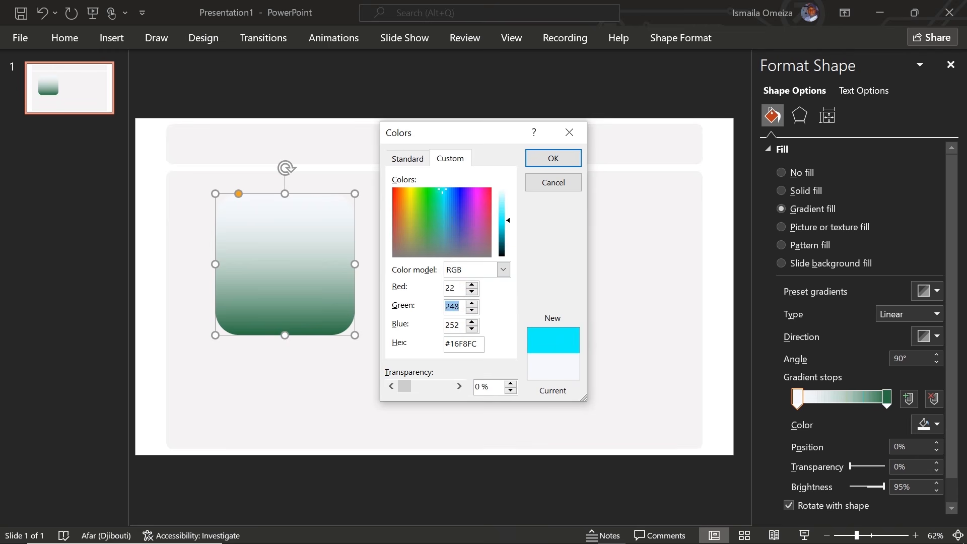
pyautogui.write('87')
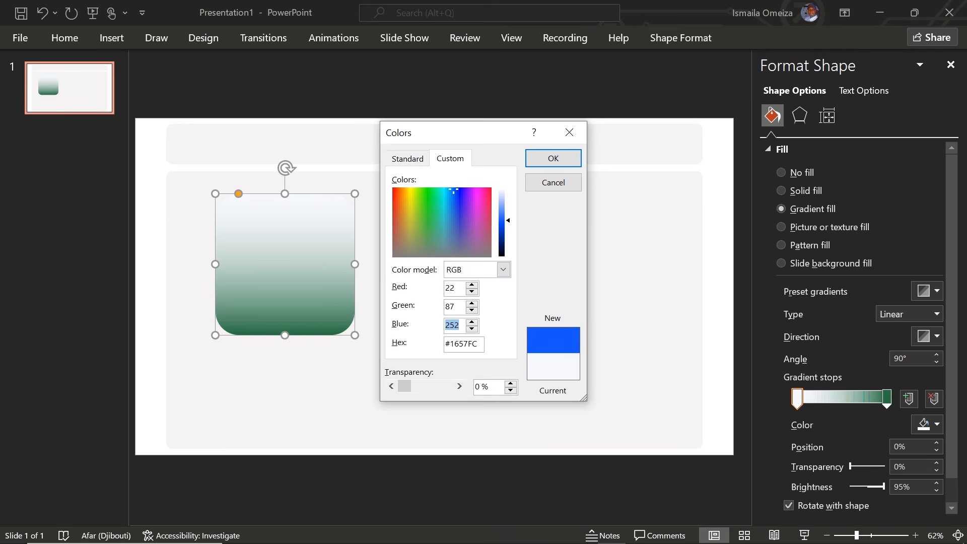
pyautogui.write('56')
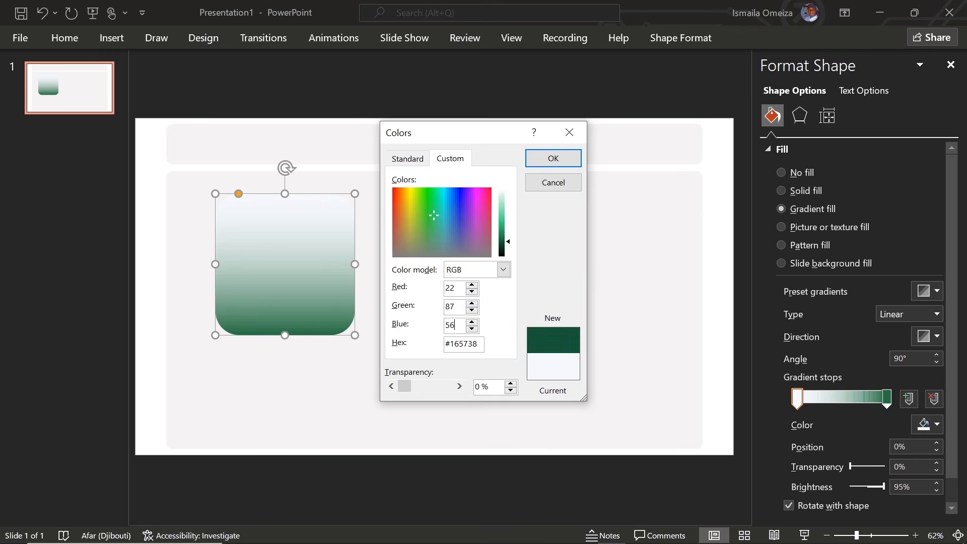
pyautogui.click(553, 159)
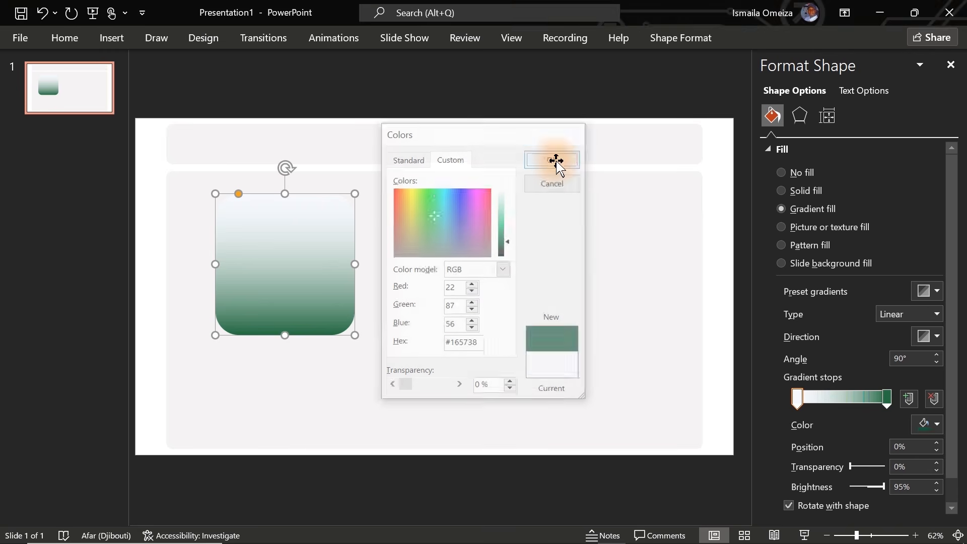
pyautogui.moveTo(798, 397); pyautogui.dragTo(811, 398)
# Shrink the green card to a wide rectangle with tighter corner rounding and place it in the large panel's upper-left corner
pyautogui.moveTo(354, 332); pyautogui.dragTo(346, 265)
pyautogui.moveTo(297, 230); pyautogui.dragTo(257, 211)
pyautogui.moveTo(190, 180); pyautogui.dragTo(182, 179)
pyautogui.moveTo(207, 210); pyautogui.dragTo(204, 210)
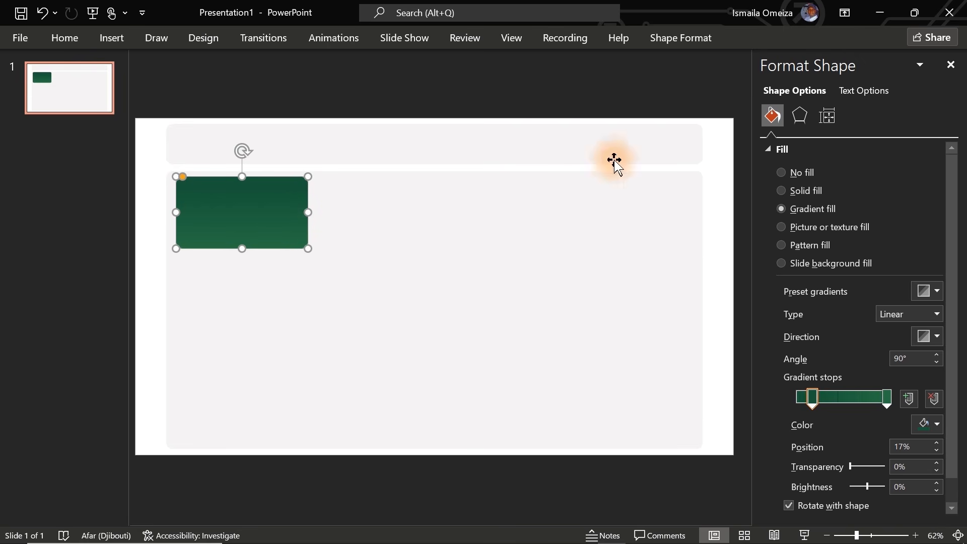
# Undock the Format Shape pane and park it beside the slide so the whole canvas is clear
pyautogui.moveTo(848, 65); pyautogui.dragTo(103, 161)
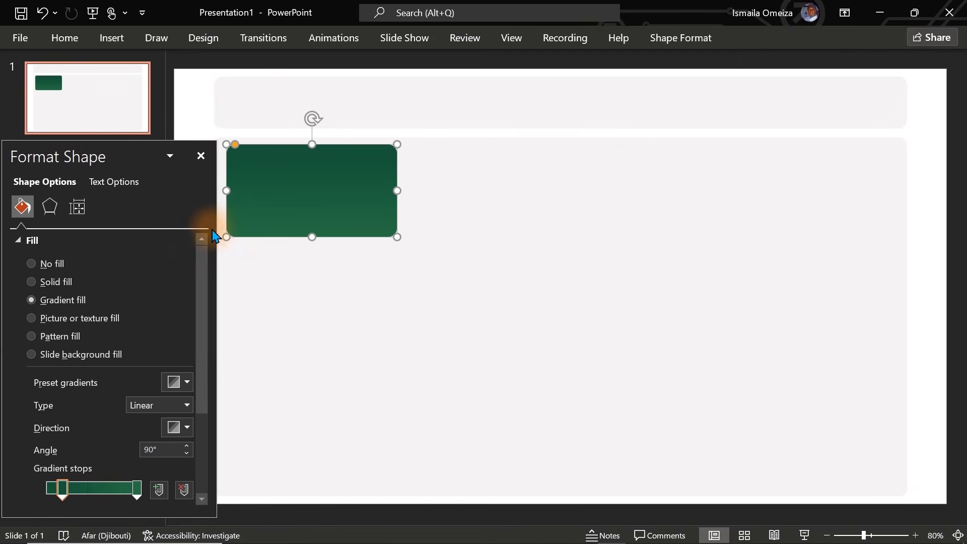
pyautogui.doubleClick(104, 157)
pyautogui.moveTo(871, 66); pyautogui.dragTo(95, 159)
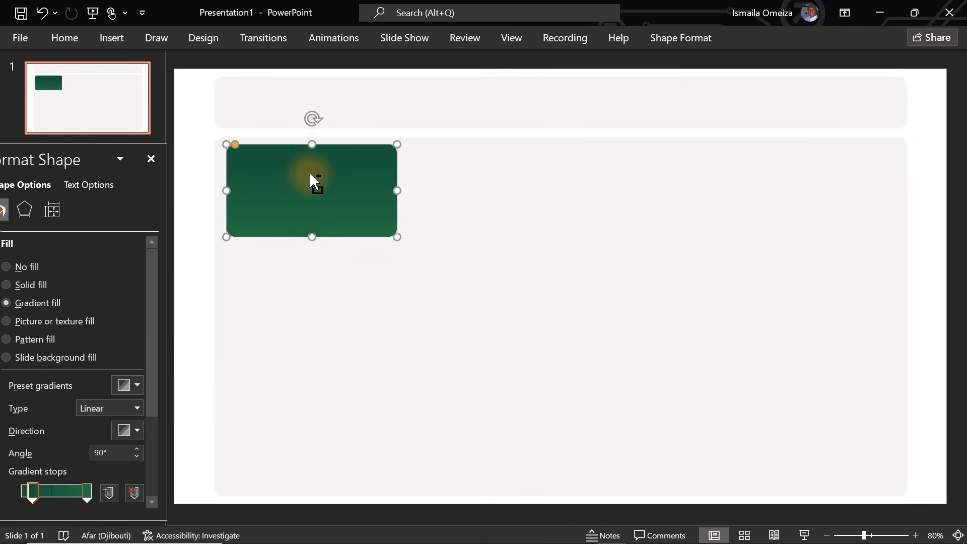
# Try a row of three green cards by duplicating the first card twice, and delete both copies
pyautogui.hotkey('ctrl', 'd')
pyautogui.moveTo(328, 246); pyautogui.dragTo(496, 192)
pyautogui.hotkey('ctrl', 'd')
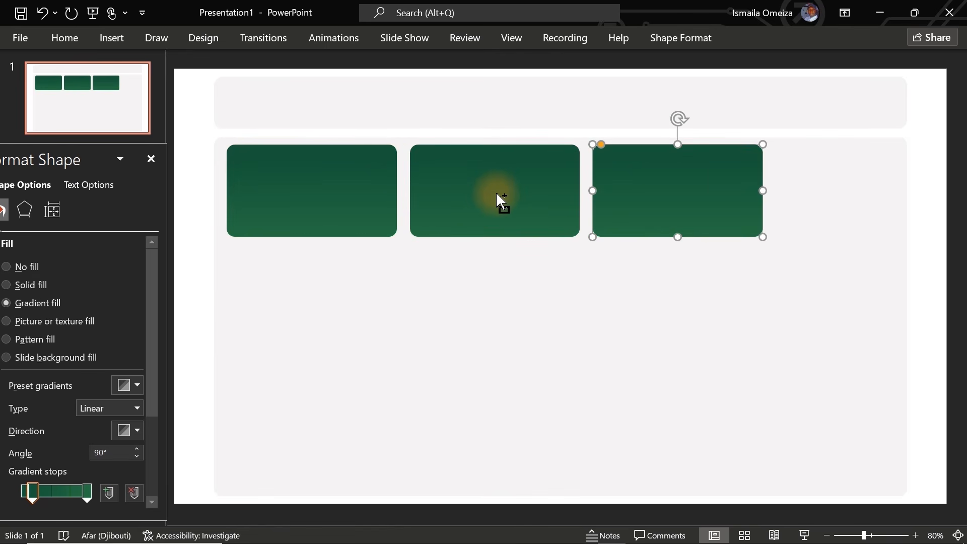
pyautogui.click(496, 192)
pyautogui.keyDown('shift'); pyautogui.click(603, 202); pyautogui.keyUp('shift')
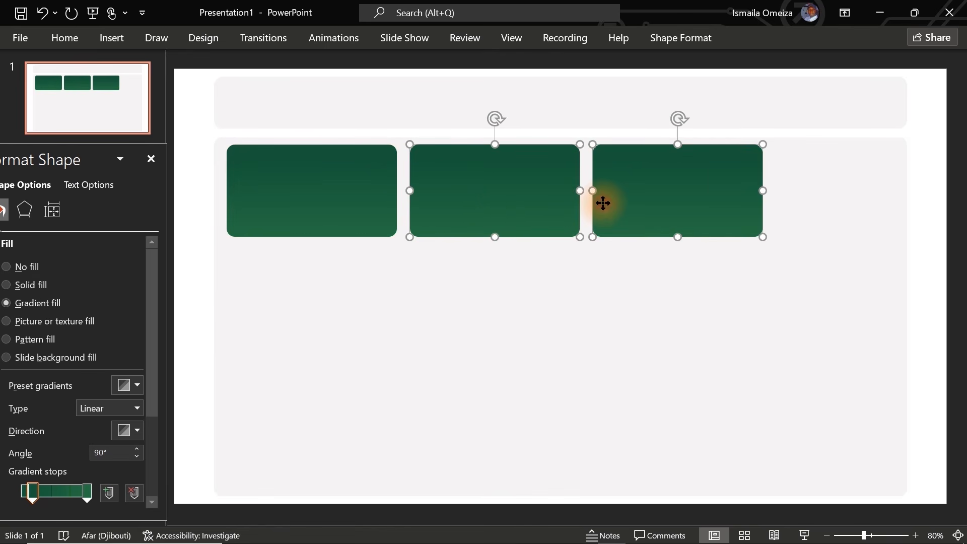
pyautogui.press('Delete')
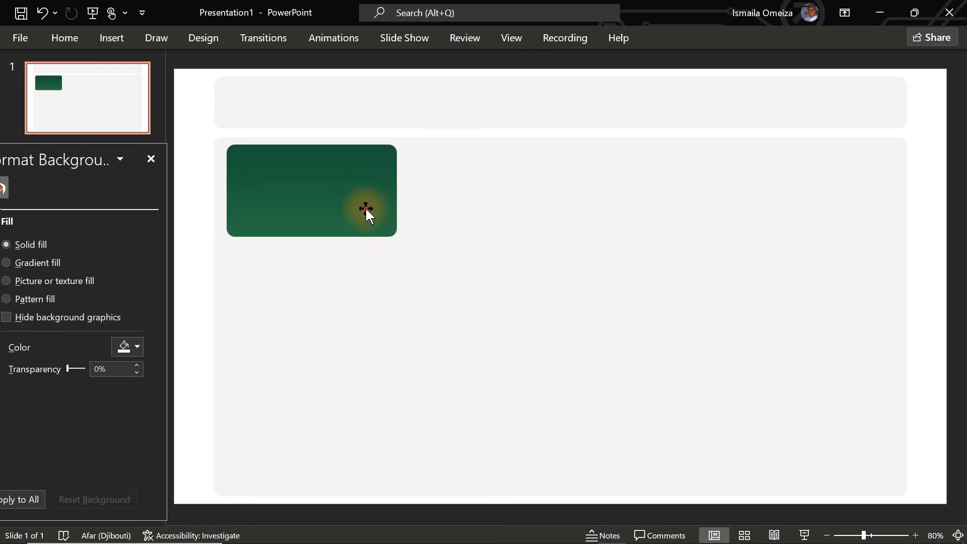
# Try a row of five slightly narrower green cards by repeated duplication, and undo the added copies
pyautogui.click(393, 205)
pyautogui.moveTo(397, 191); pyautogui.dragTo(368, 196)
pyautogui.moveTo(313, 216); pyautogui.dragTo(451, 201)
pyautogui.hotkey('ctrl', 'd')
pyautogui.hotkey('ctrl', 'd')
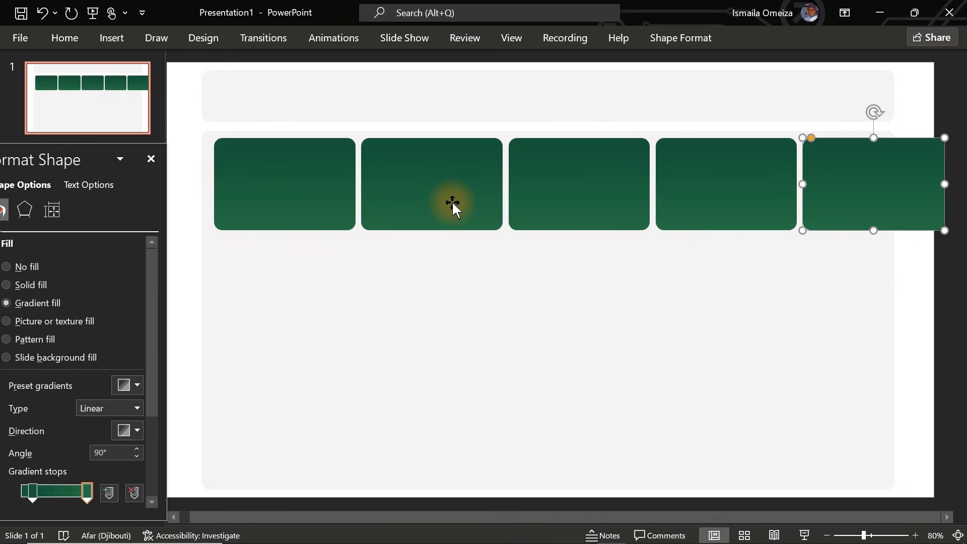
pyautogui.hotkey('ctrl', 'z')
pyautogui.hotkey('ctrl', 'z')
pyautogui.hotkey('ctrl', 'z')
pyautogui.hotkey('ctrl', 'z')
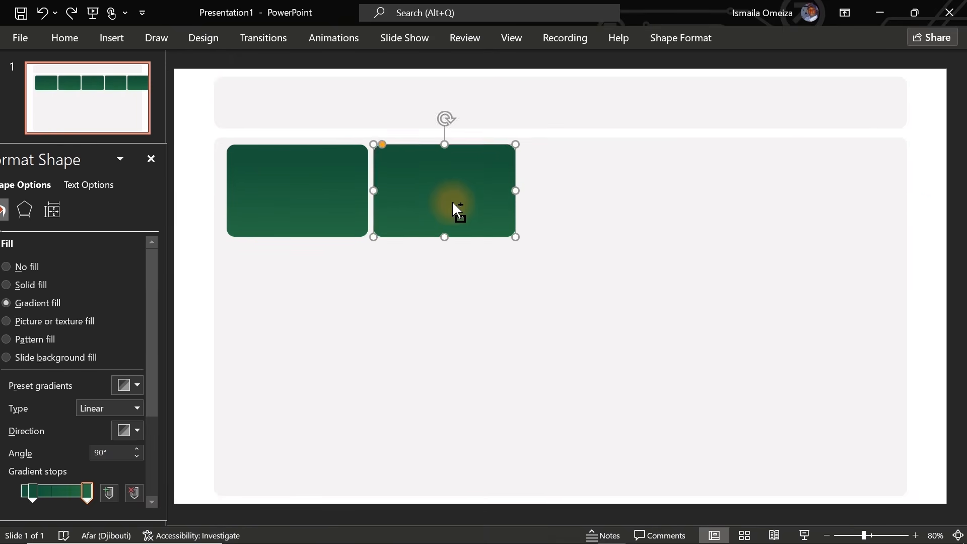
# Narrow the green card to about 2.19" and duplicate it into a row of five evenly spaced cards across the large panel
pyautogui.moveTo(364, 190); pyautogui.dragTo(353, 191)
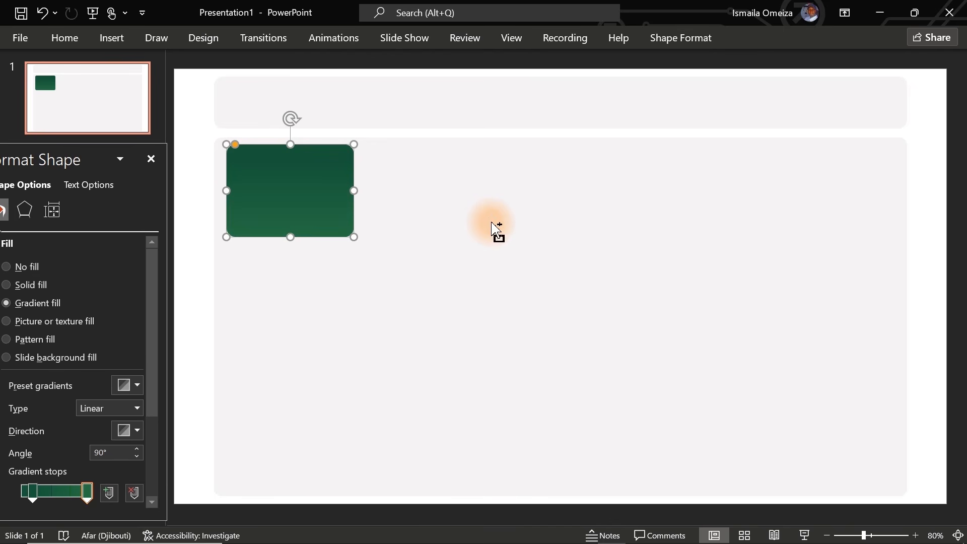
pyautogui.moveTo(309, 214); pyautogui.dragTo(436, 204)
pyautogui.hotkey('ctrl', 'd')
pyautogui.hotkey('ctrl', 'd')
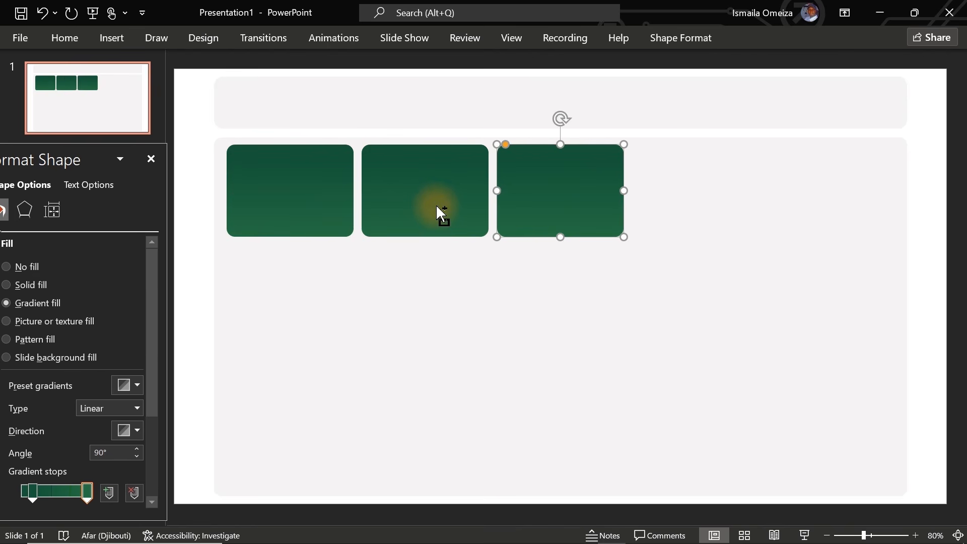
pyautogui.hotkey('ctrl', 'd')
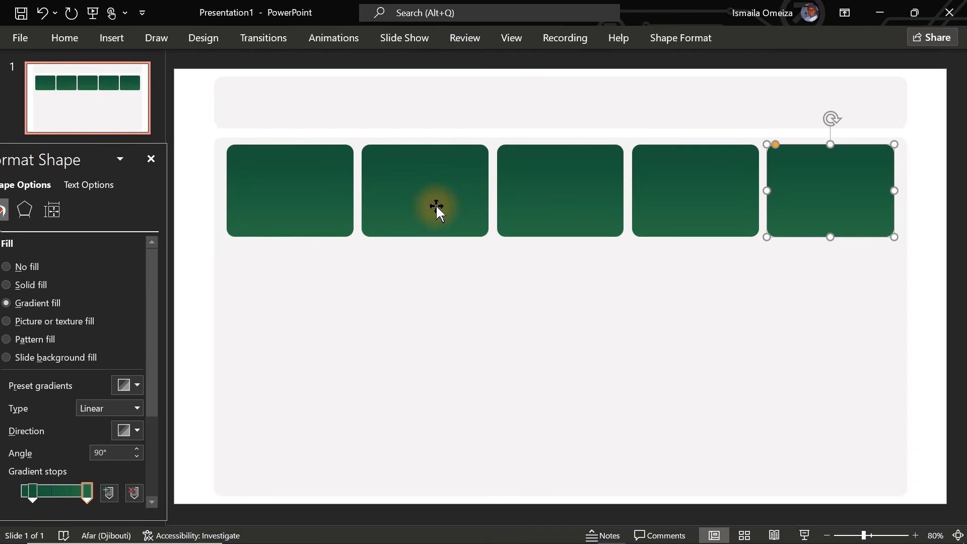
# Select all five green cards and move the row slightly down inside the large panel
pyautogui.keyDown('shift'); pyautogui.click(664, 198); pyautogui.keyUp('shift')
pyautogui.keyDown('shift'); pyautogui.click(568, 191); pyautogui.keyUp('shift')
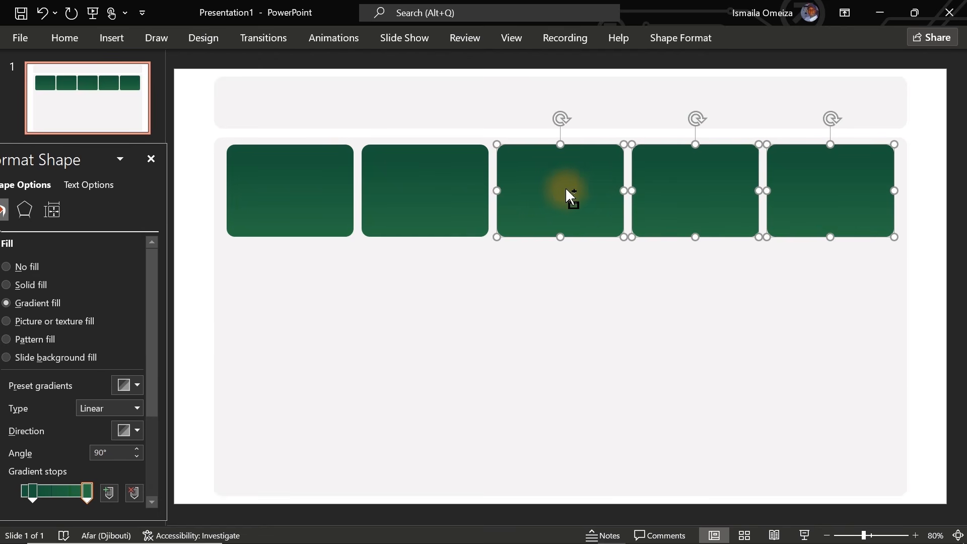
pyautogui.keyDown('shift'); pyautogui.click(442, 185); pyautogui.keyUp('shift')
pyautogui.keyDown('shift'); pyautogui.click(301, 189); pyautogui.keyUp('shift')
pyautogui.moveTo(442, 192); pyautogui.dragTo(443, 199)
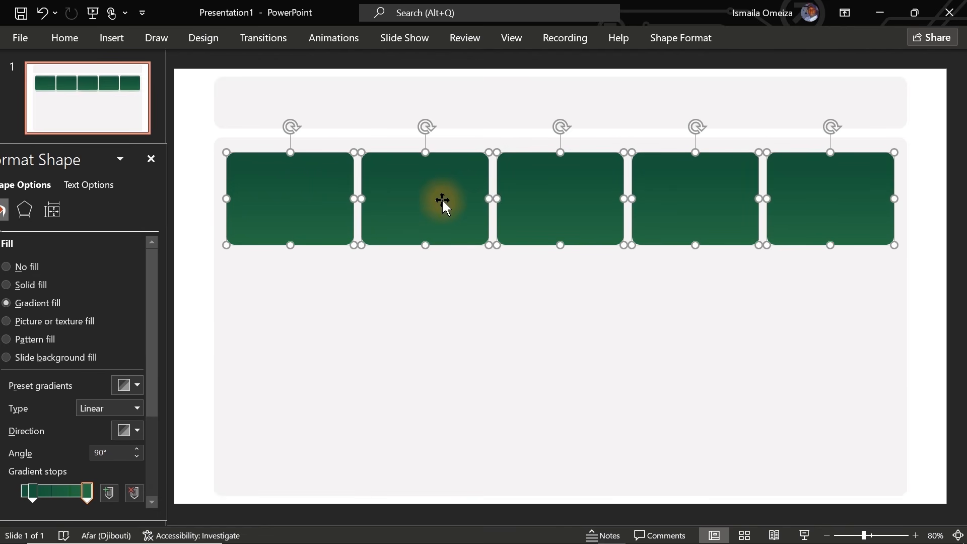
# Distribute the five green cards horizontally and align them with each other along their middles
pyautogui.click(674, 35)
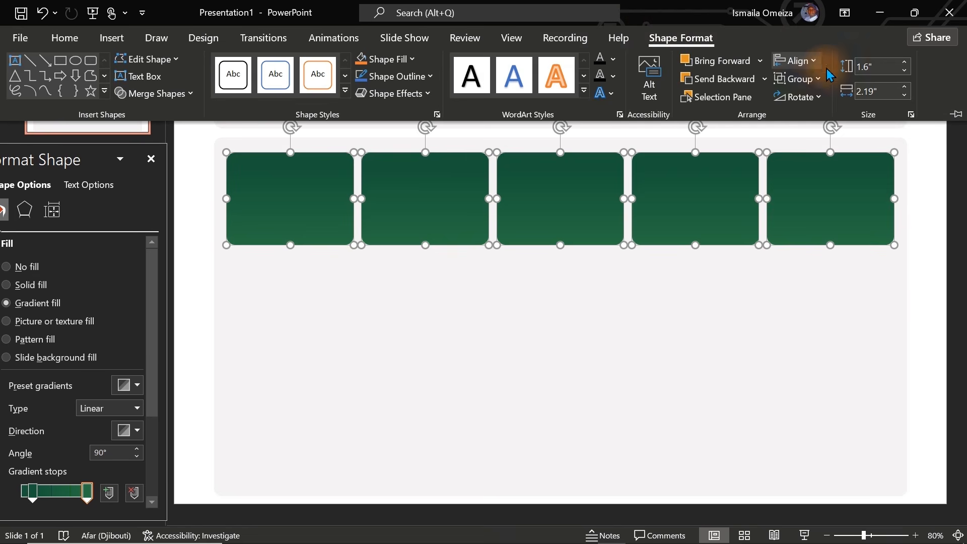
pyautogui.click(798, 60)
pyautogui.click(837, 220)
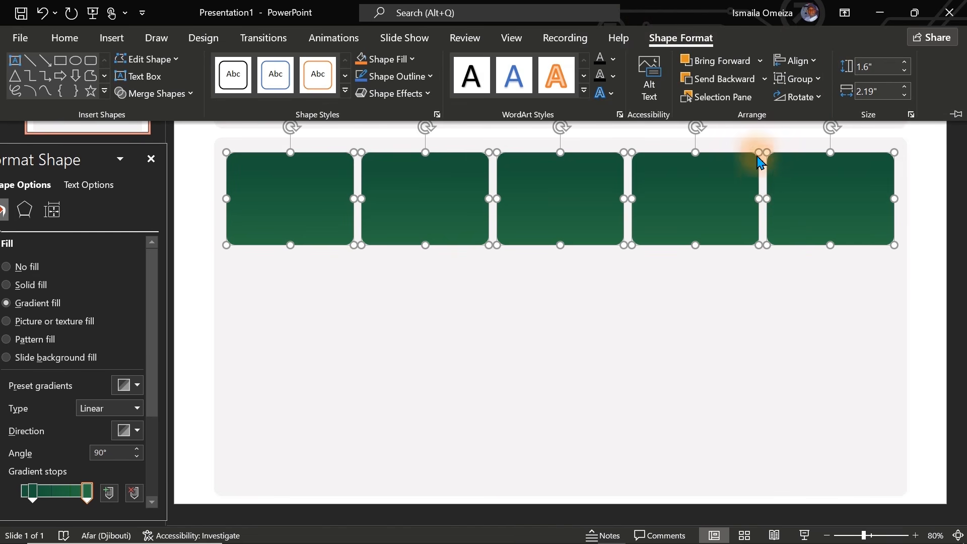
pyautogui.click(821, 68)
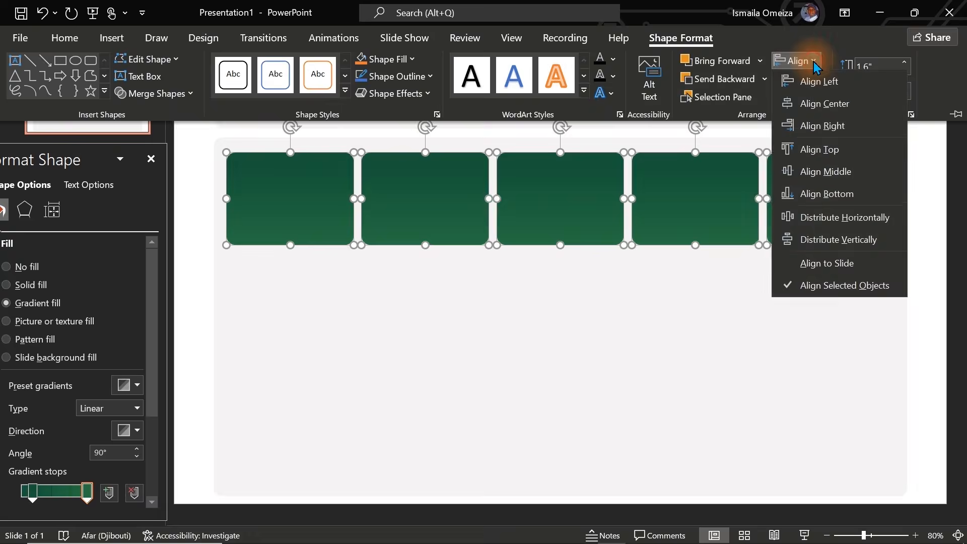
pyautogui.click(834, 172)
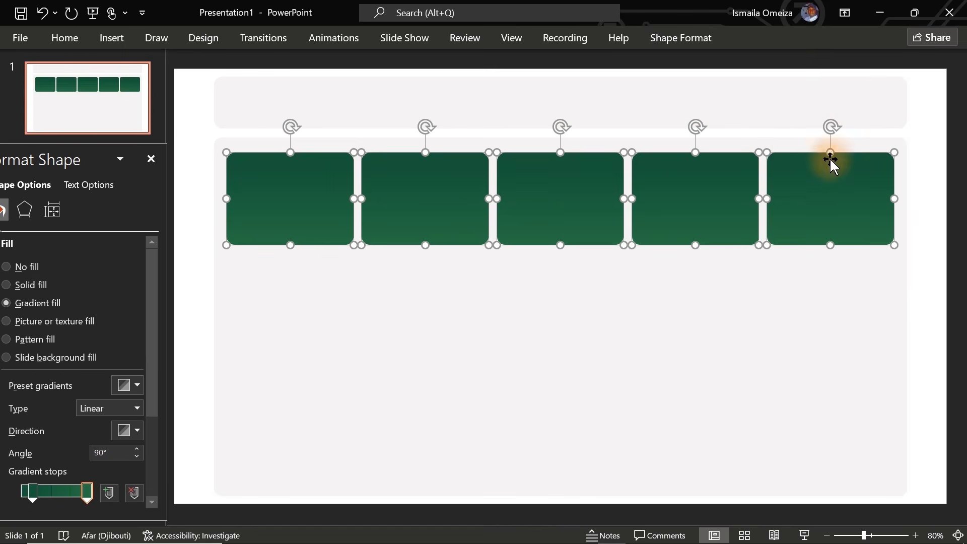
pyautogui.click(697, 38)
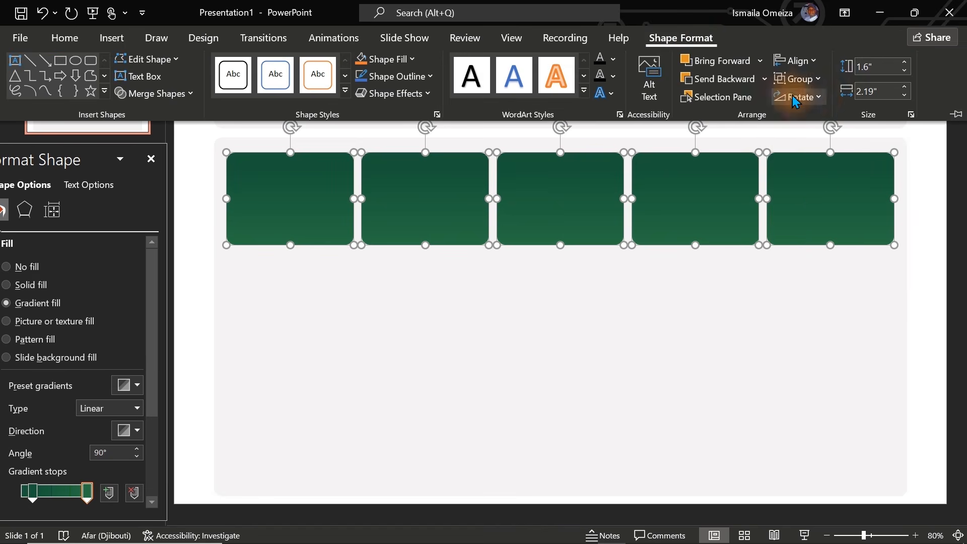
pyautogui.click(815, 67)
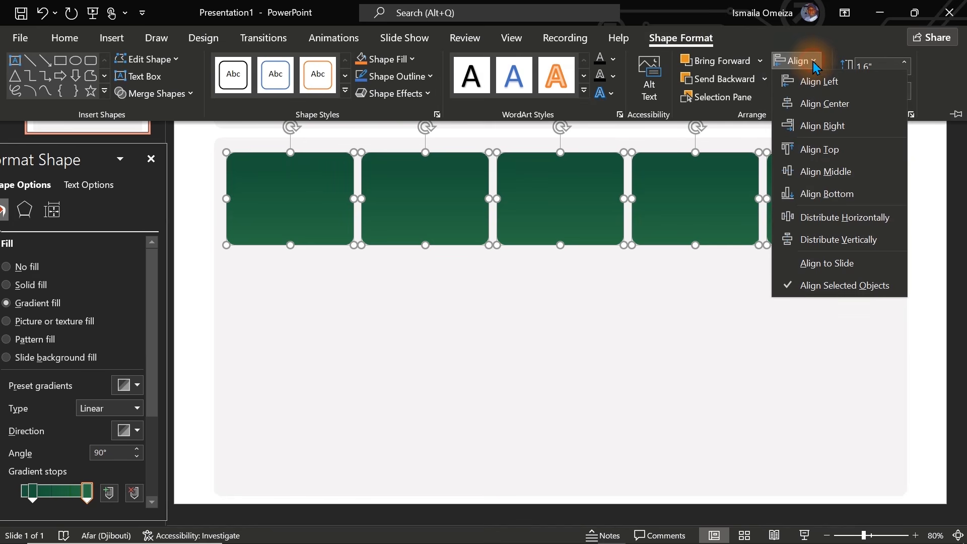
pyautogui.click(827, 186)
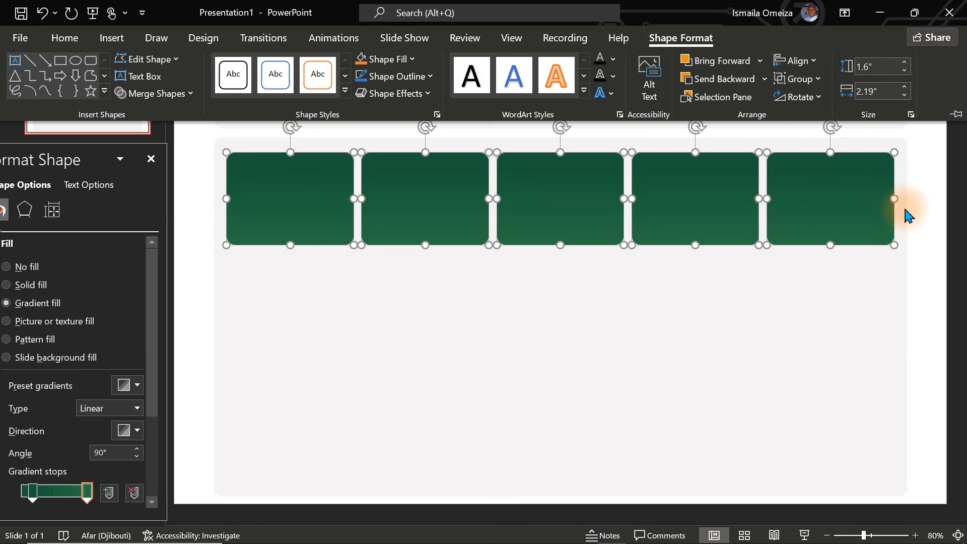
pyautogui.click(925, 220)
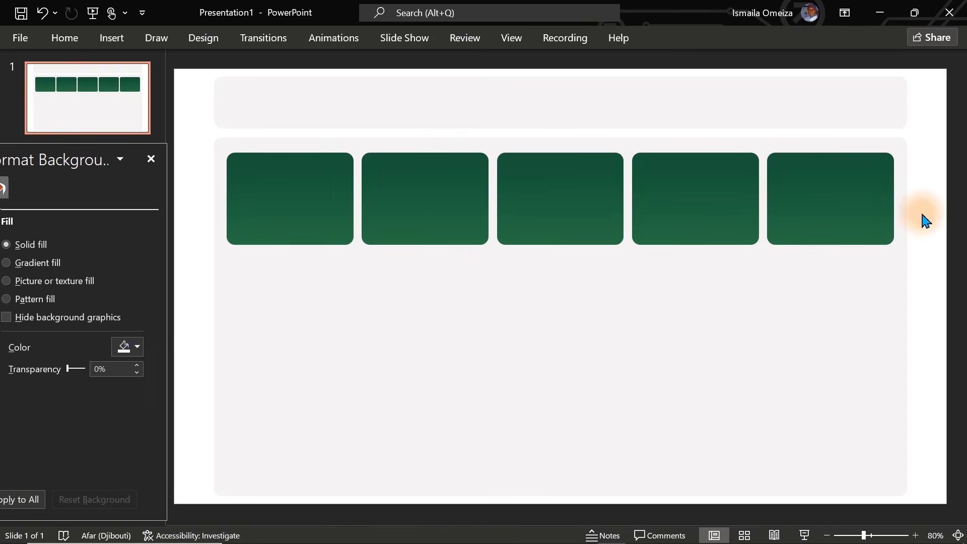
# Change the fill of the four cards after the first one to solid white
pyautogui.click(845, 206)
pyautogui.keyDown('shift'); pyautogui.click(712, 205); pyautogui.keyUp('shift')
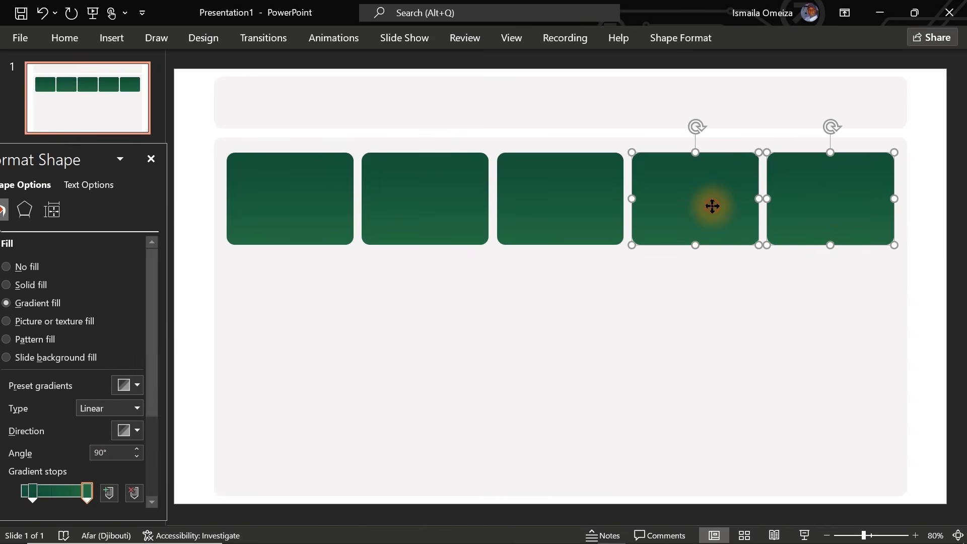
pyautogui.keyDown('shift'); pyautogui.click(577, 196); pyautogui.keyUp('shift')
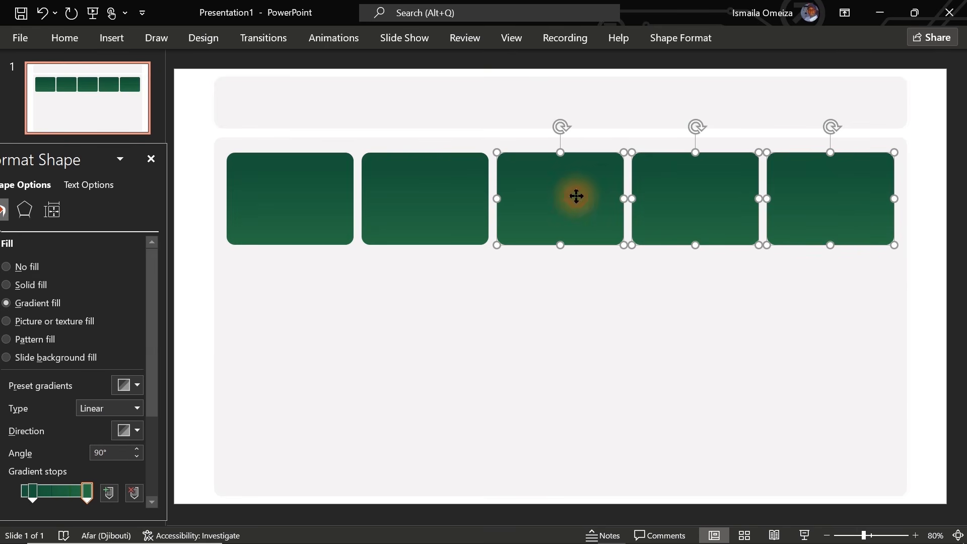
pyautogui.keyDown('shift'); pyautogui.click(459, 191); pyautogui.keyUp('shift')
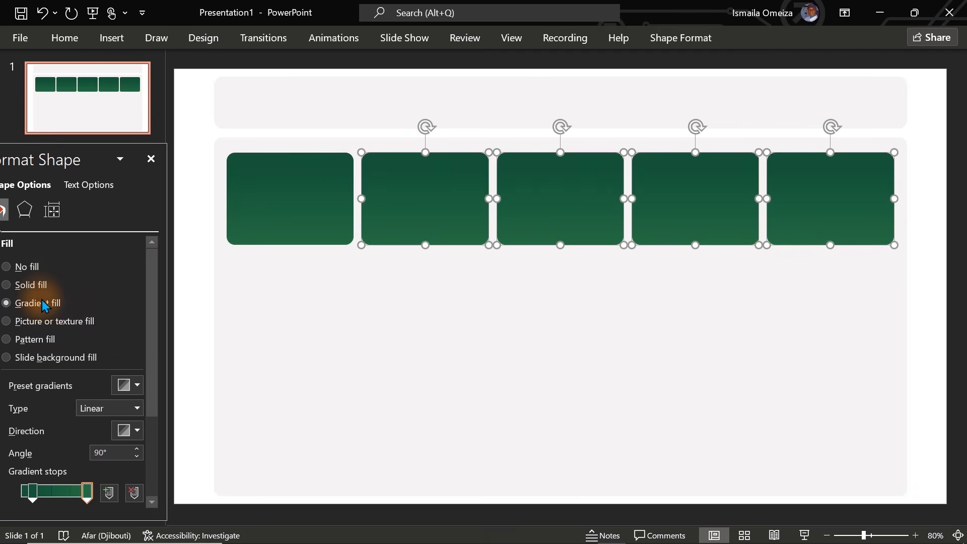
pyautogui.click(31, 285)
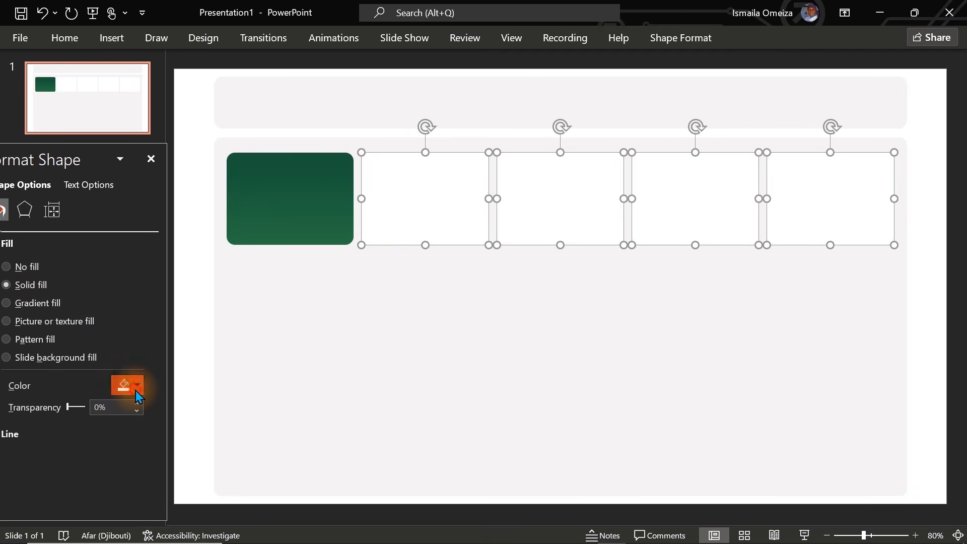
pyautogui.click(138, 396)
pyautogui.click(121, 180)
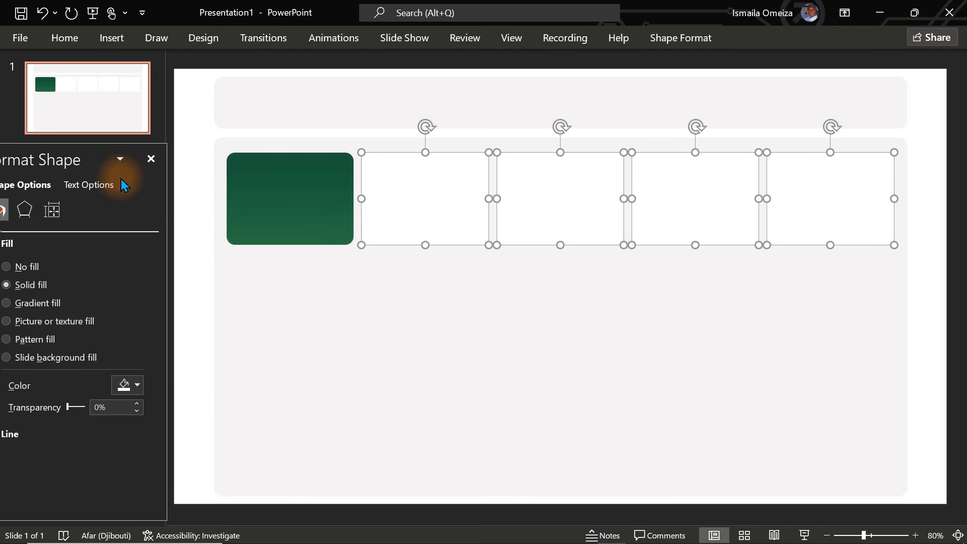
pyautogui.click(929, 277)
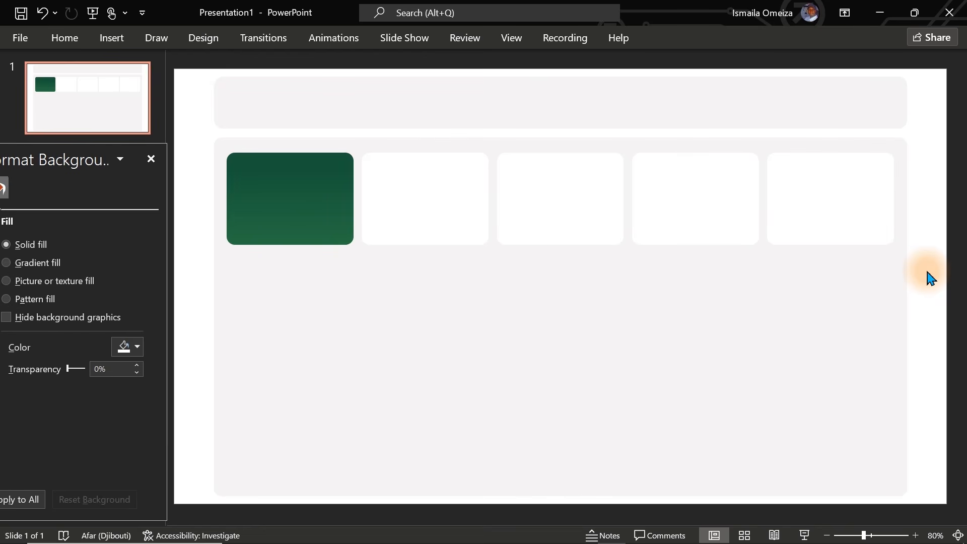
# Give the last white card in the row a solid outline in the lightest gray shade of white
pyautogui.click(845, 224)
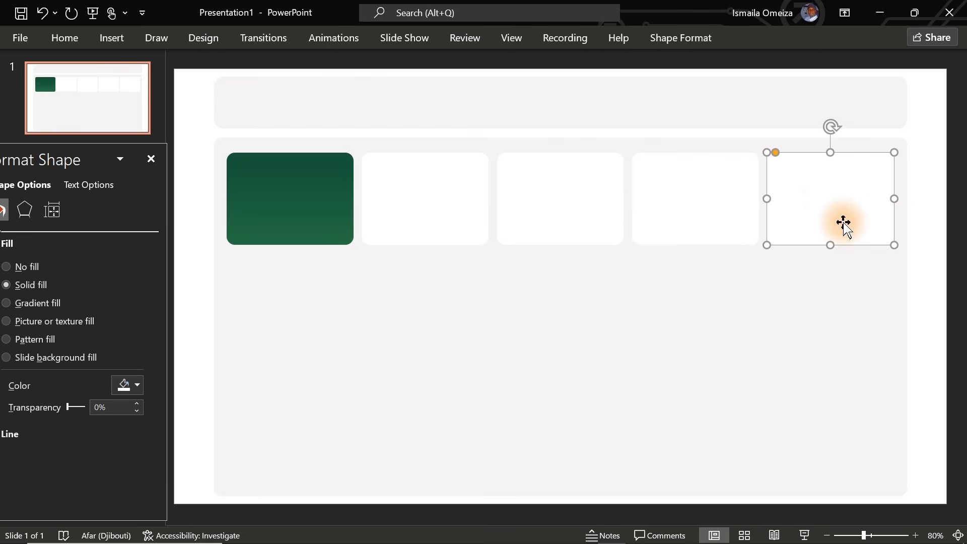
pyautogui.moveTo(65, 161); pyautogui.dragTo(92, 155)
pyautogui.click(40, 431)
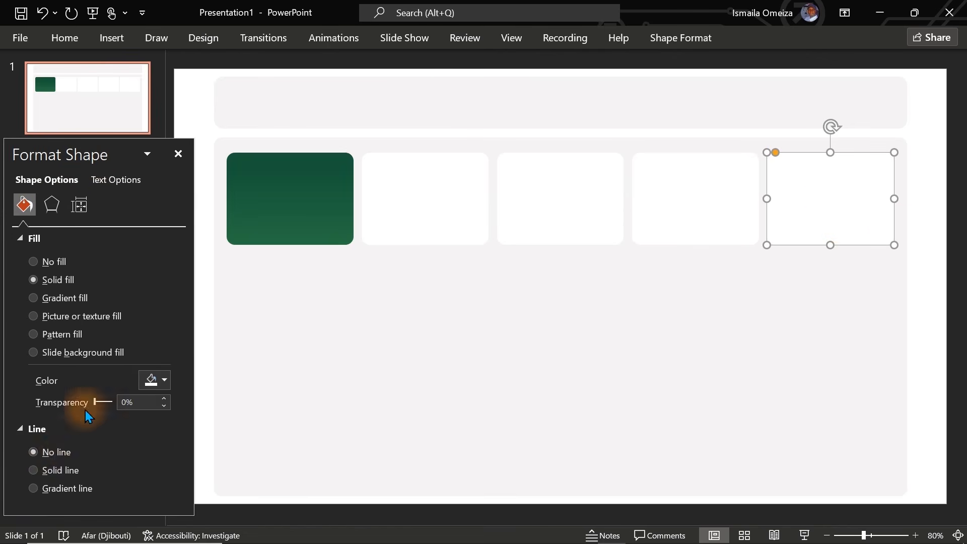
pyautogui.click(42, 470)
pyautogui.moveTo(178, 313); pyautogui.dragTo(178, 380)
pyautogui.click(162, 366)
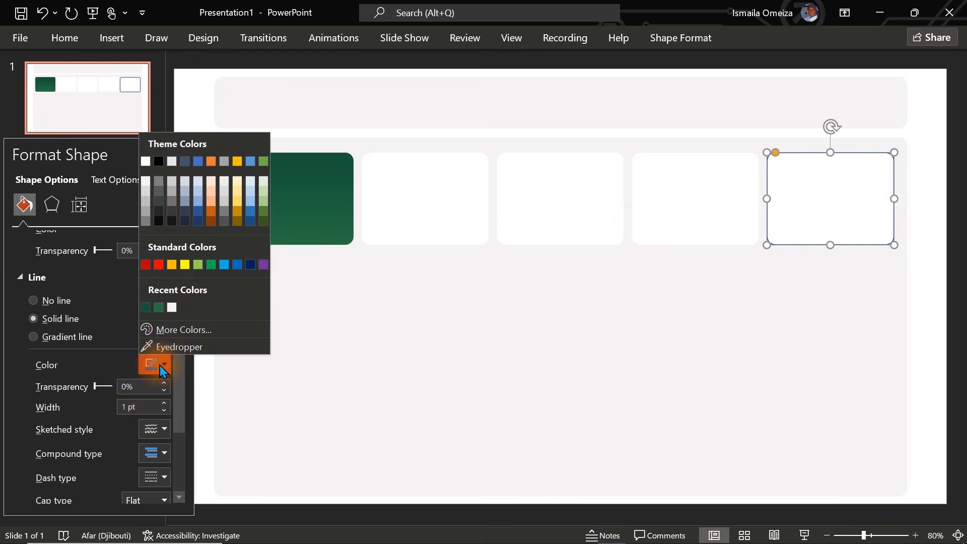
pyautogui.click(145, 183)
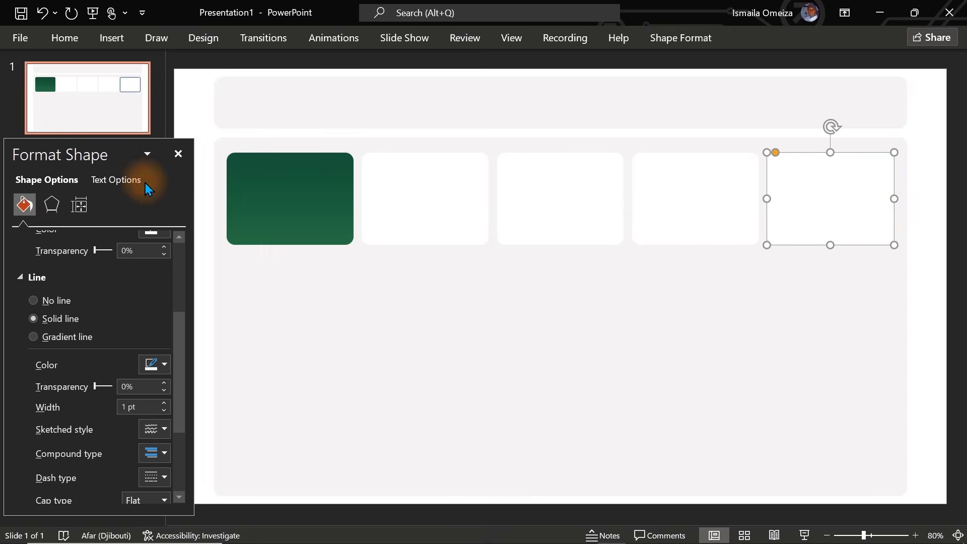
pyautogui.click(926, 216)
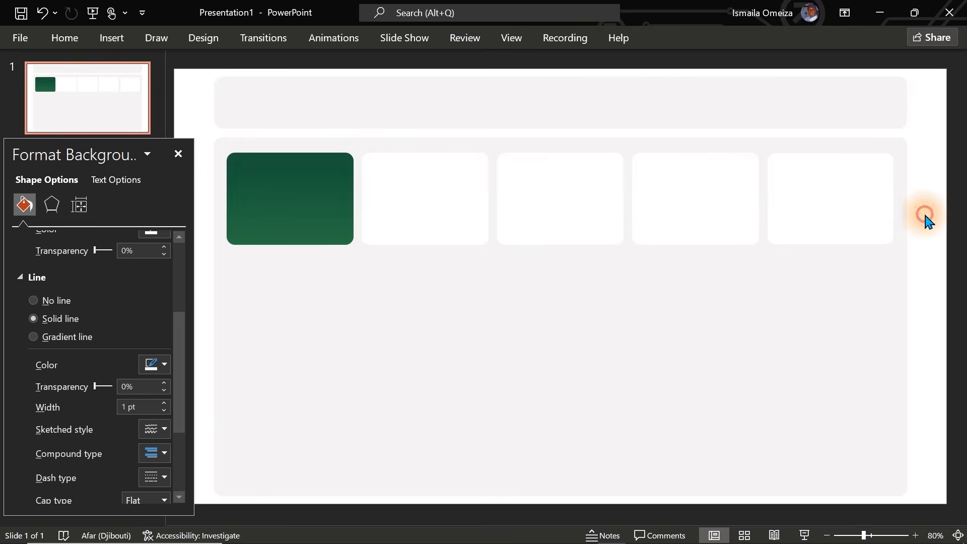
pyautogui.click(824, 207)
pyautogui.click(159, 376)
pyautogui.click(159, 377)
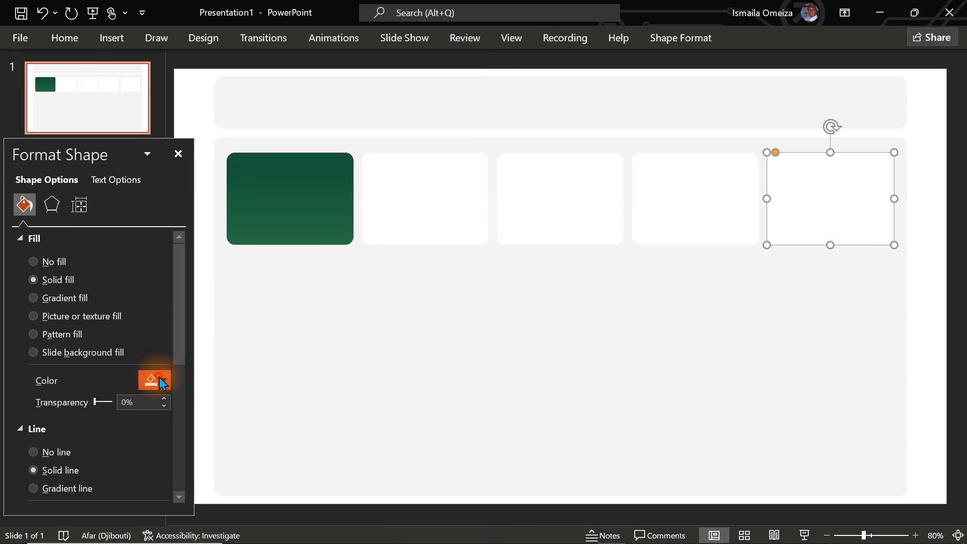
pyautogui.click(159, 377)
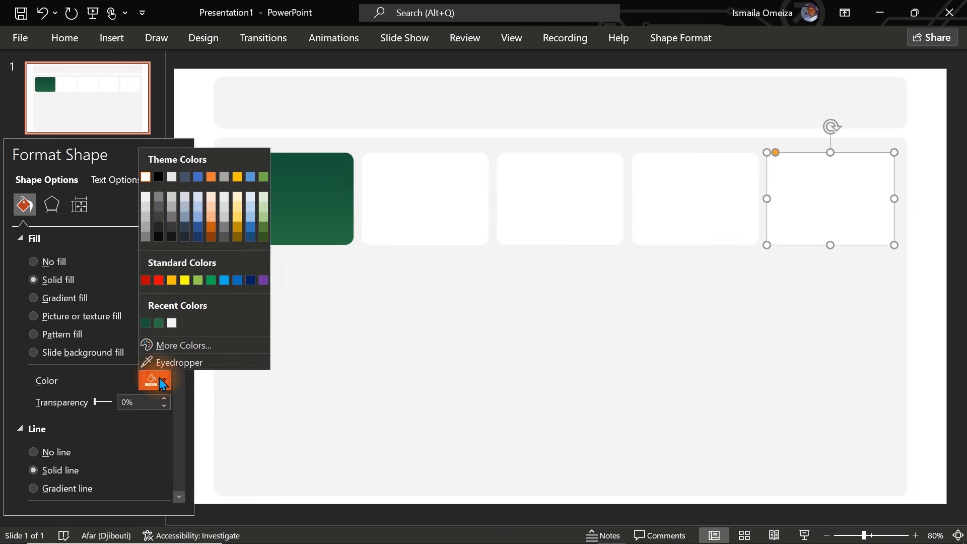
pyautogui.click(145, 216)
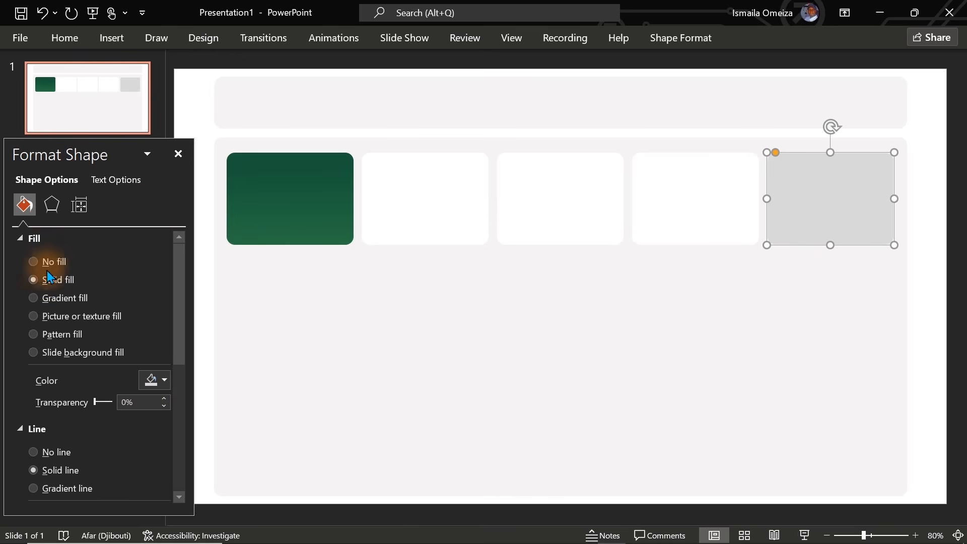
pyautogui.click(156, 381)
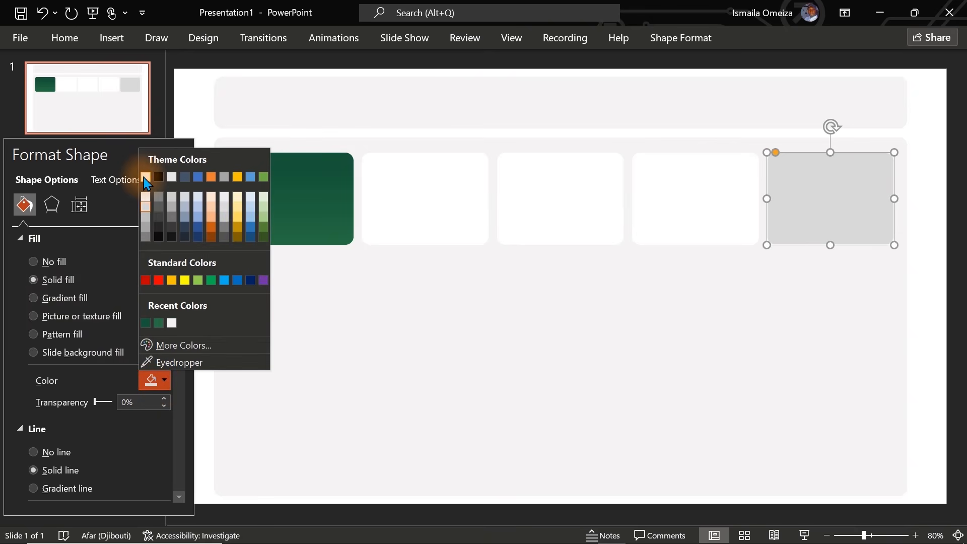
pyautogui.click(145, 177)
# Change the last white card's outline to the second-lightest gray shade of white and set the line transparency to about 16%
pyautogui.moveTo(178, 351); pyautogui.dragTo(179, 426)
pyautogui.click(155, 350)
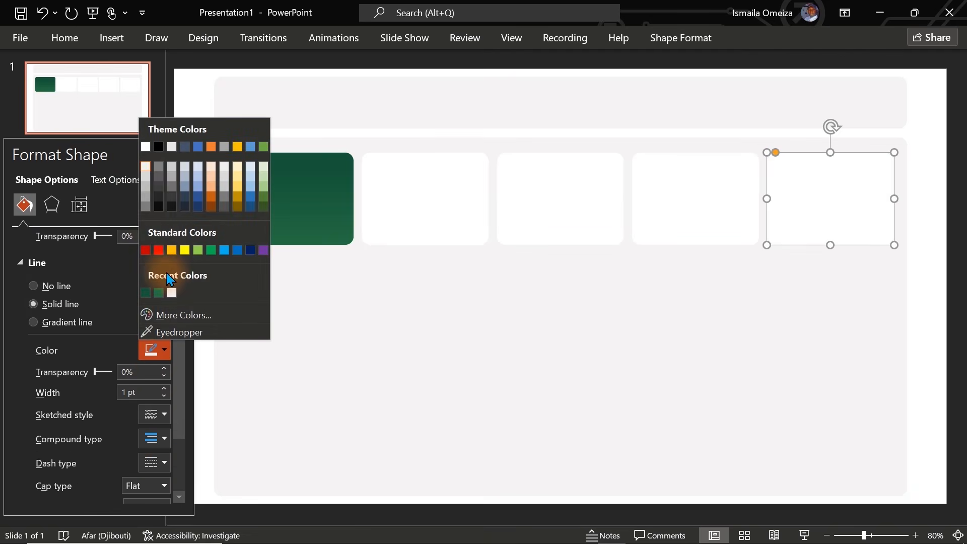
pyautogui.click(148, 179)
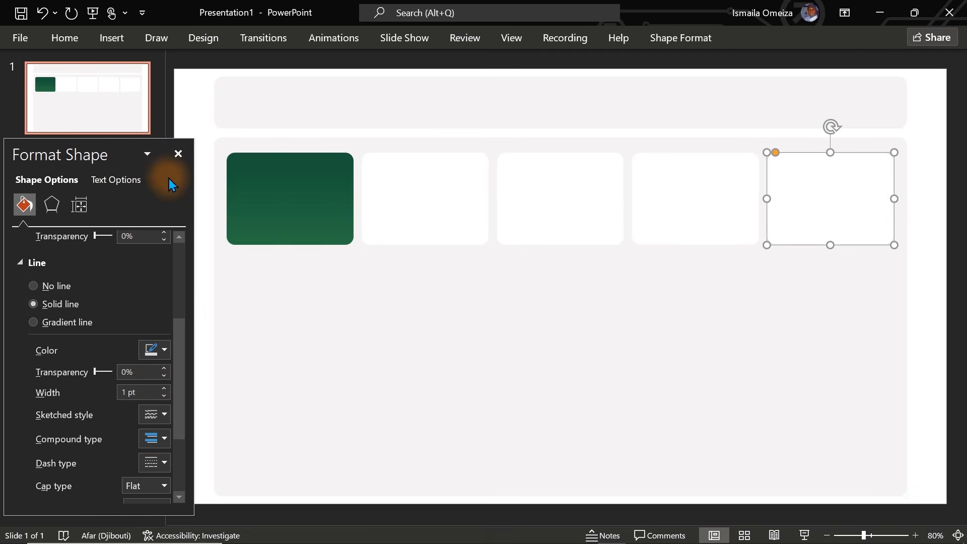
pyautogui.click(930, 223)
pyautogui.click(866, 240)
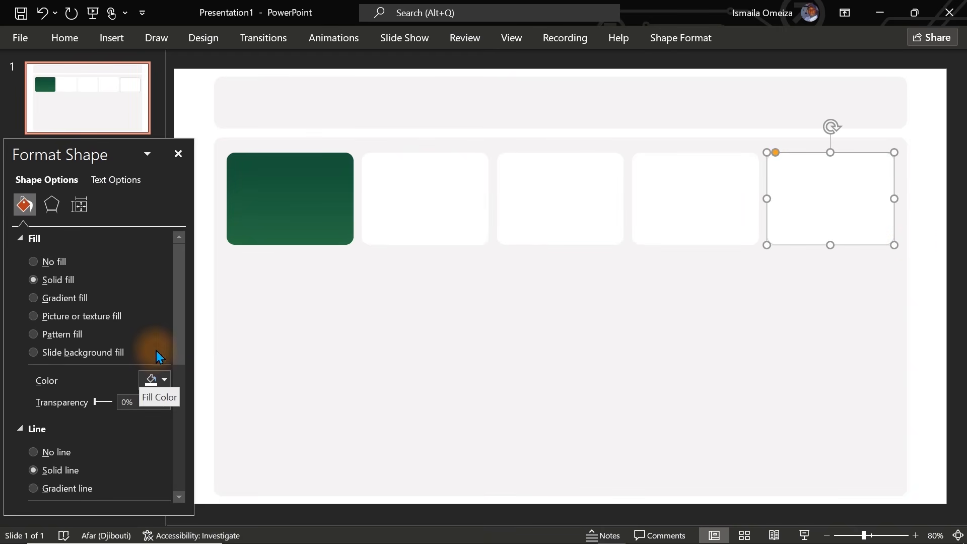
pyautogui.moveTo(176, 333); pyautogui.dragTo(161, 421)
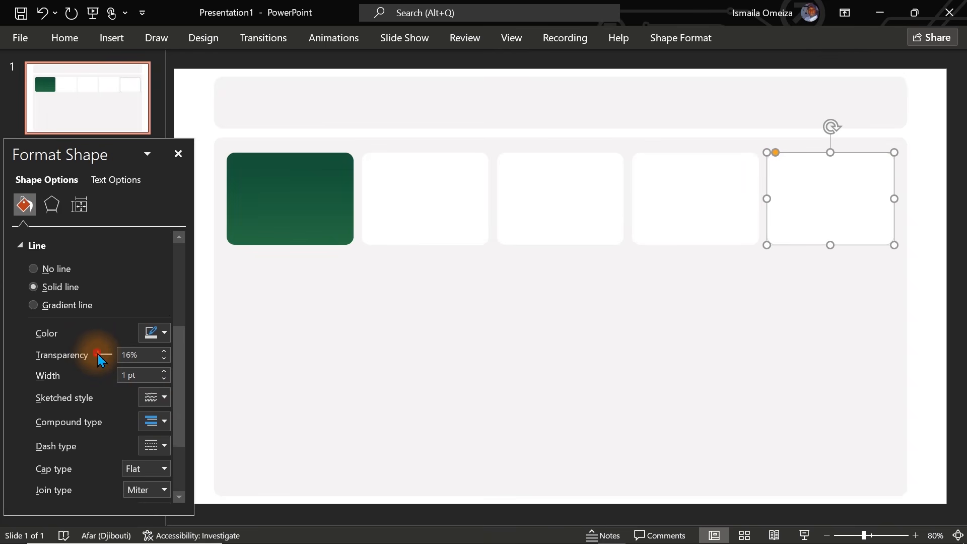
pyautogui.click(937, 245)
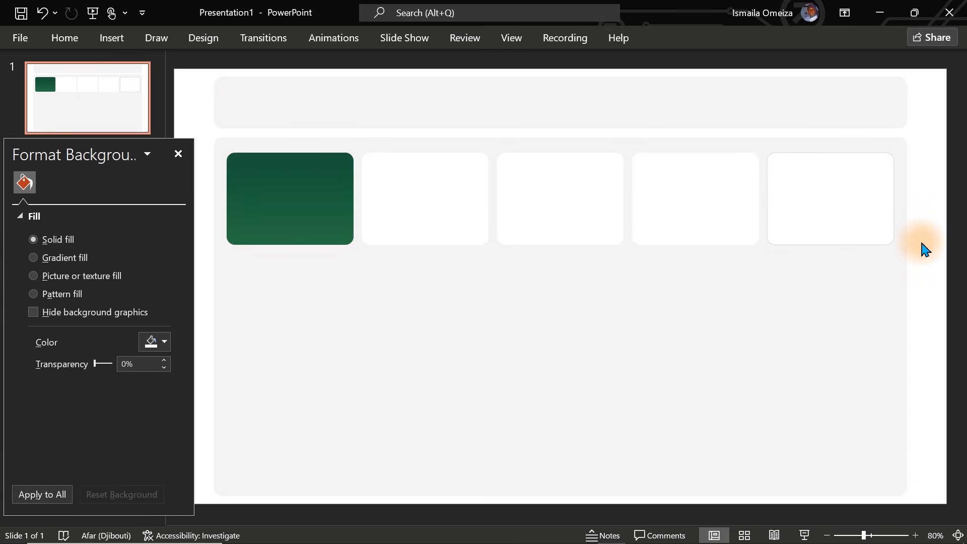
# Copy the last white card's formatting onto the other three white cards one by one with Format Painter
pyautogui.click(878, 229)
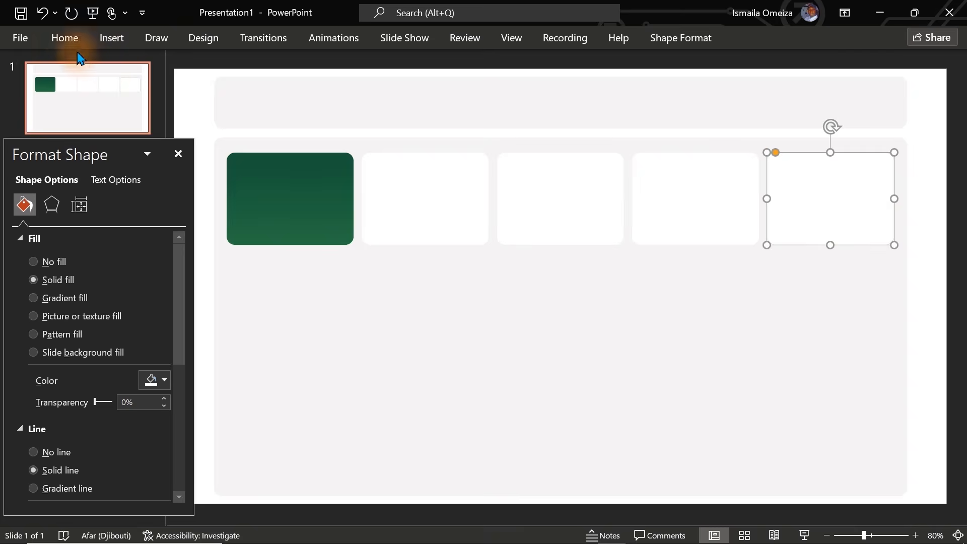
pyautogui.click(65, 38)
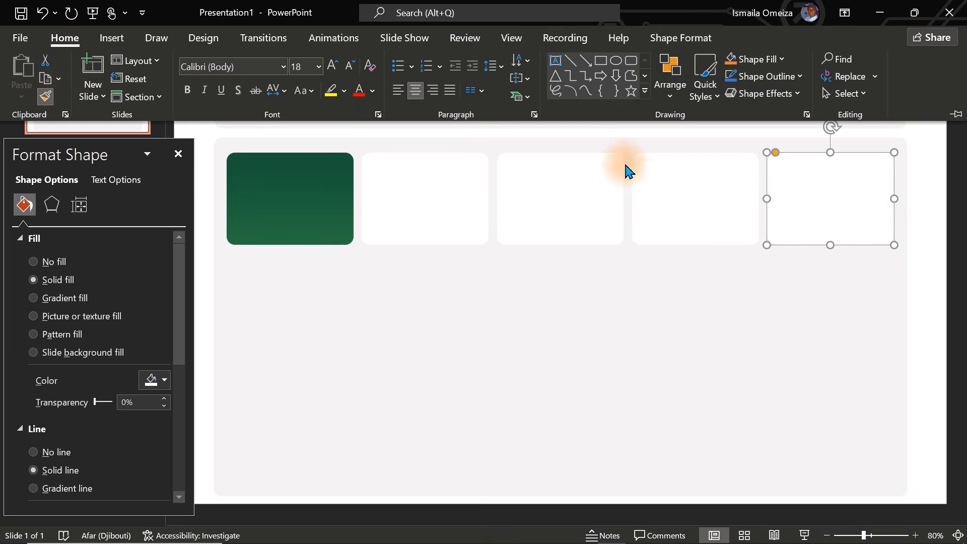
pyautogui.click(680, 180)
pyautogui.click(680, 181)
pyautogui.click(65, 38)
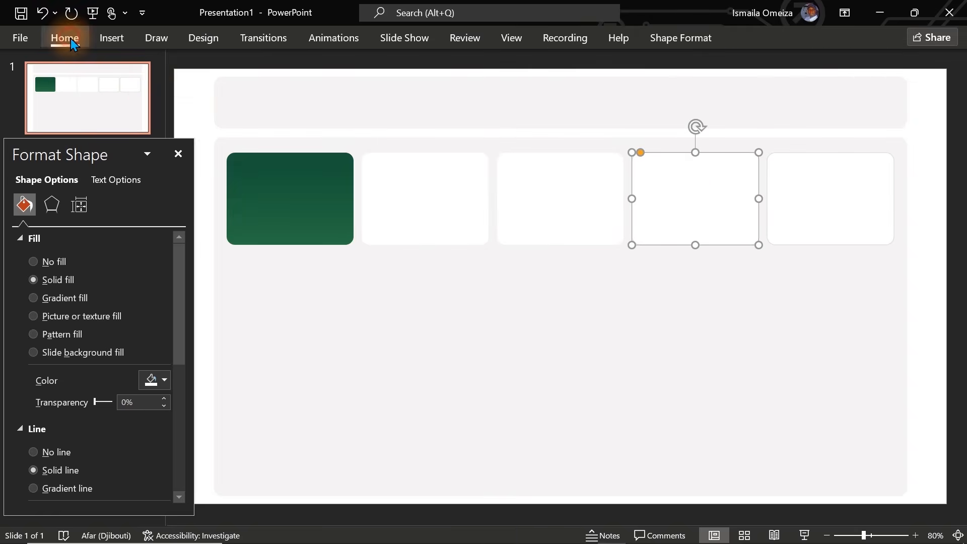
pyautogui.click(46, 97)
pyautogui.click(561, 209)
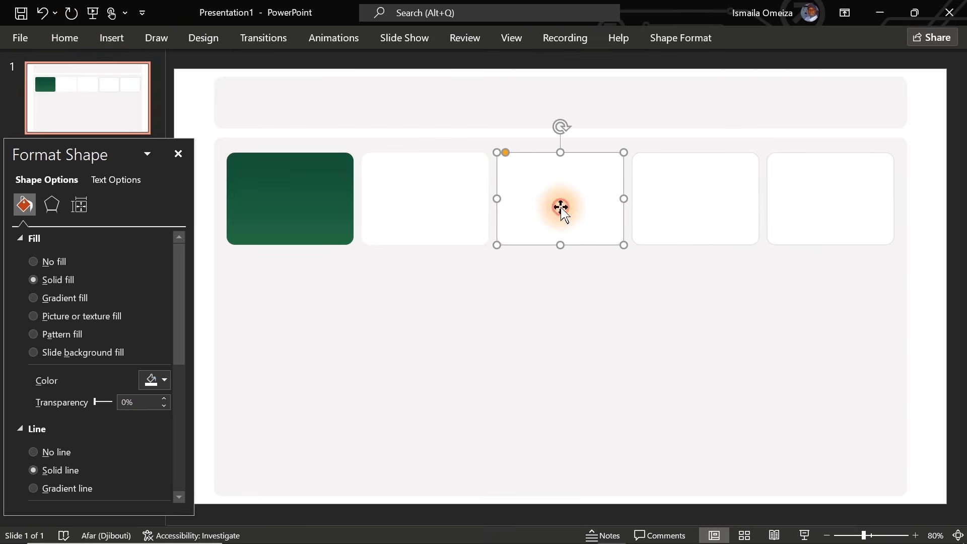
pyautogui.click(65, 38)
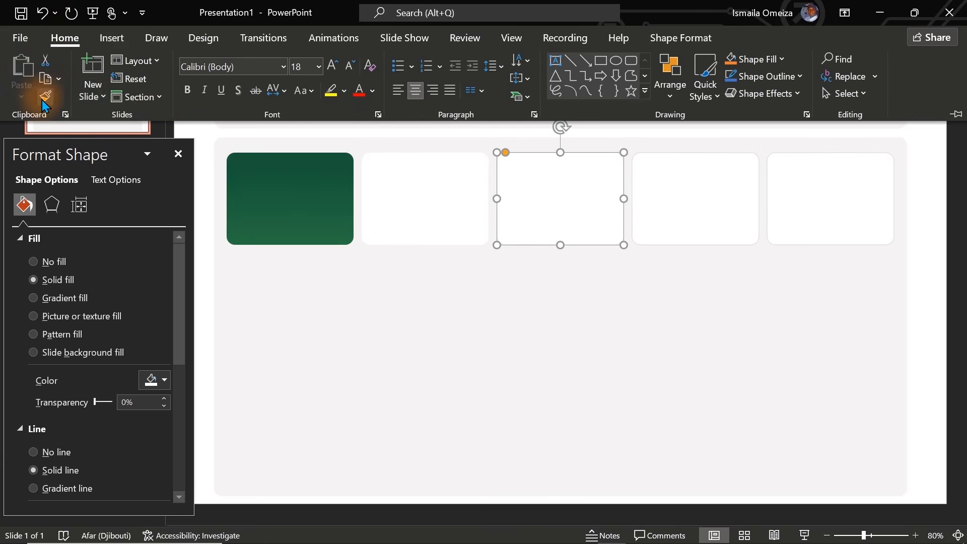
pyautogui.click(54, 103)
pyautogui.click(439, 188)
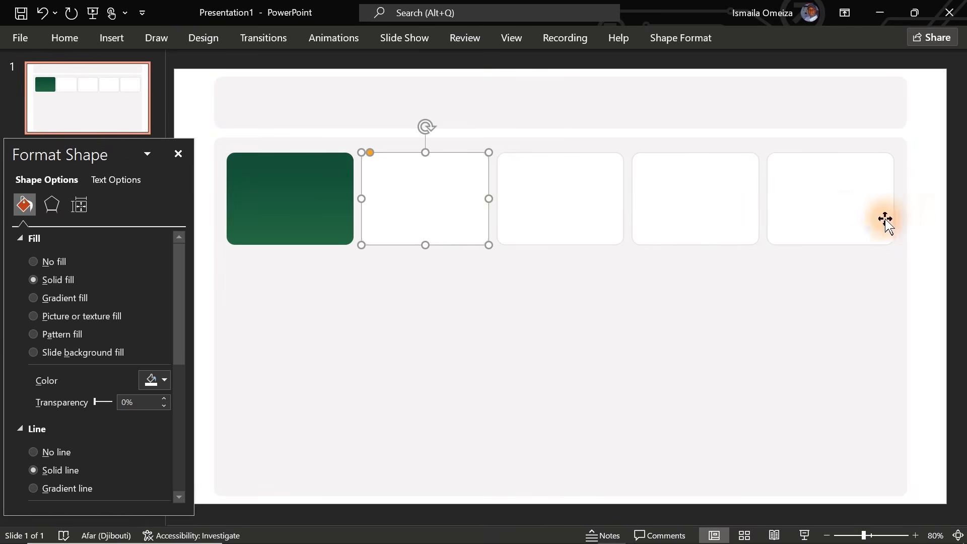
pyautogui.click(929, 237)
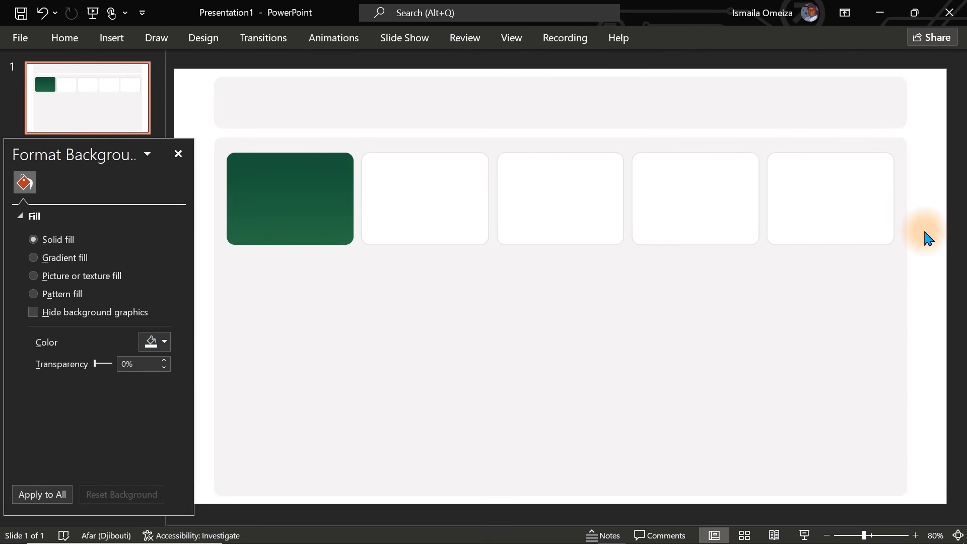
# Draw a small circle and place it in the upper-right corner of the green card
pyautogui.click(112, 40)
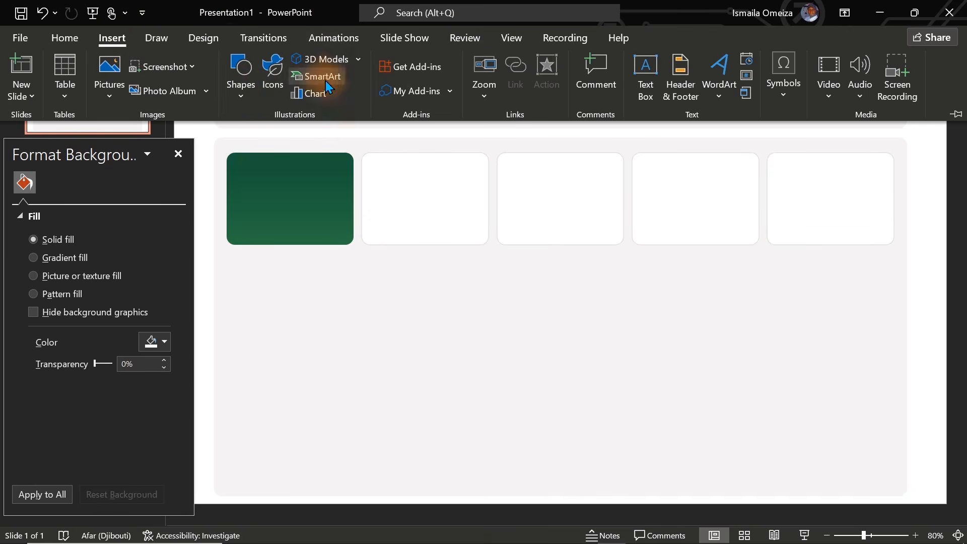
pyautogui.click(238, 101)
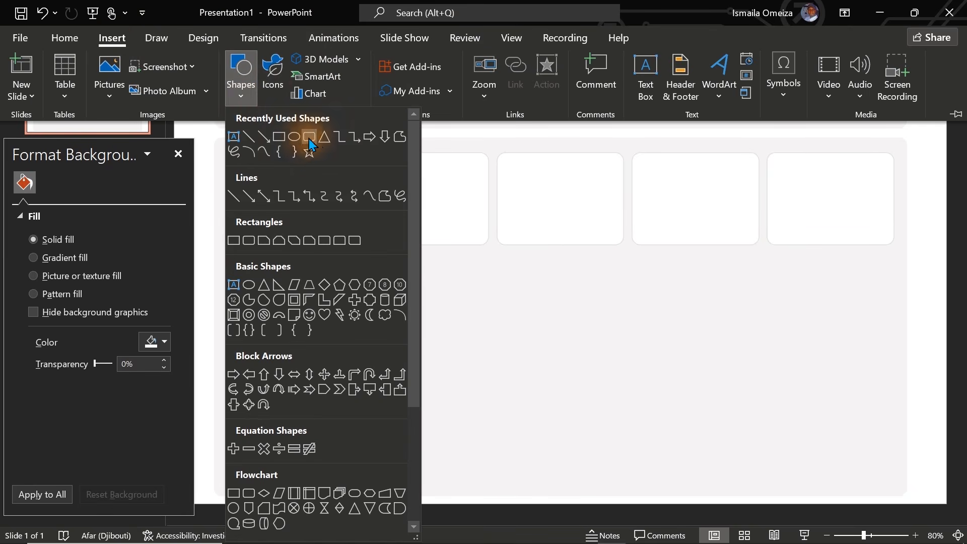
pyautogui.click(293, 142)
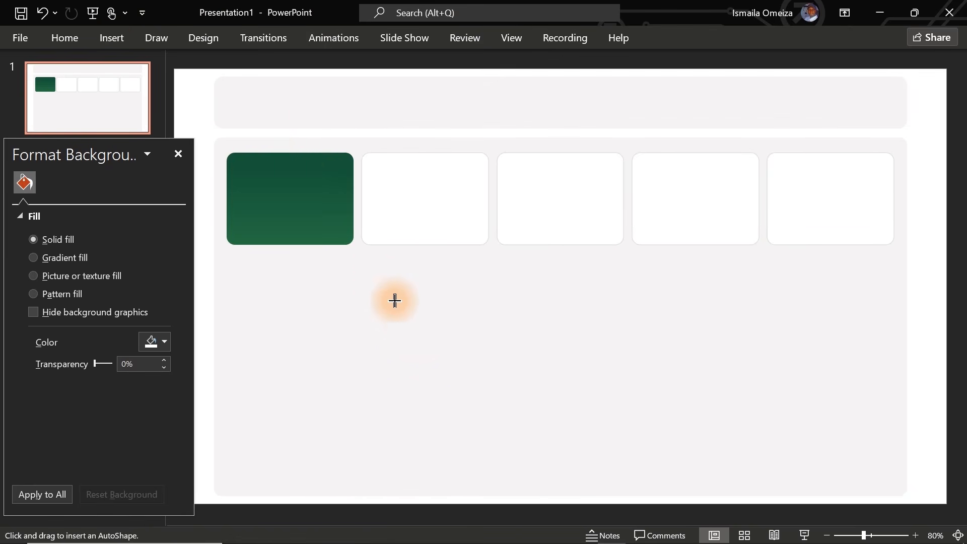
pyautogui.moveTo(418, 334); pyautogui.dragTo(324, 182)
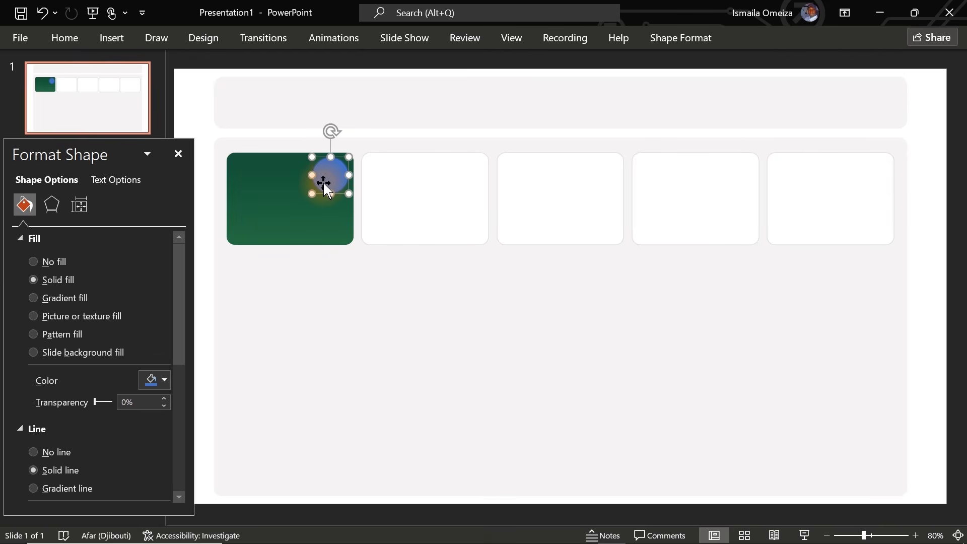
# Fill the circle on the green card with the recently used light gray and remove its outline
pyautogui.click(157, 380)
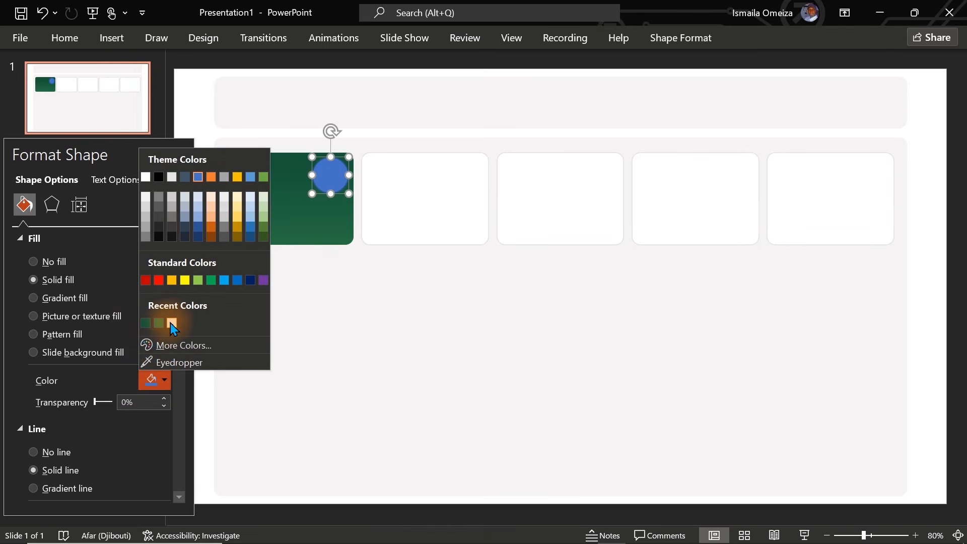
pyautogui.click(171, 323)
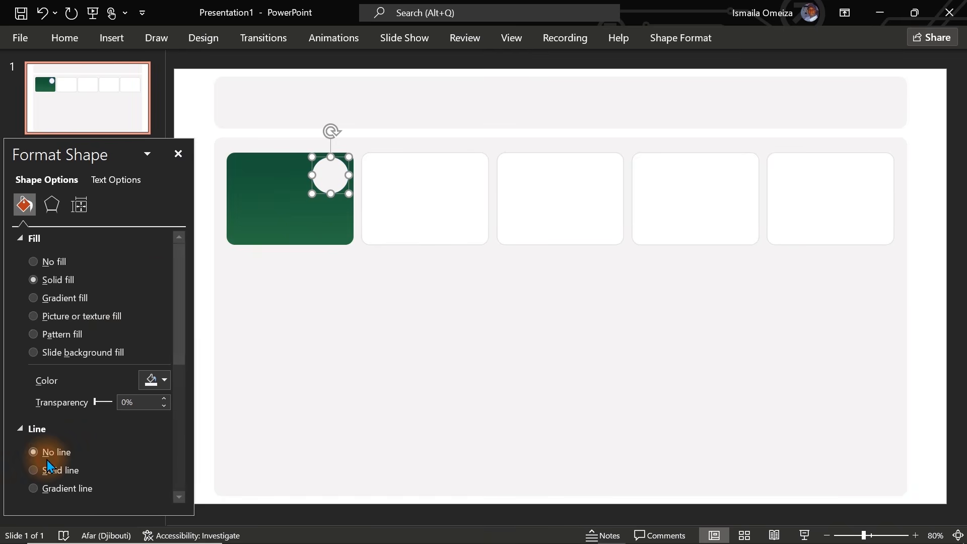
pyautogui.click(302, 410)
# Duplicate the green card's circle and place the copy in the upper-right corner of the second card
pyautogui.click(337, 182)
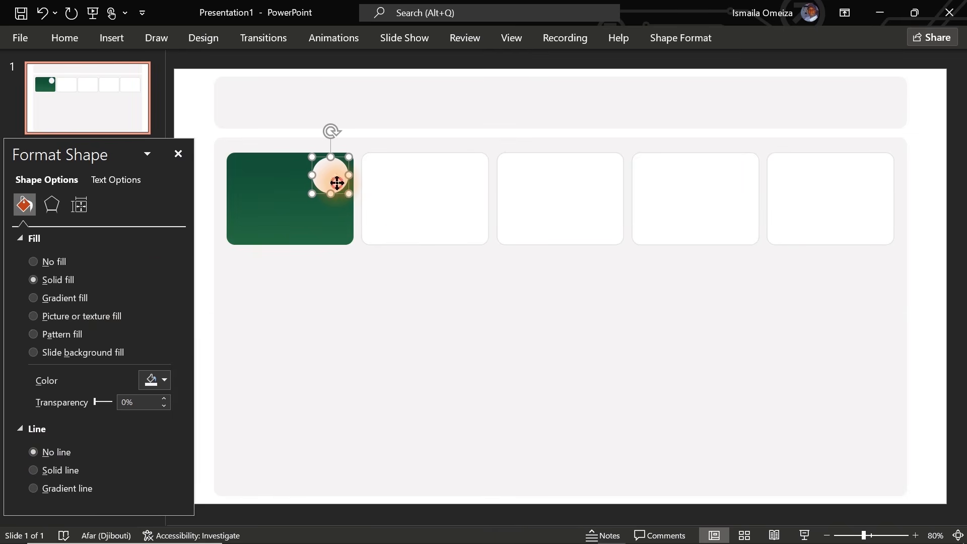
pyautogui.hotkey('ctrl', 'd')
pyautogui.moveTo(337, 182); pyautogui.dragTo(463, 179)
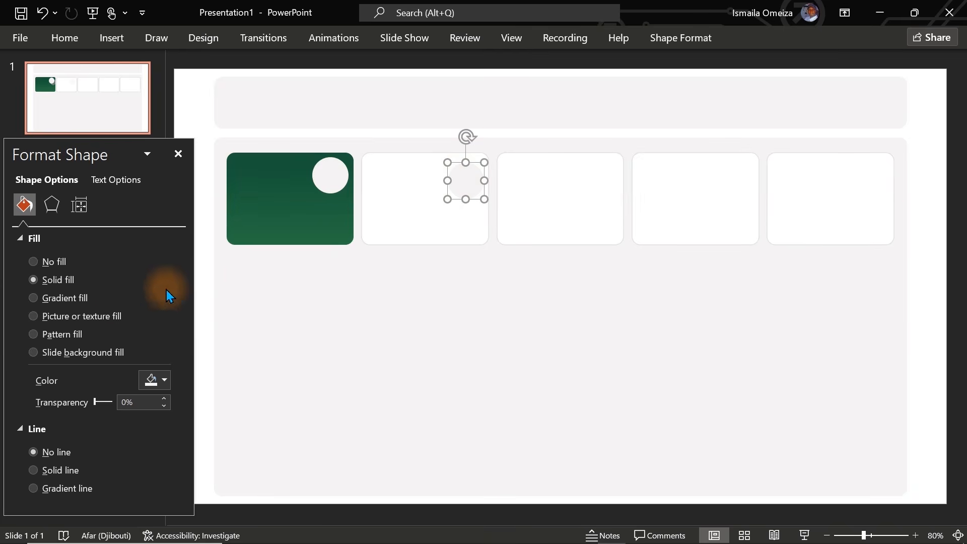
# Remove the fill of the second card's circle and give it a solid outline in the second-lightest gray shade of white
pyautogui.click(66, 264)
pyautogui.click(49, 418)
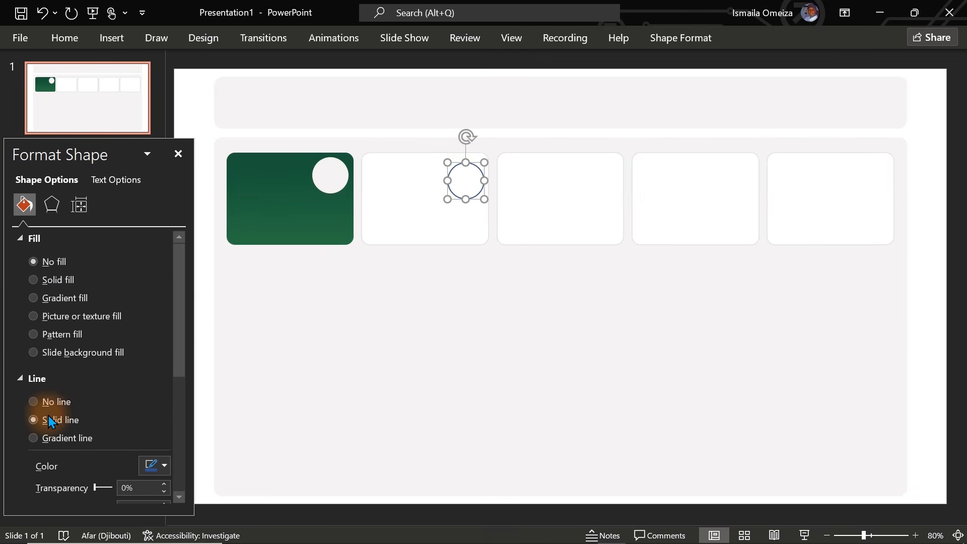
pyautogui.moveTo(180, 346); pyautogui.dragTo(183, 386)
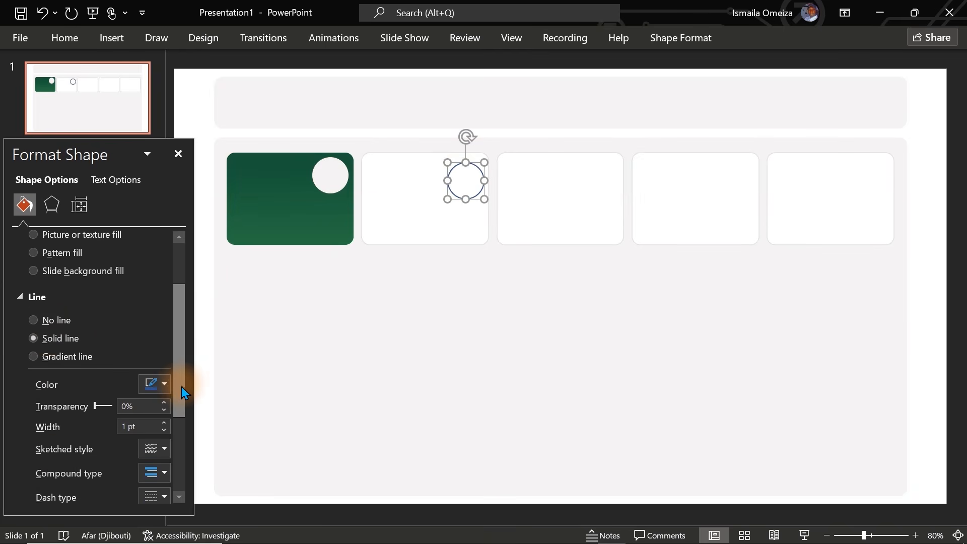
pyautogui.click(163, 385)
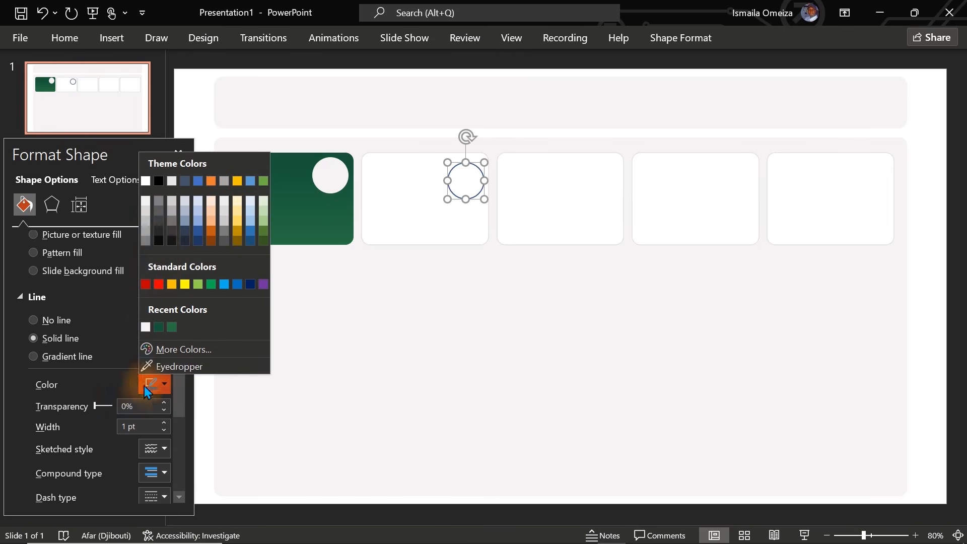
pyautogui.click(147, 213)
pyautogui.click(926, 208)
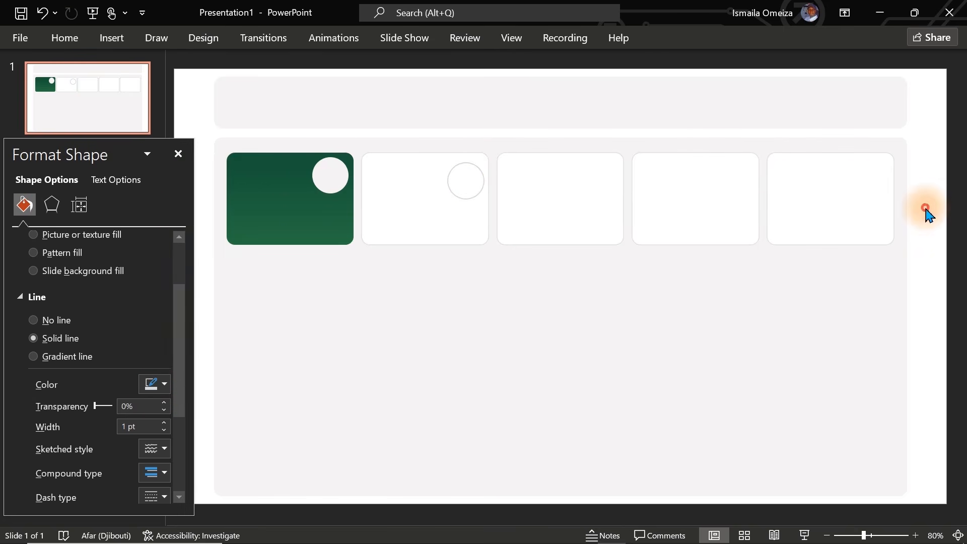
# Select the second card beneath its circle and send it to the back
pyautogui.click(467, 185)
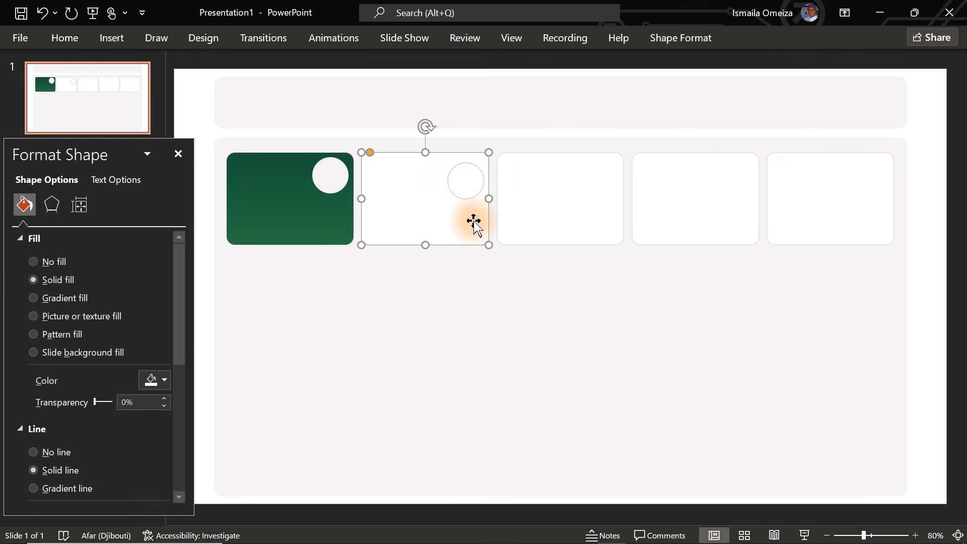
pyautogui.click(932, 188)
pyautogui.click(467, 170)
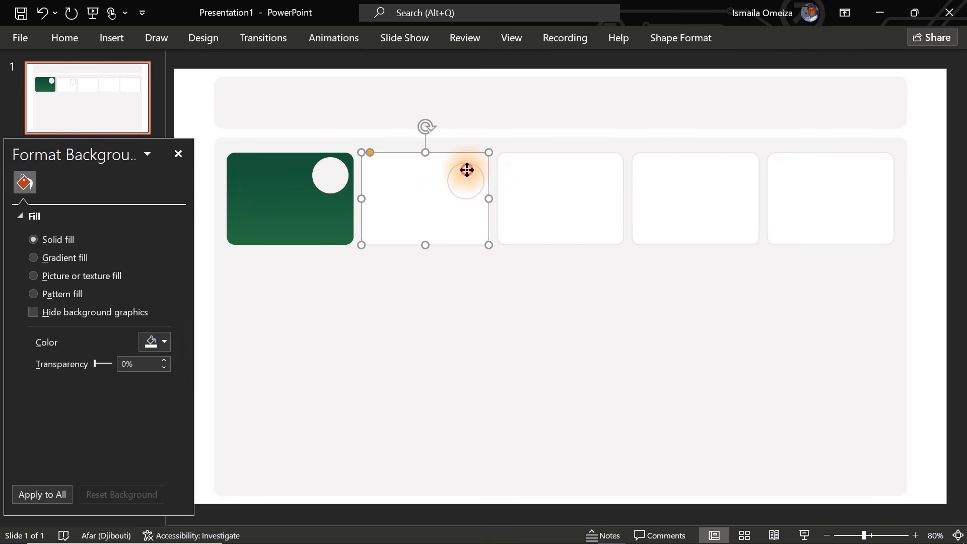
pyautogui.rightClick(452, 198)
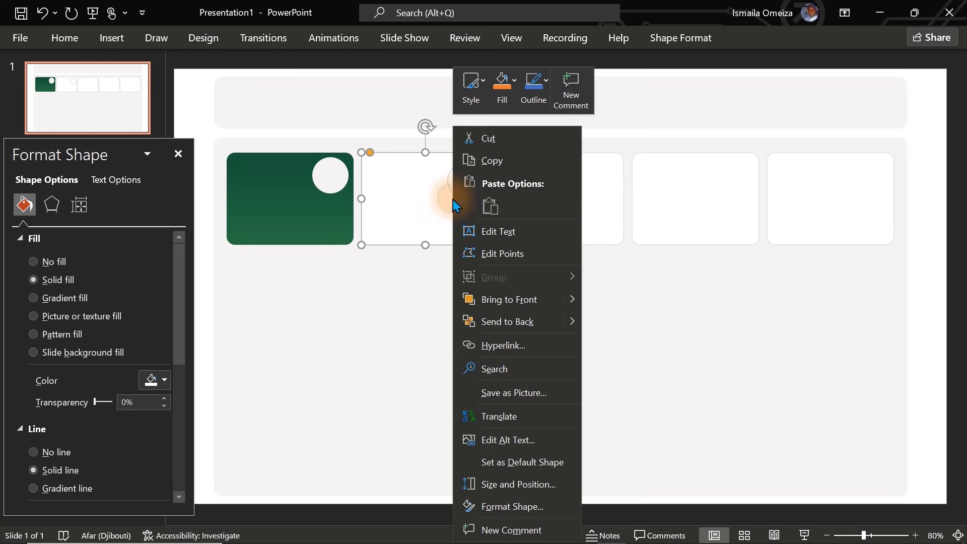
pyautogui.click(510, 320)
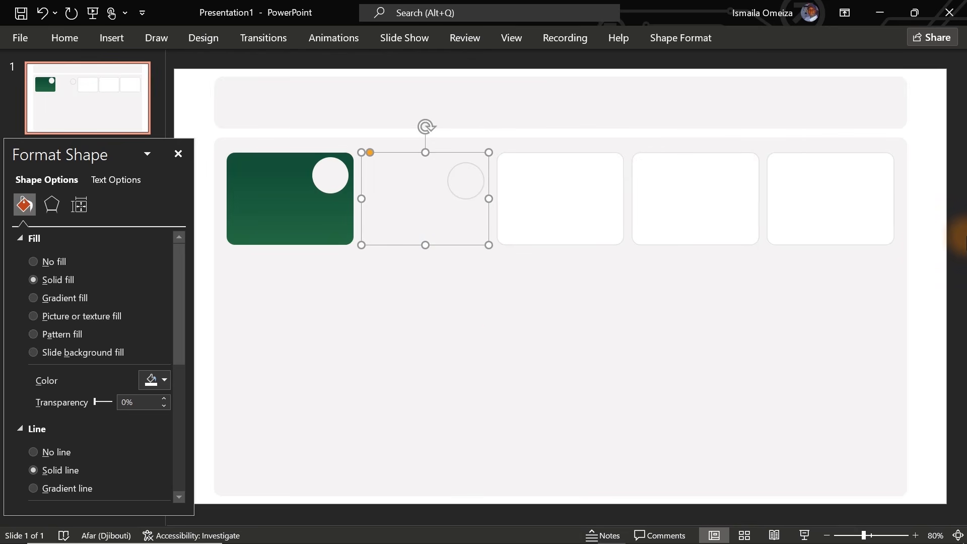
# Send the large gray panel to the back, behind all the cards
pyautogui.click(914, 242)
pyautogui.click(691, 311)
pyautogui.rightClick(691, 311)
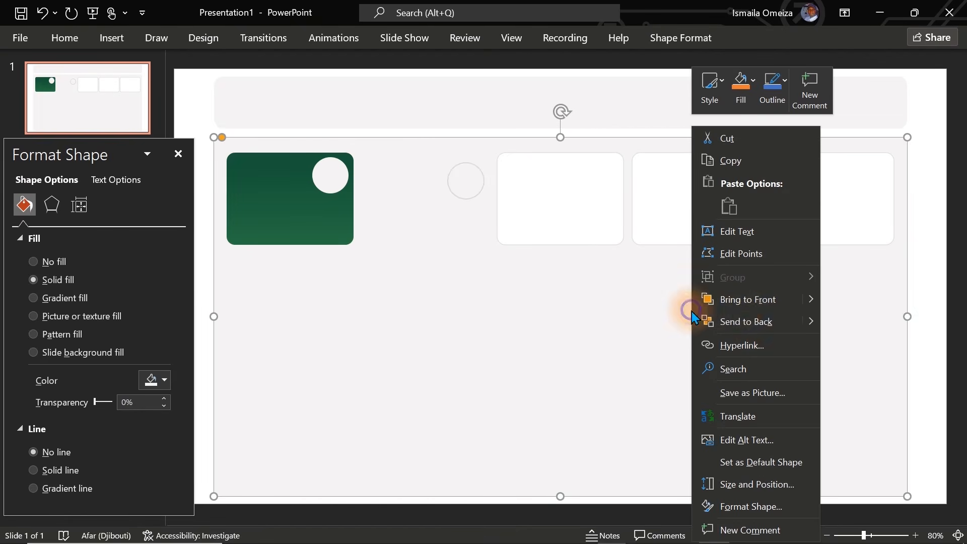
pyautogui.click(751, 322)
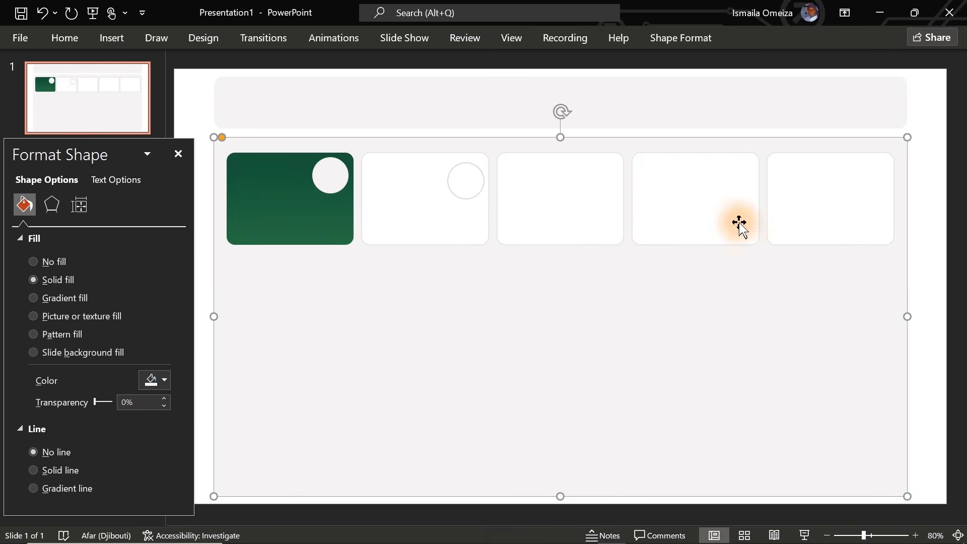
pyautogui.click(925, 285)
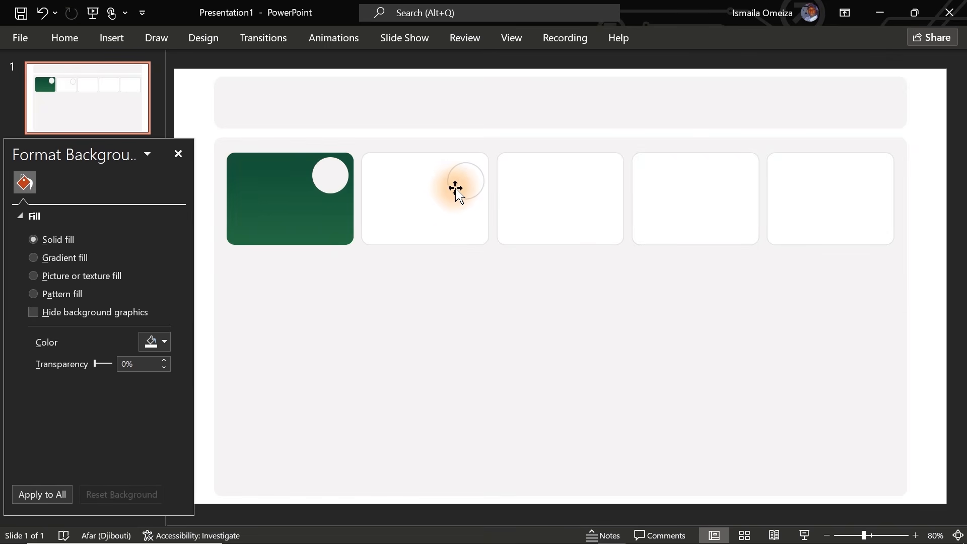
# Duplicate the second card's outlined circle and place copies in the upper-right corners of the third, fourth and fifth cards
pyautogui.click(455, 187)
pyautogui.click(471, 199)
pyautogui.moveTo(473, 200); pyautogui.dragTo(612, 193)
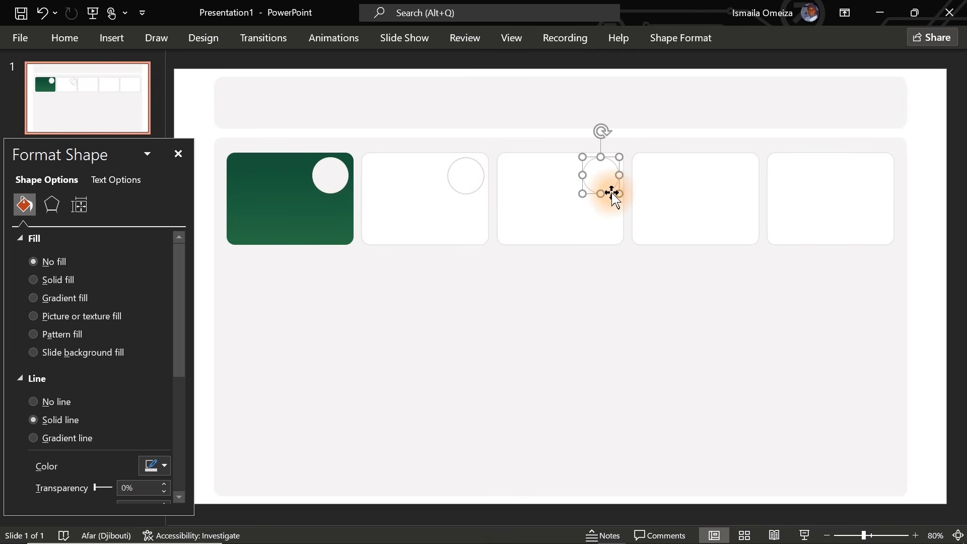
pyautogui.hotkey('ctrl', 'd')
pyautogui.hotkey('ctrl', 'd')
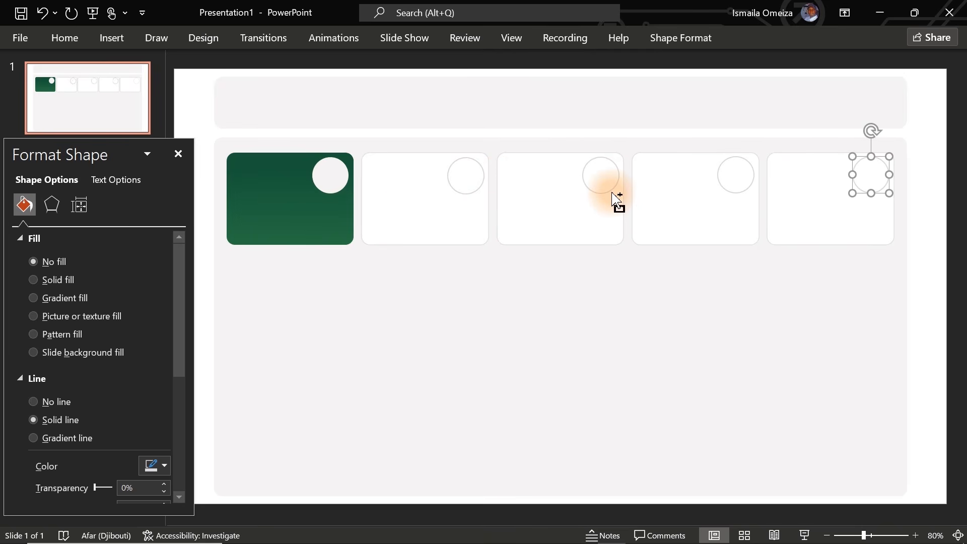
pyautogui.click(933, 200)
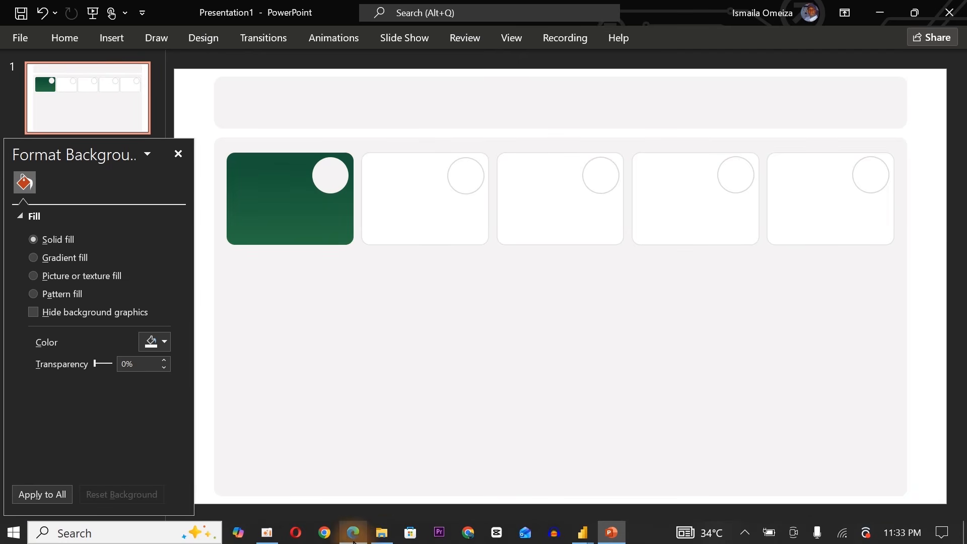
# Insert the eye, good-conversion-rate, marketing, money (1) and tap icons from the Socail Media Ads Icons folder into the slide
pyautogui.click(382, 533)
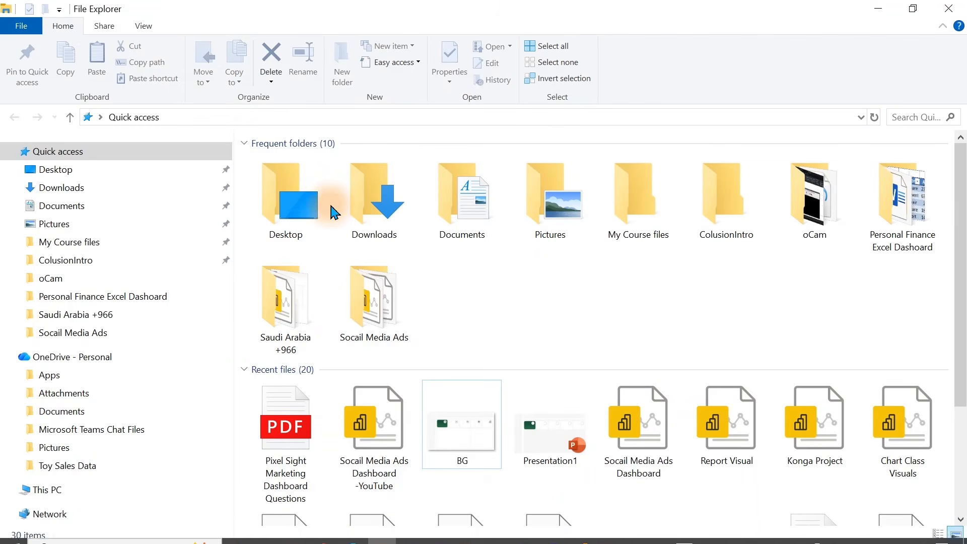
pyautogui.doubleClick(358, 318)
pyautogui.doubleClick(279, 171)
pyautogui.click(284, 177)
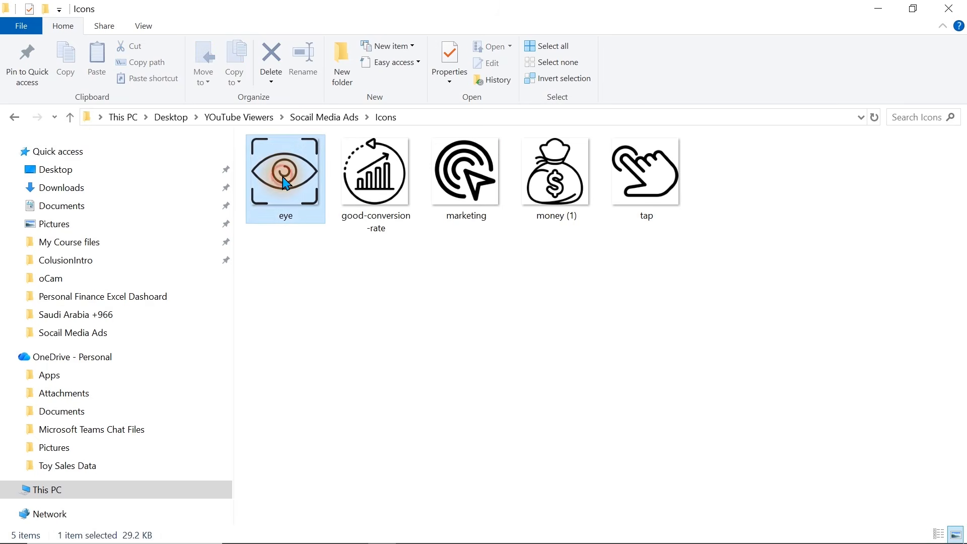
pyautogui.keyDown('ctrl'); pyautogui.click(362, 192); pyautogui.keyUp('ctrl')
pyautogui.keyDown('ctrl'); pyautogui.click(466, 176); pyautogui.keyUp('ctrl')
pyautogui.keyDown('ctrl'); pyautogui.click(554, 179); pyautogui.keyUp('ctrl')
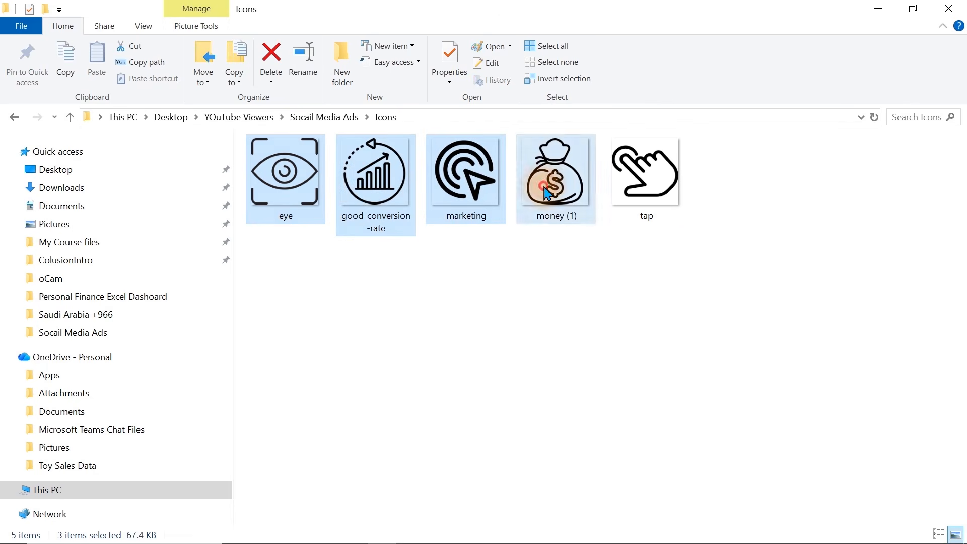
pyautogui.keyDown('ctrl'); pyautogui.click(647, 184); pyautogui.keyUp('ctrl')
pyautogui.moveTo(647, 184); pyautogui.dragTo(493, 403)
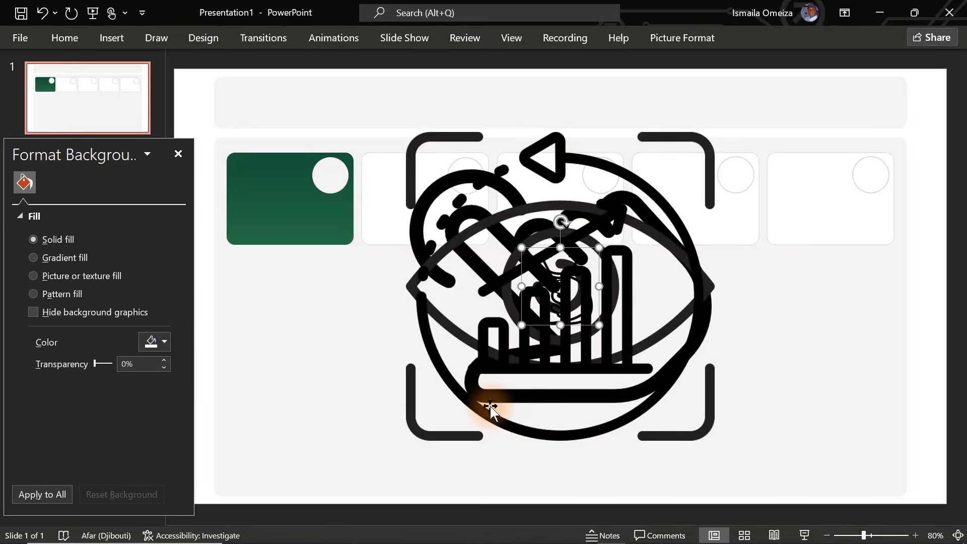
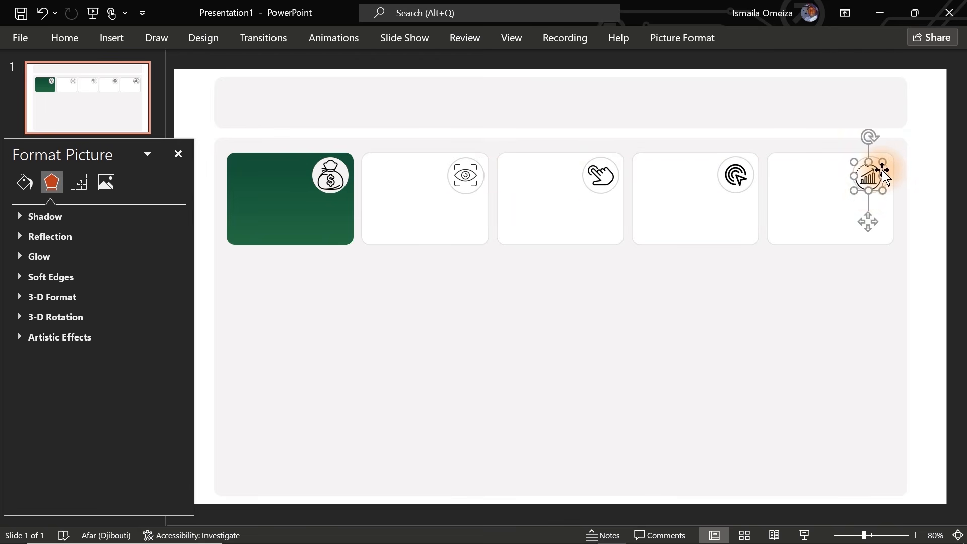
# Center the conversion-rate icon in the fifth card's circle and recolor it with the light gray accent variation
pyautogui.moveTo(870, 221); pyautogui.dragTo(873, 224)
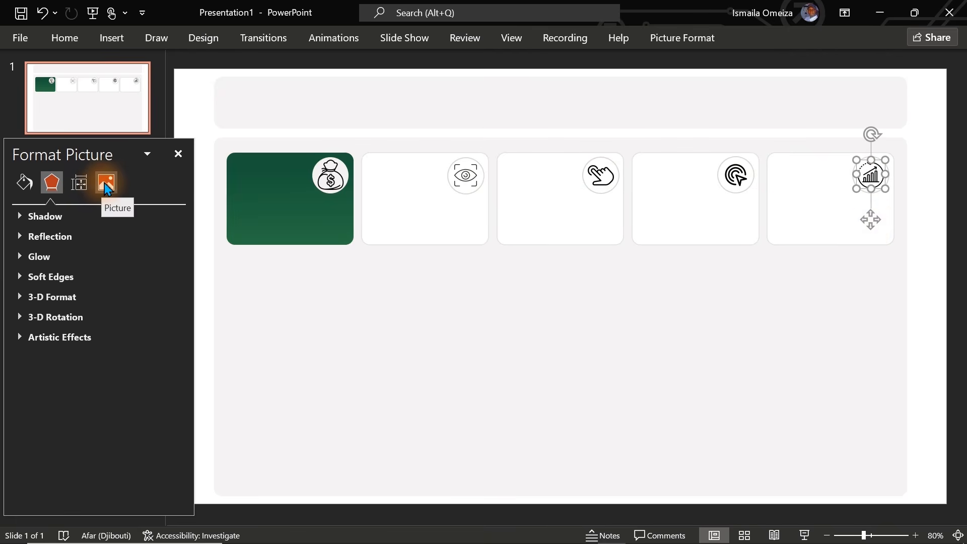
pyautogui.click(107, 188)
pyautogui.click(35, 258)
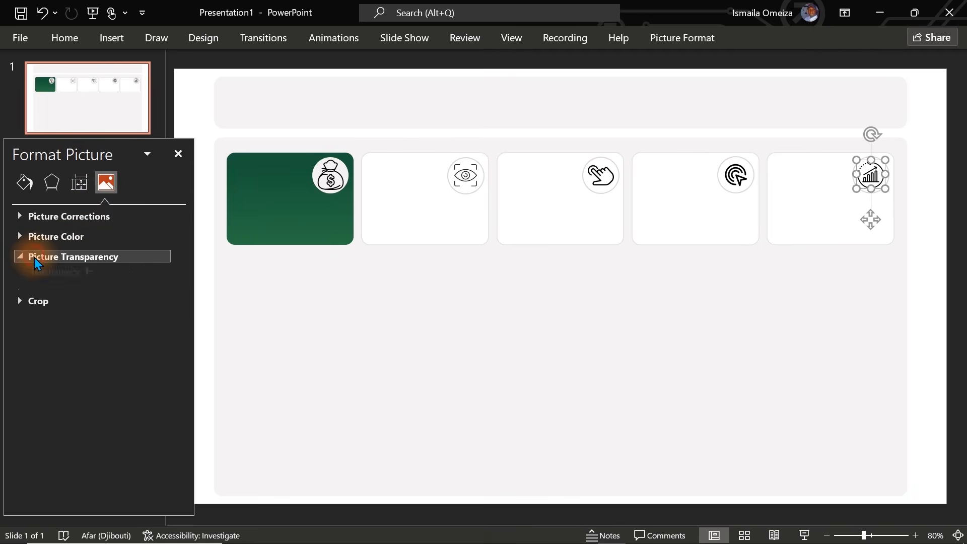
pyautogui.click(89, 258)
pyautogui.click(56, 237)
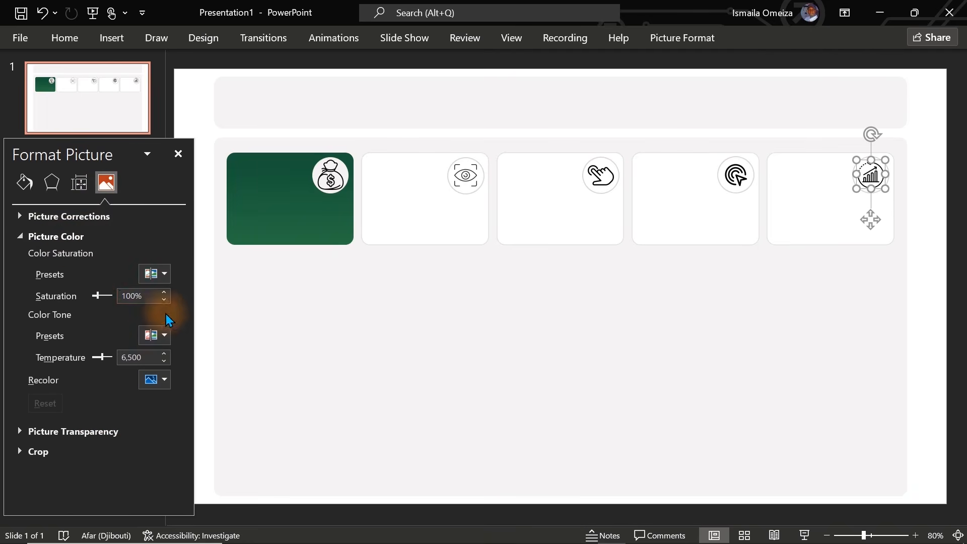
pyautogui.click(159, 380)
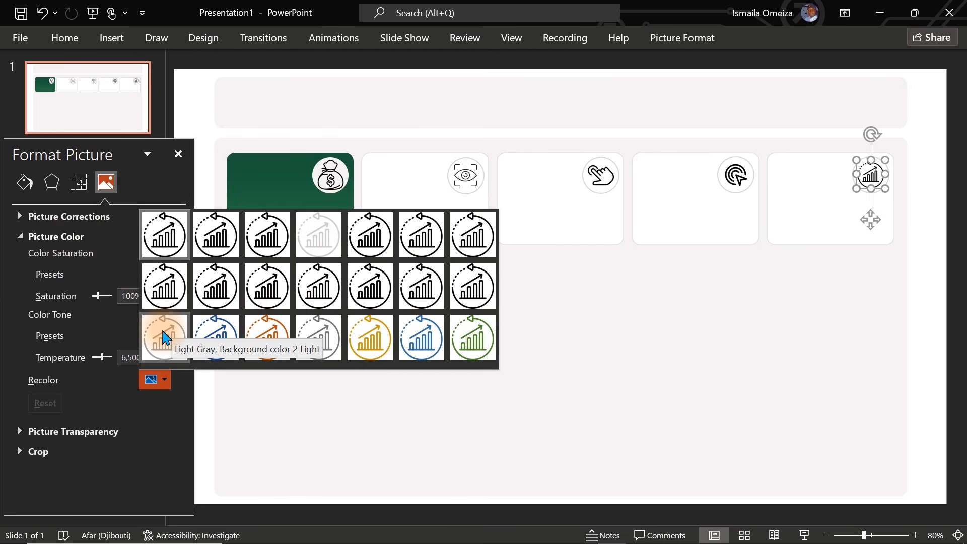
pyautogui.click(319, 338)
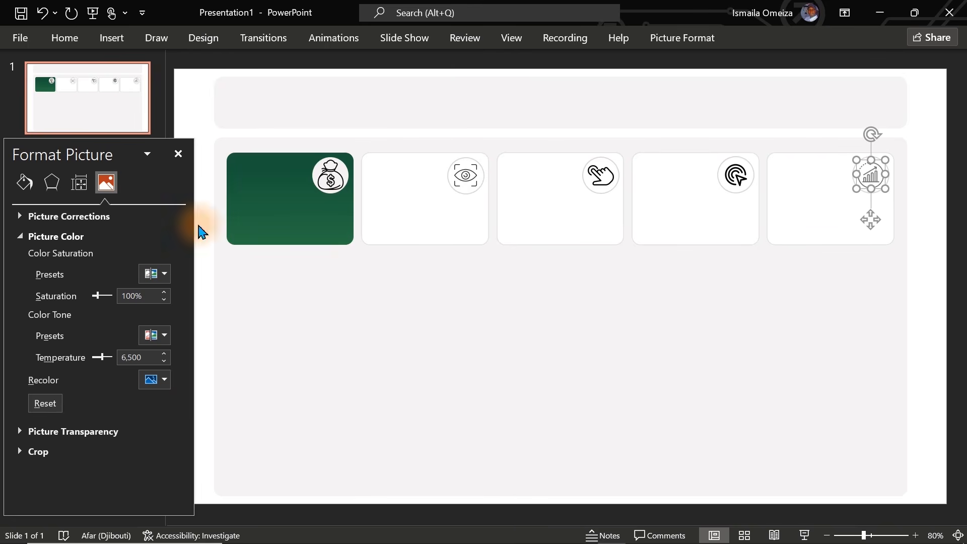
# Copy the conversion-rate icon's gray formatting to the target-cursor icon and from there to the tapping-hand icon
pyautogui.click(71, 38)
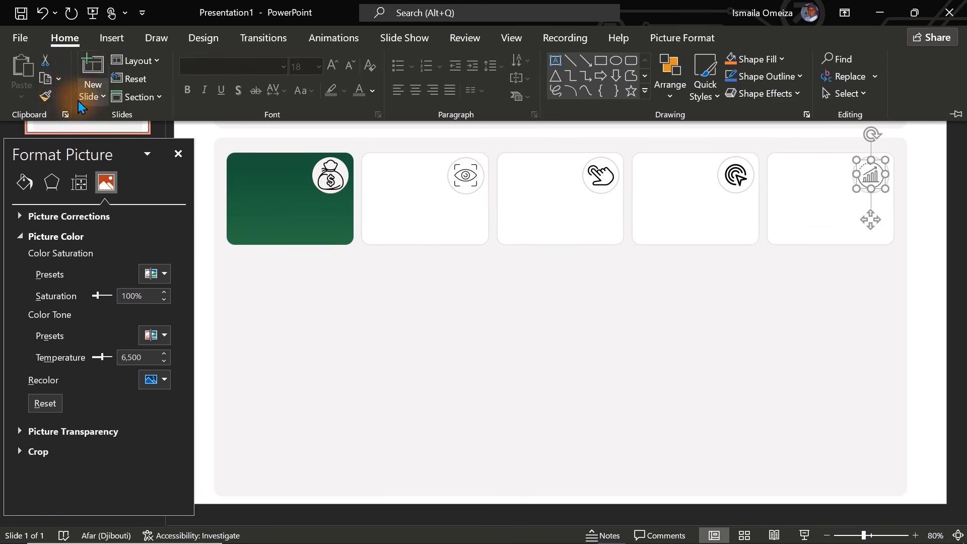
pyautogui.click(45, 96)
pyautogui.click(738, 184)
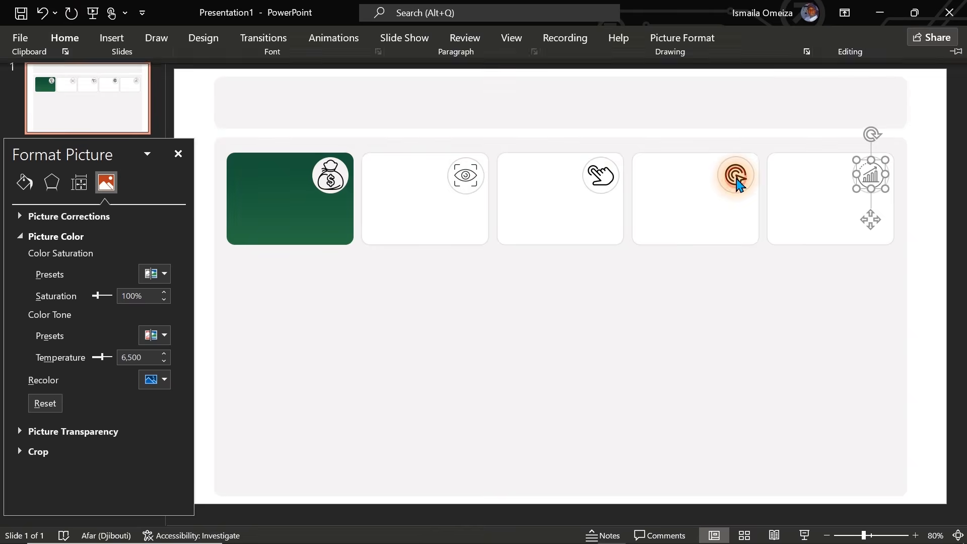
pyautogui.click(63, 40)
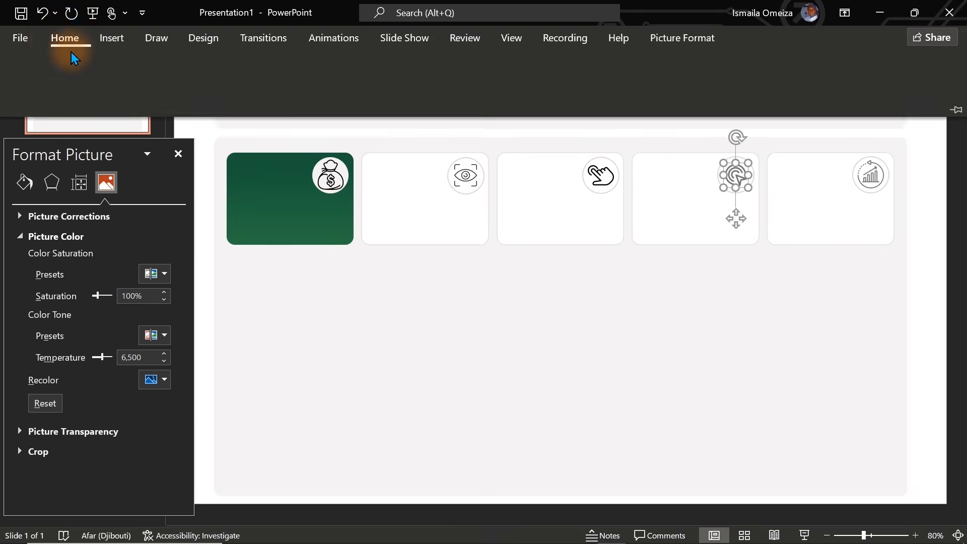
pyautogui.click(45, 96)
pyautogui.click(601, 175)
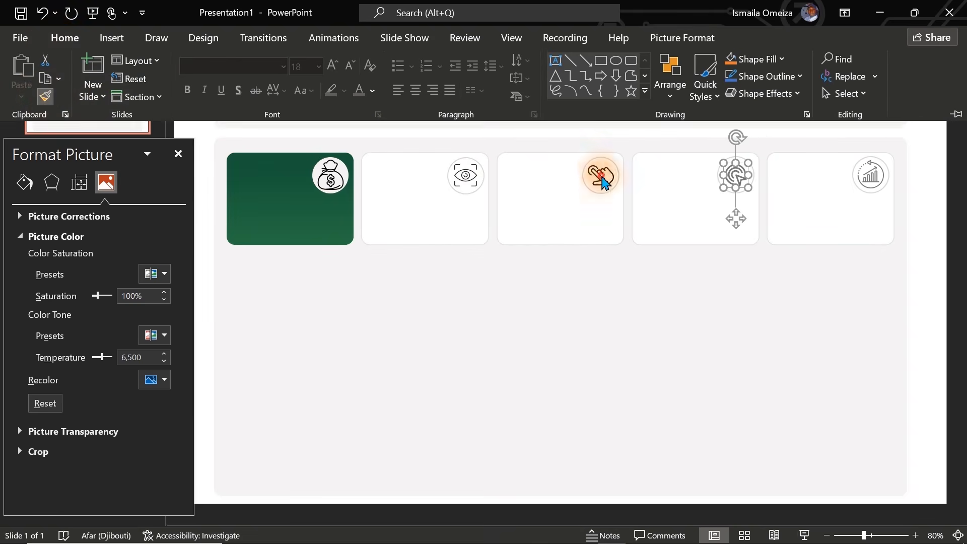
# Apply the same gray picture formatting to the eye icon and the money-bag icon using Format Painter
pyautogui.click(63, 40)
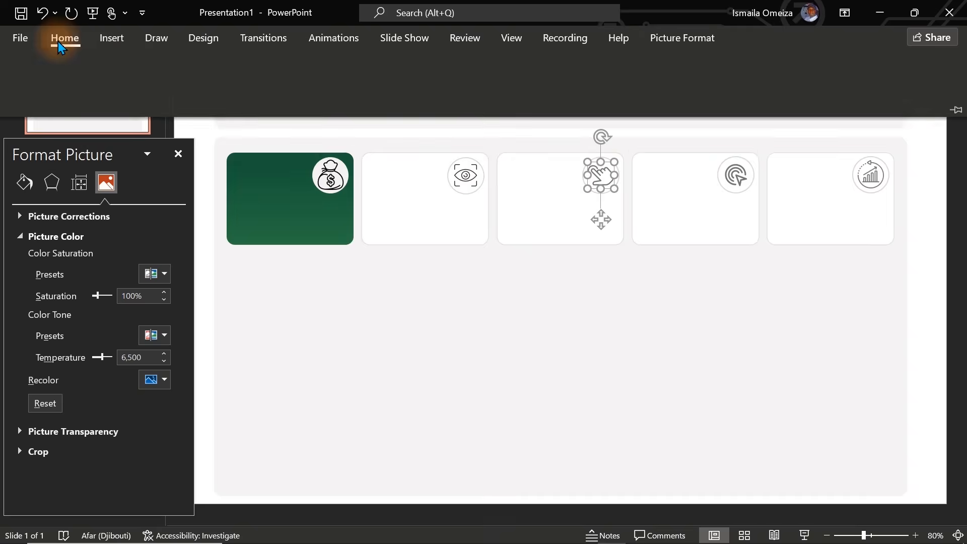
pyautogui.click(44, 96)
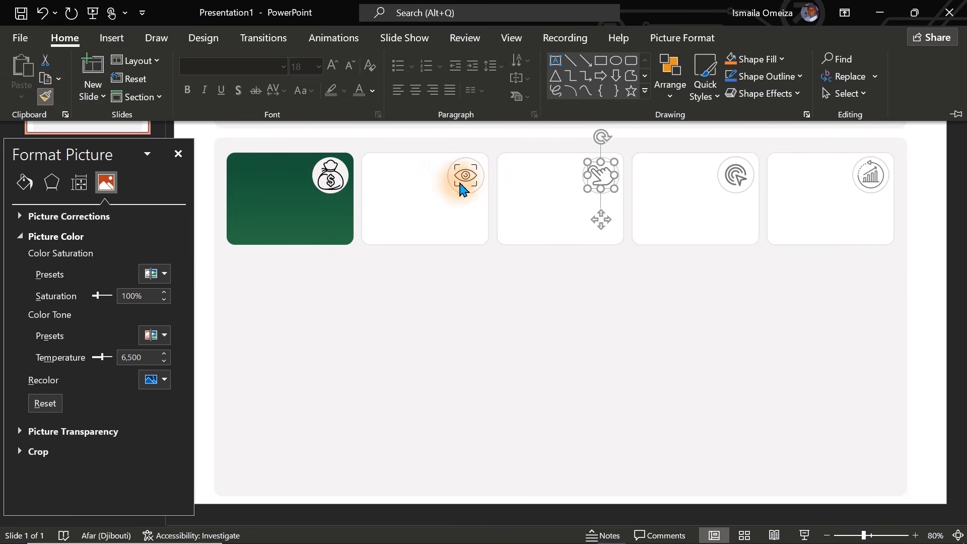
pyautogui.click(464, 176)
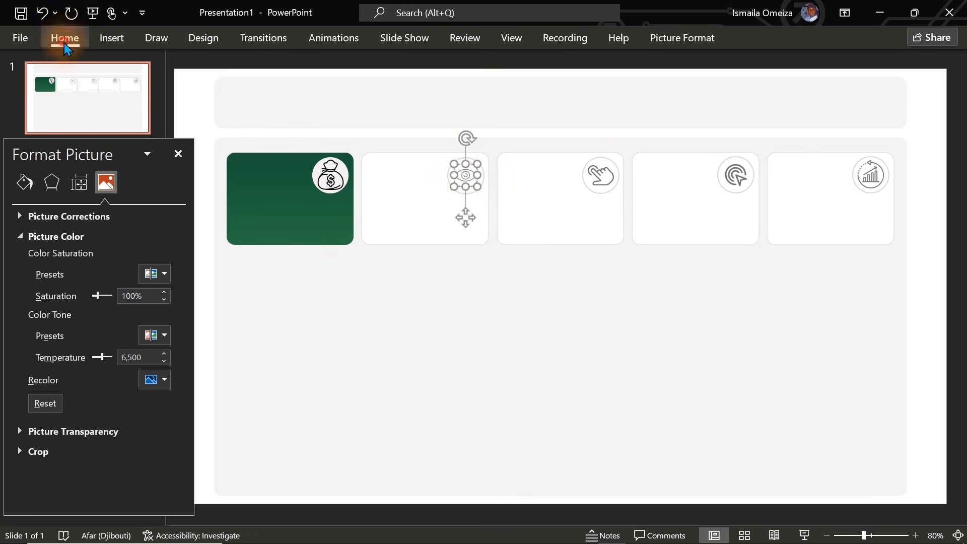
pyautogui.click(63, 38)
pyautogui.click(45, 97)
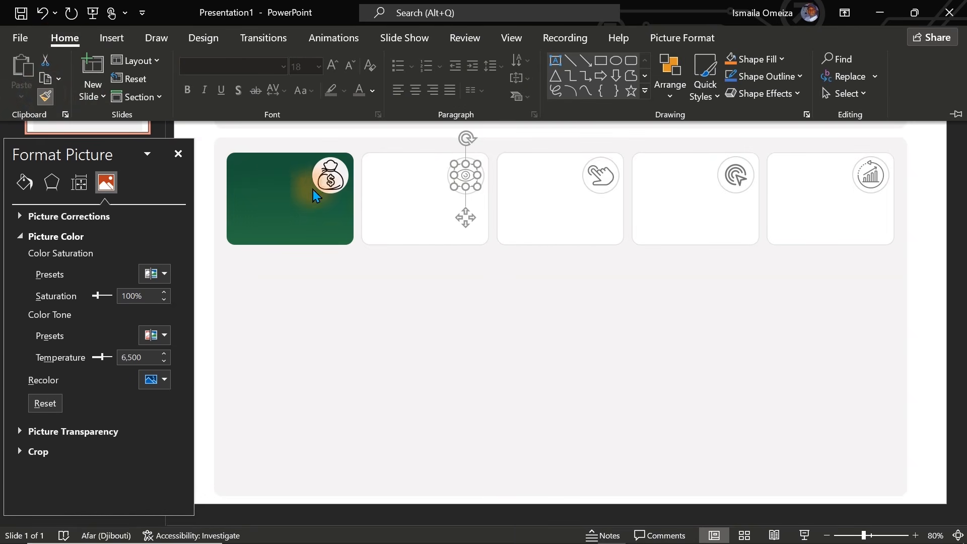
pyautogui.click(332, 180)
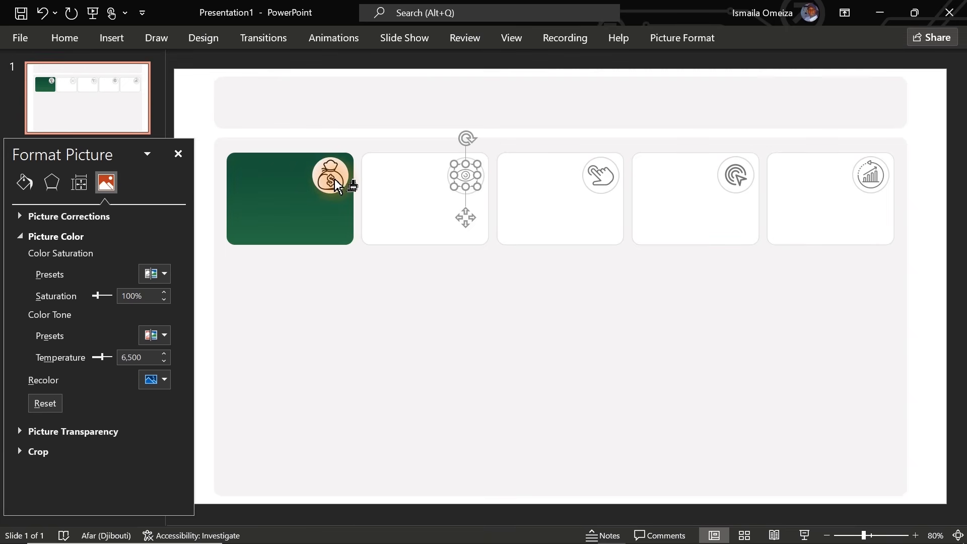
pyautogui.click(506, 362)
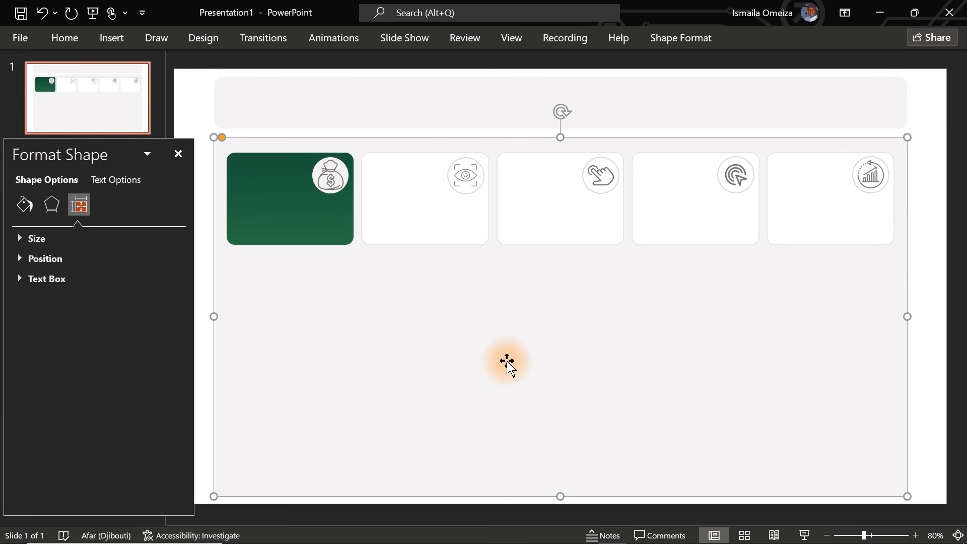
pyautogui.click(922, 261)
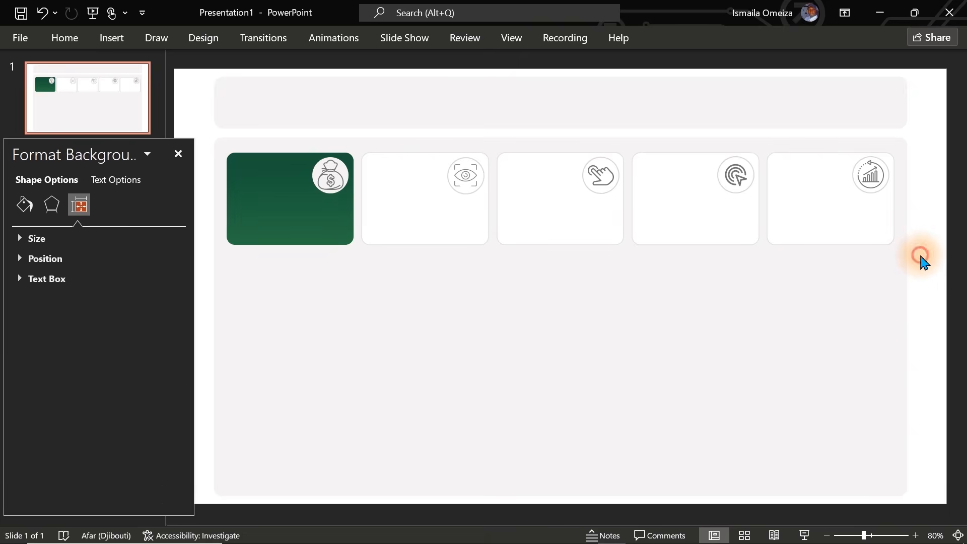
# Duplicate the fourth card and place the copy directly below the green card, aligned with its edges
pyautogui.click(679, 216)
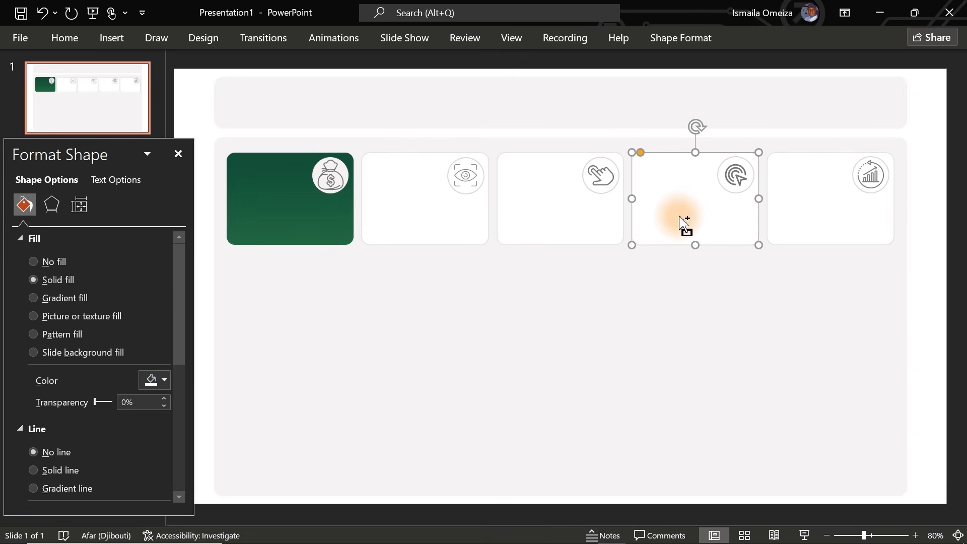
pyautogui.hotkey('ctrl', 'd')
pyautogui.moveTo(692, 216); pyautogui.dragTo(273, 312)
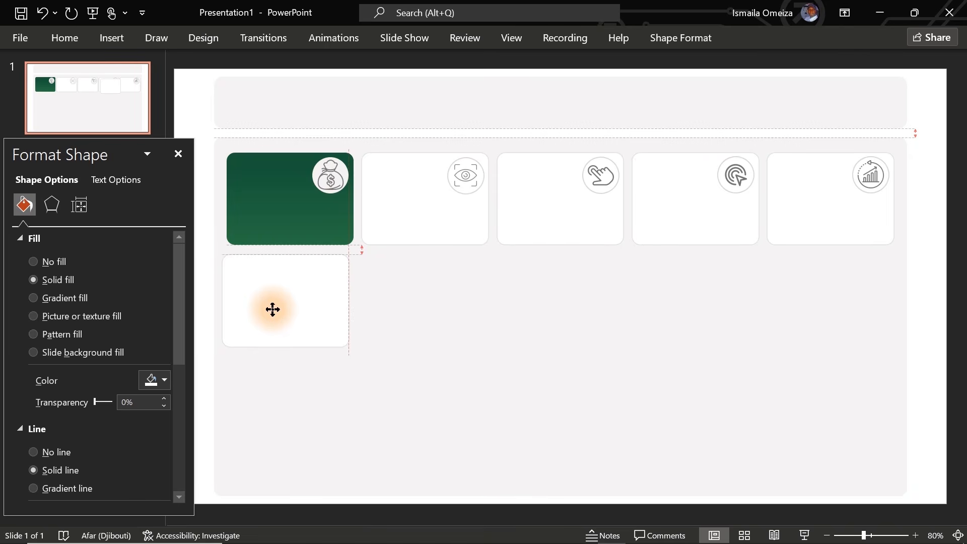
pyautogui.moveTo(275, 311); pyautogui.dragTo(276, 311)
# Enlarge the copied card to span about three cards wide and reach near the gray panel's lower edge, reducing its corner rounding
pyautogui.moveTo(355, 302); pyautogui.dragTo(633, 303)
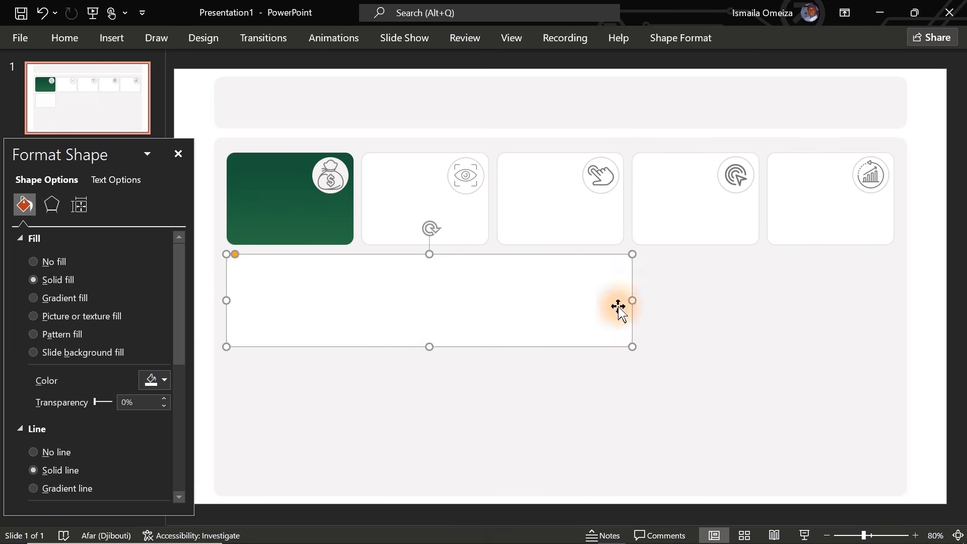
pyautogui.moveTo(430, 347); pyautogui.dragTo(430, 492)
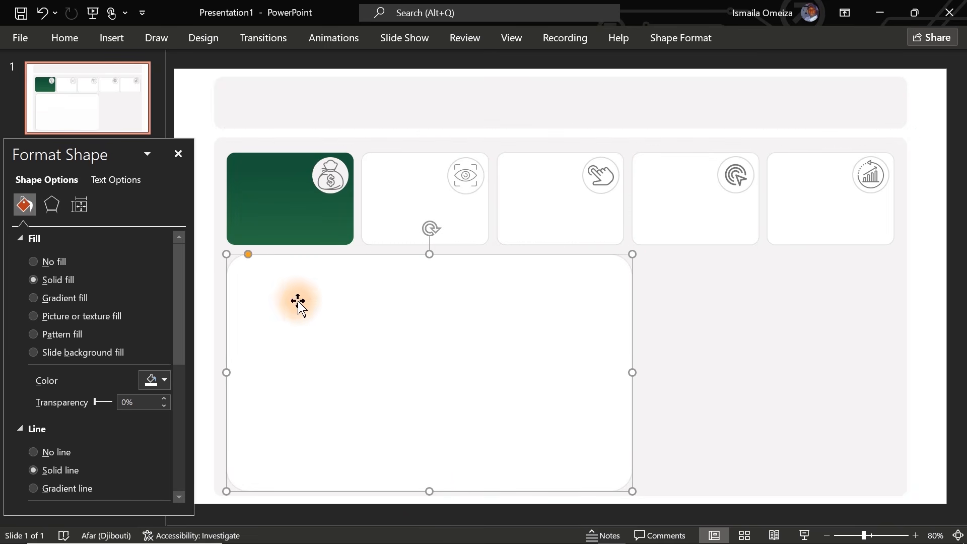
pyautogui.click(247, 254)
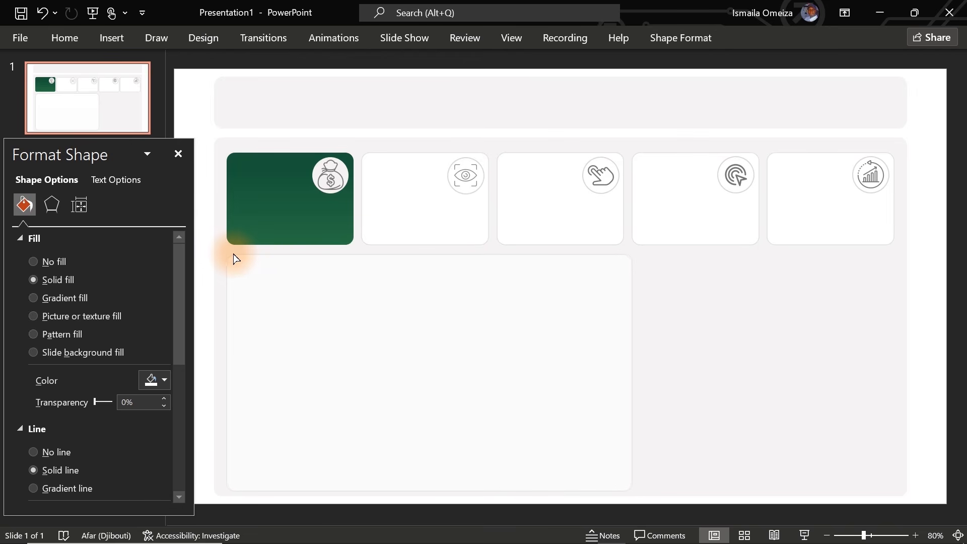
pyautogui.click(232, 257)
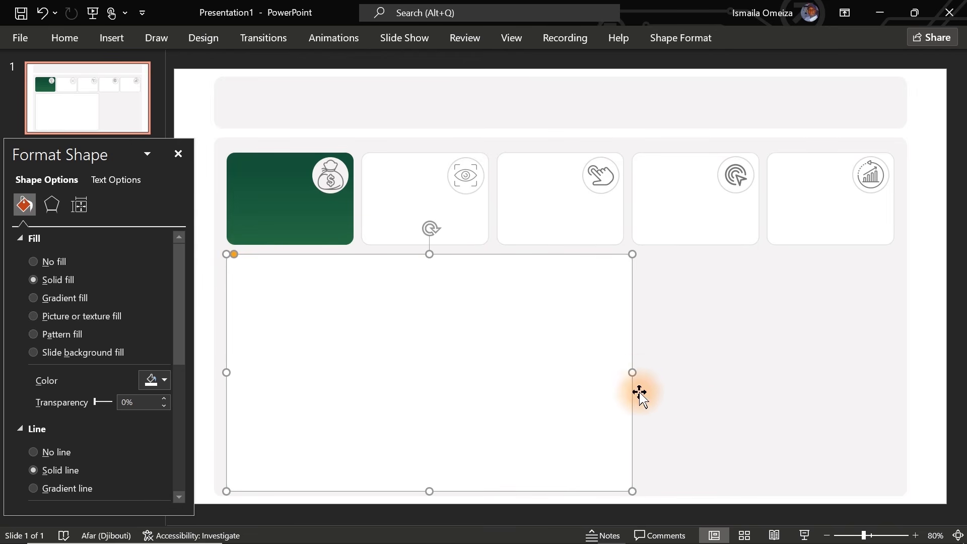
# Duplicate the large white chart panel, align the copy with the fifth card's right edge, and narrow it to fit beside the original
pyautogui.hotkey('ctrl', 'd')
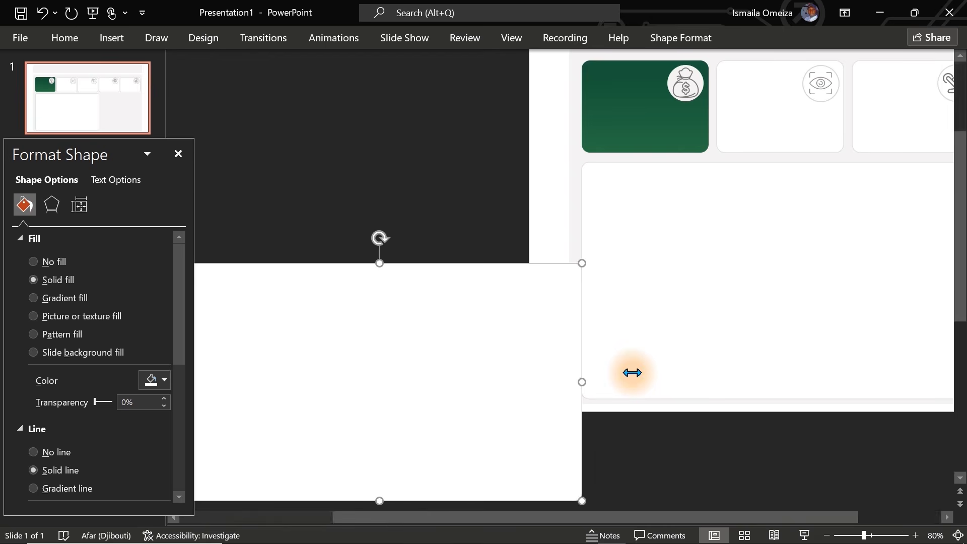
pyautogui.moveTo(490, 383); pyautogui.dragTo(887, 295)
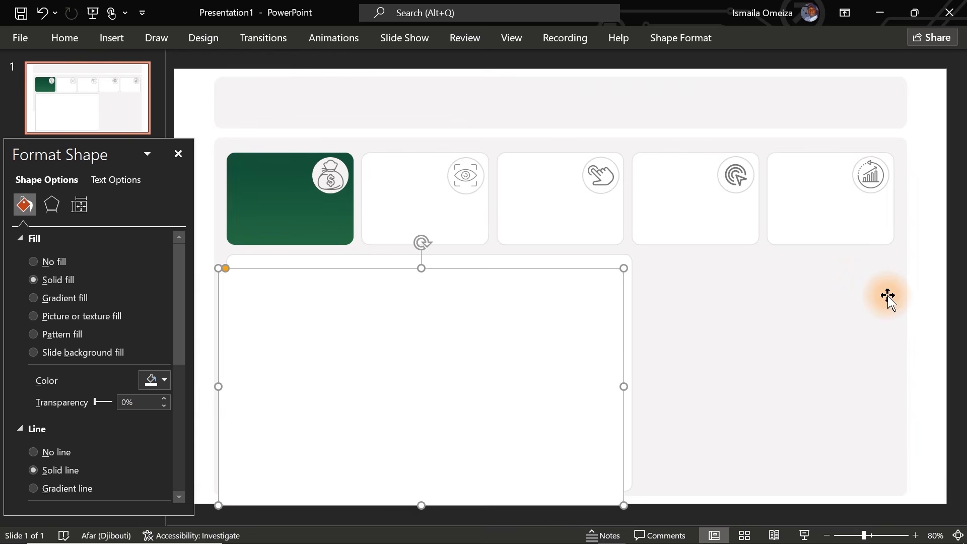
pyautogui.moveTo(462, 349); pyautogui.dragTo(734, 339)
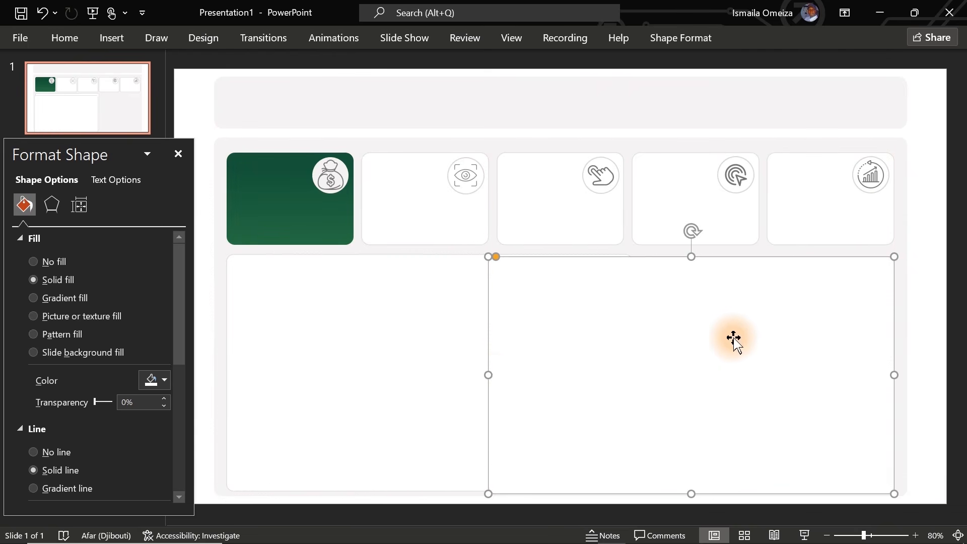
pyautogui.moveTo(490, 375); pyautogui.dragTo(630, 369)
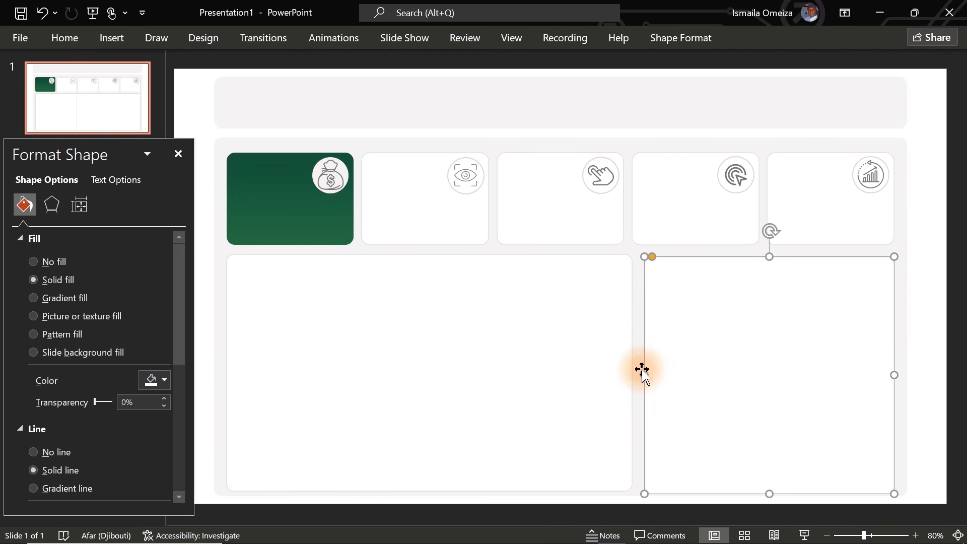
pyautogui.click(918, 320)
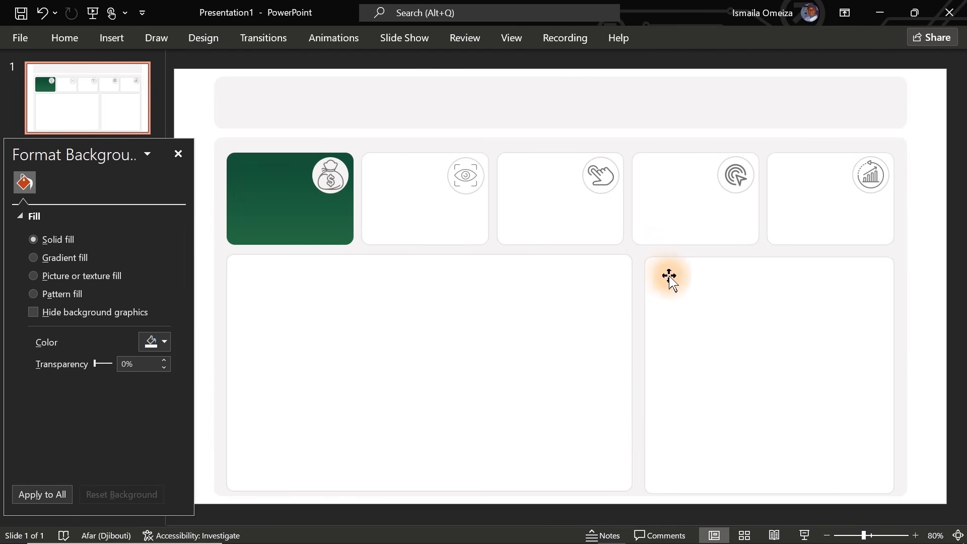
# Nudge the narrow white chart panel up beside the large one and align the bottom edges of both panels
pyautogui.click(675, 296)
pyautogui.moveTo(691, 309); pyautogui.dragTo(690, 305)
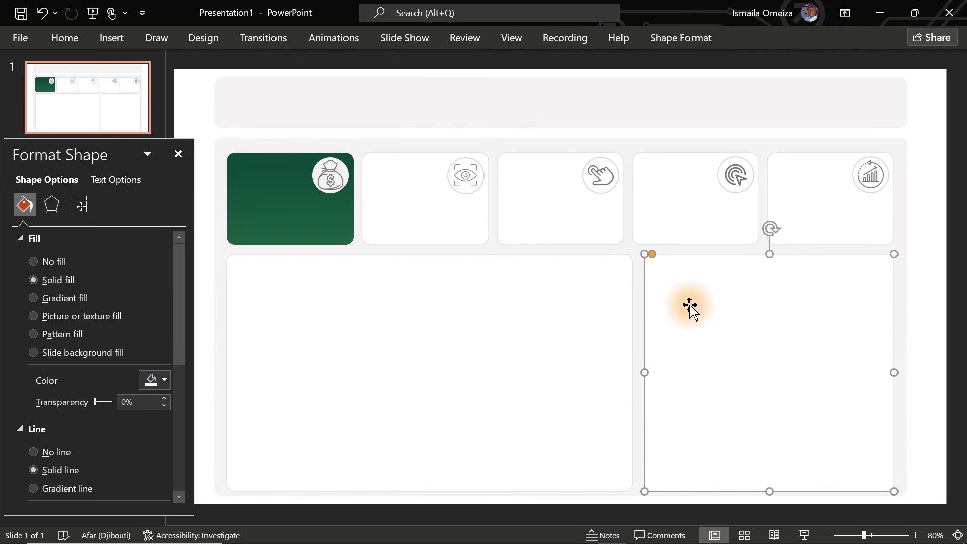
pyautogui.click(932, 310)
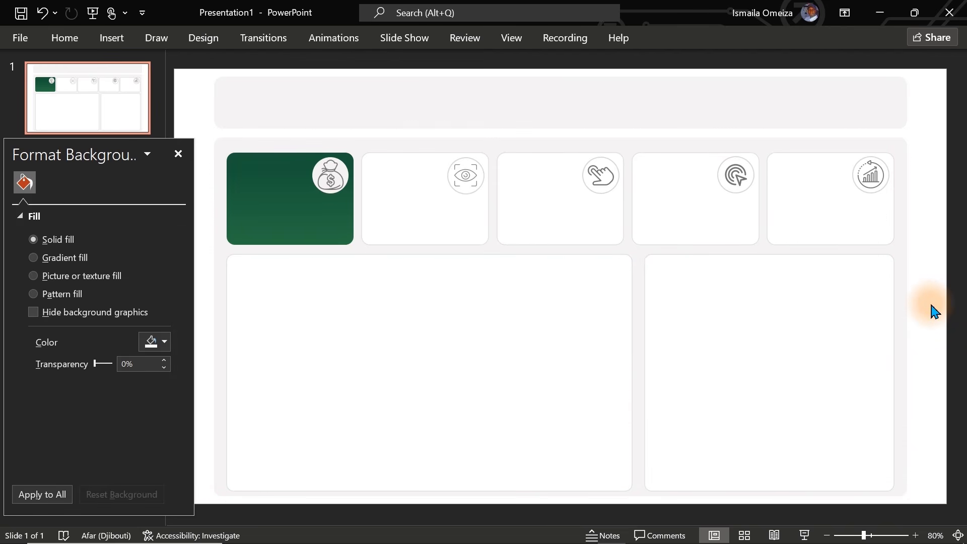
pyautogui.click(808, 319)
pyautogui.moveTo(807, 320); pyautogui.dragTo(806, 314)
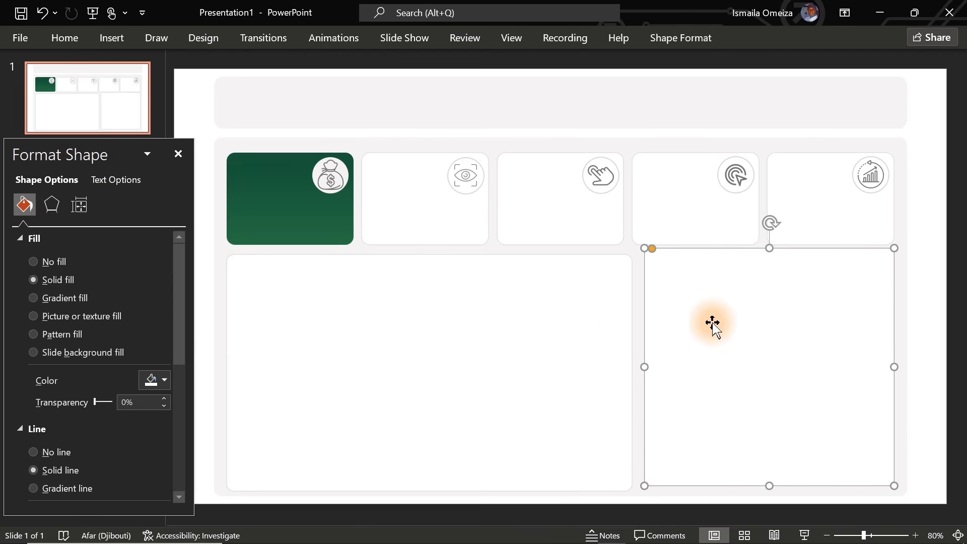
pyautogui.keyDown('shift'); pyautogui.click(599, 353); pyautogui.keyUp('shift')
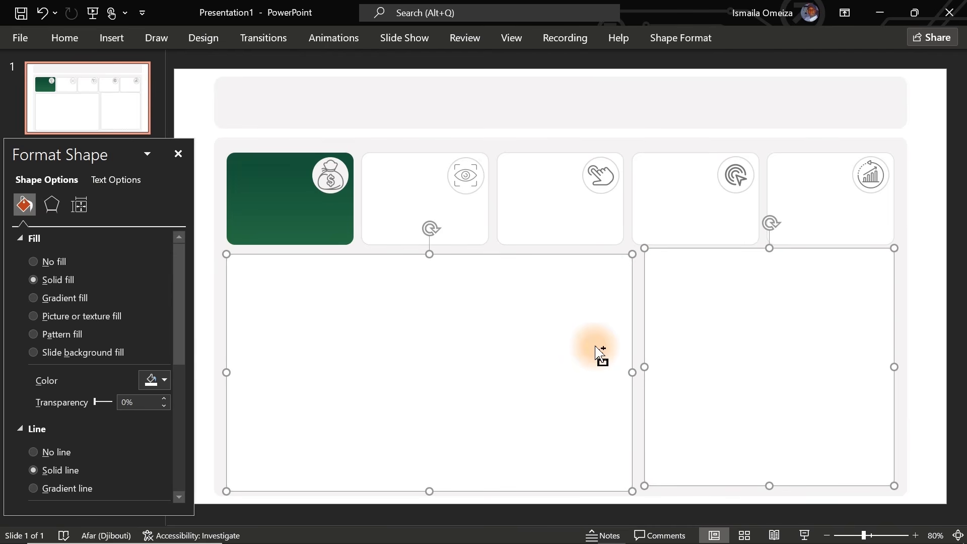
pyautogui.click(687, 36)
pyautogui.click(805, 61)
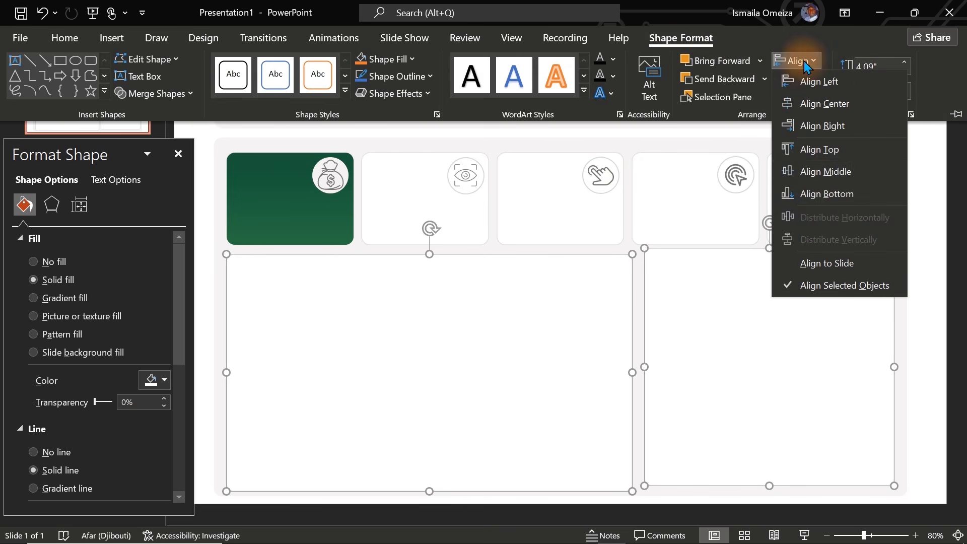
pyautogui.click(822, 193)
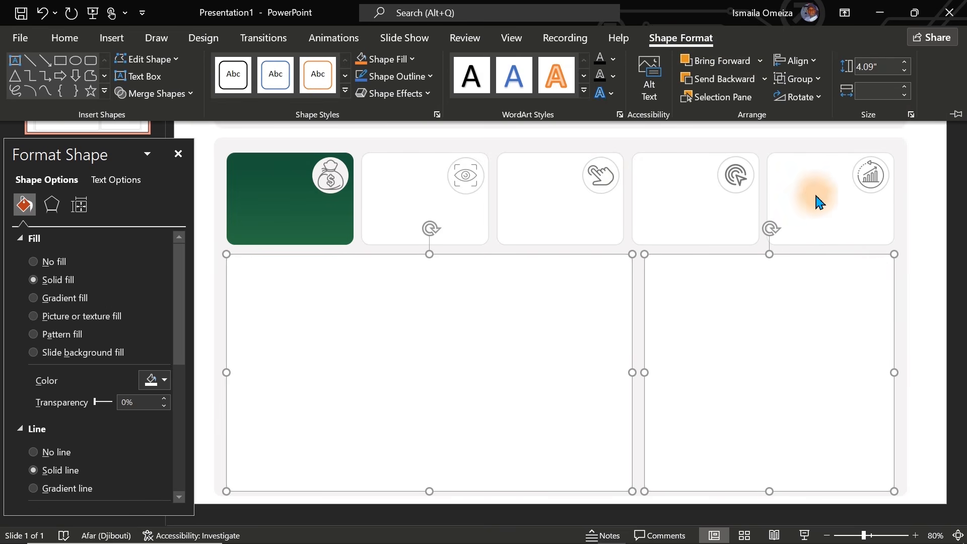
pyautogui.click(915, 338)
pyautogui.click(916, 339)
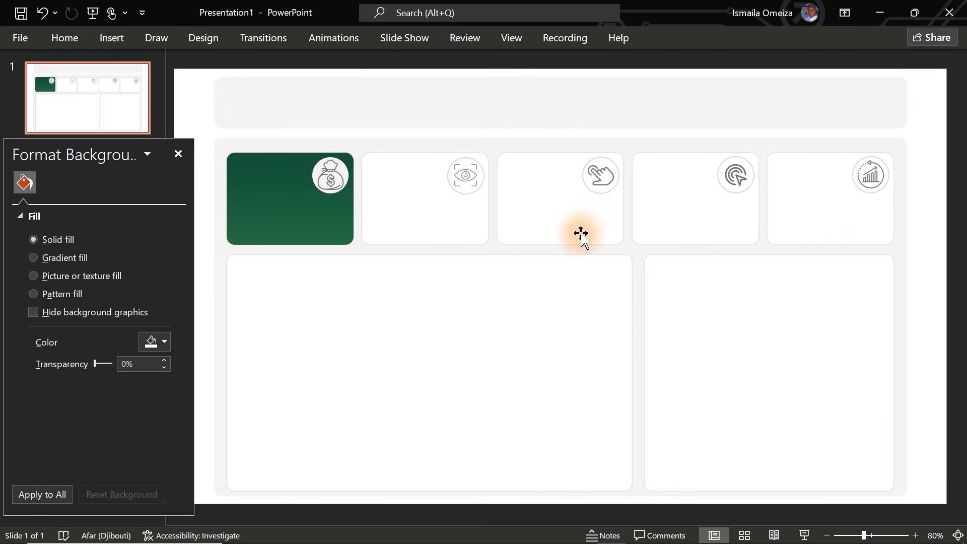
# Deselect the narrow chart panel and close the background formatting pane
pyautogui.click(690, 373)
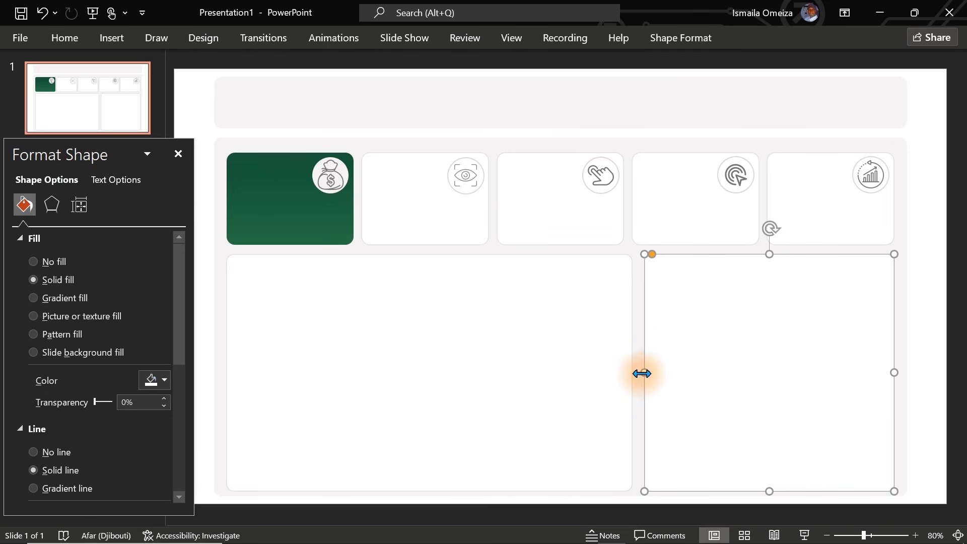
pyautogui.click(933, 347)
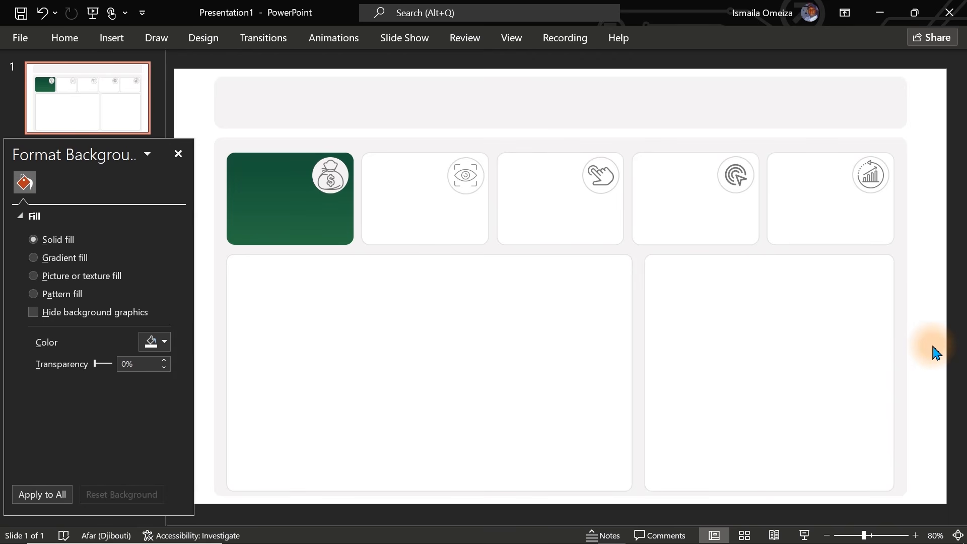
pyautogui.click(179, 154)
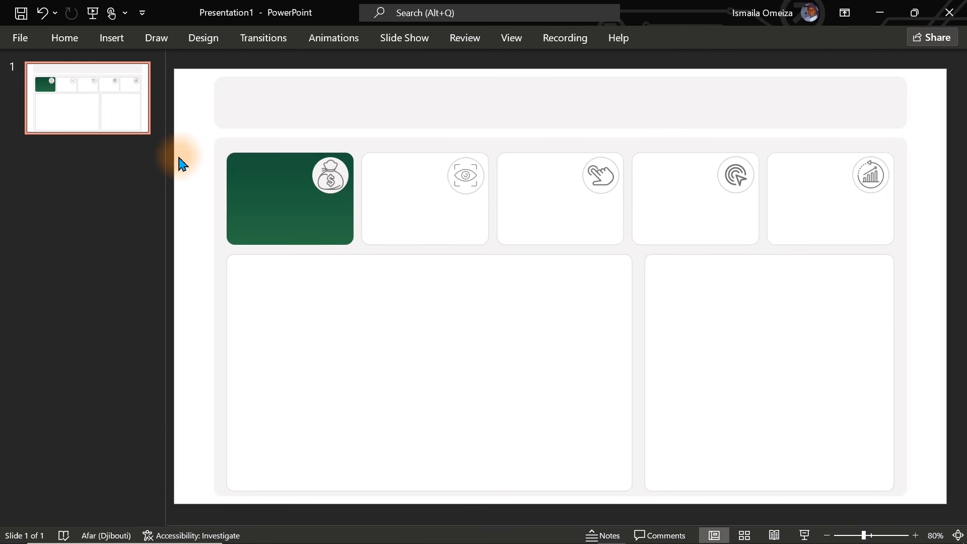
pyautogui.click(18, 38)
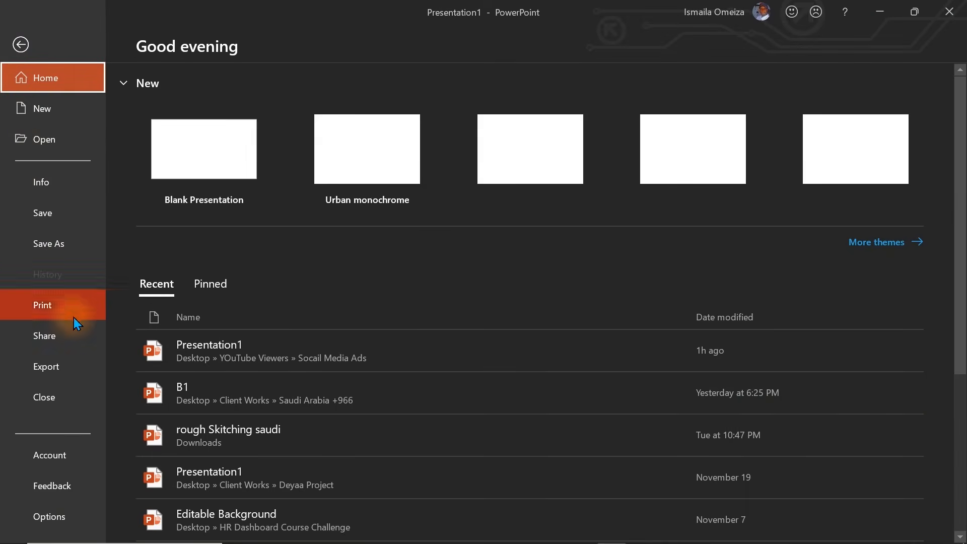
pyautogui.click(58, 355)
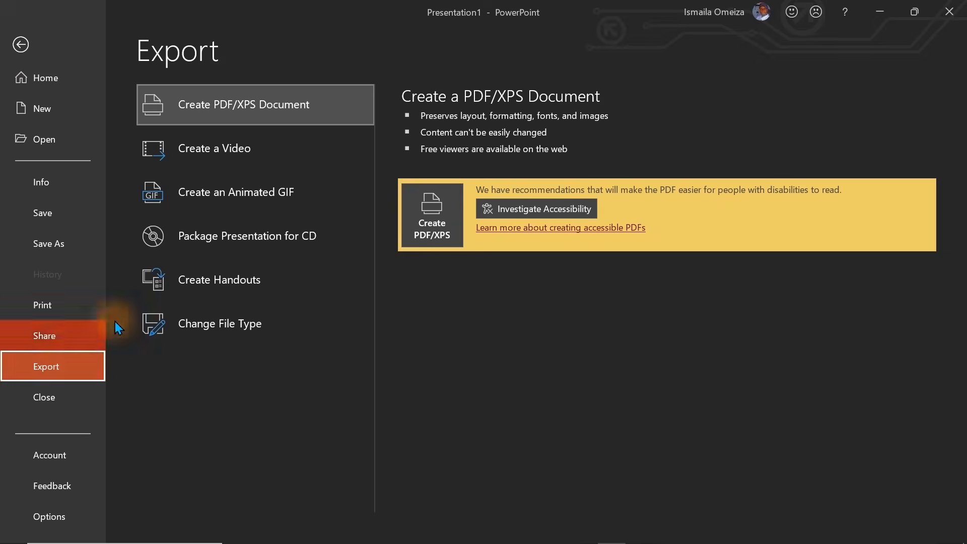
pyautogui.click(218, 331)
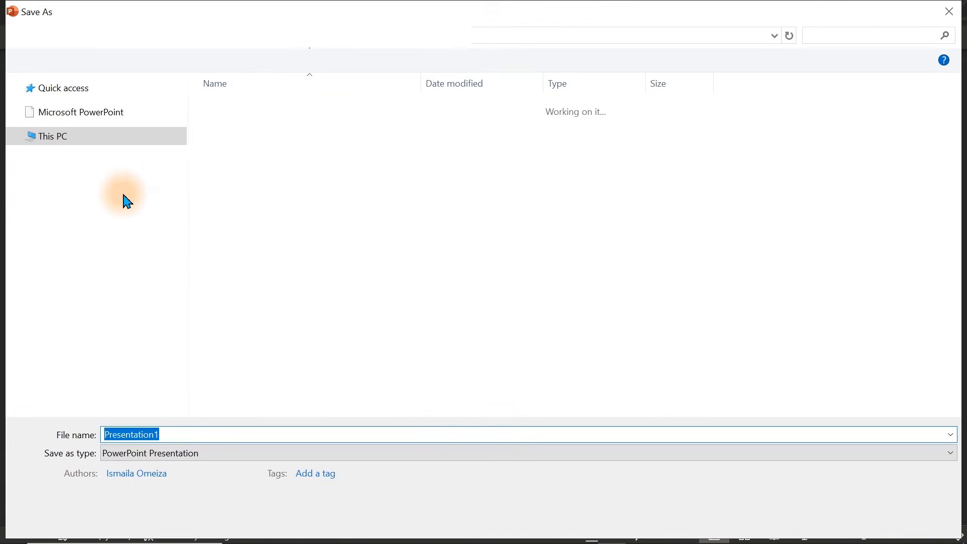
pyautogui.click(949, 11)
pyautogui.click(950, 12)
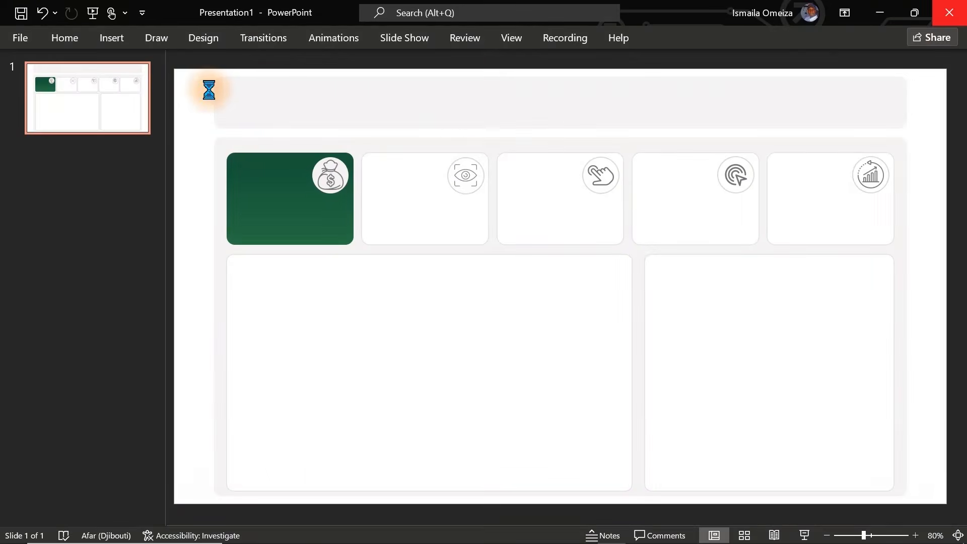
pyautogui.click(642, 367)
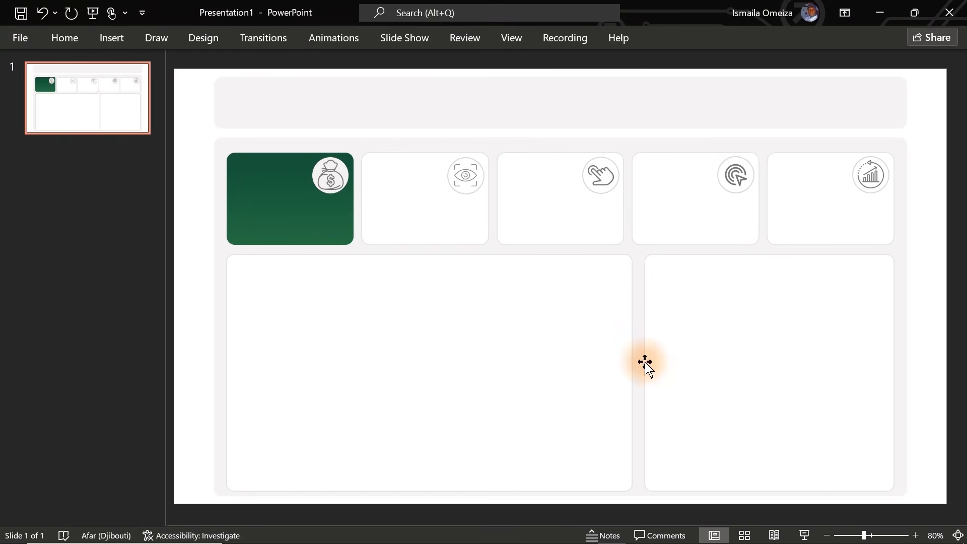
pyautogui.click(19, 38)
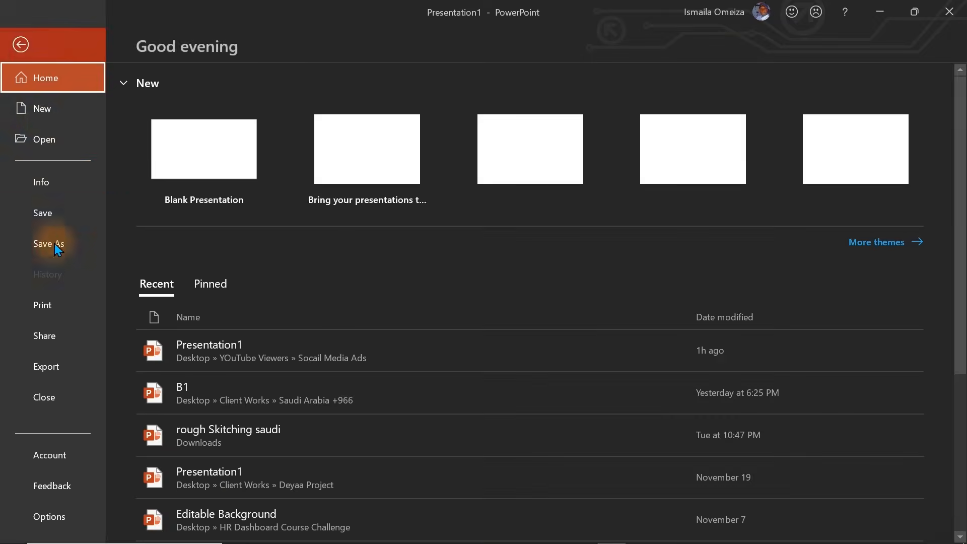
pyautogui.click(58, 355)
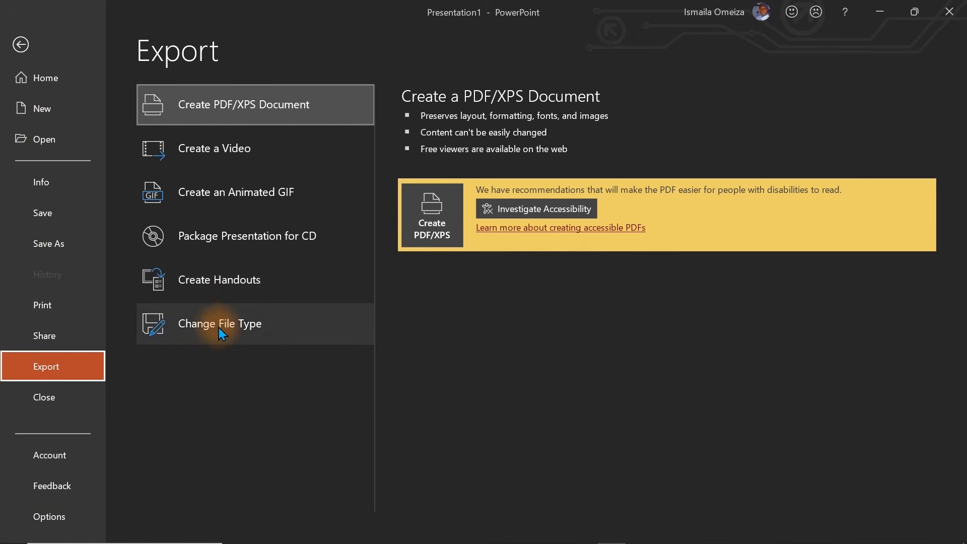
pyautogui.doubleClick(250, 325)
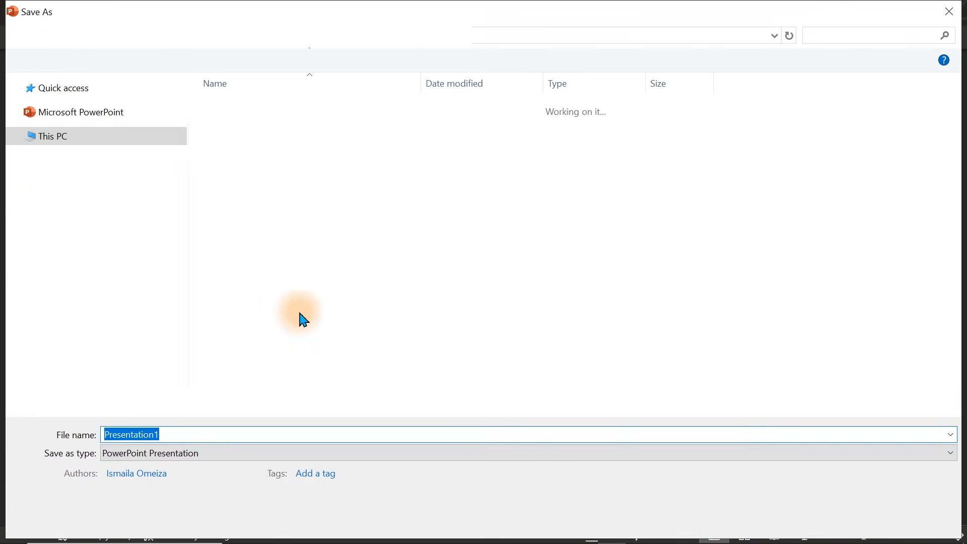
pyautogui.click(201, 453)
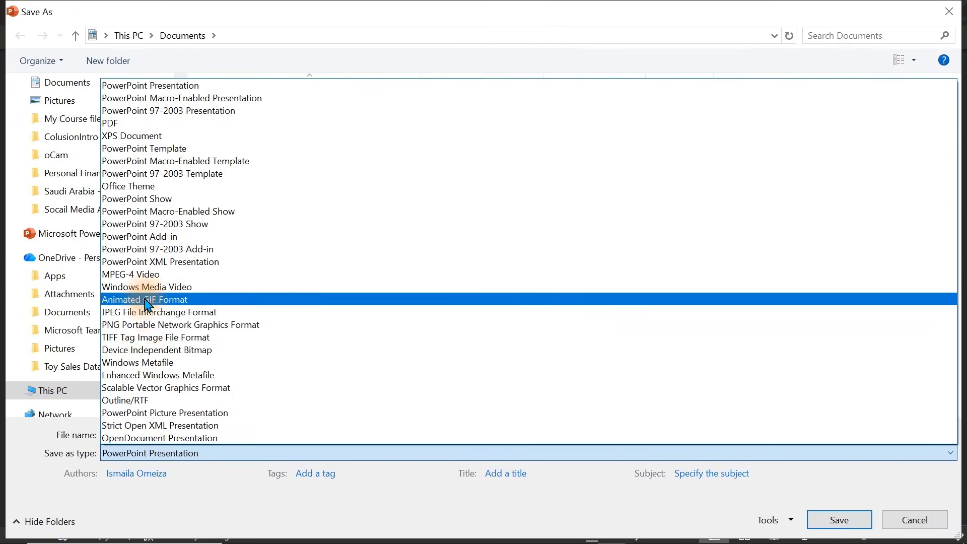
pyautogui.click(956, 19)
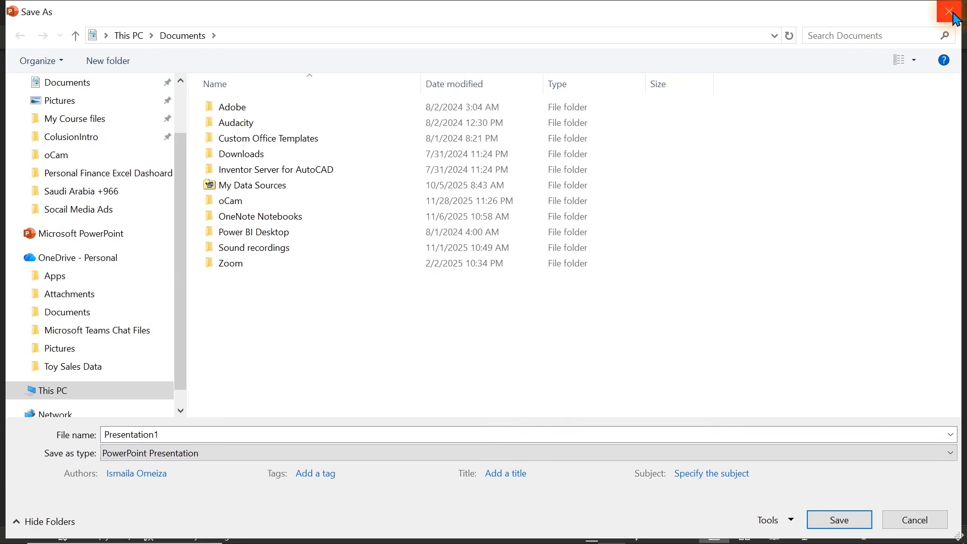
pyautogui.click(957, 18)
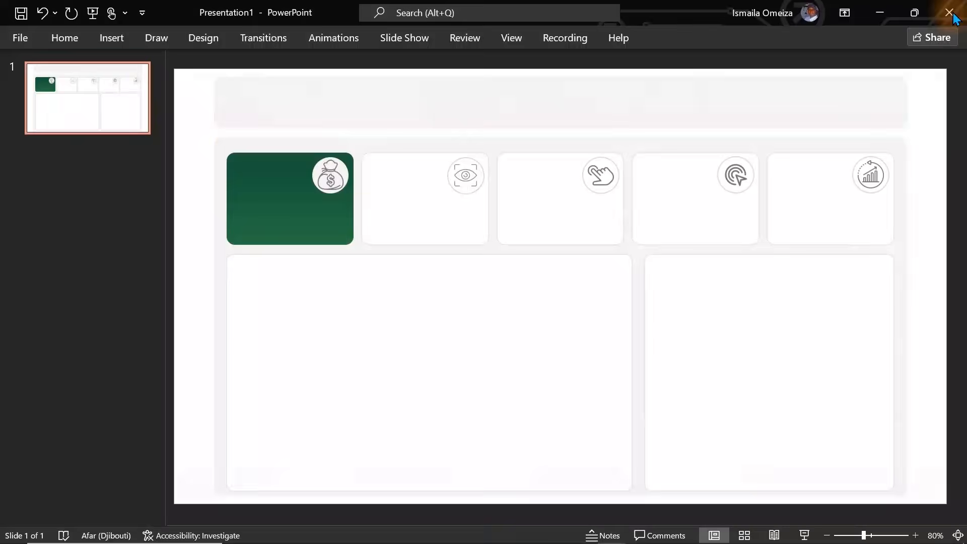
# Export only the current slide as a PNG named Background into the Socail Media Ads folder on the Desktop
pyautogui.click(23, 39)
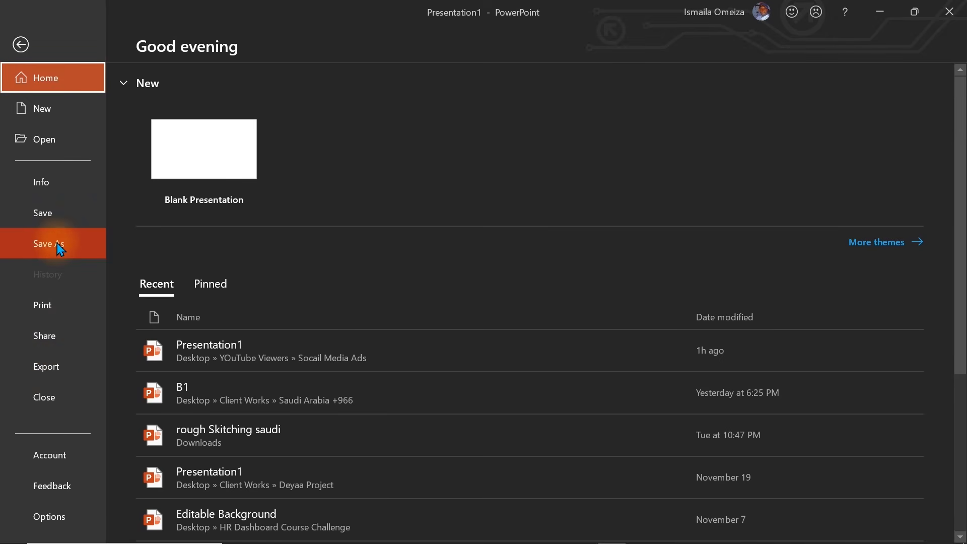
pyautogui.click(56, 371)
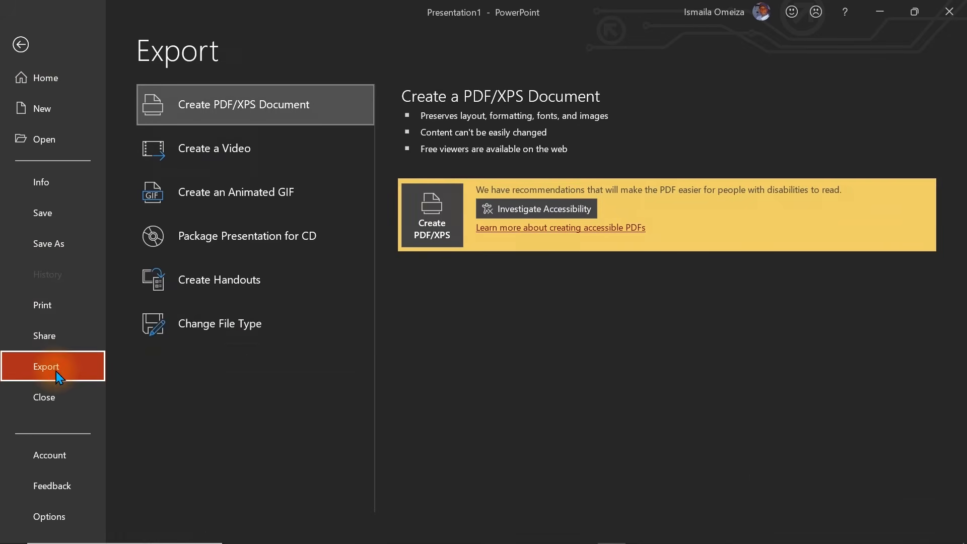
pyautogui.click(220, 329)
pyautogui.doubleClick(477, 300)
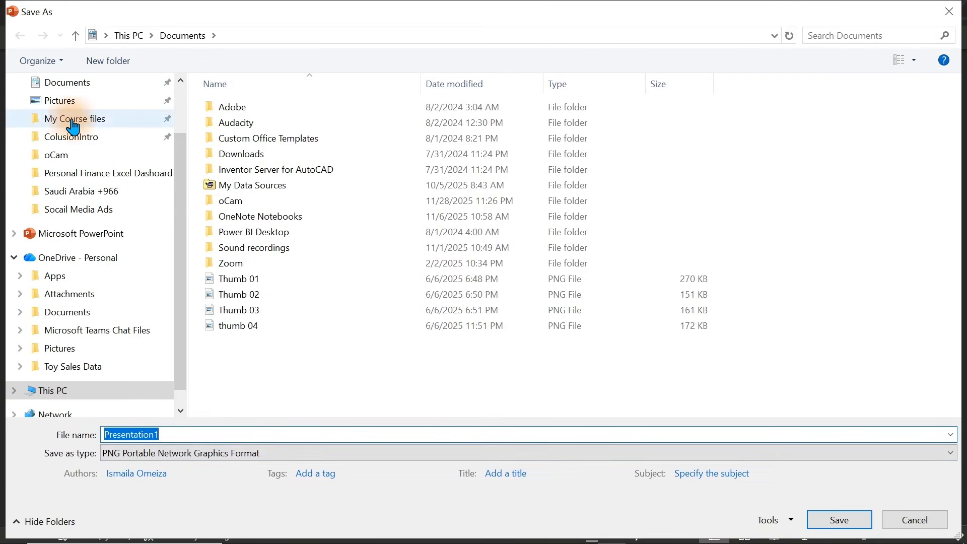
pyautogui.scroll(3, 182, 193)
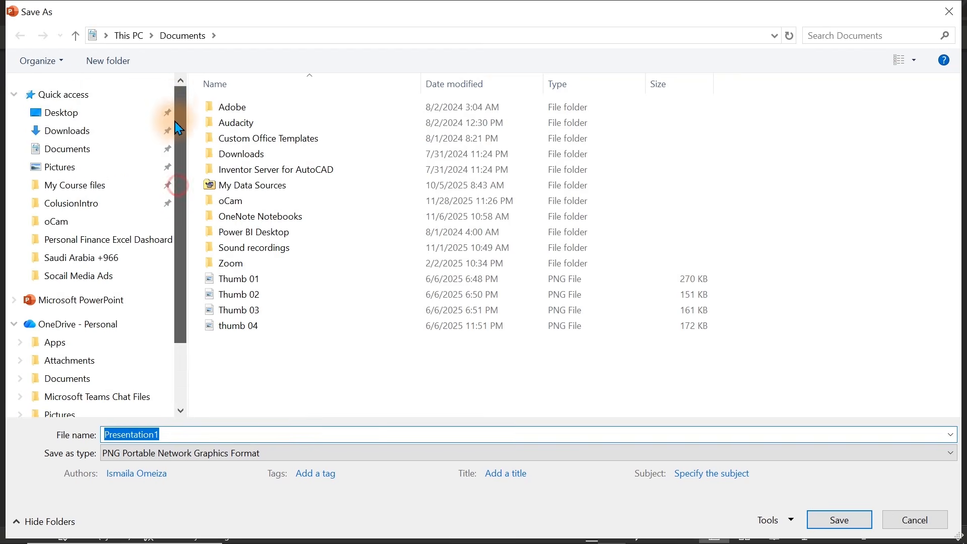
pyautogui.click(69, 120)
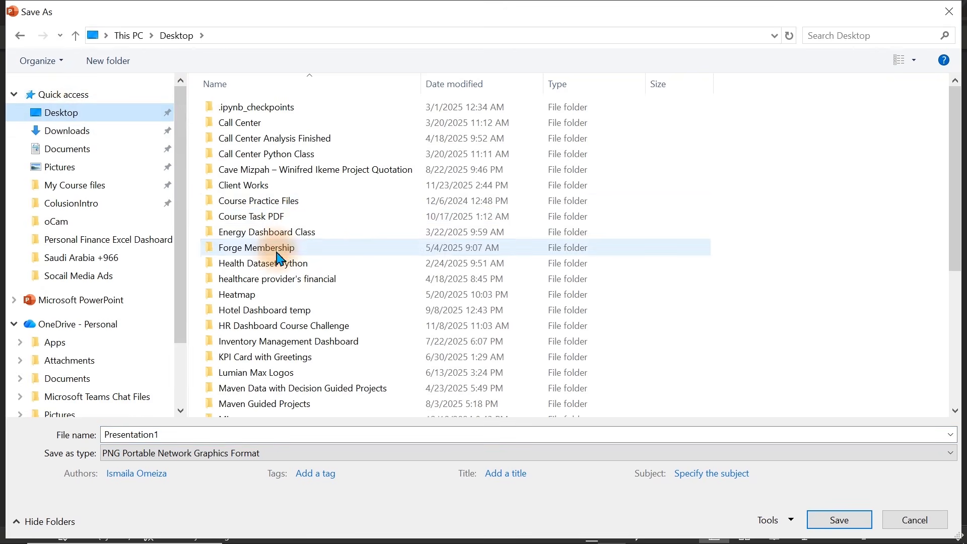
pyautogui.doubleClick(275, 251)
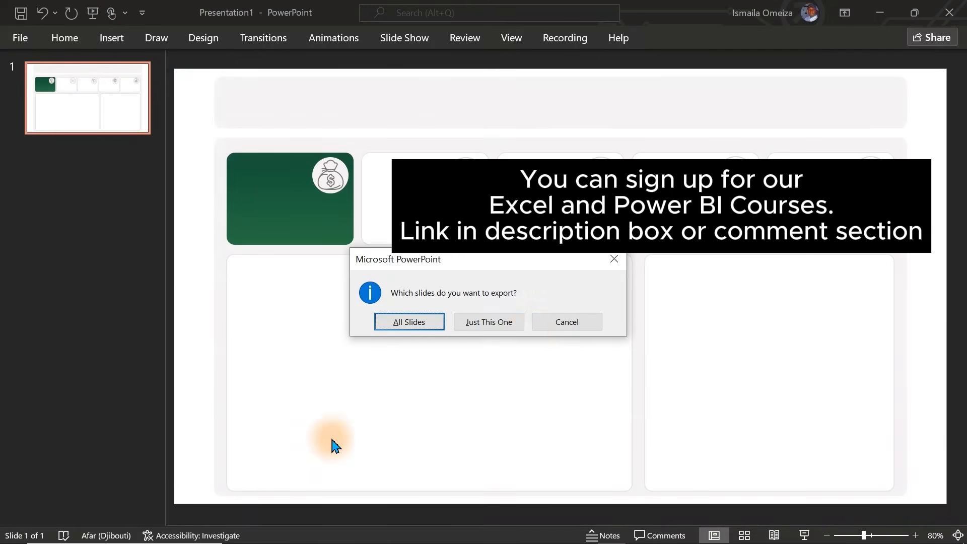
pyautogui.click(493, 325)
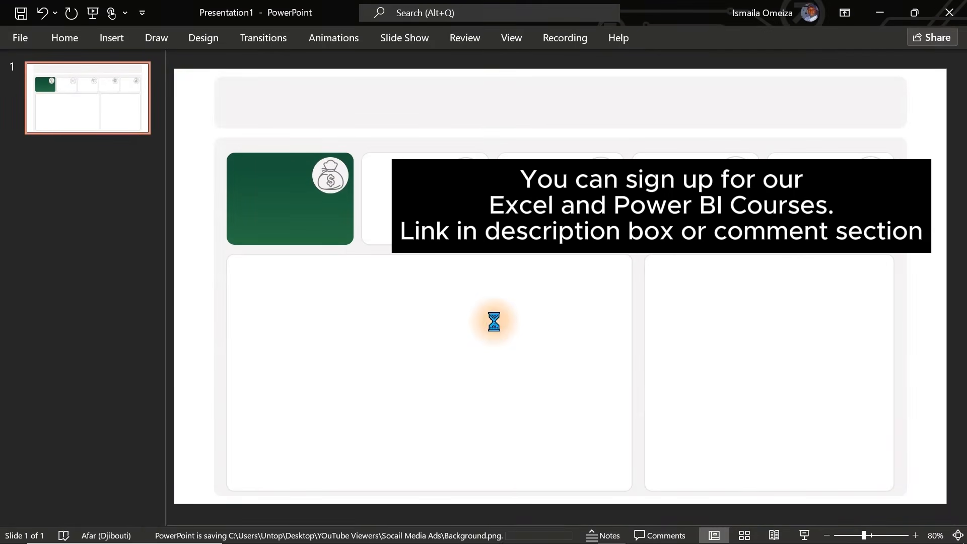
# Switch to Power BI Desktop and set the Dashboard page's canvas background to Background.png at 0% transparency
pyautogui.click(879, 10)
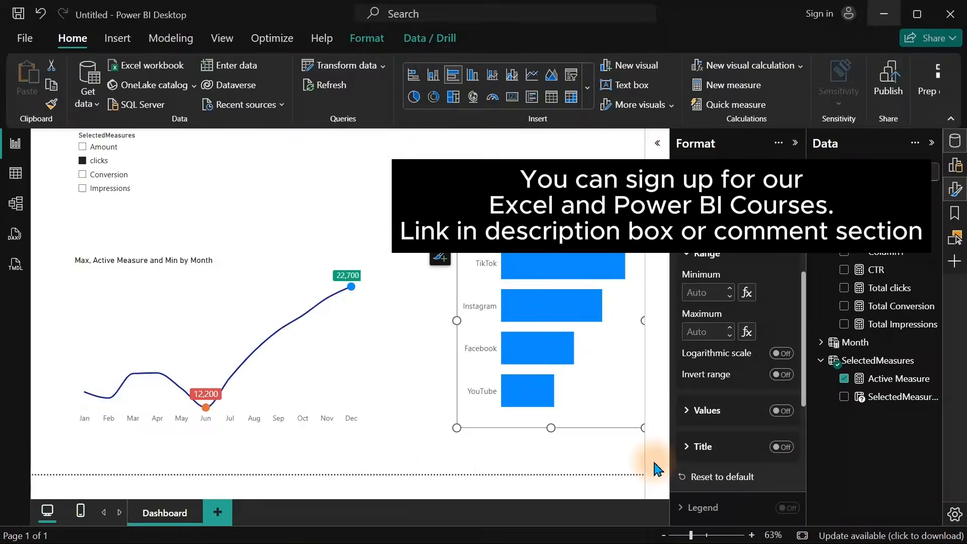
pyautogui.click(655, 463)
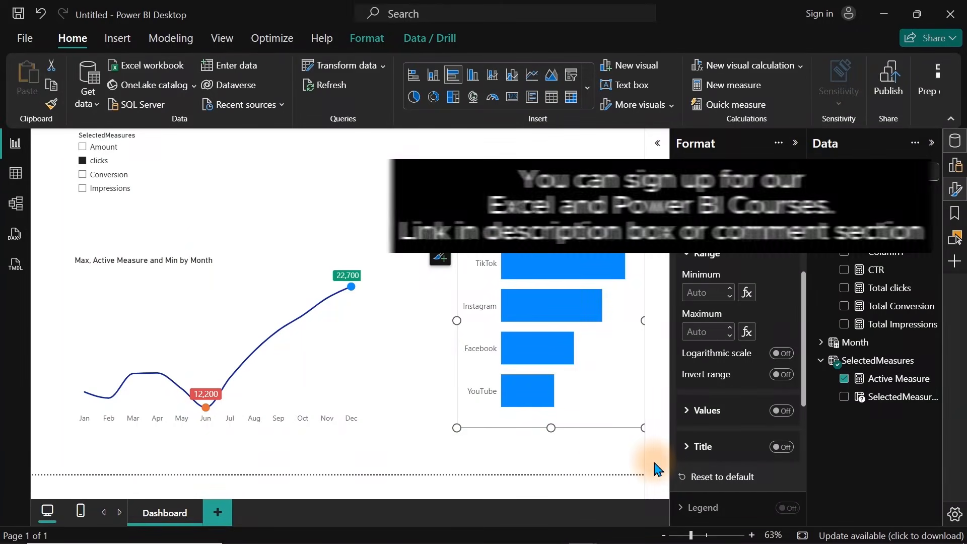
pyautogui.click(363, 174)
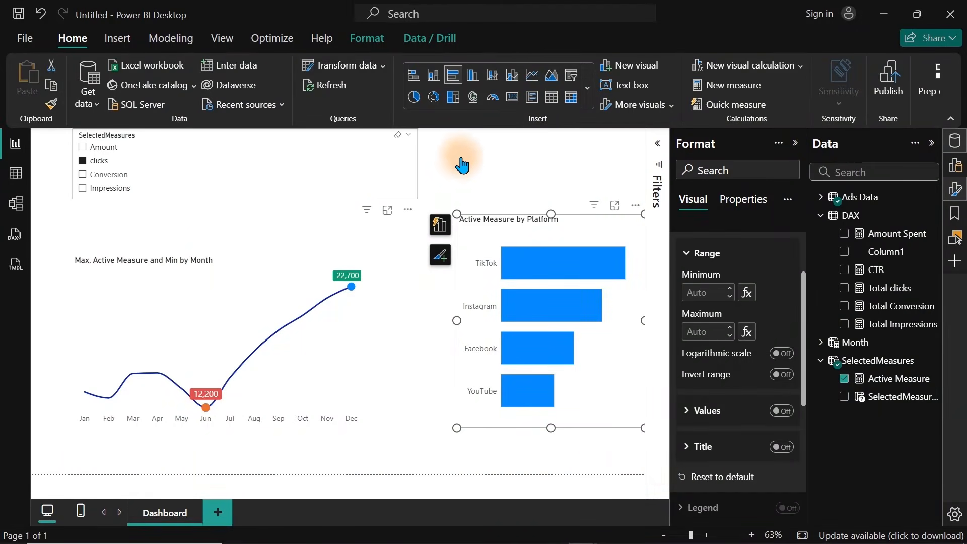
pyautogui.click(488, 158)
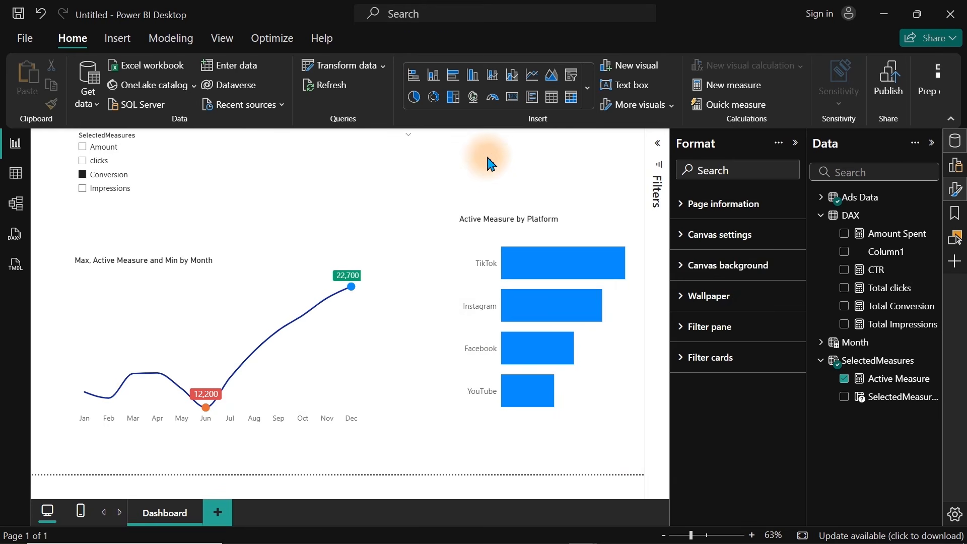
pyautogui.click(699, 272)
pyautogui.moveTo(789, 448); pyautogui.dragTo(703, 456)
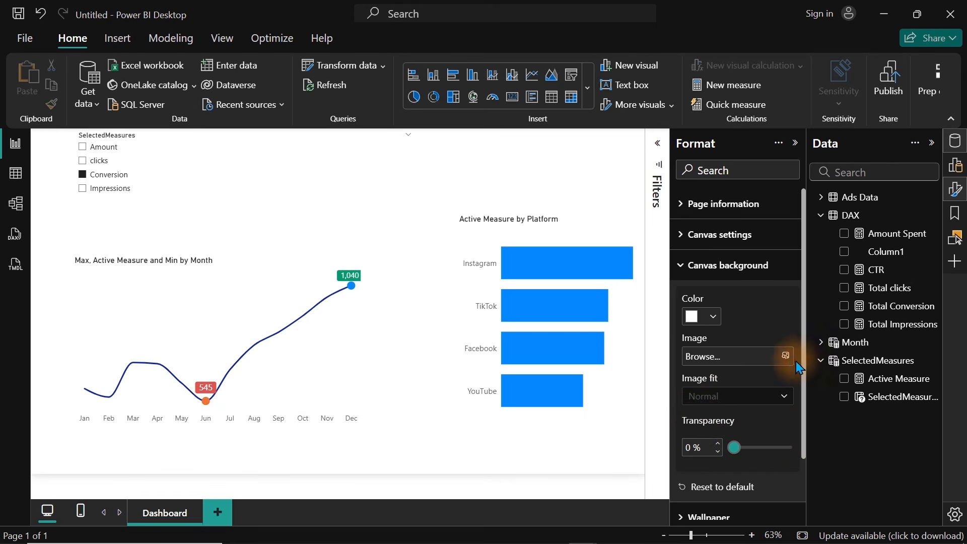
pyautogui.click(785, 357)
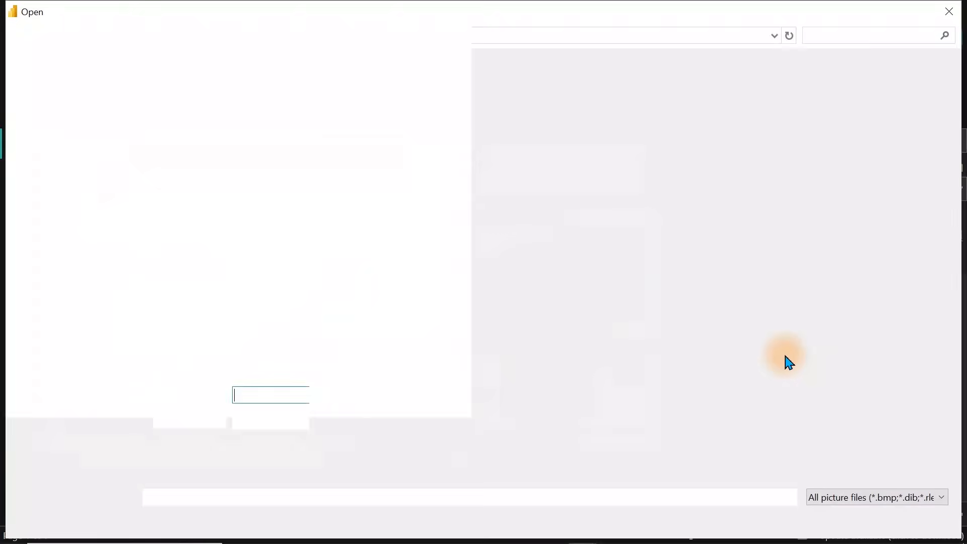
pyautogui.doubleClick(391, 146)
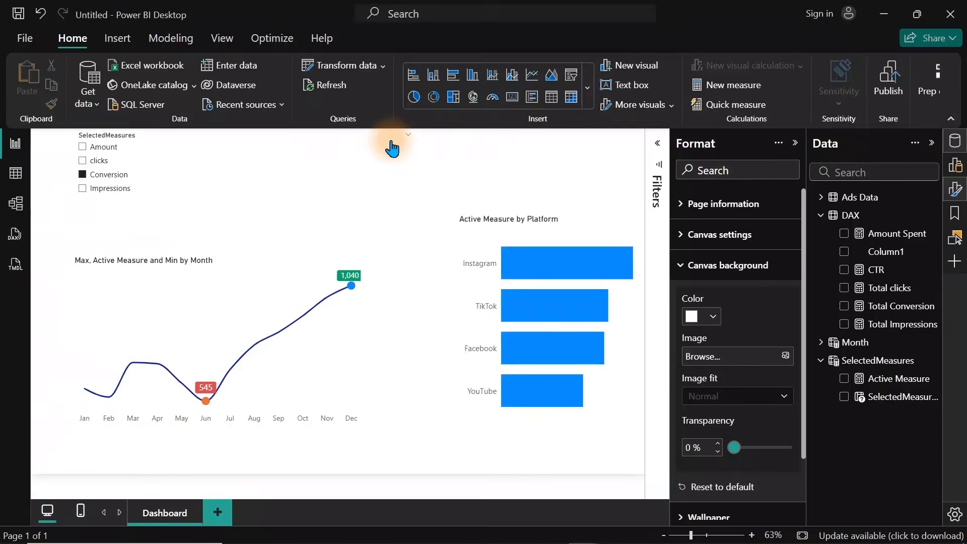
# Select clicks in the SelectedMeasures slicer and shrink the slicer into the page's upper-left corner
pyautogui.click(338, 163)
pyautogui.moveTo(415, 198); pyautogui.dragTo(49, 172)
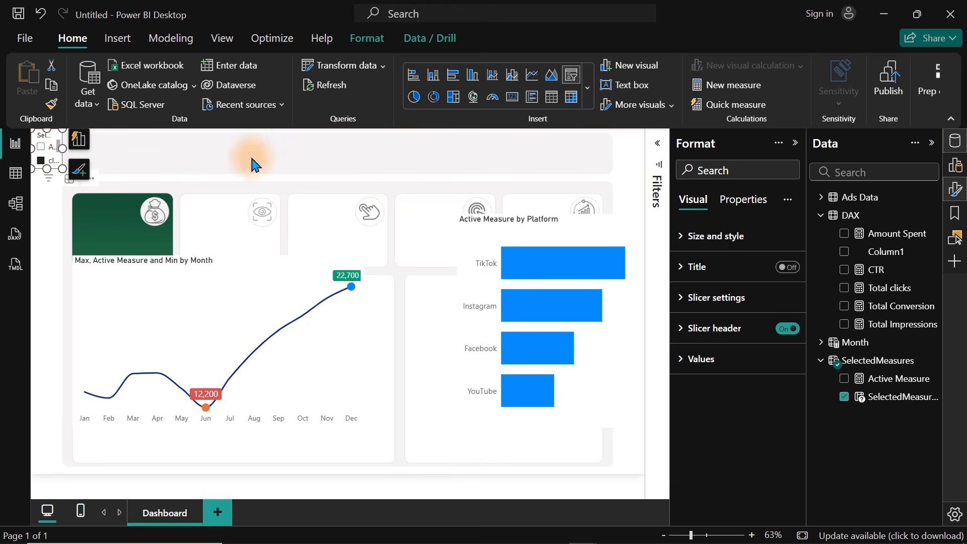
pyautogui.click(280, 158)
# Move and resize the Active Measure by Platform bar chart to fit inside the lower-right background panel
pyautogui.moveTo(555, 245); pyautogui.dragTo(508, 317)
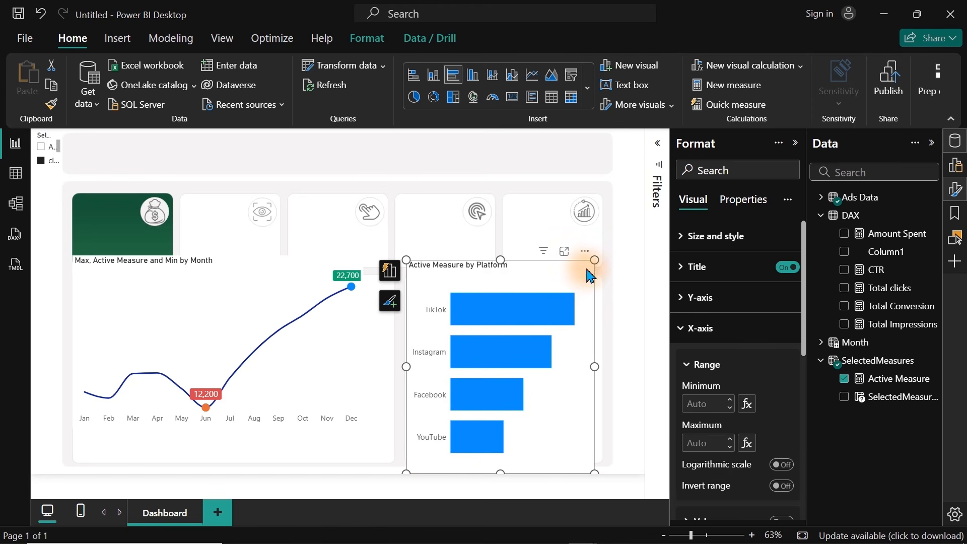
pyautogui.moveTo(591, 262); pyautogui.dragTo(598, 288)
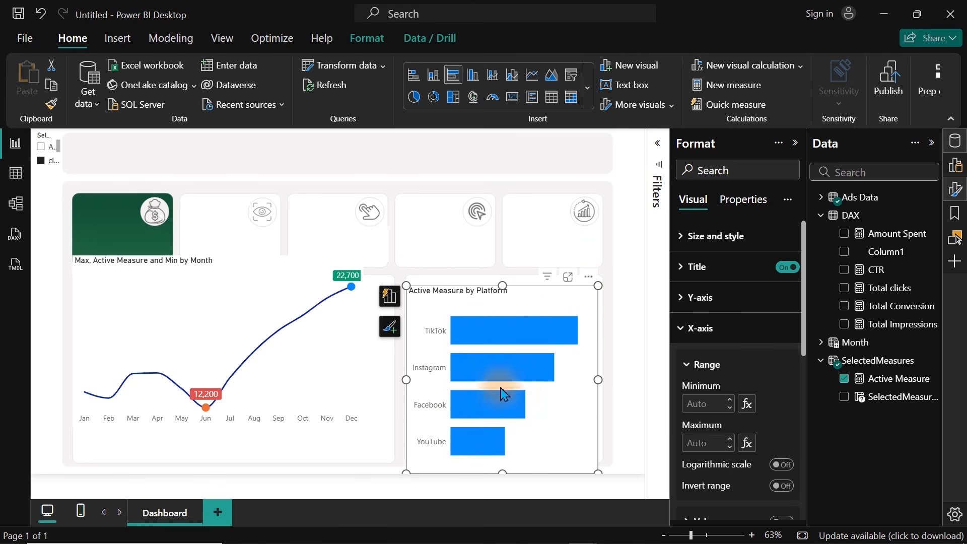
pyautogui.moveTo(407, 471); pyautogui.dragTo(411, 462)
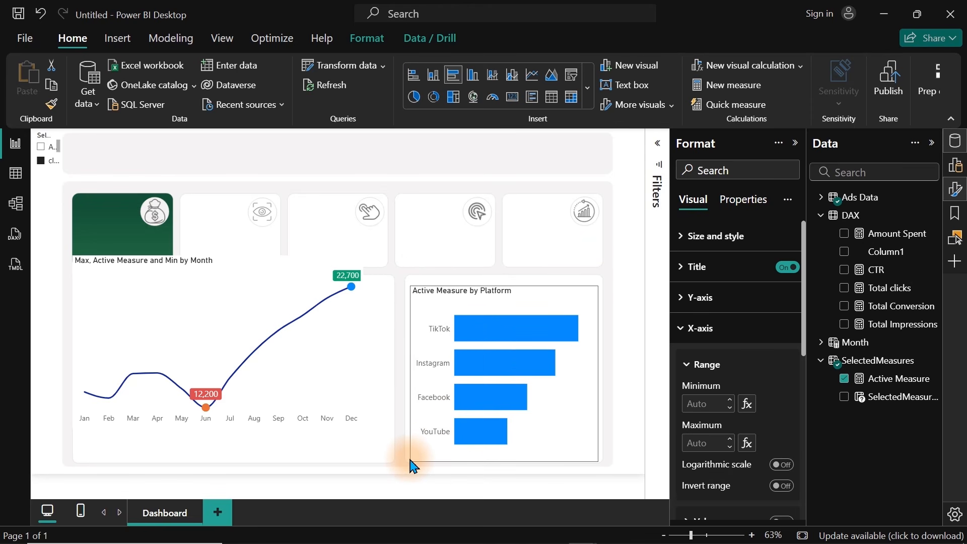
# Move and enlarge the monthly line chart to fill the large lower-left background panel
pyautogui.click(358, 335)
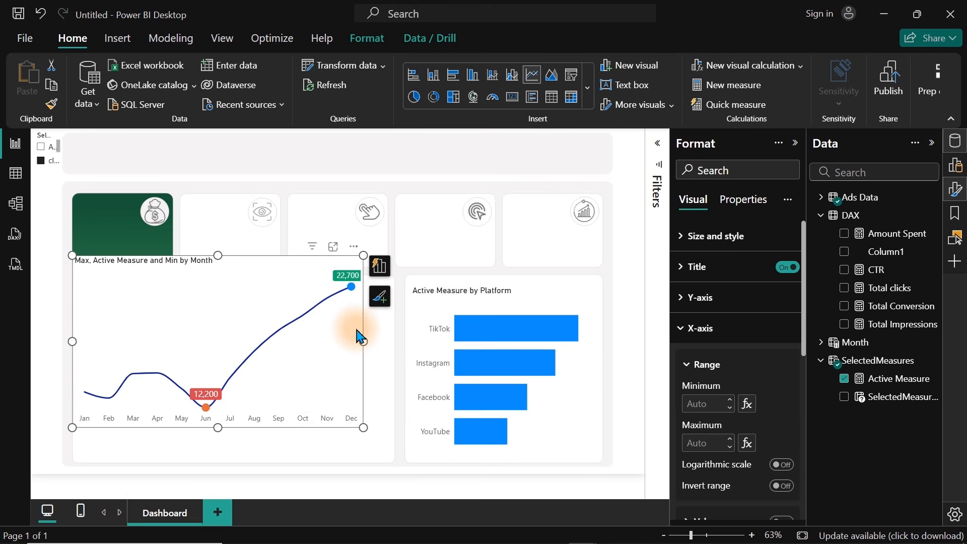
pyautogui.moveTo(358, 336); pyautogui.dragTo(367, 363)
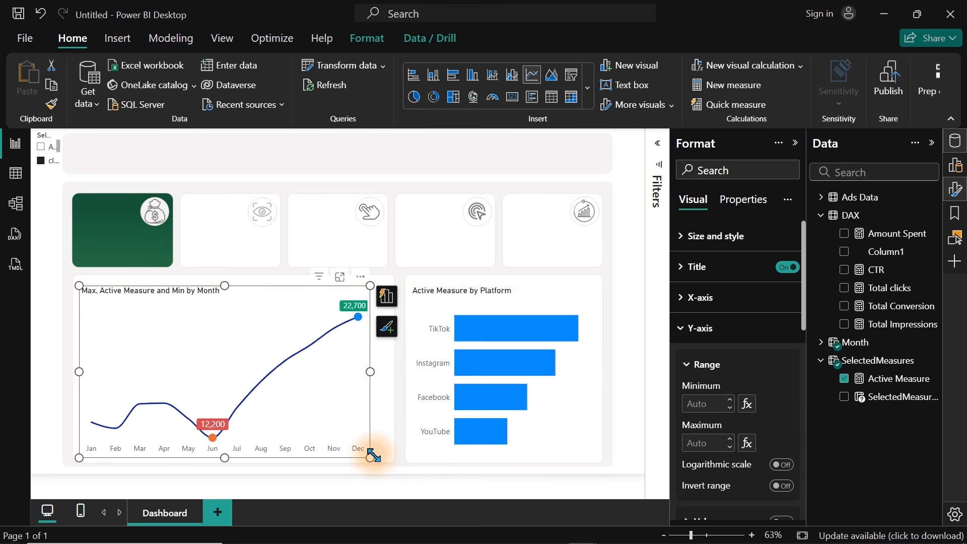
pyautogui.moveTo(370, 459); pyautogui.dragTo(393, 465)
pyautogui.click(432, 172)
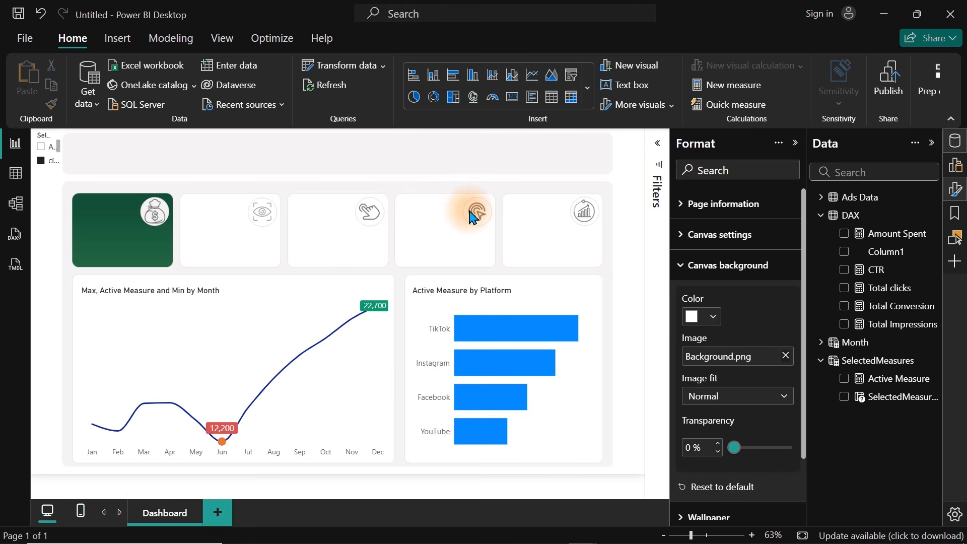
pyautogui.moveTo(430, 541)
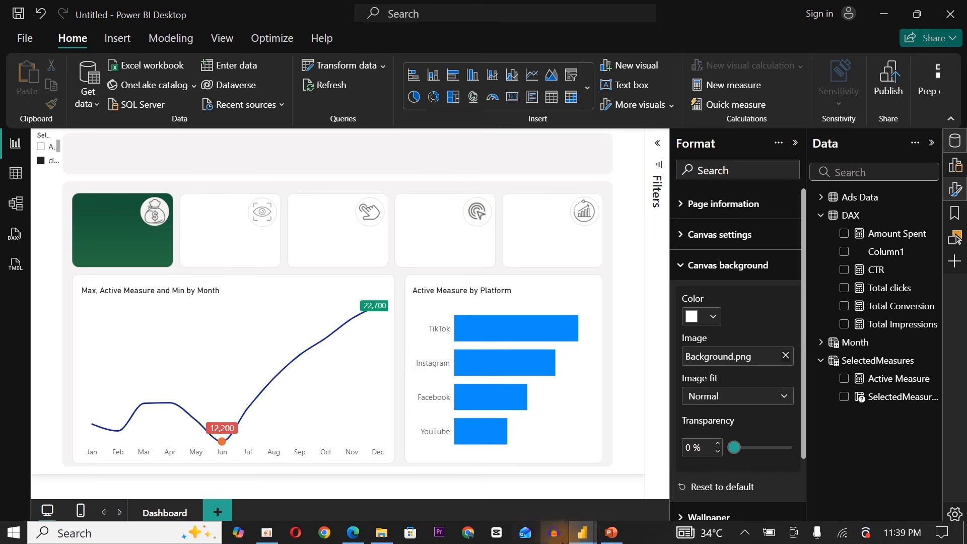
pyautogui.click(612, 535)
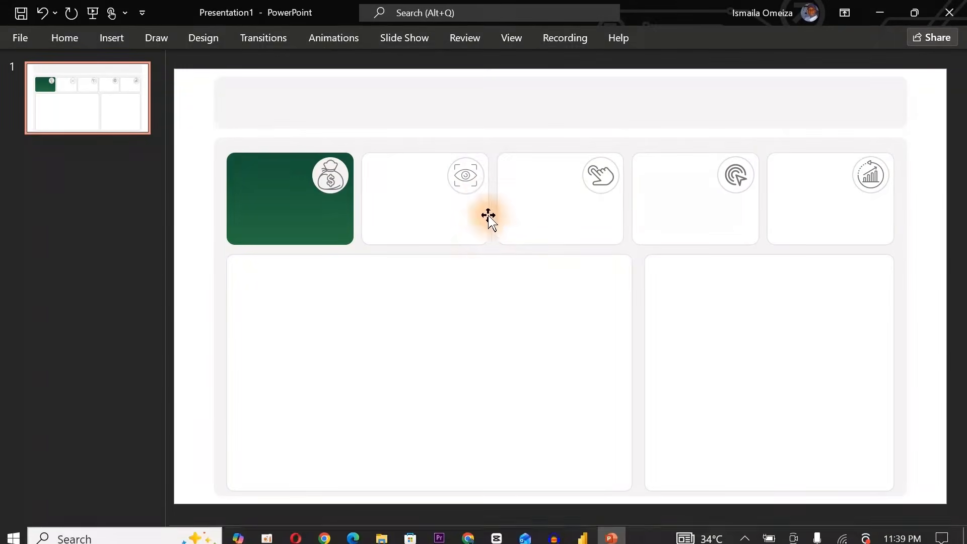
pyautogui.click(474, 194)
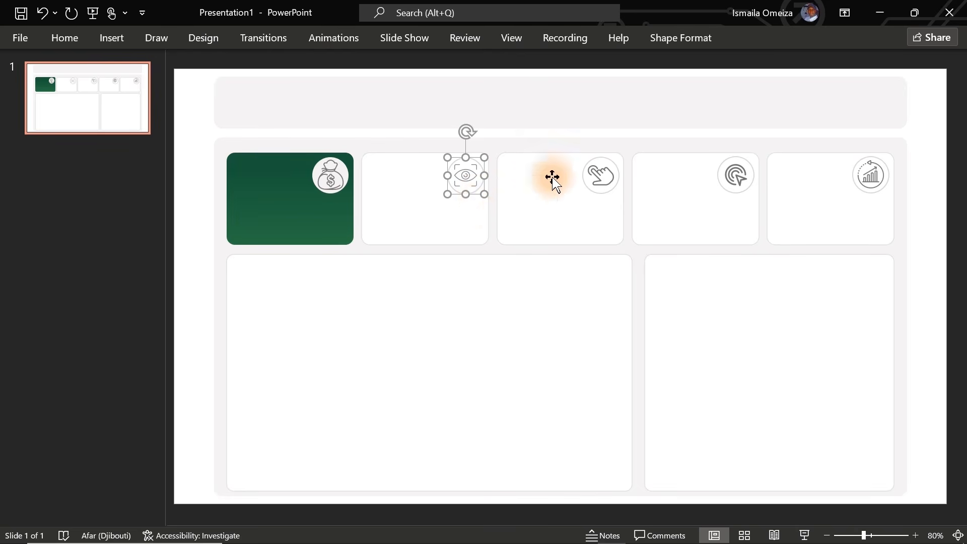
pyautogui.click(880, 13)
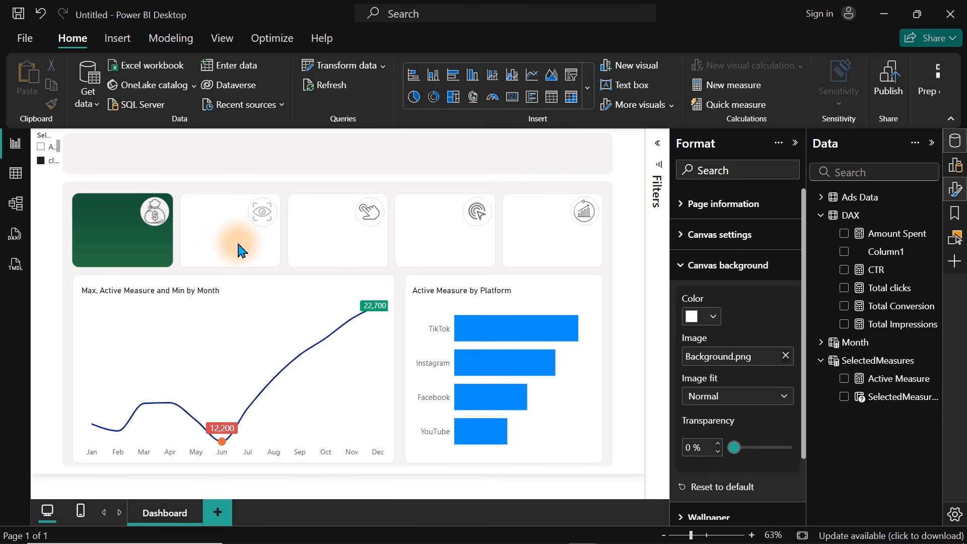
# Insert a text box reading Amount Spent and shrink it to a short strip at the top of the page
pyautogui.click(115, 38)
pyautogui.click(669, 88)
pyautogui.click(142, 175)
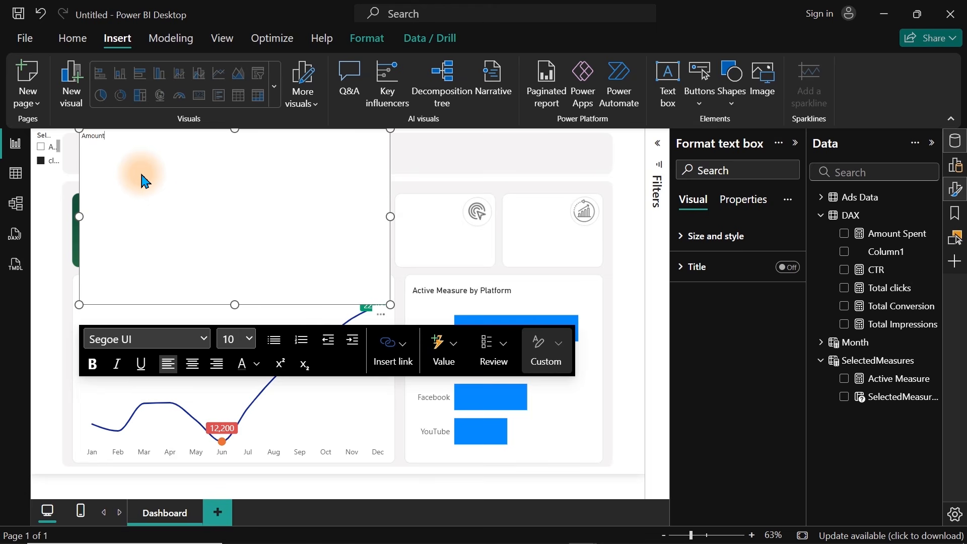
pyautogui.moveTo(390, 304); pyautogui.dragTo(260, 150)
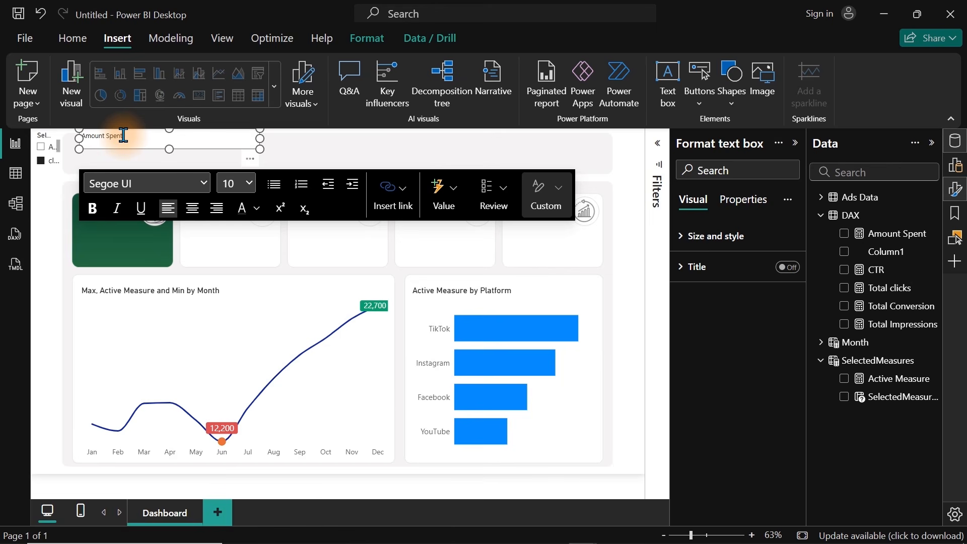
# Set the Amount Spent text box's text to font size 14
pyautogui.click(233, 180)
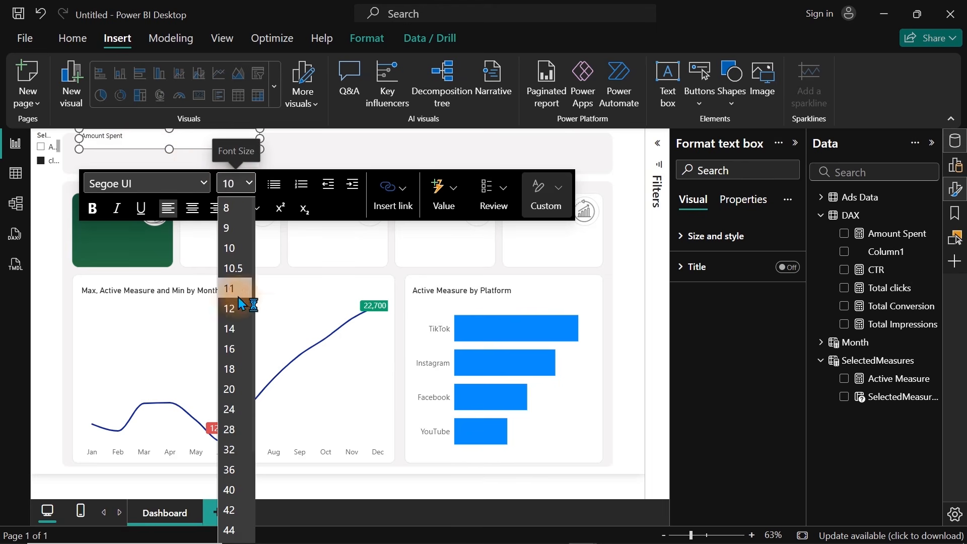
pyautogui.click(237, 328)
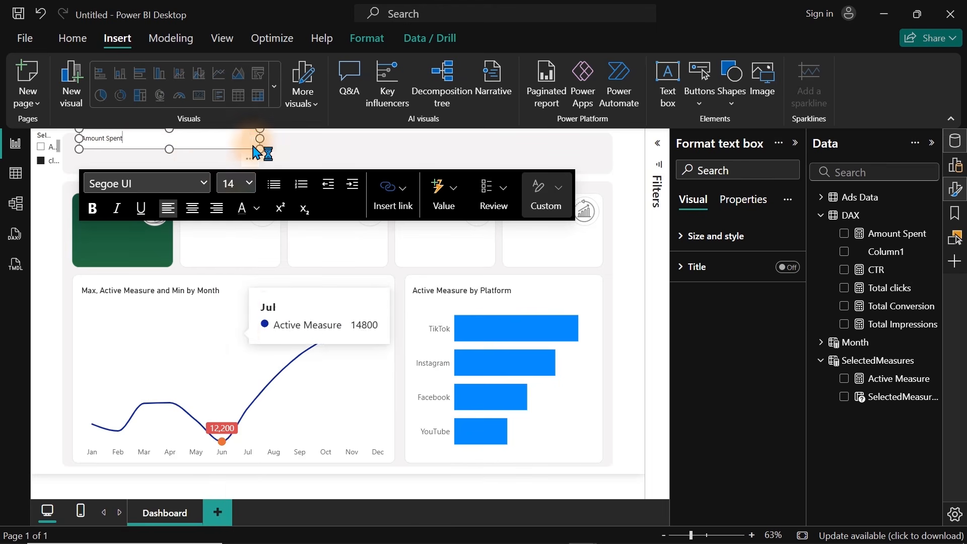
pyautogui.tripleClick(164, 138)
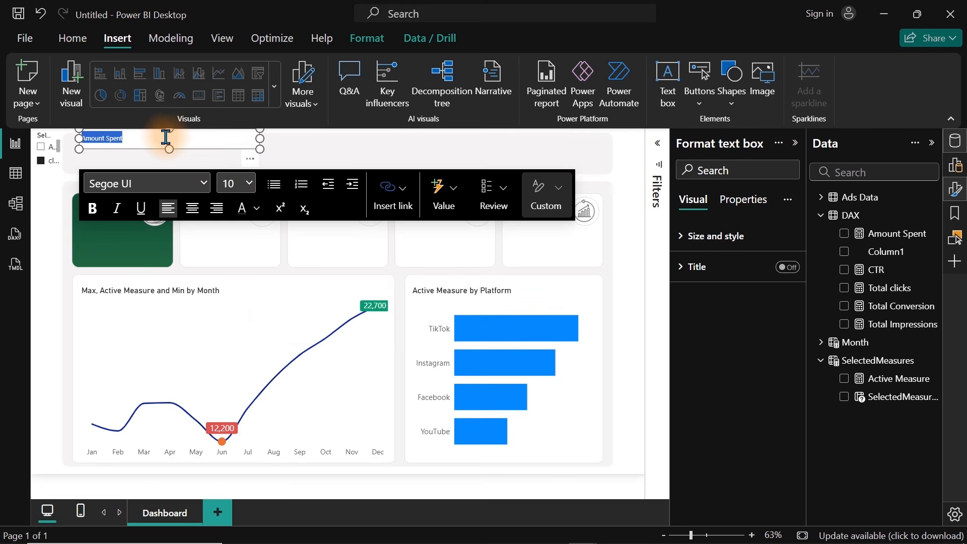
pyautogui.click(251, 189)
pyautogui.click(231, 328)
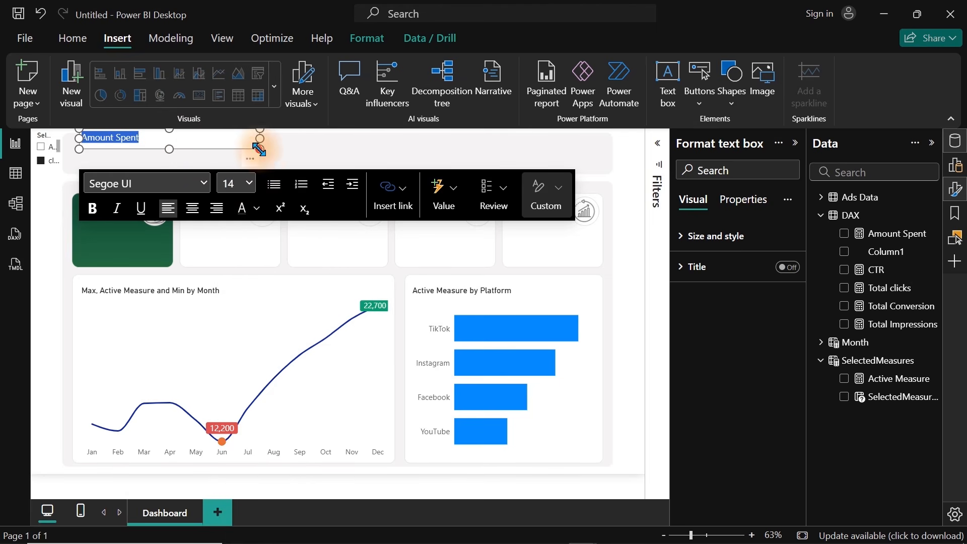
# Narrow the Amount Spent text box, place it on the green card, and turn off its background
pyautogui.moveTo(259, 148); pyautogui.dragTo(159, 229)
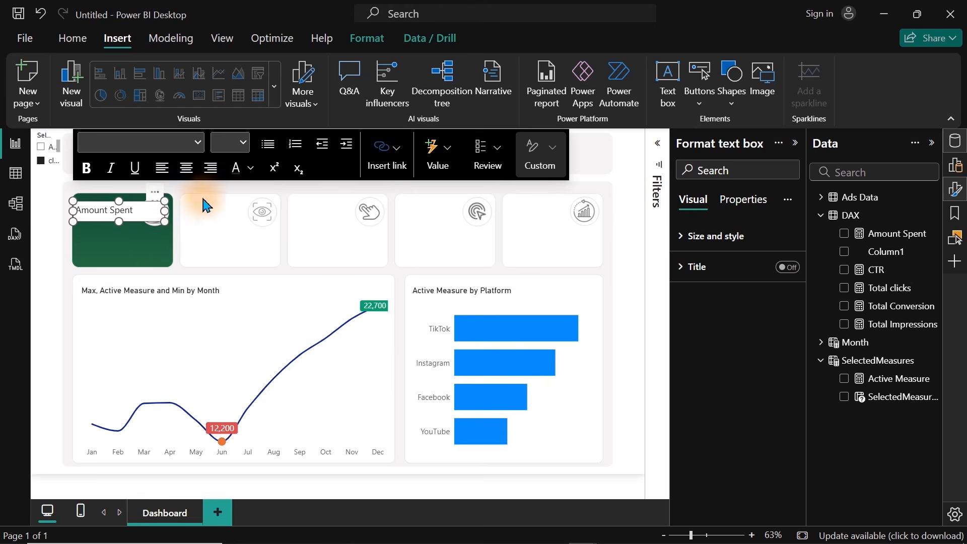
pyautogui.click(739, 237)
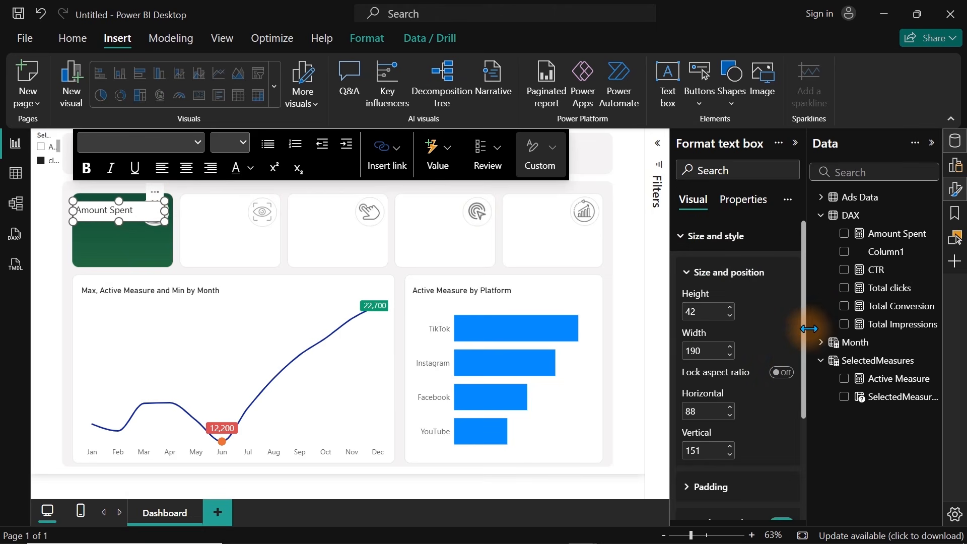
pyautogui.scroll(-3, 801, 337)
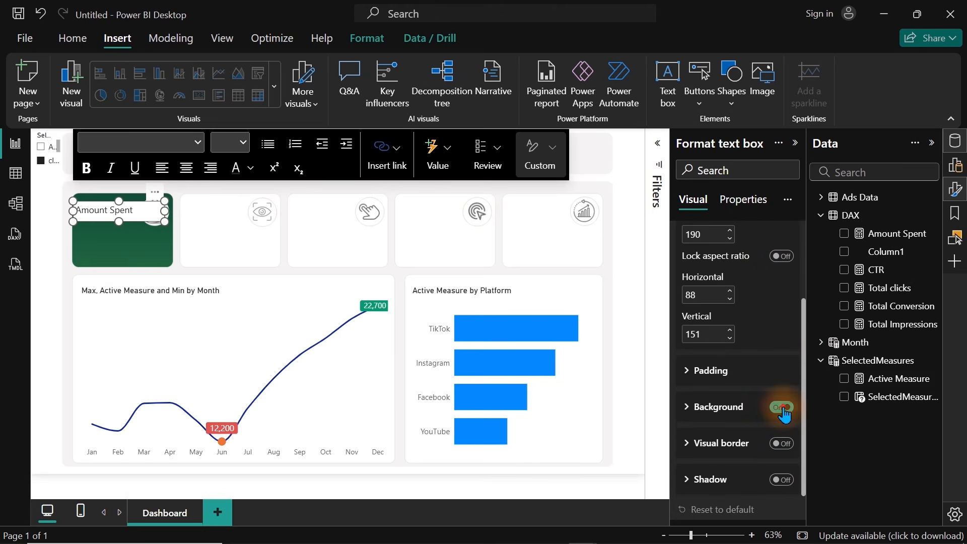
pyautogui.click(782, 408)
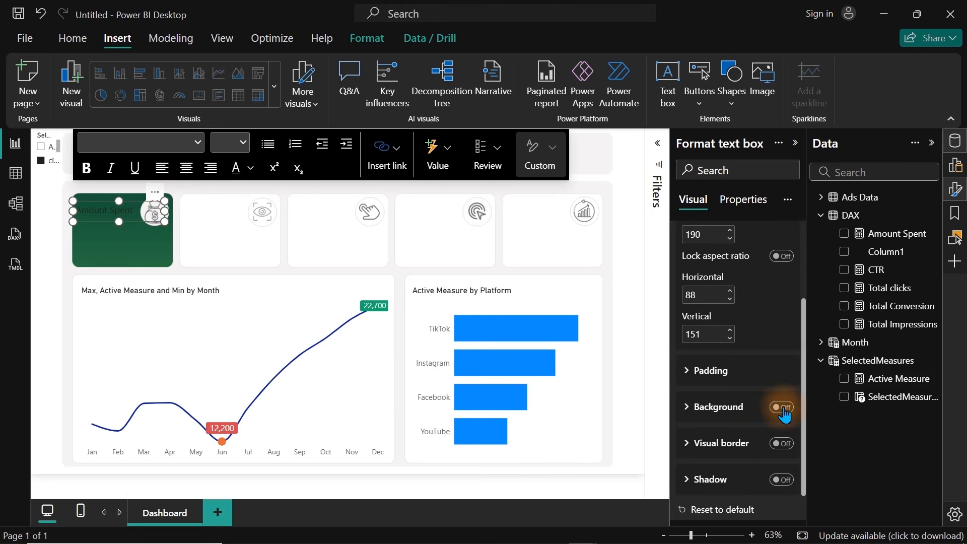
# Change the Amount Spent label's font colour to white
pyautogui.click(128, 212)
pyautogui.hotkey('ctrl', 'a')
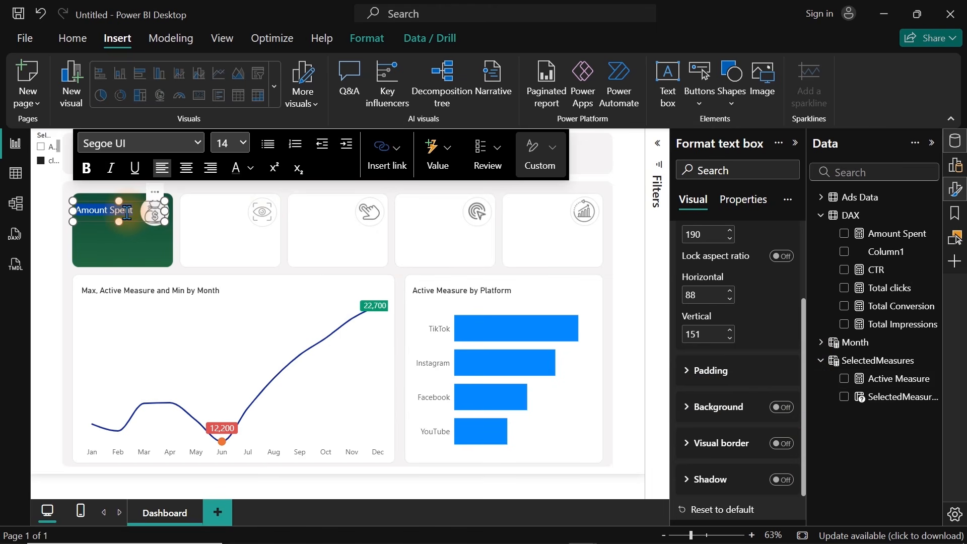
pyautogui.click(250, 168)
pyautogui.click(268, 264)
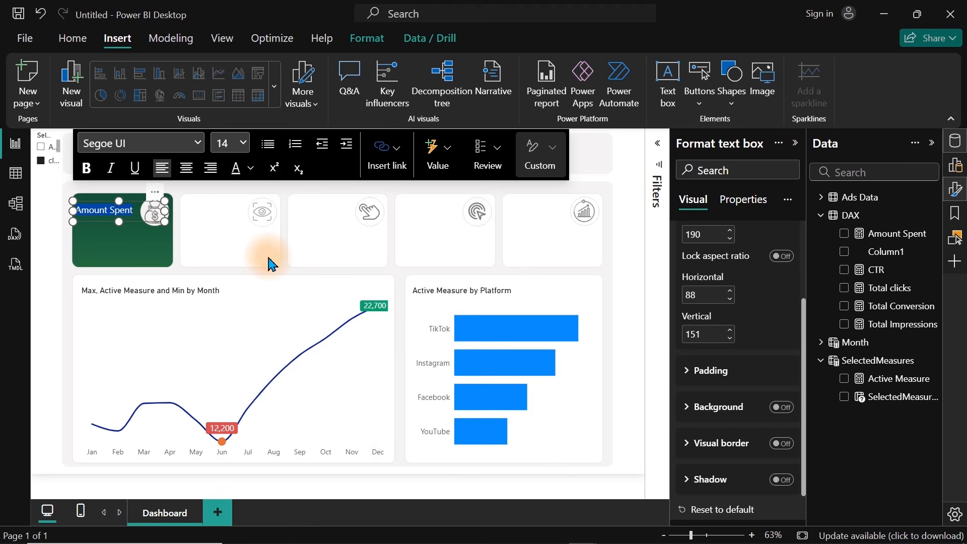
pyautogui.click(326, 261)
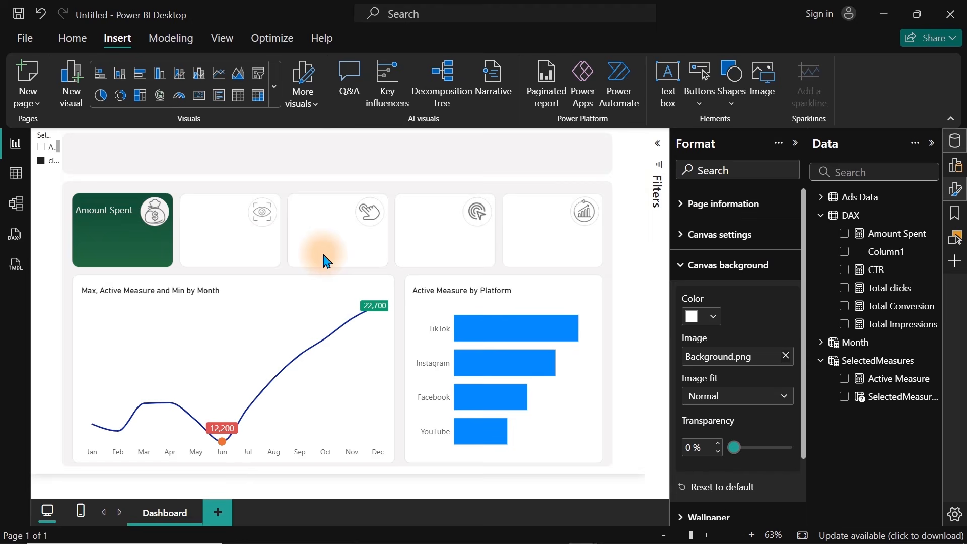
# Duplicate the Amount Spent label and align the copy at the same height on the second card
pyautogui.click(128, 217)
pyautogui.click(133, 214)
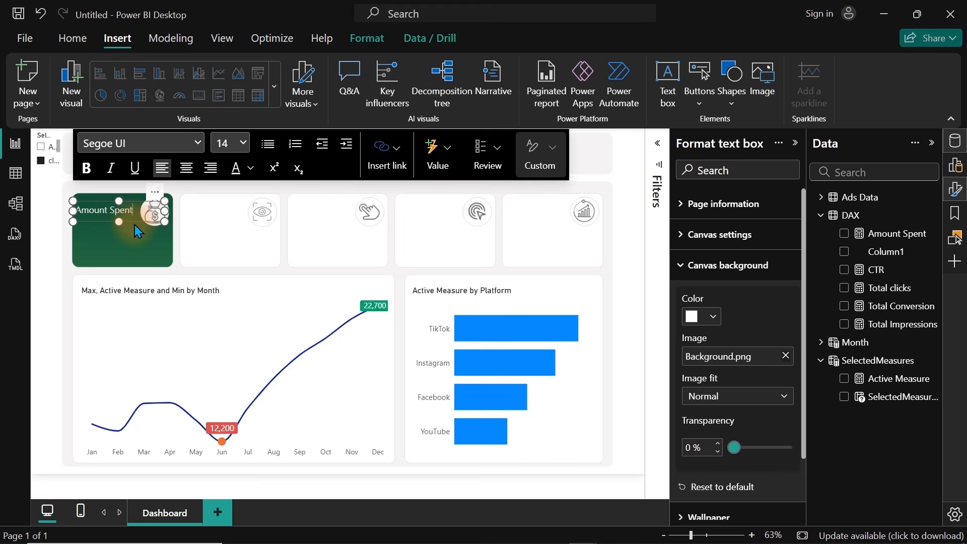
pyautogui.click(135, 222)
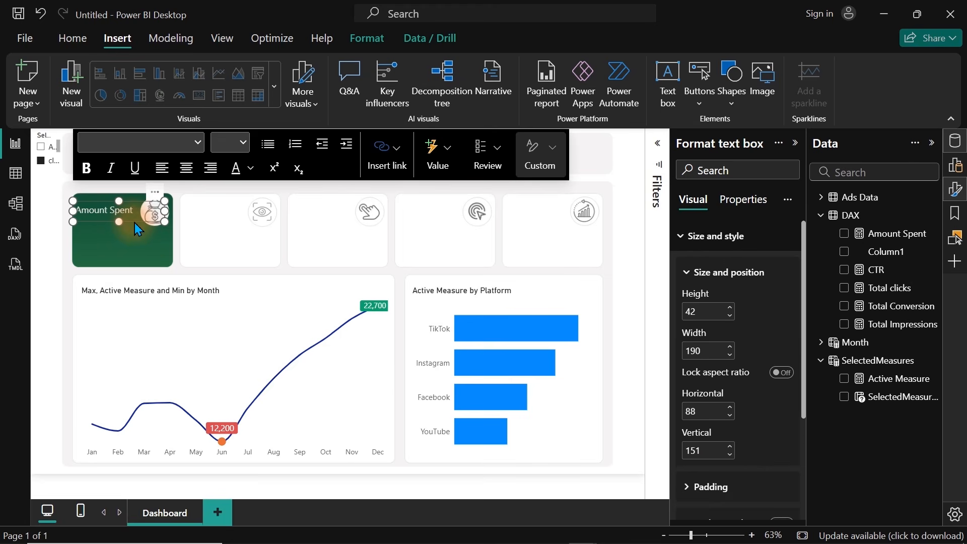
pyautogui.hotkey('ctrl', 'v')
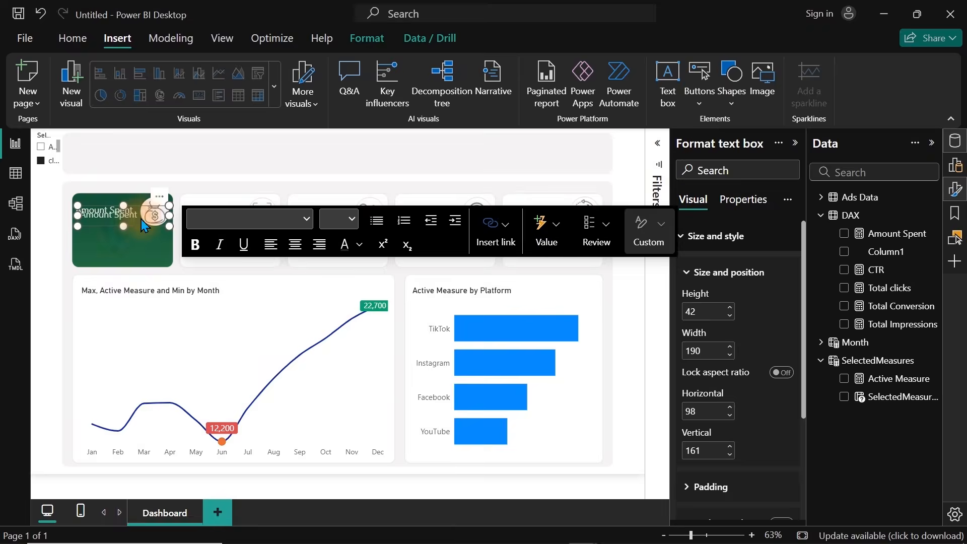
pyautogui.moveTo(165, 197); pyautogui.dragTo(267, 195)
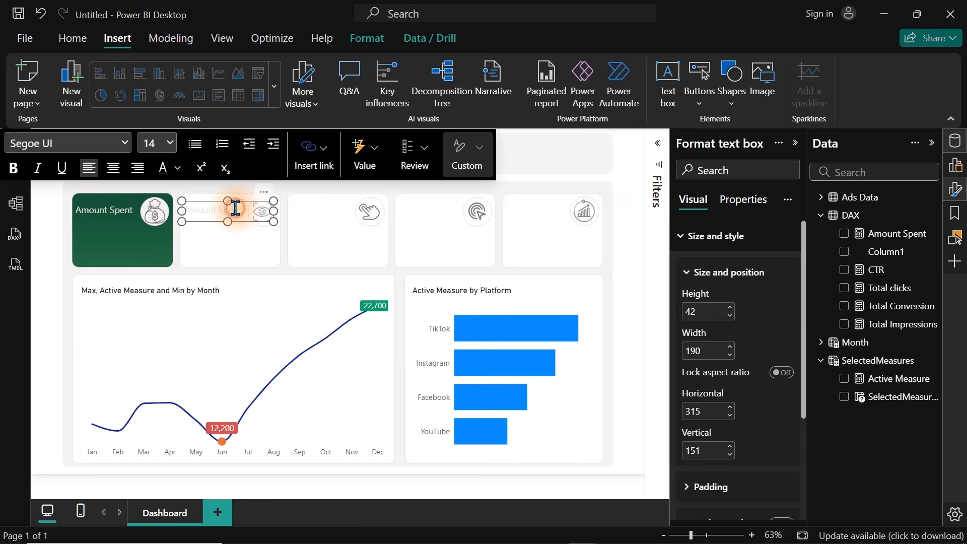
# Replace the second card's label text with Impression and give it a dark font colour
pyautogui.hotkey('ctrl', 'a')
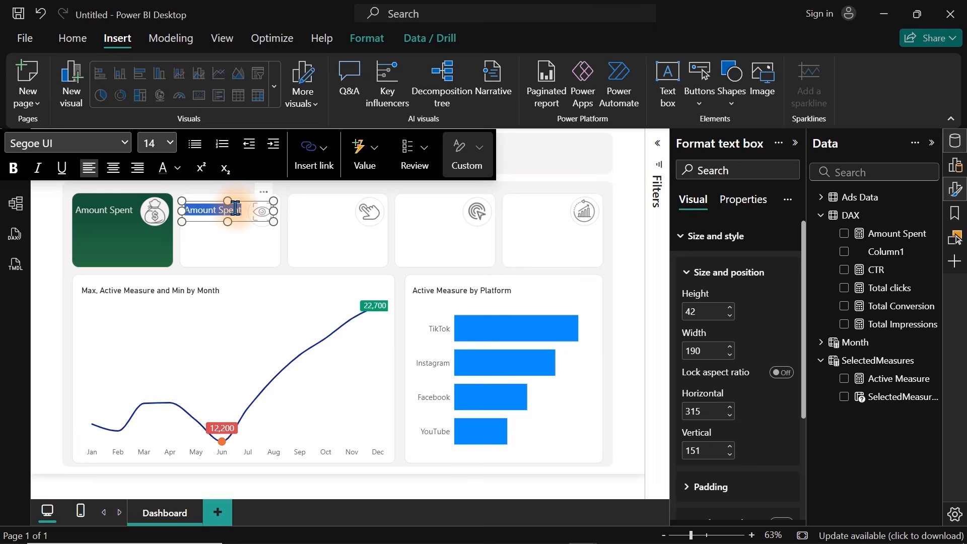
pyautogui.write('Impression')
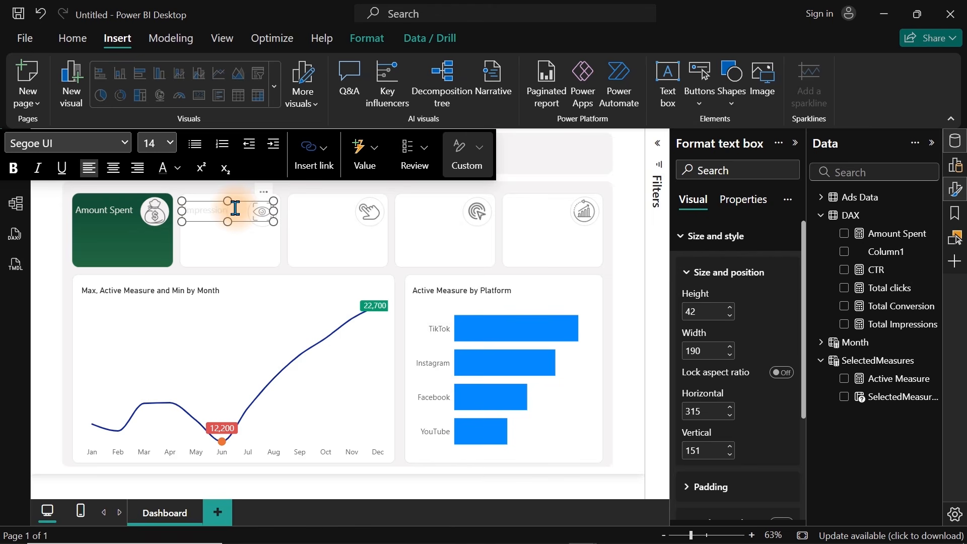
pyautogui.hotkey('ctrl', 'a')
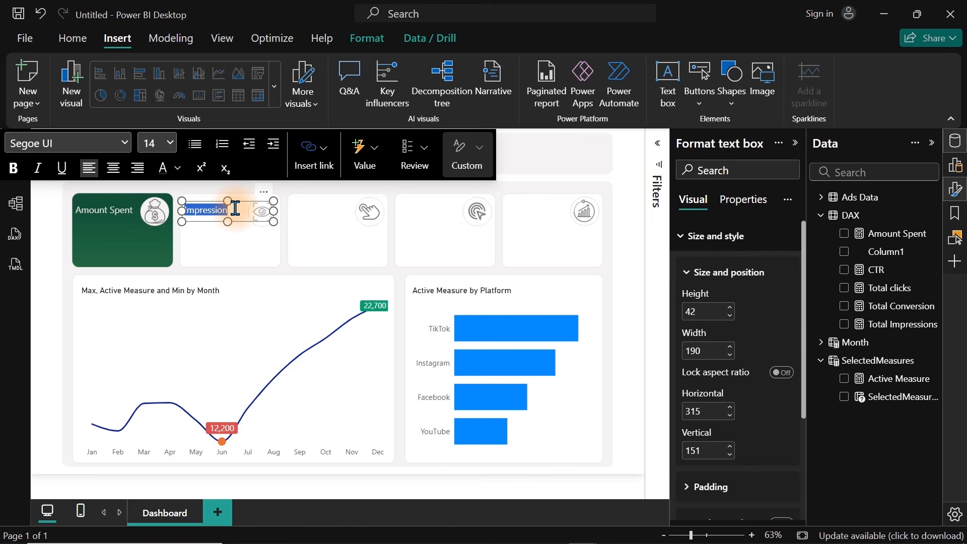
pyautogui.click(177, 170)
pyautogui.click(217, 300)
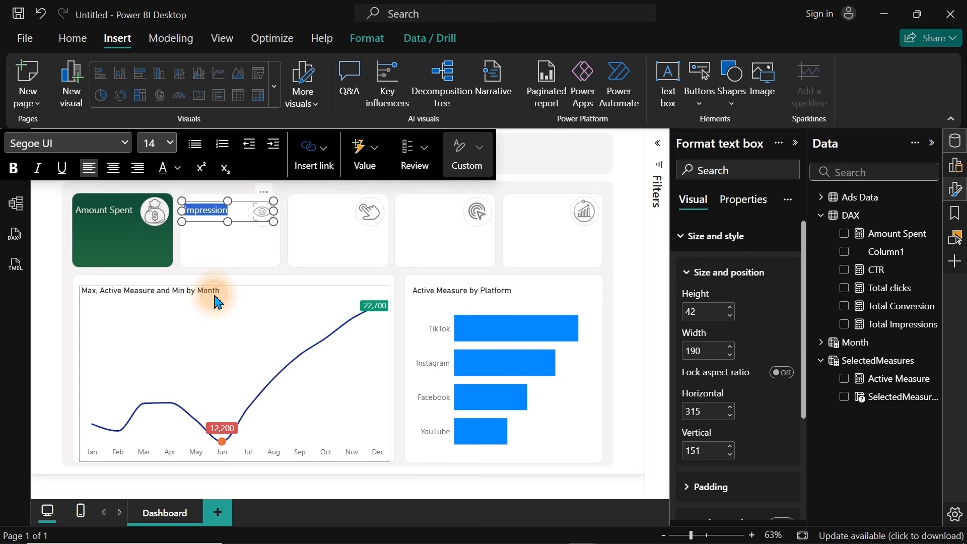
pyautogui.click(442, 249)
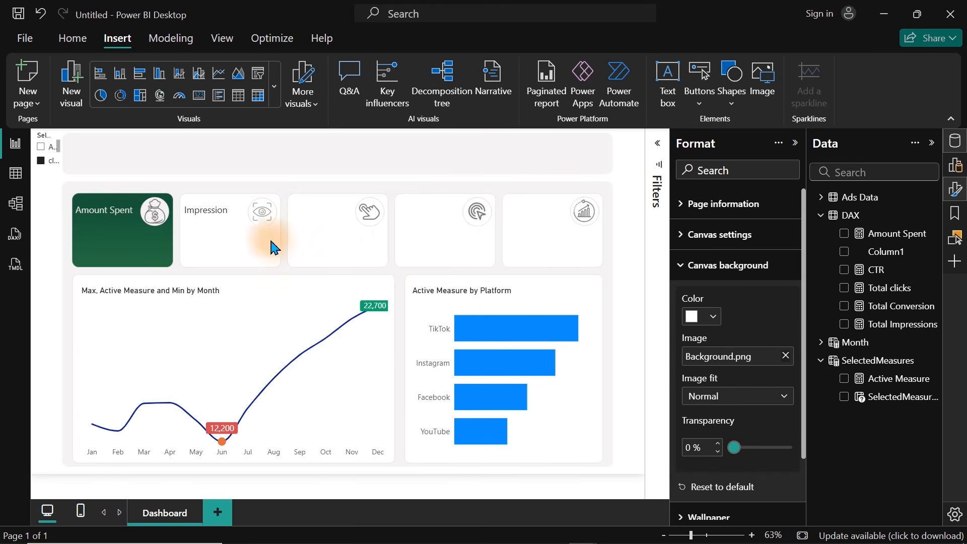
# Narrow the Impression text box from its left edge to a width of about 182
pyautogui.click(227, 211)
pyautogui.moveTo(182, 212); pyautogui.dragTo(188, 214)
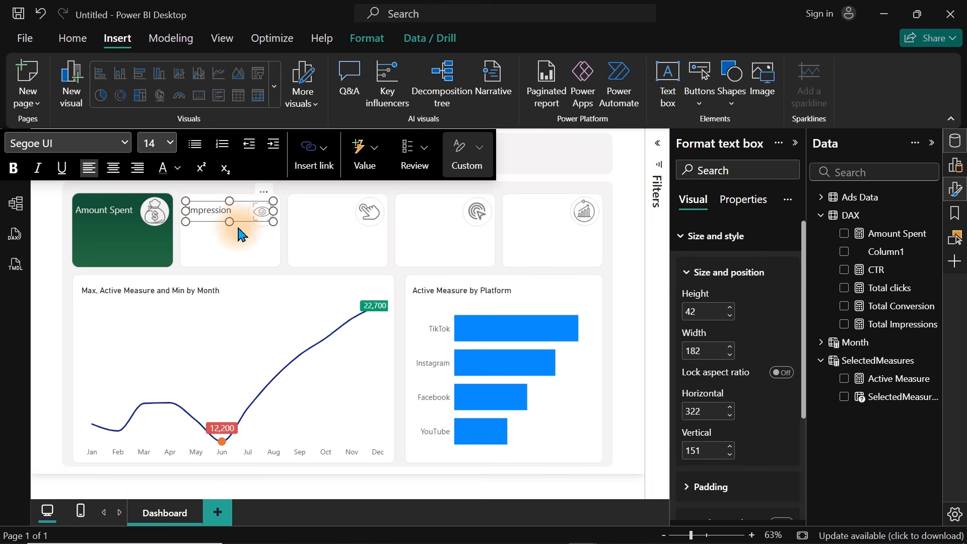
pyautogui.press('Escape')
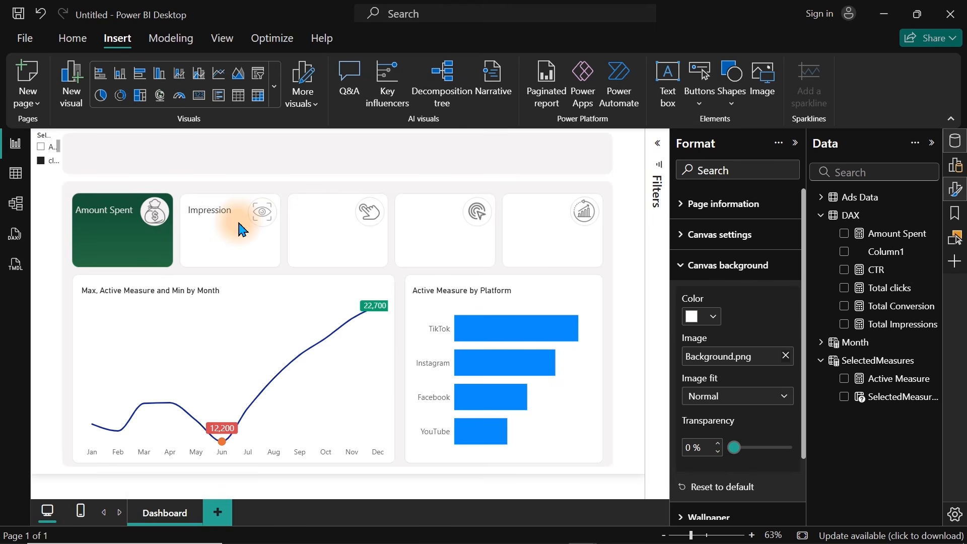
# Duplicate the Impression label onto the third, fourth and fifth cards, keeping the copies at the same height
pyautogui.click(239, 221)
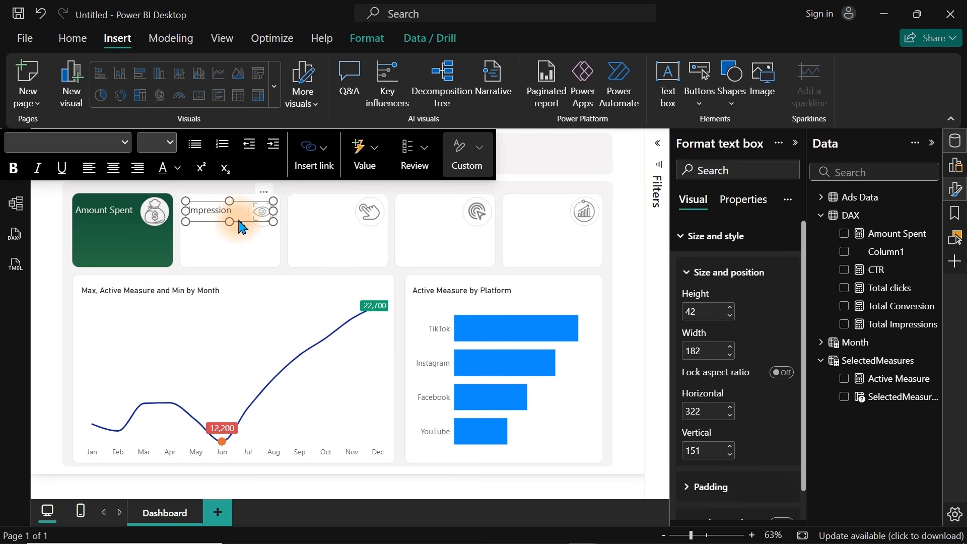
pyautogui.hotkey('ctrl', 'c')
pyautogui.hotkey('ctrl', 'v')
pyautogui.moveTo(269, 202); pyautogui.dragTo(377, 195)
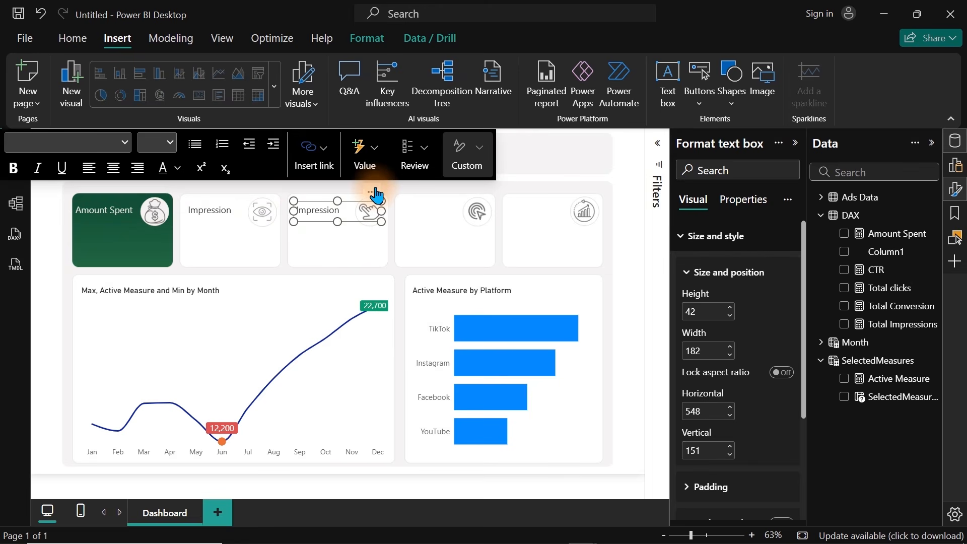
pyautogui.hotkey('ctrl', 'c')
pyautogui.hotkey('ctrl', 'v')
pyautogui.moveTo(378, 199); pyautogui.dragTo(591, 194)
# Change the third card's label to Clicks and the fourth card's label to CTR
pyautogui.click(332, 215)
pyautogui.doubleClick(333, 215)
pyautogui.press('BackSpace')
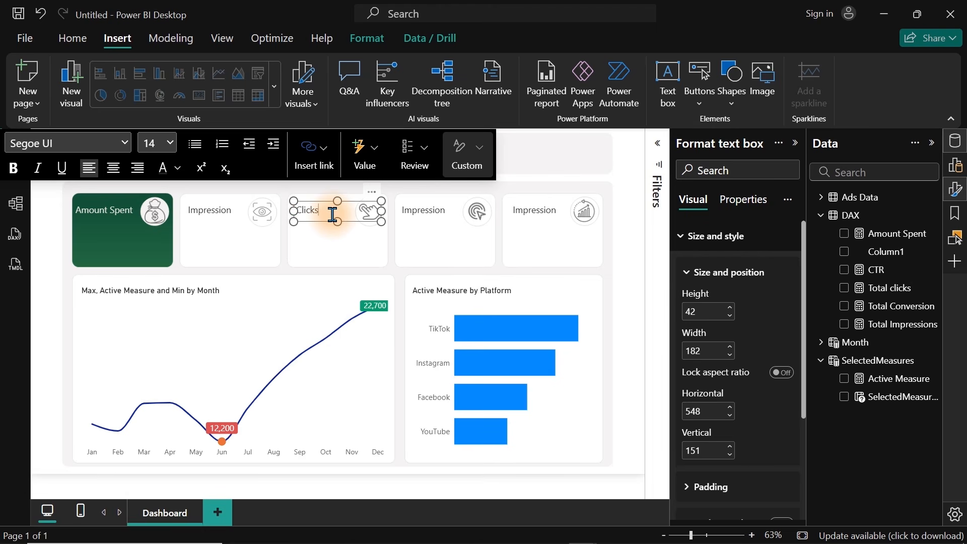
pyautogui.write('Clicks')
pyautogui.click(419, 211)
pyautogui.doubleClick(419, 210)
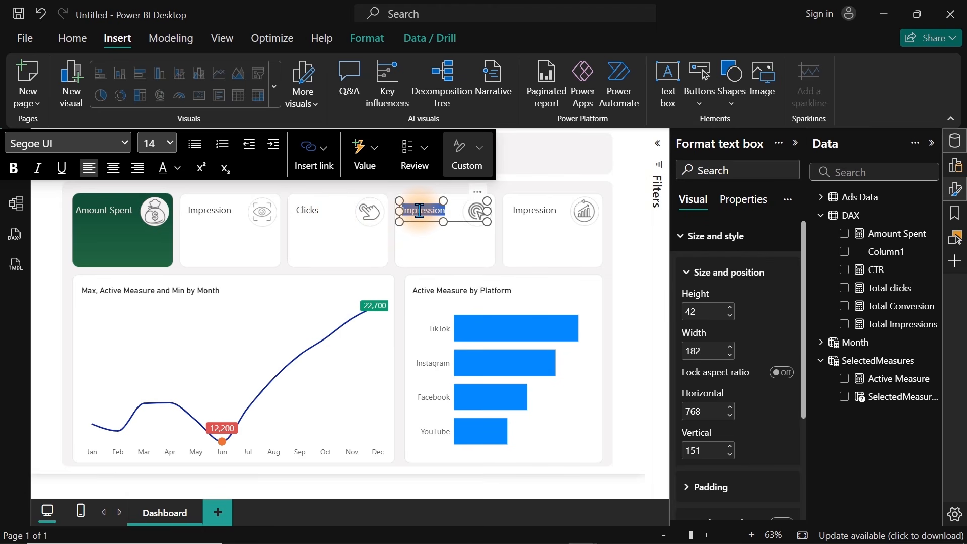
pyautogui.press('BackSpace')
# Change the fifth card's label to Conversion
pyautogui.click(527, 212)
pyautogui.click(537, 214)
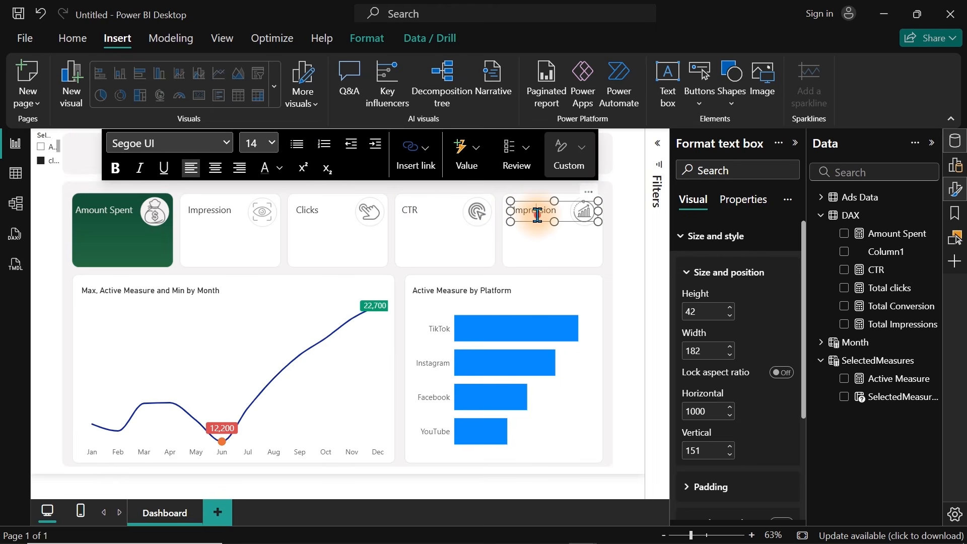
pyautogui.doubleClick(537, 214)
pyautogui.write('Conve')
pyautogui.click(630, 270)
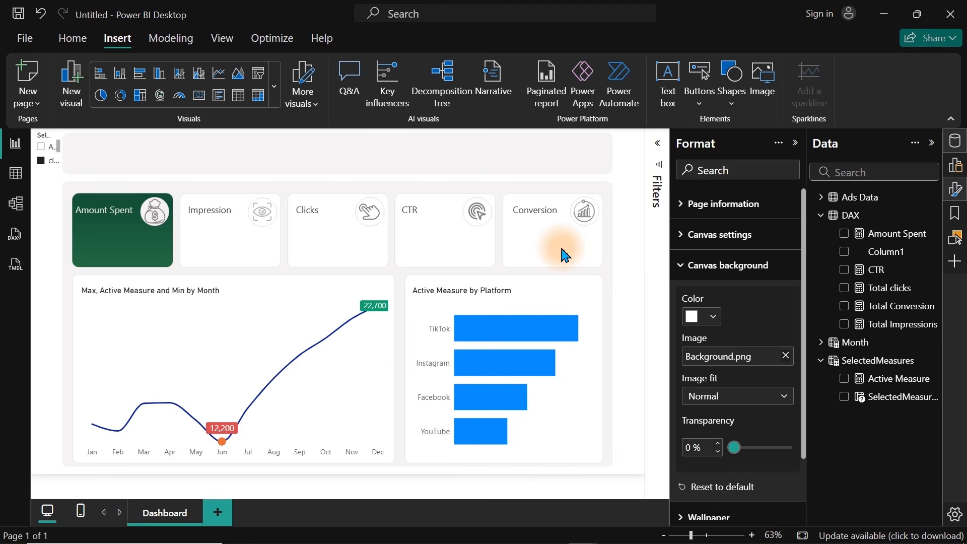
# Nudge the Amount Spent label slightly right on the green card, to a horizontal position of 94
pyautogui.click(145, 210)
pyautogui.click(131, 202)
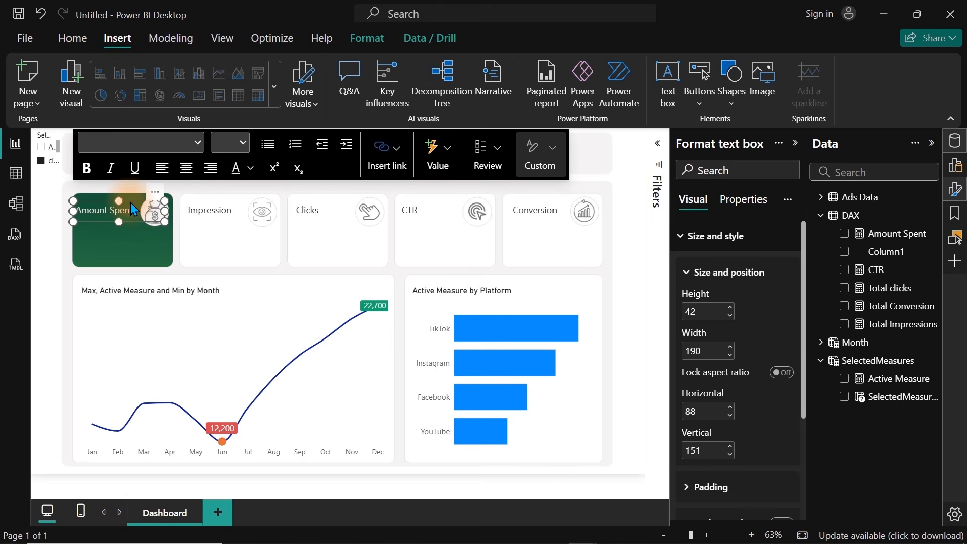
pyautogui.press('Right')
pyautogui.press('Right')
pyautogui.press('Right')
pyautogui.press('Right')
pyautogui.press('Right')
pyautogui.press('Right')
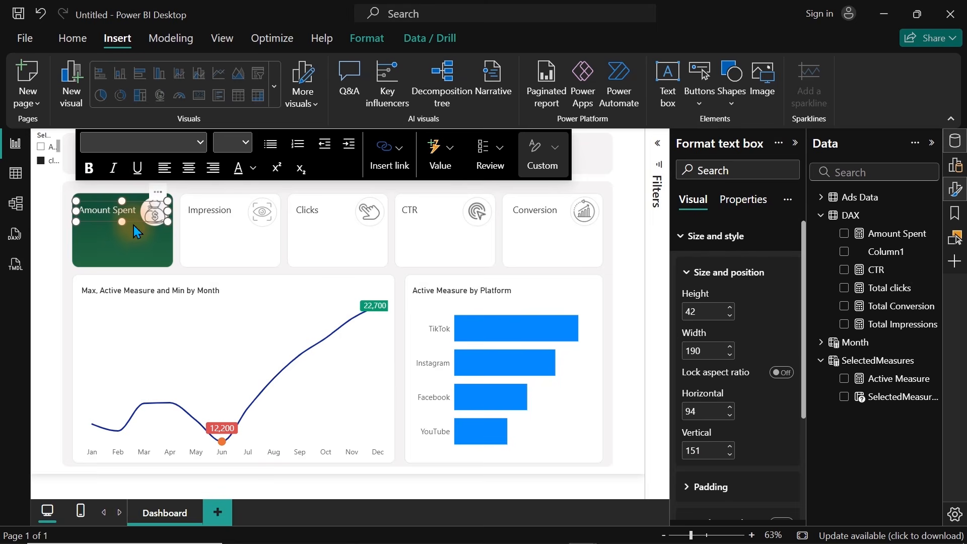
pyautogui.click(134, 233)
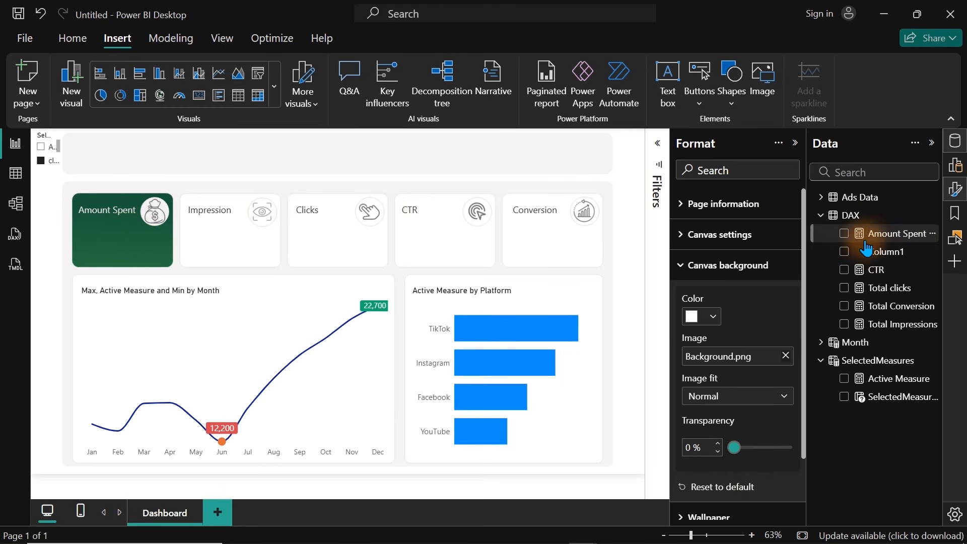
# Add a card visual for the Amount Spent measure over the green card and turn off its category label
pyautogui.click(844, 234)
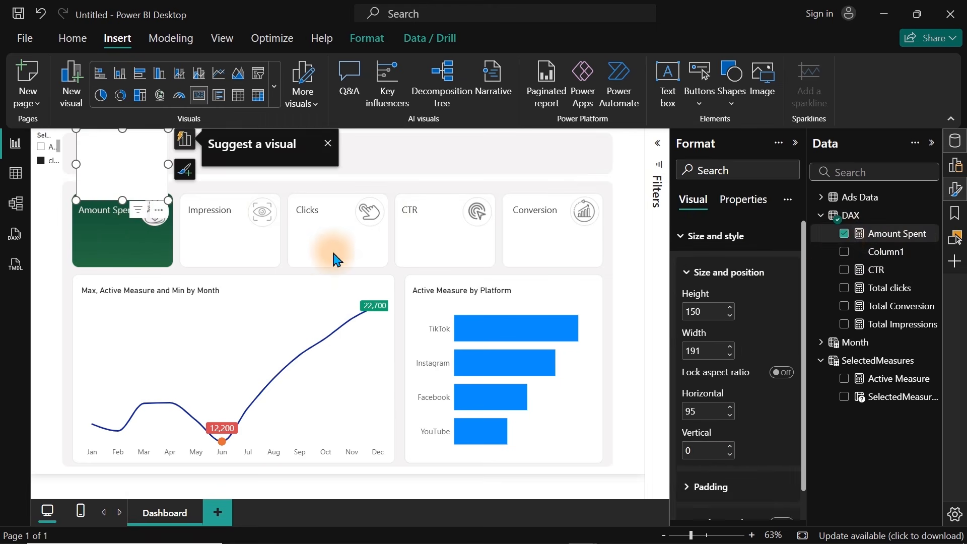
pyautogui.moveTo(121, 169); pyautogui.dragTo(132, 246)
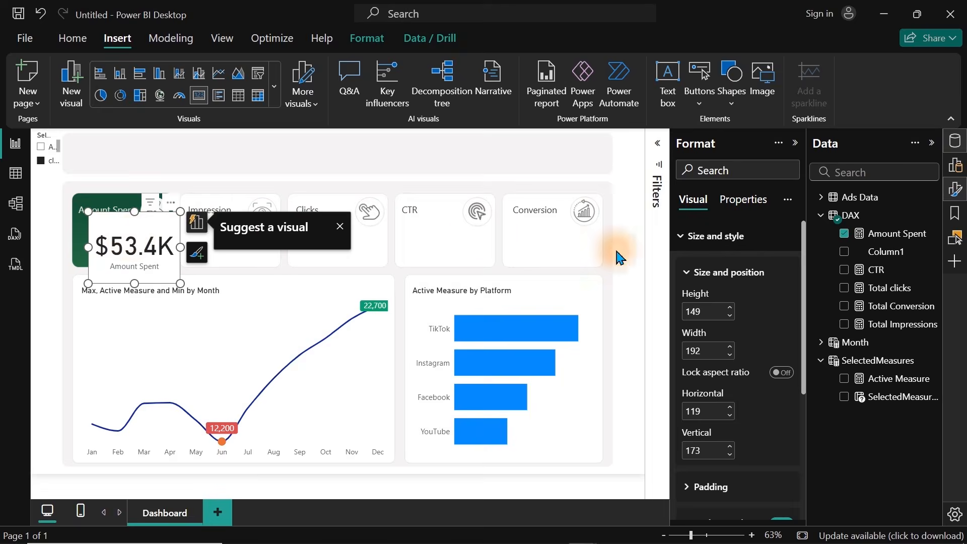
pyautogui.click(694, 236)
pyautogui.click(733, 298)
pyautogui.click(733, 298)
pyautogui.click(787, 329)
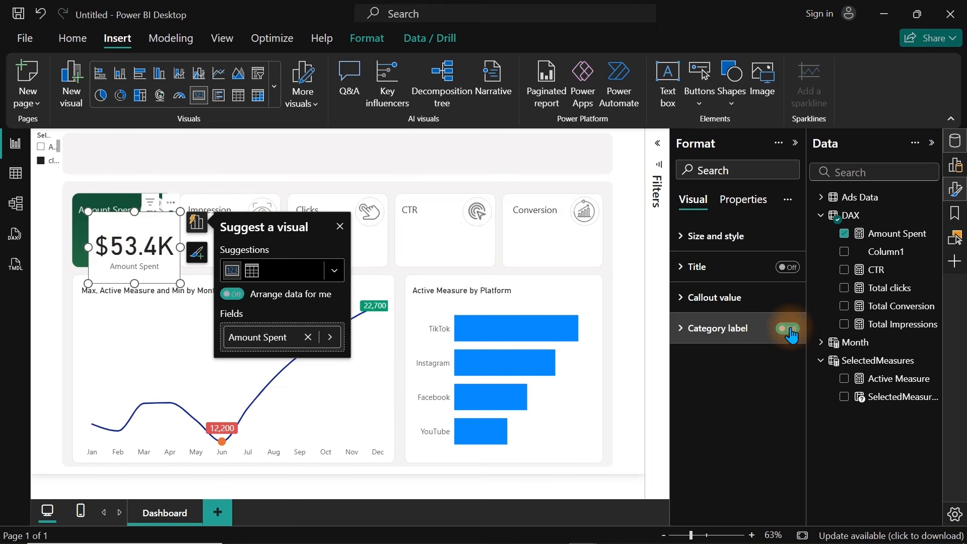
# Set the Amount Spent value to no display units and font size 30, and fit the visual inside the green card
pyautogui.click(726, 299)
pyautogui.click(757, 460)
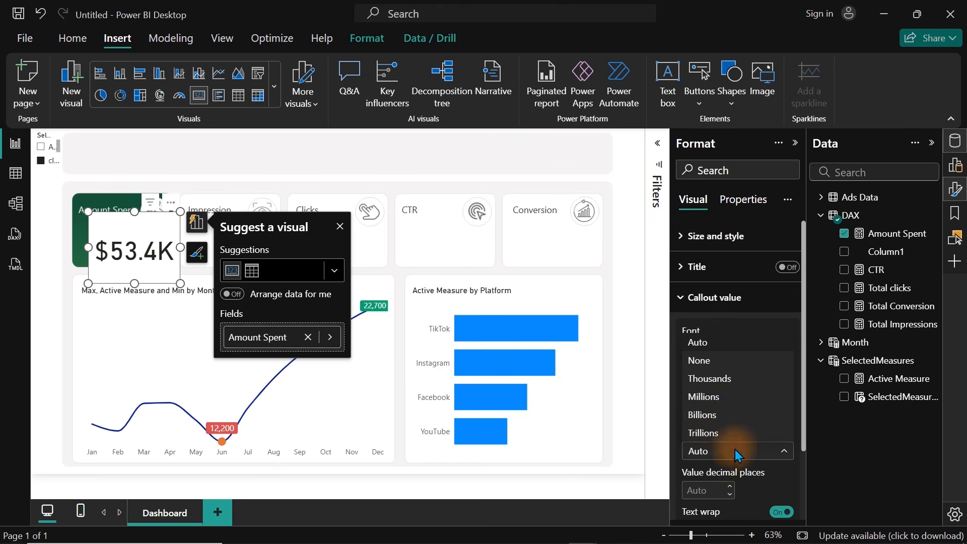
pyautogui.click(702, 363)
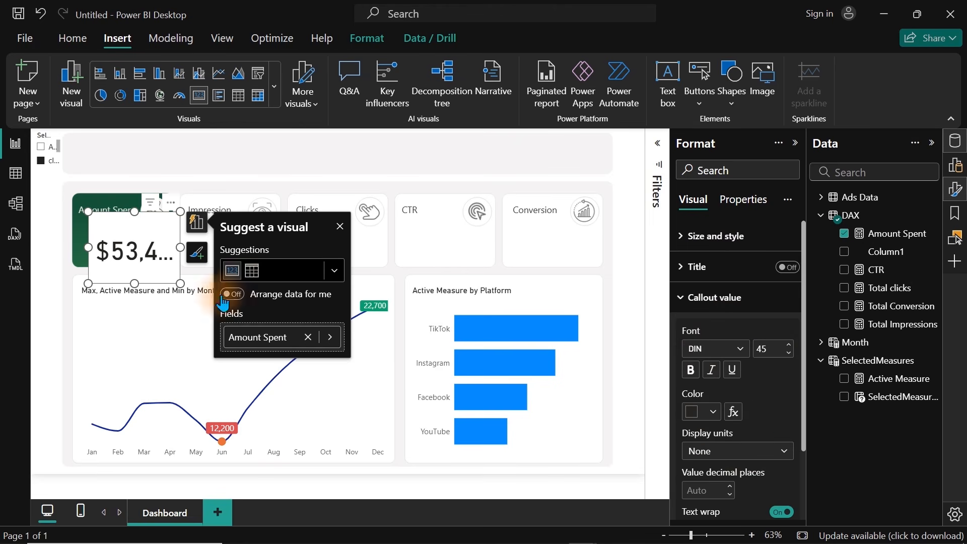
pyautogui.doubleClick(767, 347)
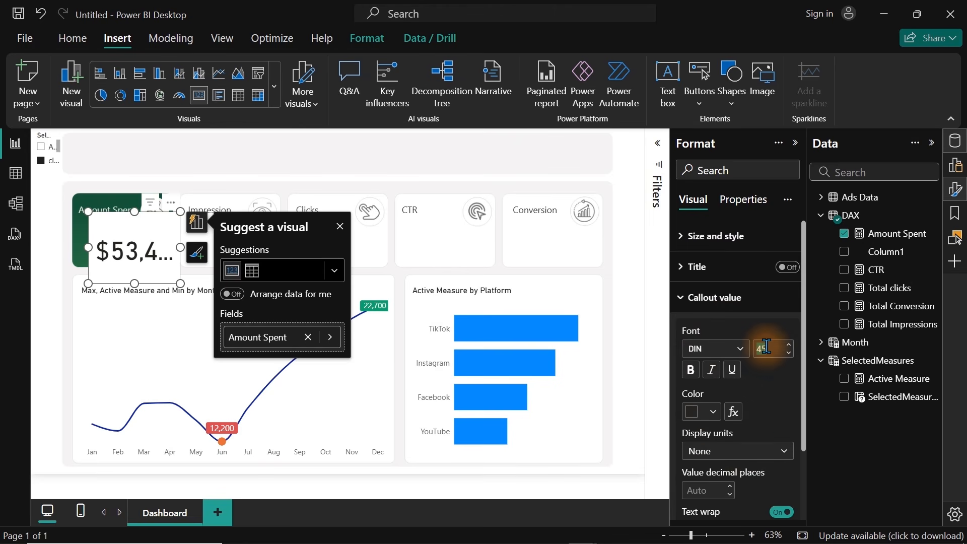
pyautogui.write('30')
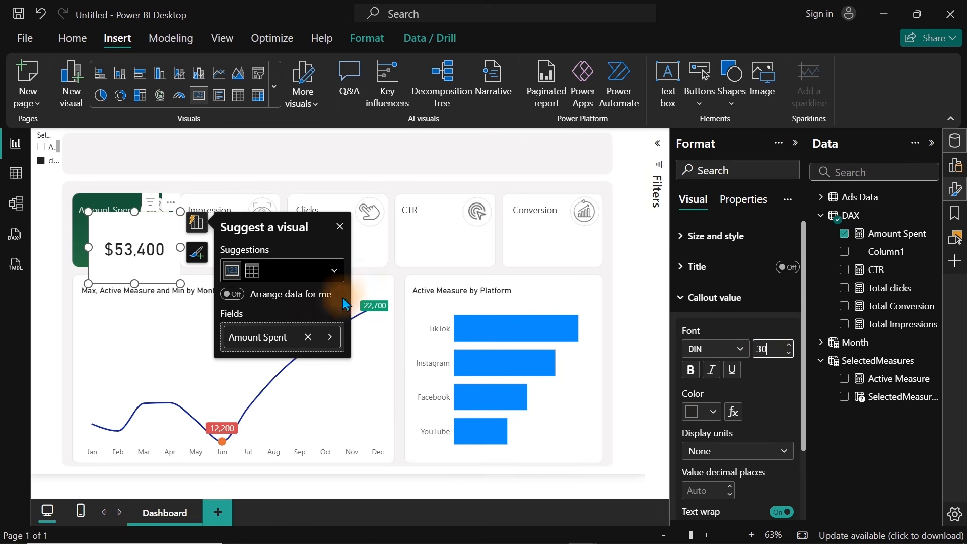
pyautogui.moveTo(181, 281); pyautogui.dragTo(129, 250)
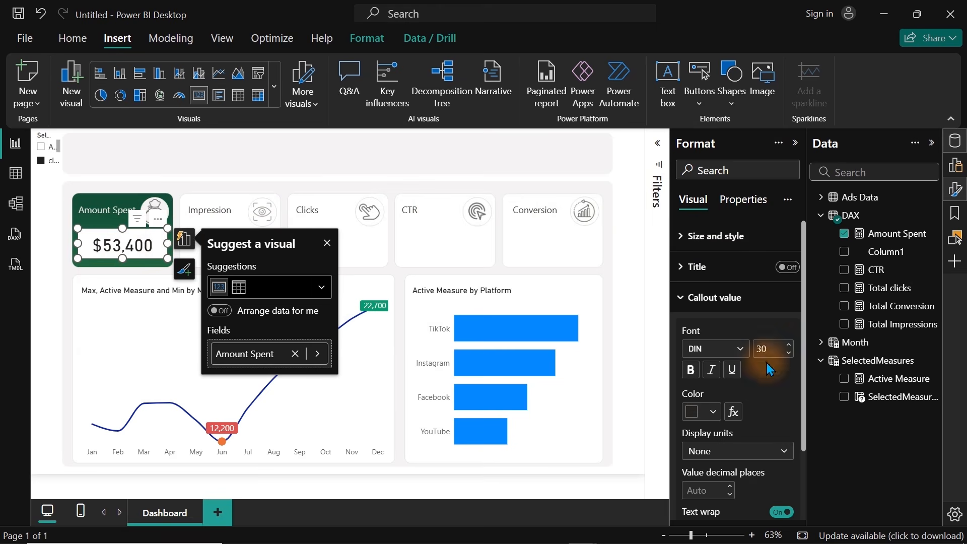
# Color the Amount Spent value light gray and turn off the visual's background
pyautogui.click(713, 410)
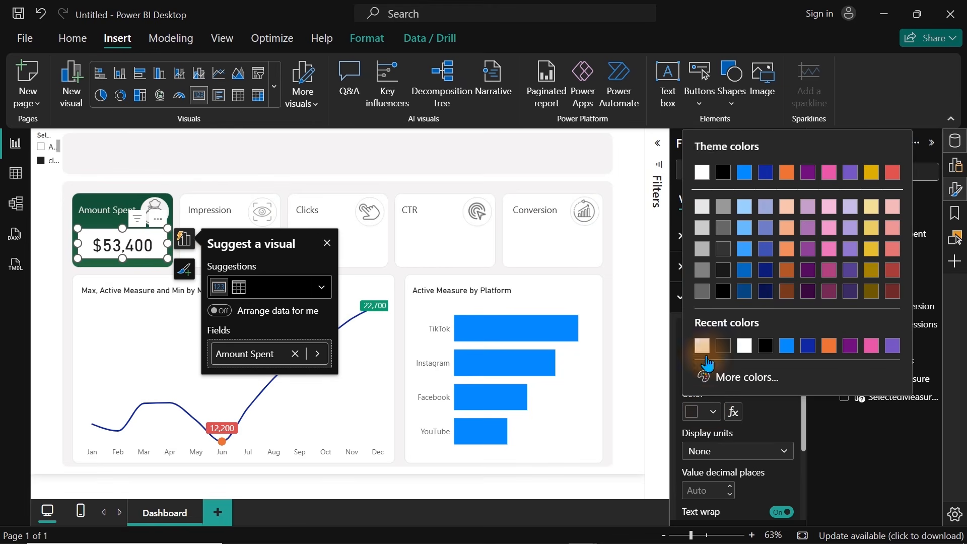
pyautogui.click(702, 211)
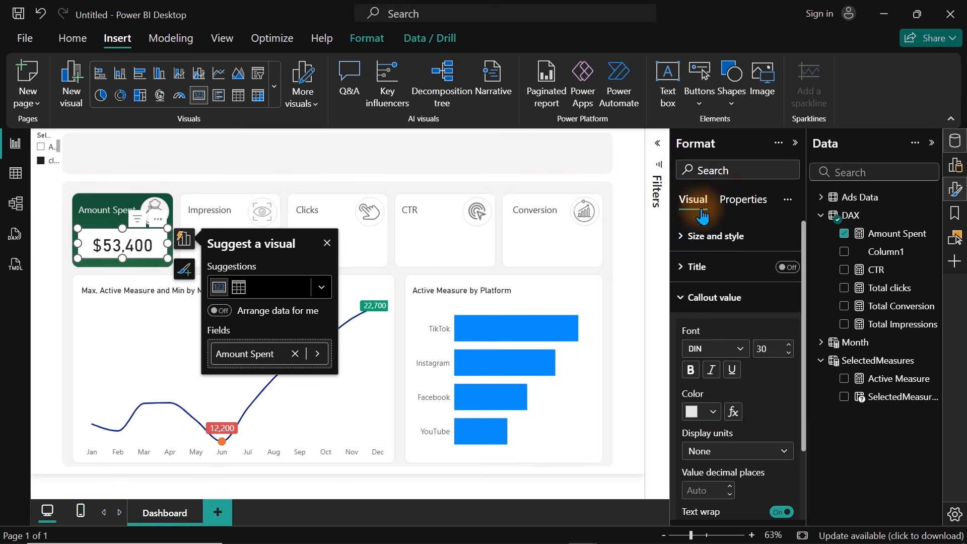
pyautogui.click(714, 236)
pyautogui.scroll(-5, 789, 323)
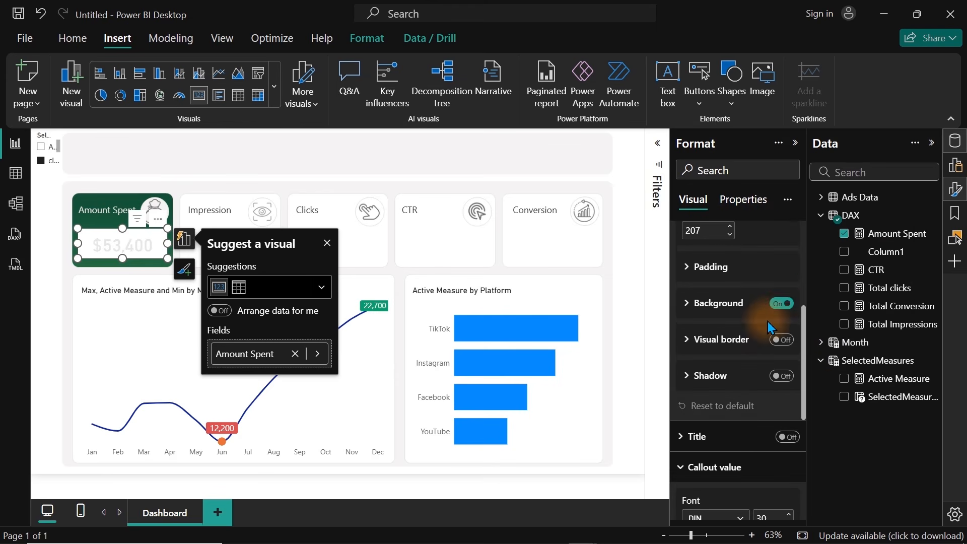
pyautogui.click(778, 304)
# Deselect the Amount Spent visual, hide the data field list and collapse the ribbon to enlarge the report canvas
pyautogui.click(950, 186)
pyautogui.click(950, 186)
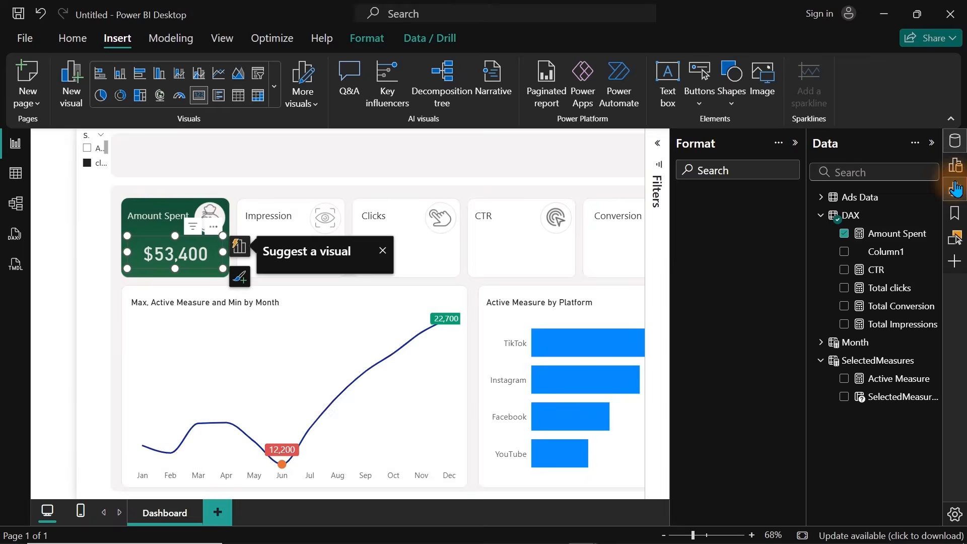
pyautogui.click(339, 153)
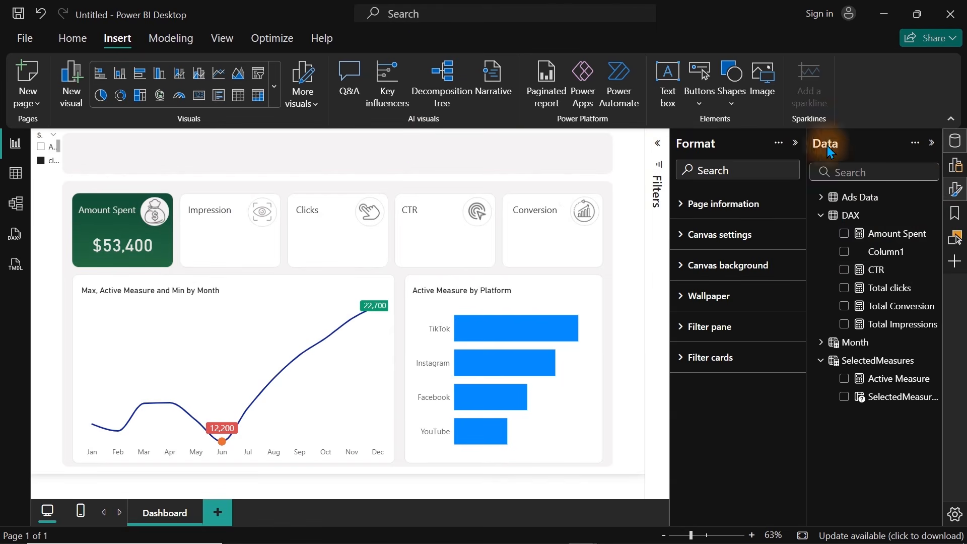
pyautogui.click(960, 148)
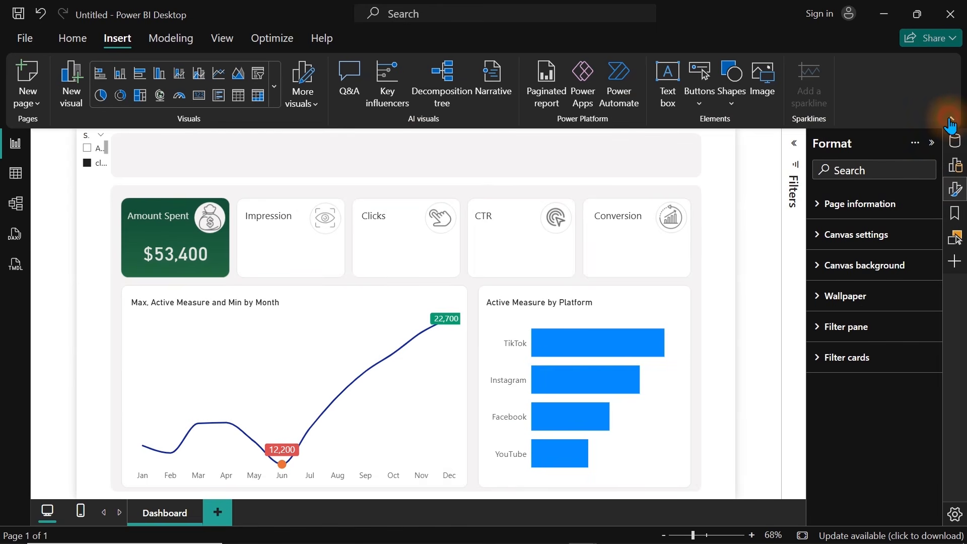
pyautogui.click(951, 123)
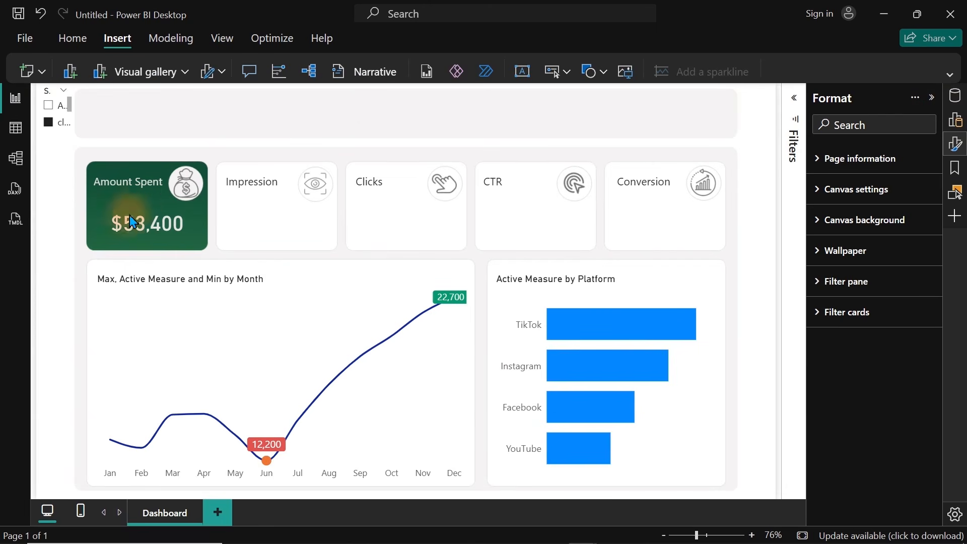
# Duplicate the Amount Spent visual onto the Impression card and replace its measure with Total Impressions
pyautogui.click(155, 231)
pyautogui.moveTo(154, 230); pyautogui.dragTo(274, 228)
pyautogui.click(955, 97)
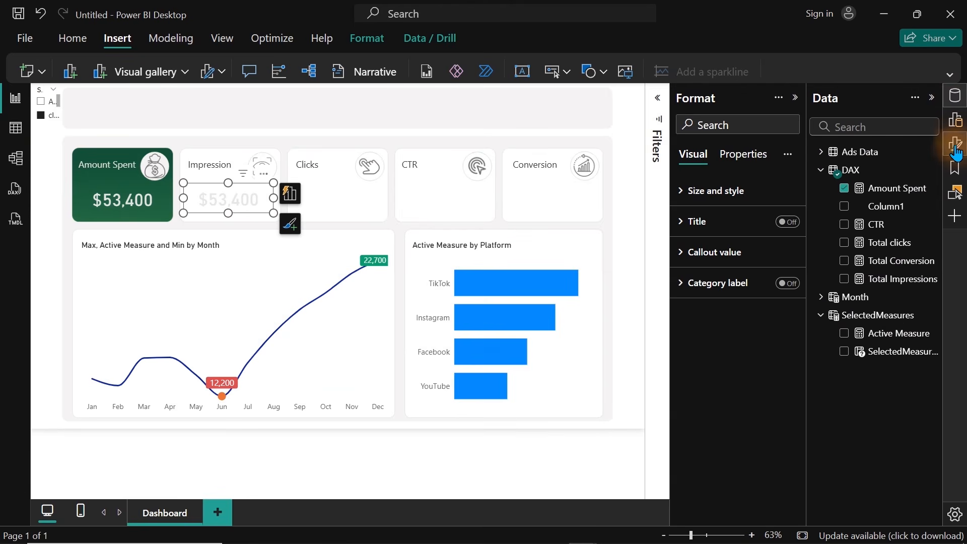
pyautogui.click(956, 144)
pyautogui.click(845, 187)
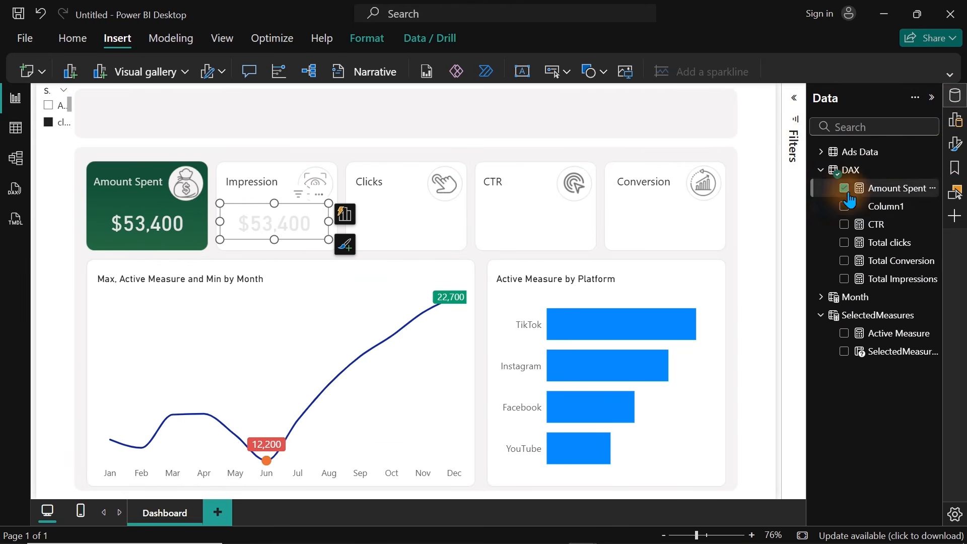
pyautogui.click(845, 279)
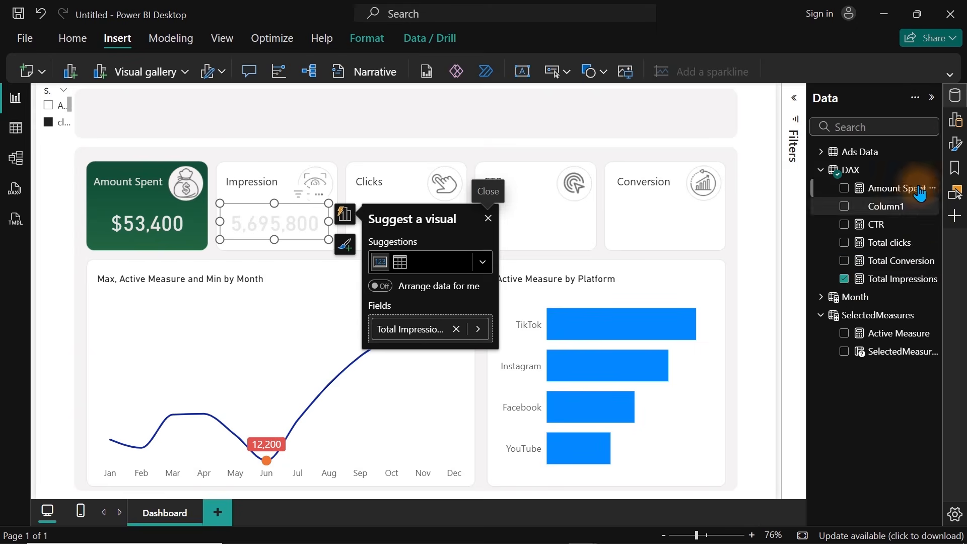
# Change the callout value color of the Impression card's visual to dark gray
pyautogui.click(956, 144)
pyautogui.click(726, 253)
pyautogui.click(709, 376)
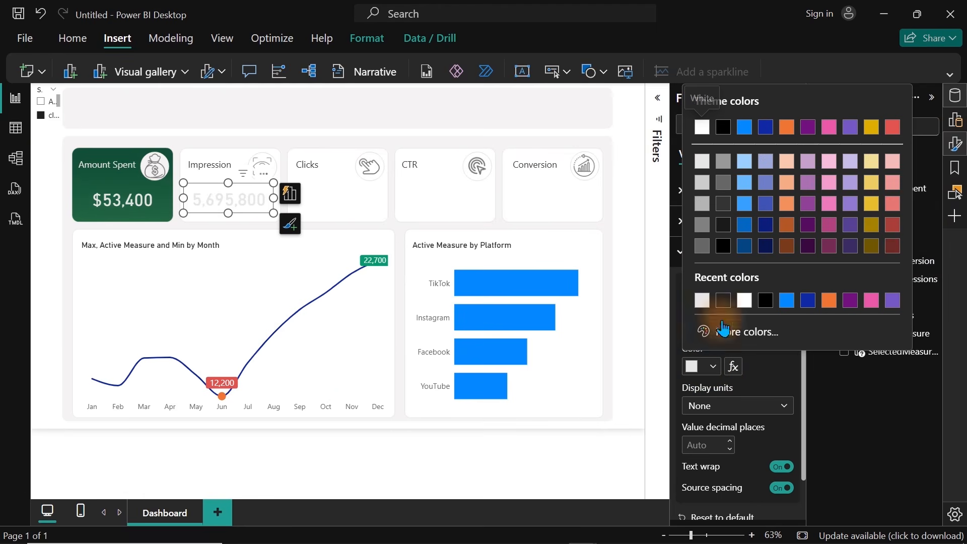
pyautogui.click(722, 206)
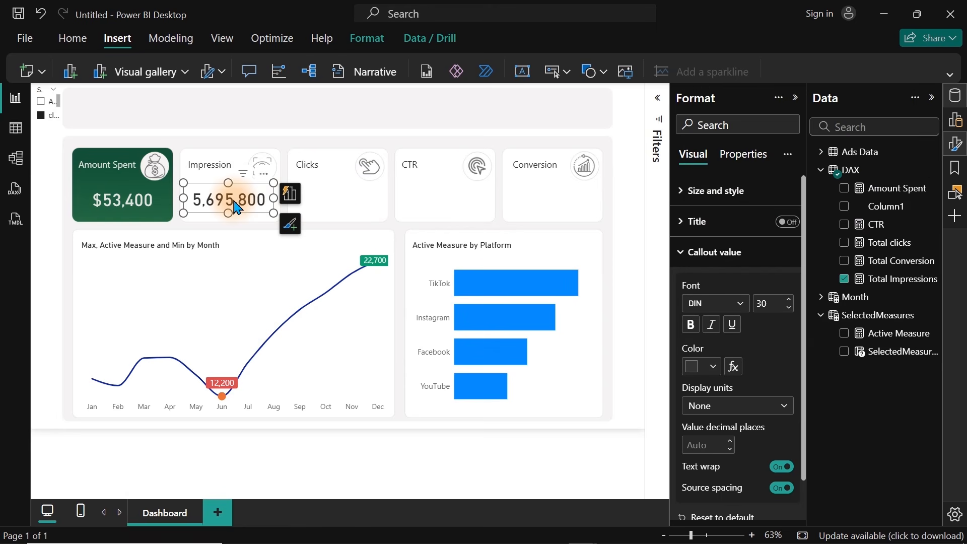
# Paste three copies of the Impression visual and place them on the Clicks, CTR and Conversion cards
pyautogui.hotkey('ctrl', 'v')
pyautogui.moveTo(234, 201); pyautogui.dragTo(542, 201)
pyautogui.hotkey('ctrl', 'v')
pyautogui.hotkey('ctrl', 'v')
# Replace the measure of the visual on the Clicks card with Total clicks
pyautogui.click(319, 194)
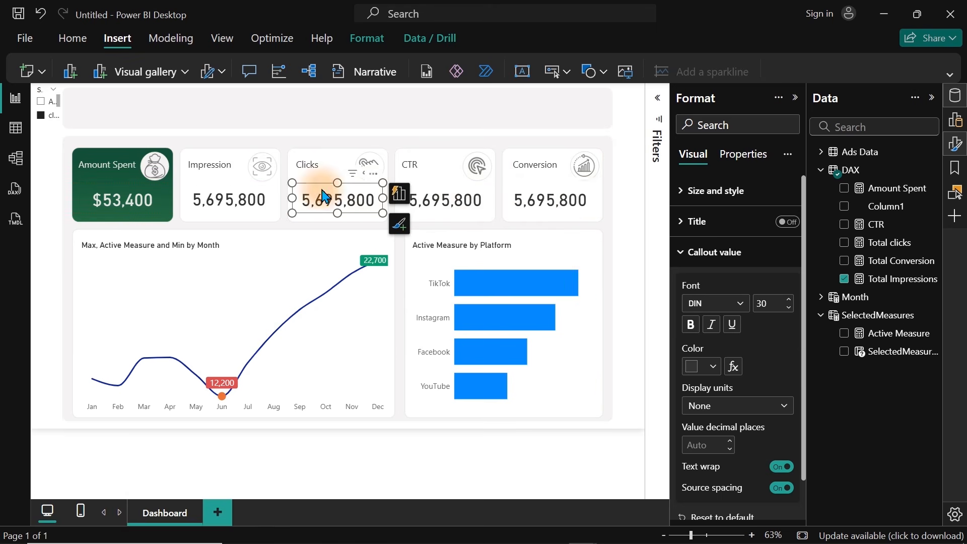
pyautogui.click(851, 279)
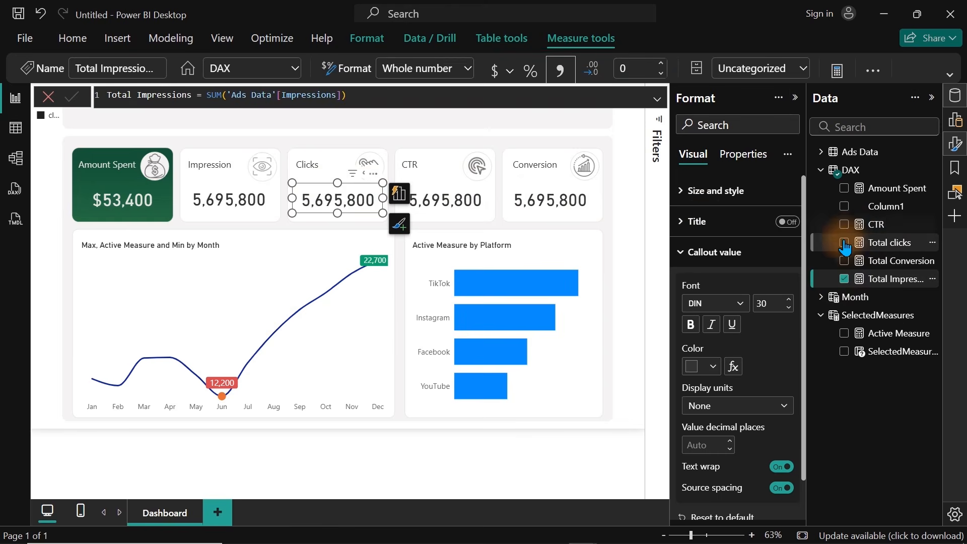
pyautogui.click(845, 278)
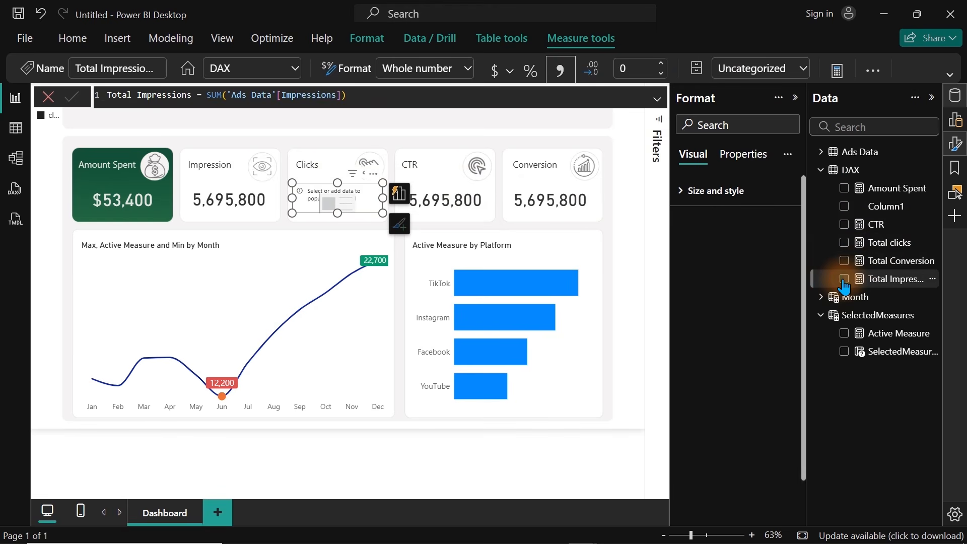
pyautogui.click(844, 243)
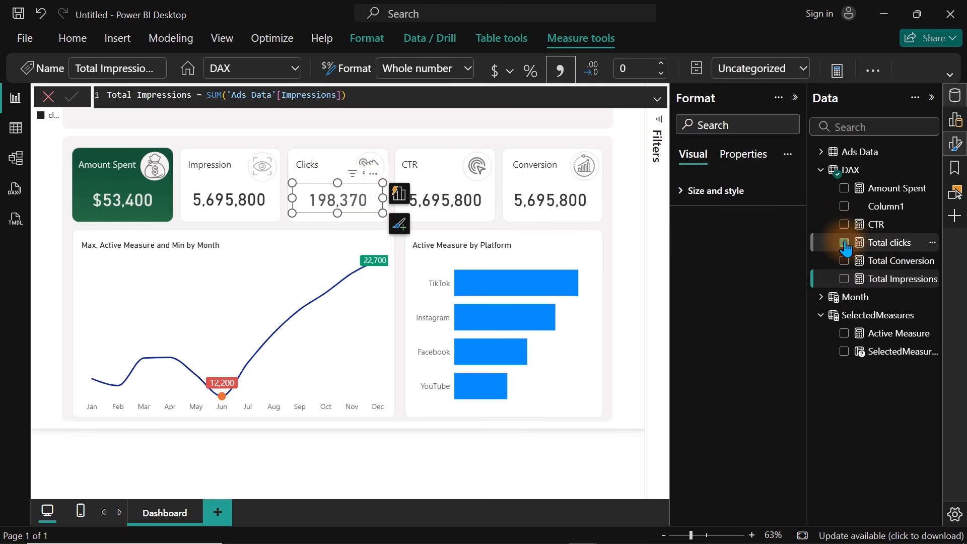
pyautogui.click(494, 196)
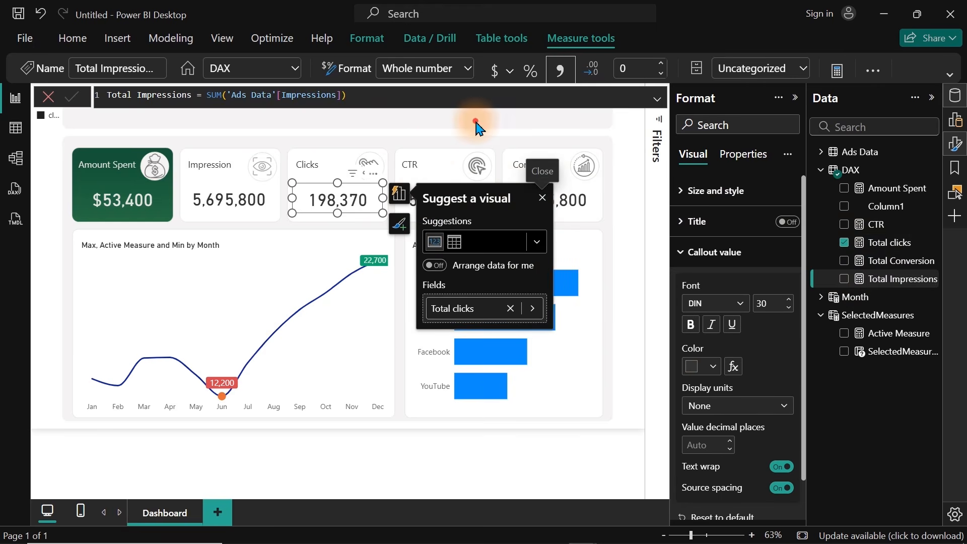
pyautogui.click(473, 137)
# Switch the CTR card's visual to the CTR measure and the Conversion card's visual to Total Conversion
pyautogui.click(443, 196)
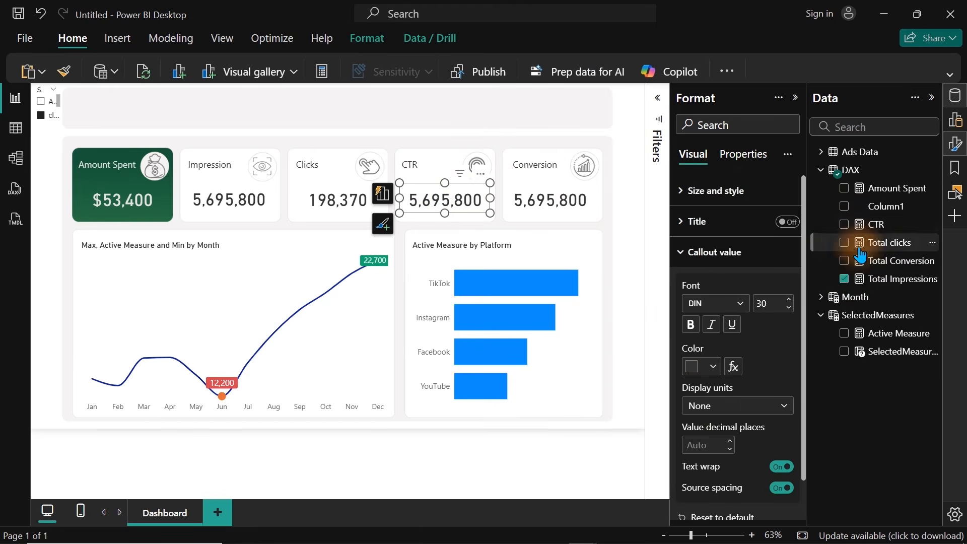
pyautogui.click(845, 279)
pyautogui.click(845, 225)
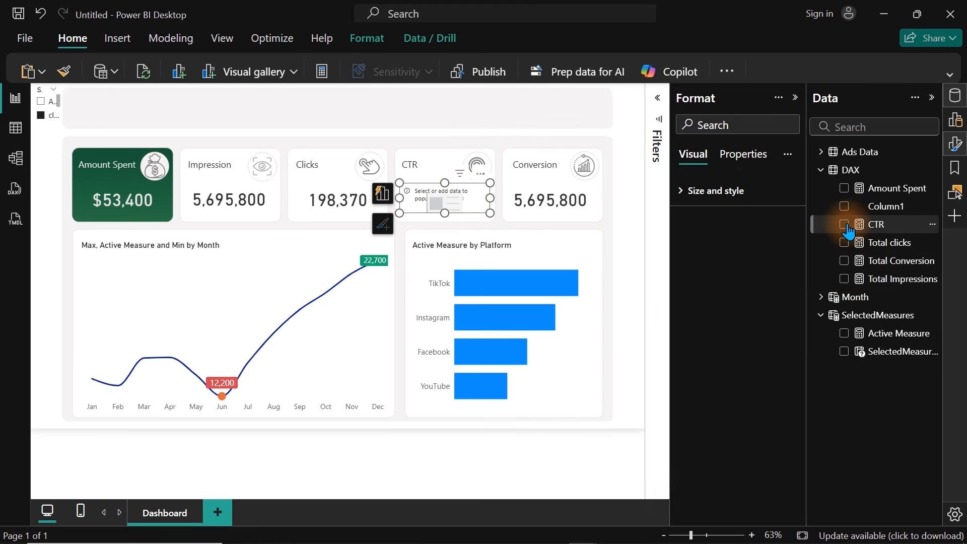
pyautogui.click(572, 200)
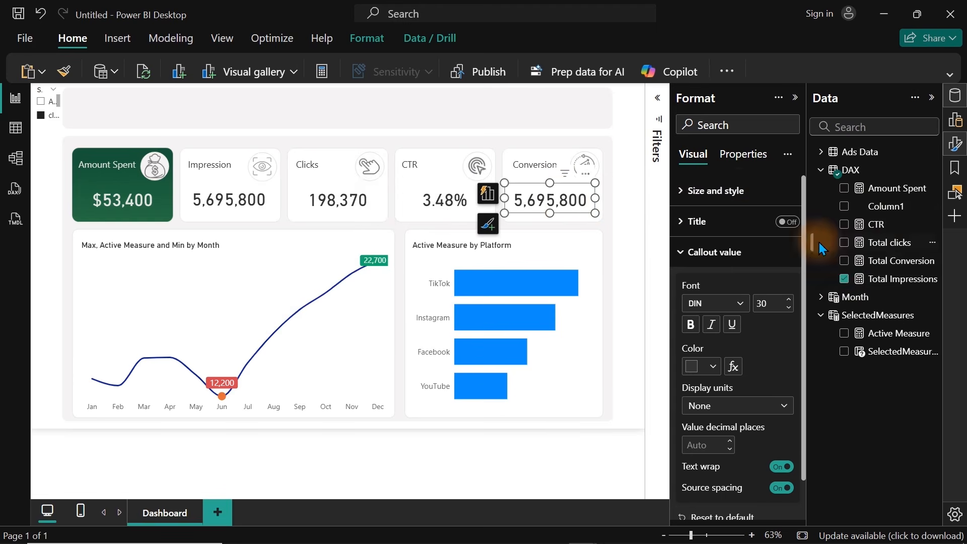
pyautogui.click(845, 279)
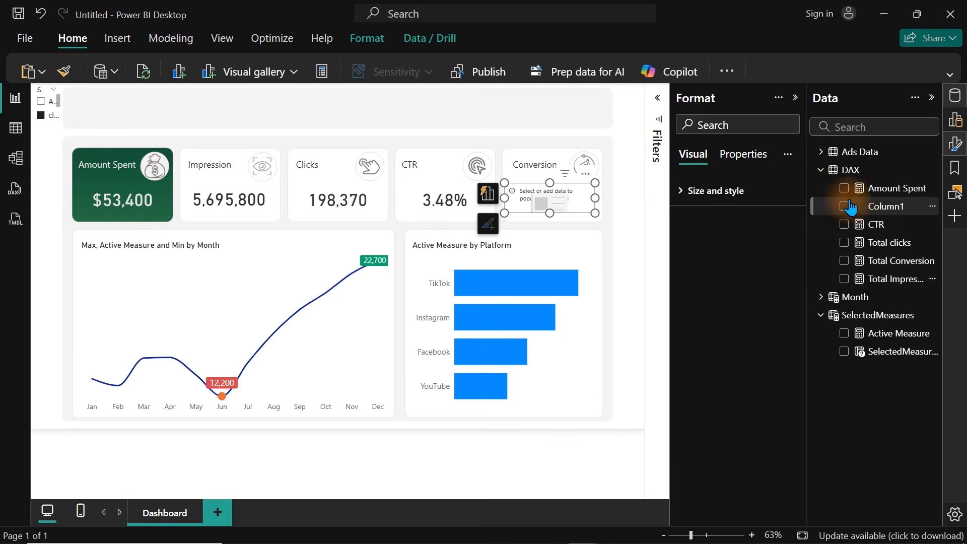
pyautogui.click(845, 261)
pyautogui.click(437, 121)
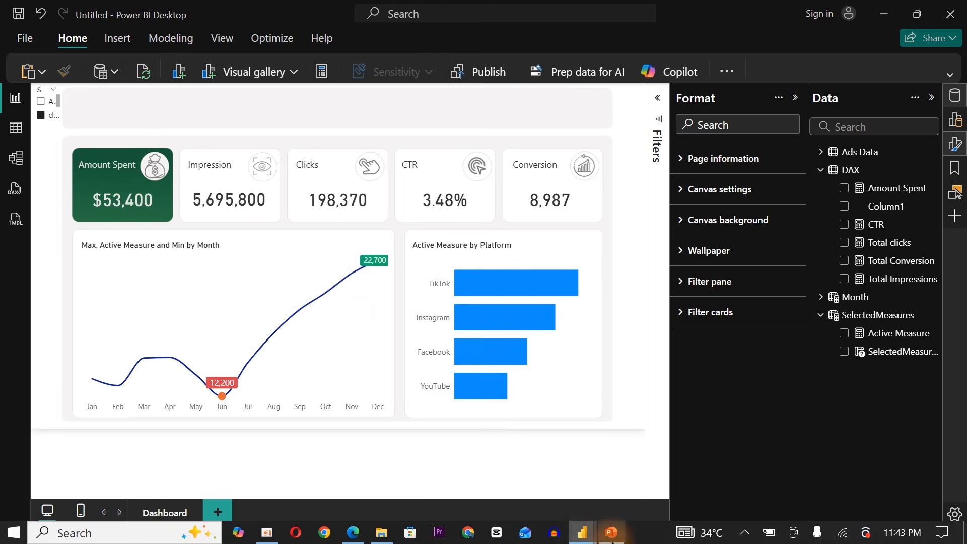
# Switch to PowerPoint and open the shape formatting options of the green card
pyautogui.click(612, 534)
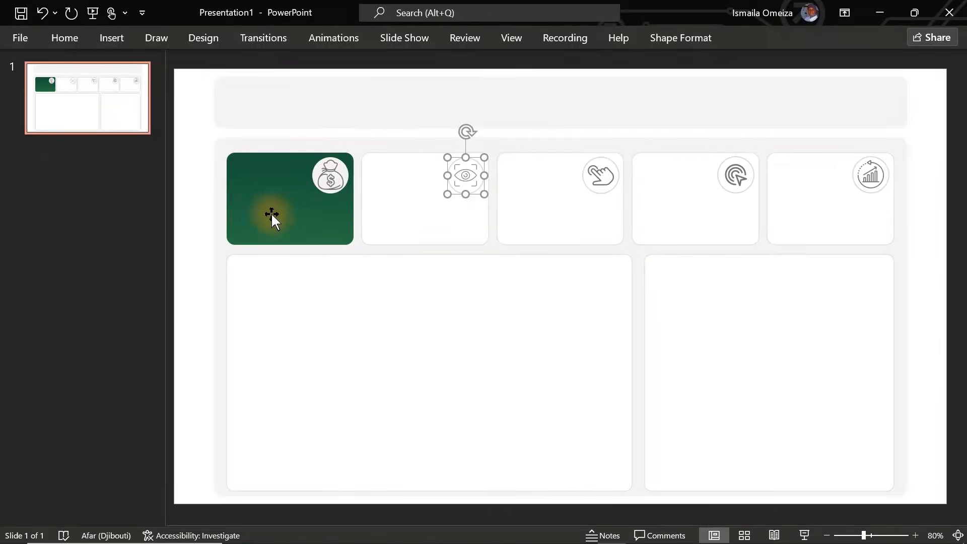
pyautogui.click(272, 216)
pyautogui.rightClick(272, 217)
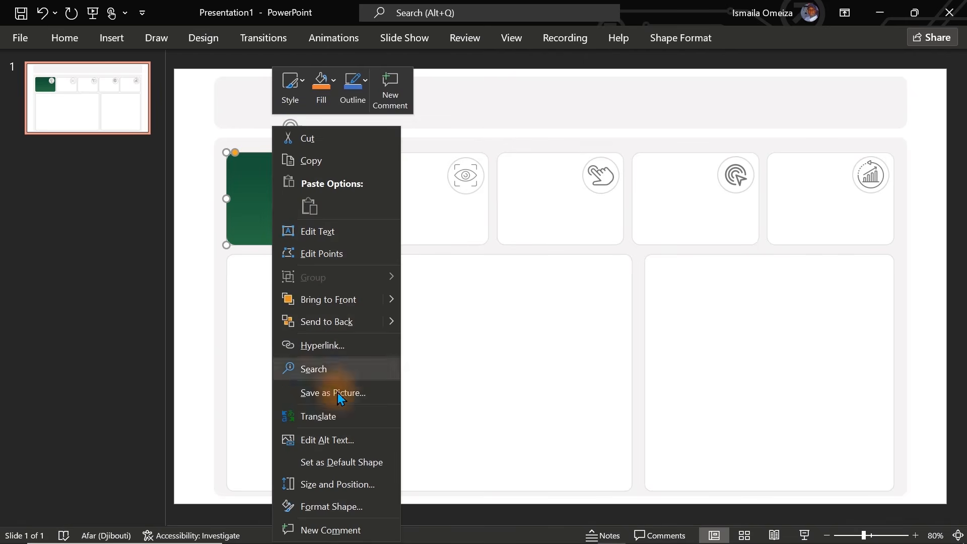
pyautogui.click(332, 506)
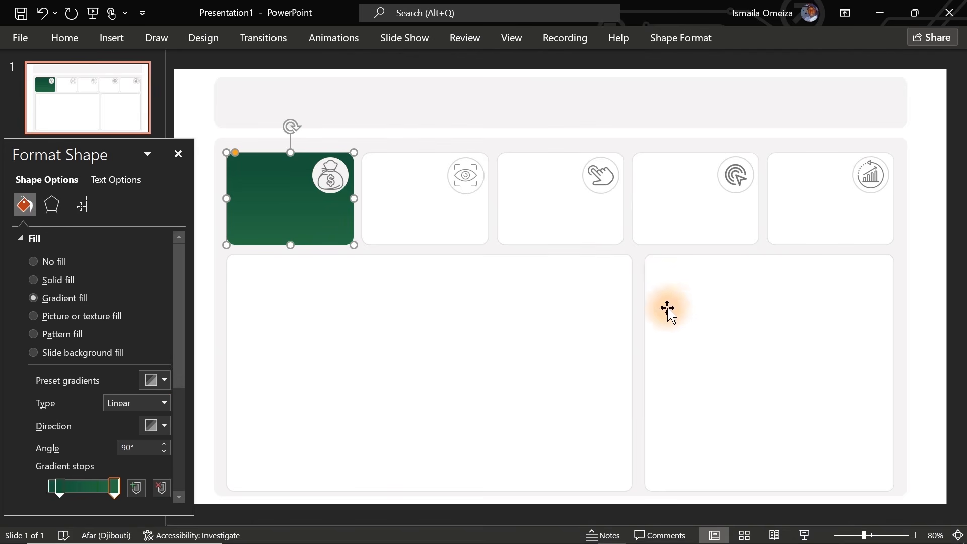
# Copy the hex code of the green card's first gradient stop and leave the color unchanged
pyautogui.click(60, 485)
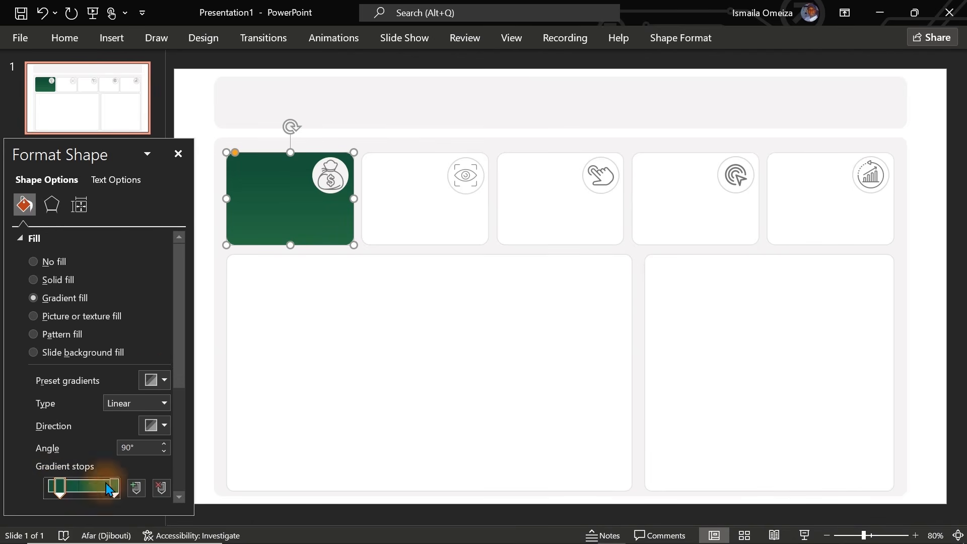
pyautogui.click(177, 375)
pyautogui.moveTo(179, 377); pyautogui.dragTo(179, 438)
pyautogui.click(158, 392)
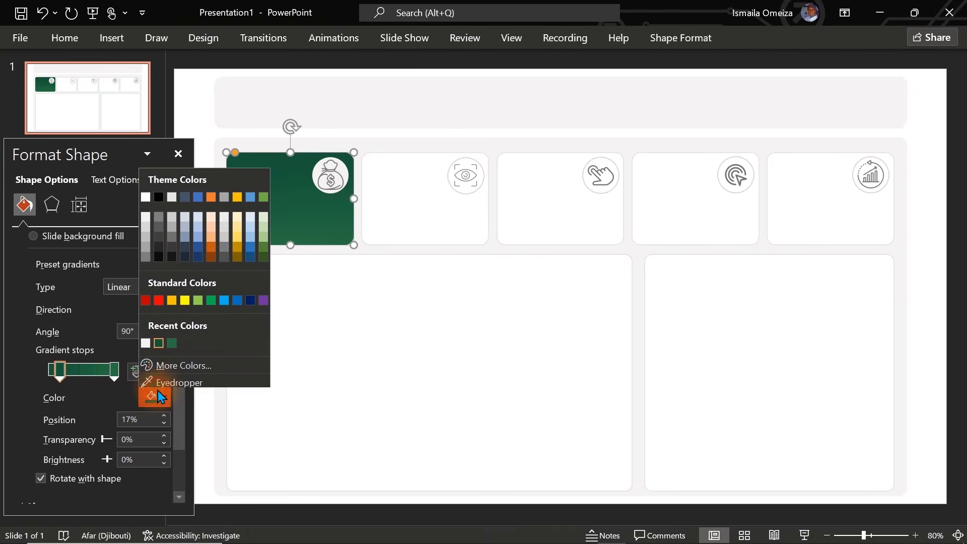
pyautogui.click(172, 365)
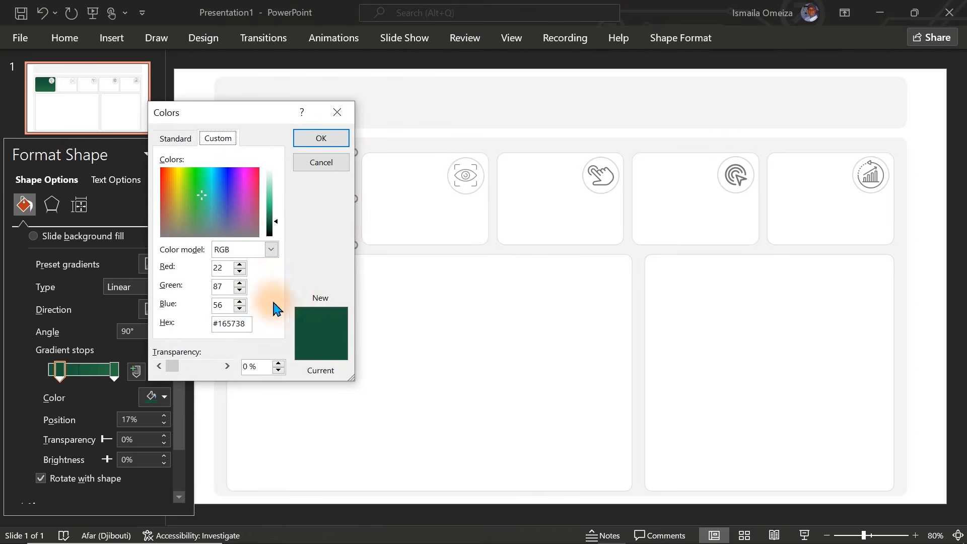
pyautogui.moveTo(250, 323); pyautogui.dragTo(200, 328)
pyautogui.hotkey('ctrl', 'c')
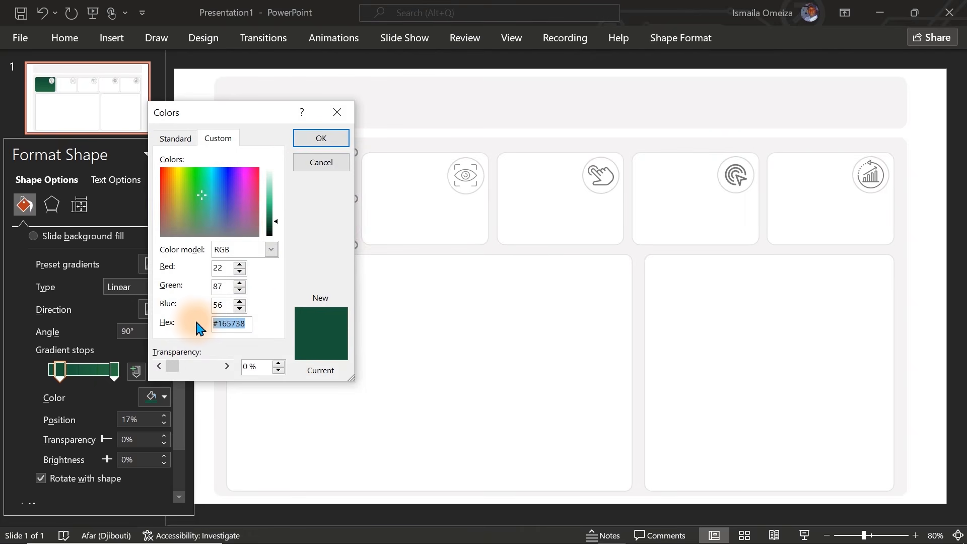
pyautogui.click(321, 162)
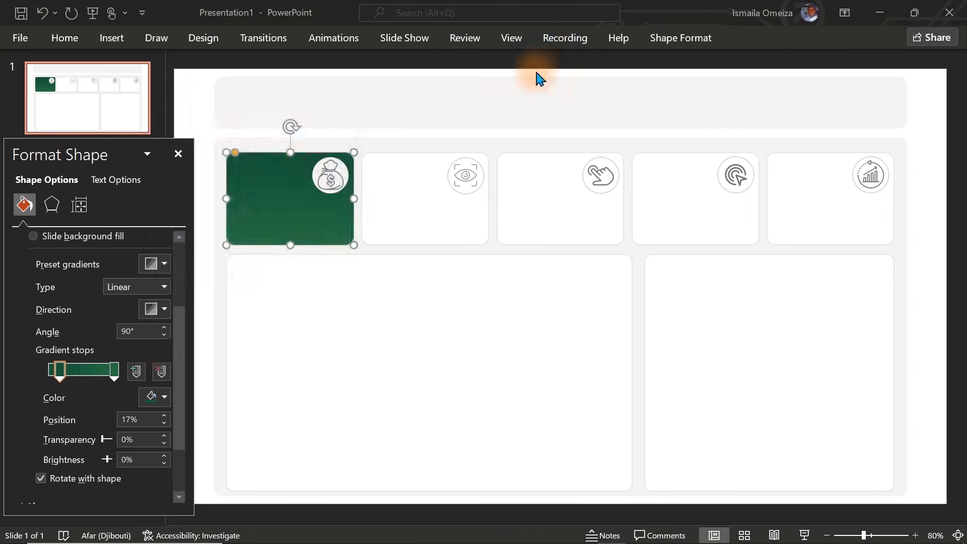
# Switch to Power BI and limit the line formatting of the monthly line chart to the Active Measure series
pyautogui.click(881, 13)
pyautogui.click(272, 261)
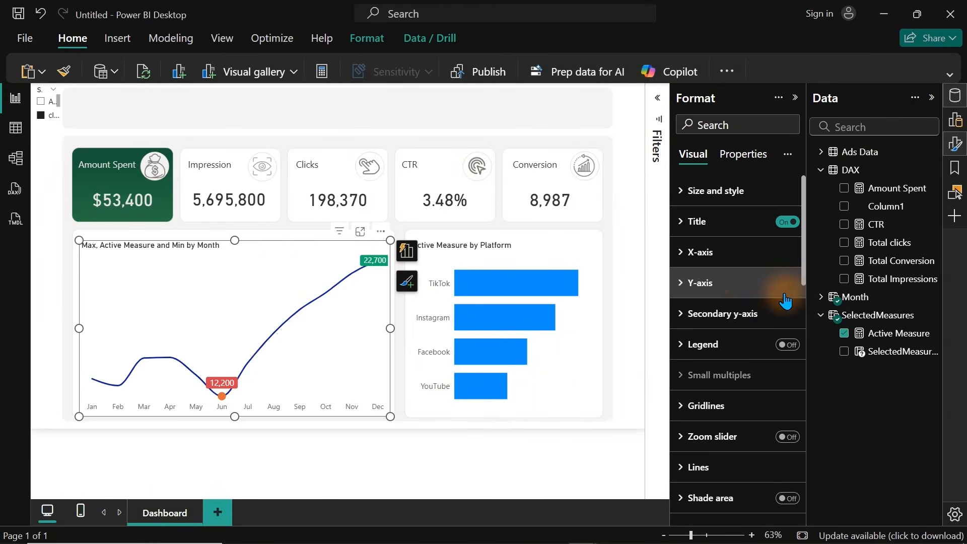
pyautogui.click(716, 467)
pyautogui.moveTo(805, 228); pyautogui.dragTo(812, 379)
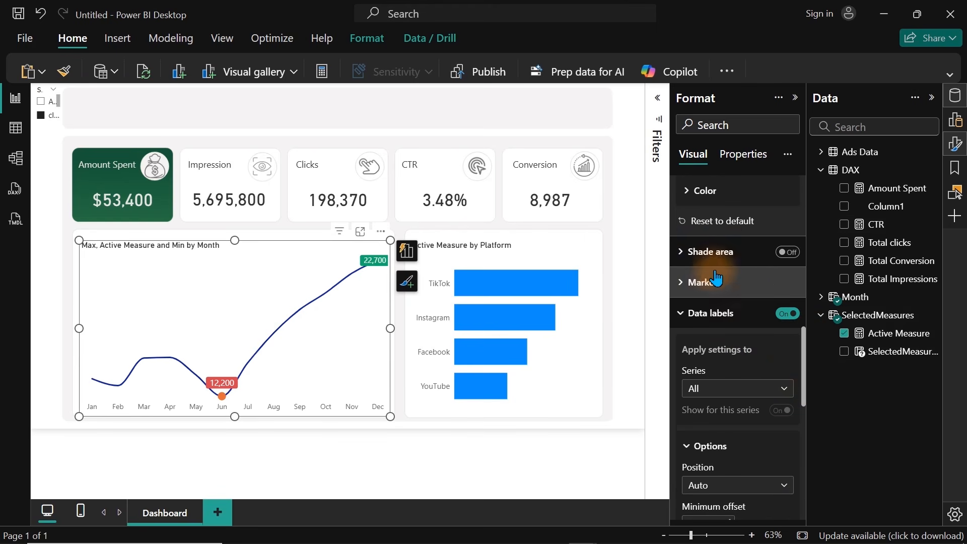
pyautogui.click(711, 194)
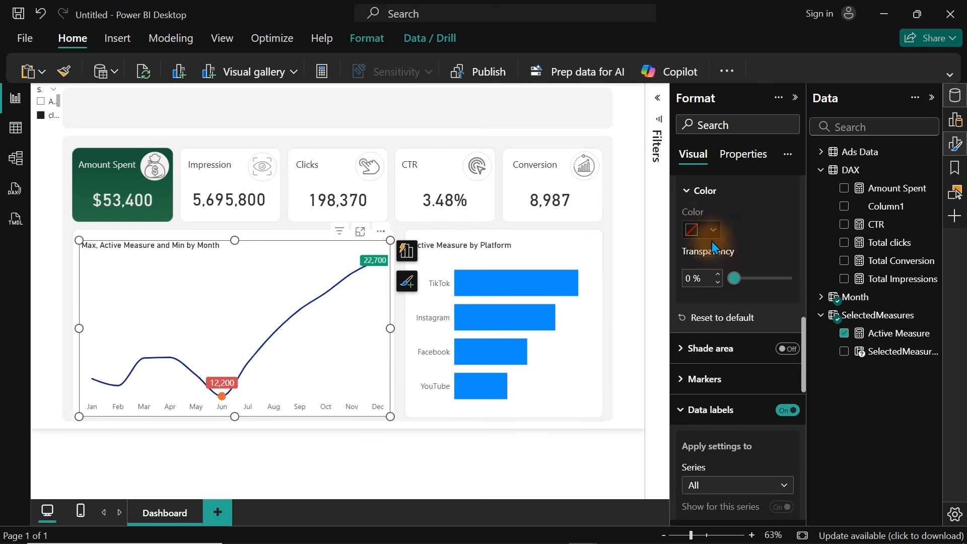
pyautogui.moveTo(802, 355); pyautogui.dragTo(803, 264)
pyautogui.click(767, 321)
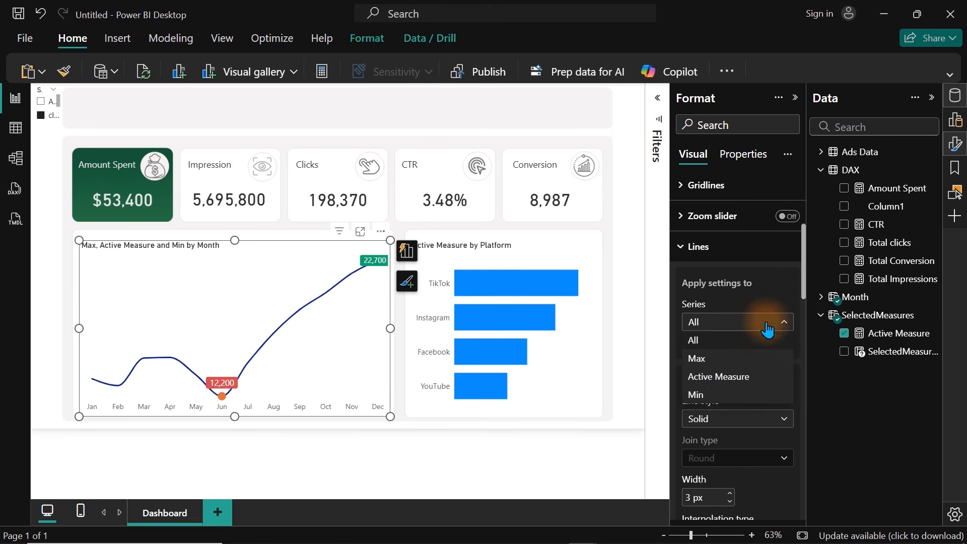
pyautogui.click(725, 383)
# Set the Active Measure line's color to the copied hex code #165738
pyautogui.moveTo(803, 285); pyautogui.dragTo(802, 380)
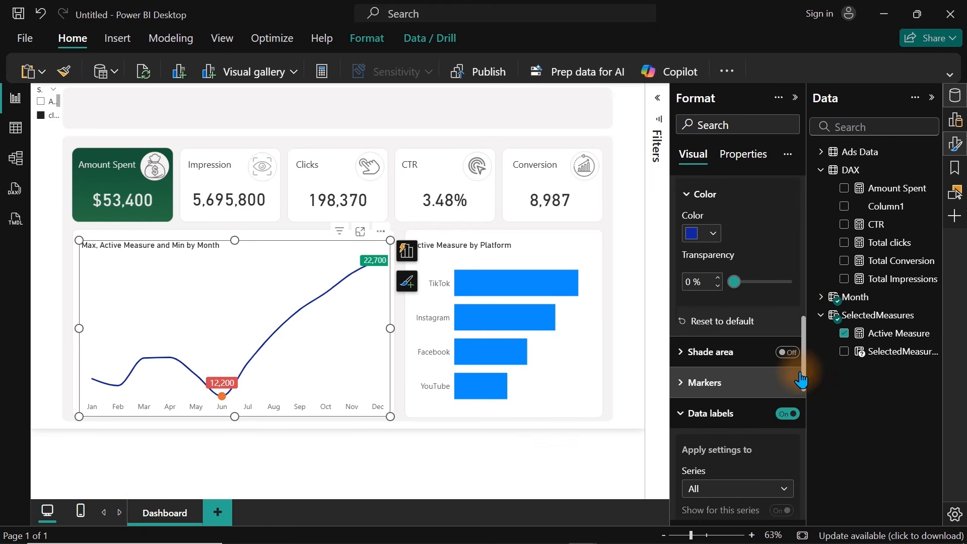
pyautogui.click(710, 220)
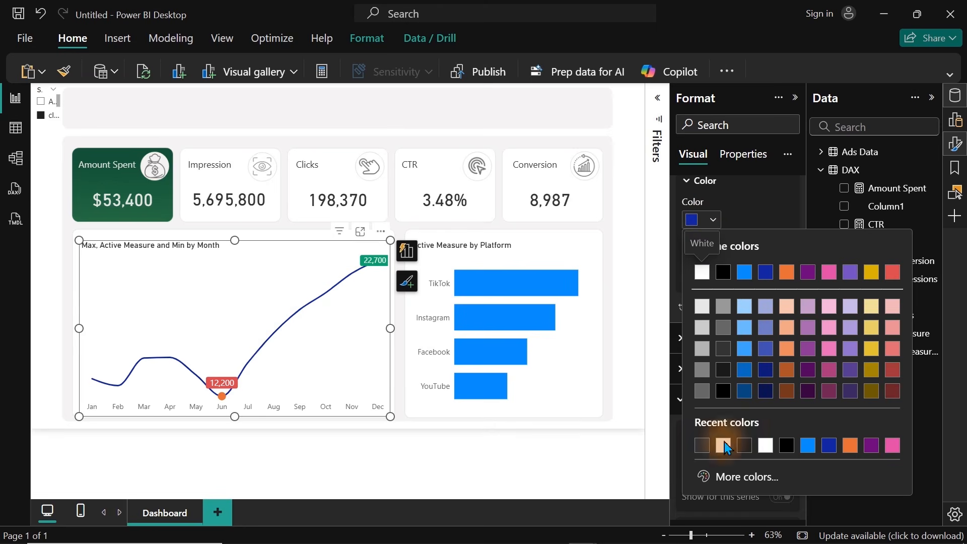
pyautogui.click(722, 477)
pyautogui.hotkey('ctrl', 'v')
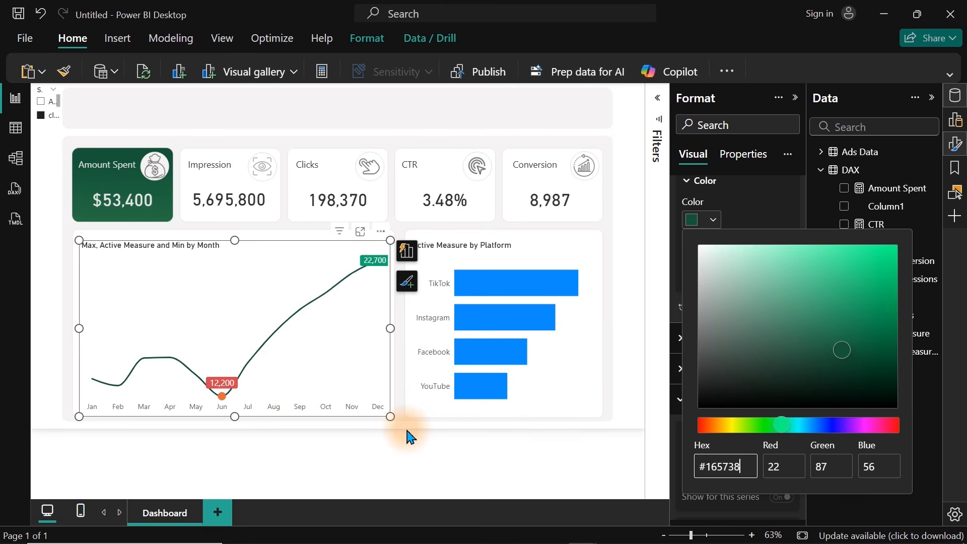
pyautogui.click(486, 449)
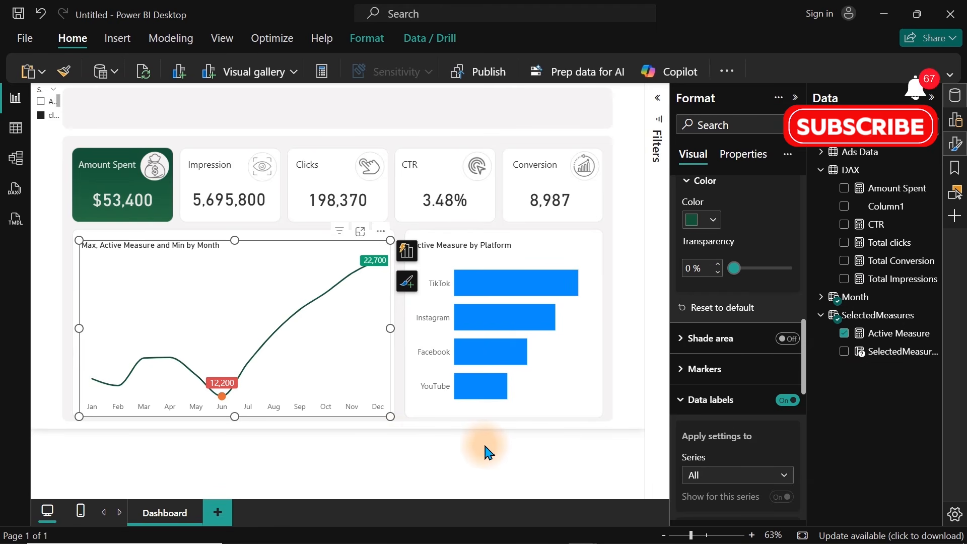
# Shorten the line chart by lowering its upper edge, and select the Active Measure by Platform bar chart
pyautogui.moveTo(235, 240); pyautogui.dragTo(241, 273)
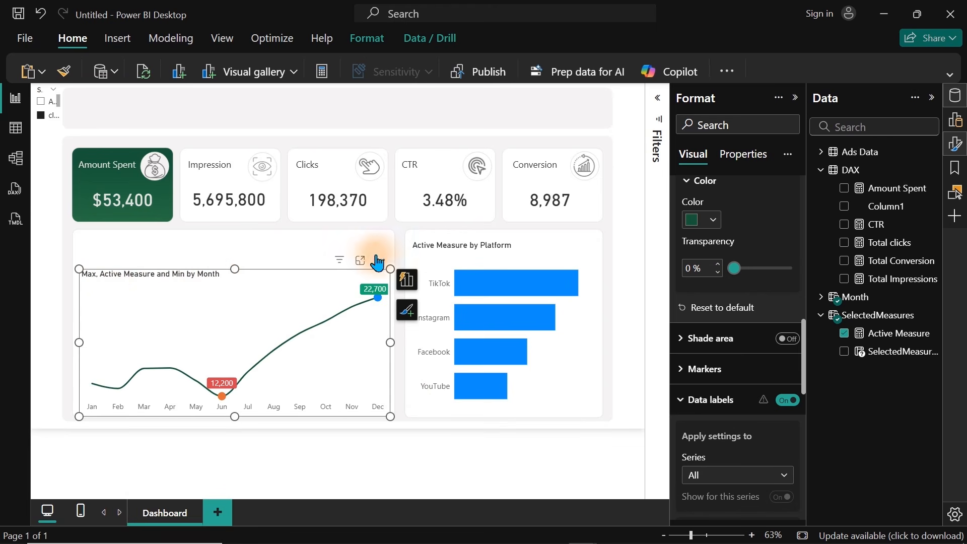
pyautogui.click(430, 262)
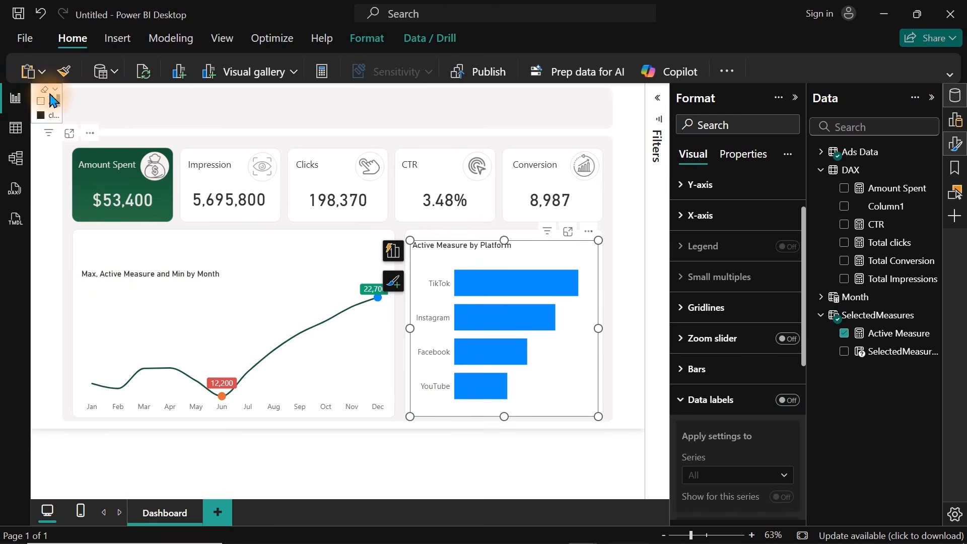
# Enlarge the SelectedMeasures slicer so its options are readable and filter the charts by Conversion
pyautogui.click(60, 117)
pyautogui.moveTo(63, 124); pyautogui.dragTo(167, 140)
pyautogui.click(59, 130)
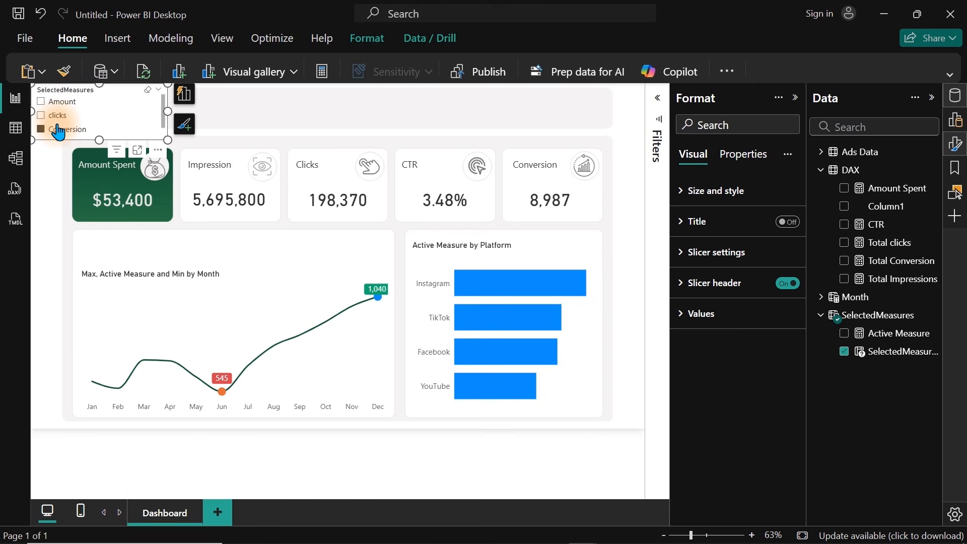
pyautogui.click(440, 116)
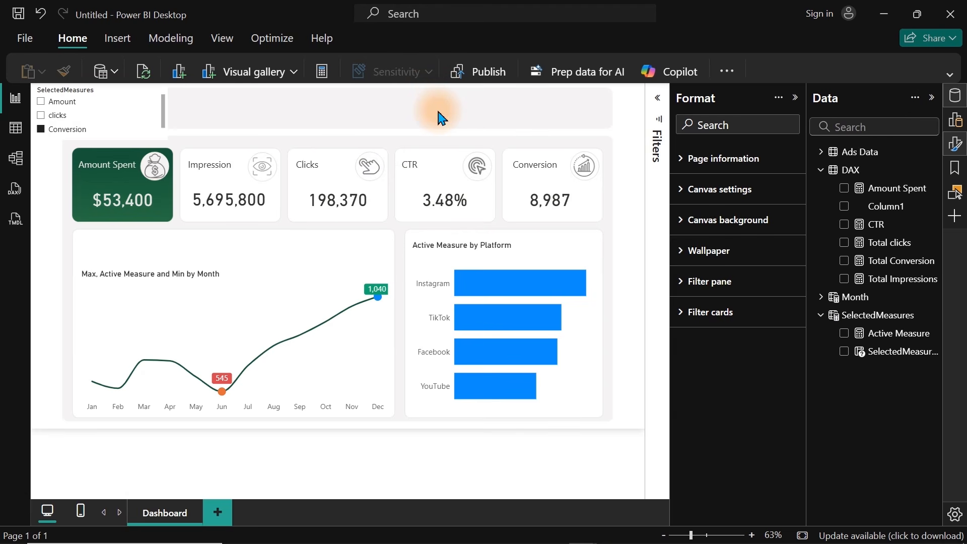
# Create a new measure in the SelectedMeasures table from a copy of the Active Measure formula and name it Title 01
pyautogui.click(889, 343)
pyautogui.click(387, 150)
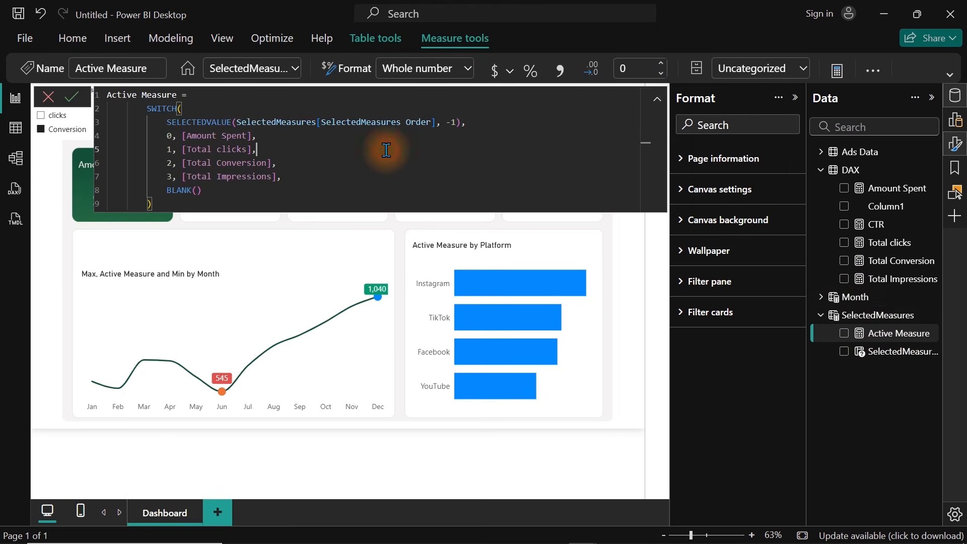
pyautogui.hotkey('ctrl', 'a')
pyautogui.hotkey('ctrl', 'c')
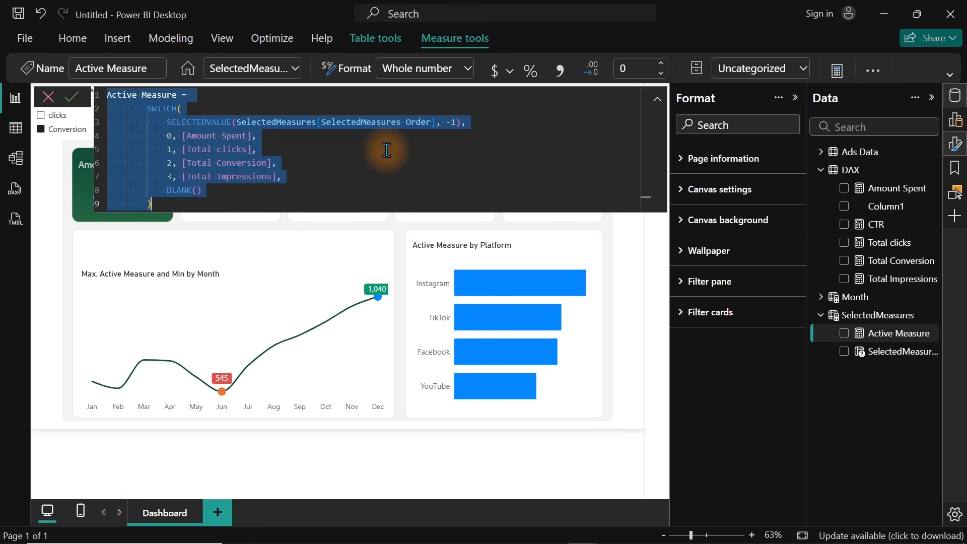
pyautogui.rightClick(882, 331)
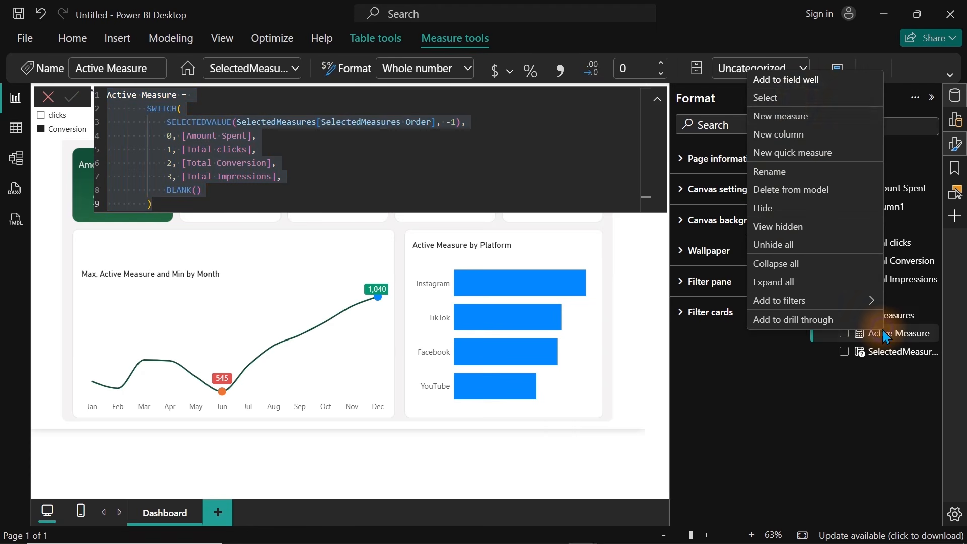
pyautogui.click(784, 116)
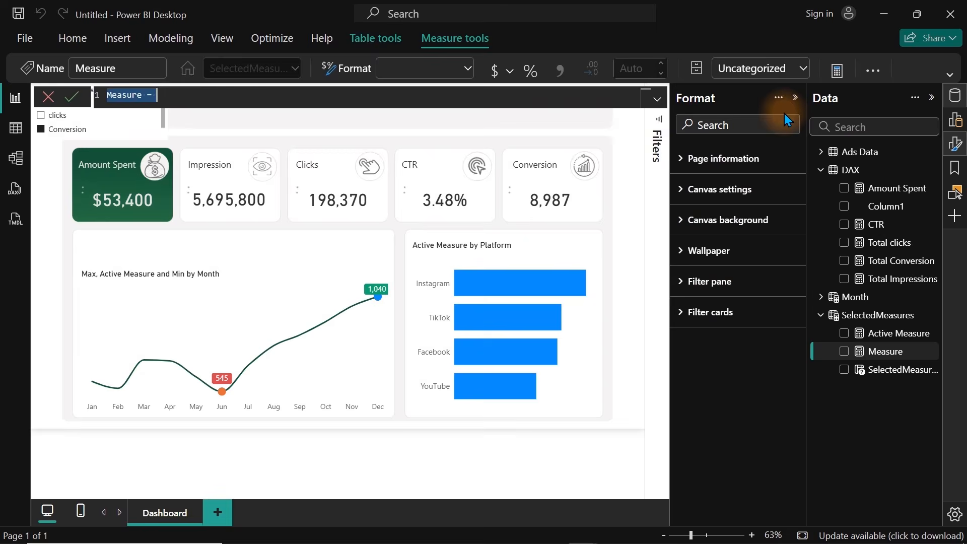
pyautogui.hotkey('ctrl', 'v')
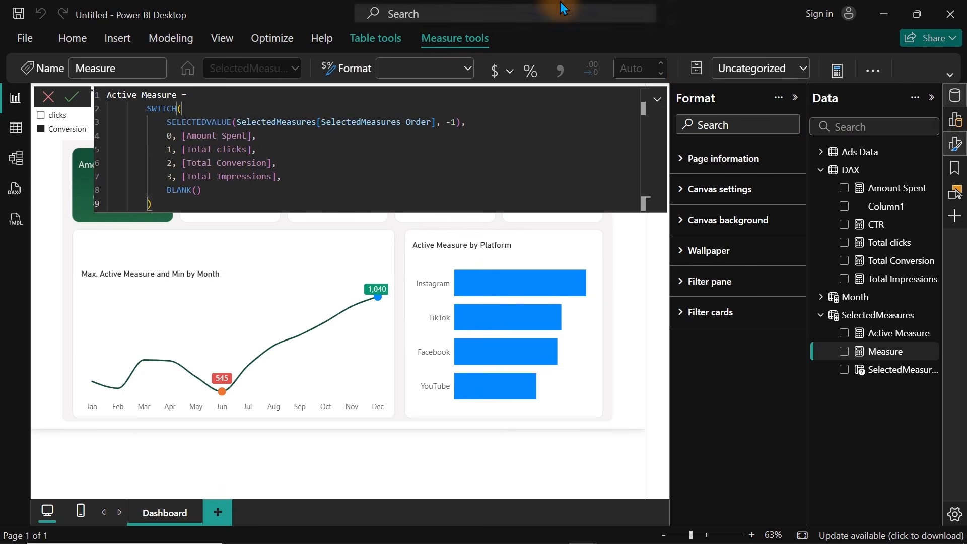
pyautogui.moveTo(177, 91); pyautogui.dragTo(86, 97)
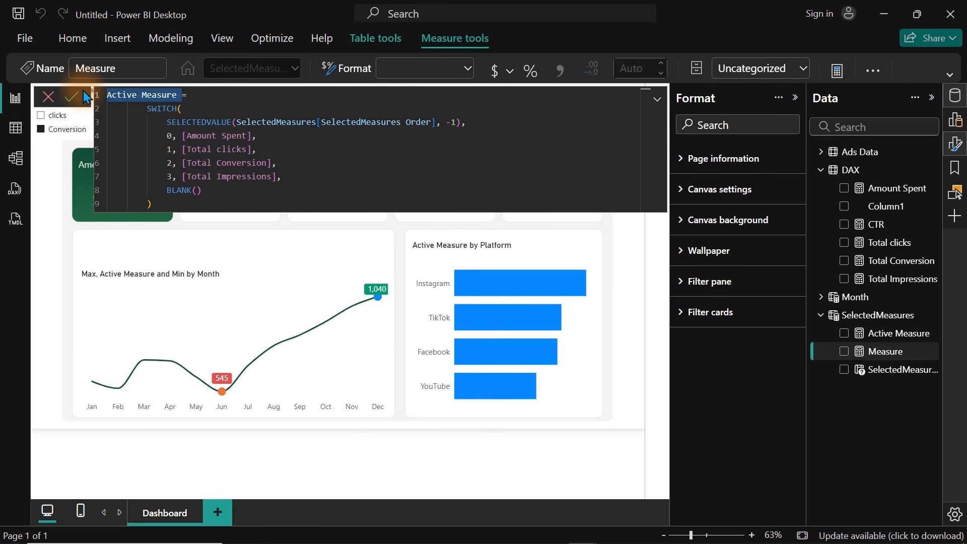
pyautogui.write('Title 01=')
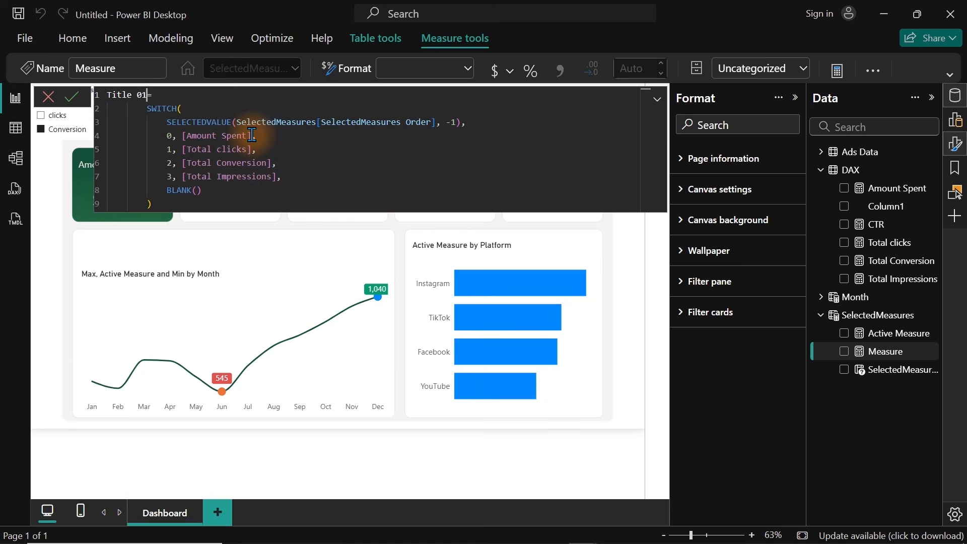
# In the Title 01 formula, replace the result for value 0 with the text "Total Amount Spent on ads by Month"
pyautogui.moveTo(252, 135); pyautogui.dragTo(183, 136)
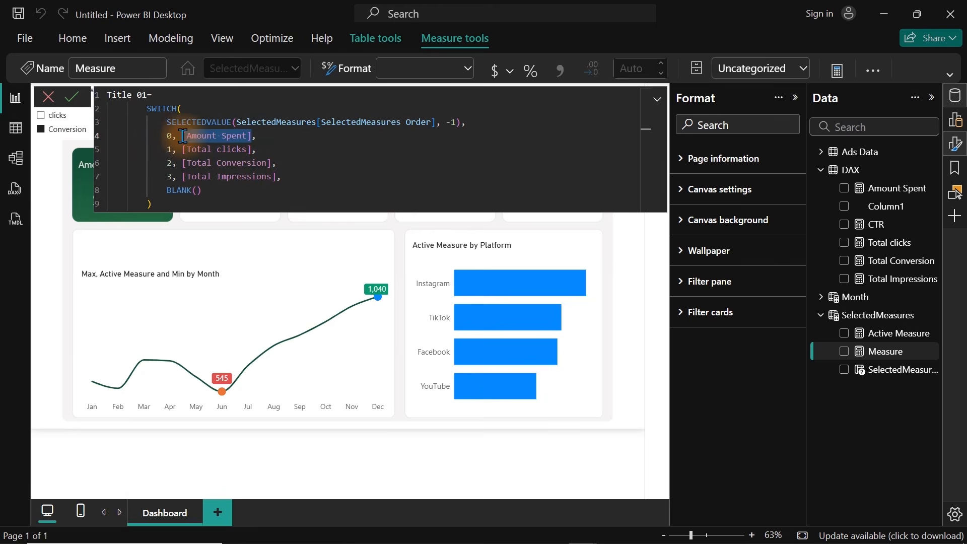
pyautogui.write('[')
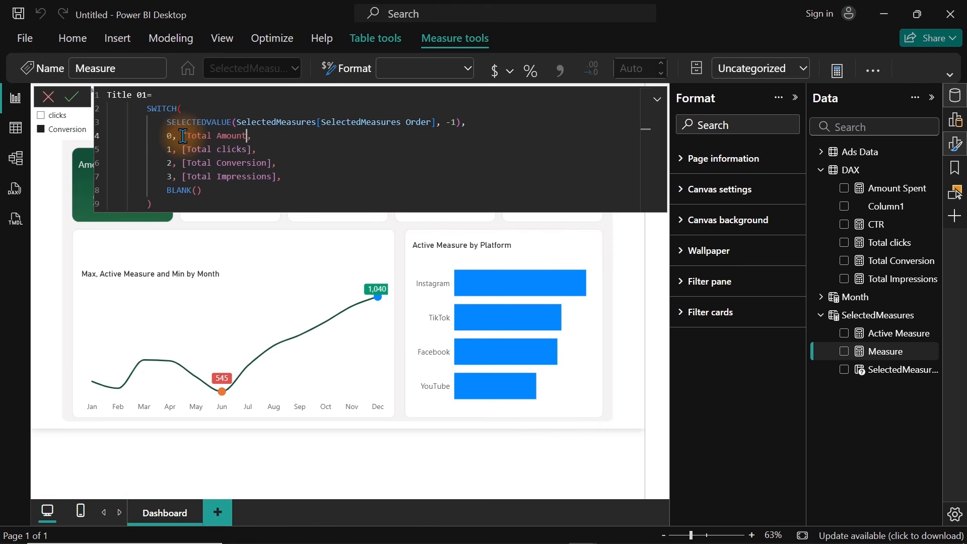
pyautogui.write('Total Amount S')
pyautogui.write('pent ')
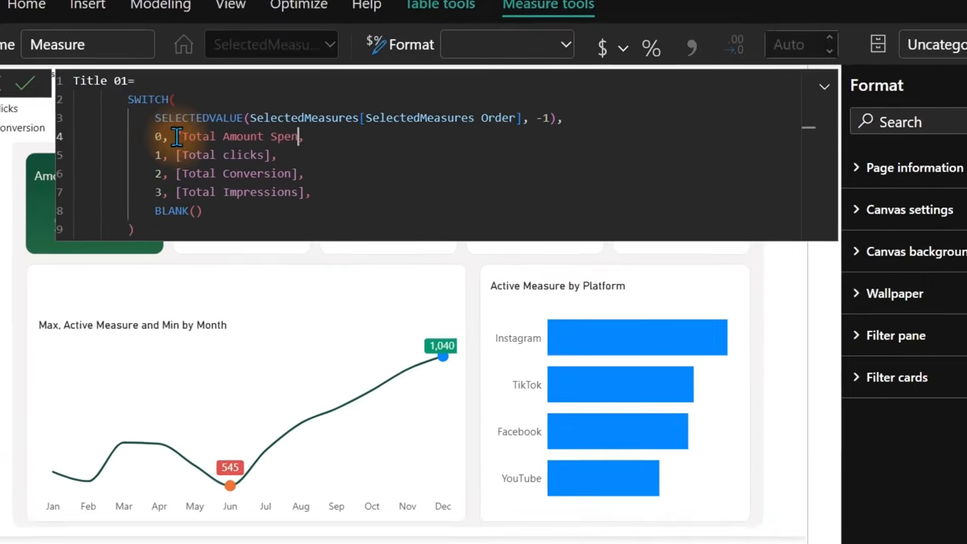
pyautogui.write('on ads')
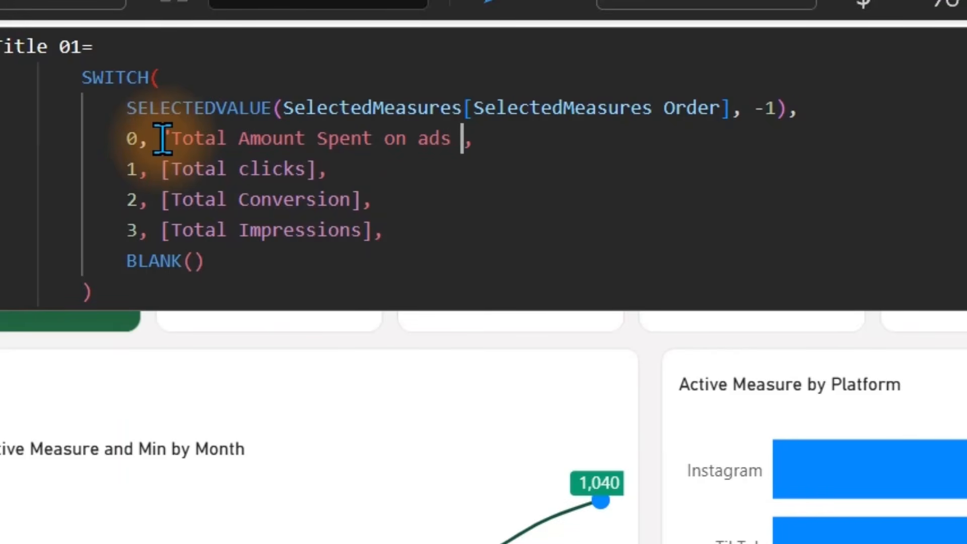
pyautogui.write('y Month')
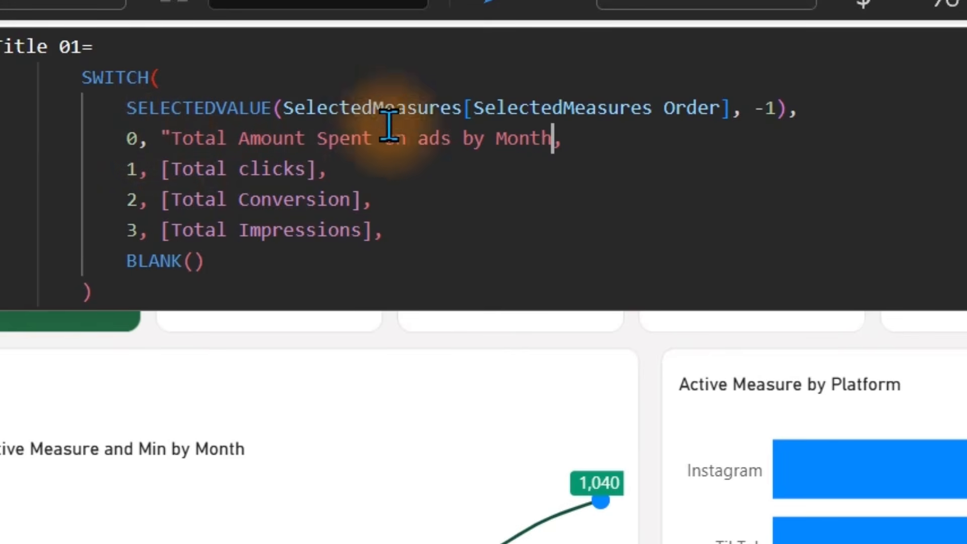
pyautogui.moveTo(455, 137); pyautogui.dragTo(553, 142)
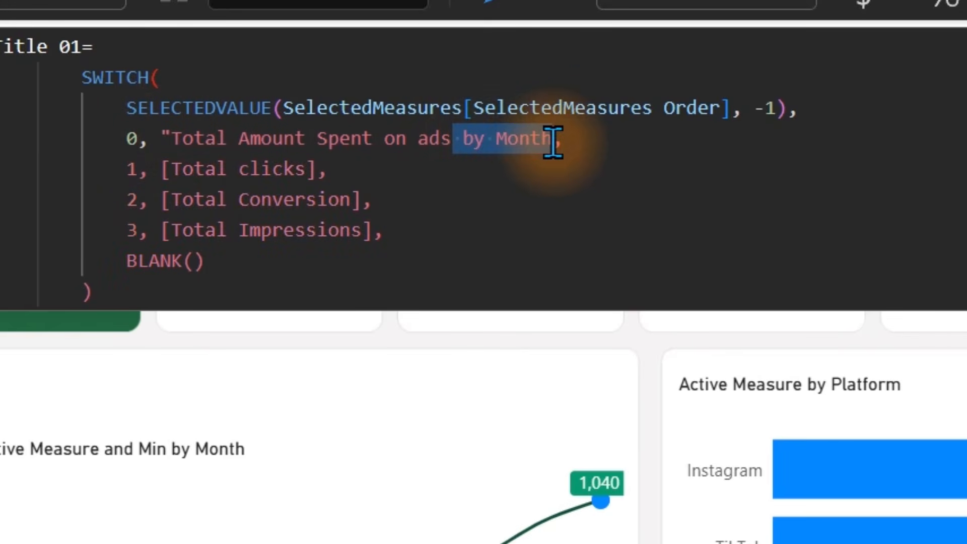
pyautogui.click(553, 143)
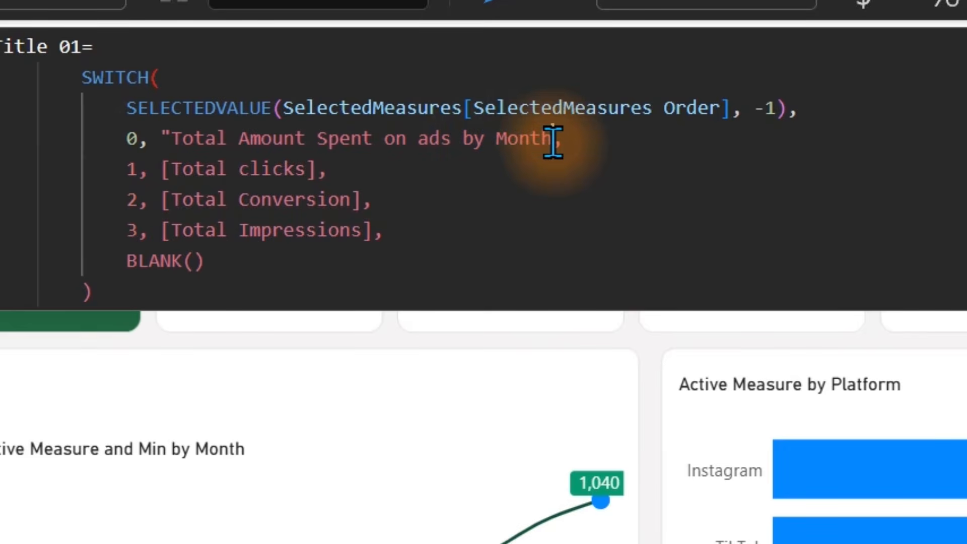
pyautogui.write('"')
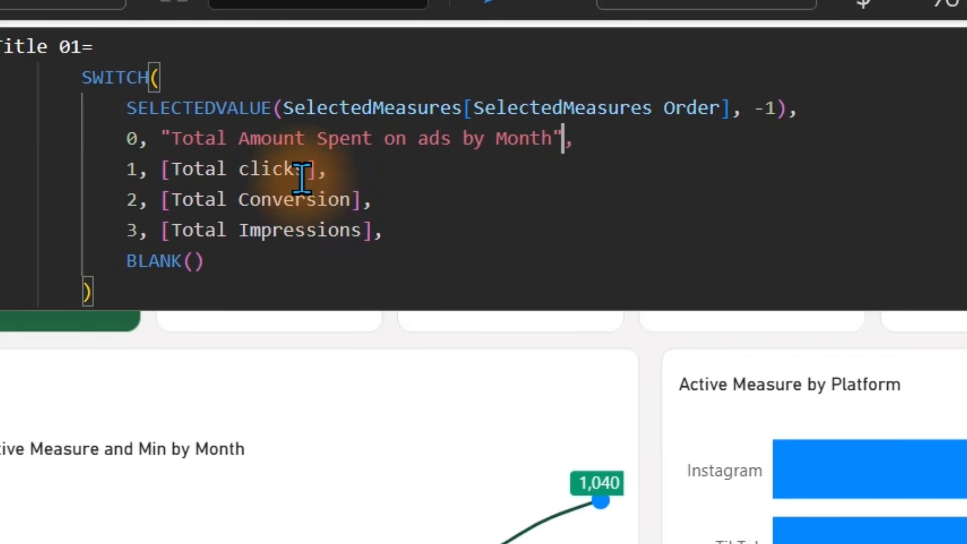
# Replace the result for value 1 in the Title 01 formula with the text "Total Clicks by Month"
pyautogui.moveTo(319, 168); pyautogui.dragTo(159, 171)
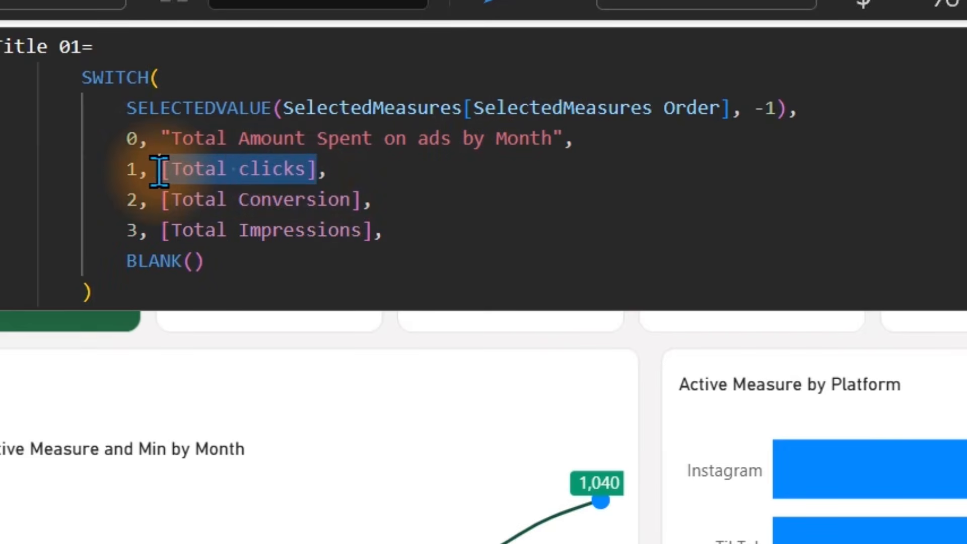
pyautogui.write('"')
pyautogui.write('Total Click')
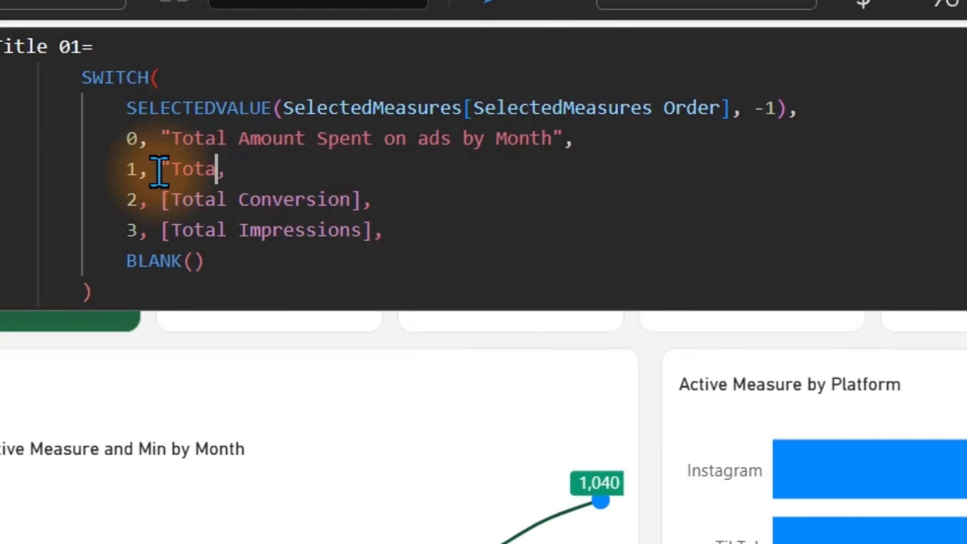
pyautogui.write('s')
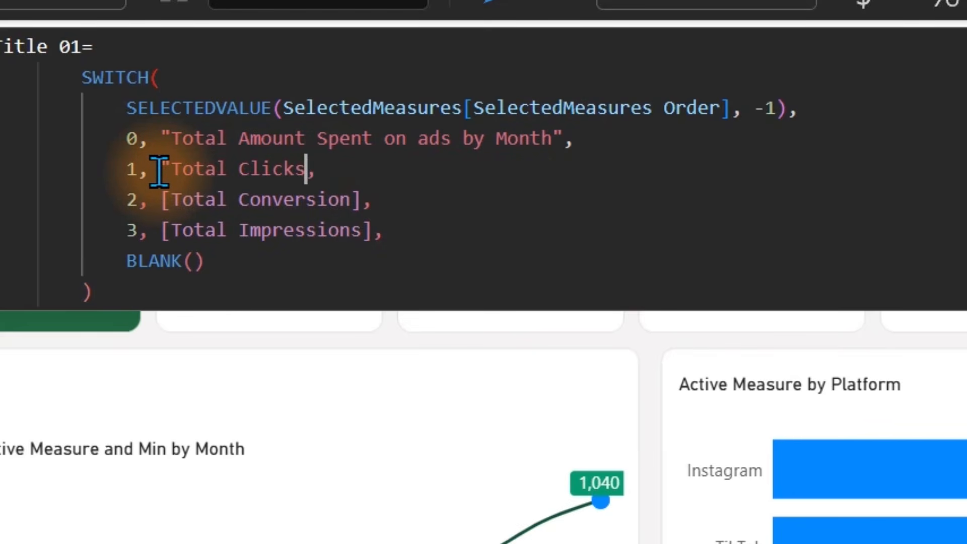
pyautogui.write('  by Month"')
# Replace the result for value 2 in the Title 01 formula with "Total Conversions by Month", followed by a comma
pyautogui.moveTo(369, 205); pyautogui.dragTo(161, 202)
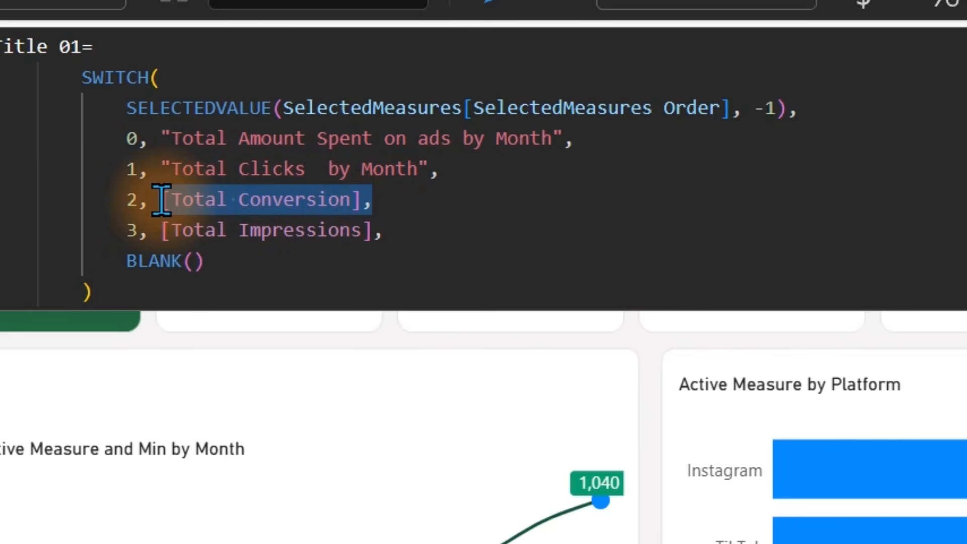
pyautogui.write('"Total Conversions')
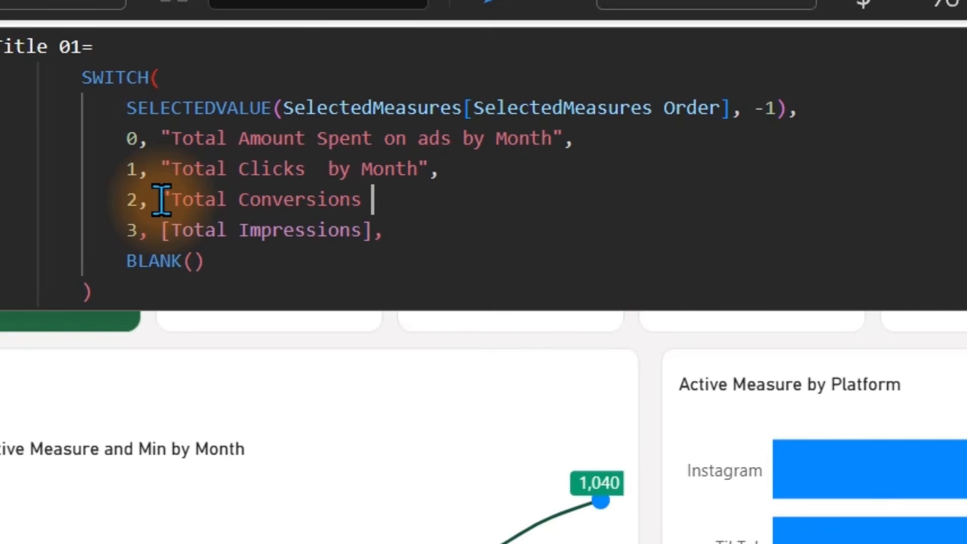
pyautogui.write('  by Month"')
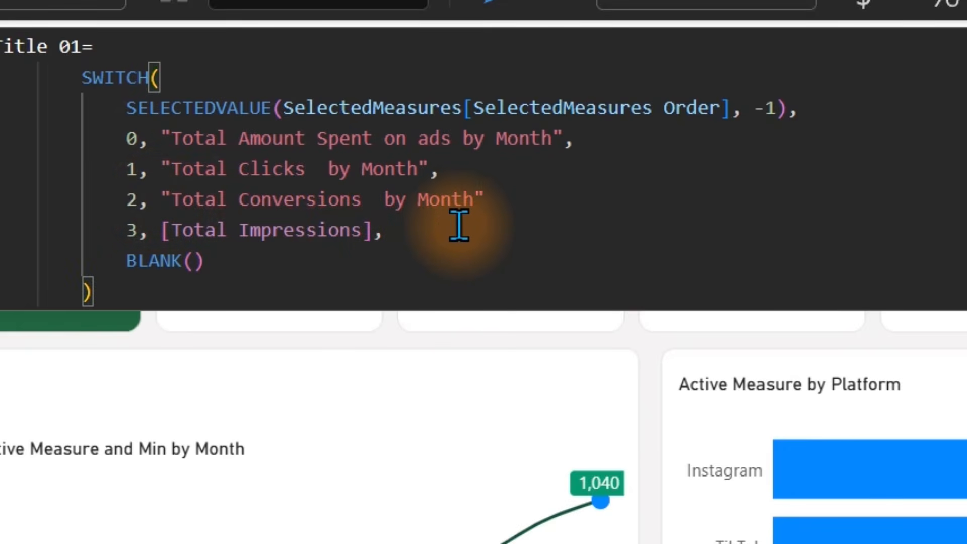
pyautogui.write(',')
# In the Title 01 formula, replace the result for value 3 with the text "Total Impressions by Month", followed by a comma
pyautogui.moveTo(393, 231); pyautogui.dragTo(161, 229)
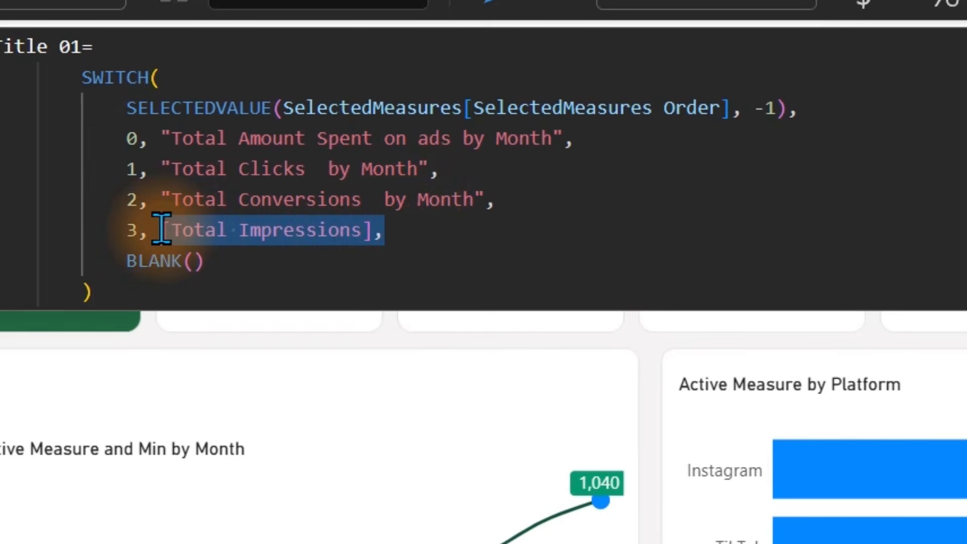
pyautogui.write('"Total')
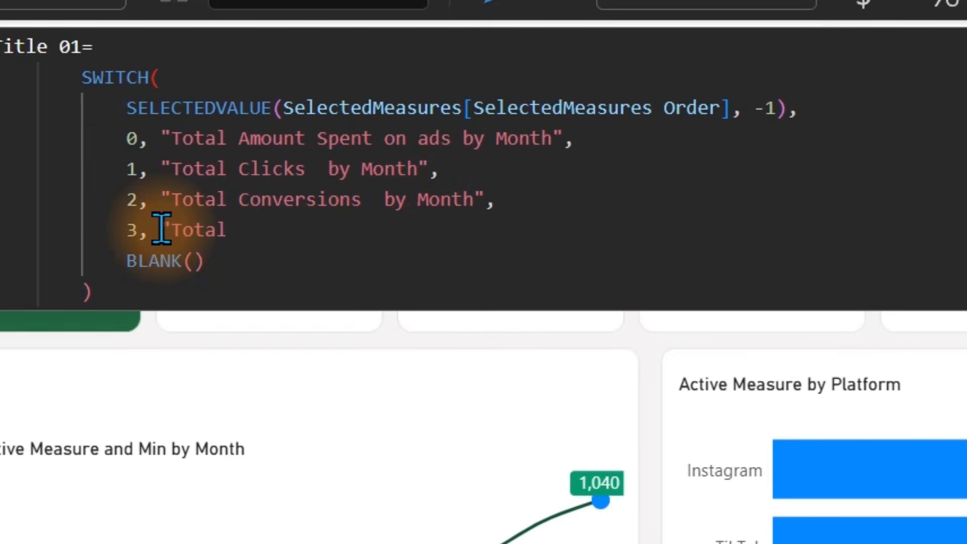
pyautogui.write(' Impressi')
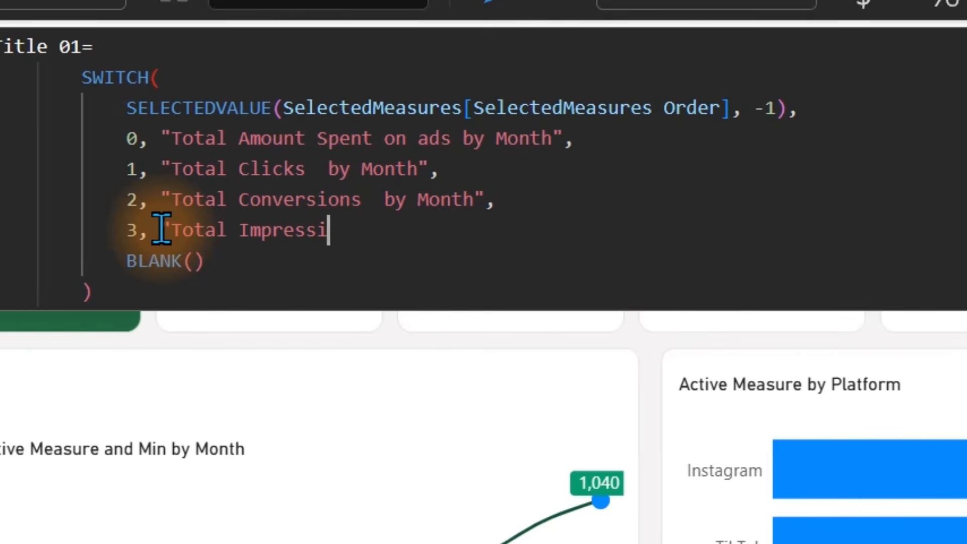
pyautogui.write('ons ')
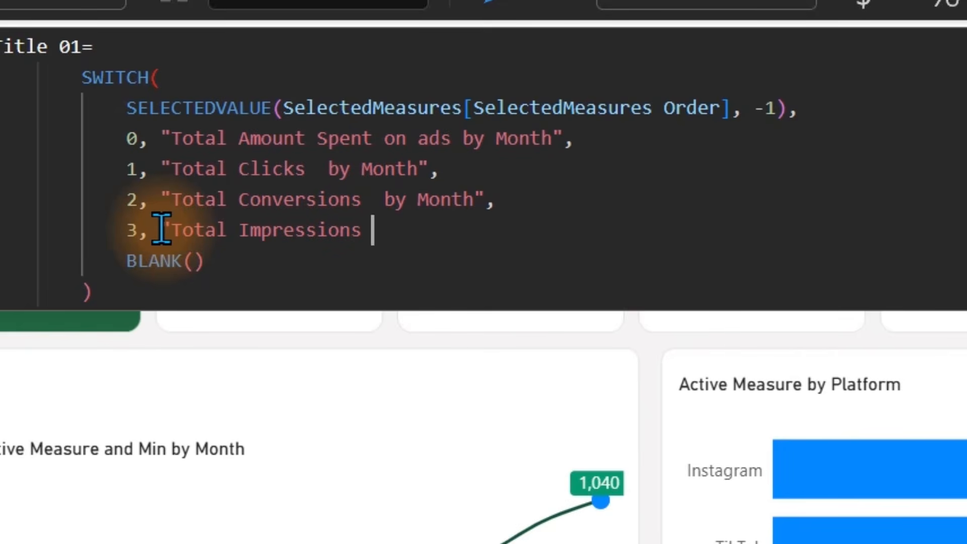
pyautogui.write(' by Month"')
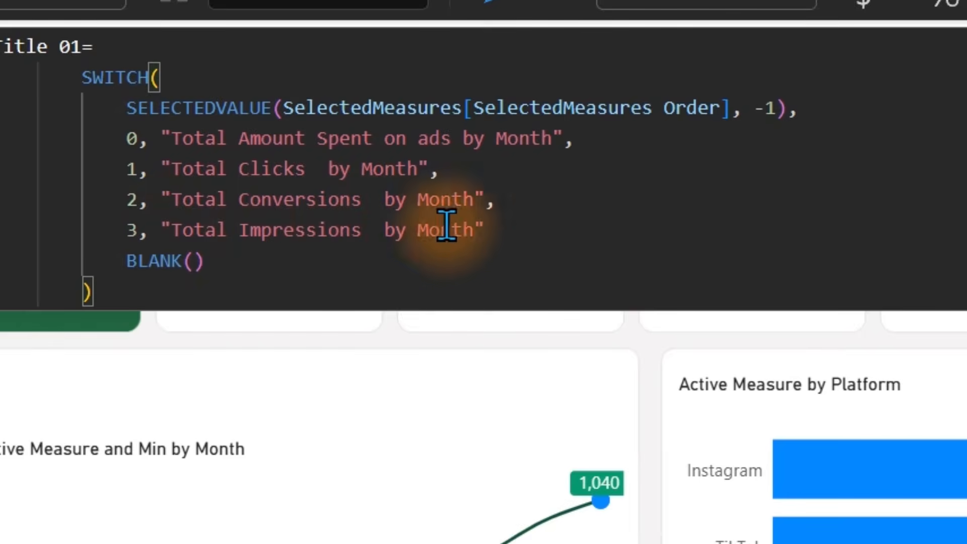
pyautogui.write(',')
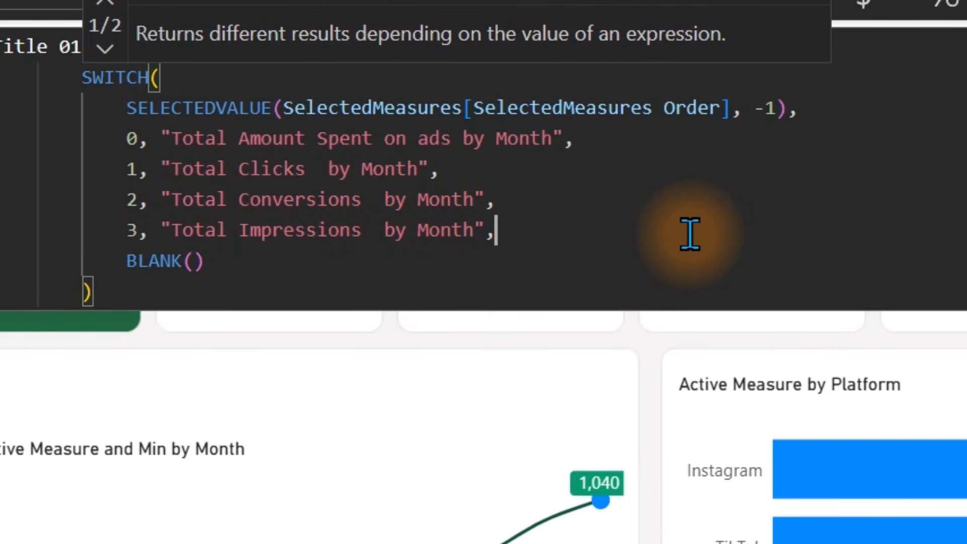
# Commit Title 01 and create a new measure in the SelectedMeasures table from a copy of its formula, named Title 02
pyautogui.hotkey('ctrl', 'a')
pyautogui.hotkey('ctrl', 'c')
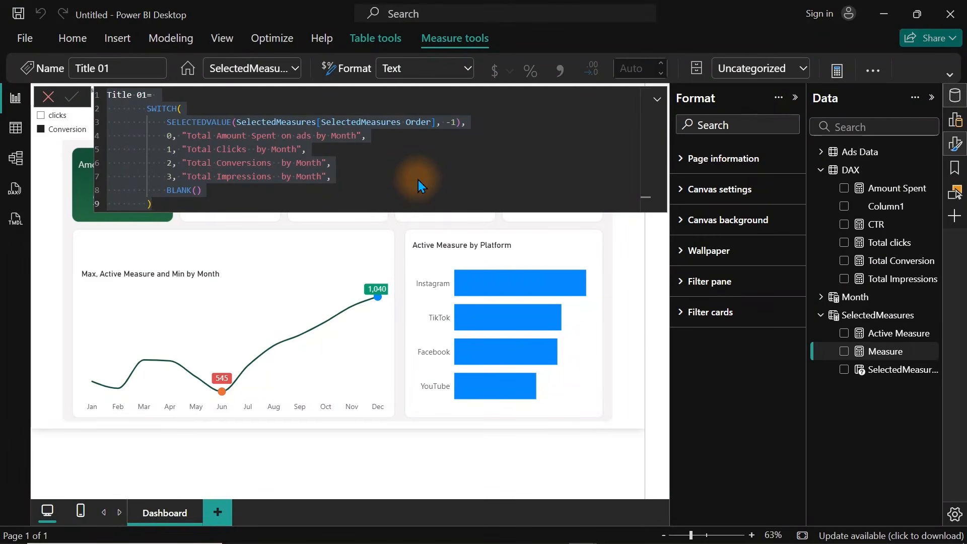
pyautogui.press('Return')
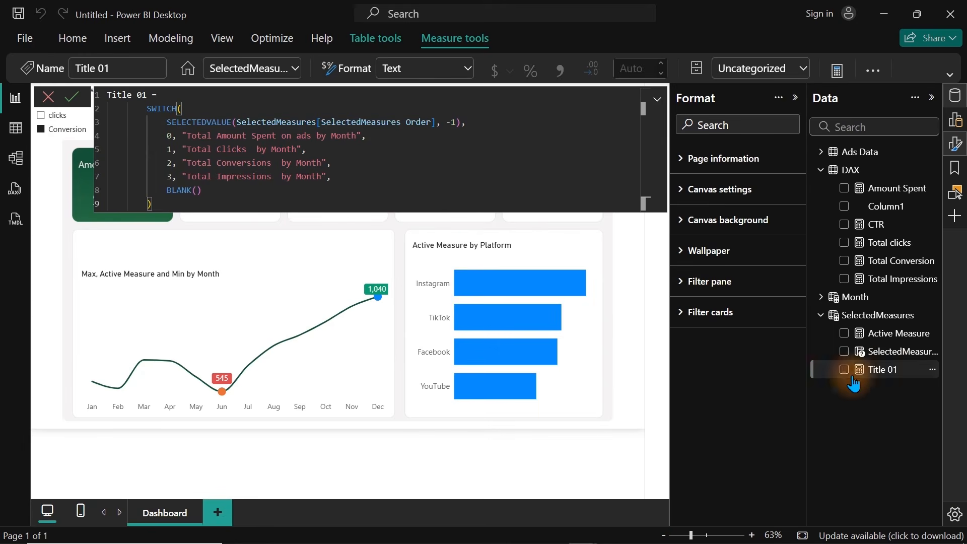
pyautogui.rightClick(887, 372)
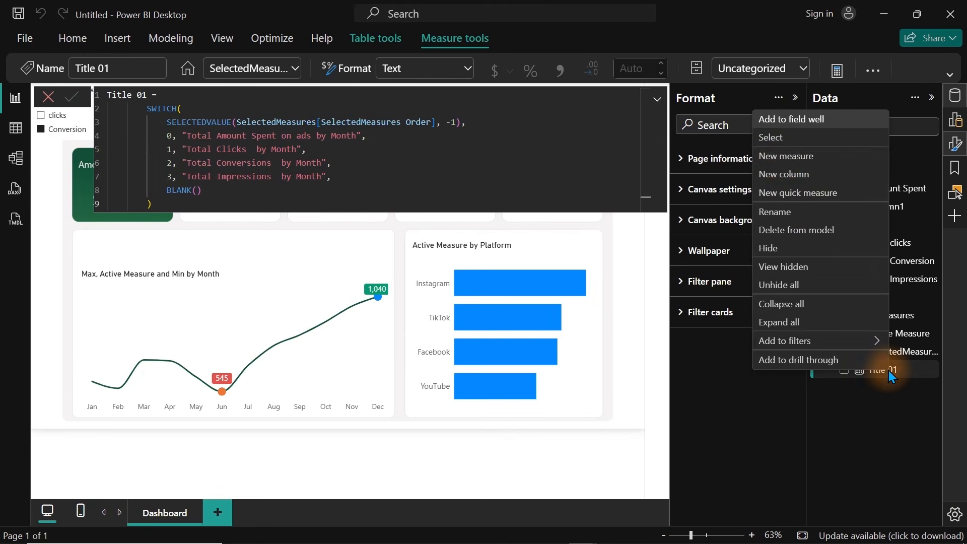
pyautogui.click(783, 157)
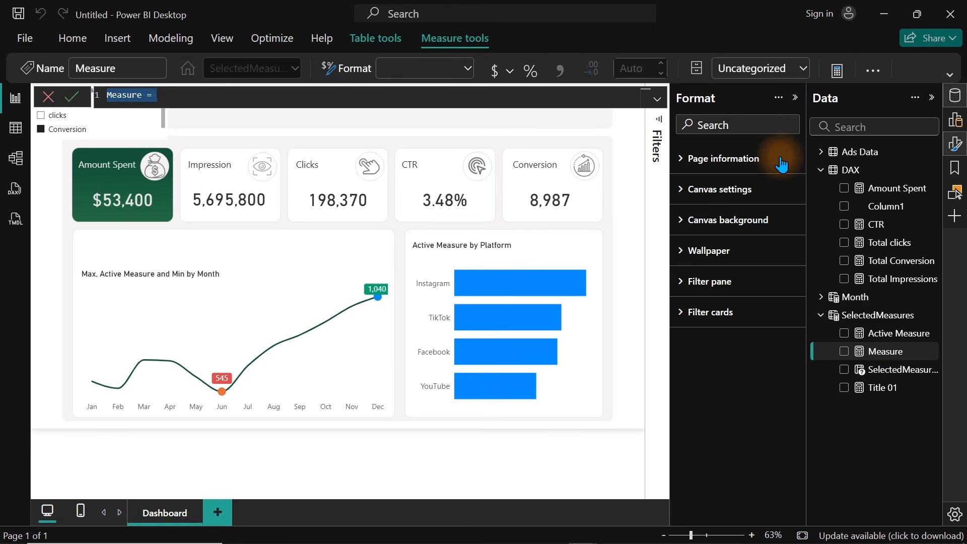
pyautogui.hotkey('ctrl', 'v')
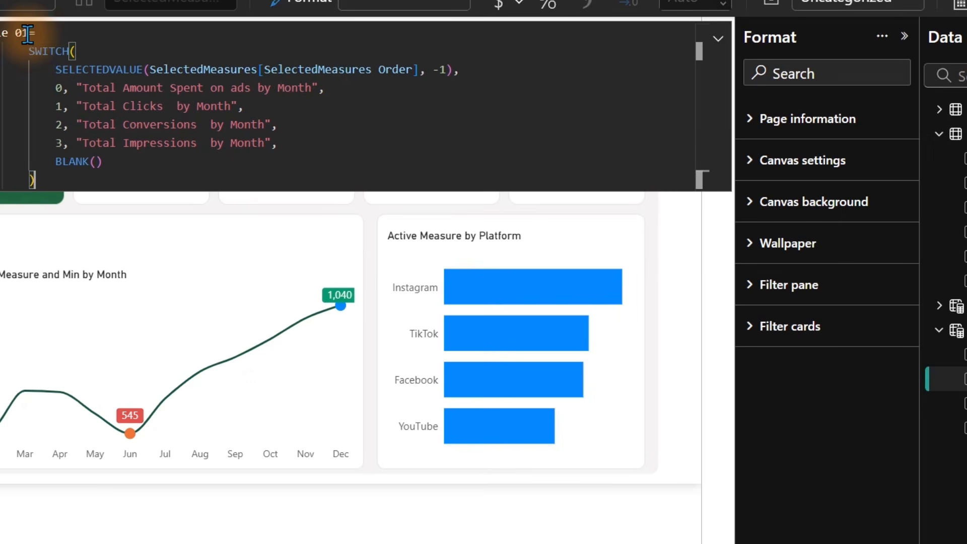
pyautogui.moveTo(28, 34); pyautogui.dragTo(73, 33)
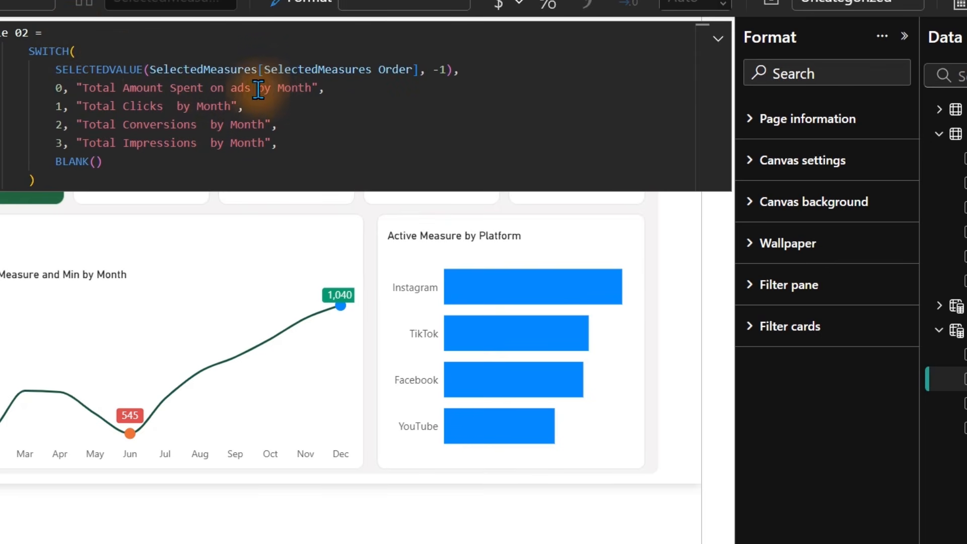
# Replace "Month" with "Platforms" in all four result texts of the Title 02 formula at once
pyautogui.moveTo(274, 91); pyautogui.dragTo(309, 91)
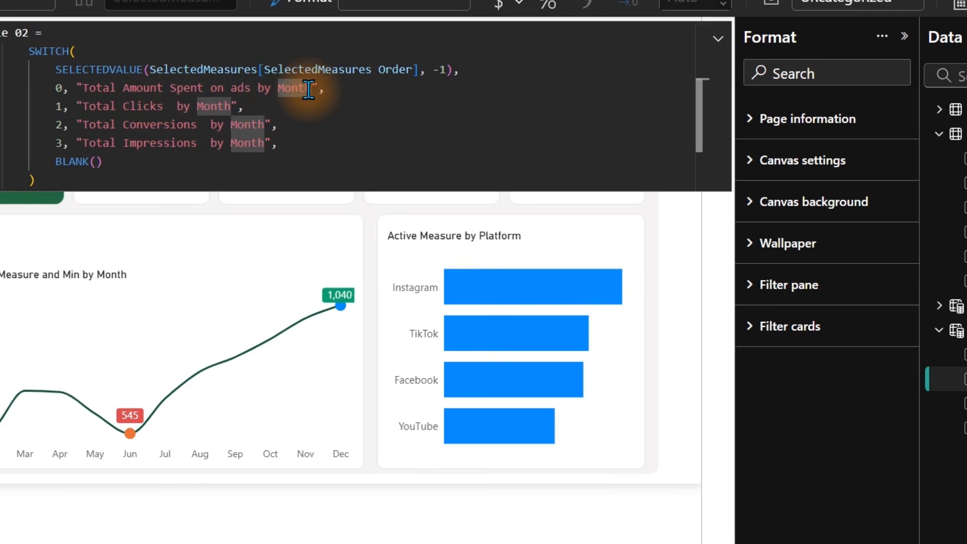
pyautogui.hotkey('ctrl', 'shift', 'l')
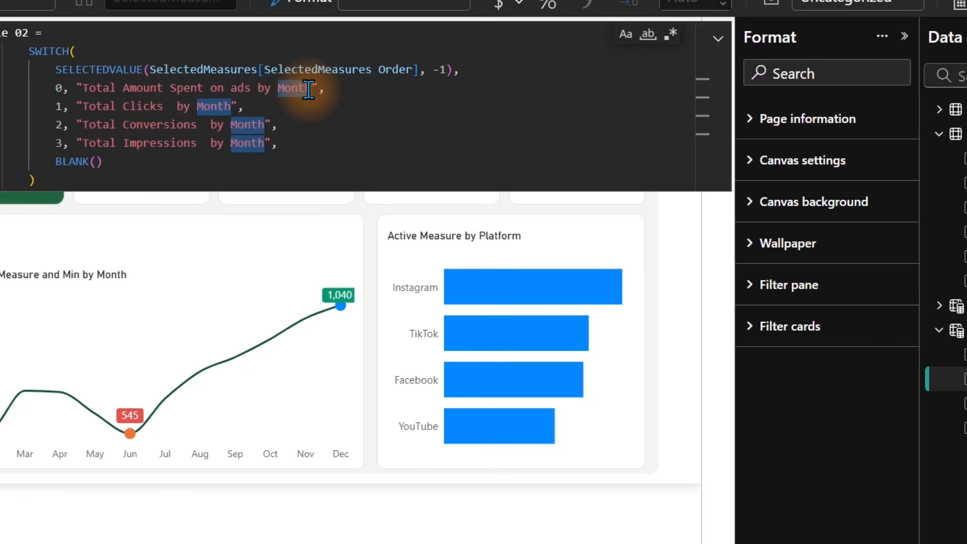
pyautogui.write('Platfor')
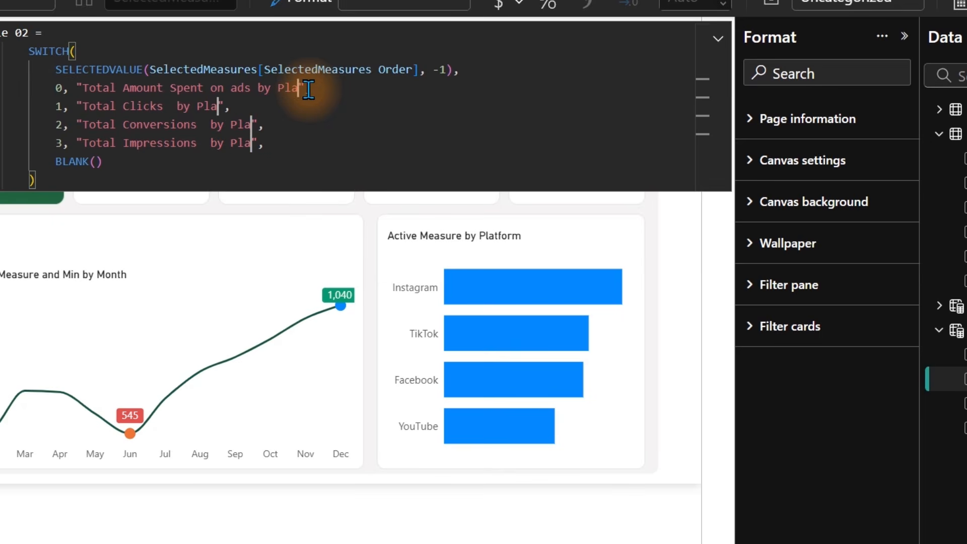
pyautogui.write('ms')
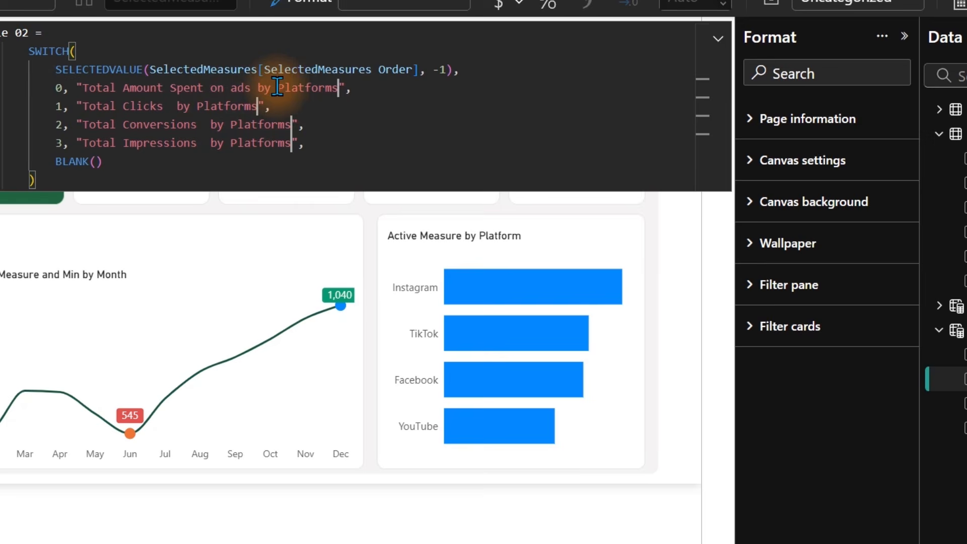
# Make all four result texts of the Title 02 formula end in "by ads Platforms" and commit the measure
pyautogui.hotkey('ctrl', 'shift', 'Left')
pyautogui.moveTo(278, 88); pyautogui.dragTo(344, 90)
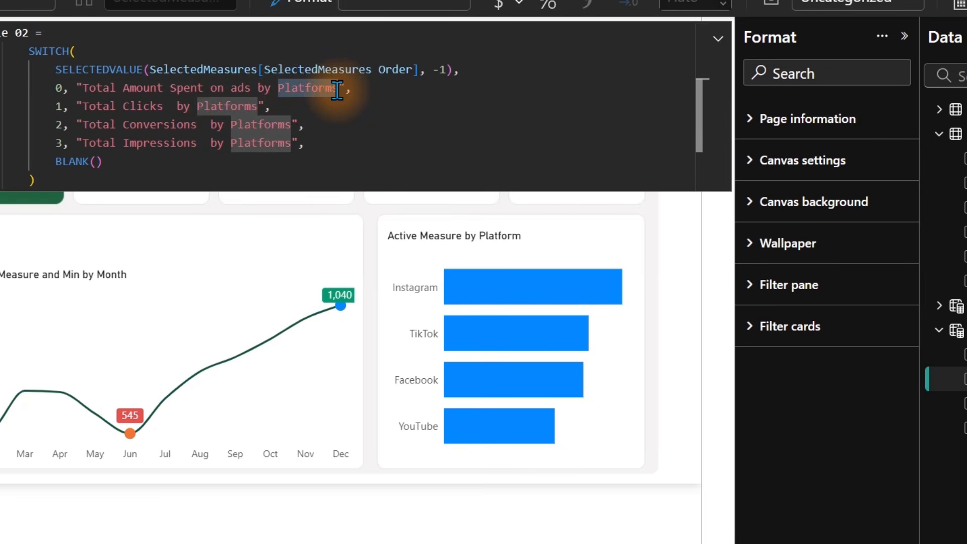
pyautogui.hotkey('ctrl', 'shift', 'l')
pyautogui.write('ads P')
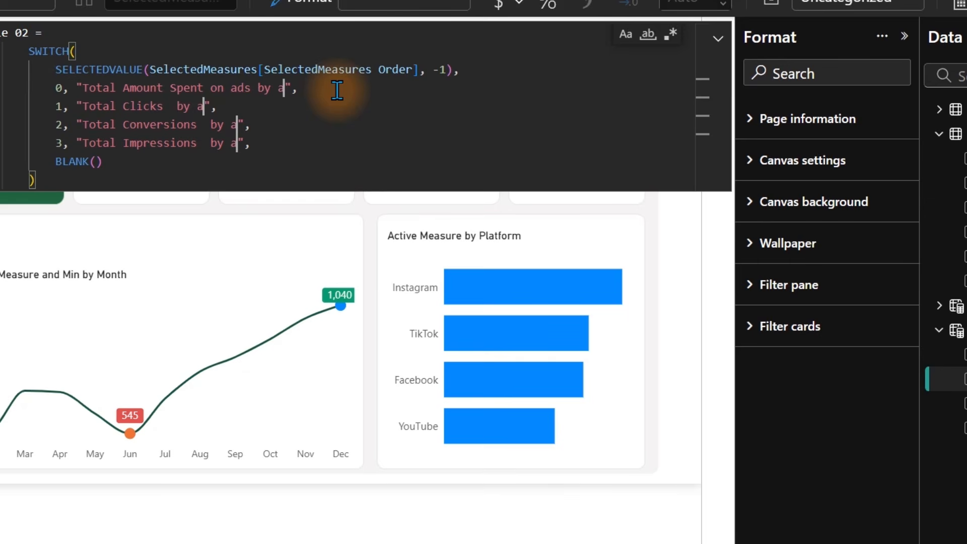
pyautogui.write('latforms')
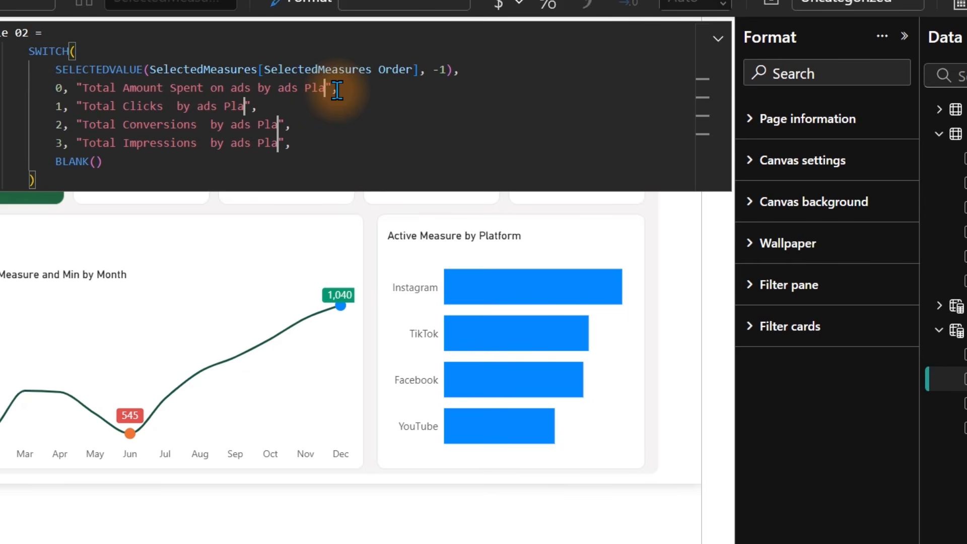
pyautogui.click(380, 110)
pyautogui.press('Return')
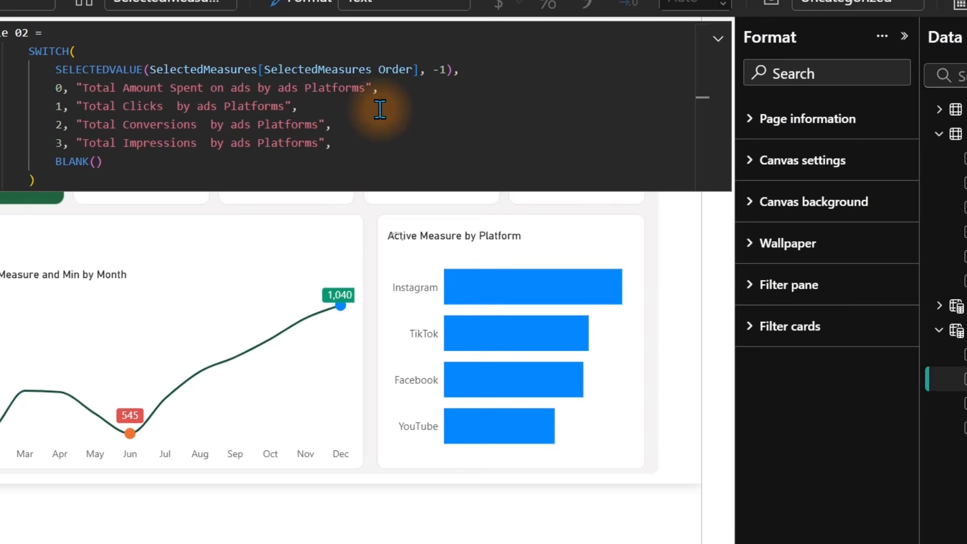
# Base the platform bar chart's title text on the field value of the Title 02 measure
pyautogui.click(469, 262)
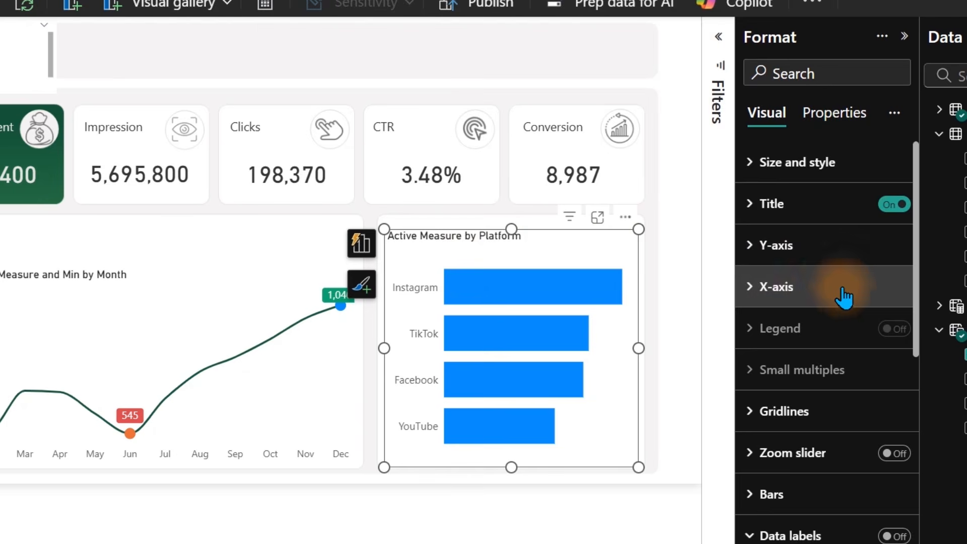
pyautogui.click(790, 214)
pyautogui.click(890, 307)
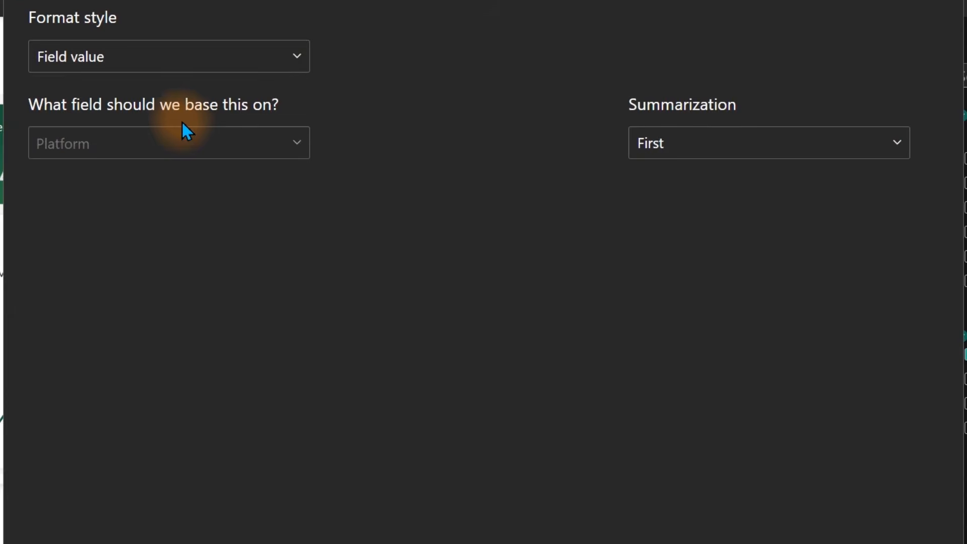
pyautogui.click(178, 140)
pyautogui.write('title')
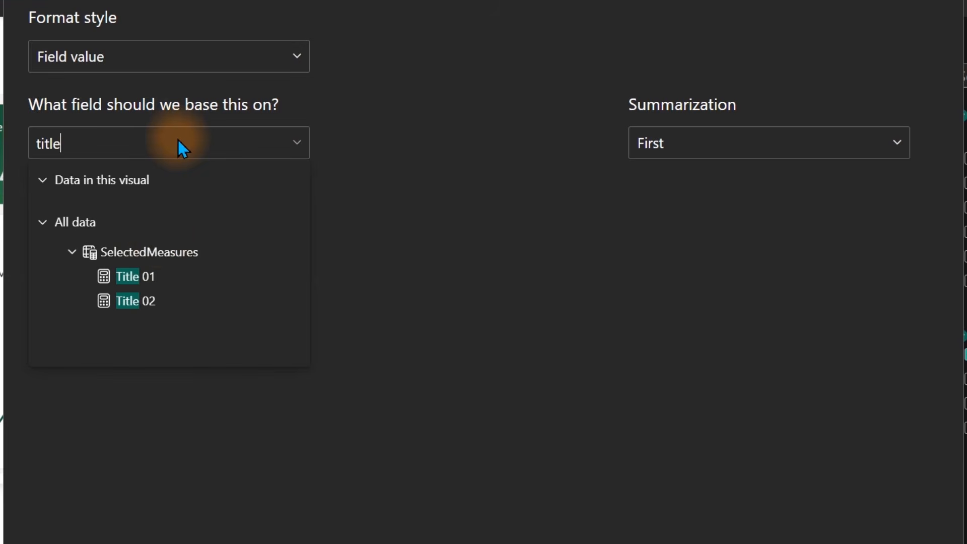
pyautogui.click(136, 300)
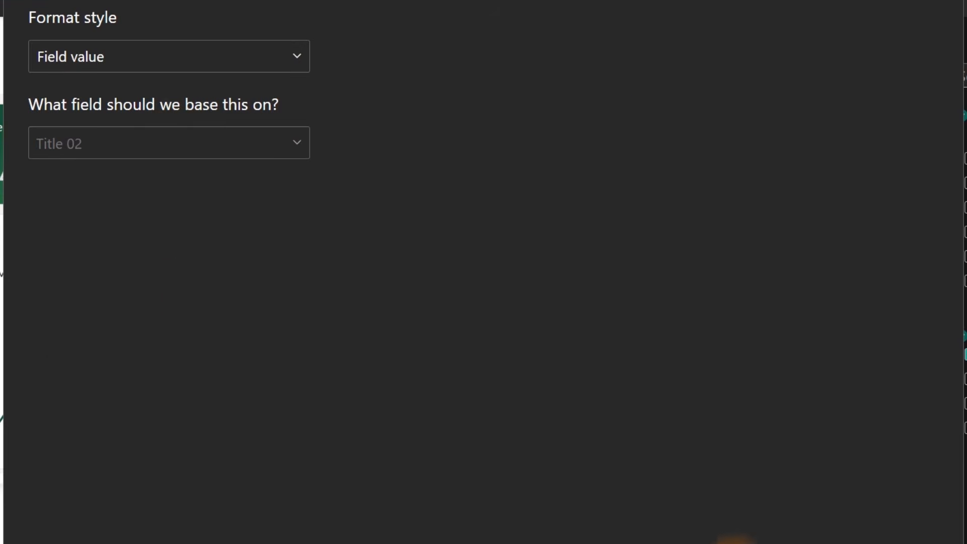
pyautogui.click(812, 542)
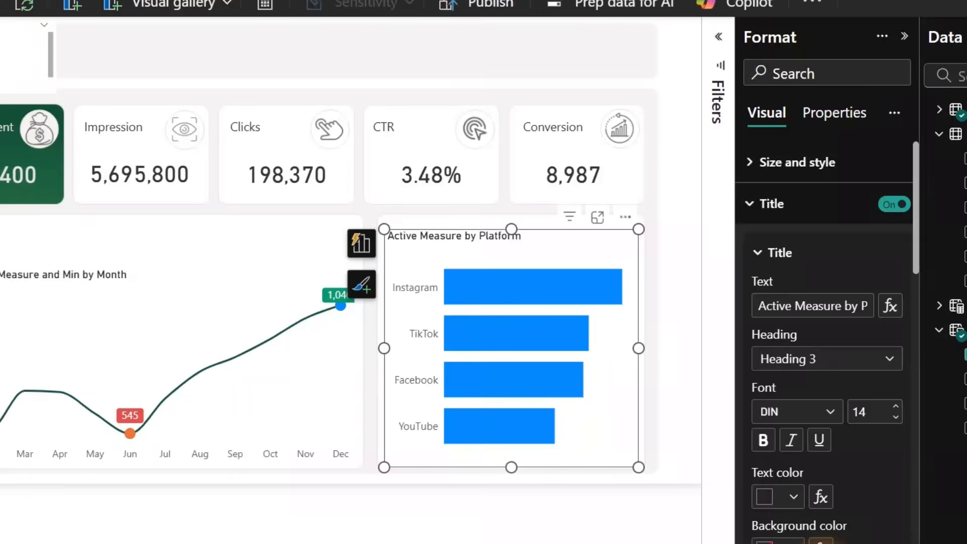
# Set the bar chart title's font size to 17 and its text color to Black, 40% lighter
pyautogui.click(896, 407)
pyautogui.click(897, 407)
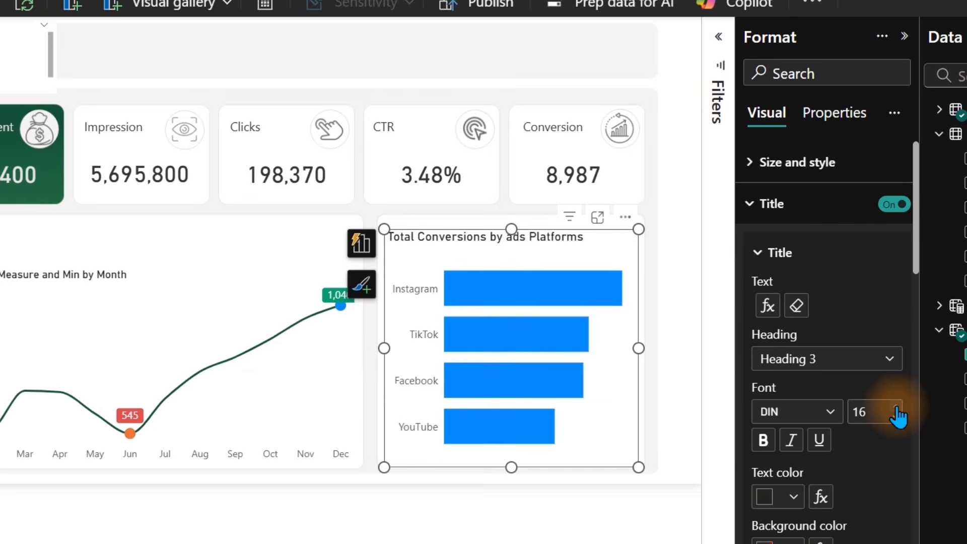
pyautogui.click(793, 498)
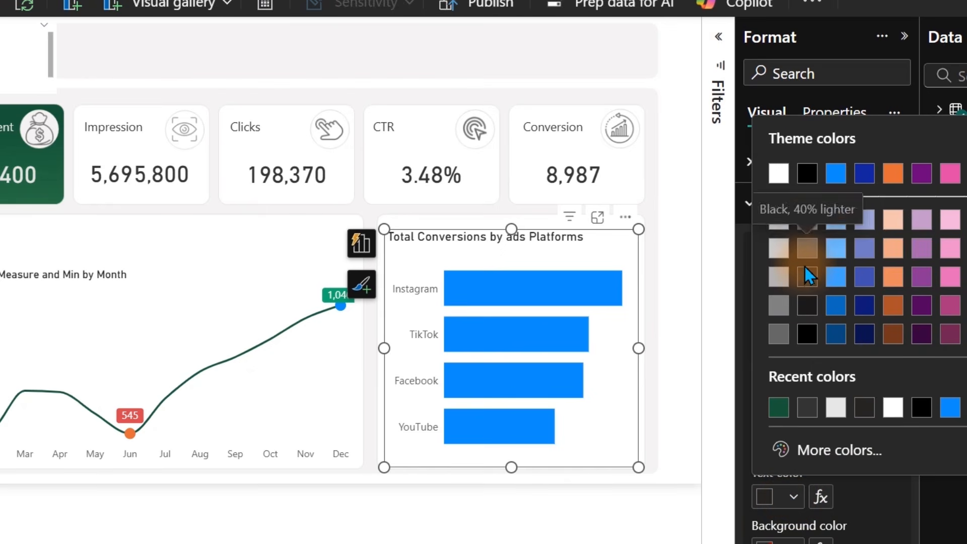
pyautogui.click(806, 248)
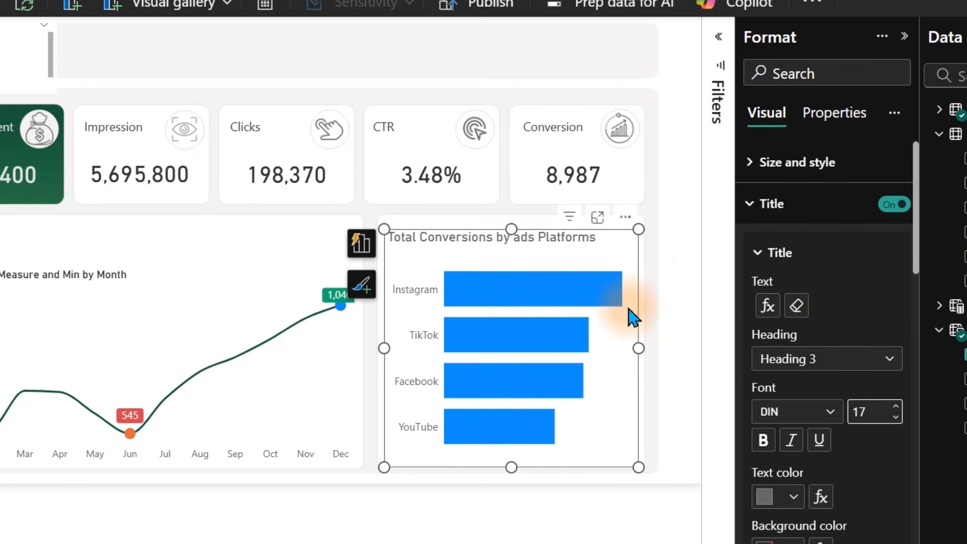
# Base the monthly line chart's title text on the field value of the Title 01 measure
pyautogui.click(123, 292)
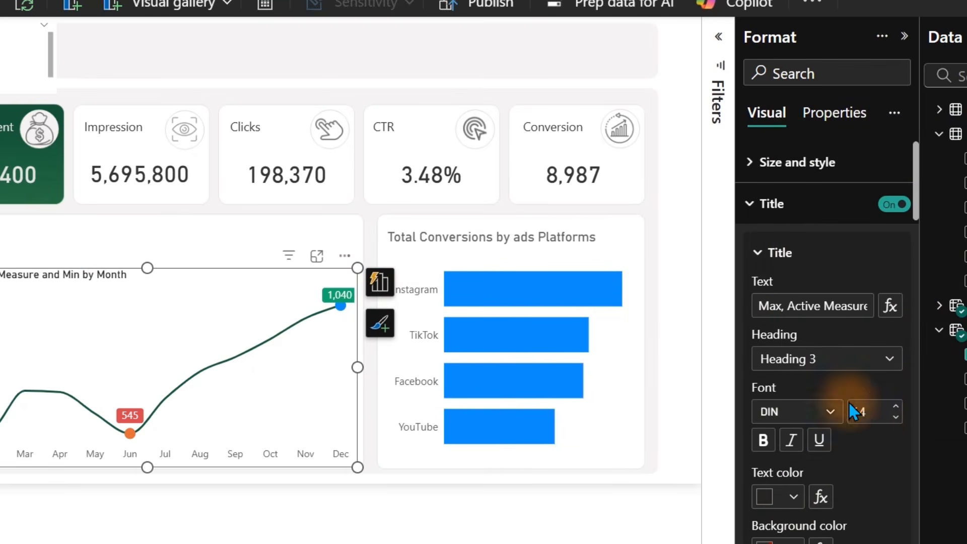
pyautogui.click(896, 309)
pyautogui.click(162, 141)
pyautogui.write('title')
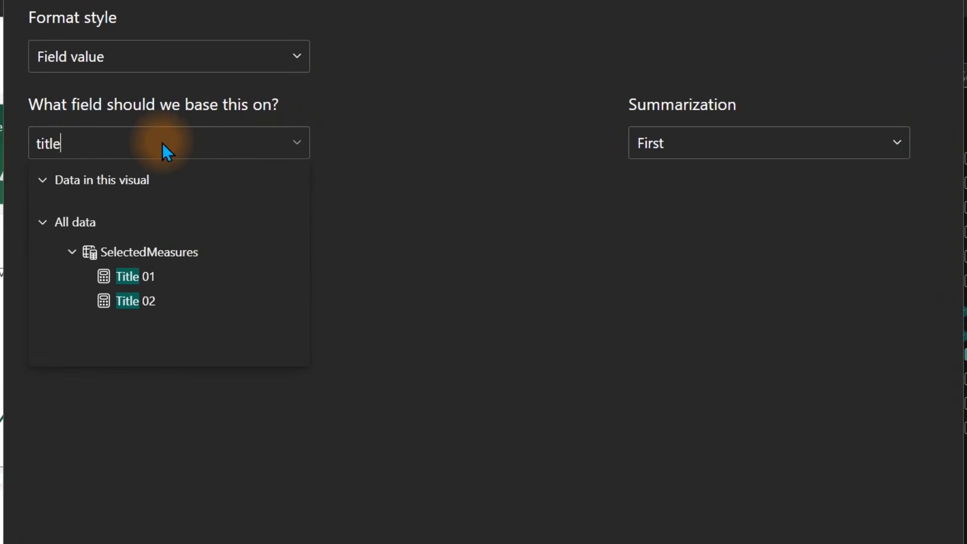
pyautogui.click(126, 277)
pyautogui.click(857, 543)
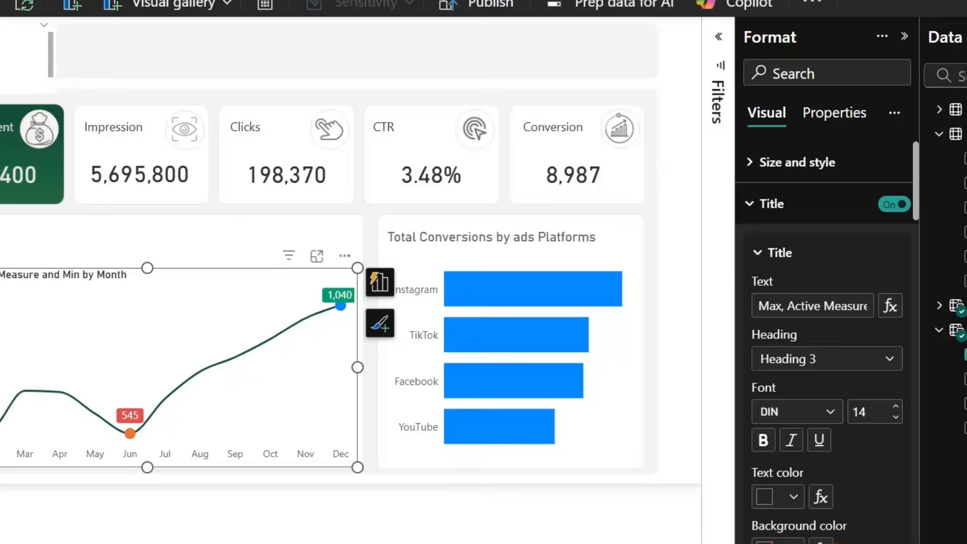
# Set the line chart title's font size to 17 and its text color to the recently used grey
pyautogui.click(897, 407)
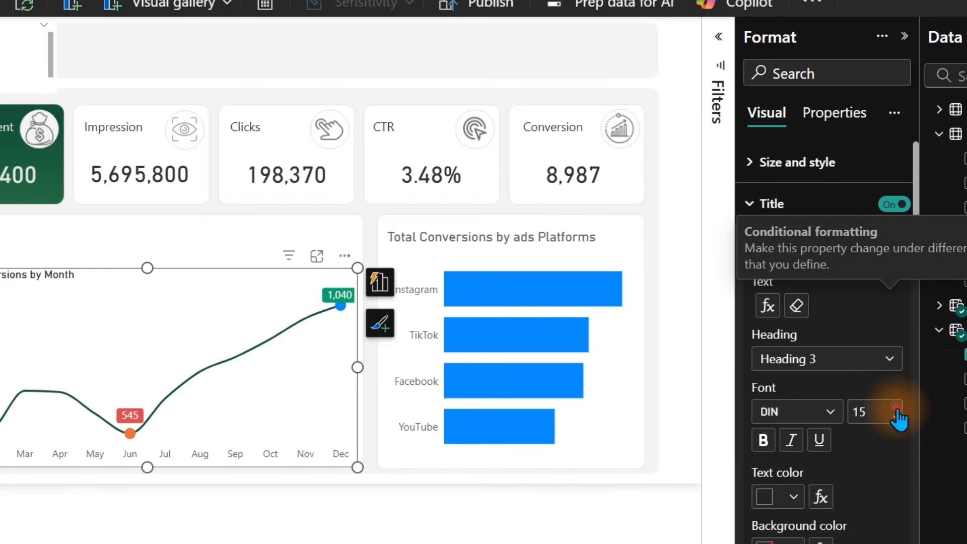
pyautogui.click(896, 406)
pyautogui.click(896, 406)
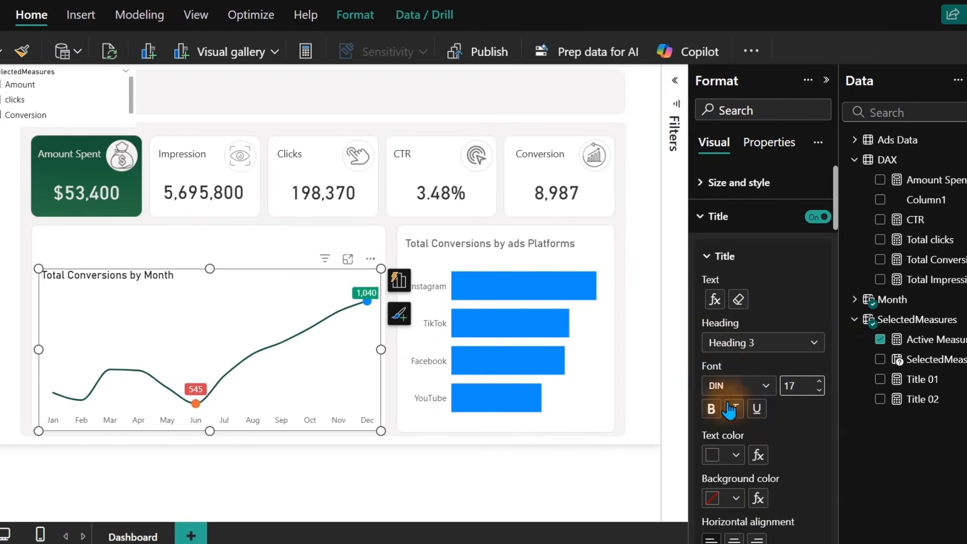
pyautogui.click(727, 456)
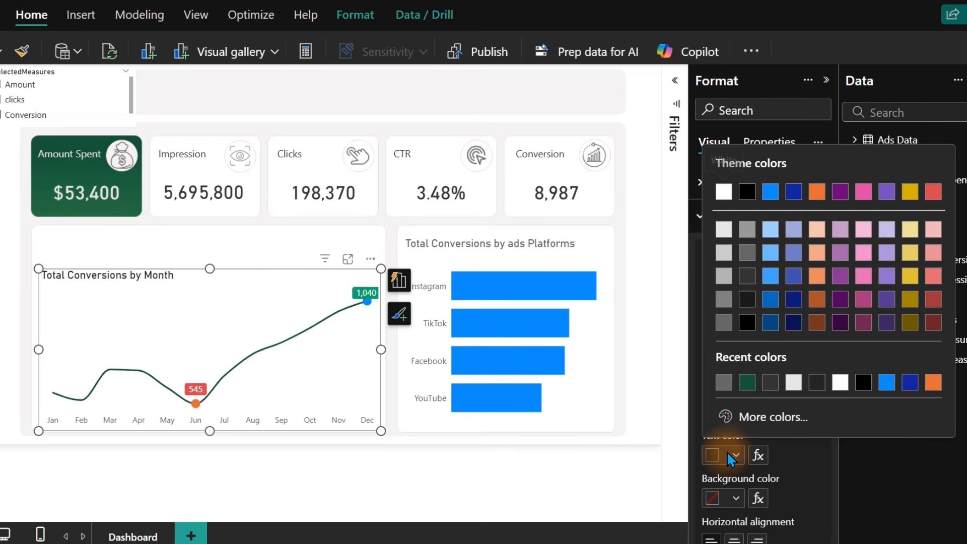
pyautogui.click(719, 385)
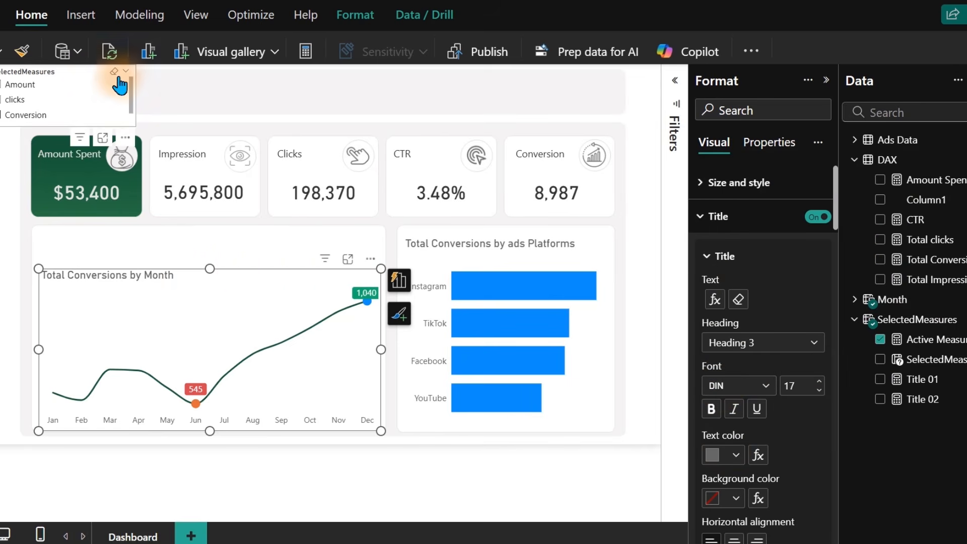
# Widen and flatten the SelectedMeasures slicer, place it above the monthly line chart, and convert it to a button slicer
pyautogui.click(99, 76)
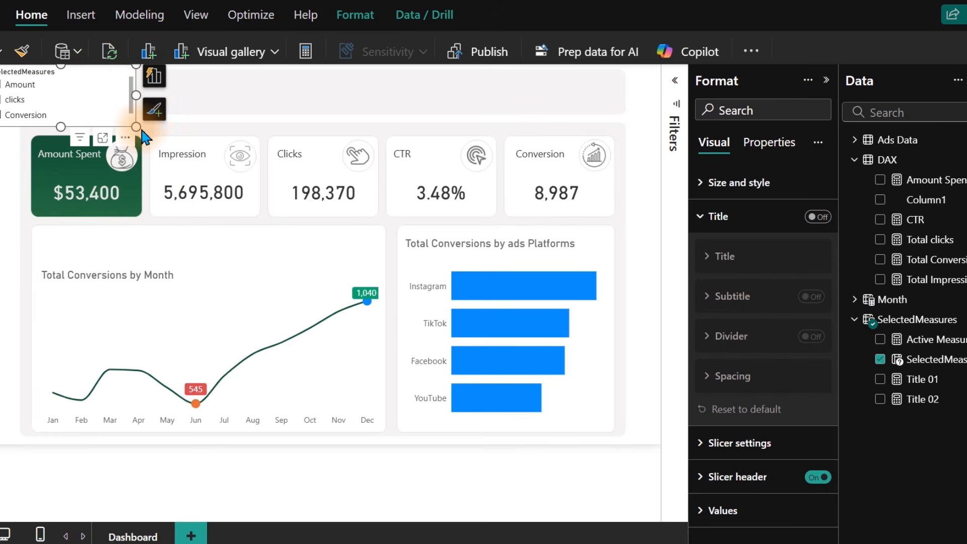
pyautogui.moveTo(125, 129); pyautogui.dragTo(373, 253)
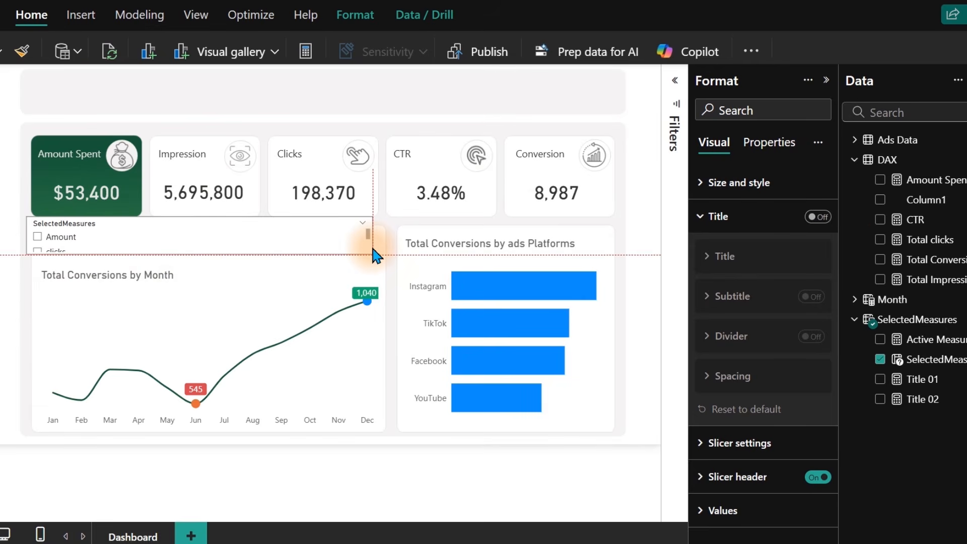
pyautogui.click(965, 110)
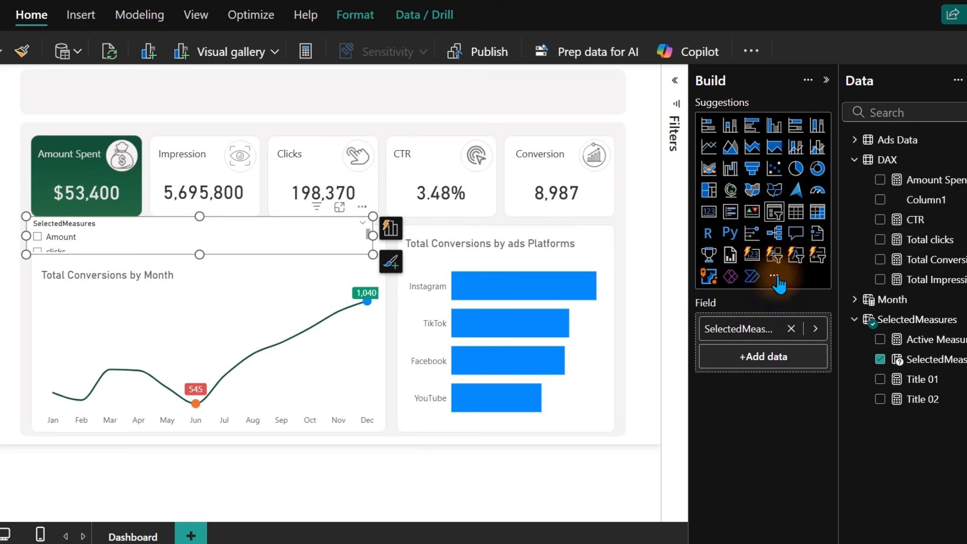
pyautogui.click(774, 256)
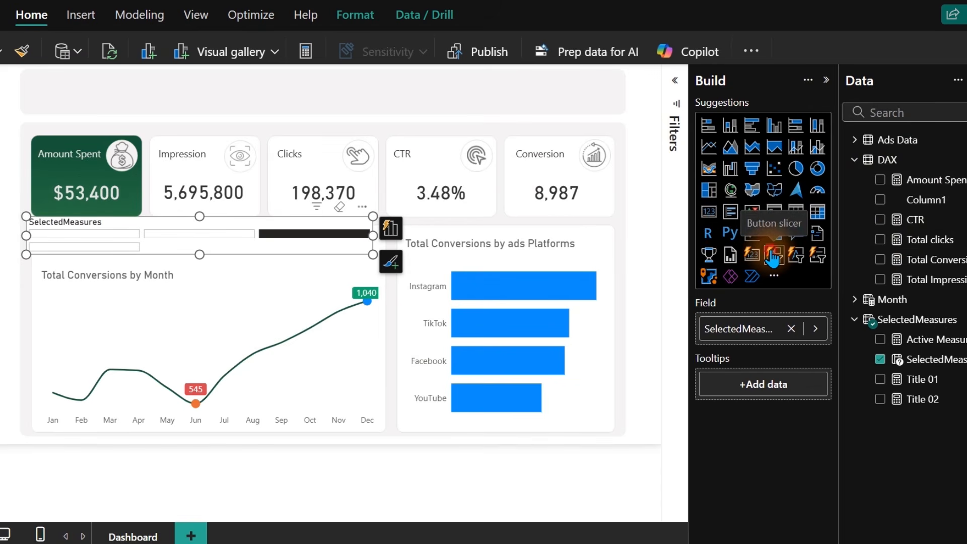
# Arrange the slicer's buttons horizontally with a maximum of 4 buttons shown
pyautogui.click(877, 115)
pyautogui.click(391, 261)
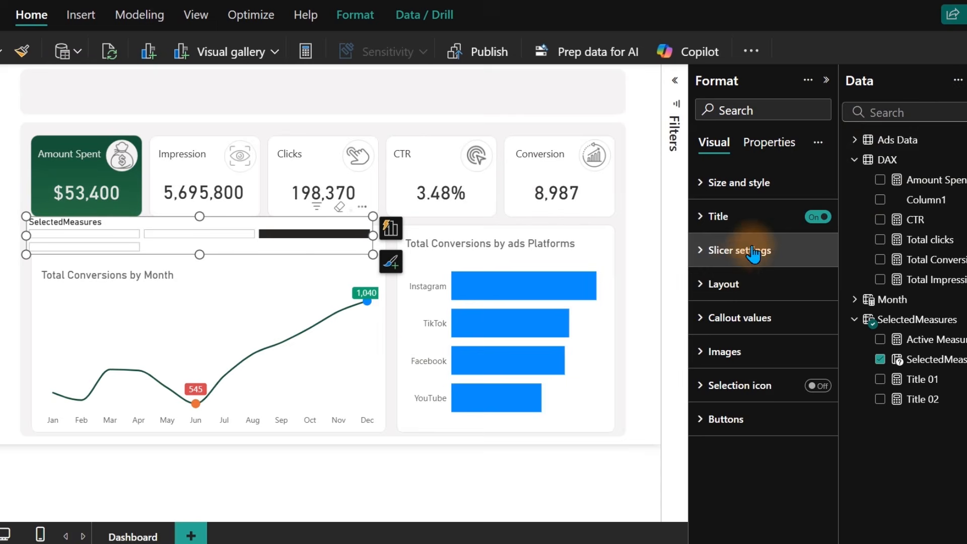
pyautogui.click(728, 284)
pyautogui.click(765, 368)
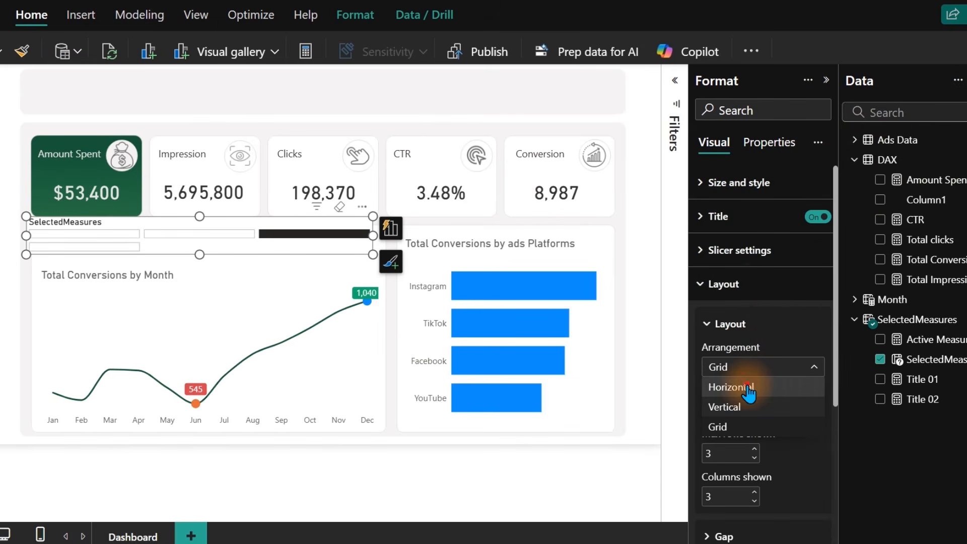
pyautogui.click(755, 387)
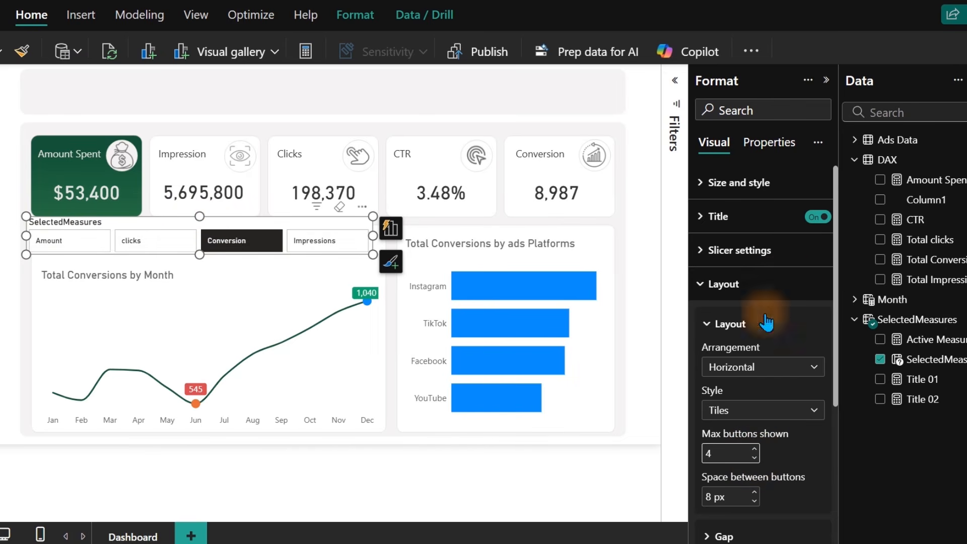
# Turn off the slicer's title and fit it inside the line chart's card at about 614 wide and 61 high
pyautogui.click(818, 217)
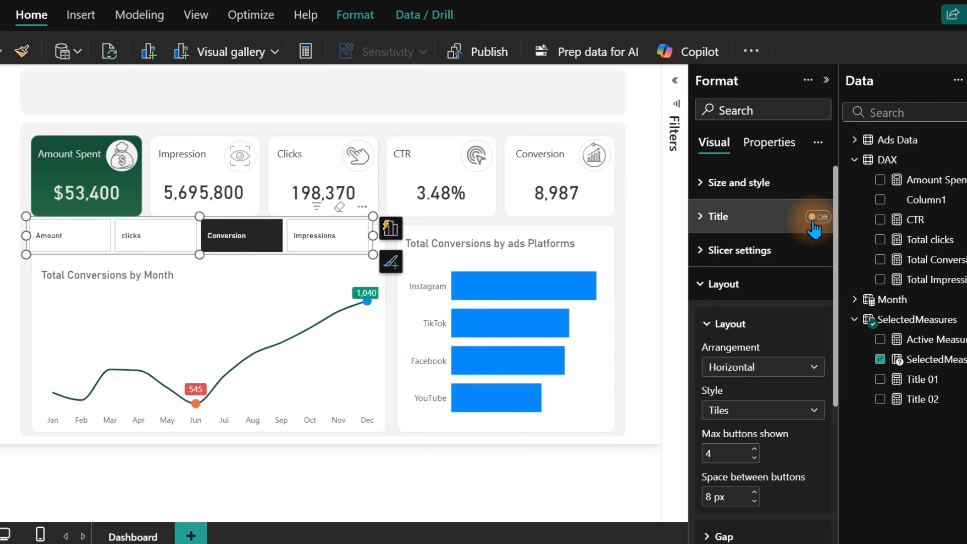
pyautogui.moveTo(200, 255); pyautogui.dragTo(201, 249)
pyautogui.moveTo(29, 233); pyautogui.dragTo(49, 233)
pyautogui.moveTo(366, 214)
pyautogui.mouseDown()
pyautogui.moveTo(363, 233)
pyautogui.moveTo(364, 220)
pyautogui.mouseUp()
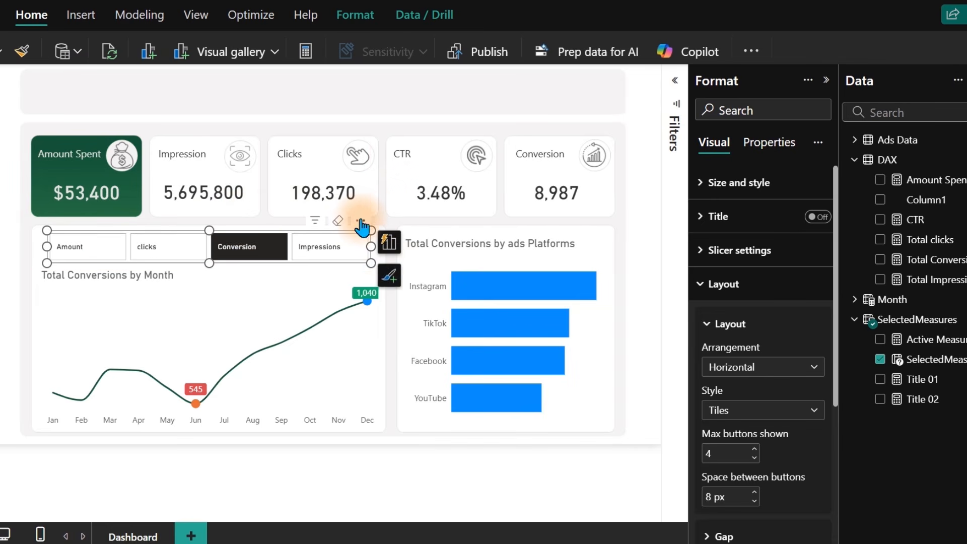
pyautogui.click(761, 182)
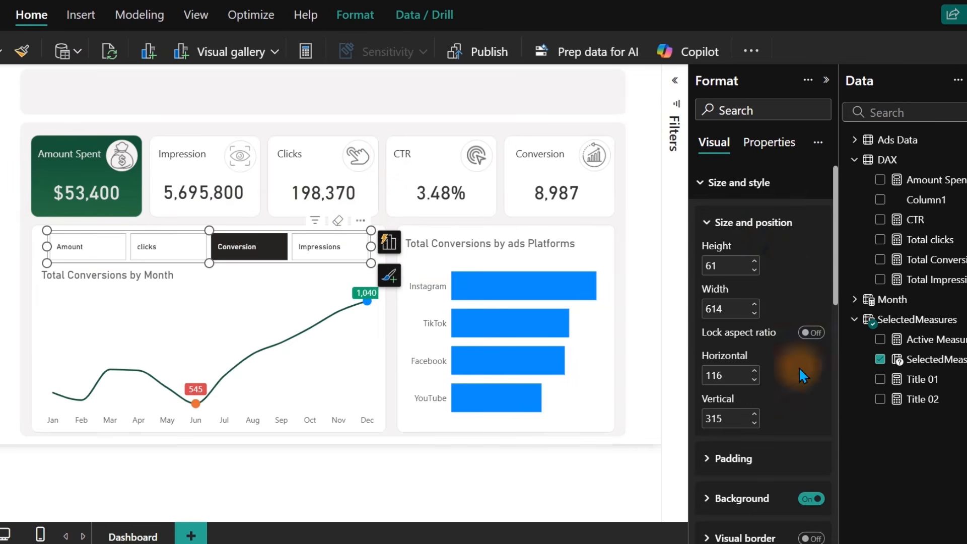
pyautogui.click(730, 183)
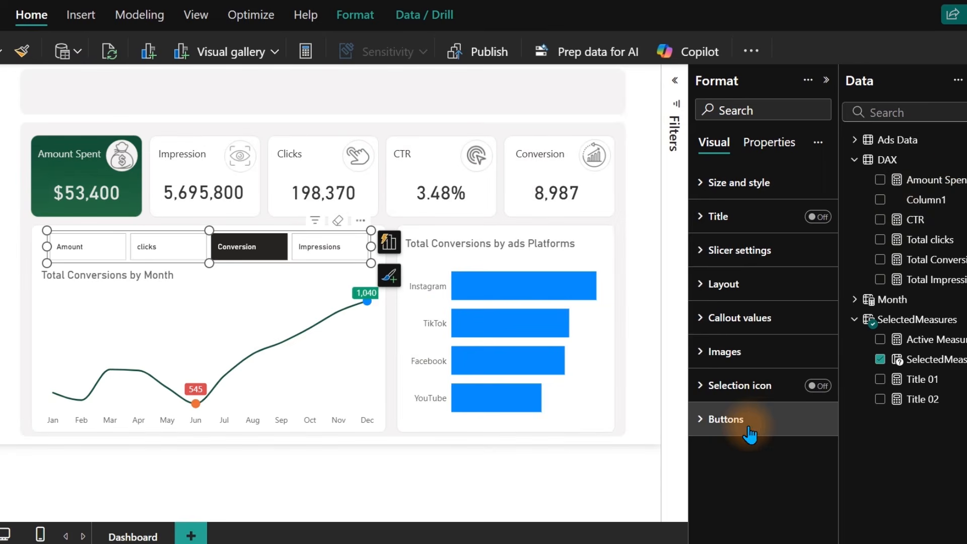
# Turn off the fill and border of the slicer's buttons for all states
pyautogui.click(749, 434)
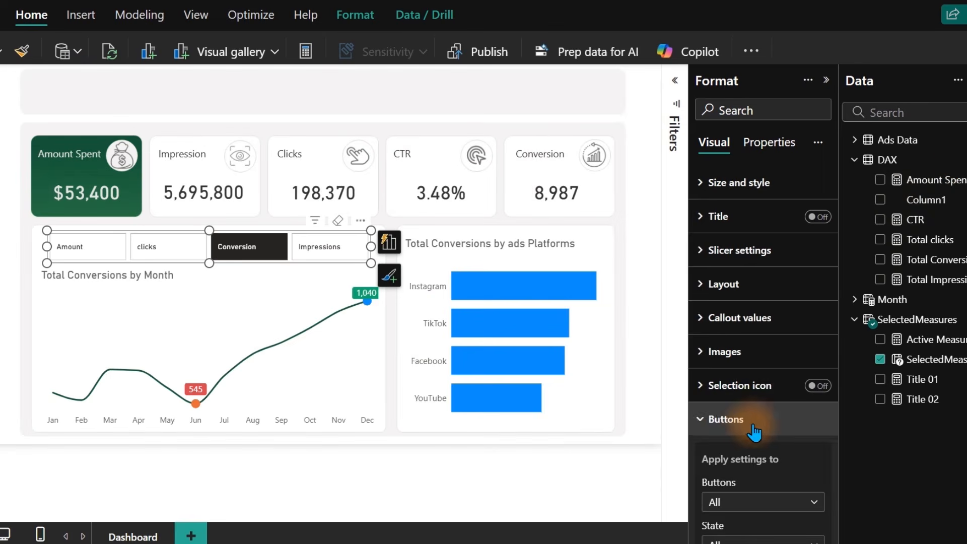
pyautogui.moveTo(836, 306); pyautogui.dragTo(816, 454)
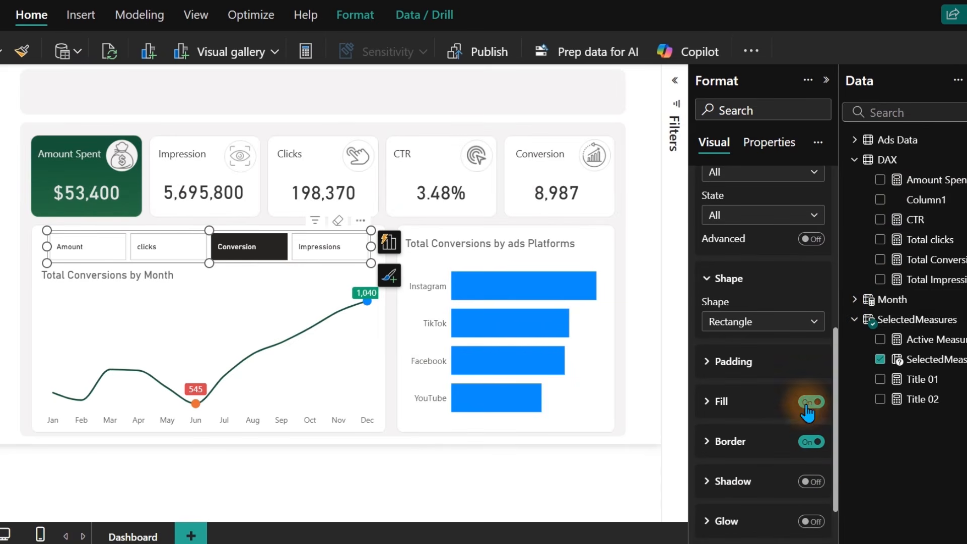
pyautogui.click(808, 403)
pyautogui.click(812, 443)
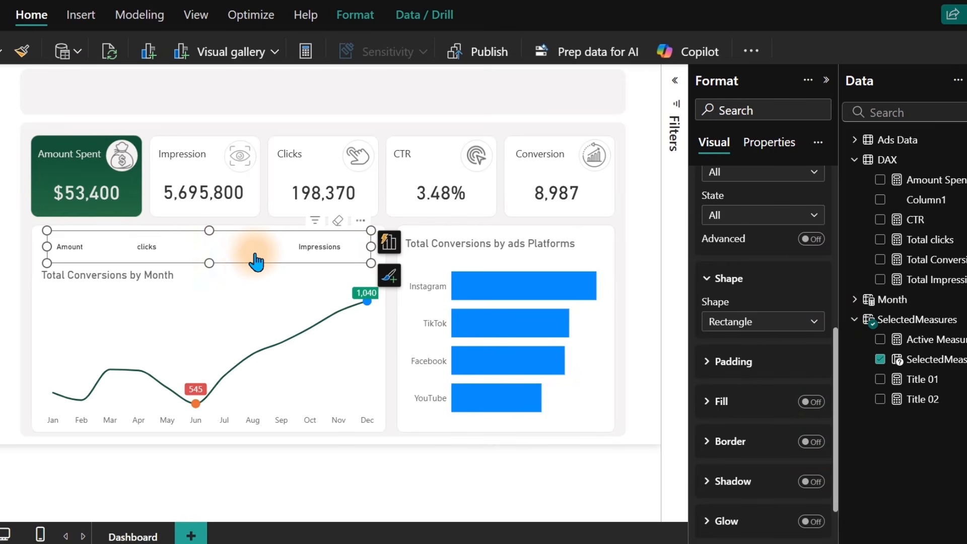
# Set the slicer's callout values in the Selected state to the recently used dark green with font size 16
pyautogui.moveTo(839, 365); pyautogui.dragTo(838, 222)
pyautogui.click(741, 276)
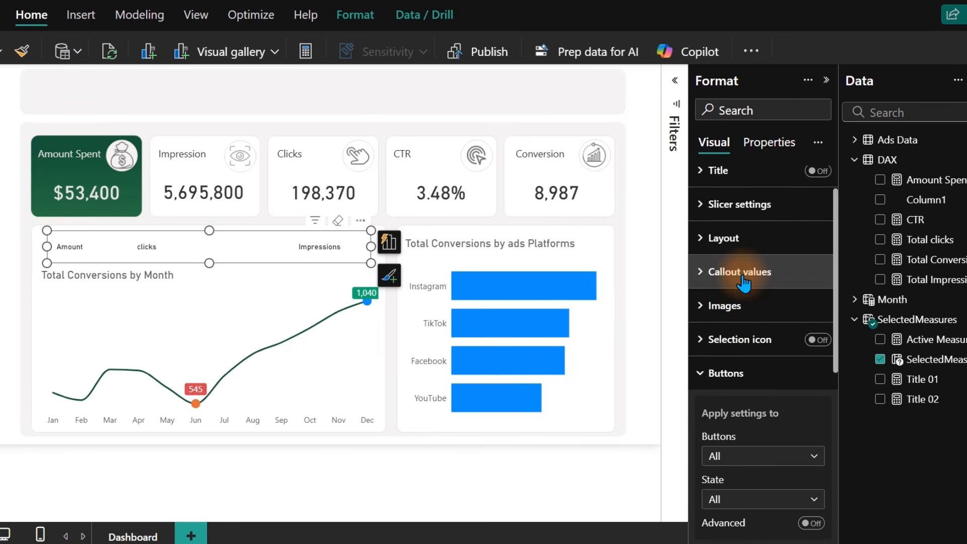
pyautogui.click(766, 398)
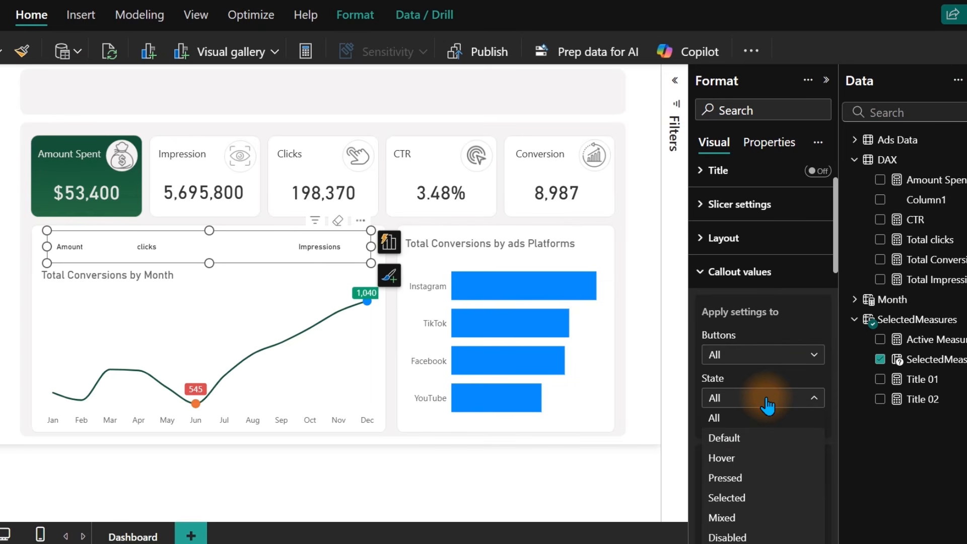
pyautogui.click(734, 500)
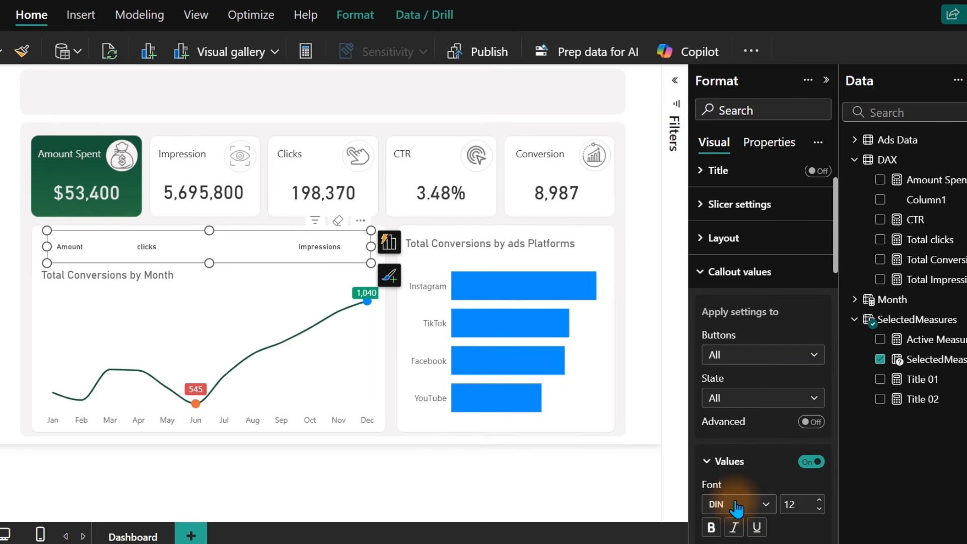
pyautogui.moveTo(837, 244); pyautogui.dragTo(833, 315)
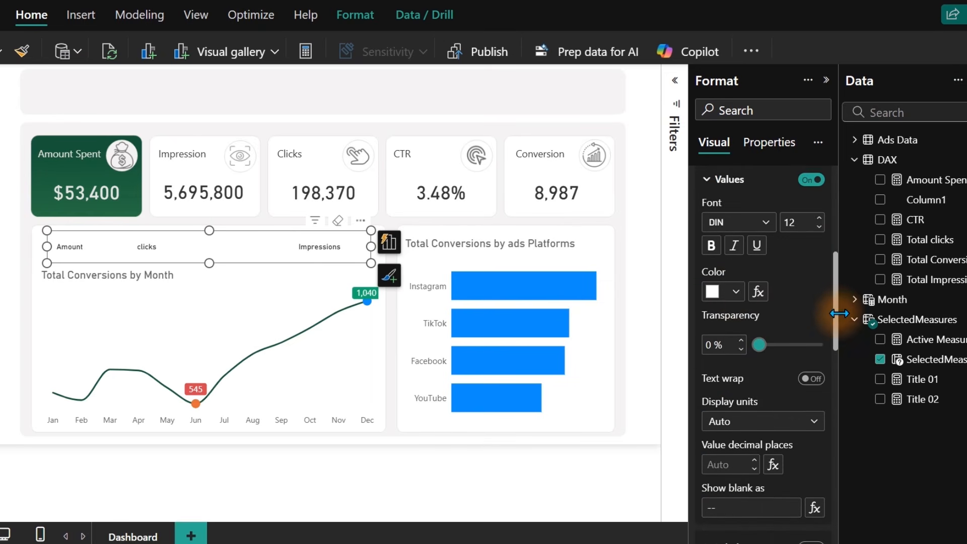
pyautogui.click(736, 289)
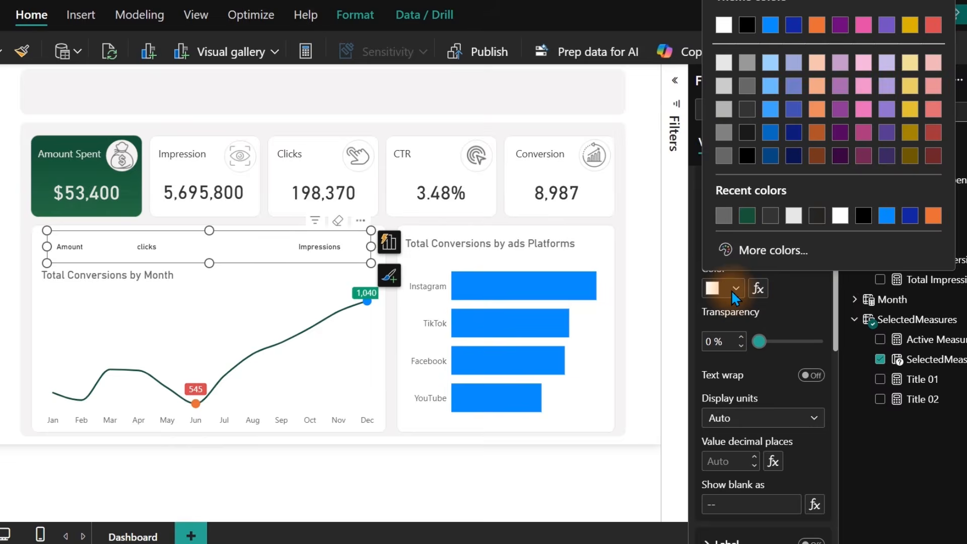
pyautogui.click(748, 215)
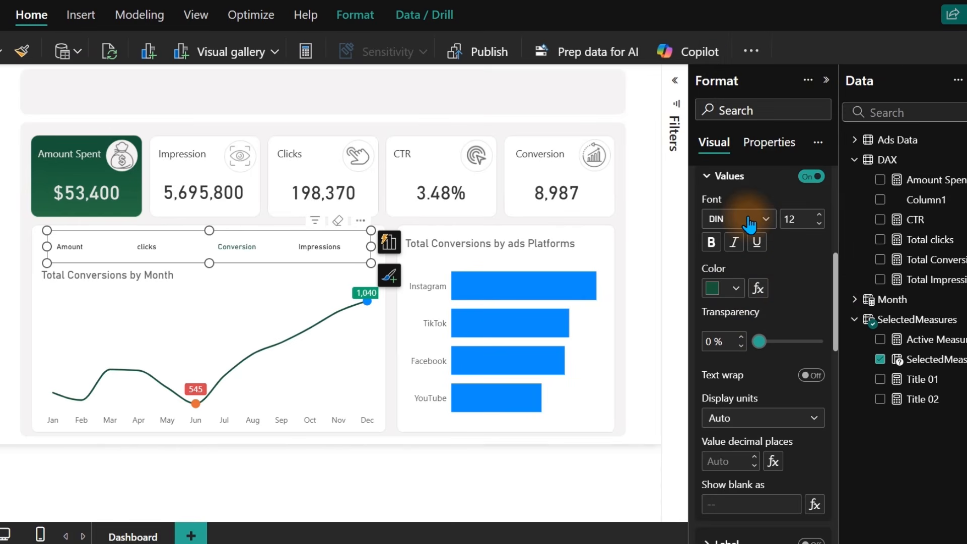
pyautogui.click(819, 214)
pyautogui.click(819, 214)
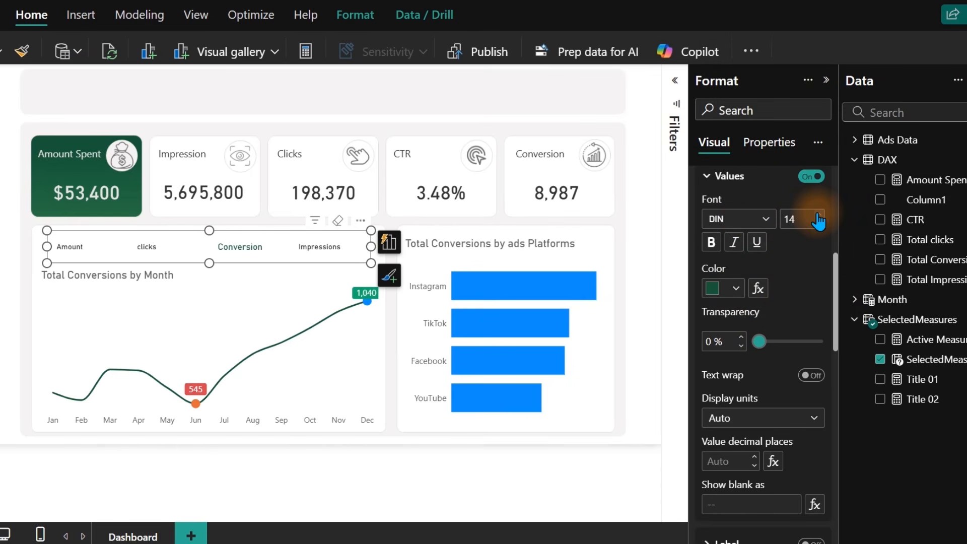
pyautogui.click(818, 216)
pyautogui.click(818, 216)
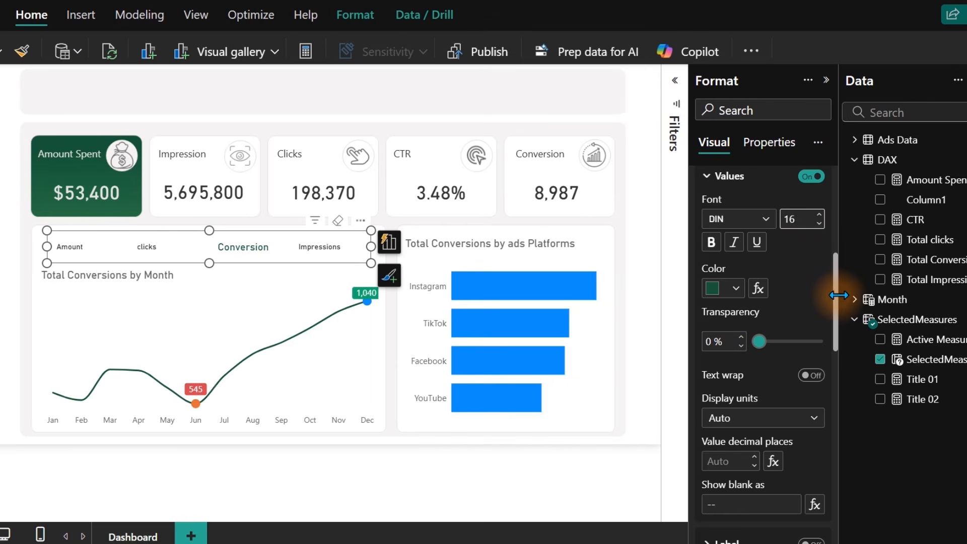
# Set the font size of the slicer's callout values in the Hover state to 14
pyautogui.moveTo(838, 305); pyautogui.dragTo(839, 251)
pyautogui.click(794, 302)
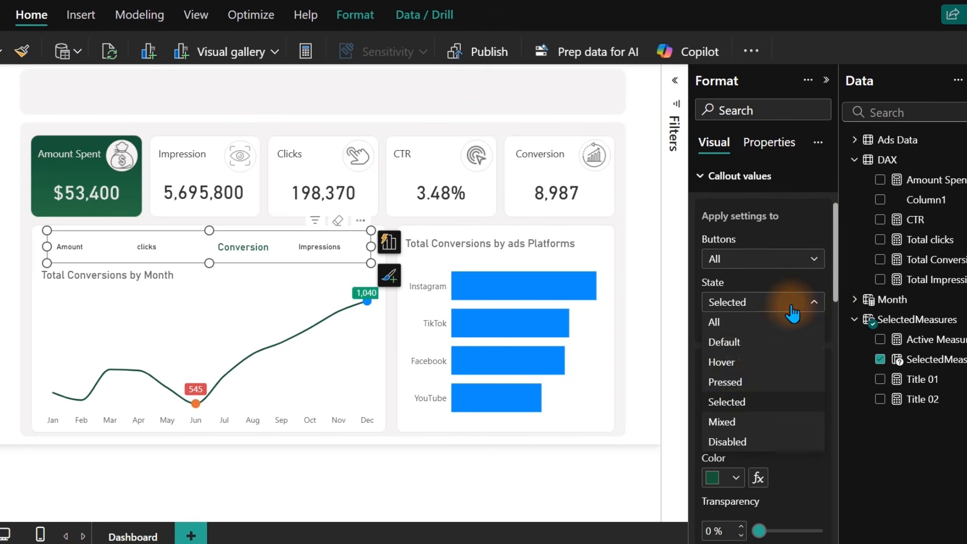
pyautogui.click(732, 361)
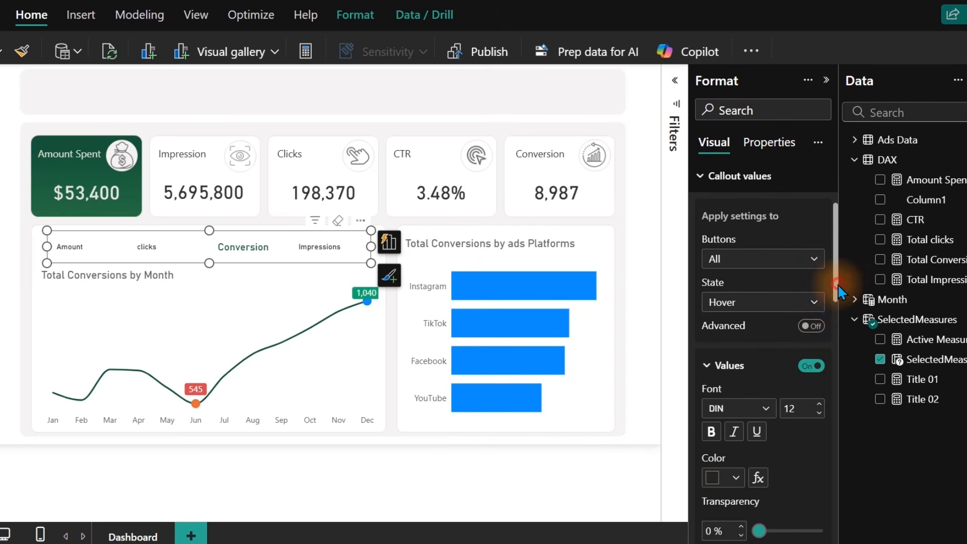
pyautogui.moveTo(837, 287); pyautogui.dragTo(838, 314)
pyautogui.click(819, 304)
pyautogui.click(819, 304)
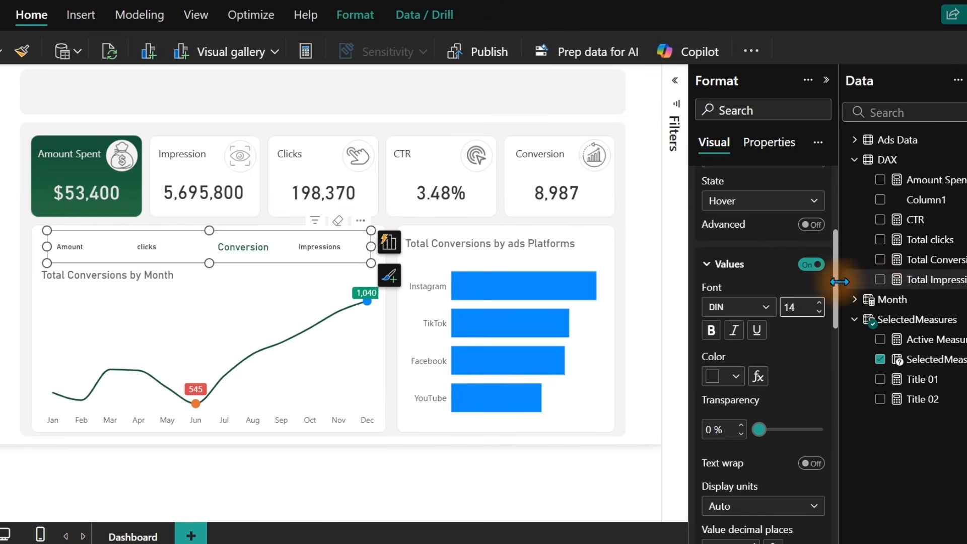
# Turn on the accent bar for the slicer's buttons in the Selected state
pyautogui.moveTo(837, 290); pyautogui.dragTo(832, 508)
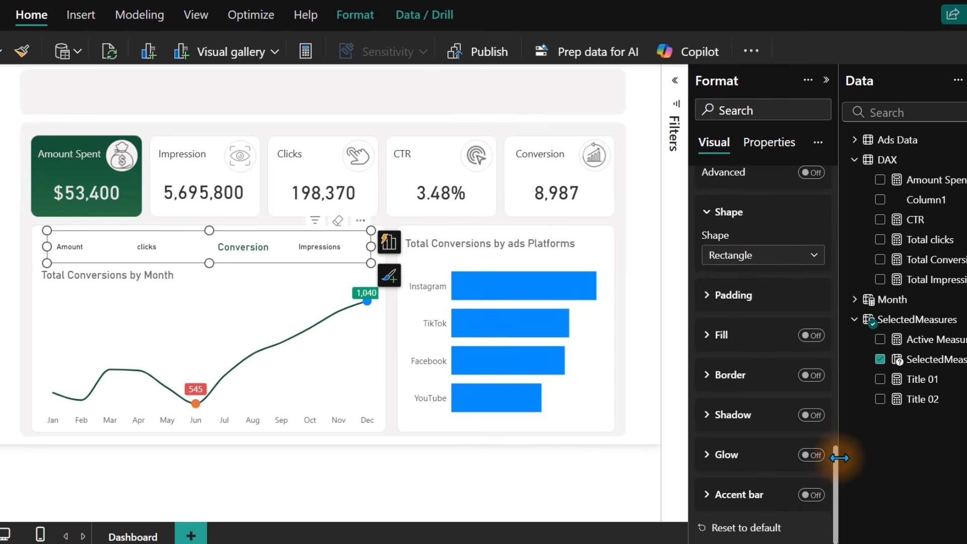
pyautogui.scroll(1, 838, 458)
pyautogui.moveTo(838, 460); pyautogui.dragTo(833, 426)
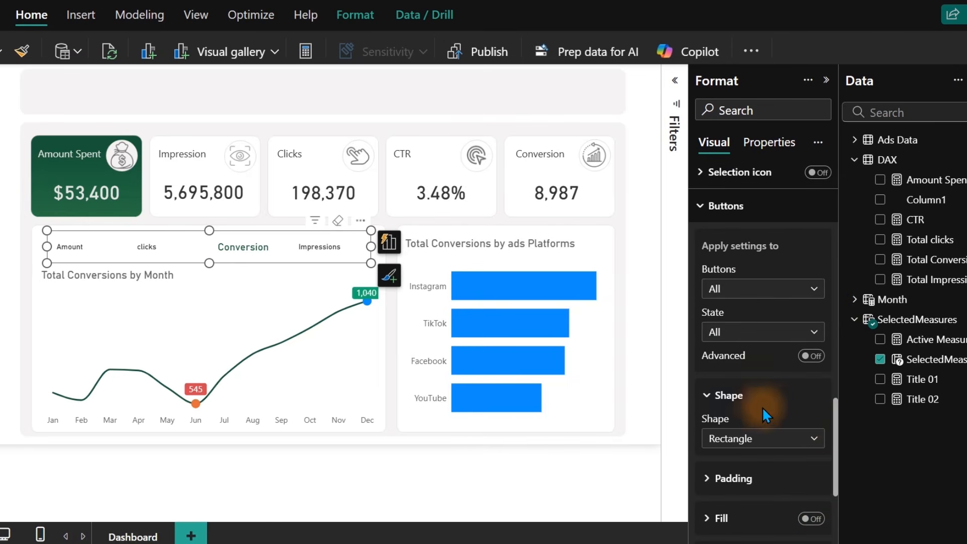
pyautogui.click(745, 333)
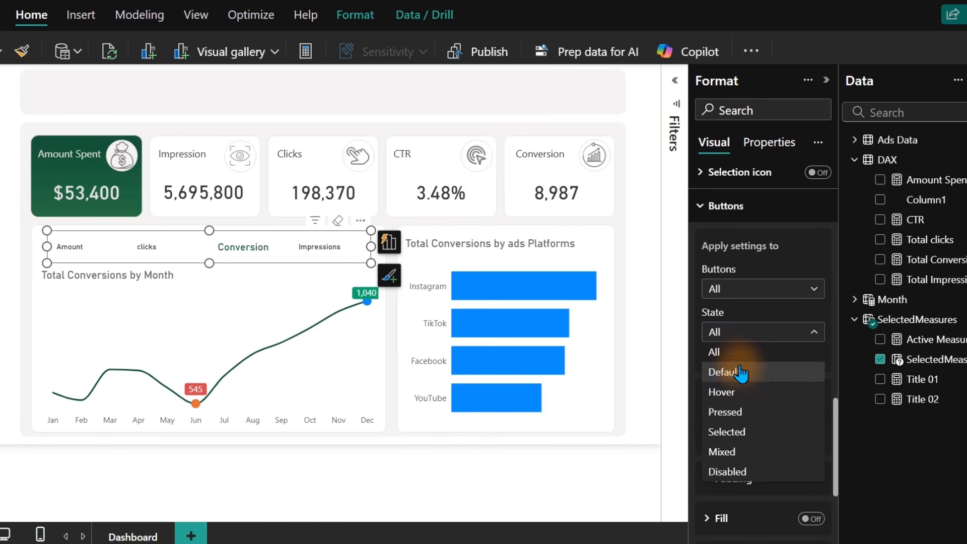
pyautogui.click(733, 429)
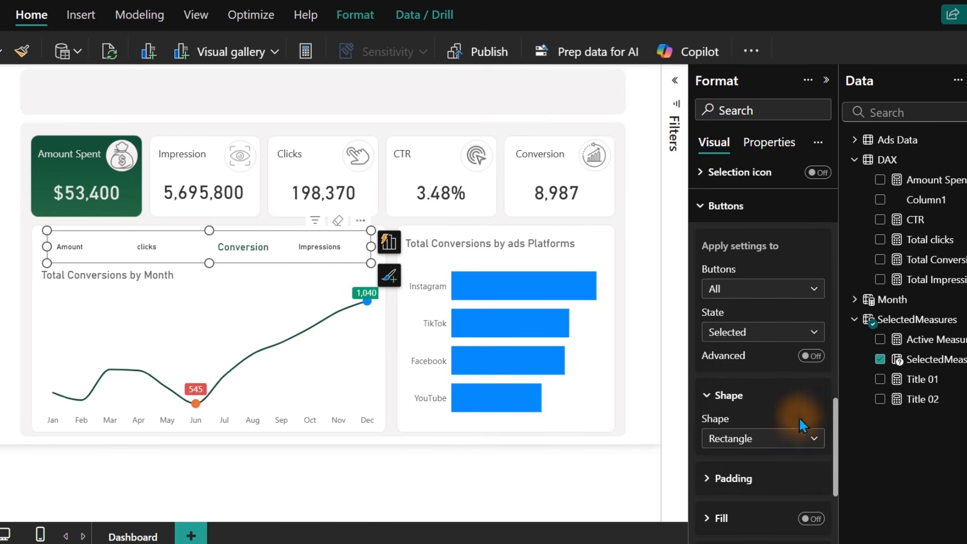
pyautogui.moveTo(838, 412); pyautogui.dragTo(838, 479)
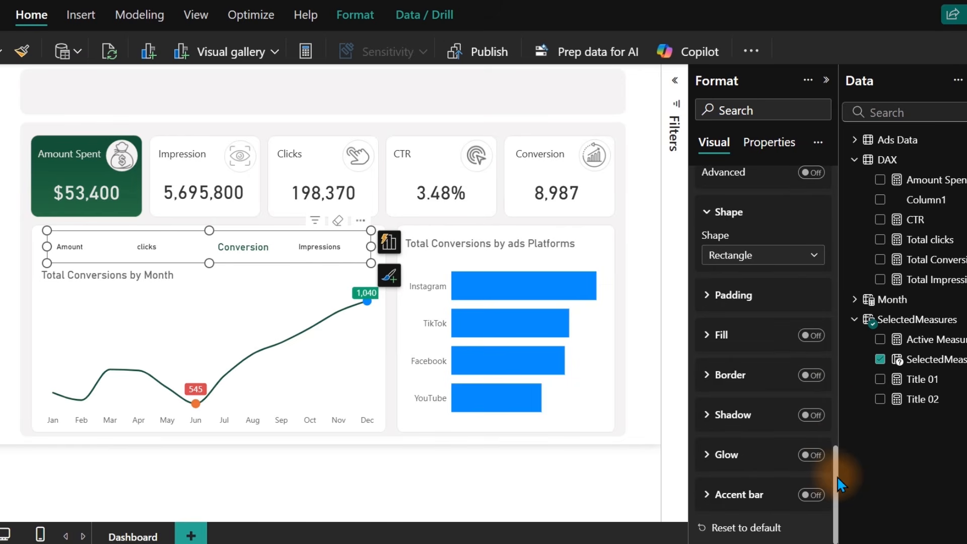
pyautogui.click(812, 495)
pyautogui.click(760, 501)
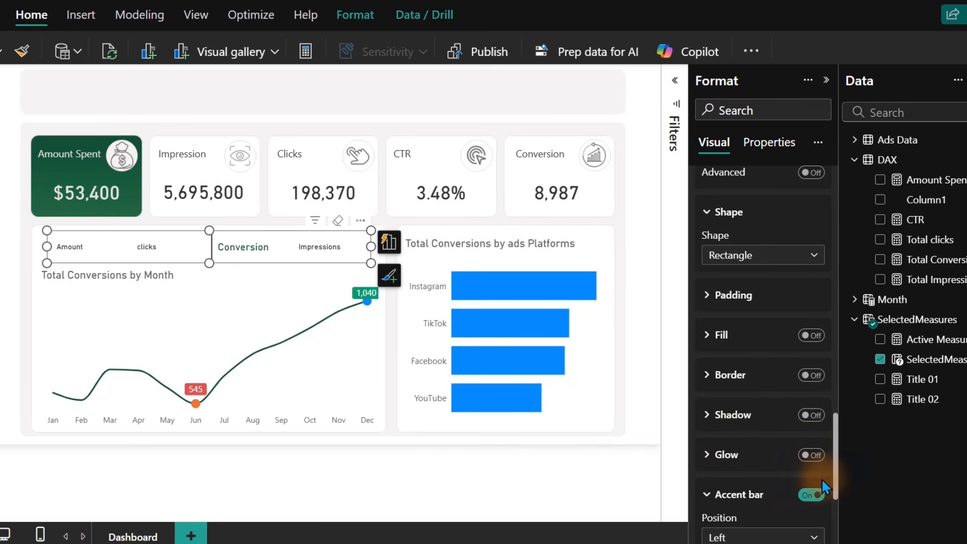
# Position the selected button's accent bar at the Bottom and set its width to 3 px
pyautogui.moveTo(837, 471); pyautogui.dragTo(836, 500)
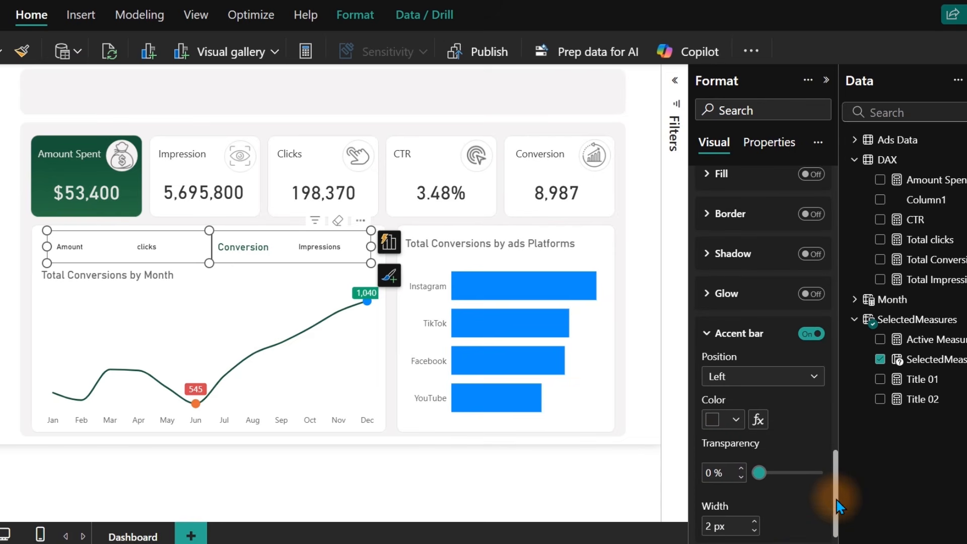
pyautogui.click(764, 383)
pyautogui.click(786, 434)
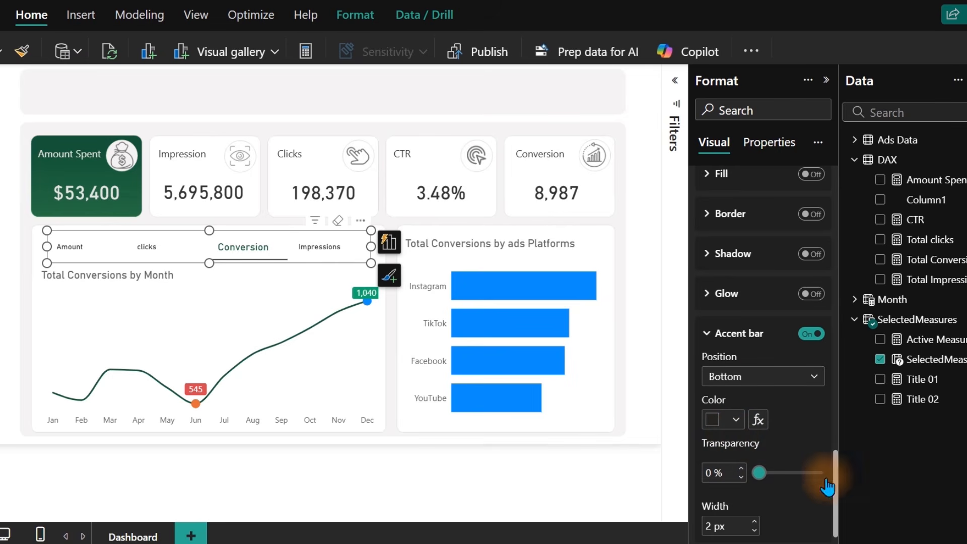
pyautogui.click(755, 521)
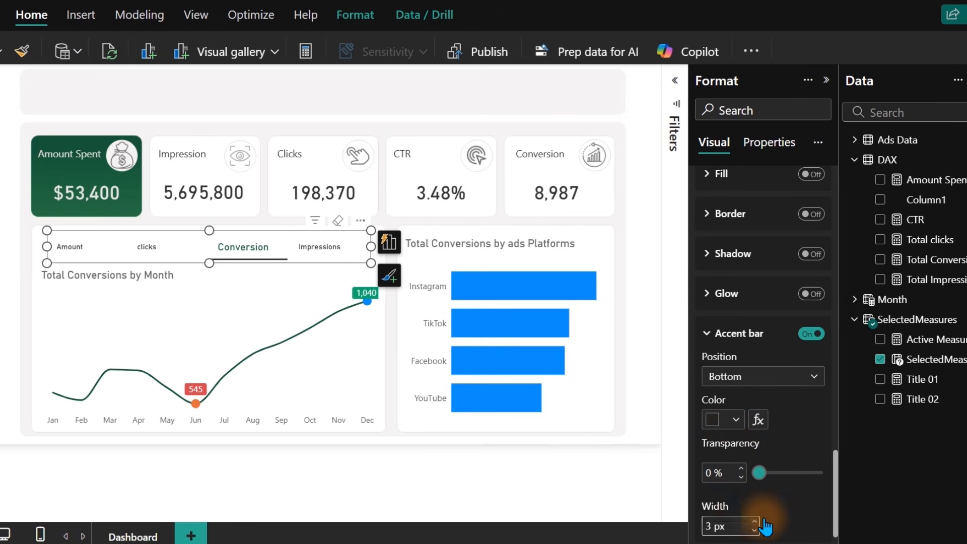
pyautogui.scroll(-1, 839, 496)
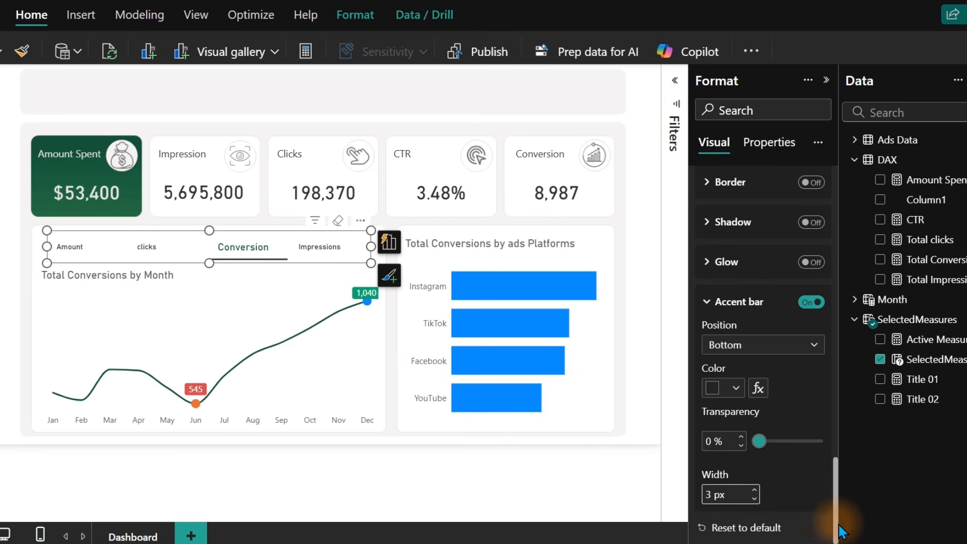
# Set the color of the selected slicer button's accent bar to the recently used dark green
pyautogui.click(732, 390)
pyautogui.click(720, 317)
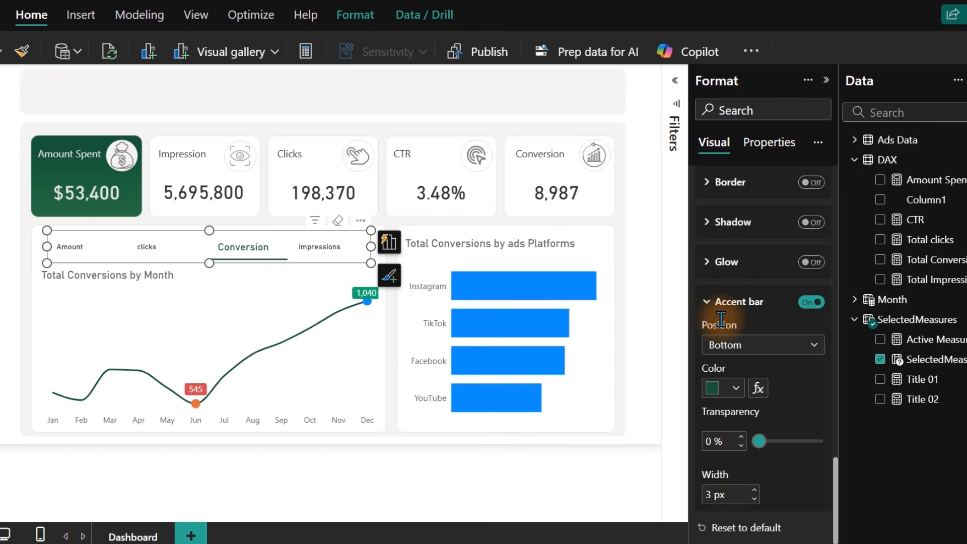
pyautogui.click(298, 80)
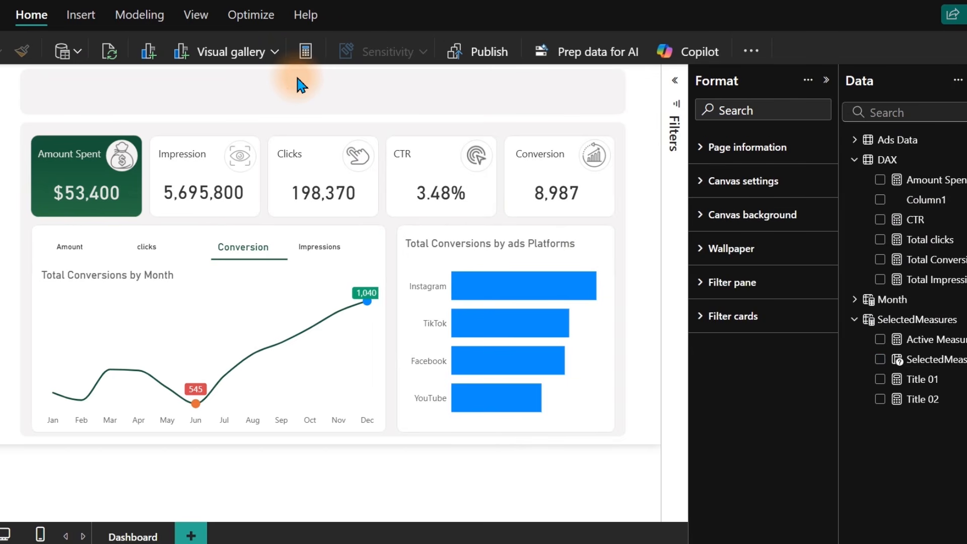
# Test the styled button slicer by selecting clicks and then Amount
pyautogui.click(157, 245)
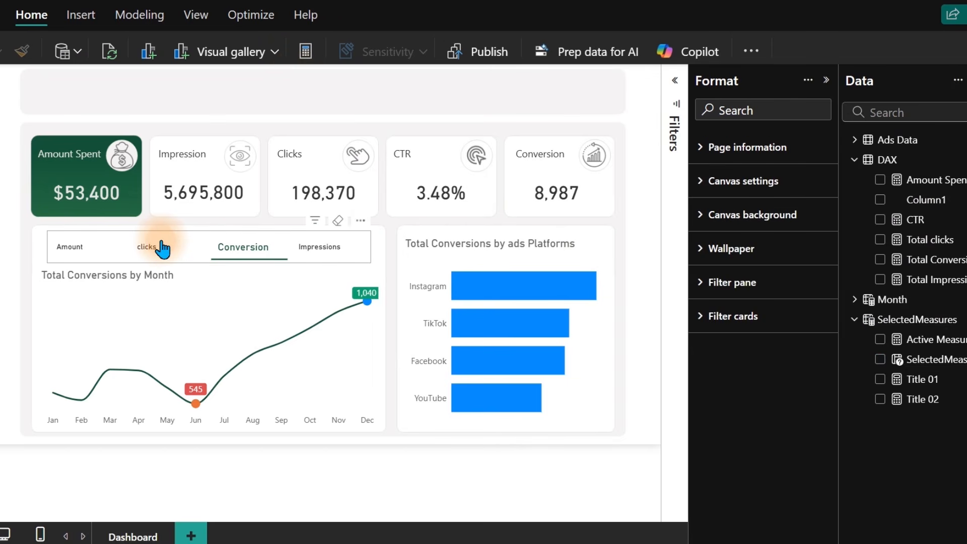
pyautogui.click(161, 247)
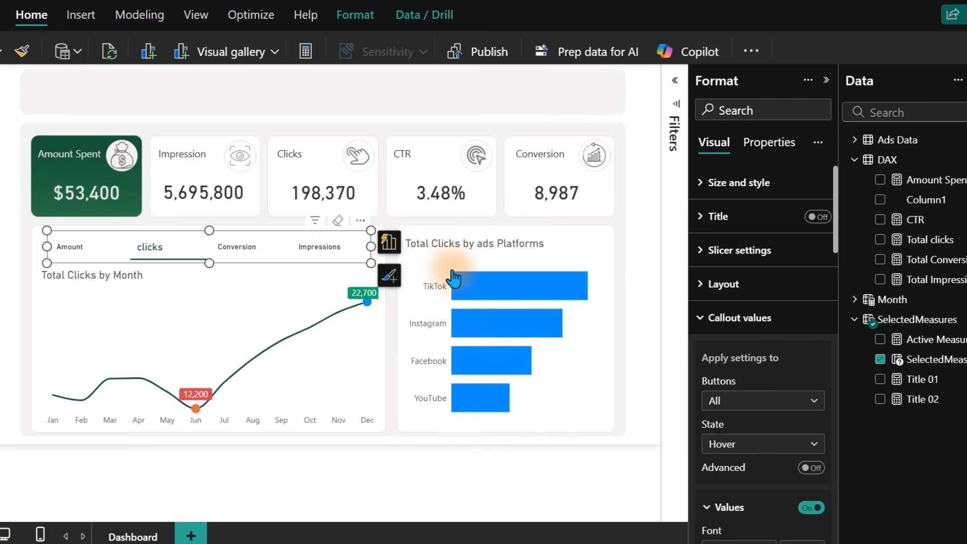
pyautogui.click(71, 250)
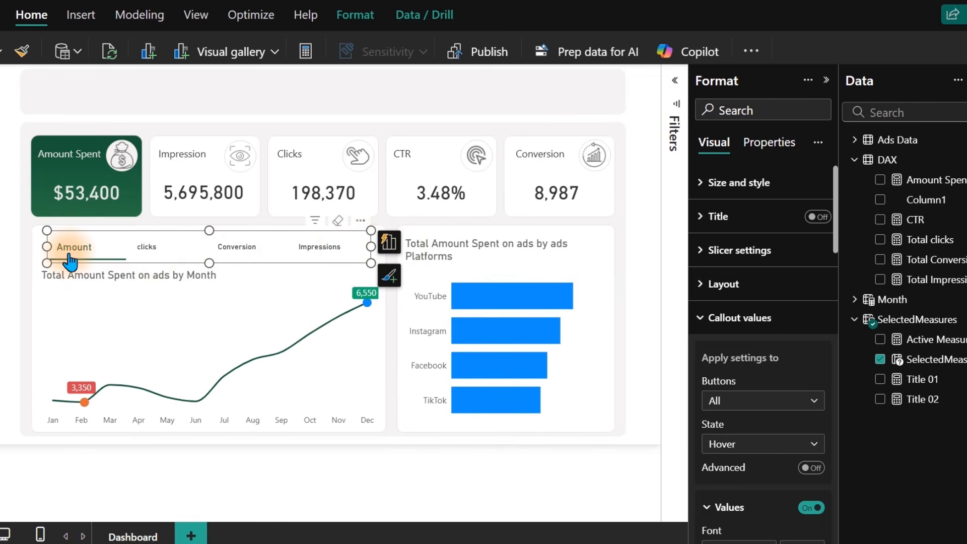
# Open the bar color settings of the ads Platforms chart for the YouTube category
pyautogui.click(587, 257)
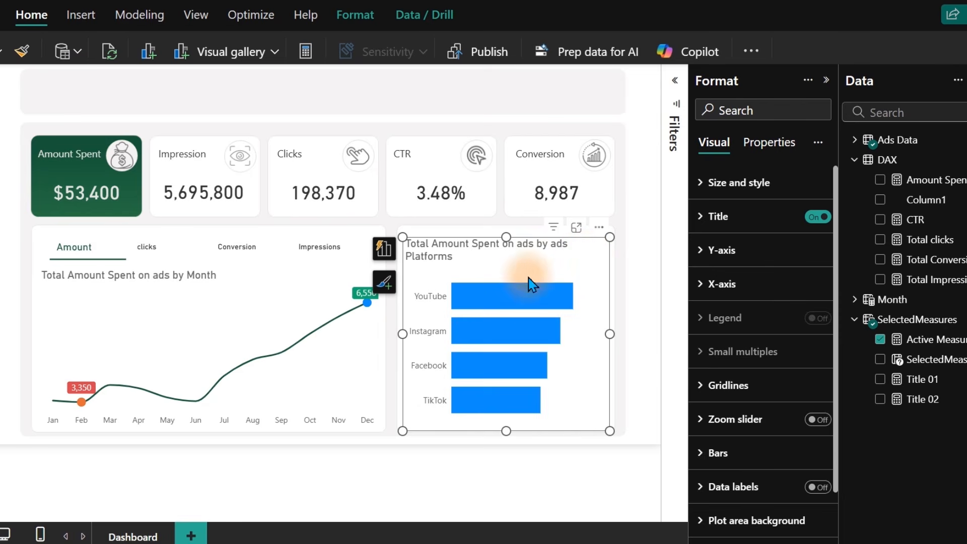
pyautogui.click(749, 453)
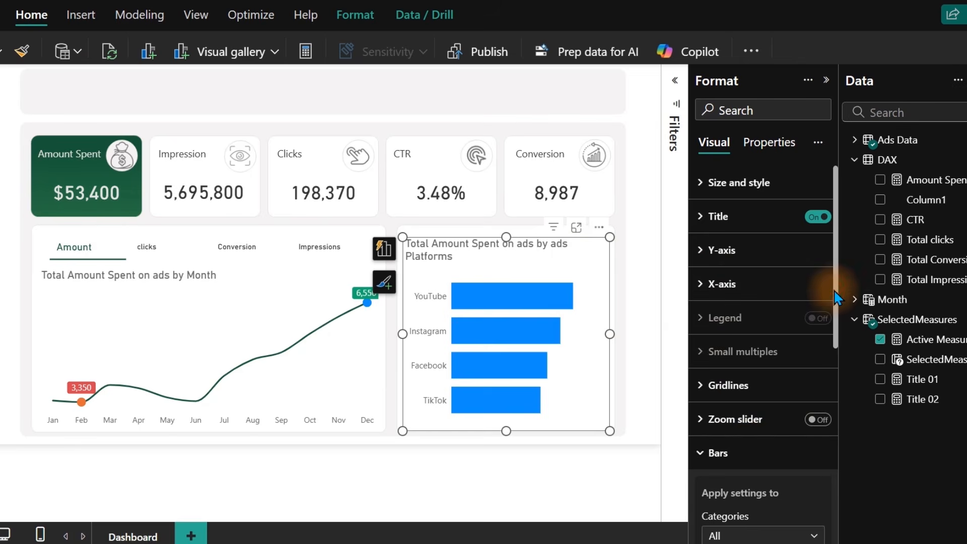
pyautogui.moveTo(836, 281); pyautogui.dragTo(832, 383)
pyautogui.scroll(-5, 832, 383)
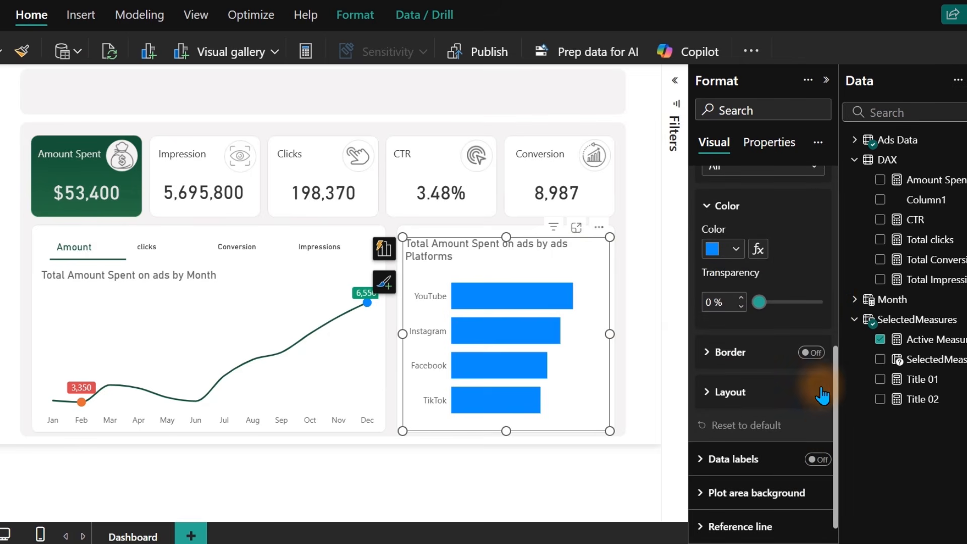
pyautogui.moveTo(839, 390); pyautogui.dragTo(839, 360)
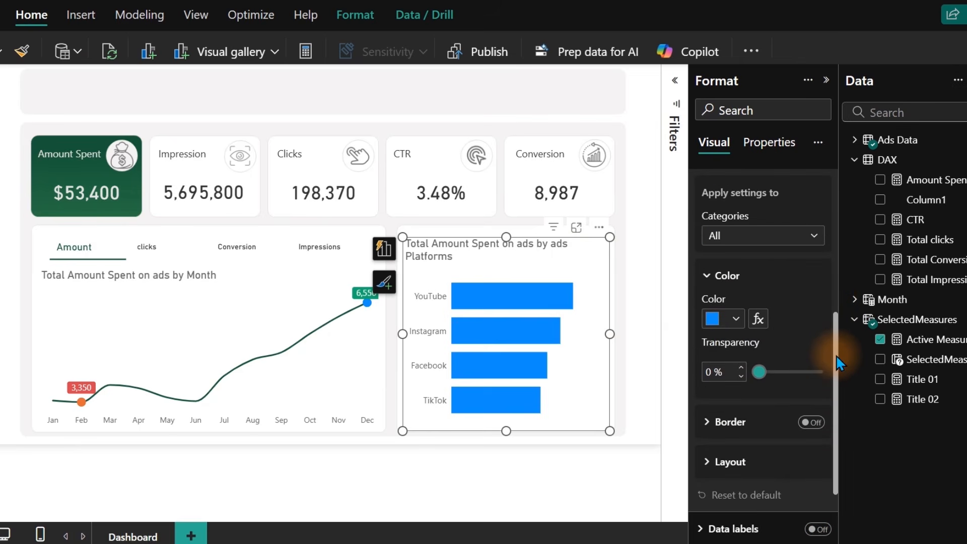
pyautogui.click(767, 246)
pyautogui.click(736, 276)
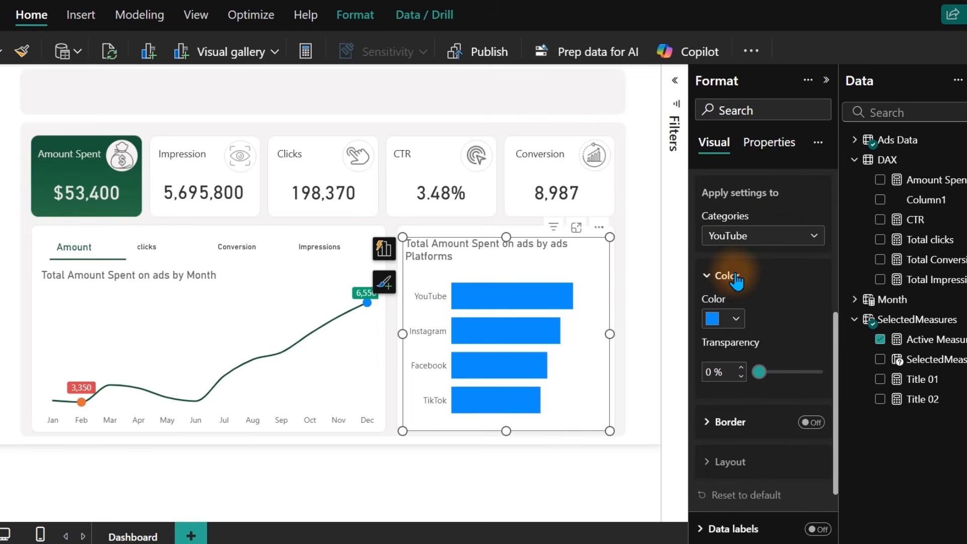
# Set the color of the Instagram bar in the ads Platforms chart to hex #E4405F
pyautogui.click(770, 244)
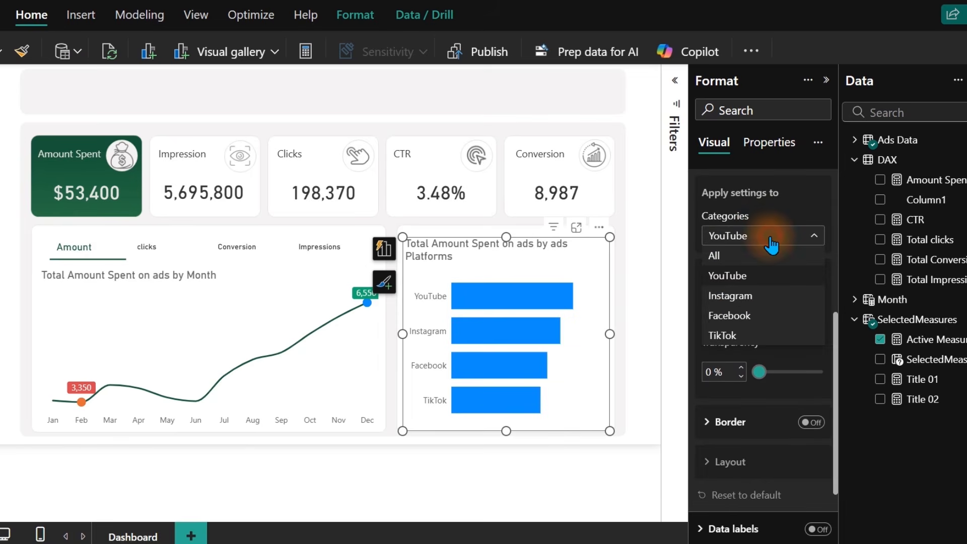
pyautogui.click(748, 299)
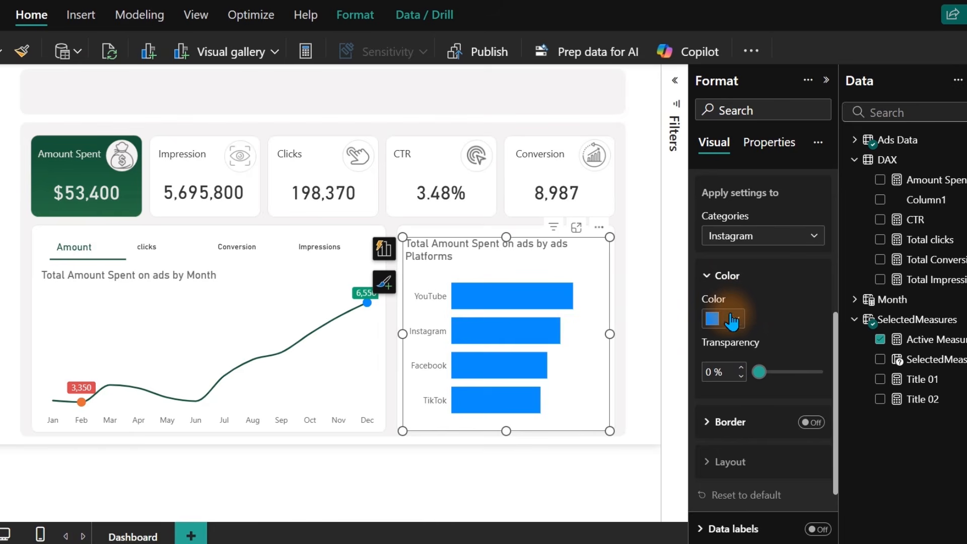
pyautogui.click(730, 319)
pyautogui.click(738, 279)
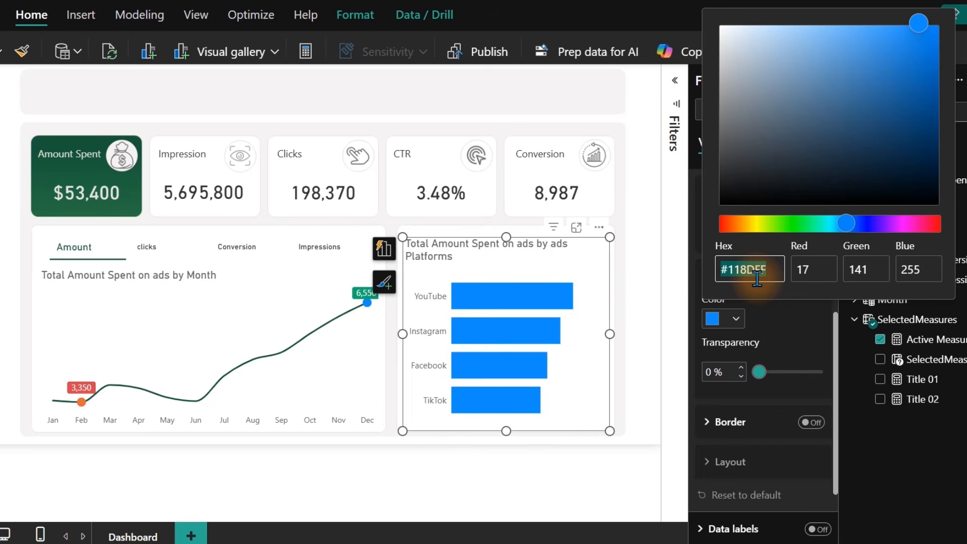
pyautogui.write('E4405F')
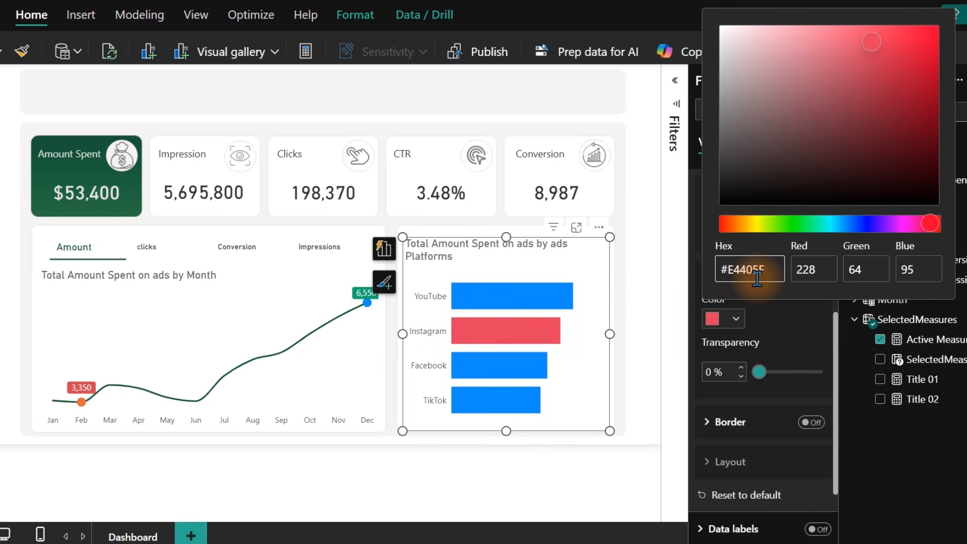
pyautogui.click(778, 315)
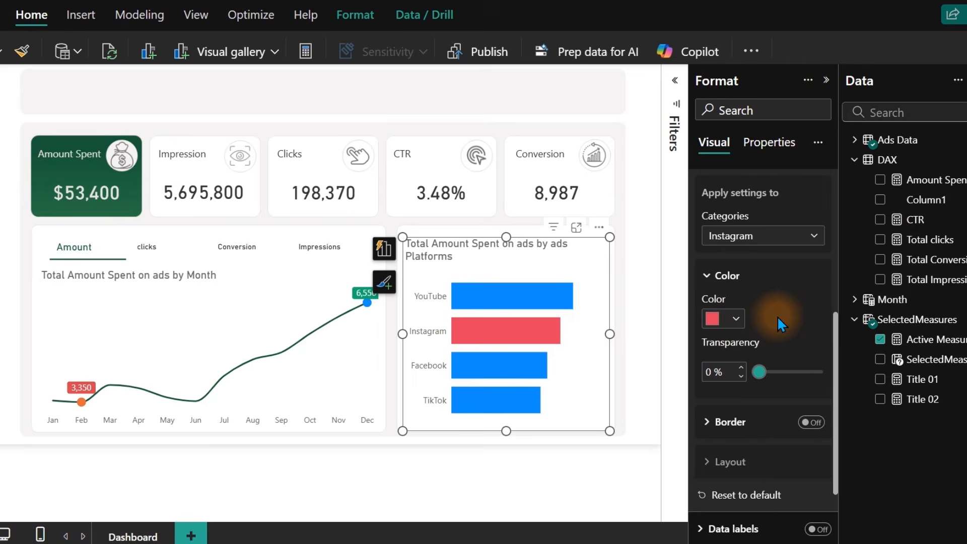
pyautogui.click(736, 318)
pyautogui.click(798, 281)
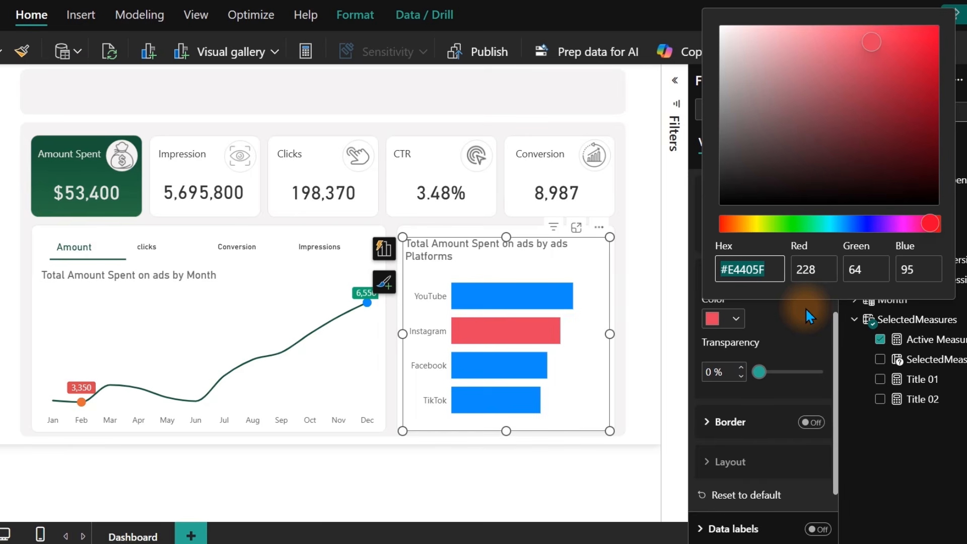
pyautogui.click(789, 316)
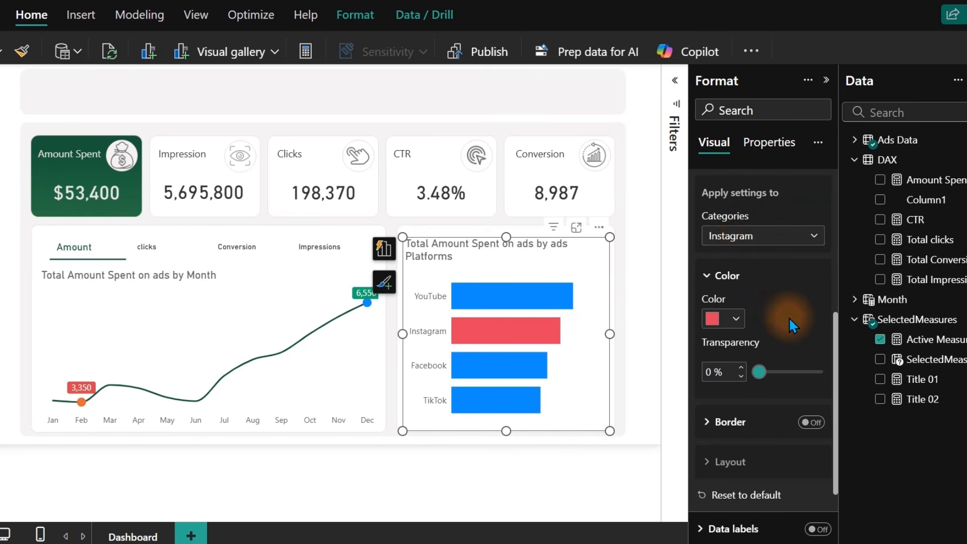
# Set the TikTok bar's color to the custom RGB value 105, 201, 208
pyautogui.click(748, 237)
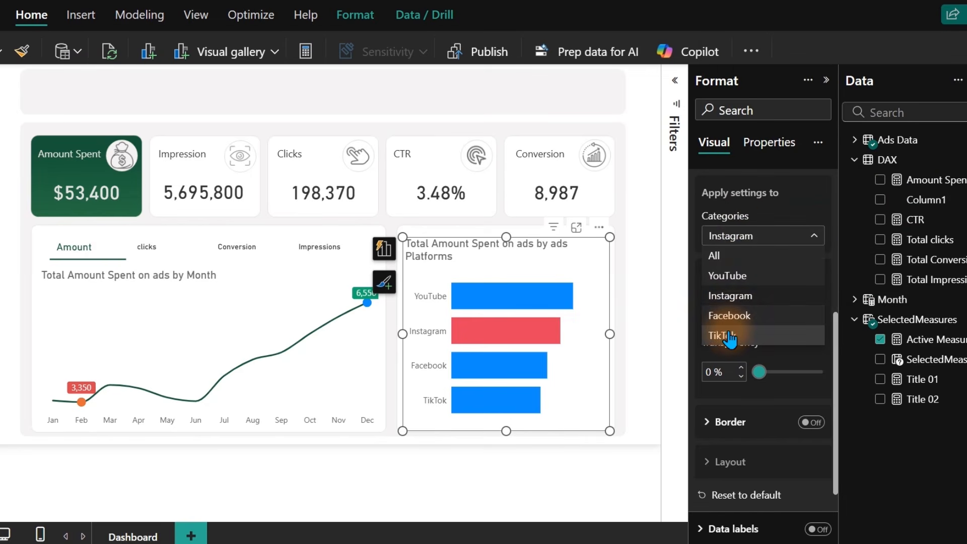
pyautogui.click(732, 337)
pyautogui.click(723, 319)
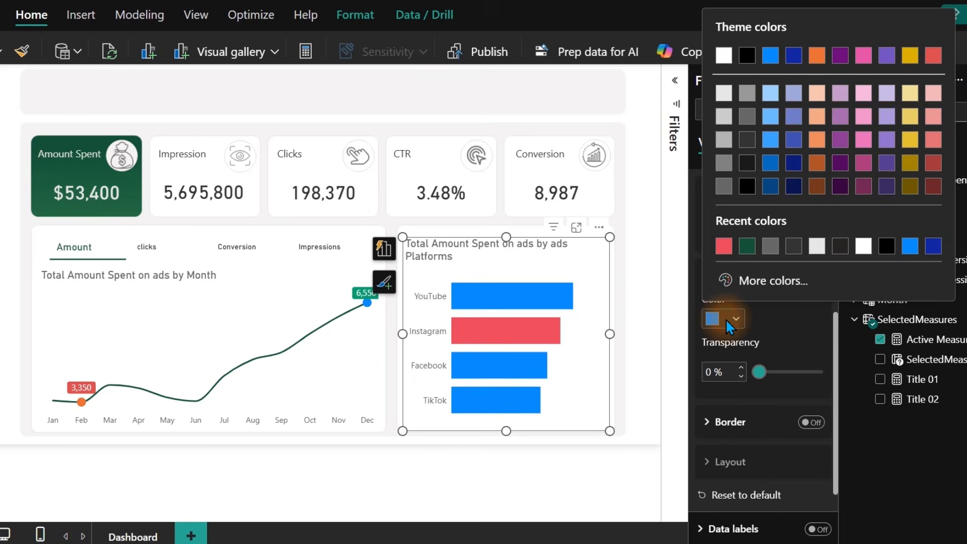
pyautogui.click(758, 297)
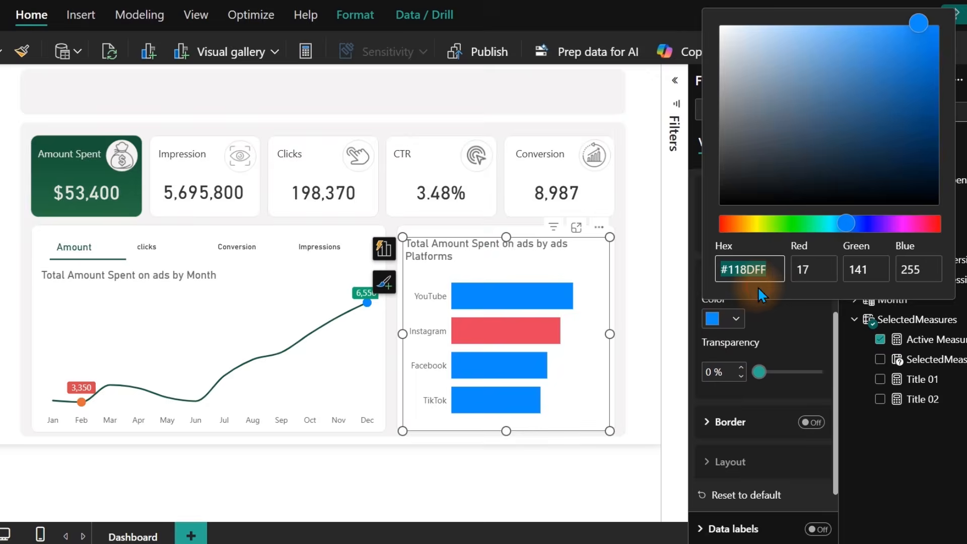
pyautogui.click(812, 272)
pyautogui.moveTo(813, 276); pyautogui.dragTo(795, 285)
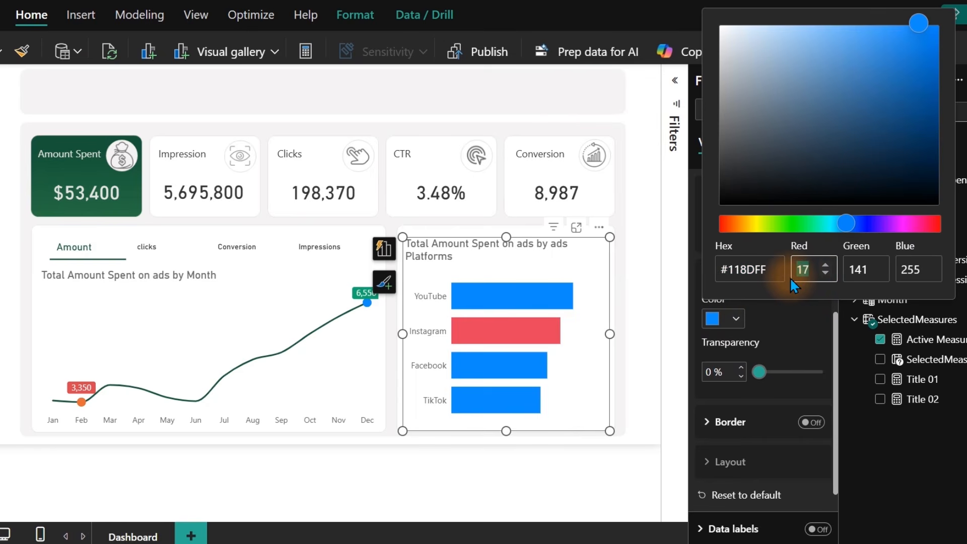
pyautogui.write('105')
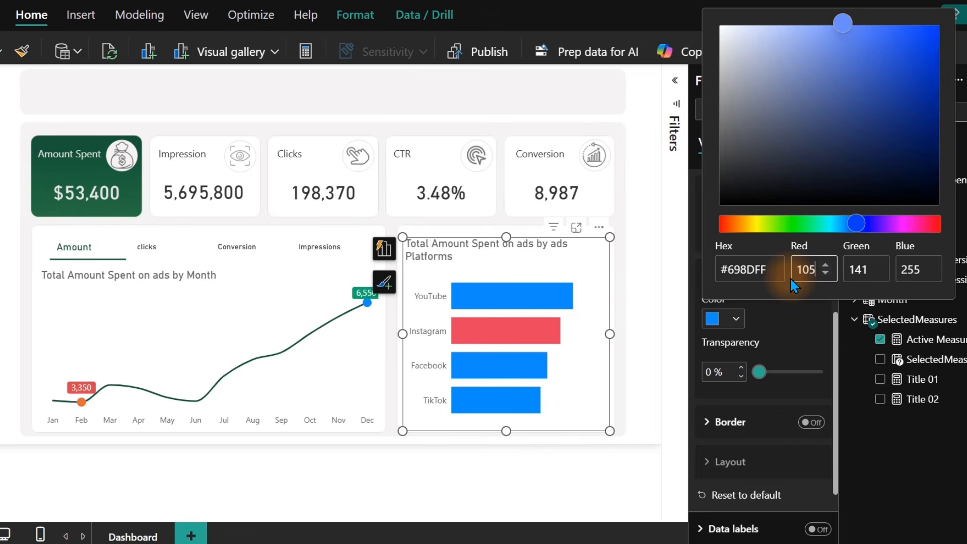
pyautogui.press('Tab')
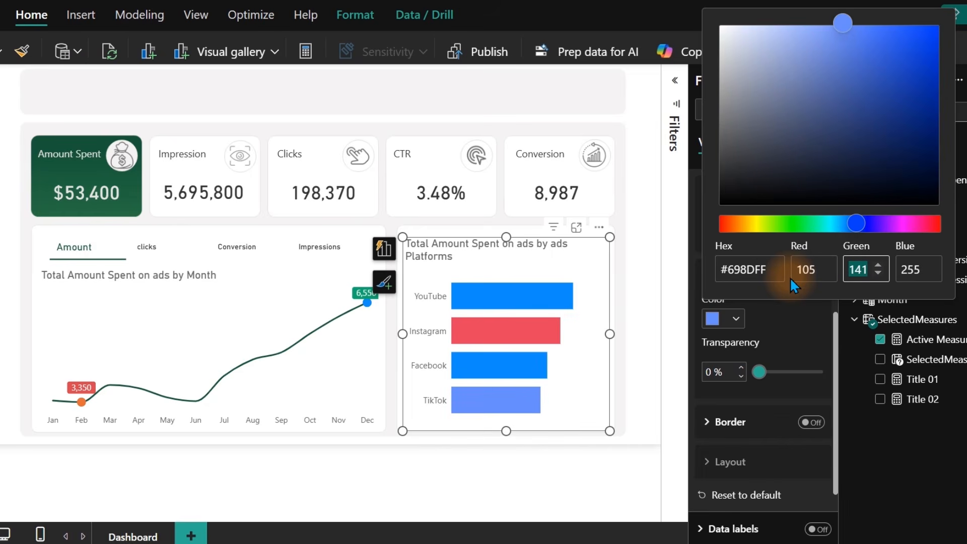
pyautogui.write('201')
pyautogui.press('Tab')
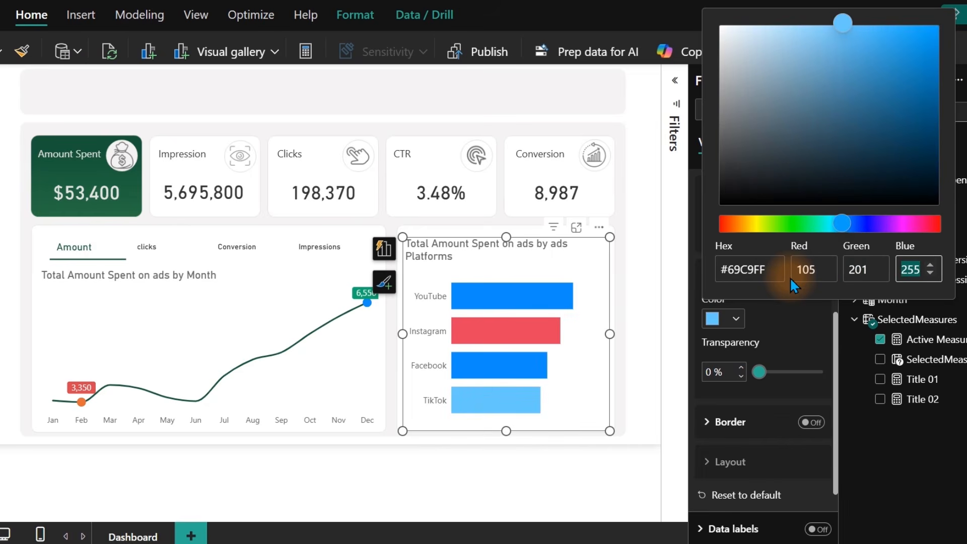
pyautogui.write('20')
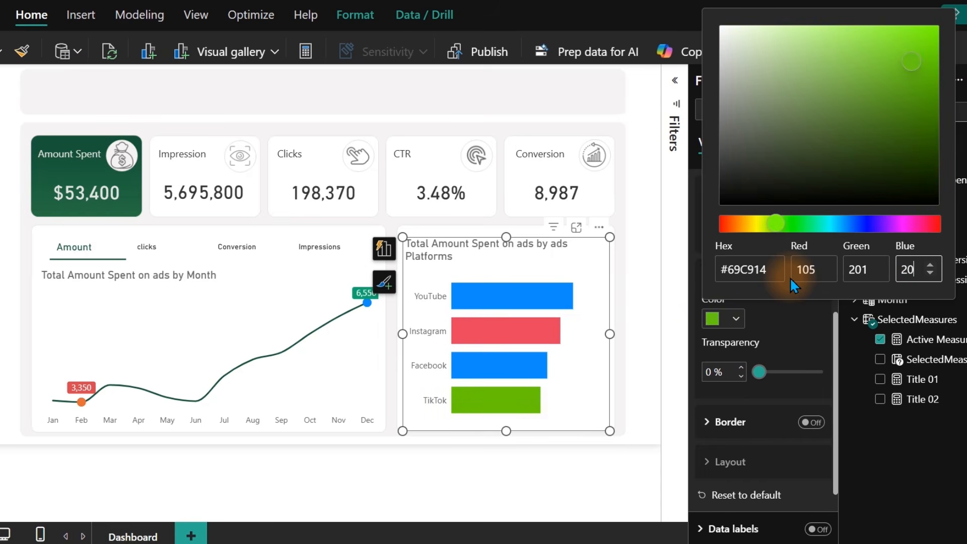
pyautogui.write('8')
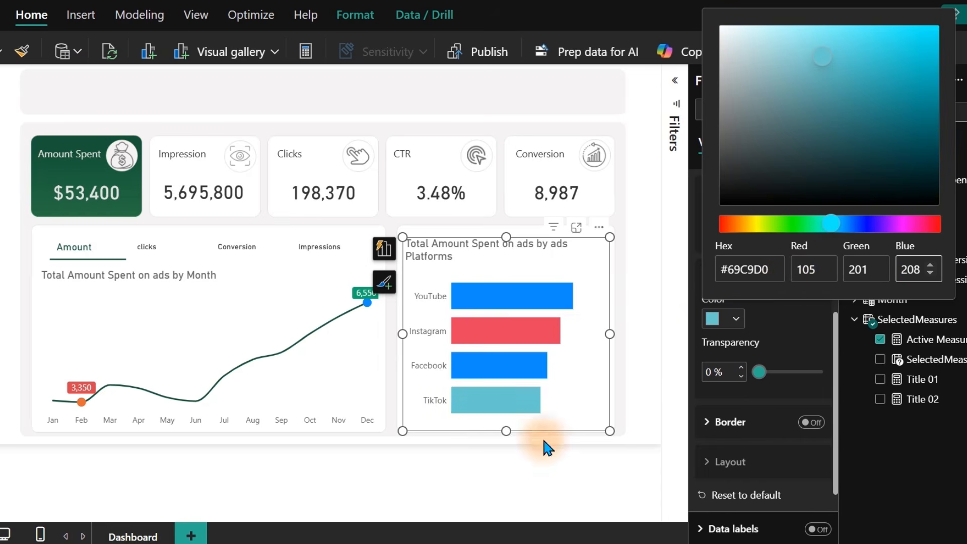
pyautogui.click(785, 340)
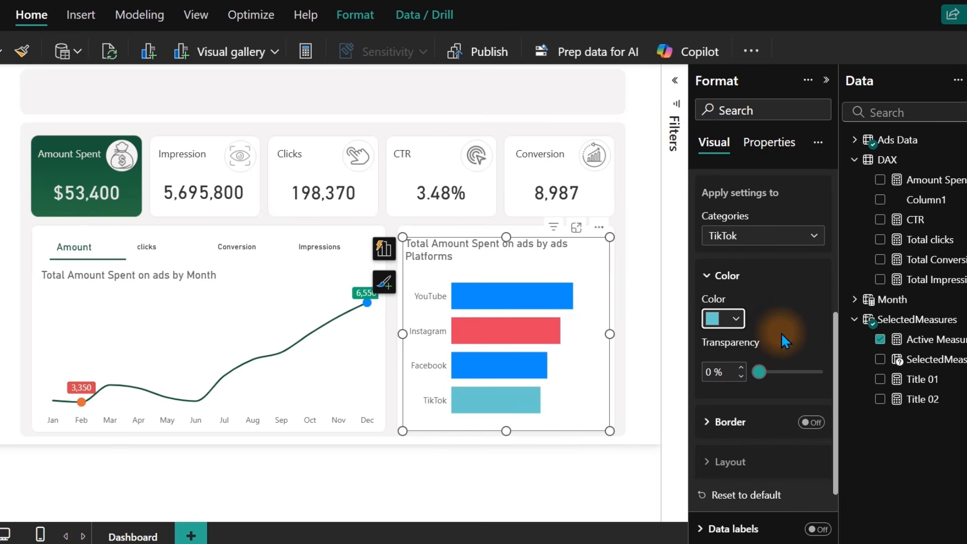
# Set the Facebook bar's color to the custom RGB value 24, 119, 242
pyautogui.click(765, 237)
pyautogui.click(735, 317)
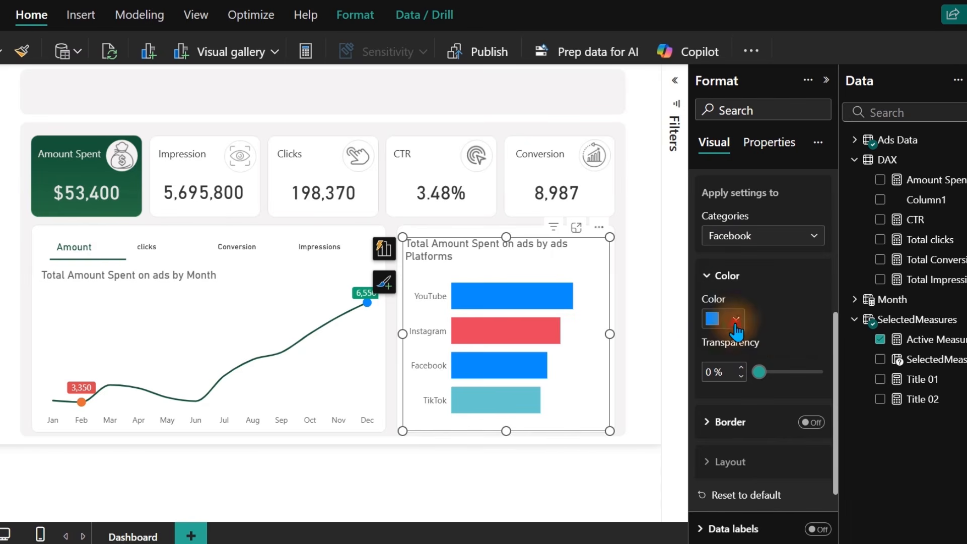
pyautogui.click(737, 321)
pyautogui.click(725, 279)
pyautogui.doubleClick(747, 271)
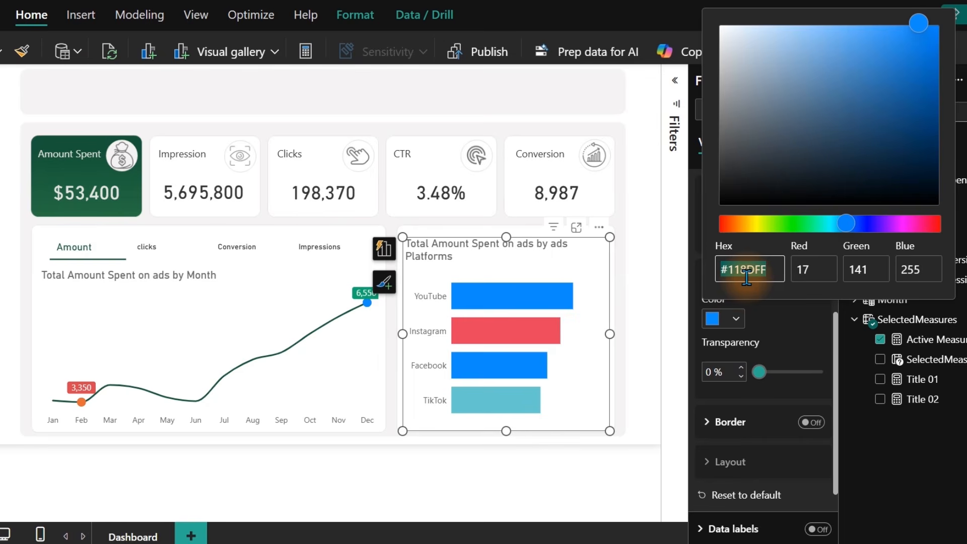
pyautogui.click(803, 270)
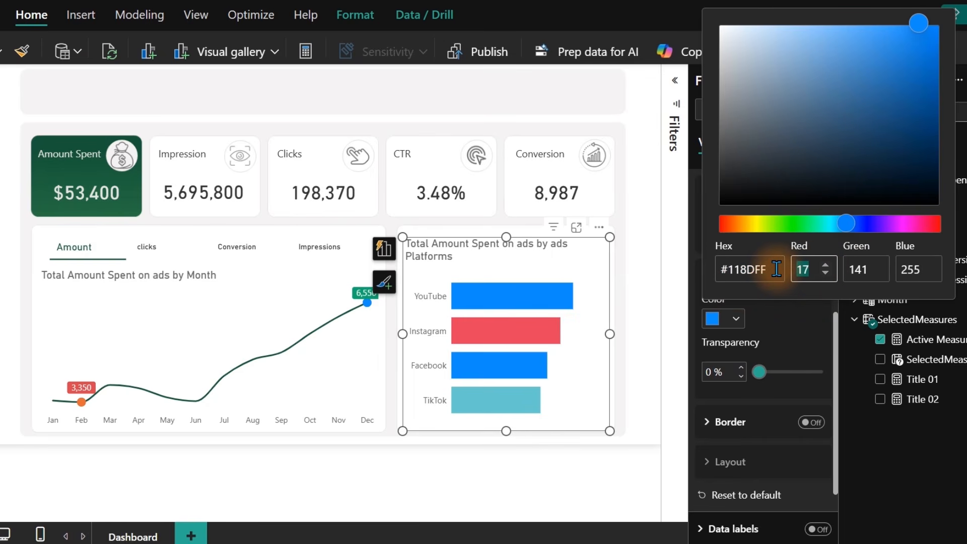
pyautogui.press('BackSpace')
pyautogui.press('BackSpace')
pyautogui.write('24')
pyautogui.press('Tab')
pyautogui.write('119')
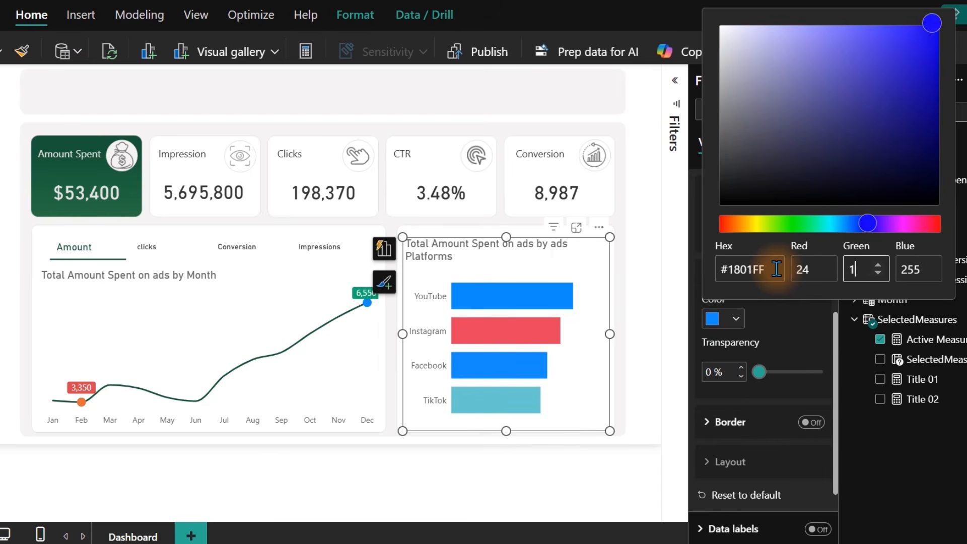
pyautogui.press('Tab')
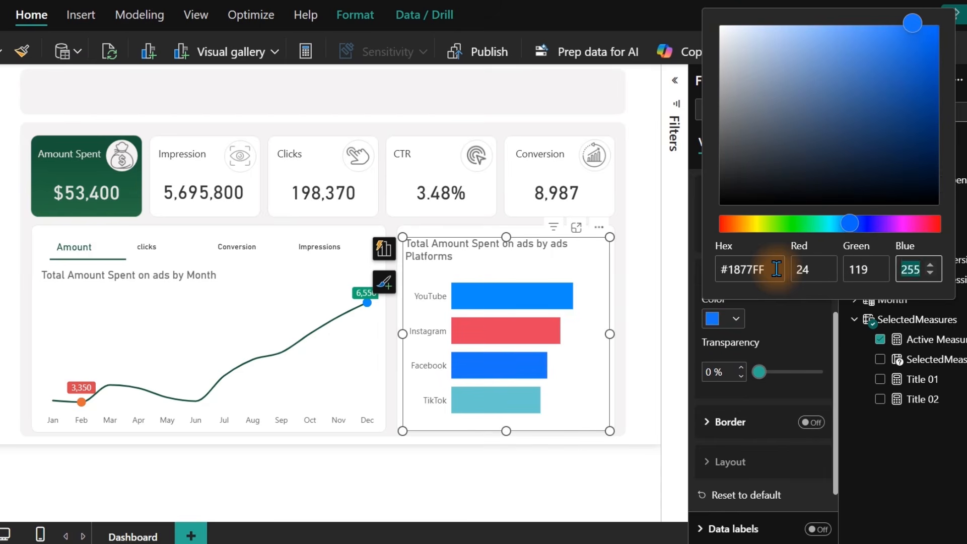
pyautogui.write('242')
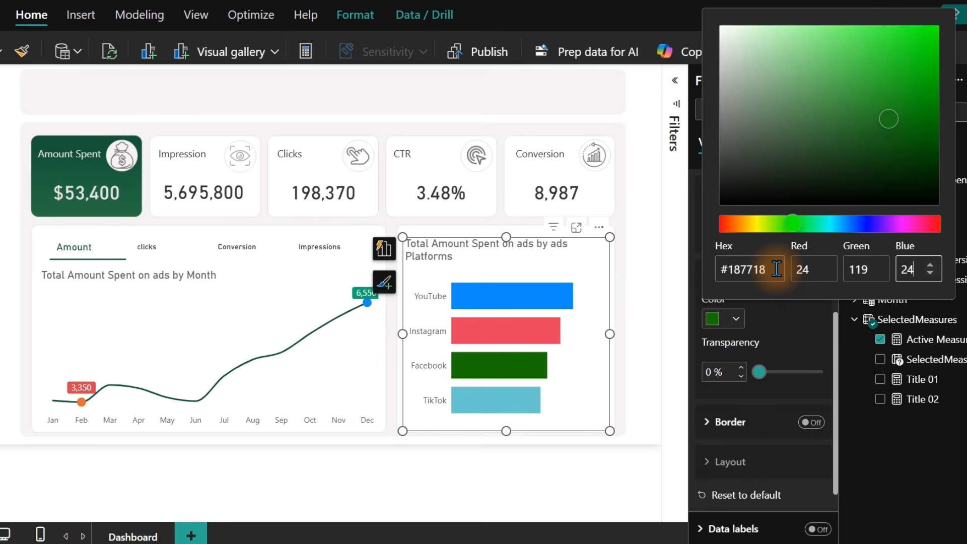
pyautogui.click(794, 325)
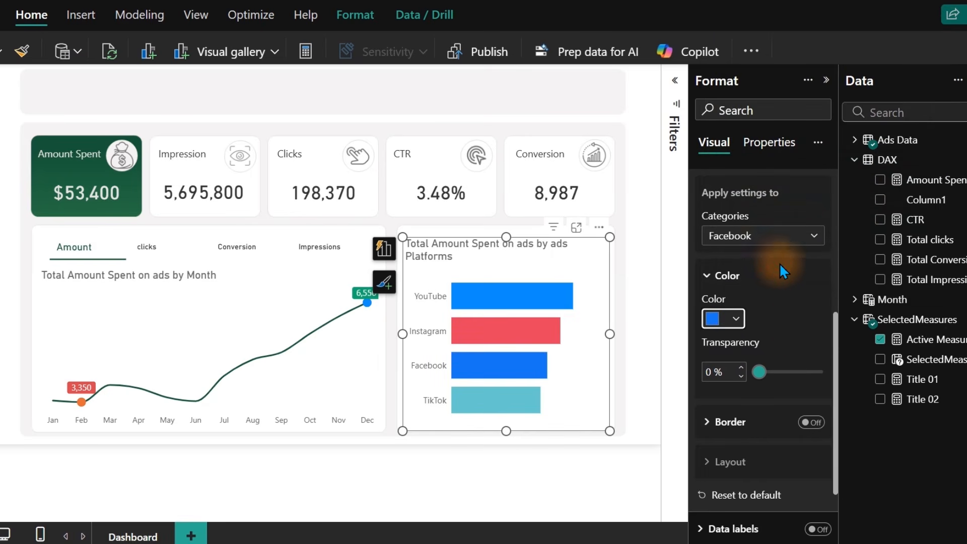
# Set the YouTube bar's color in the ads Platforms chart to the custom RGB value 255, 0, 0
pyautogui.click(779, 243)
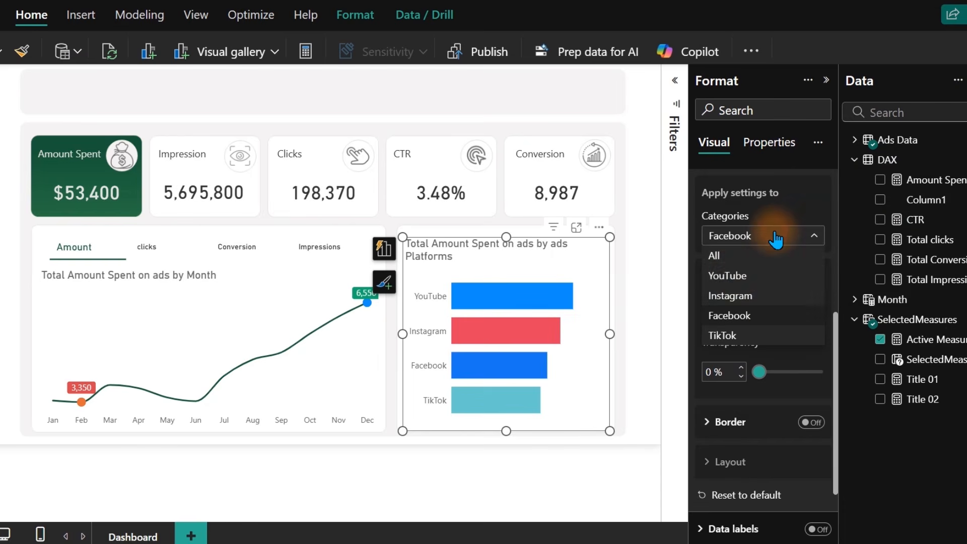
pyautogui.click(732, 284)
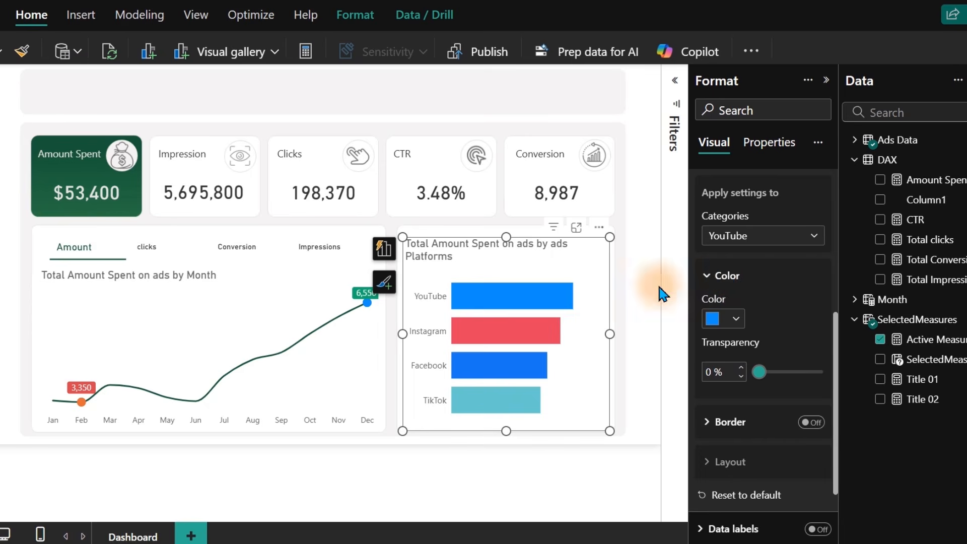
pyautogui.click(726, 319)
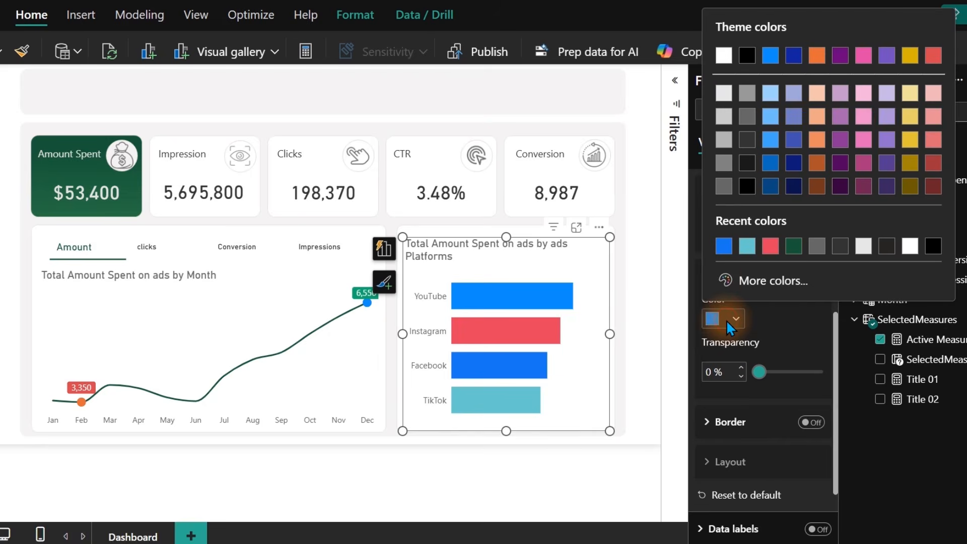
pyautogui.click(771, 275)
pyautogui.click(807, 271)
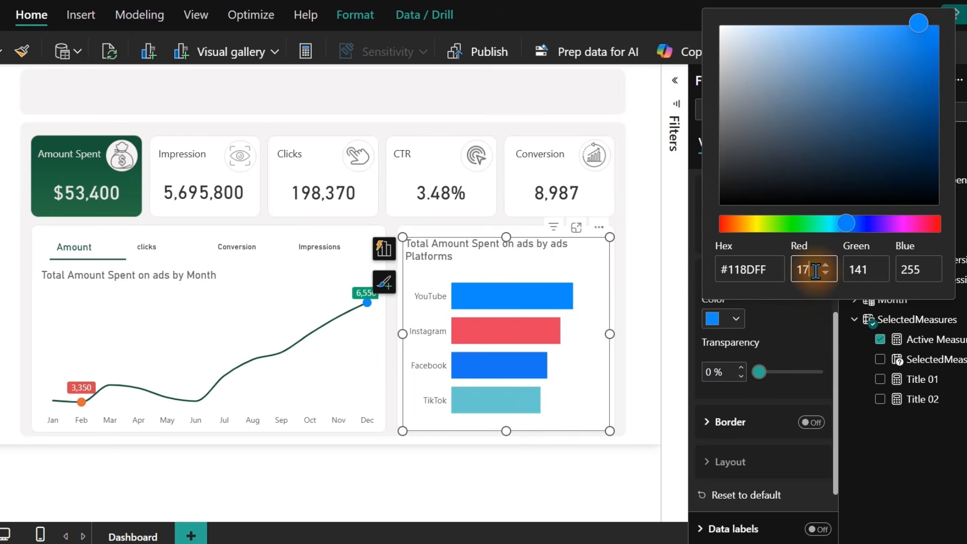
pyautogui.moveTo(807, 271); pyautogui.dragTo(782, 272)
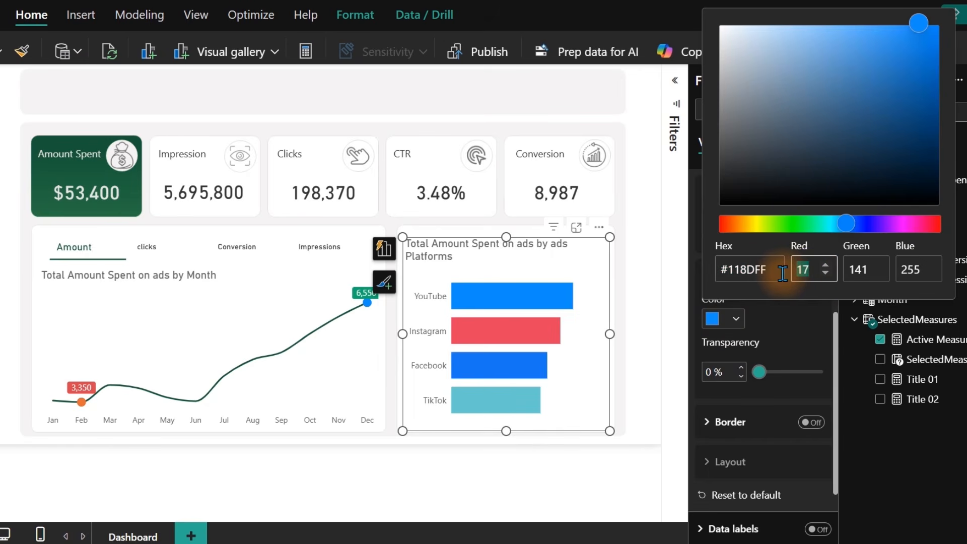
pyautogui.write('255')
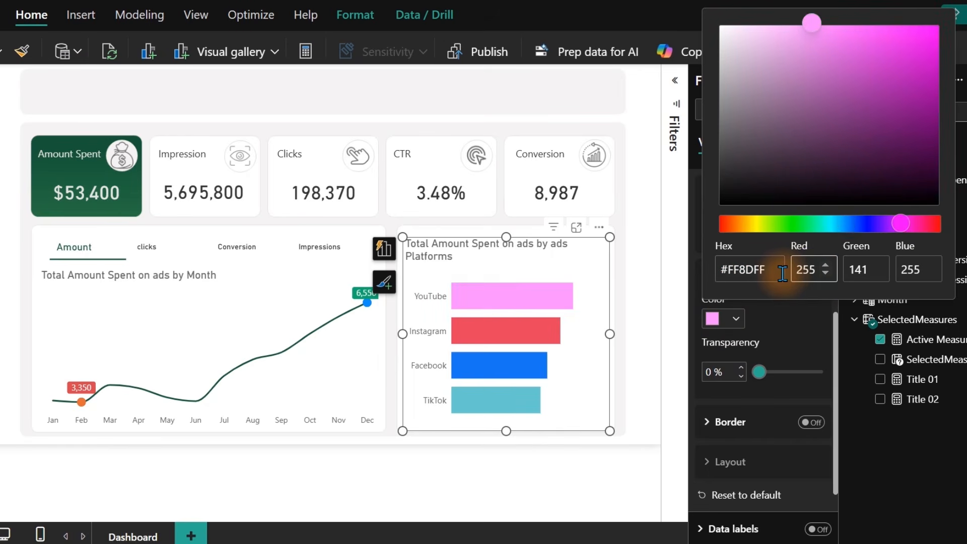
pyautogui.press('Tab')
pyautogui.write('0')
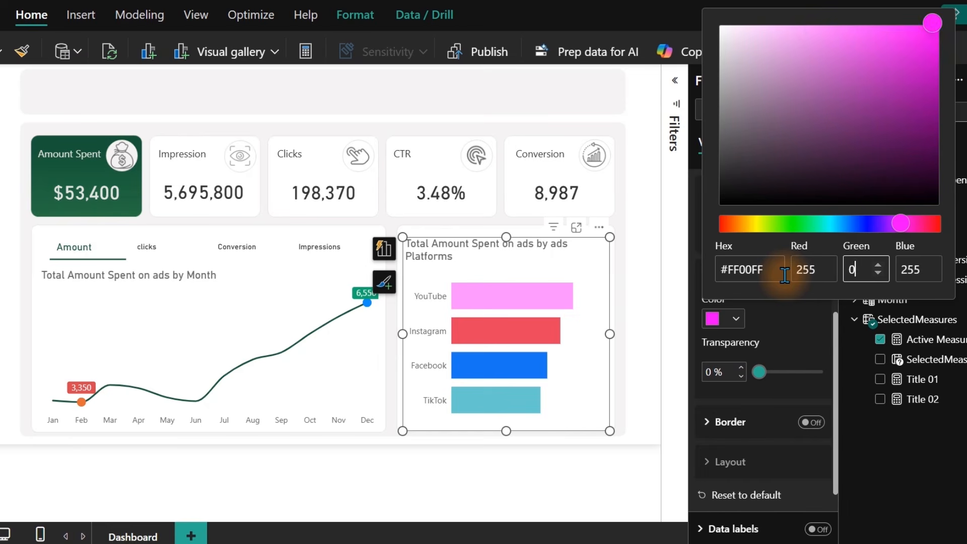
pyautogui.press('Tab')
pyautogui.write('0')
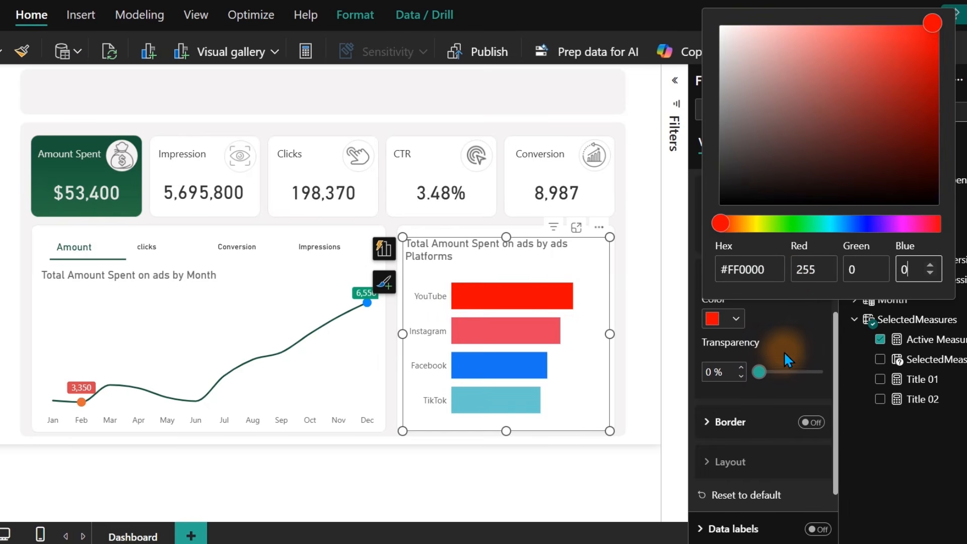
pyautogui.press('Escape')
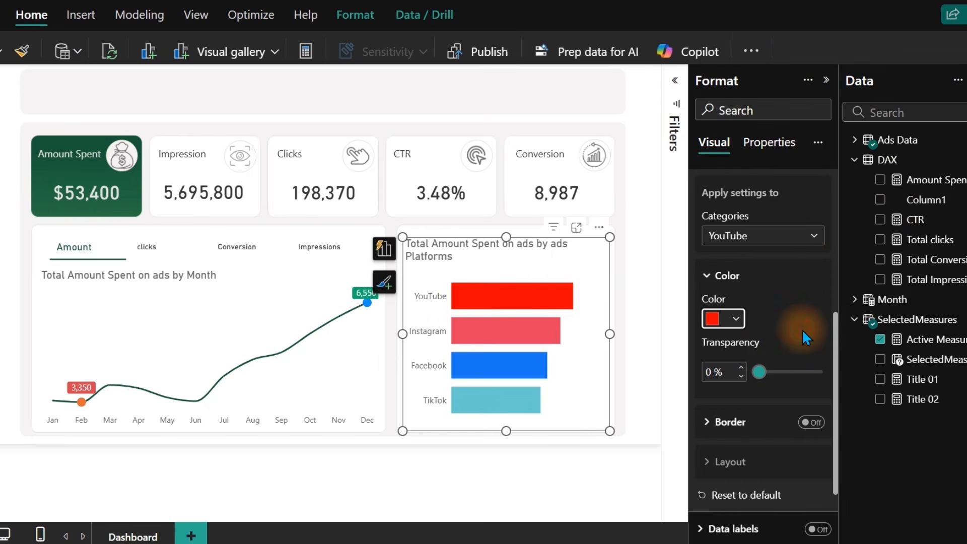
# Collapse the Format and Data panes and deselect the chart to view the dashboard
pyautogui.click(826, 80)
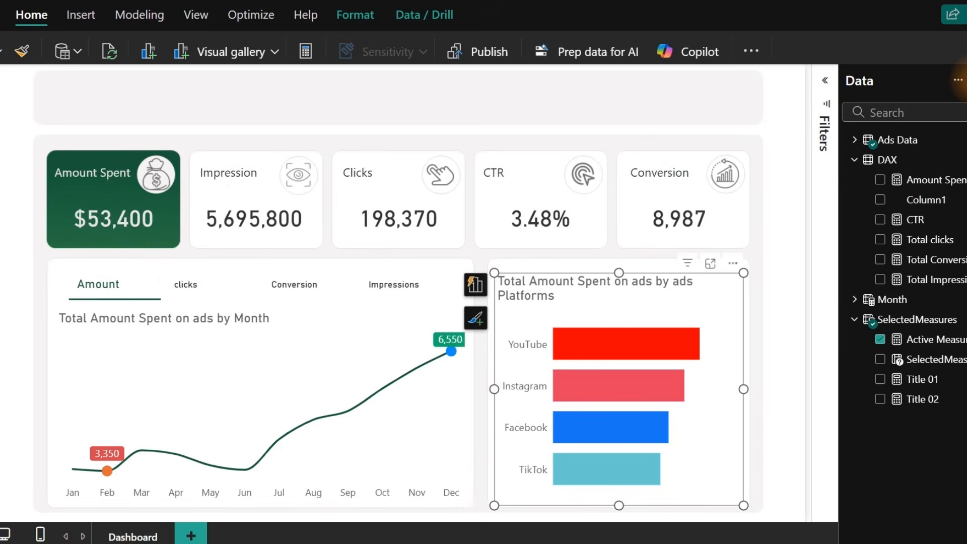
pyautogui.click(963, 80)
pyautogui.click(857, 301)
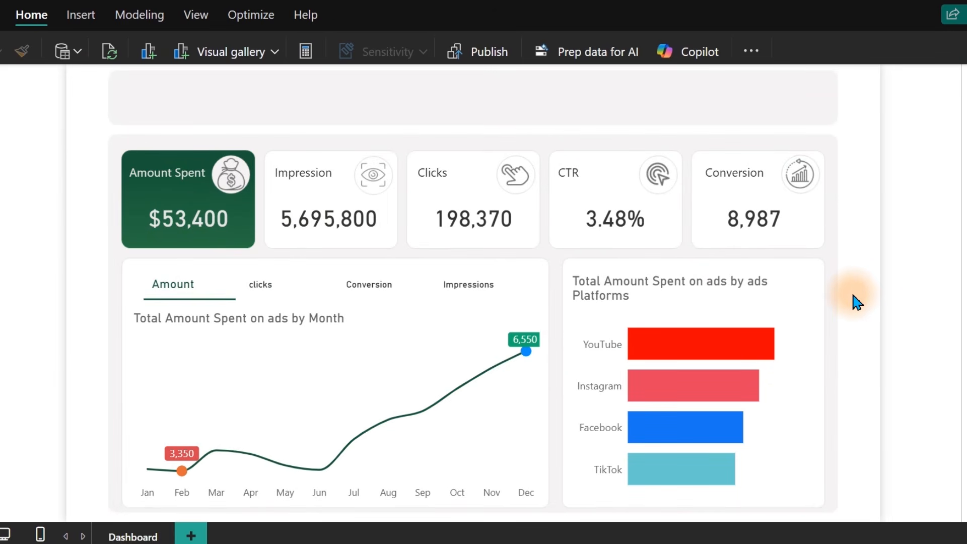
# Reopen the formatting options of the ads Platforms chart and turn off its background
pyautogui.click(789, 403)
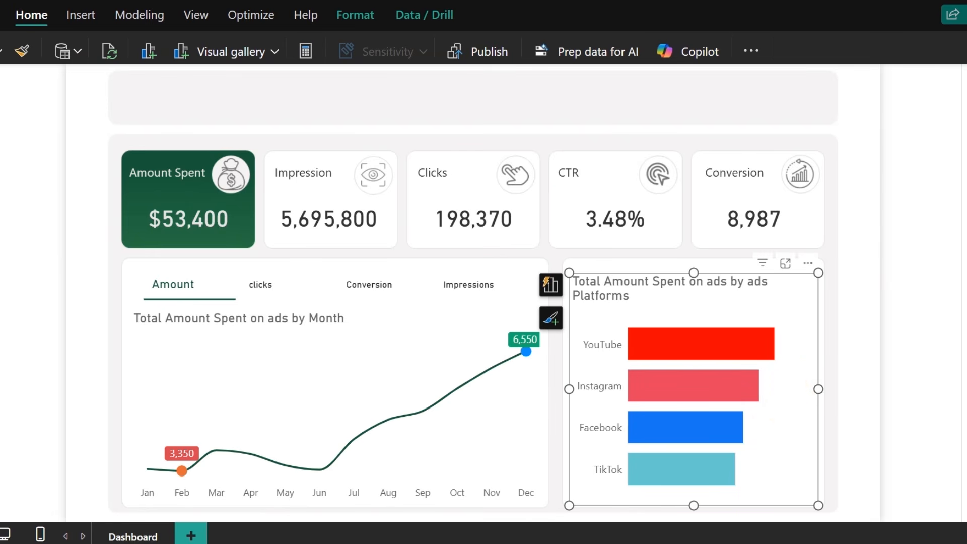
pyautogui.click(962, 146)
pyautogui.click(905, 183)
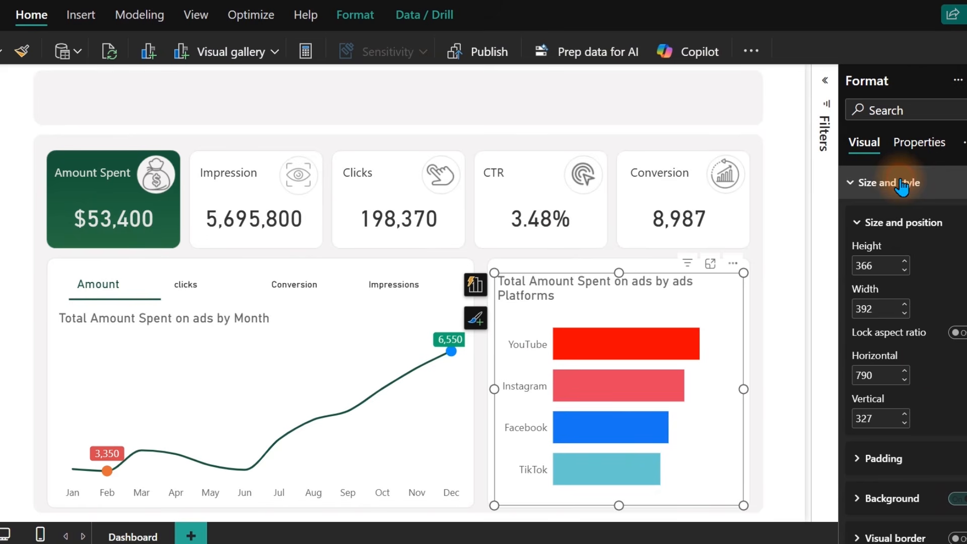
pyautogui.click(318, 309)
pyautogui.click(957, 498)
pyautogui.click(716, 366)
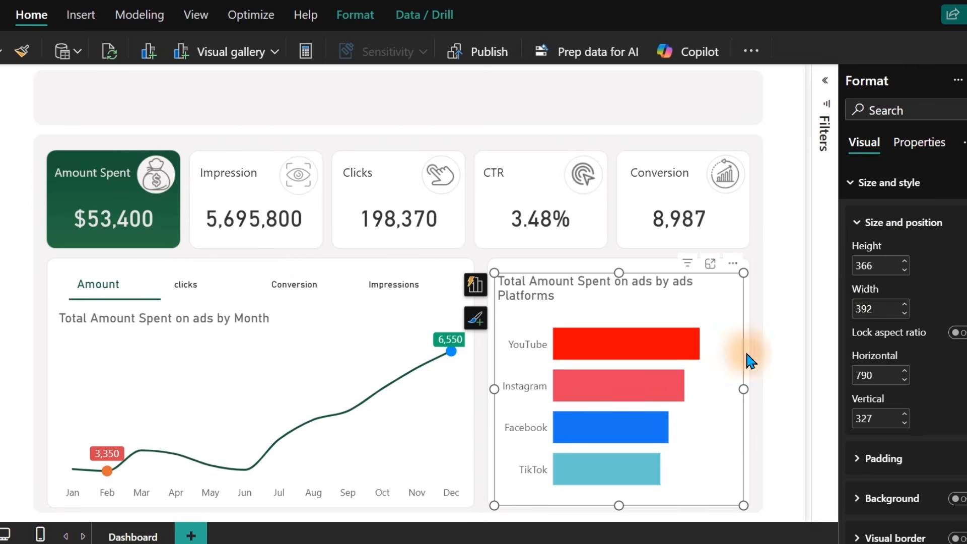
# Turn on data labels for the ads Platforms bar chart, keeping their position on Auto
pyautogui.click(877, 184)
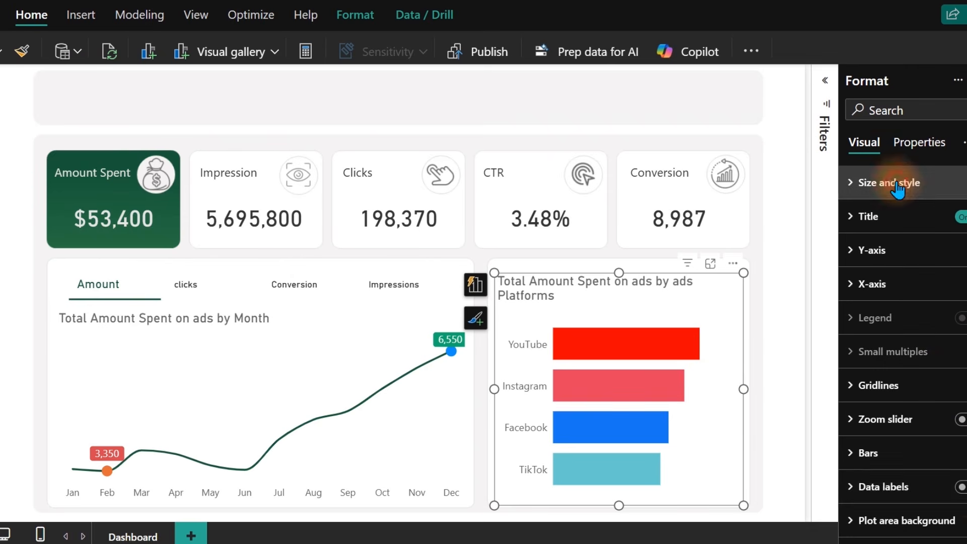
pyautogui.click(961, 487)
pyautogui.scroll(-2, 902, 454)
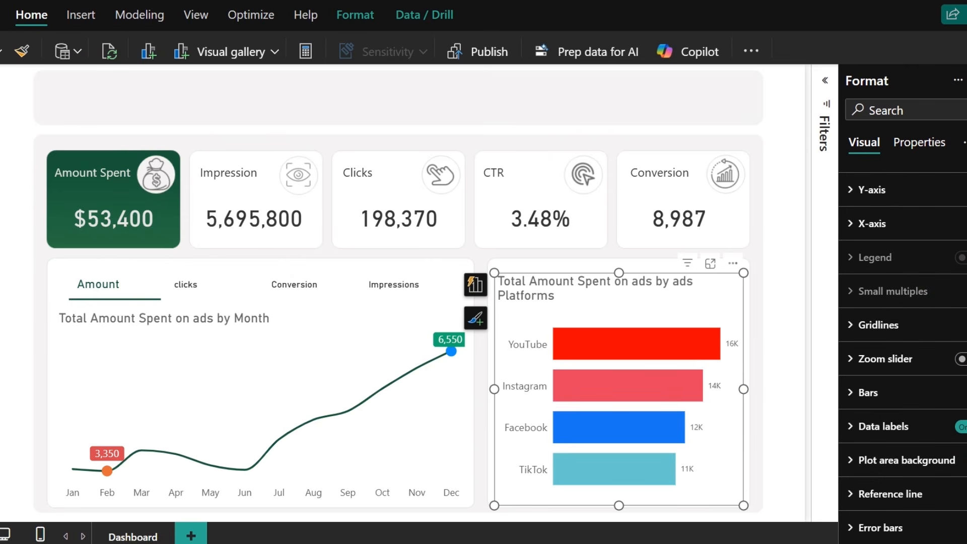
pyautogui.click(879, 427)
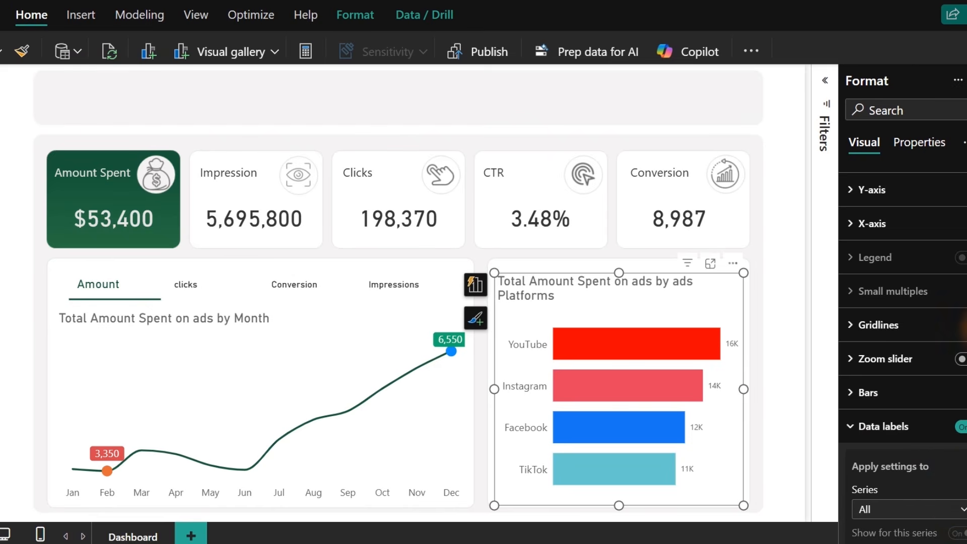
pyautogui.scroll(-2, 959, 373)
pyautogui.scroll(-3, 960, 373)
pyautogui.click(947, 377)
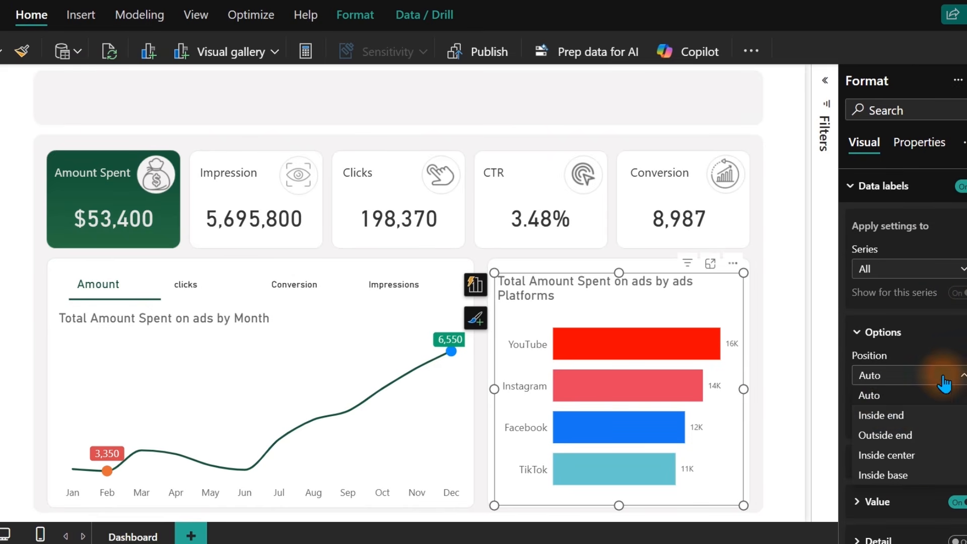
pyautogui.click(887, 367)
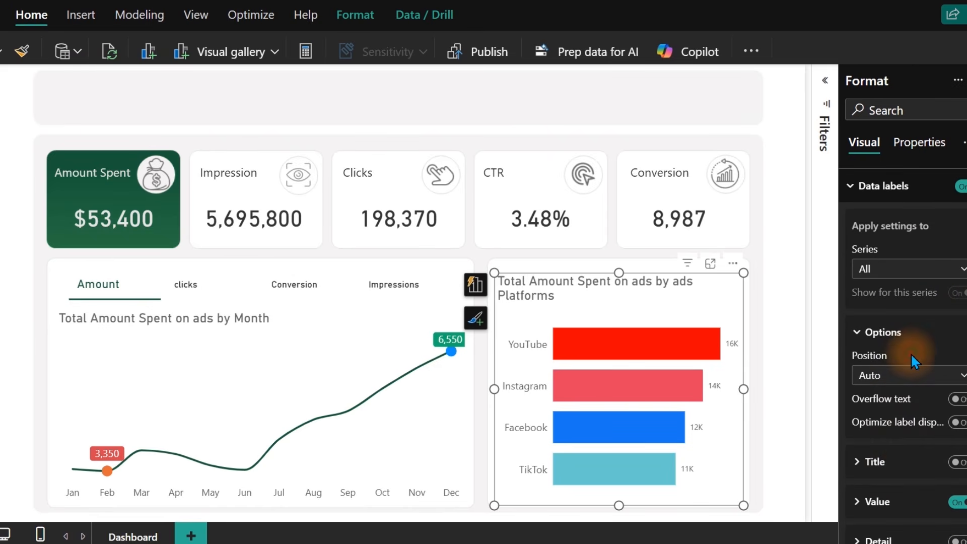
# Set the display units of the ads Platforms chart's data label values to None
pyautogui.click(917, 501)
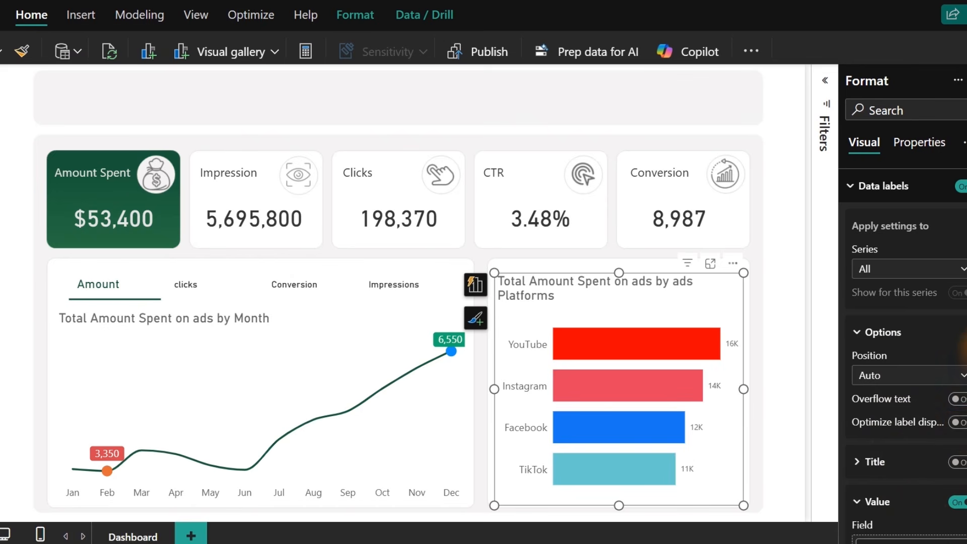
pyautogui.scroll(-5, 959, 443)
pyautogui.scroll(-1, 957, 444)
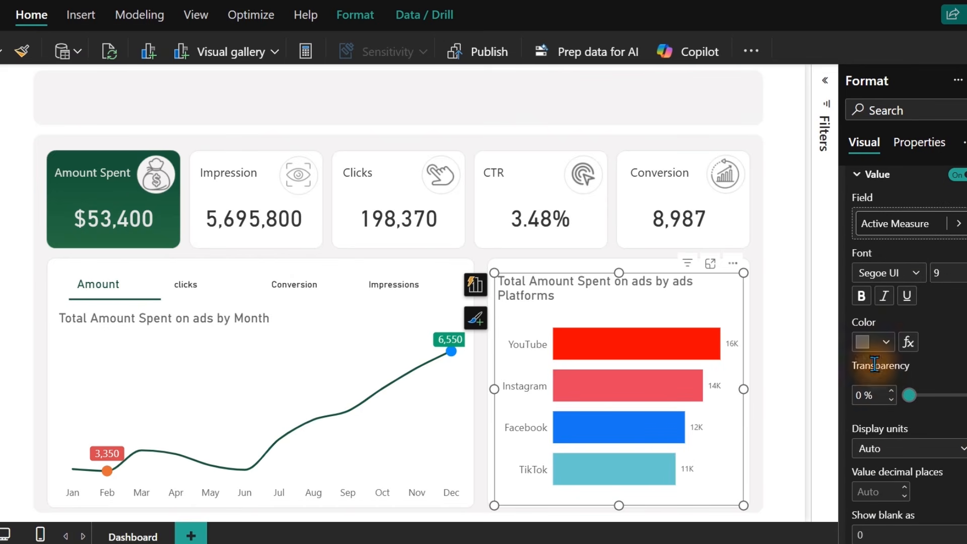
pyautogui.click(899, 448)
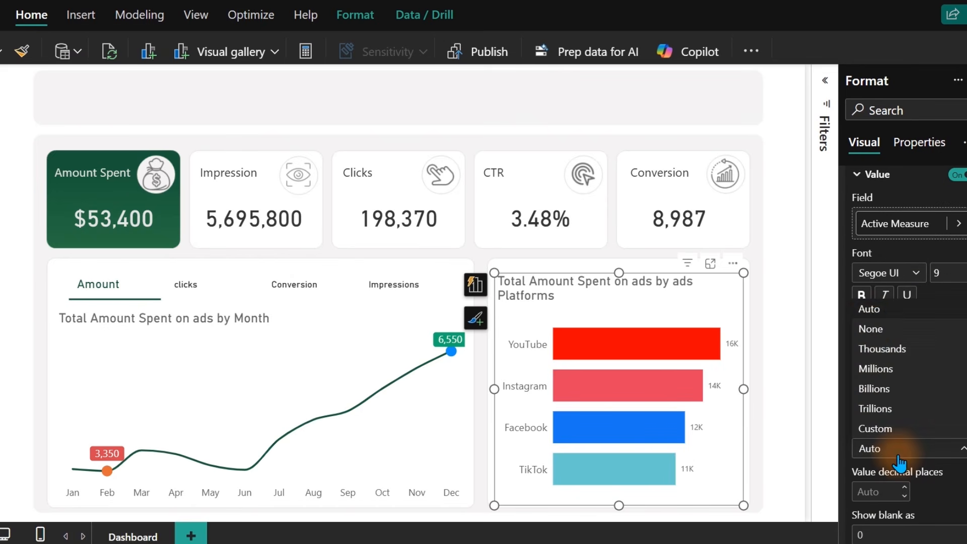
pyautogui.click(875, 329)
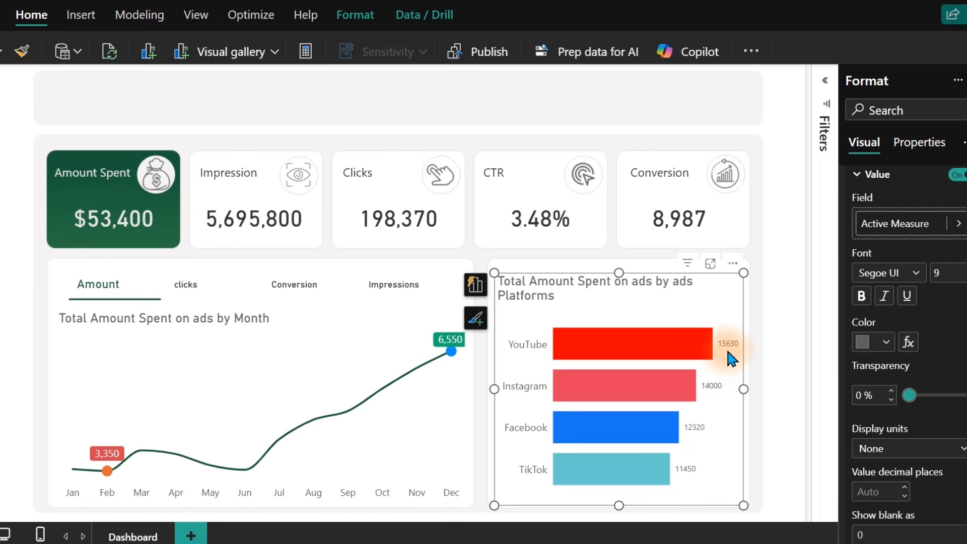
# Apply the thousands separator format to the Active Measure in the SelectedMeasures table
pyautogui.click(966, 115)
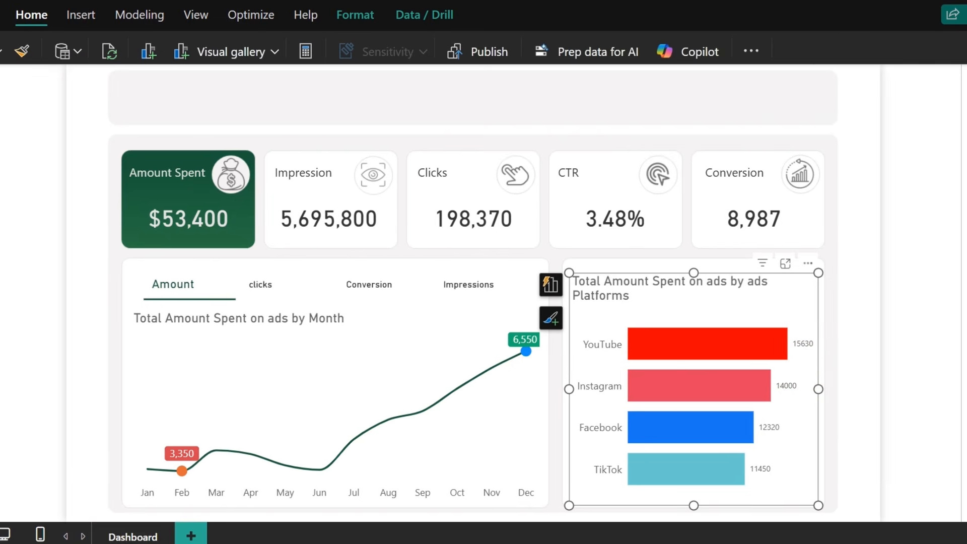
pyautogui.click(966, 116)
pyautogui.click(910, 348)
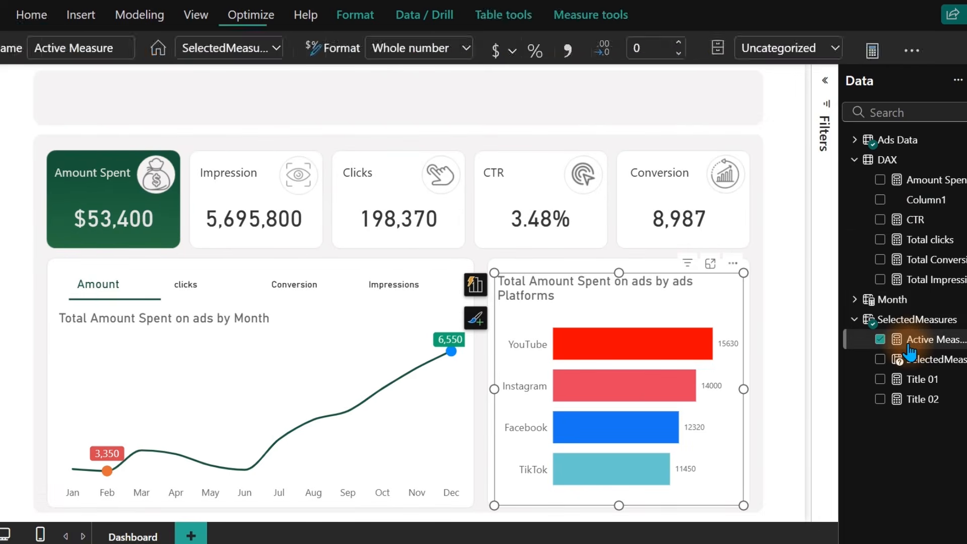
pyautogui.click(568, 50)
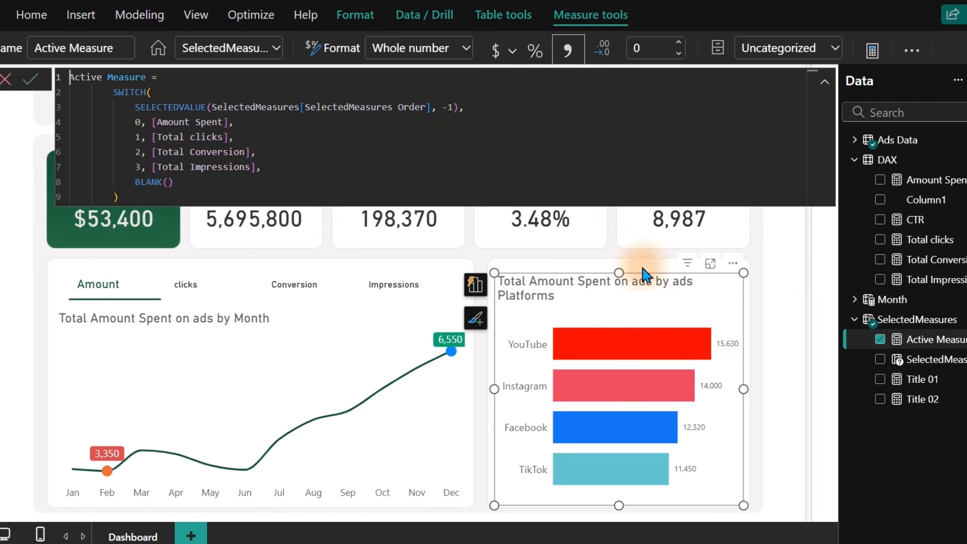
pyautogui.click(801, 292)
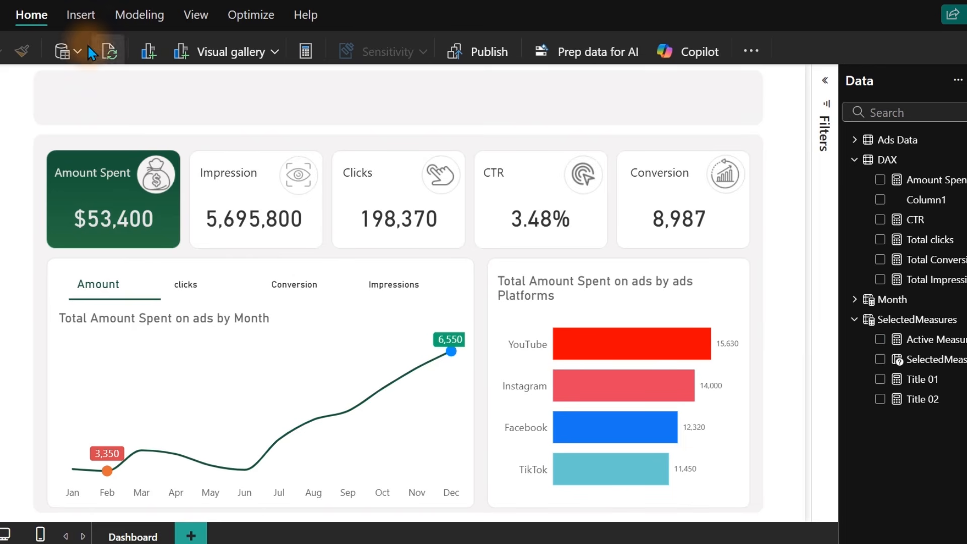
# Insert a text box and fit it into the empty header banner, spanning roughly half its width
pyautogui.click(80, 15)
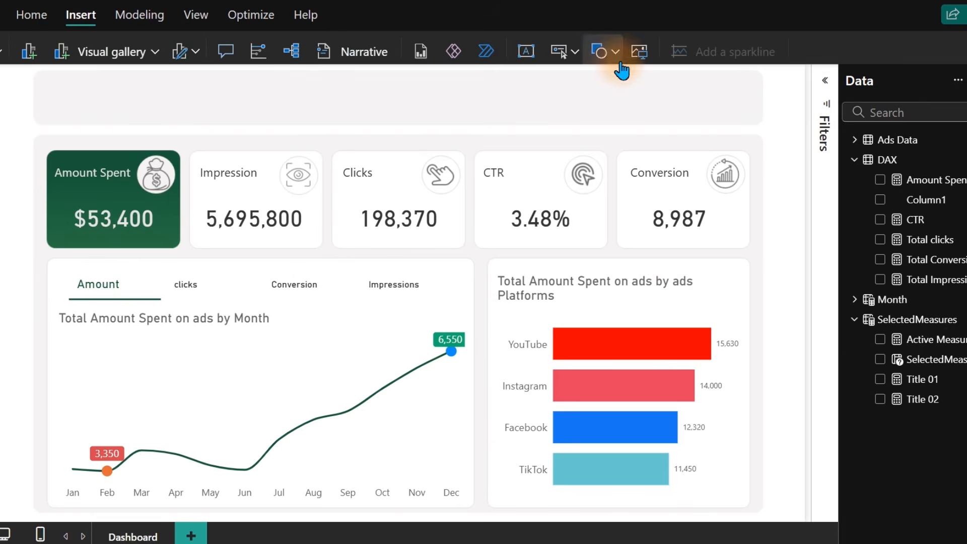
pyautogui.click(531, 51)
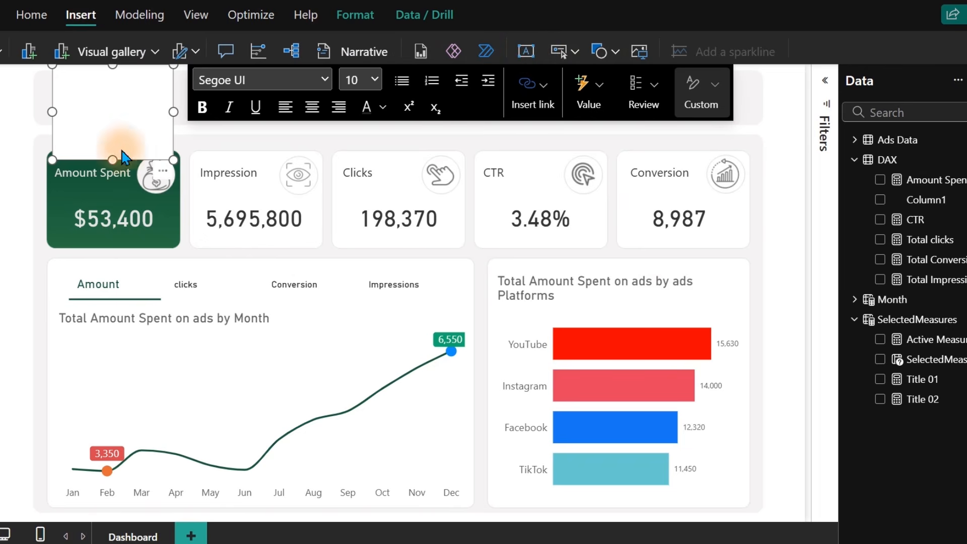
pyautogui.moveTo(174, 164); pyautogui.dragTo(381, 100)
pyautogui.click(277, 73)
pyautogui.scroll(-2, 319, 90)
pyautogui.moveTo(298, 109)
pyautogui.mouseDown()
pyautogui.moveTo(282, 117)
pyautogui.moveTo(291, 122)
pyautogui.mouseUp()
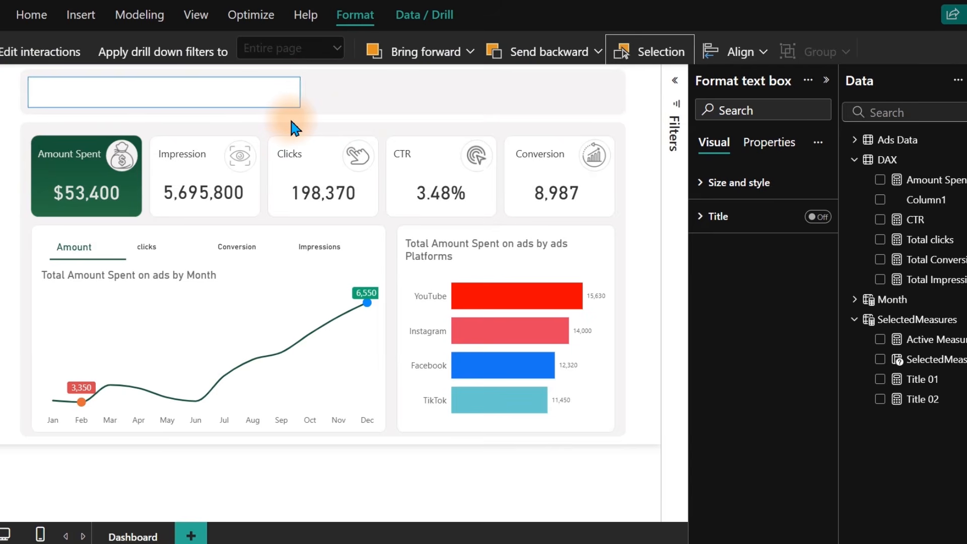
pyautogui.moveTo(301, 107); pyautogui.dragTo(355, 117)
# Enter "Pixel Sight Marketing Dashboard" in the header text box and set its font size to 18
pyautogui.click(204, 98)
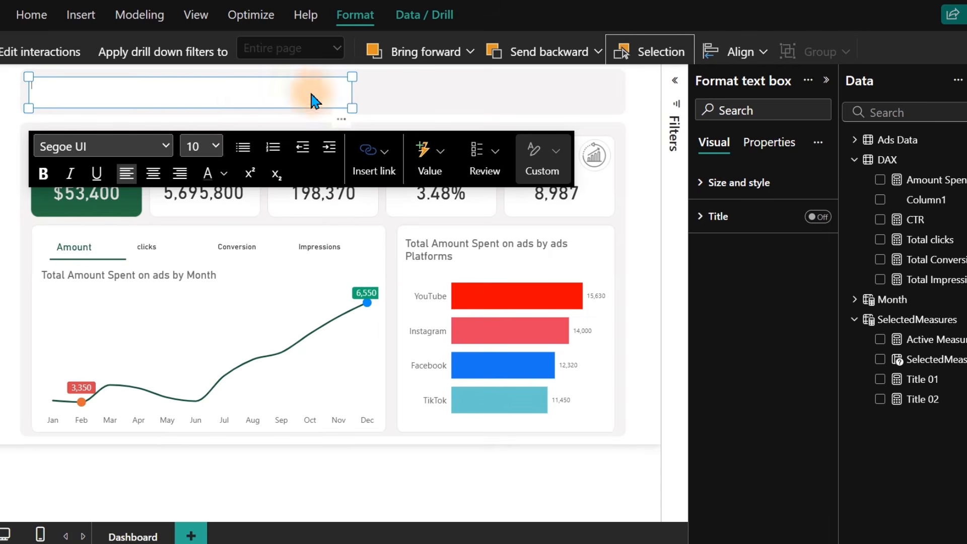
pyautogui.click(407, 97)
pyautogui.click(198, 89)
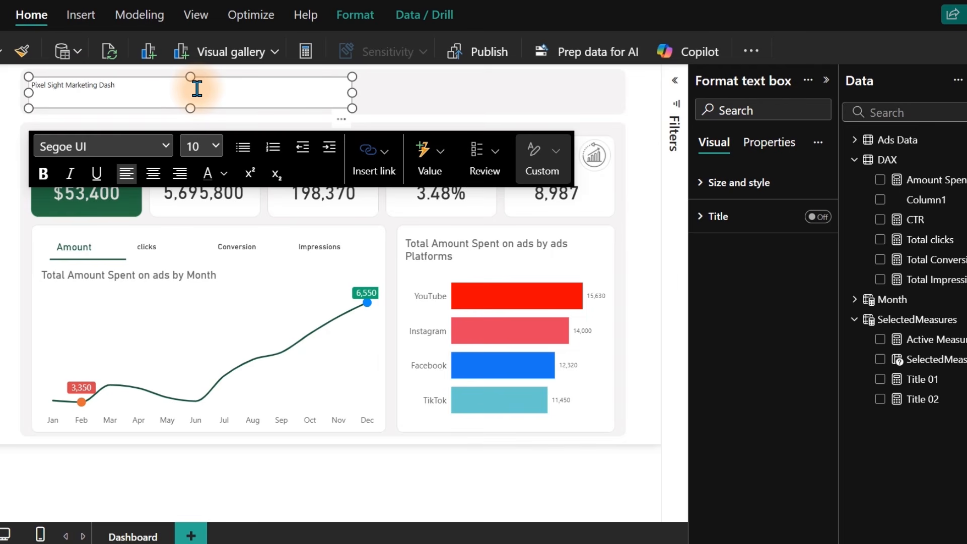
pyautogui.hotkey('ctrl', 'a')
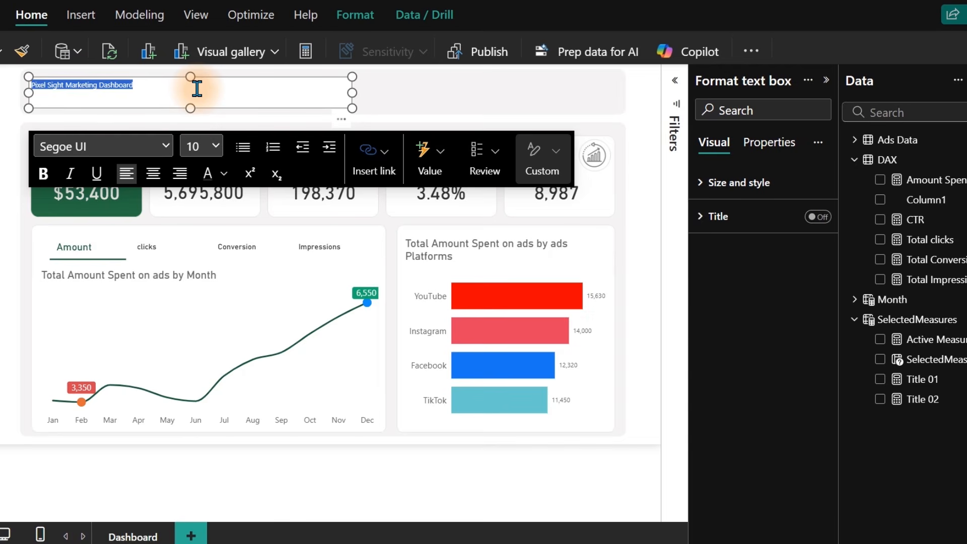
pyautogui.click(204, 146)
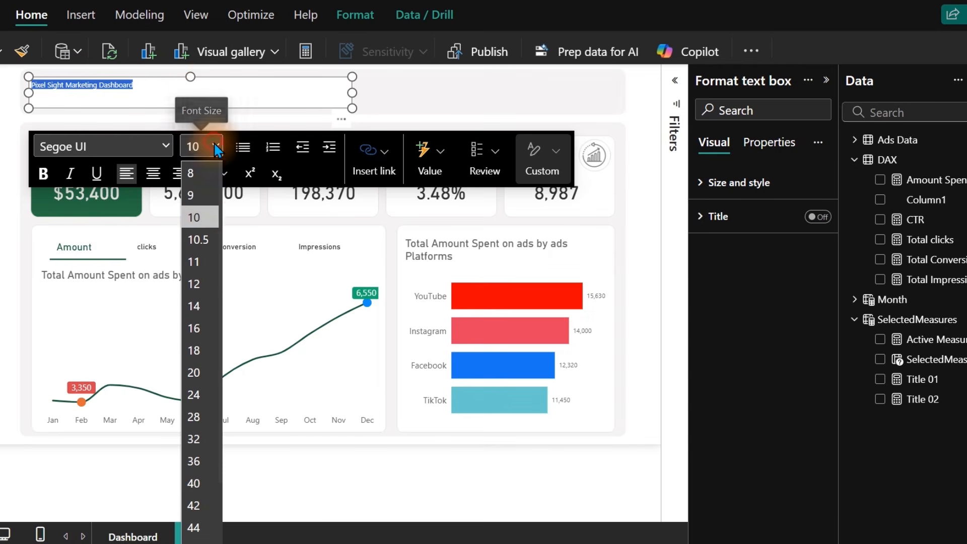
pyautogui.click(205, 349)
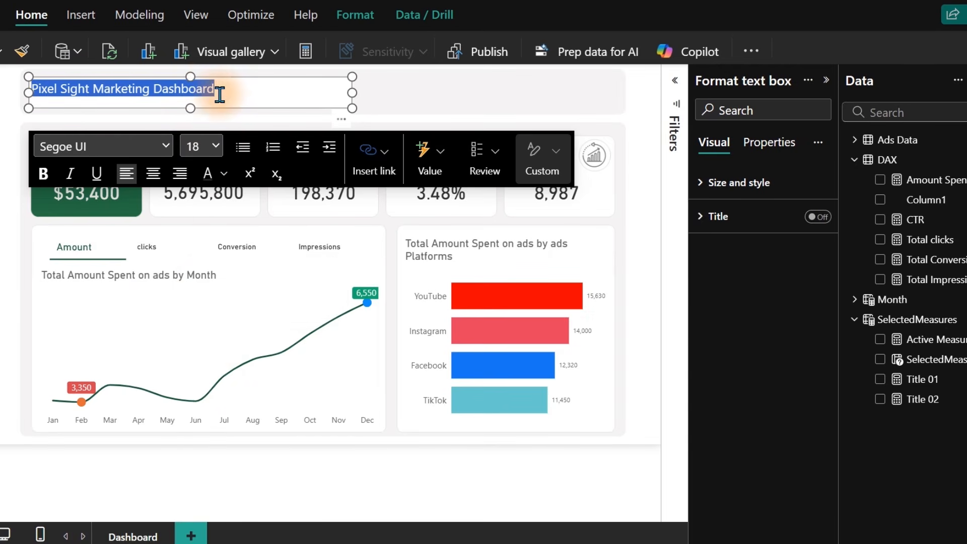
# Set the font size of the whole header title to 20
pyautogui.click(209, 147)
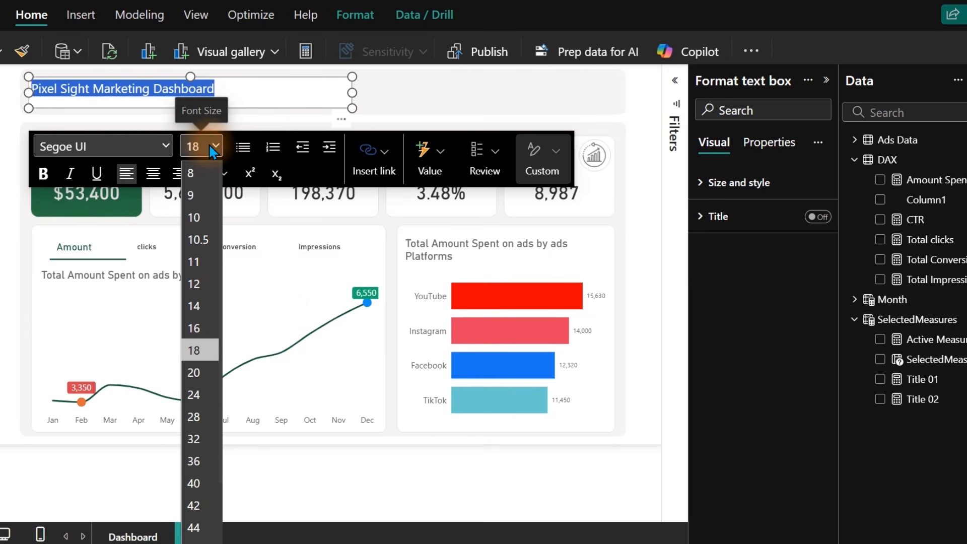
pyautogui.click(197, 369)
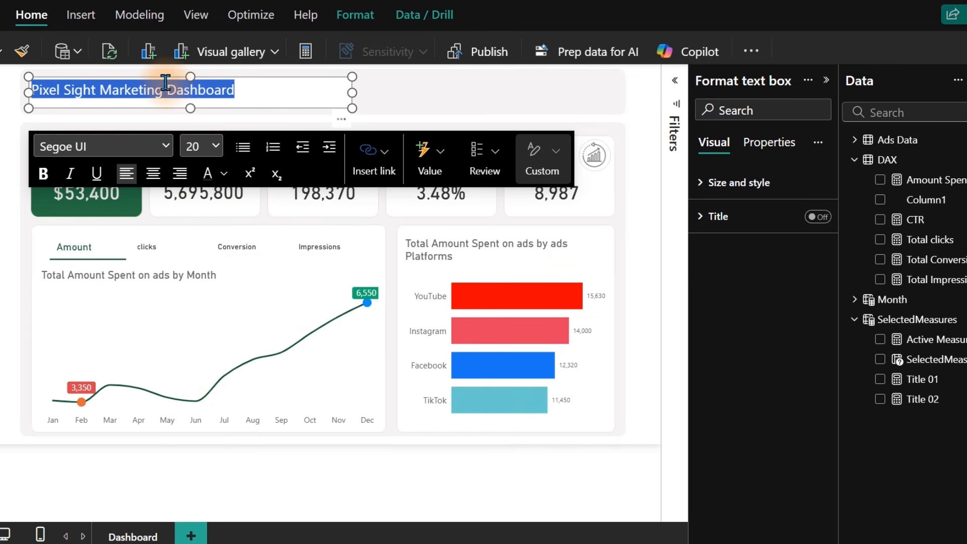
pyautogui.moveTo(163, 89); pyautogui.dragTo(29, 87)
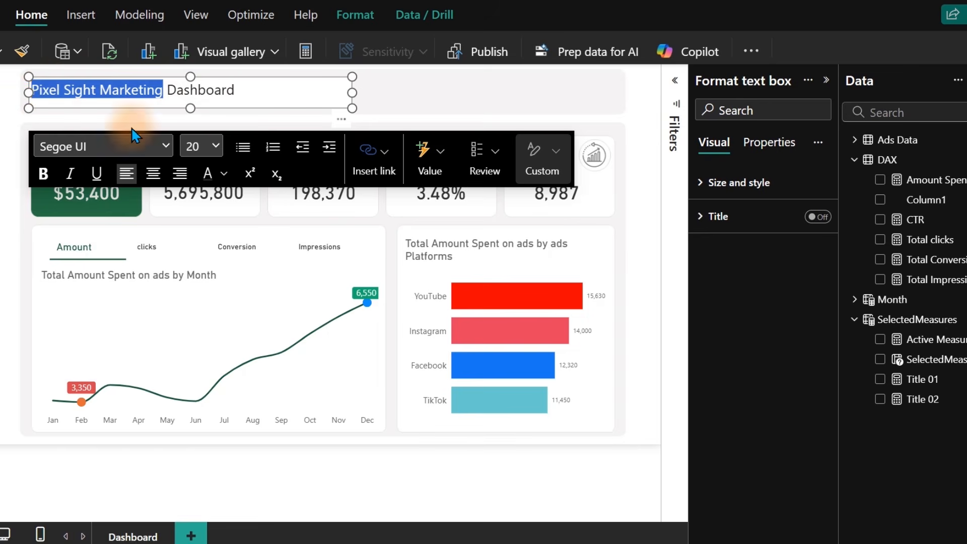
pyautogui.click(158, 144)
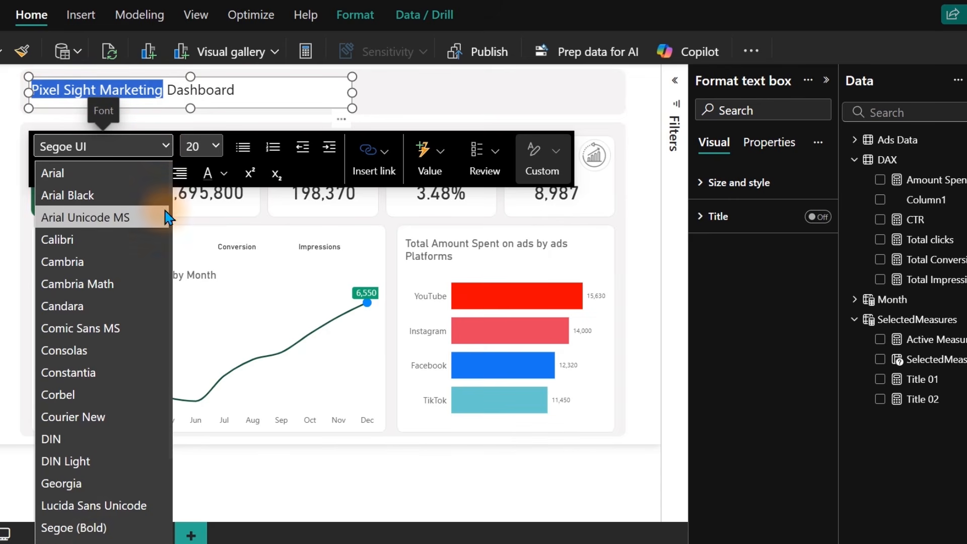
# Format the word "Dashboard" in the header title in Segoe (Bold) and the recent dark green color
pyautogui.click(259, 89)
pyautogui.moveTo(259, 89); pyautogui.dragTo(167, 90)
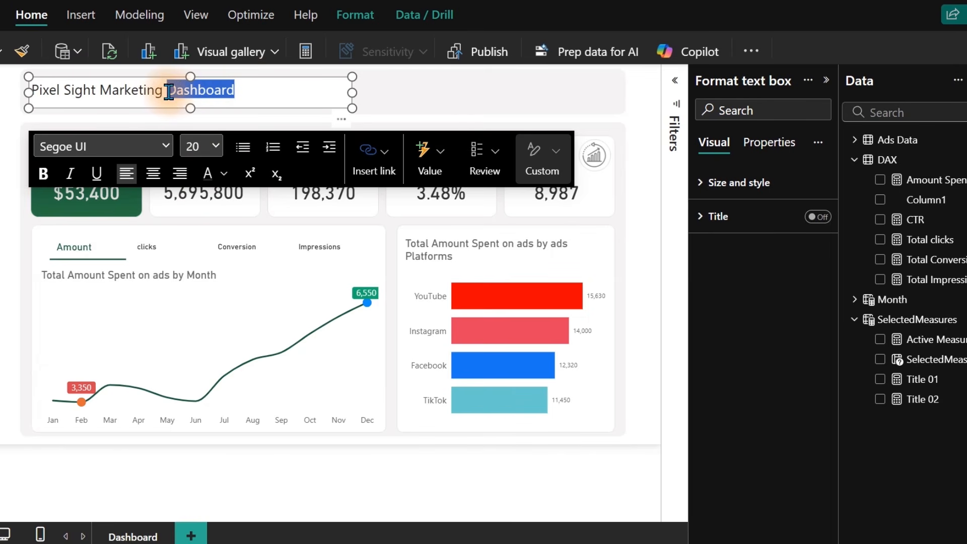
pyautogui.click(162, 147)
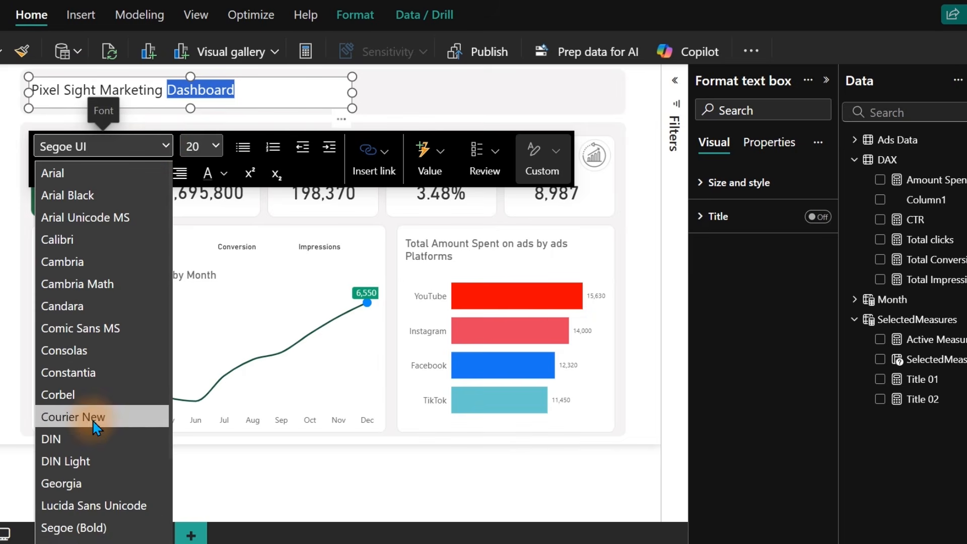
pyautogui.click(88, 526)
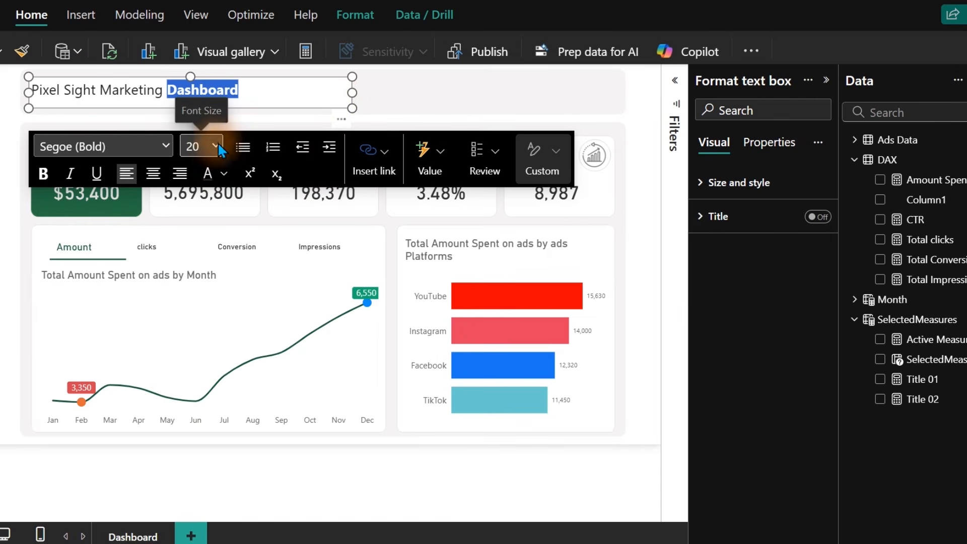
pyautogui.click(223, 173)
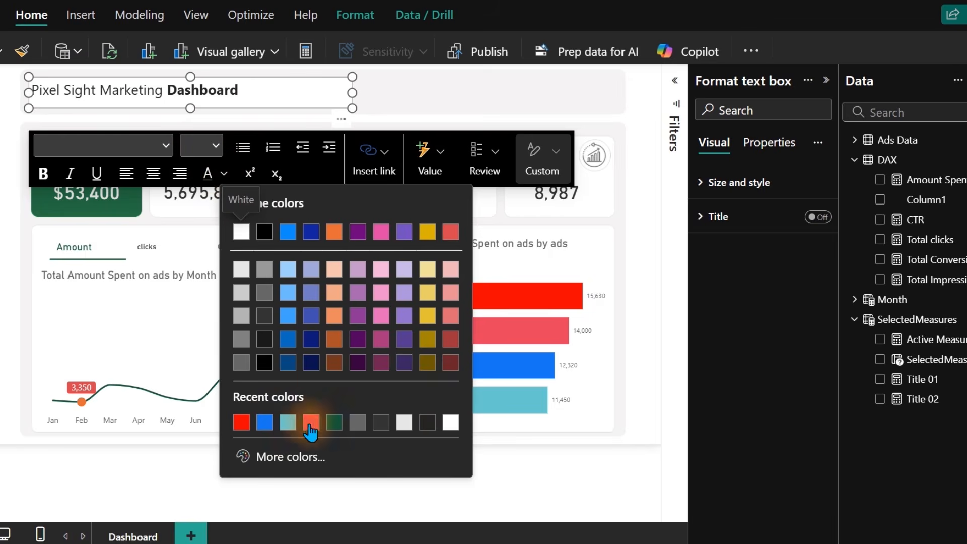
pyautogui.click(333, 423)
pyautogui.click(450, 91)
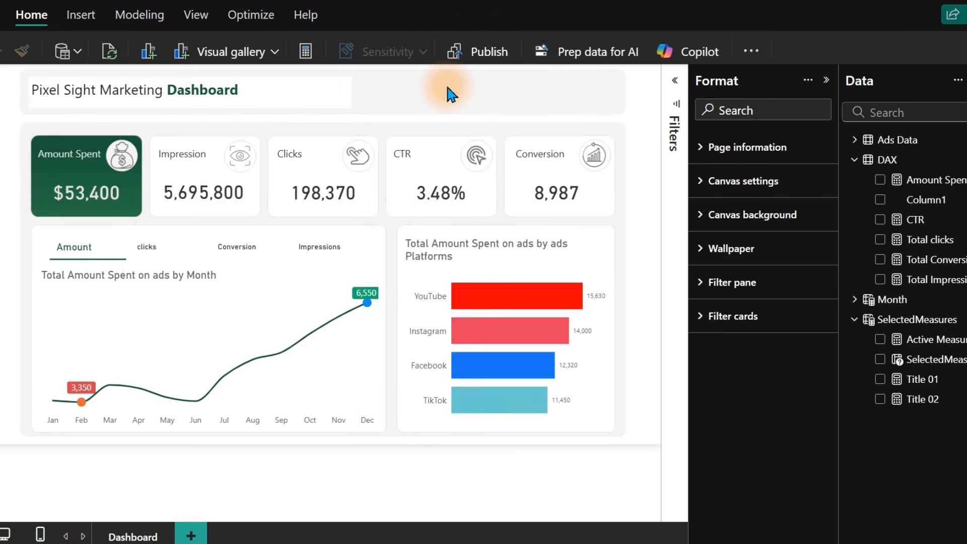
# Turn off the background of the header title text box
pyautogui.click(337, 93)
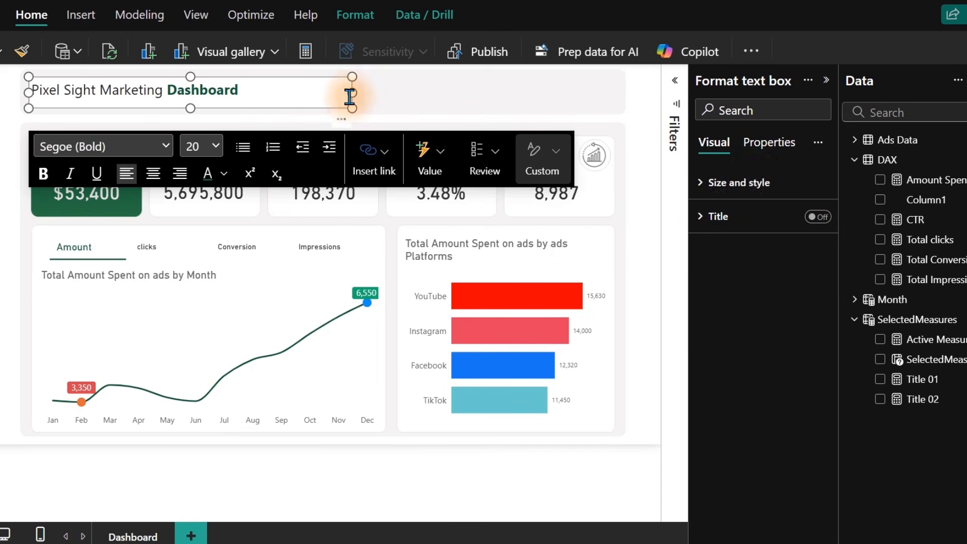
pyautogui.click(738, 190)
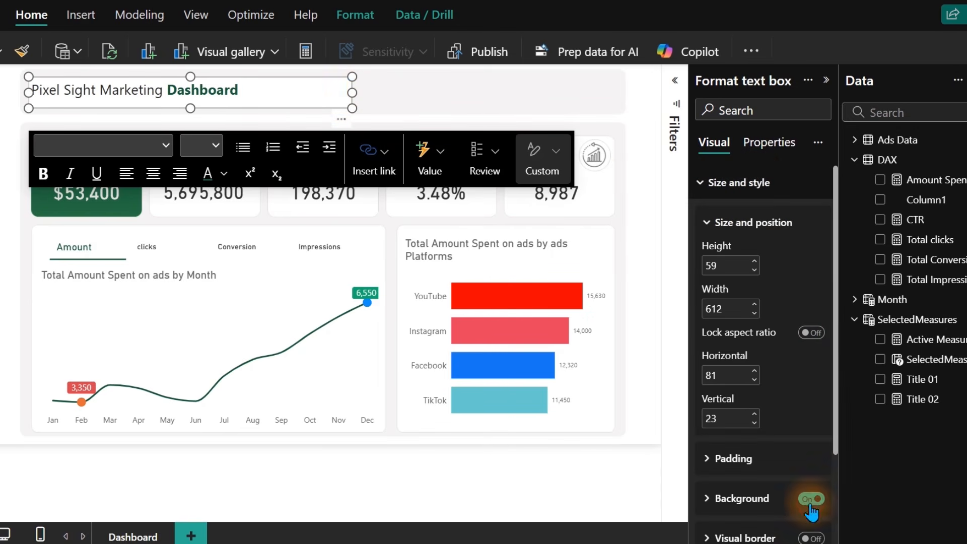
pyautogui.click(443, 93)
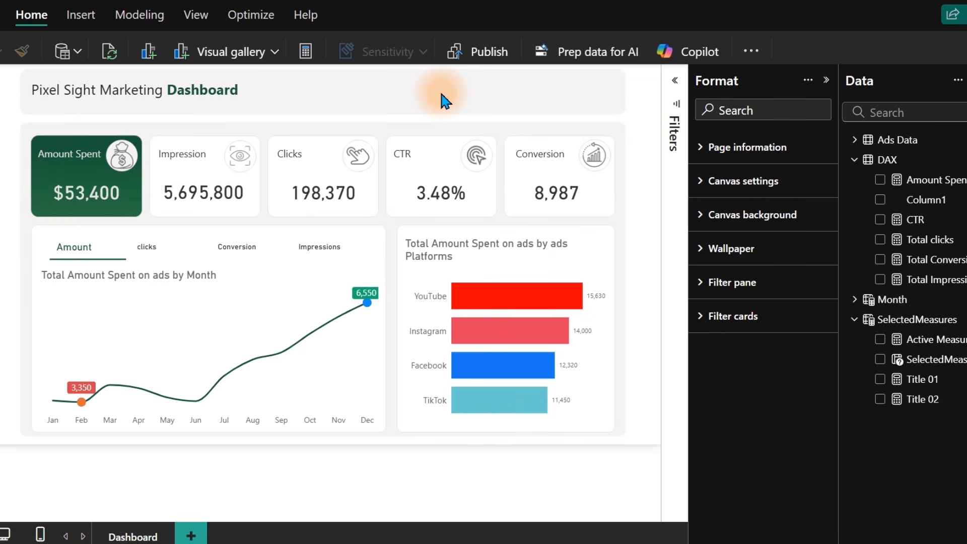
pyautogui.click(855, 320)
pyautogui.click(855, 299)
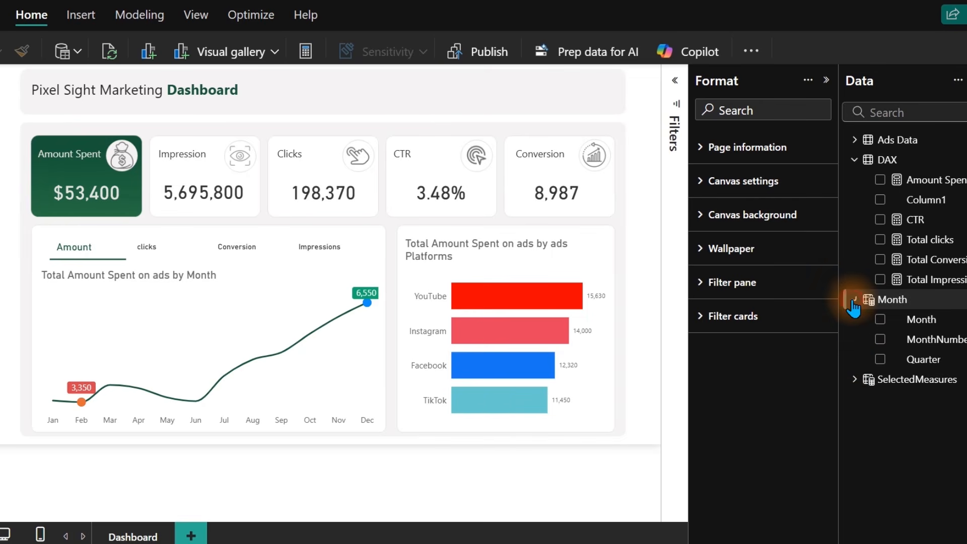
pyautogui.click(881, 359)
pyautogui.click(881, 359)
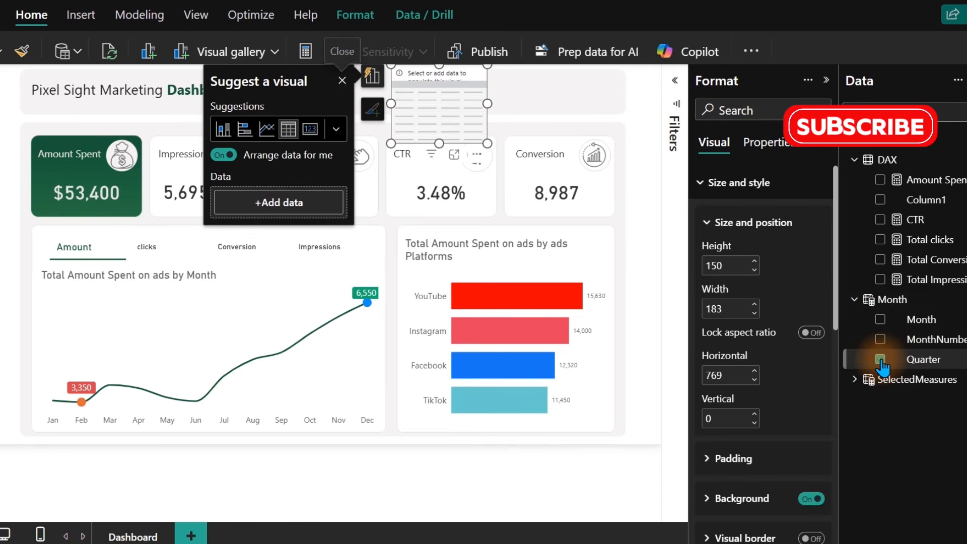
pyautogui.press('Delete')
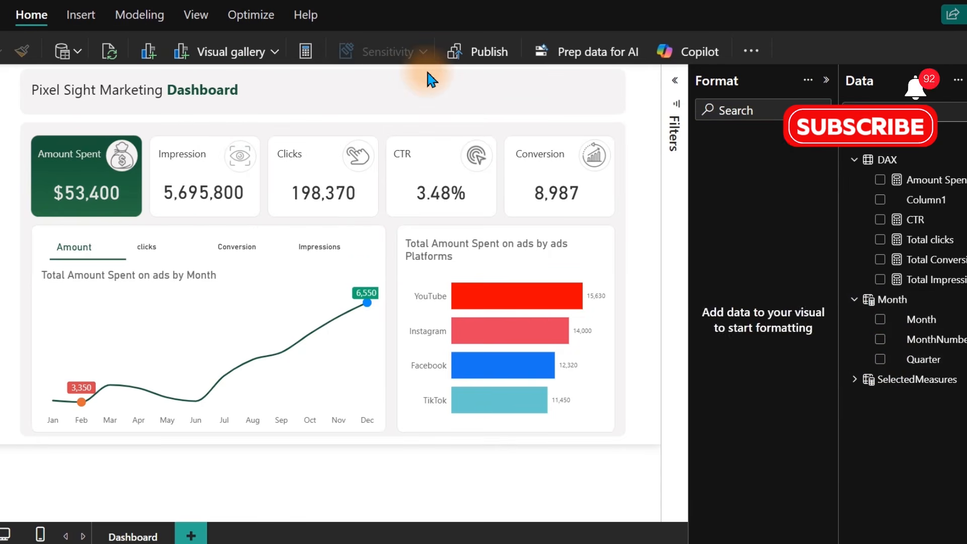
# Duplicate the measure button slicer and place the copy in the header banner, beside the dashboard title
pyautogui.click(206, 235)
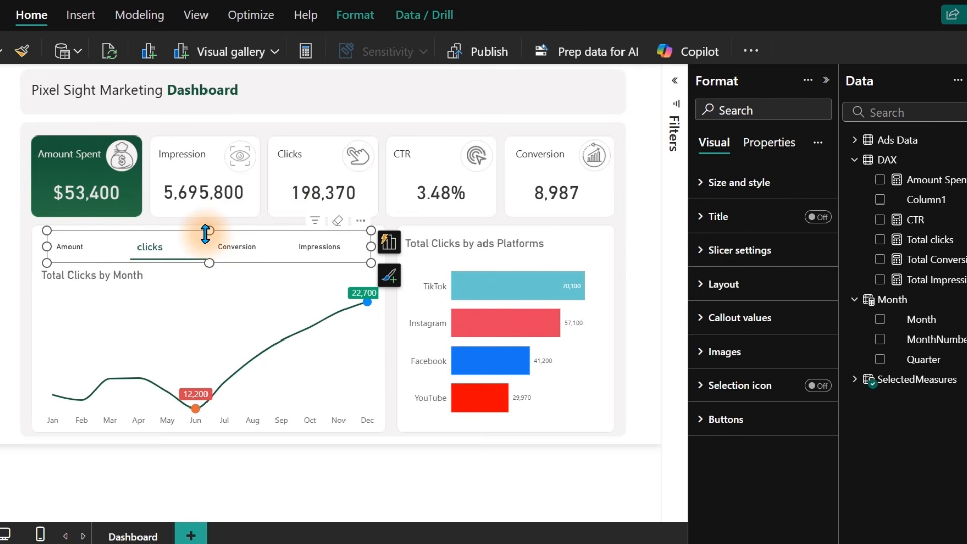
pyautogui.click(378, 96)
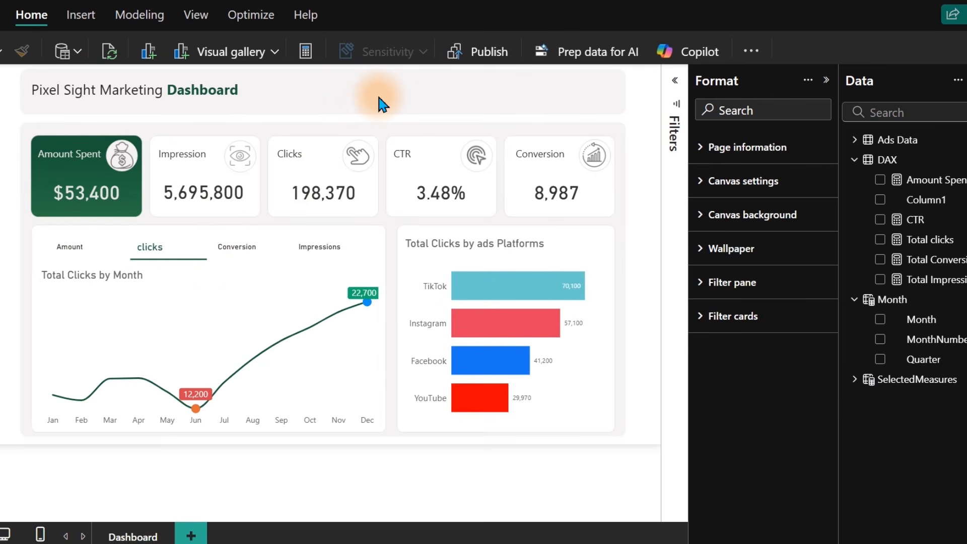
pyautogui.hotkey('ctrl', 'v')
pyautogui.moveTo(366, 232); pyautogui.dragTo(605, 67)
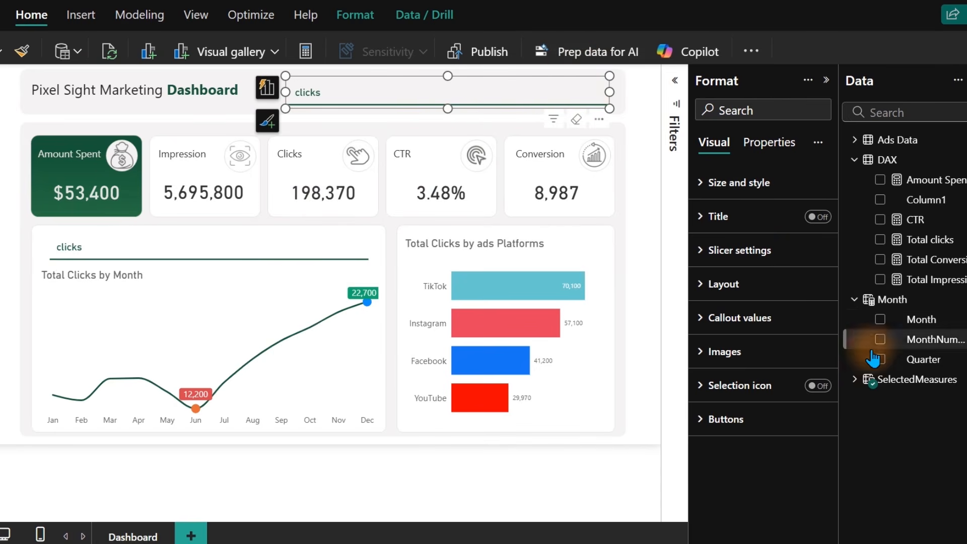
# Replace the SelectedMeasures field of the header slicer with the Quarter field from the Month table
pyautogui.click(857, 379)
pyautogui.click(880, 420)
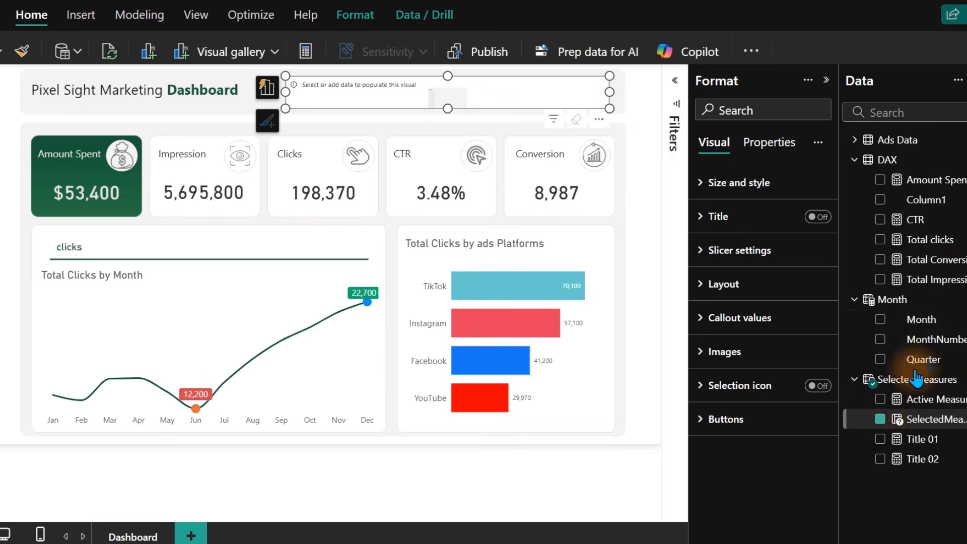
pyautogui.click(880, 360)
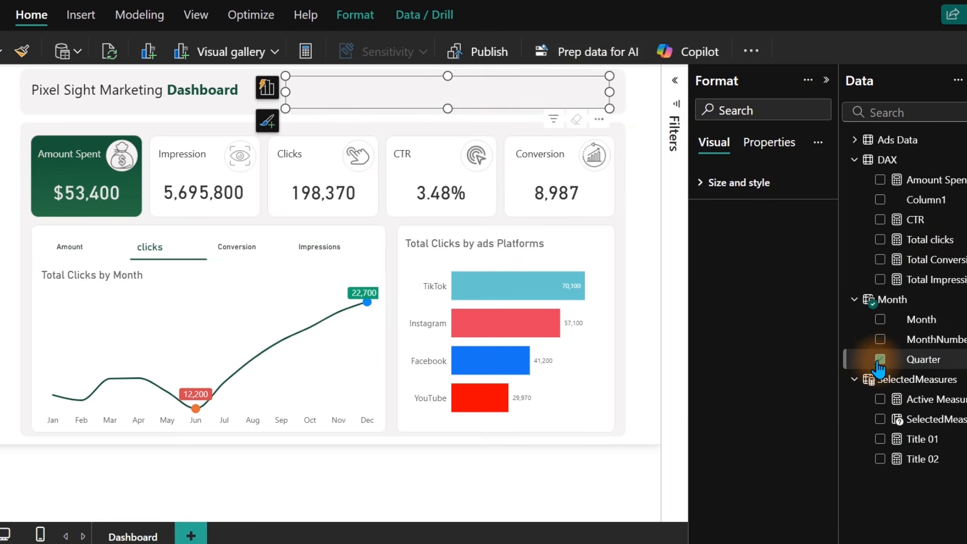
pyautogui.click(639, 107)
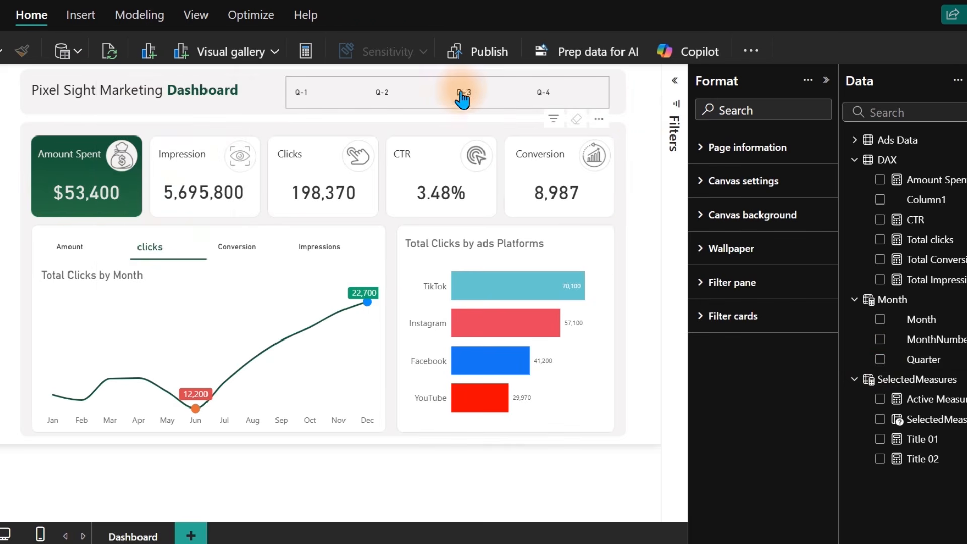
# Test the header slicer by filtering the dashboard by individual quarters, including Q-3, Q-4, Q-2 and Q-1
pyautogui.click(459, 95)
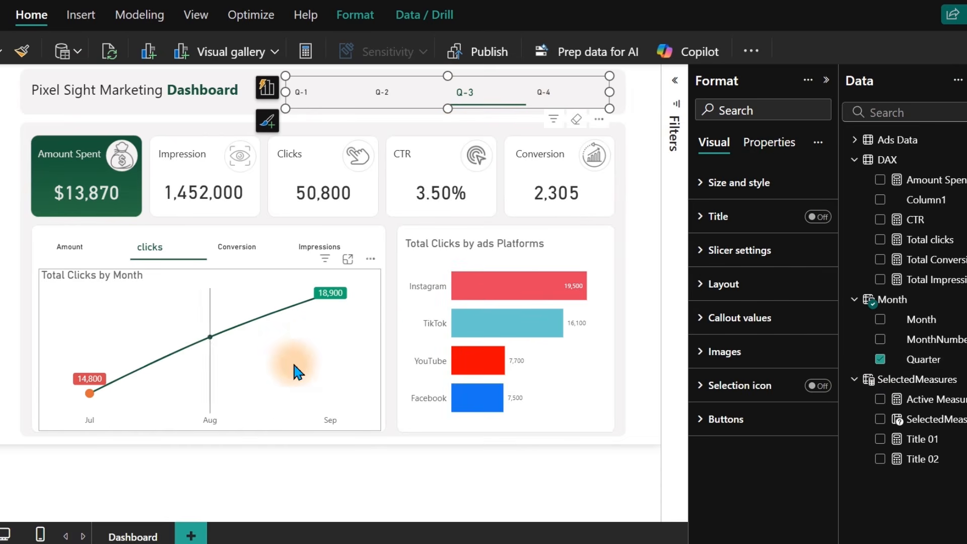
pyautogui.click(546, 94)
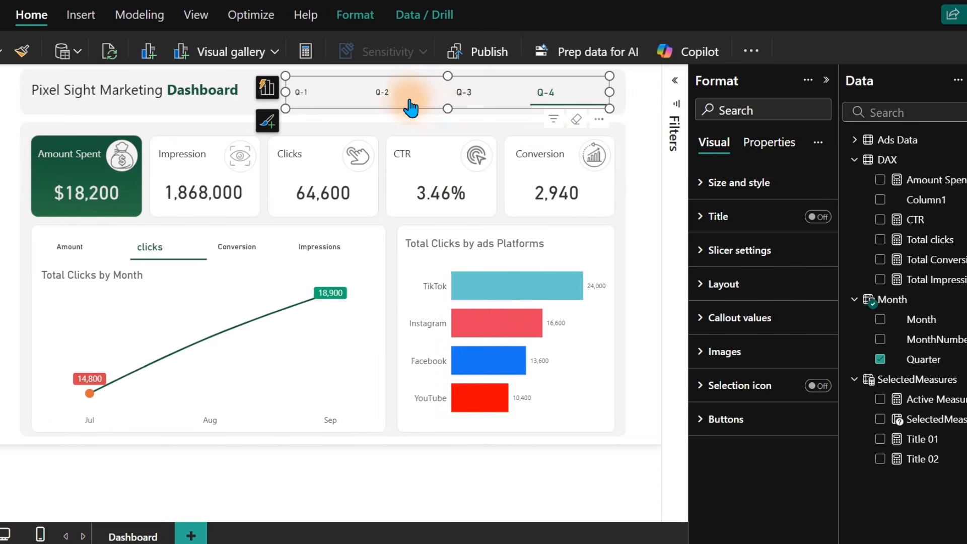
pyautogui.click(383, 95)
pyautogui.click(308, 98)
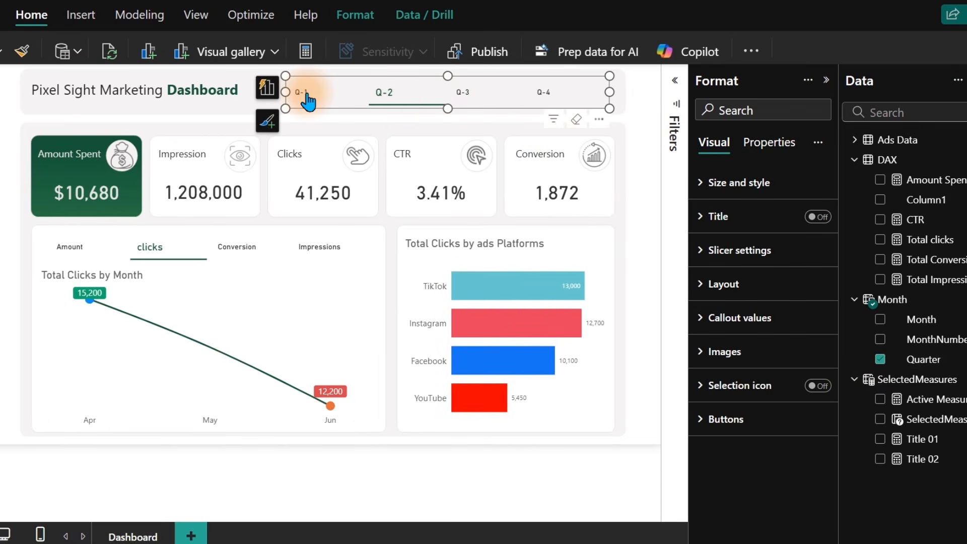
pyautogui.click(380, 101)
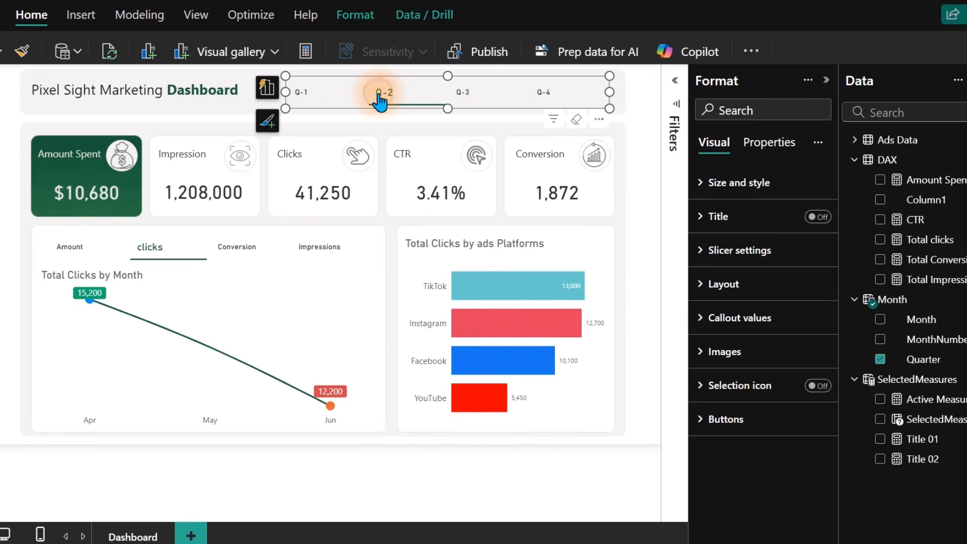
# Clear the quarter selection and narrow the header slicer from its title-facing side, leaving all four quarters in one row
pyautogui.click(379, 95)
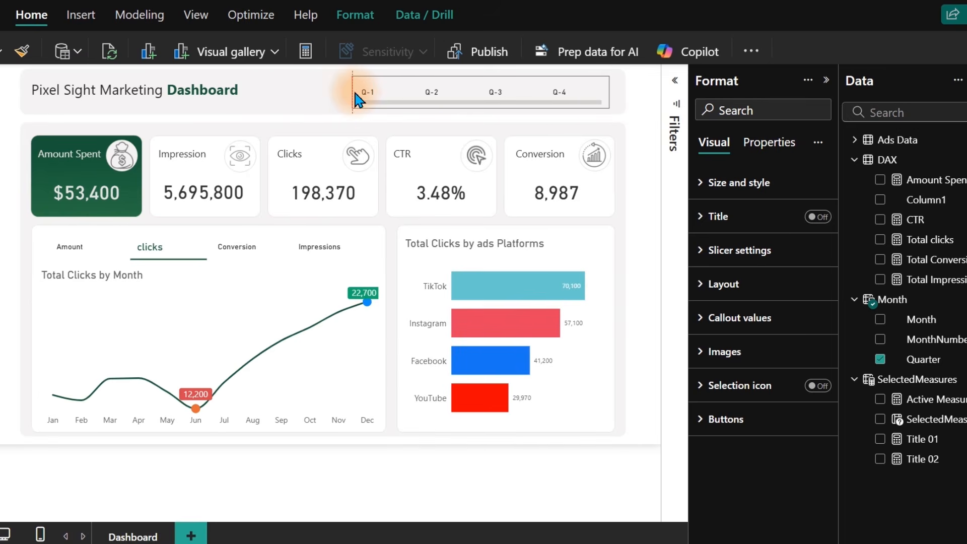
pyautogui.click(354, 88)
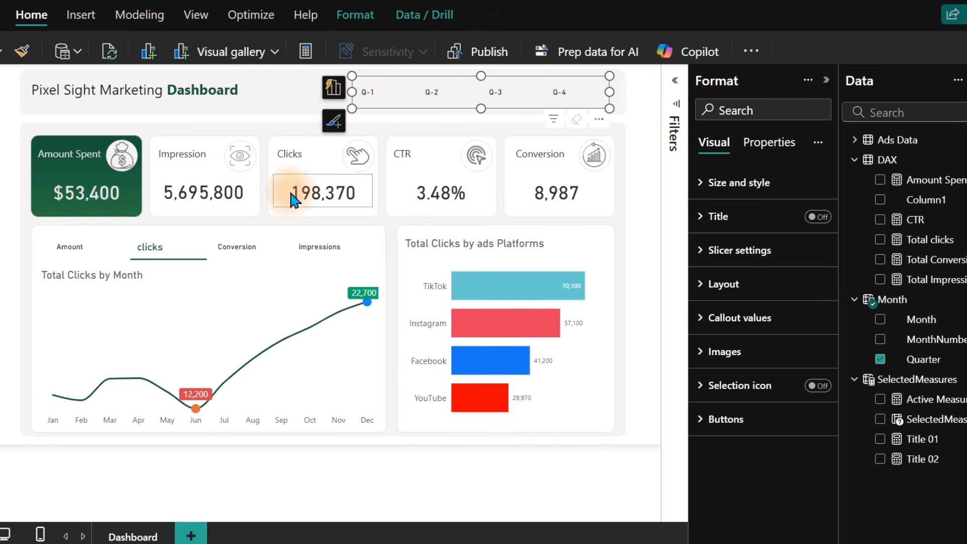
# Clear the selection of the measure slicer above the line chart and turn on its Force selection setting
pyautogui.click(263, 232)
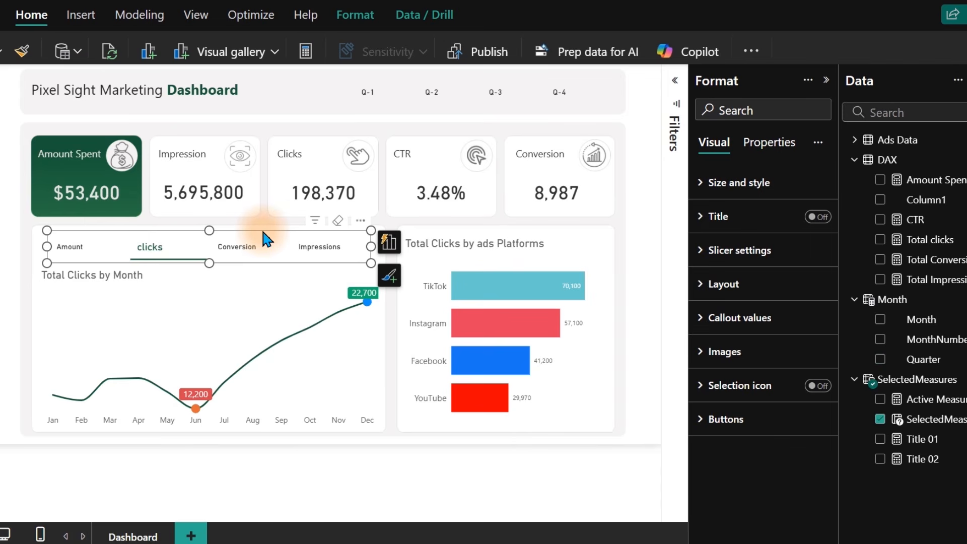
pyautogui.click(165, 263)
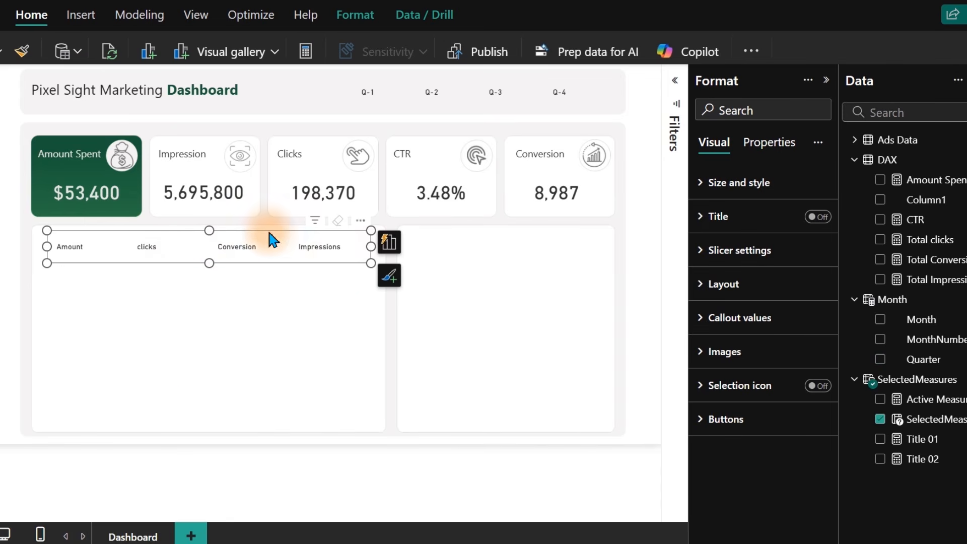
pyautogui.click(736, 253)
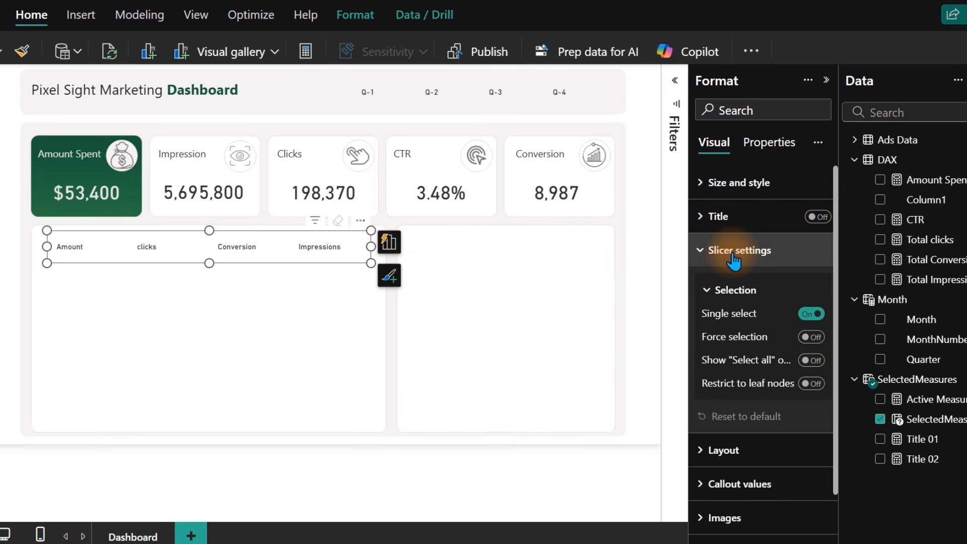
pyautogui.click(814, 338)
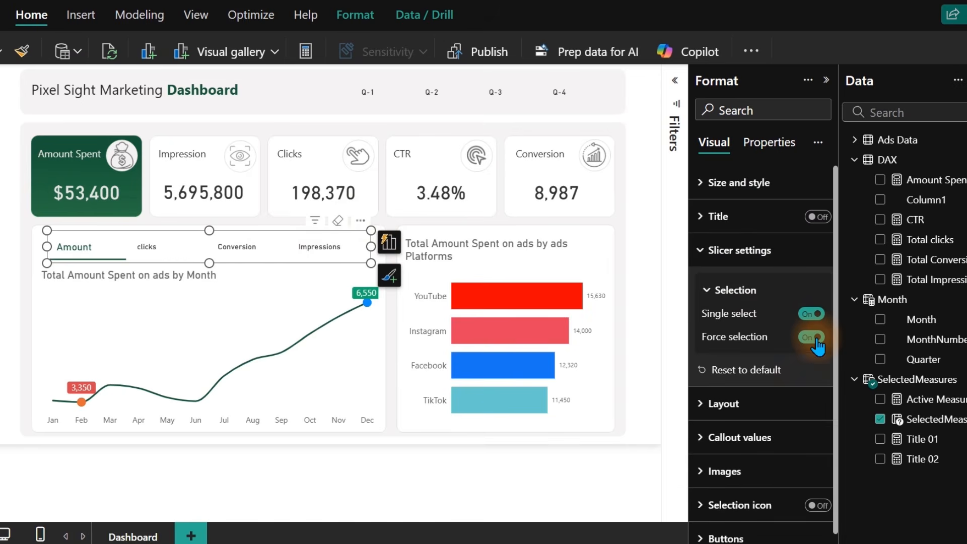
# Narrow the header title text box so it ends just past the word "Dashboard", clear of the quarter slicer
pyautogui.click(319, 93)
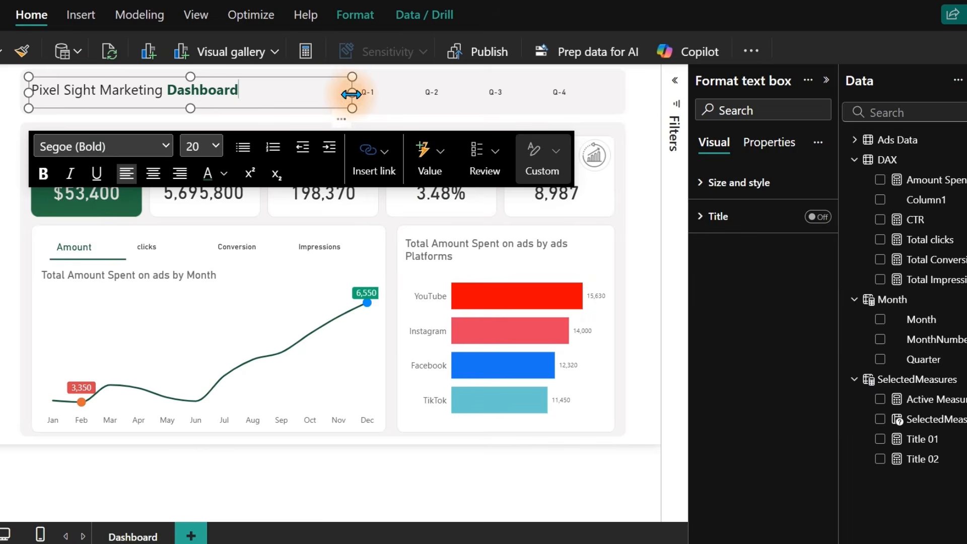
pyautogui.moveTo(345, 94); pyautogui.dragTo(262, 92)
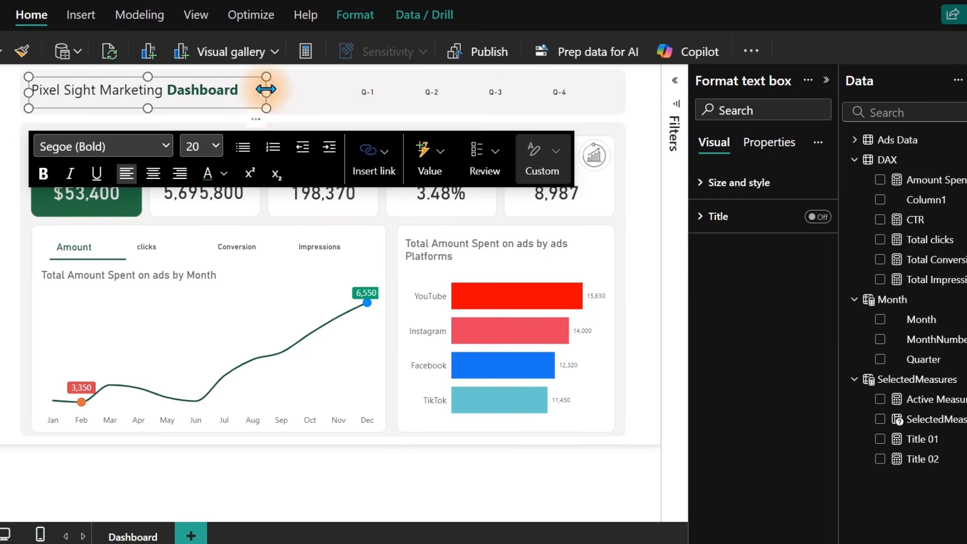
pyautogui.click(305, 99)
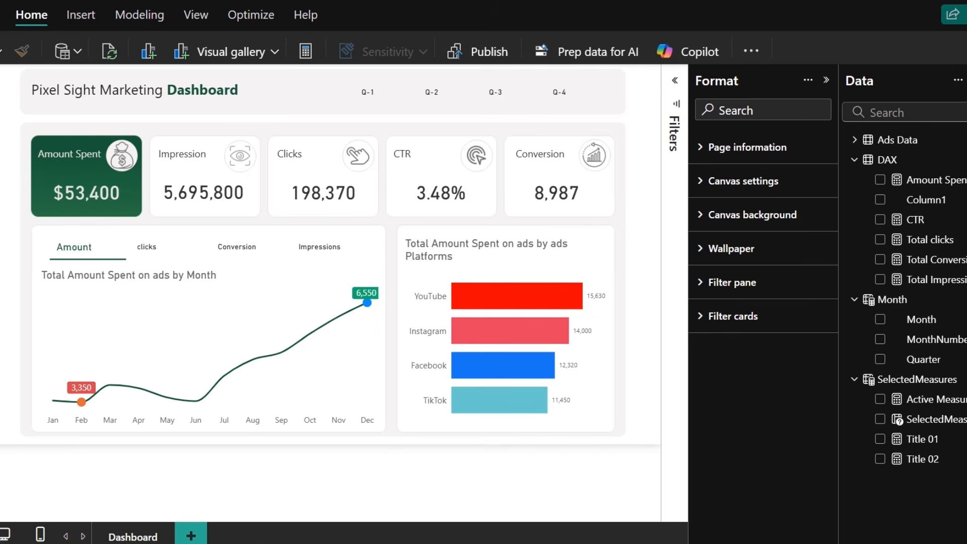
# Switch to the browser, review the Pixel Sight Marketing Dashboard Questions PDF, and return to the Power BI report
pyautogui.click(340, 543)
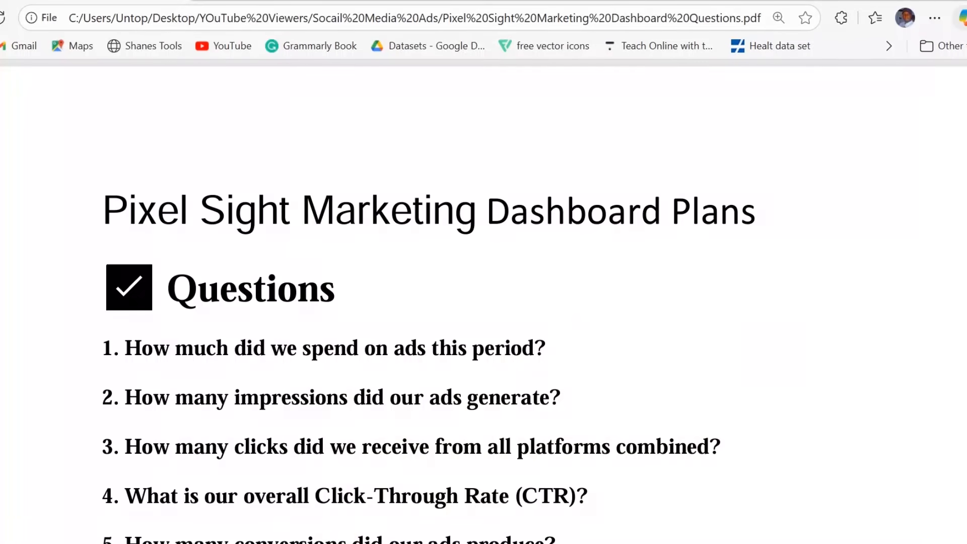
pyautogui.scroll(-8, 483, 302)
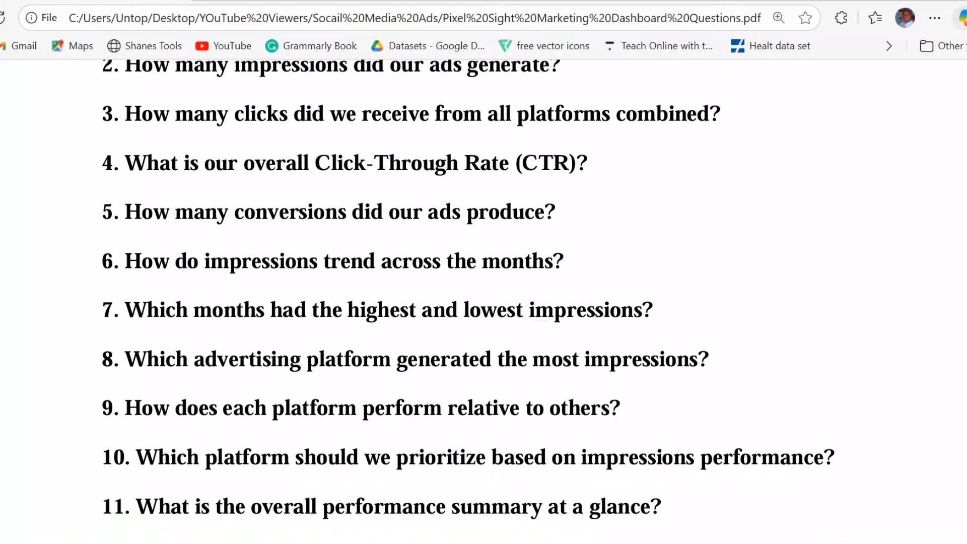
pyautogui.scroll(-2, 483, 302)
pyautogui.scroll(10, 483, 302)
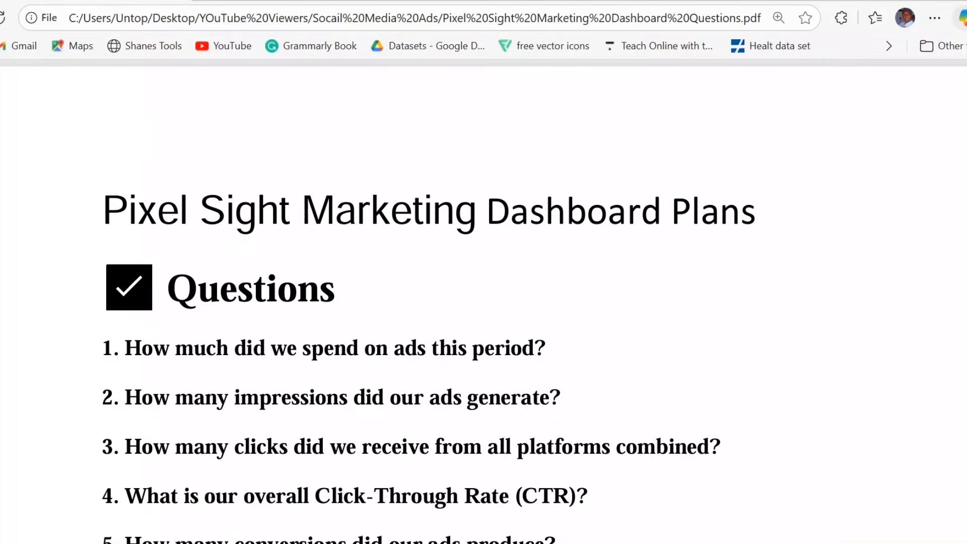
pyautogui.click(915, 0)
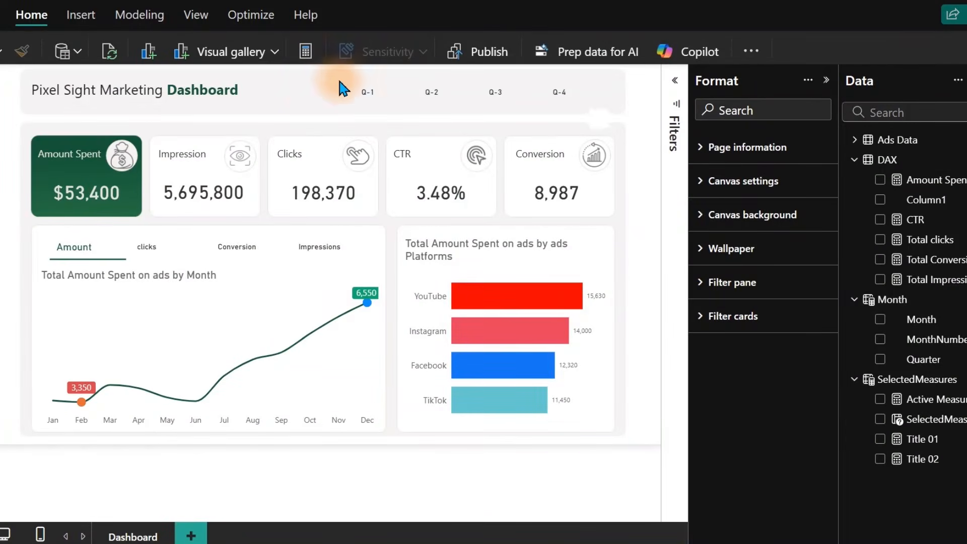